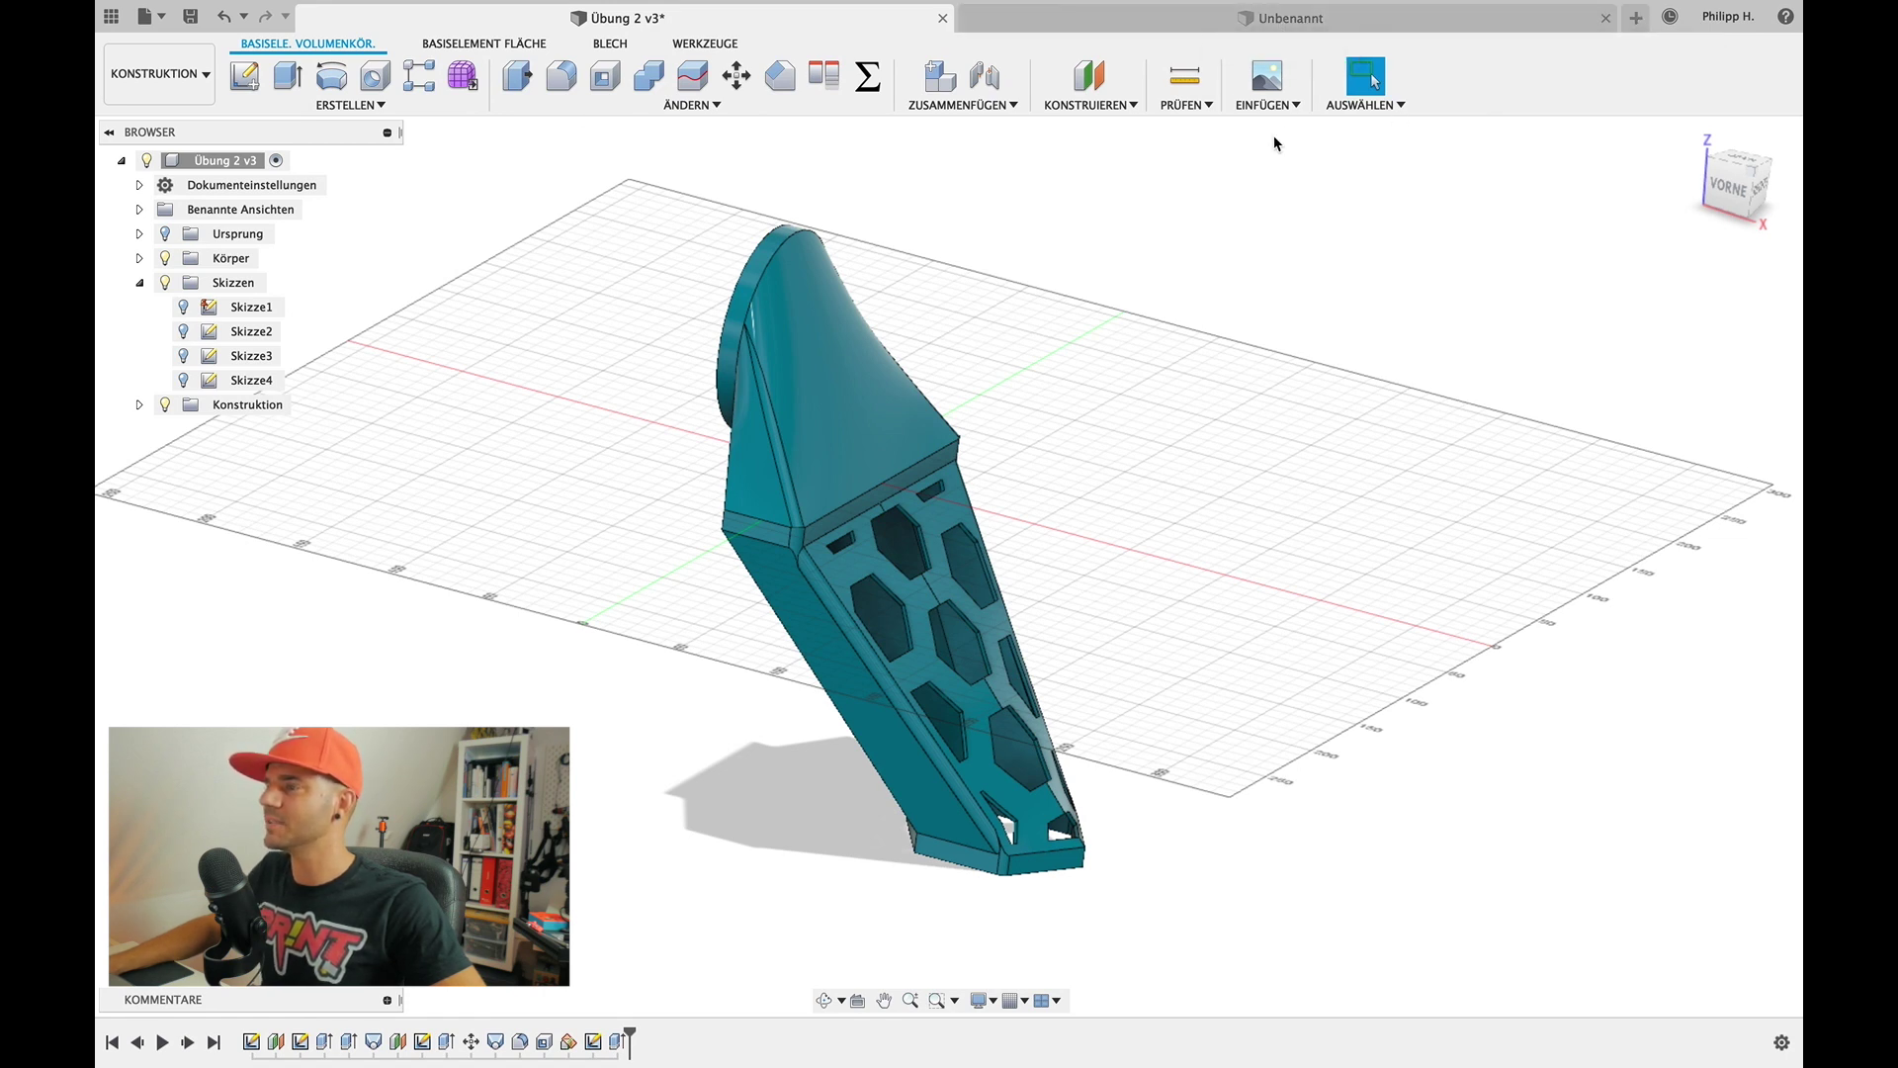
Switch to the empty Unbenannt design tab, leaving the finished nozzle model open
left_click(1273, 29)
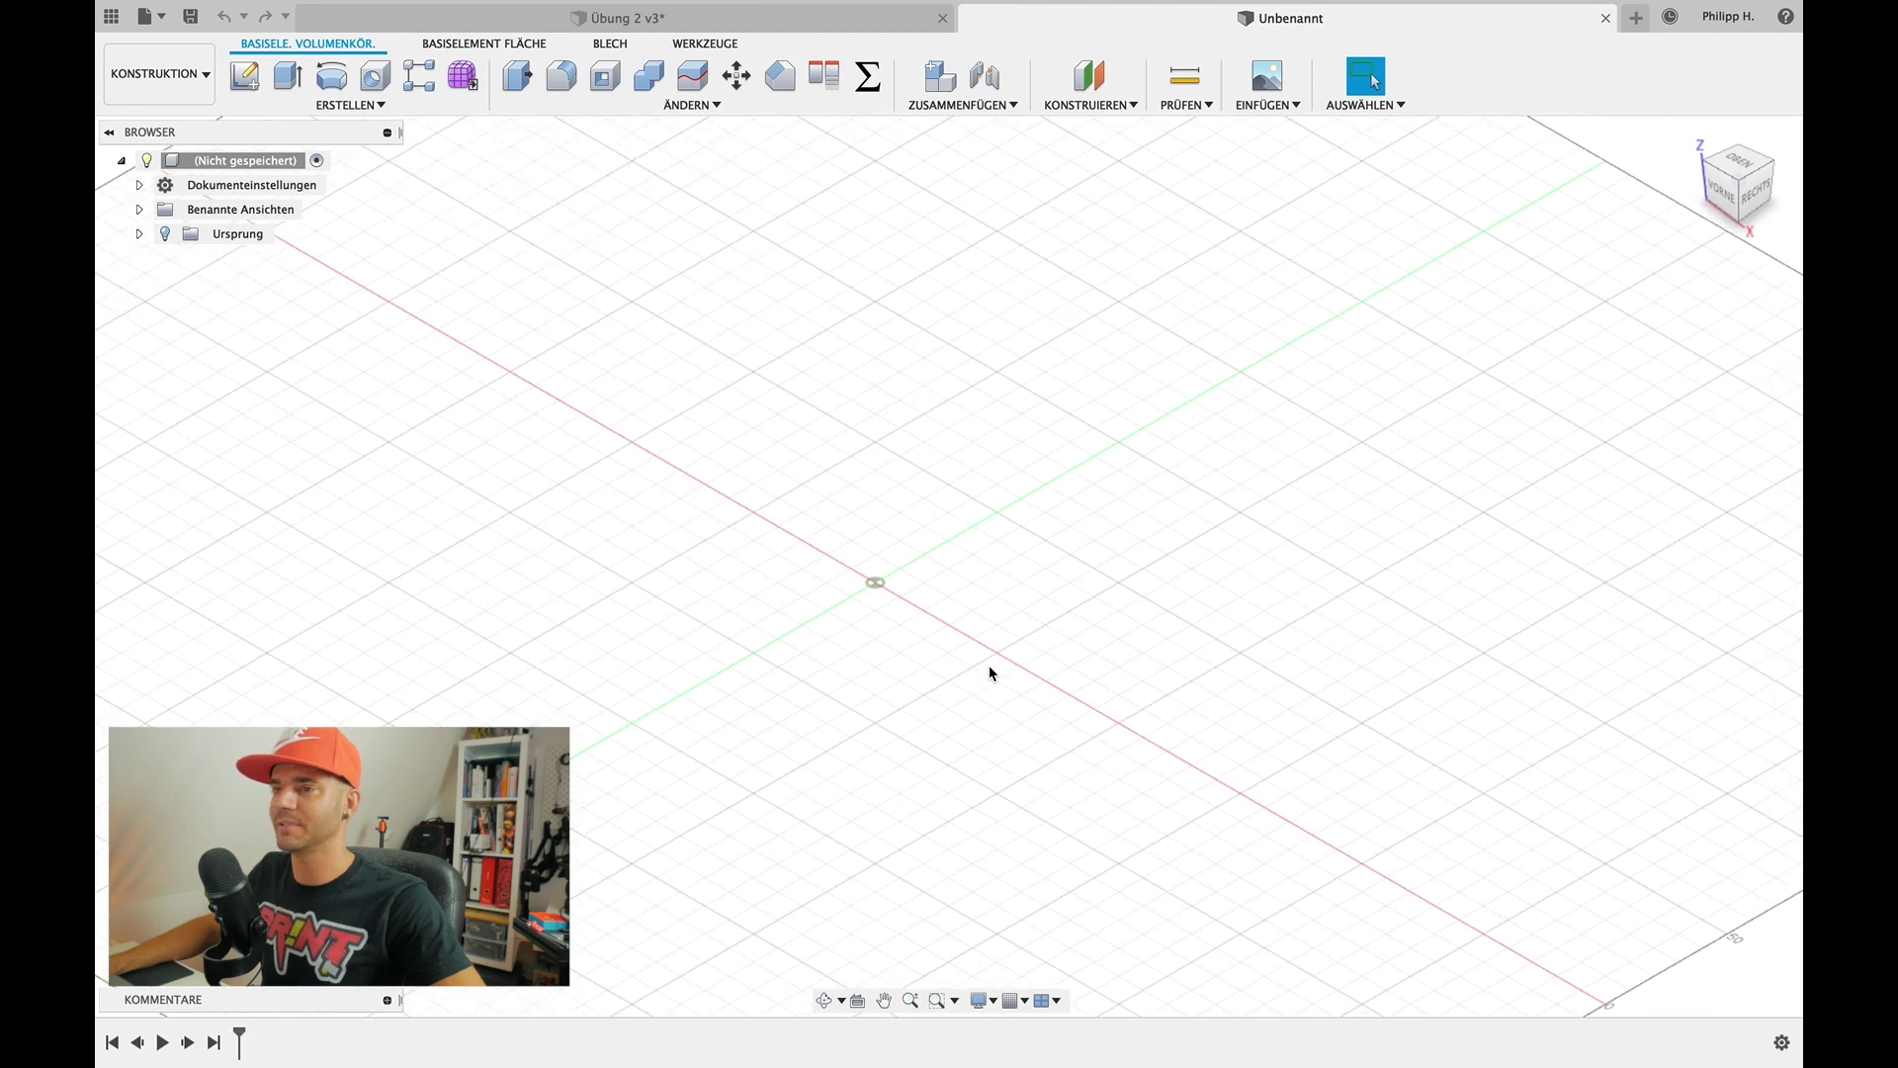
Draw a 100 mm diameter circle on the vertical origin plane, centred above the origin
left_click(484, 45)
left_click(323, 44)
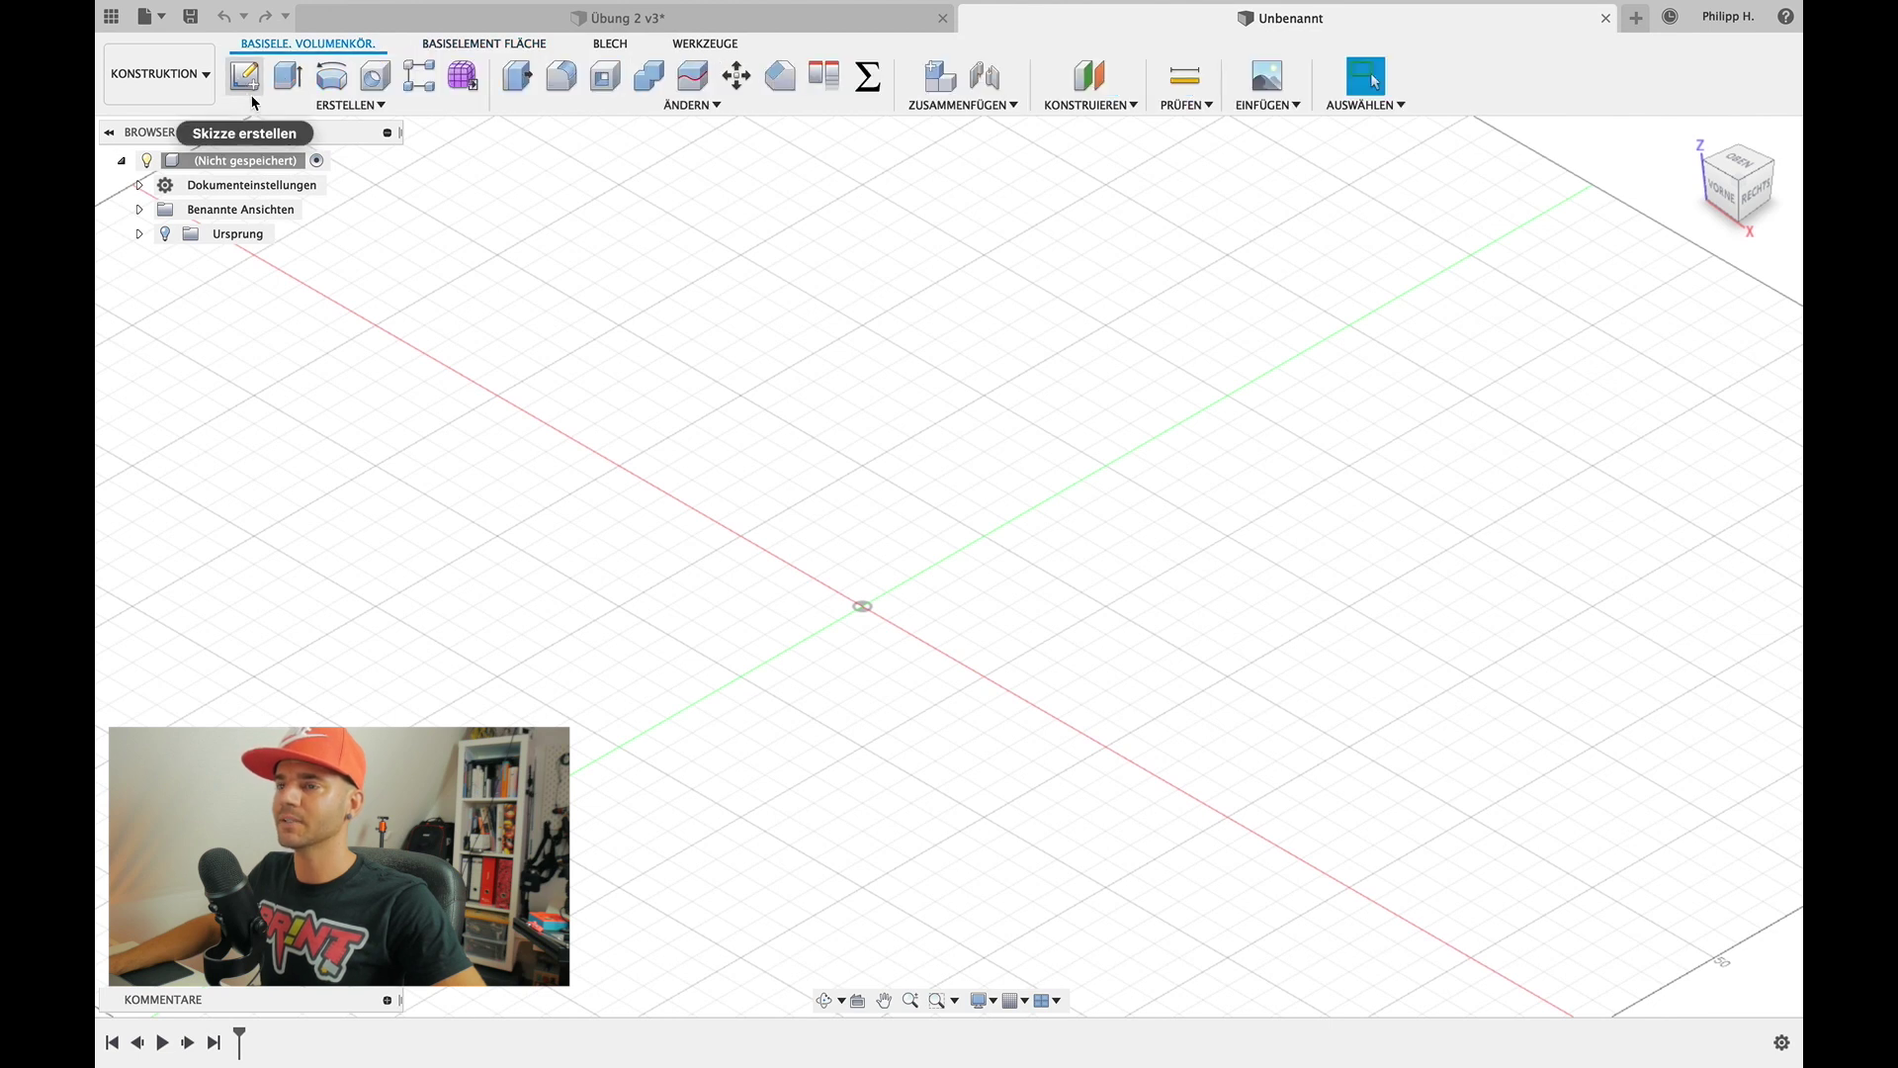
mouse_move(246, 75)
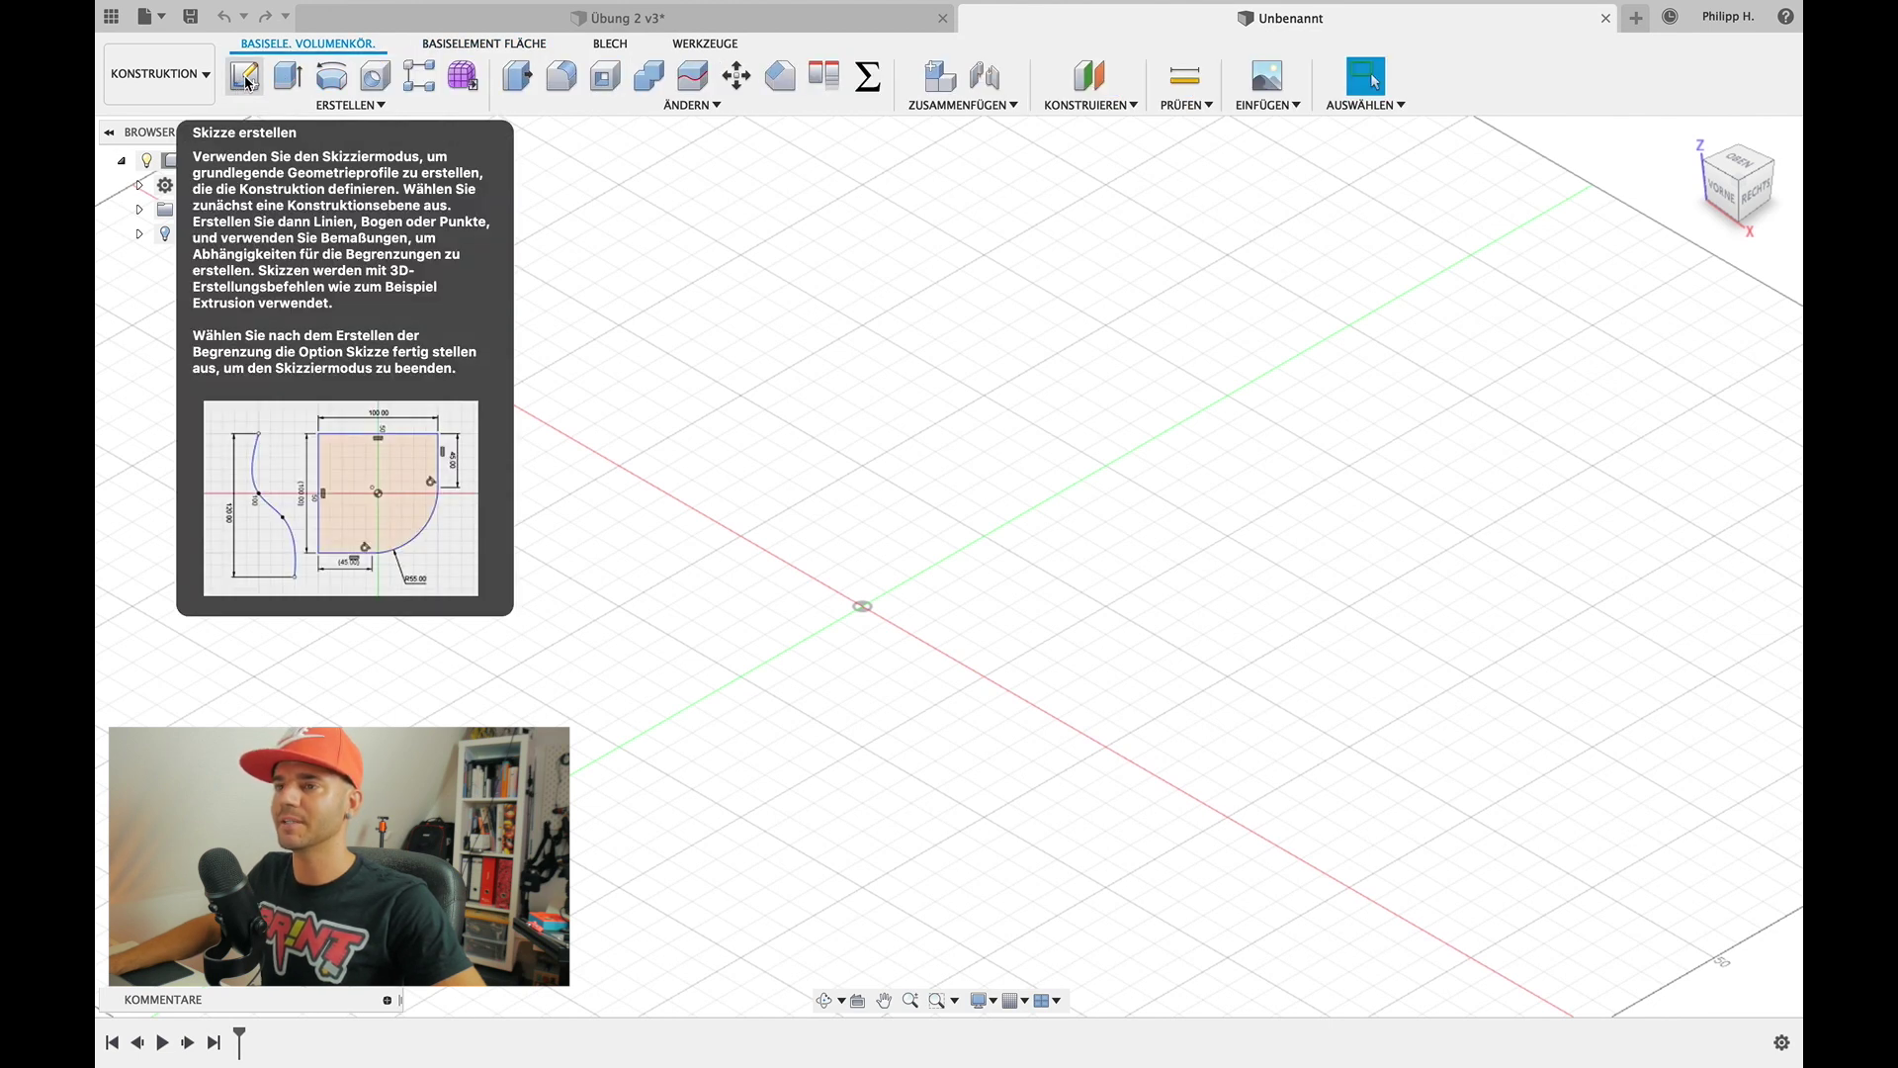
left_click(246, 77)
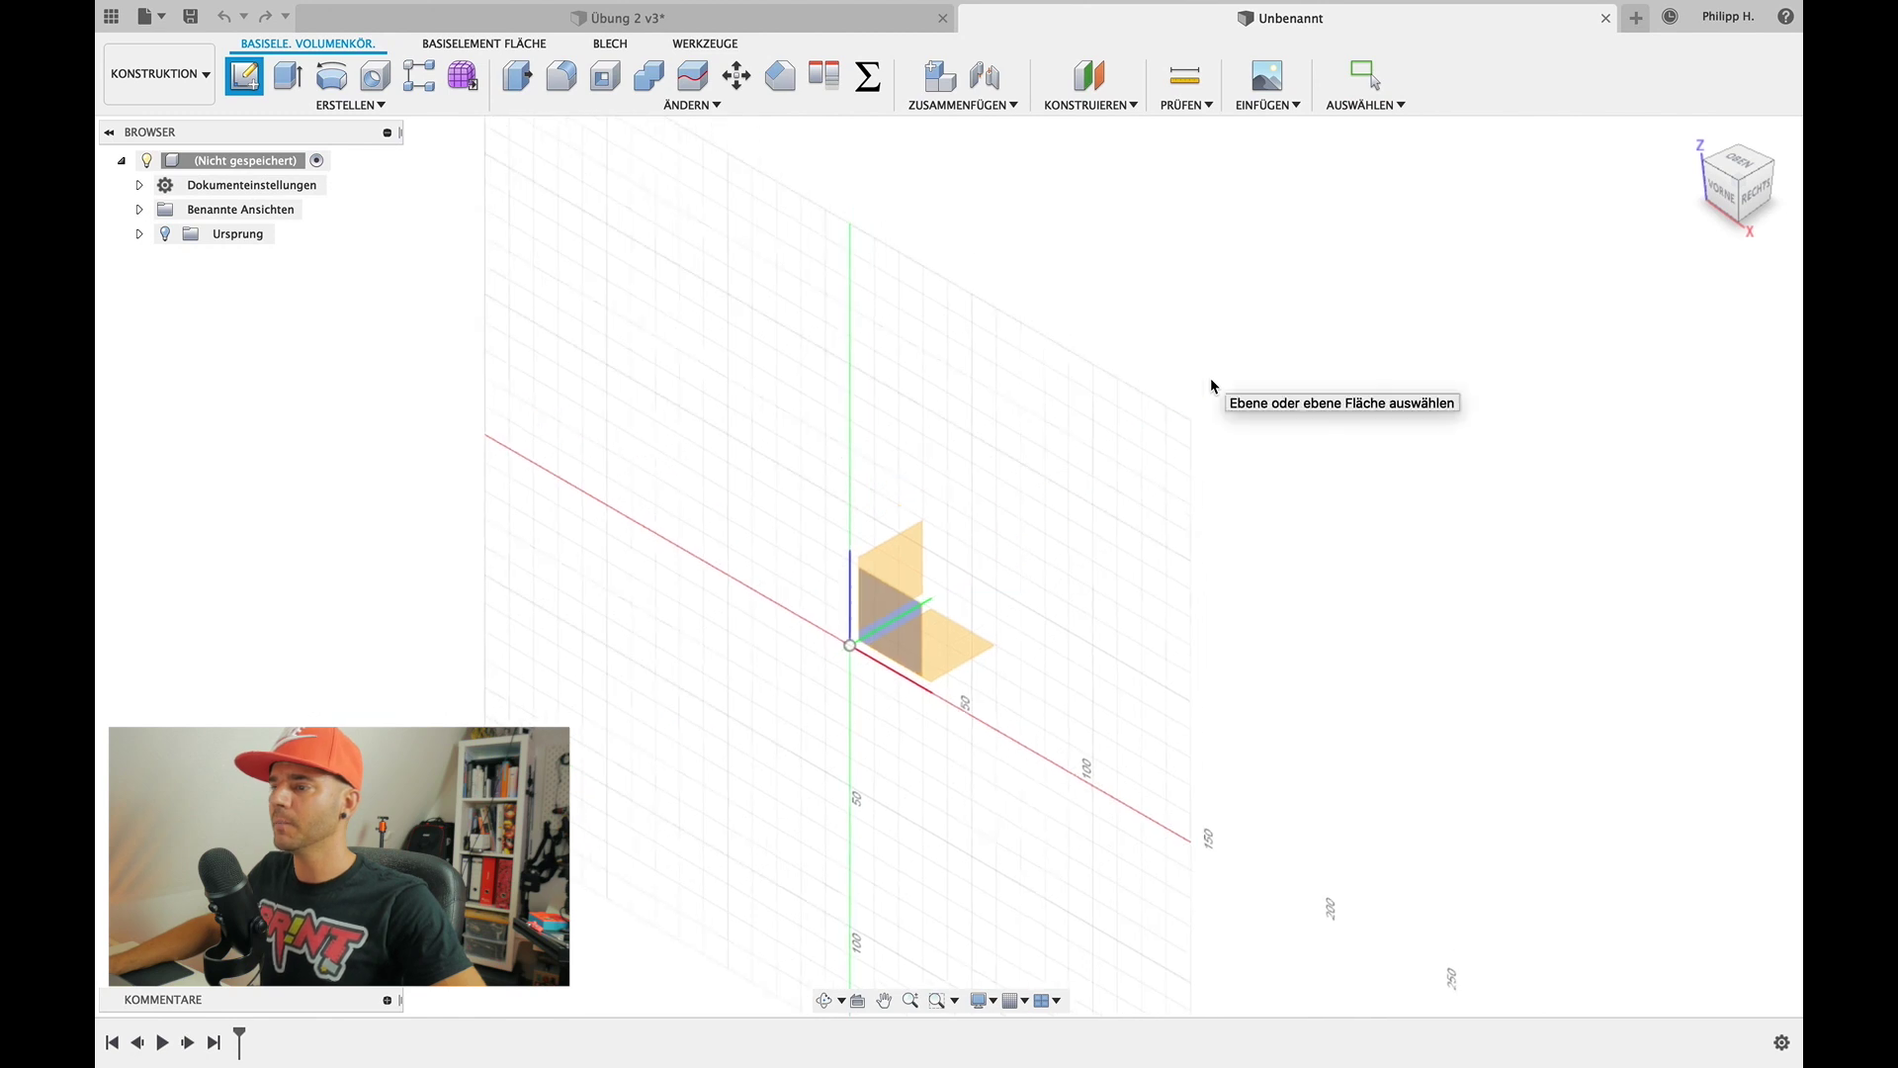
left_click(904, 561)
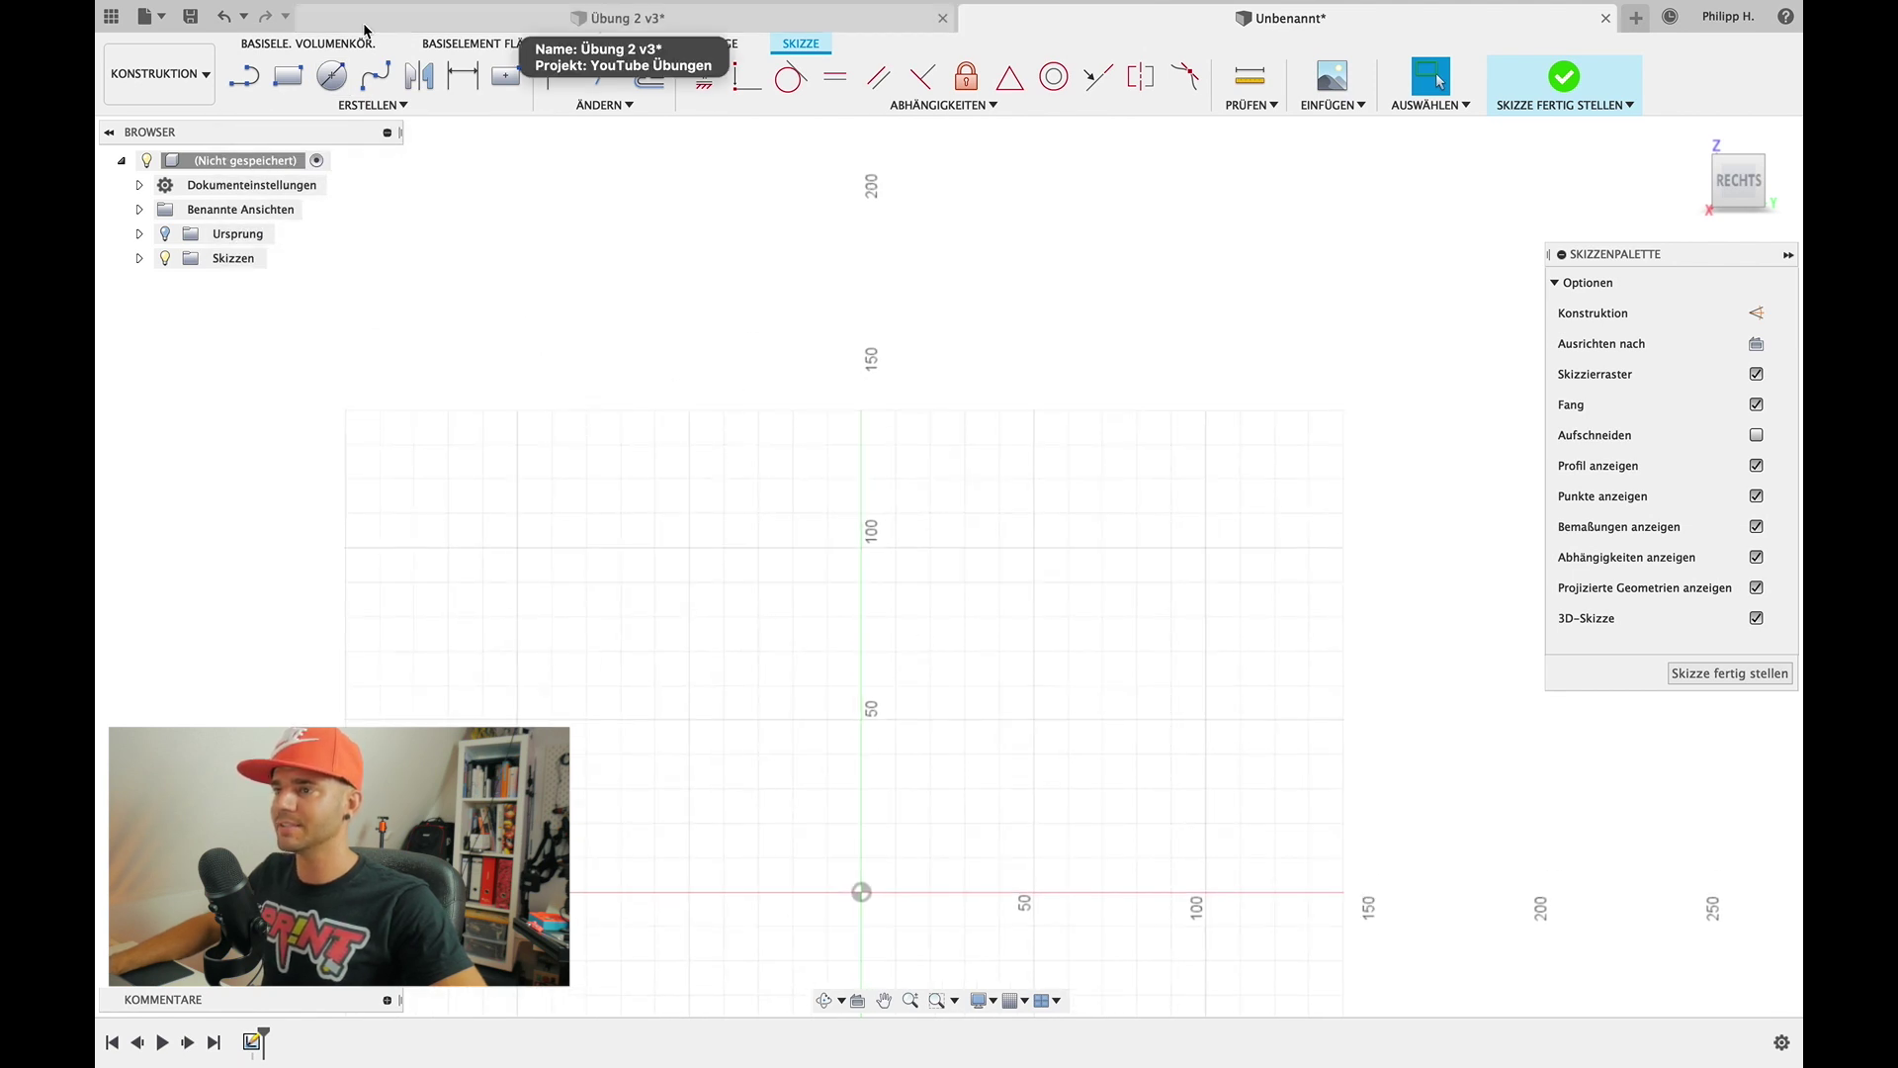
left_click(332, 78)
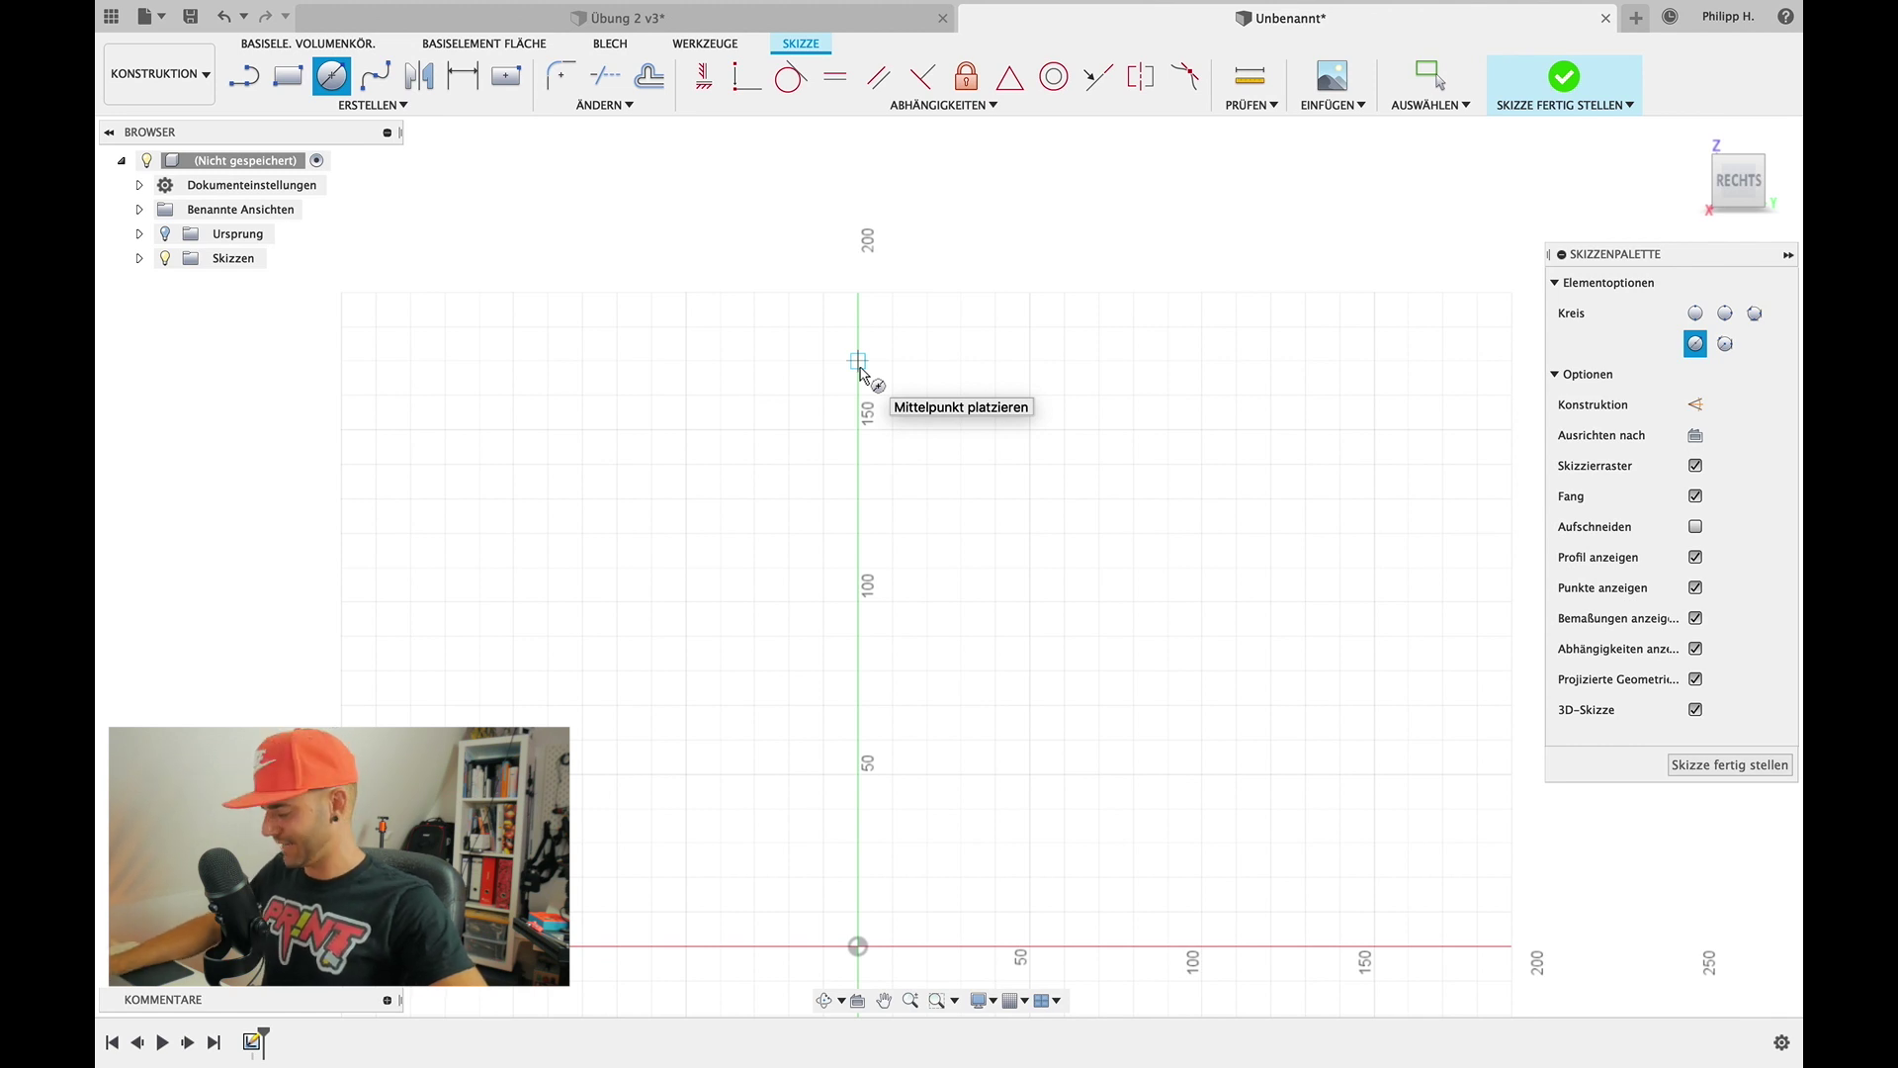
left_click(858, 365)
type("100")
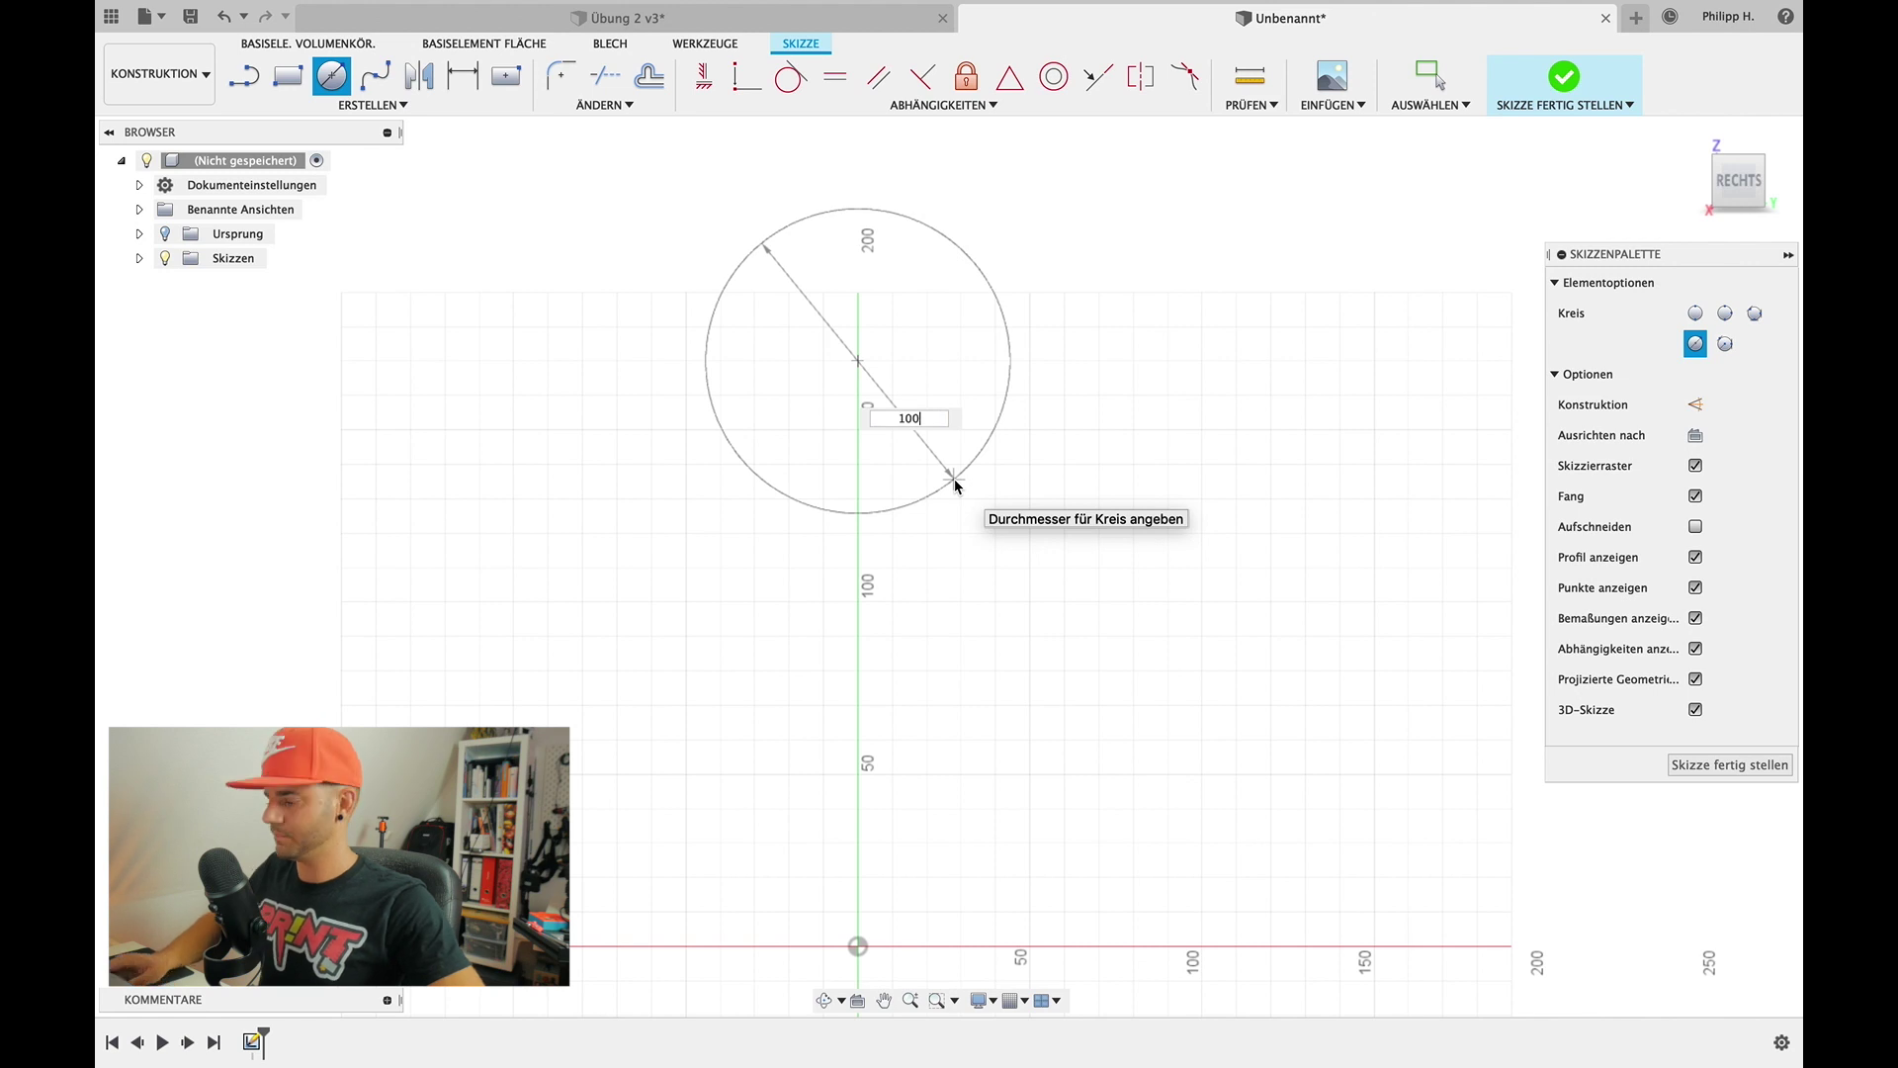
key("Return")
key("Escape")
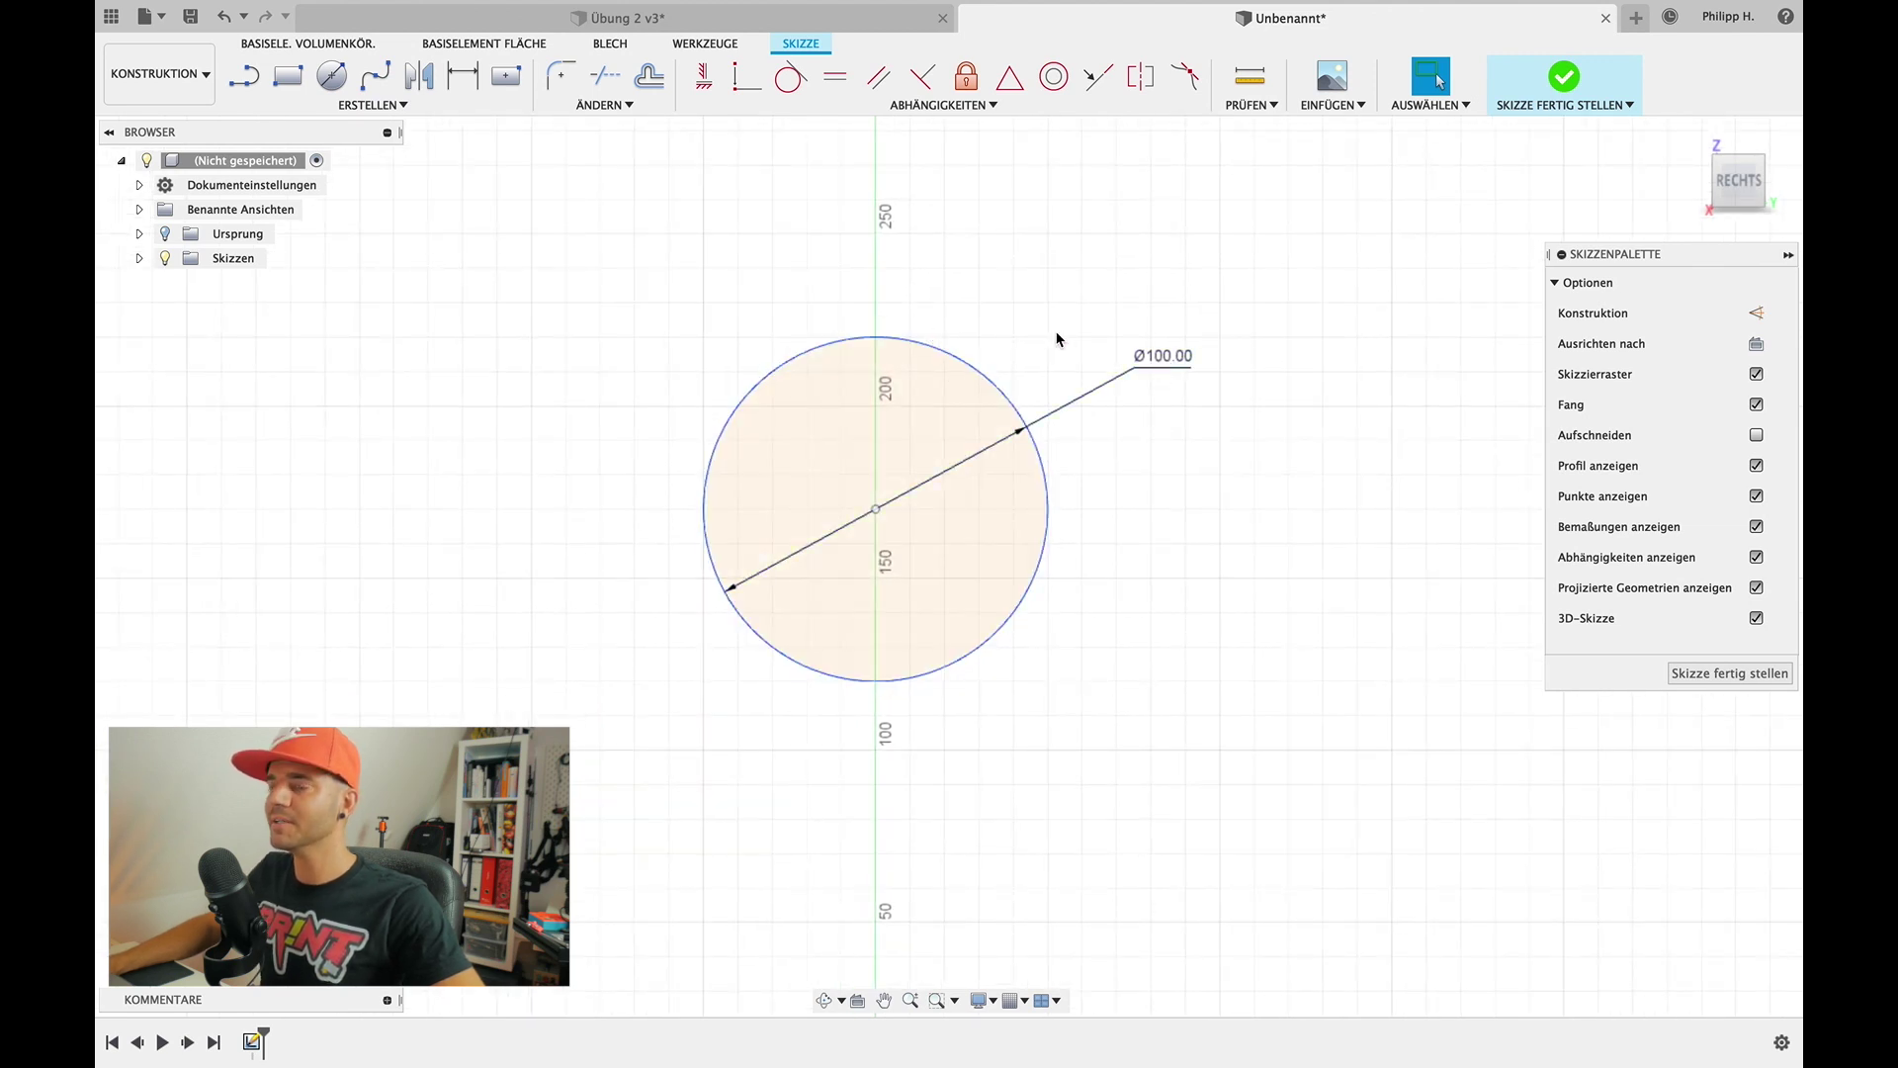
left_click(1582, 102)
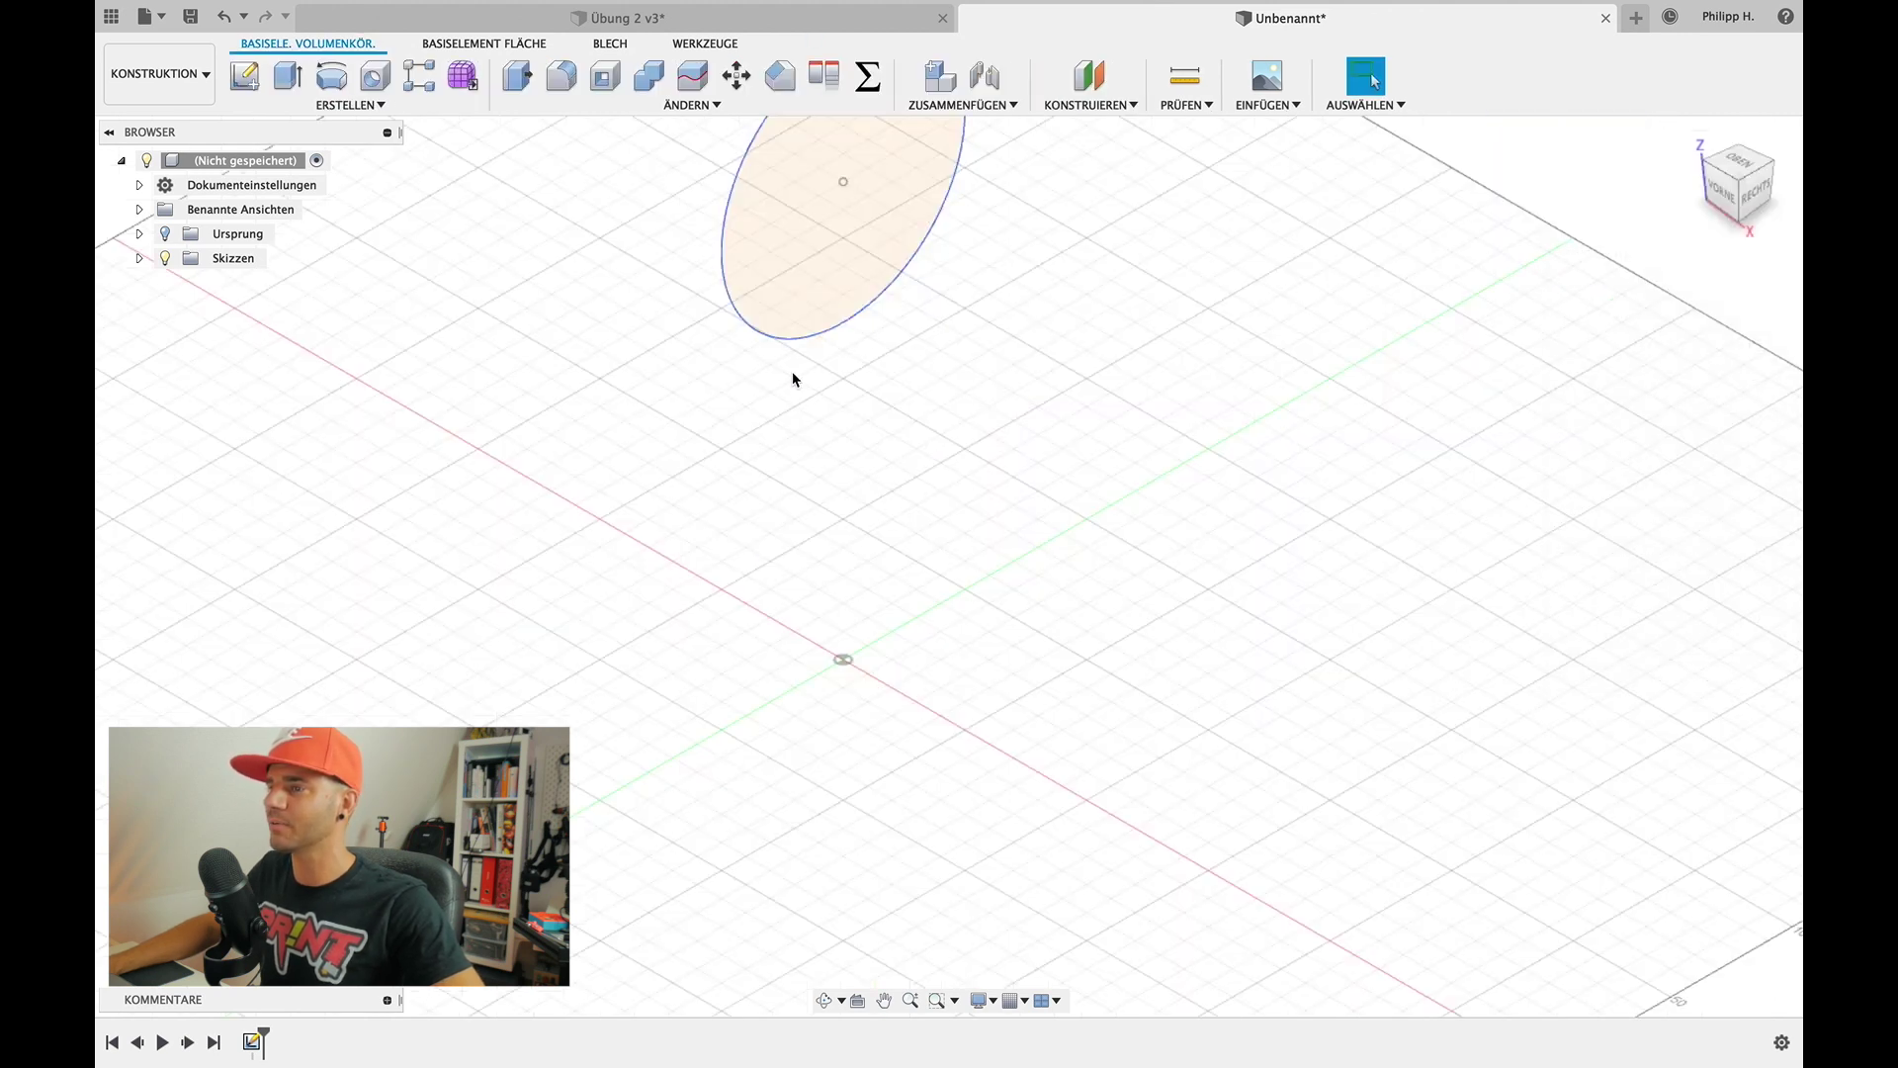
middle_click_drag(781, 394, 779, 387, "shift")
middle_click_drag(762, 657, 762, 656, "shift")
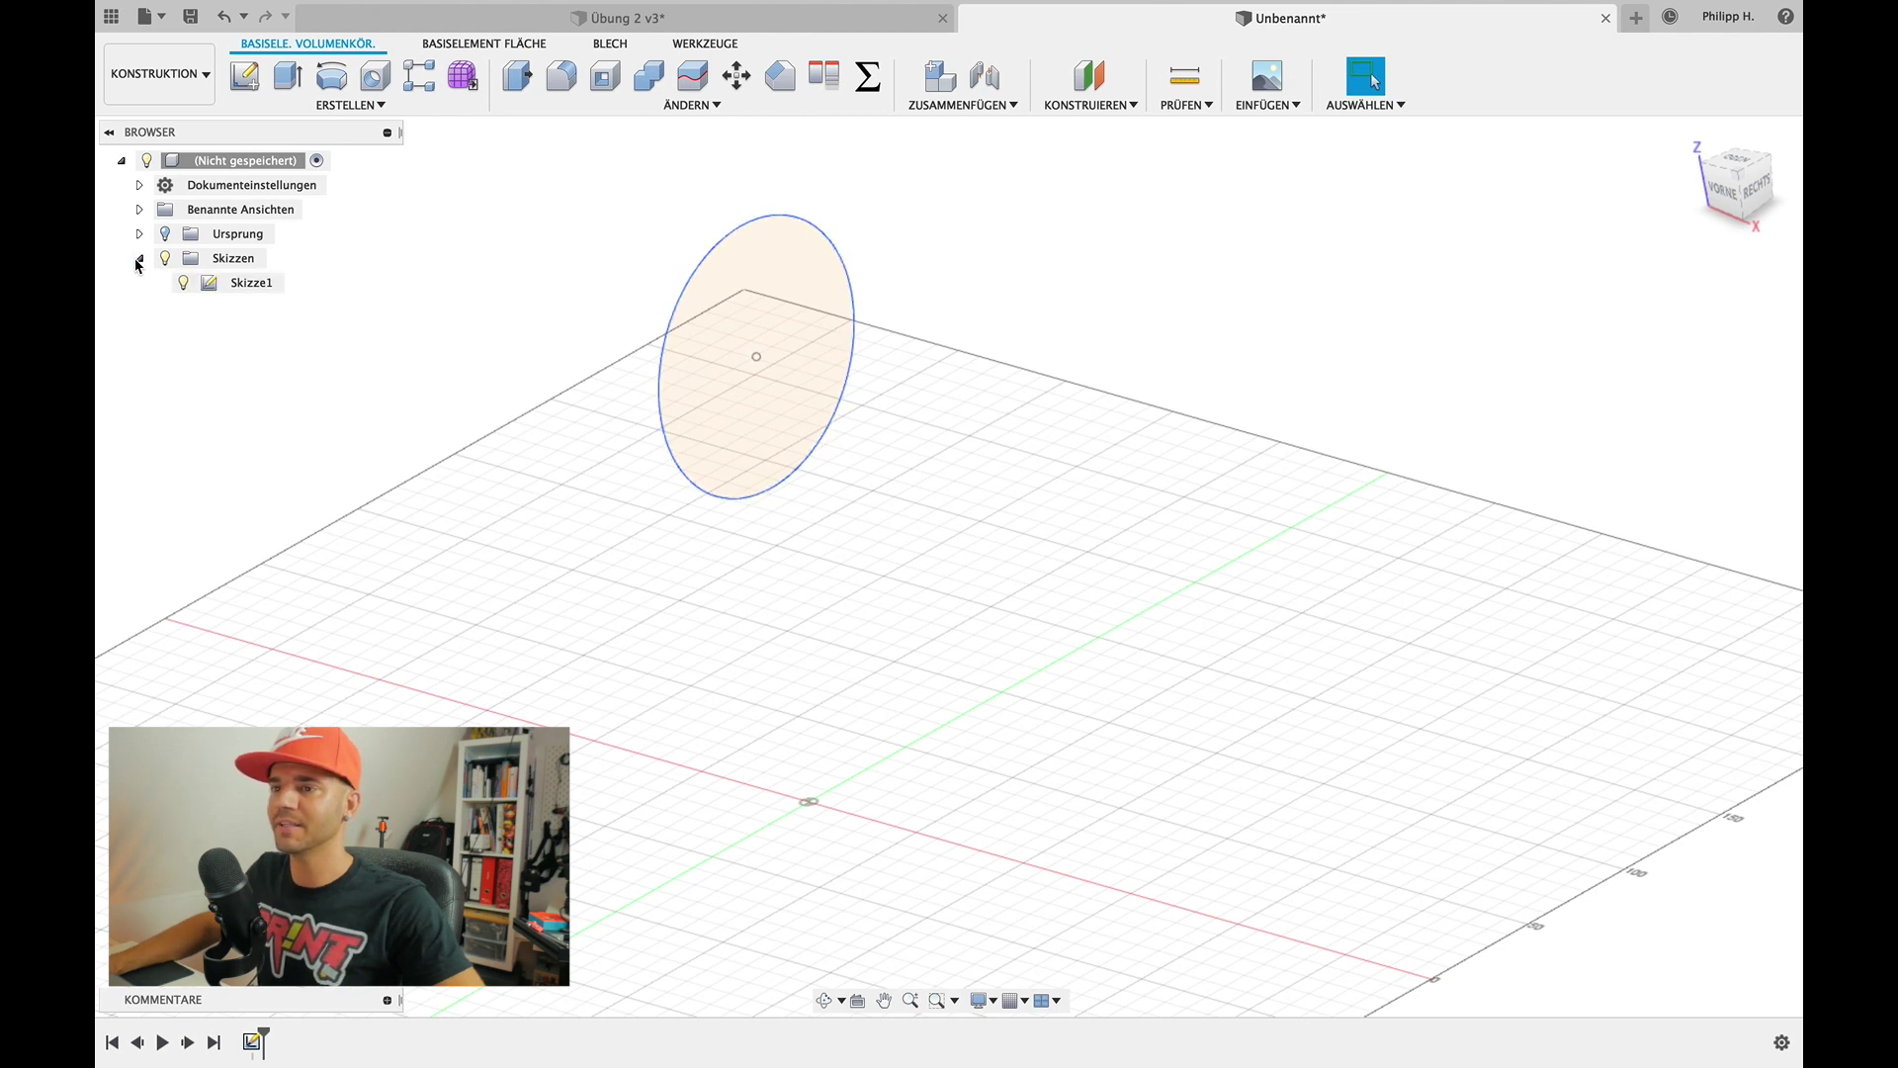
left_click(250, 287)
left_click(254, 287)
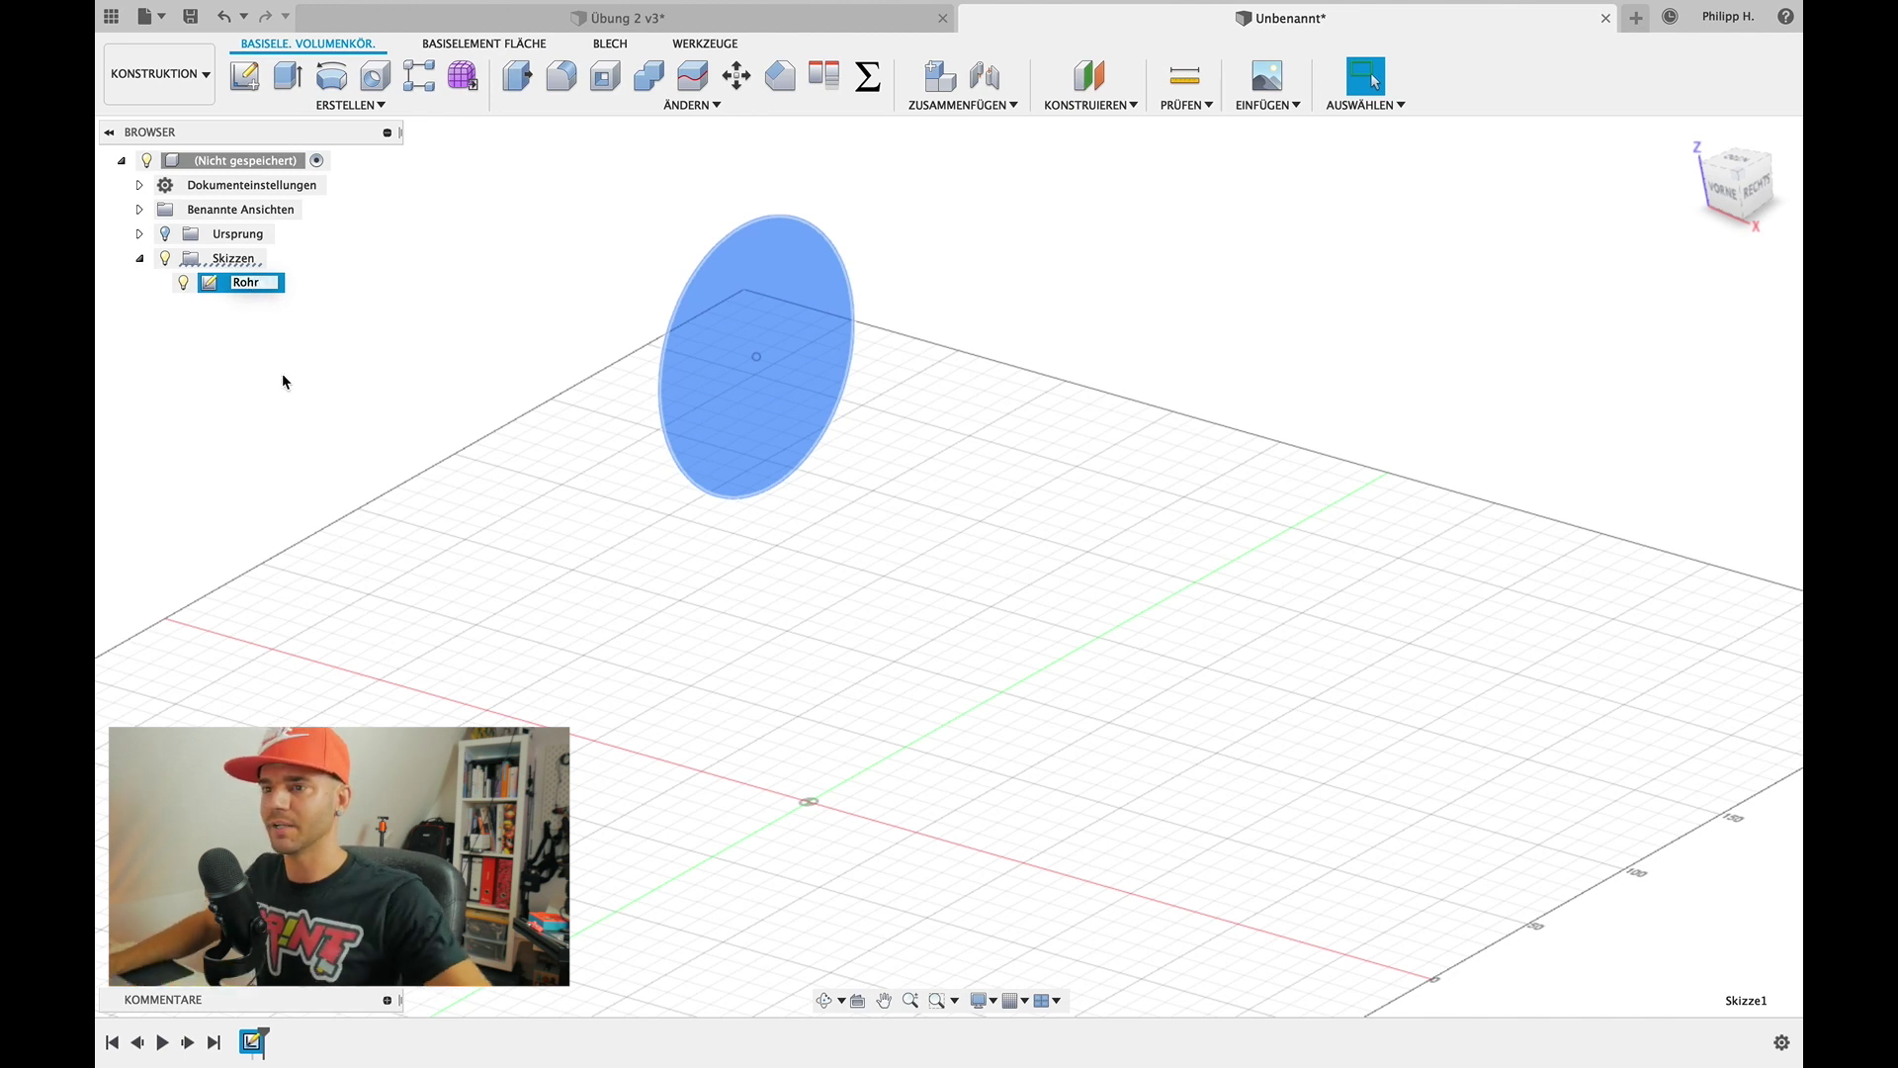
key("Escape")
scroll(537, 572, "right", 3)
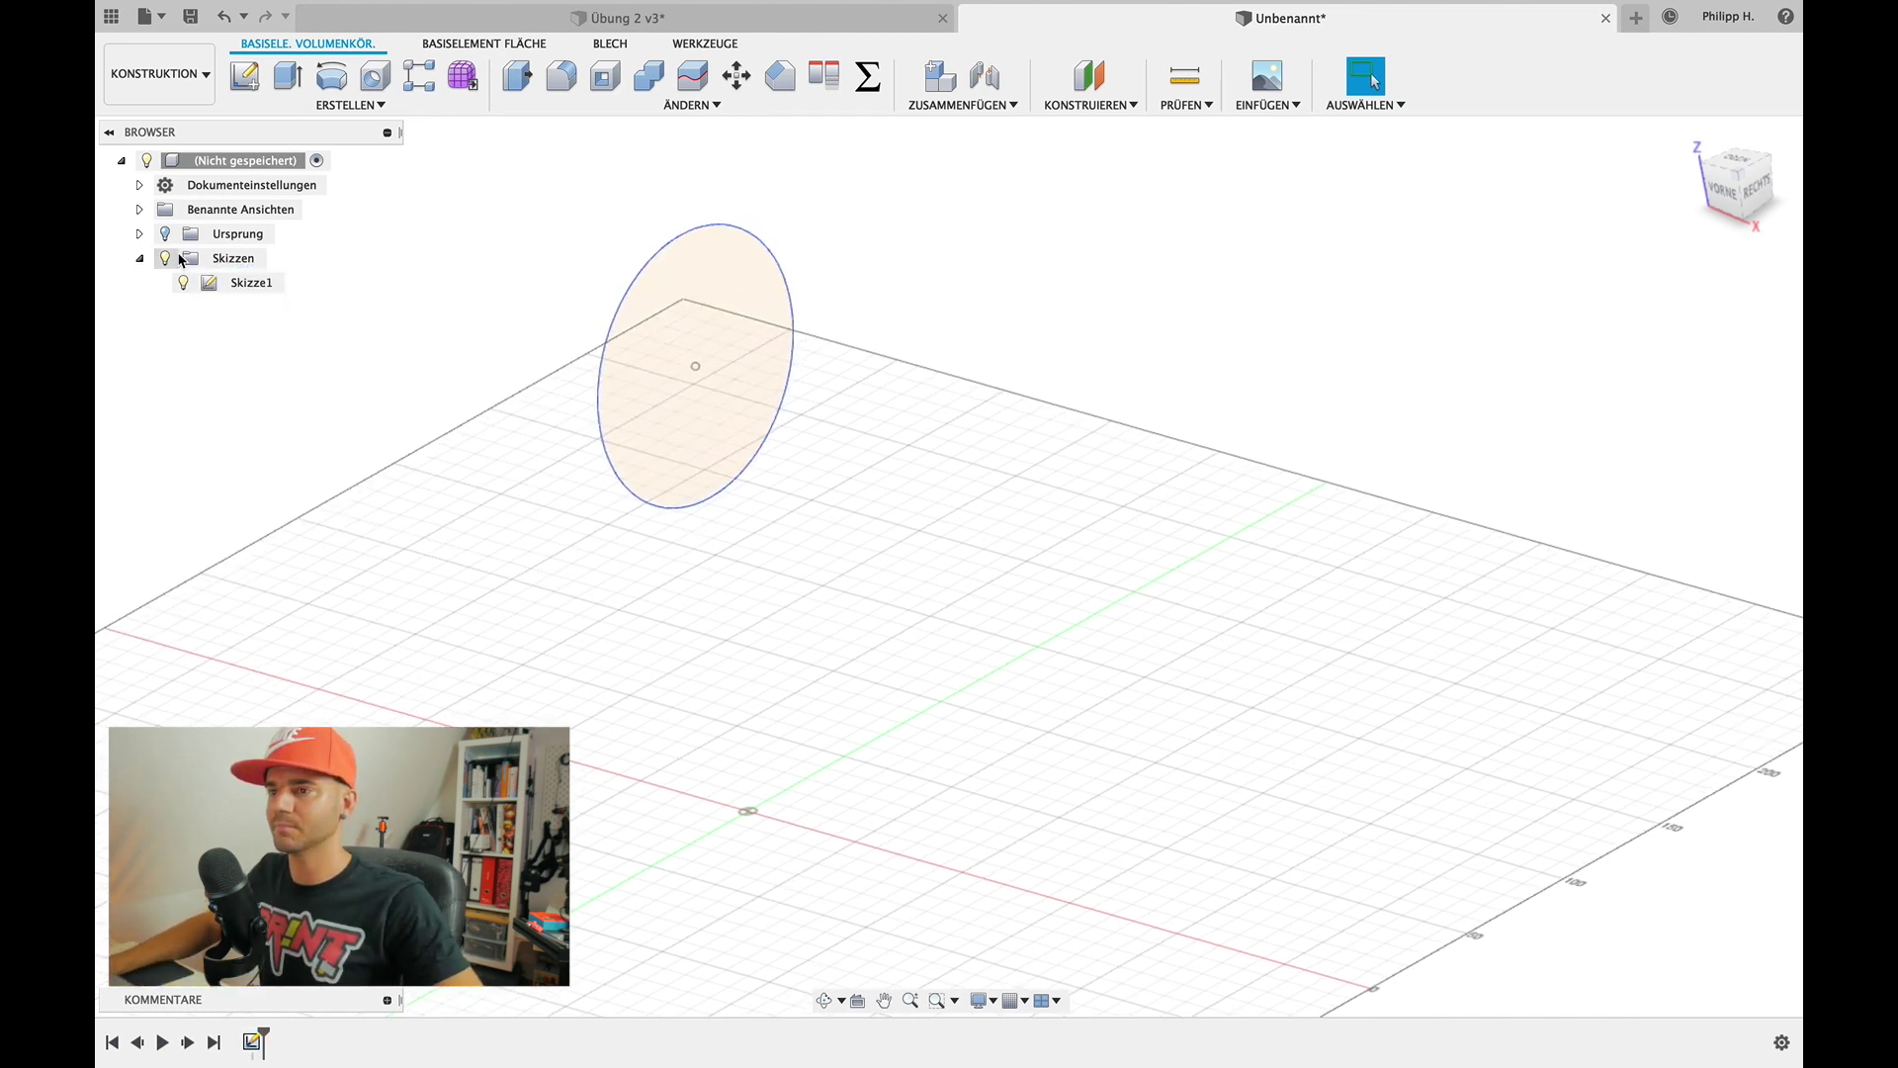
left_click(258, 282)
double_click(255, 285)
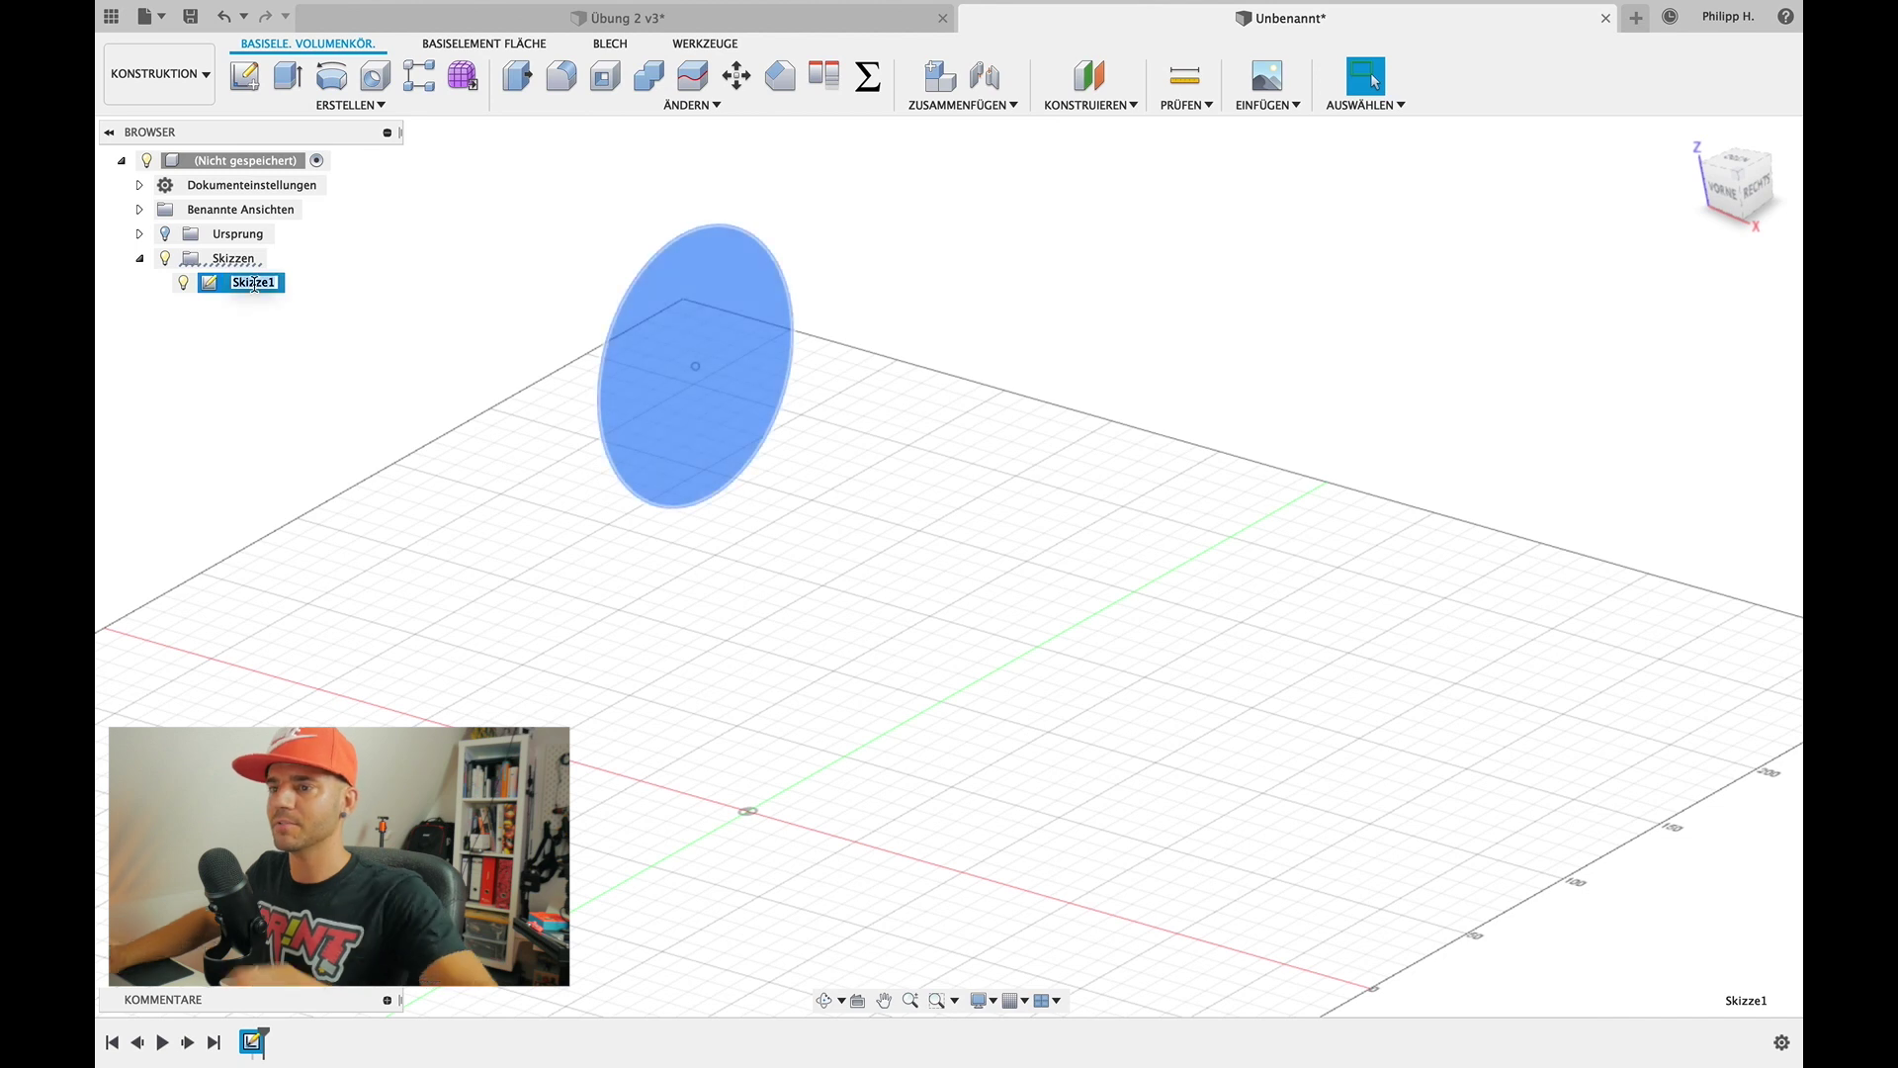
type("Rohr")
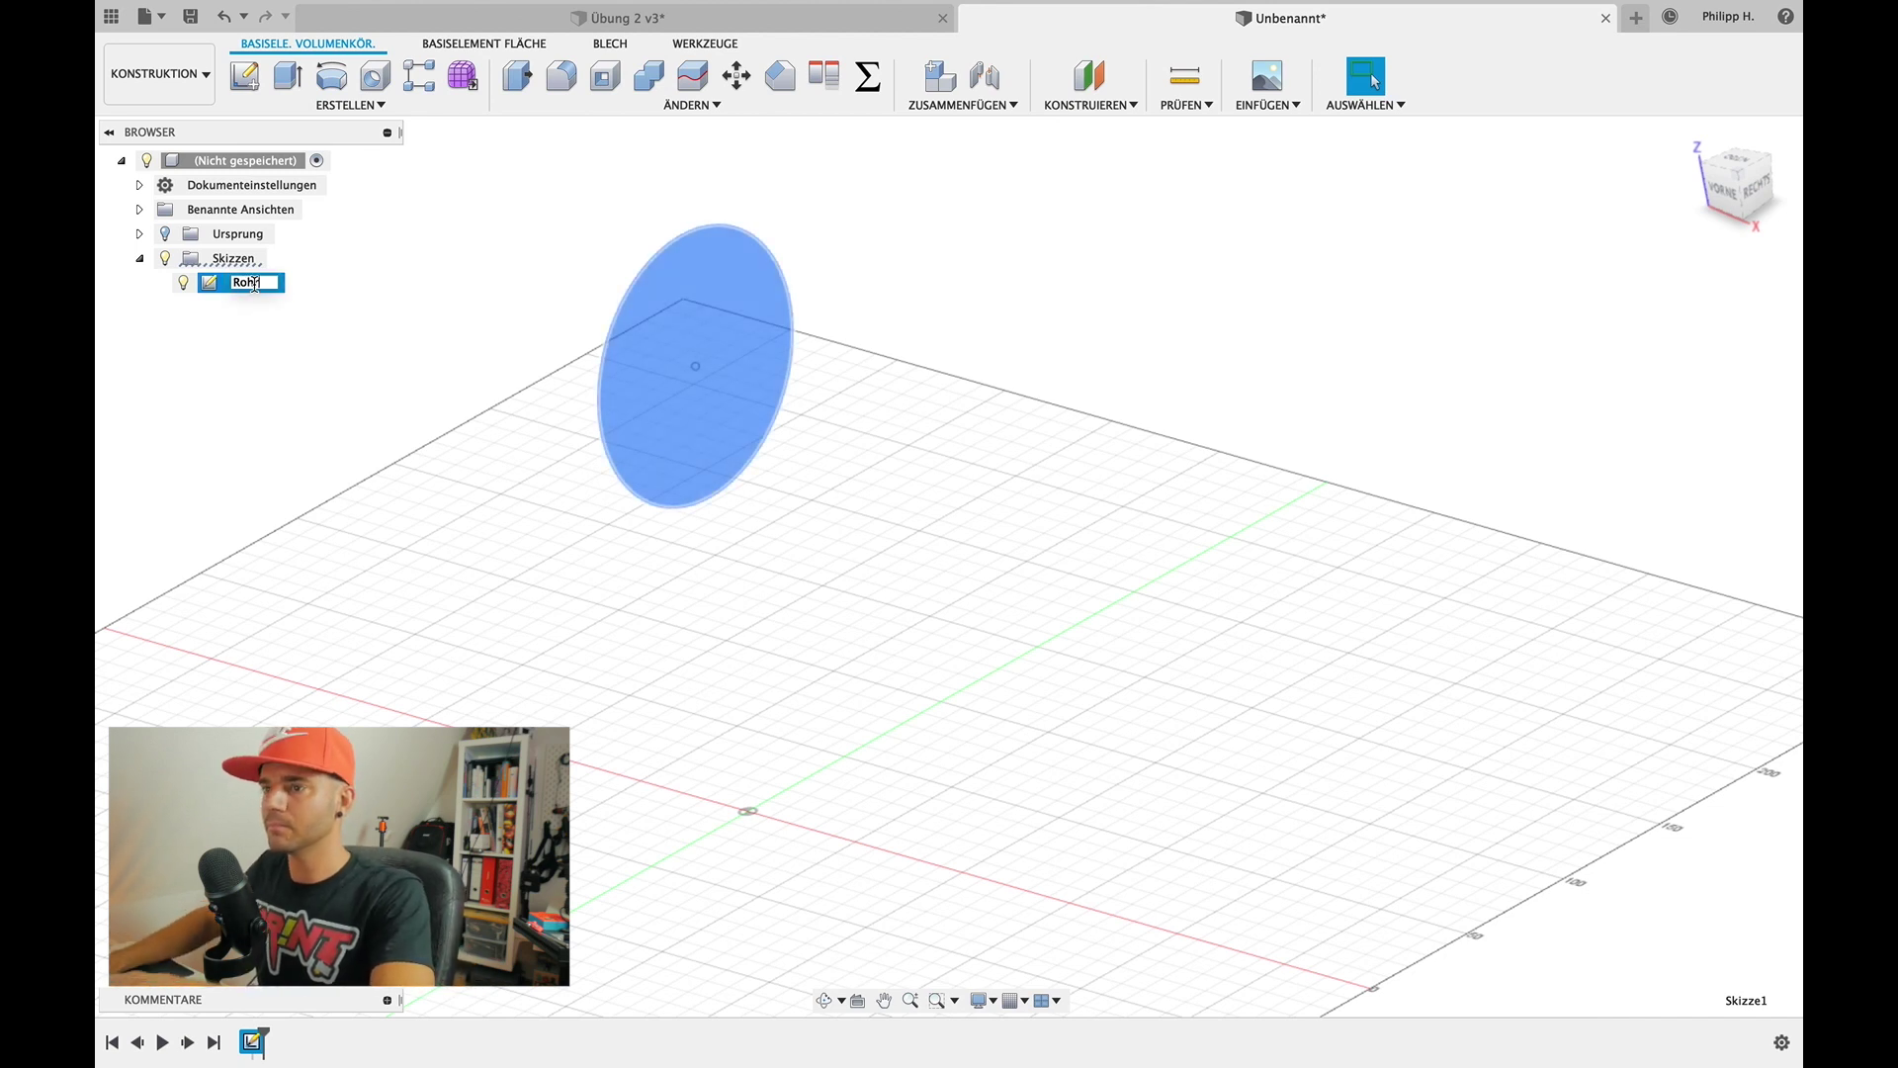
key("Escape")
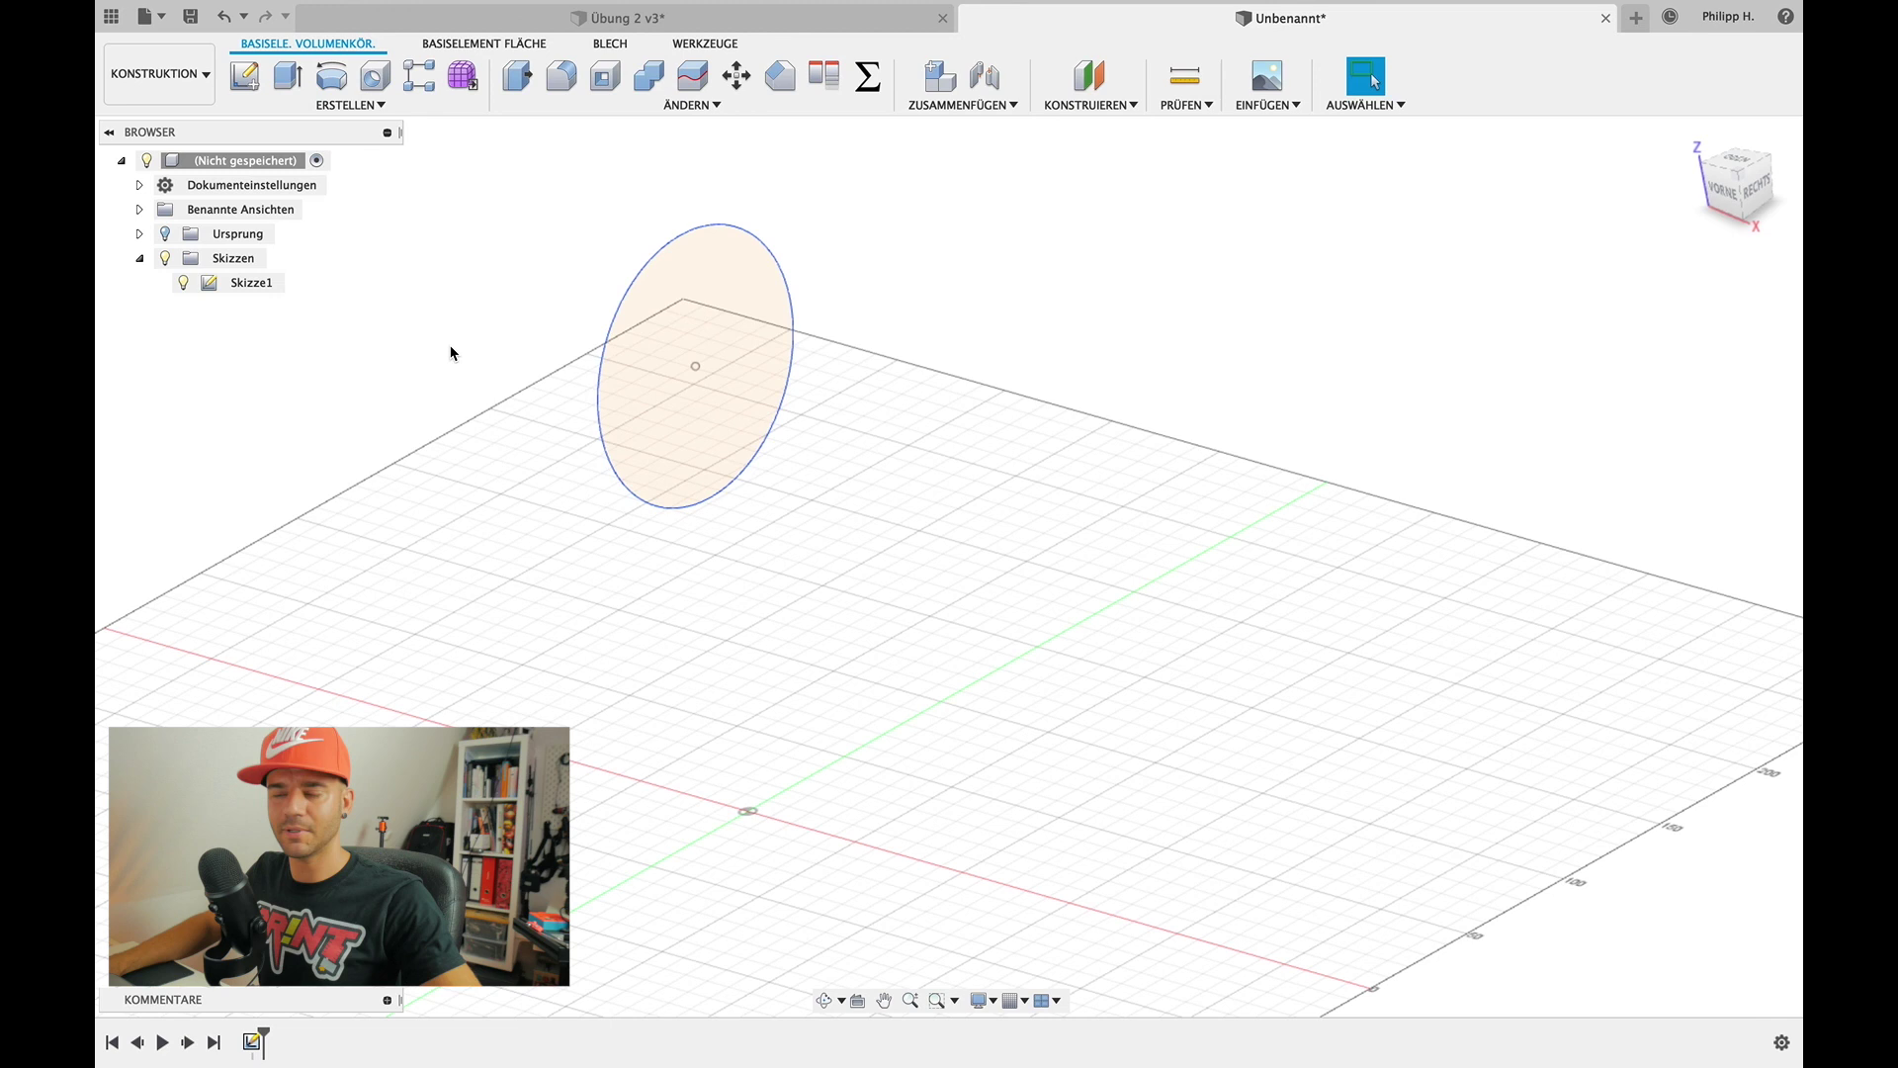
scroll(450, 353, "up", 3)
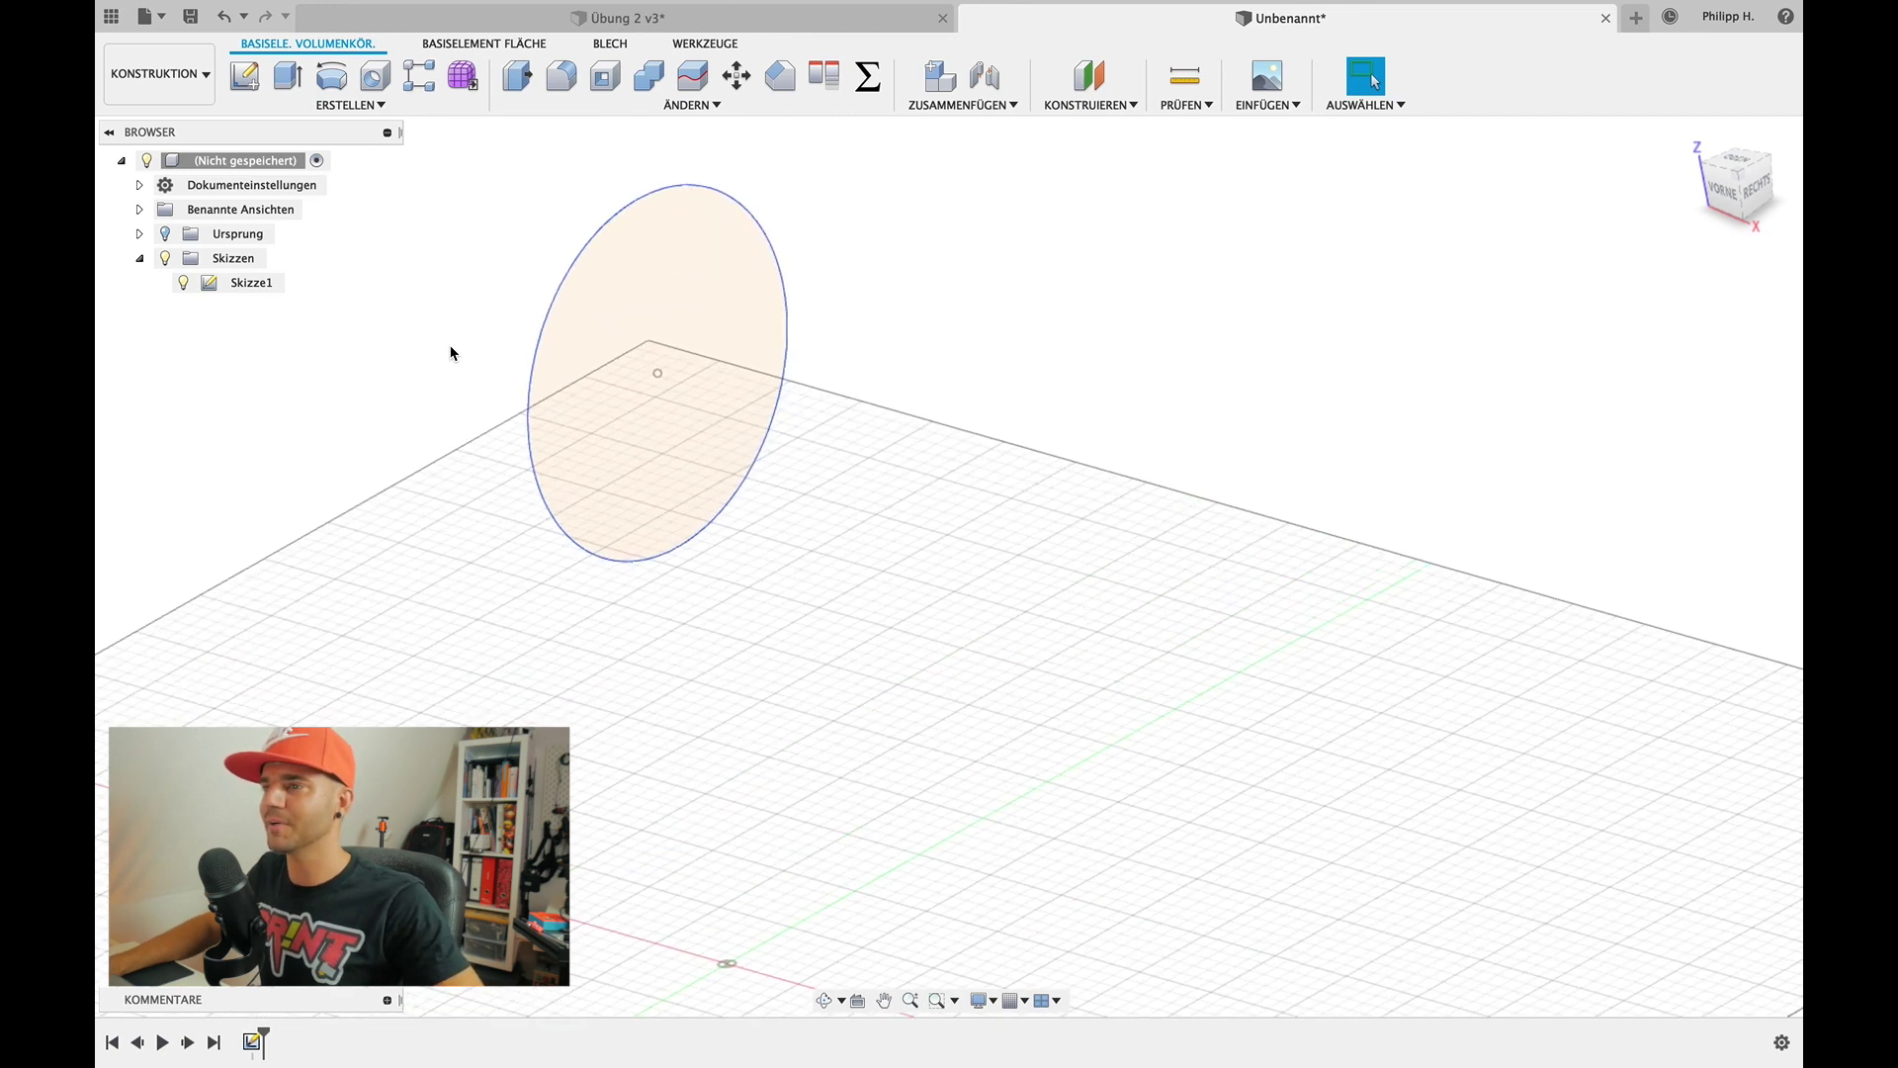
scroll(476, 461, "down", 2)
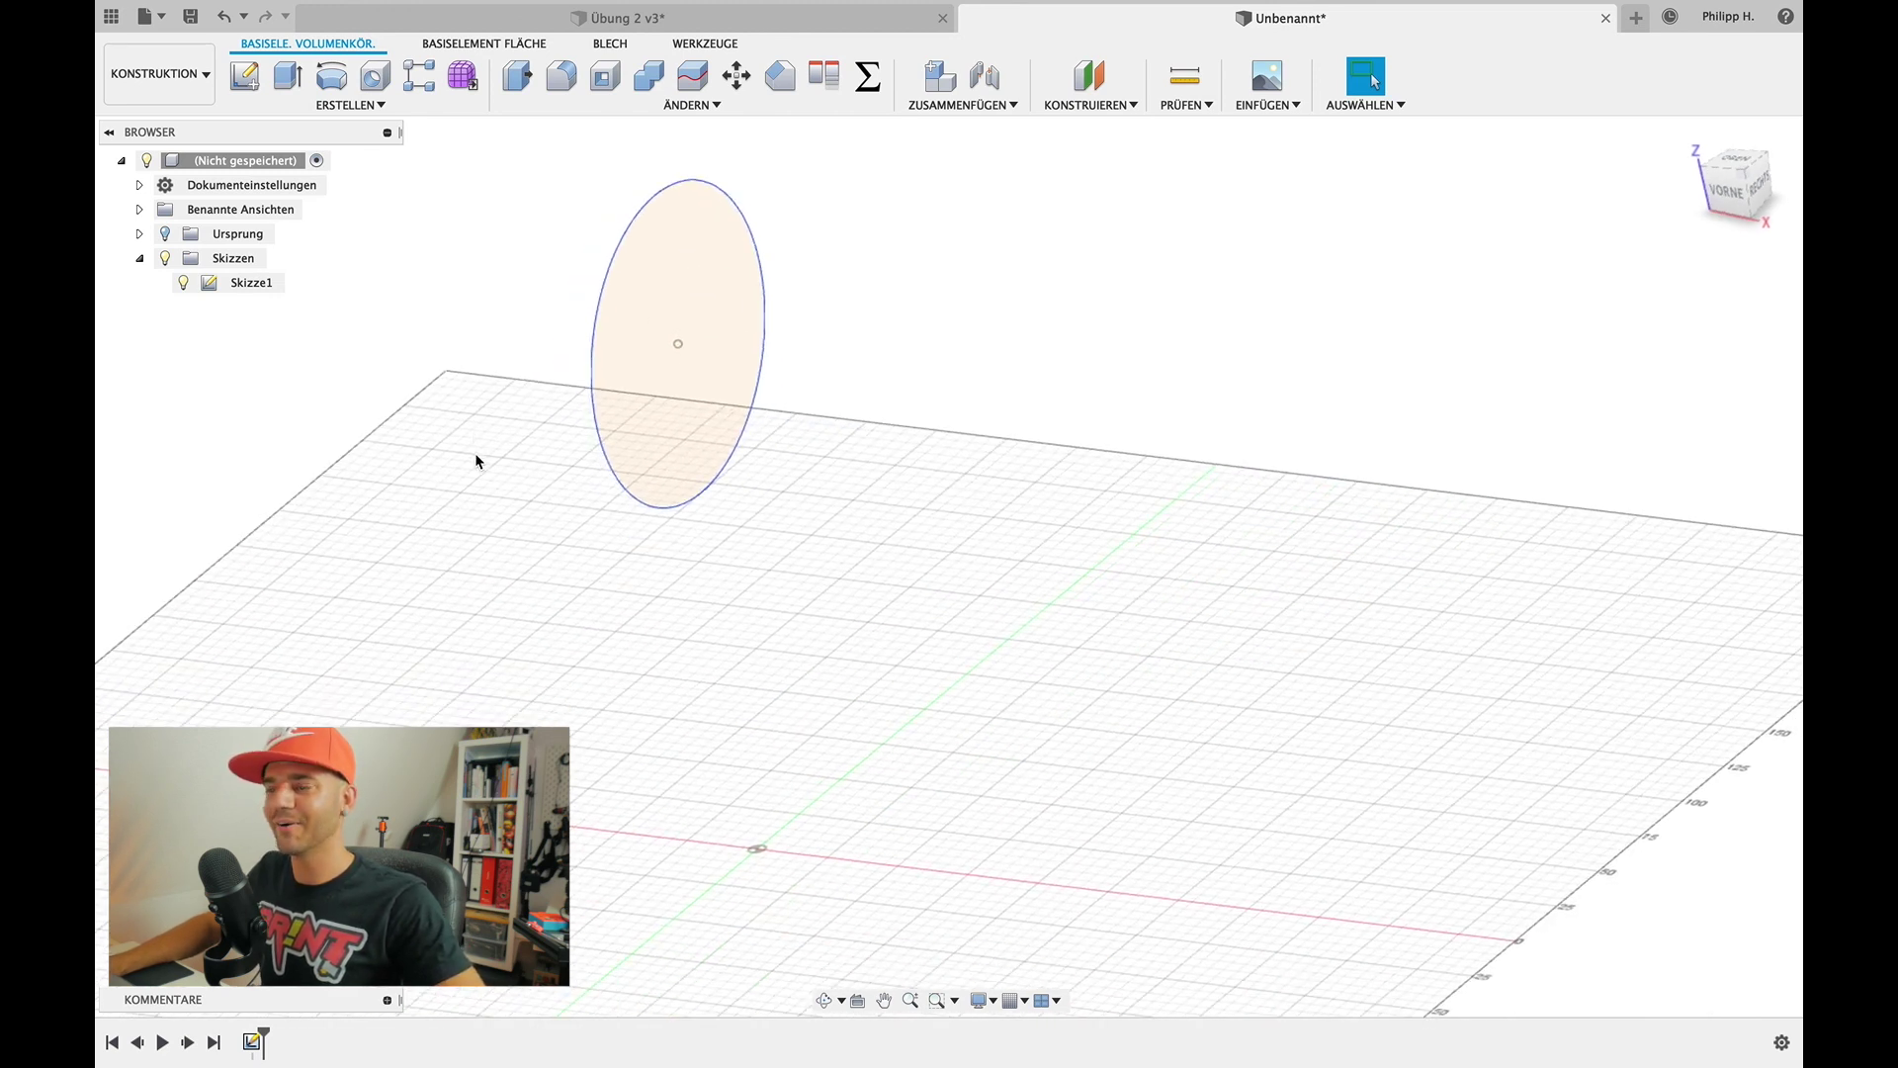
Start a sketch on the horizontal plane with a centre rectangle on the red axis
left_click(245, 79)
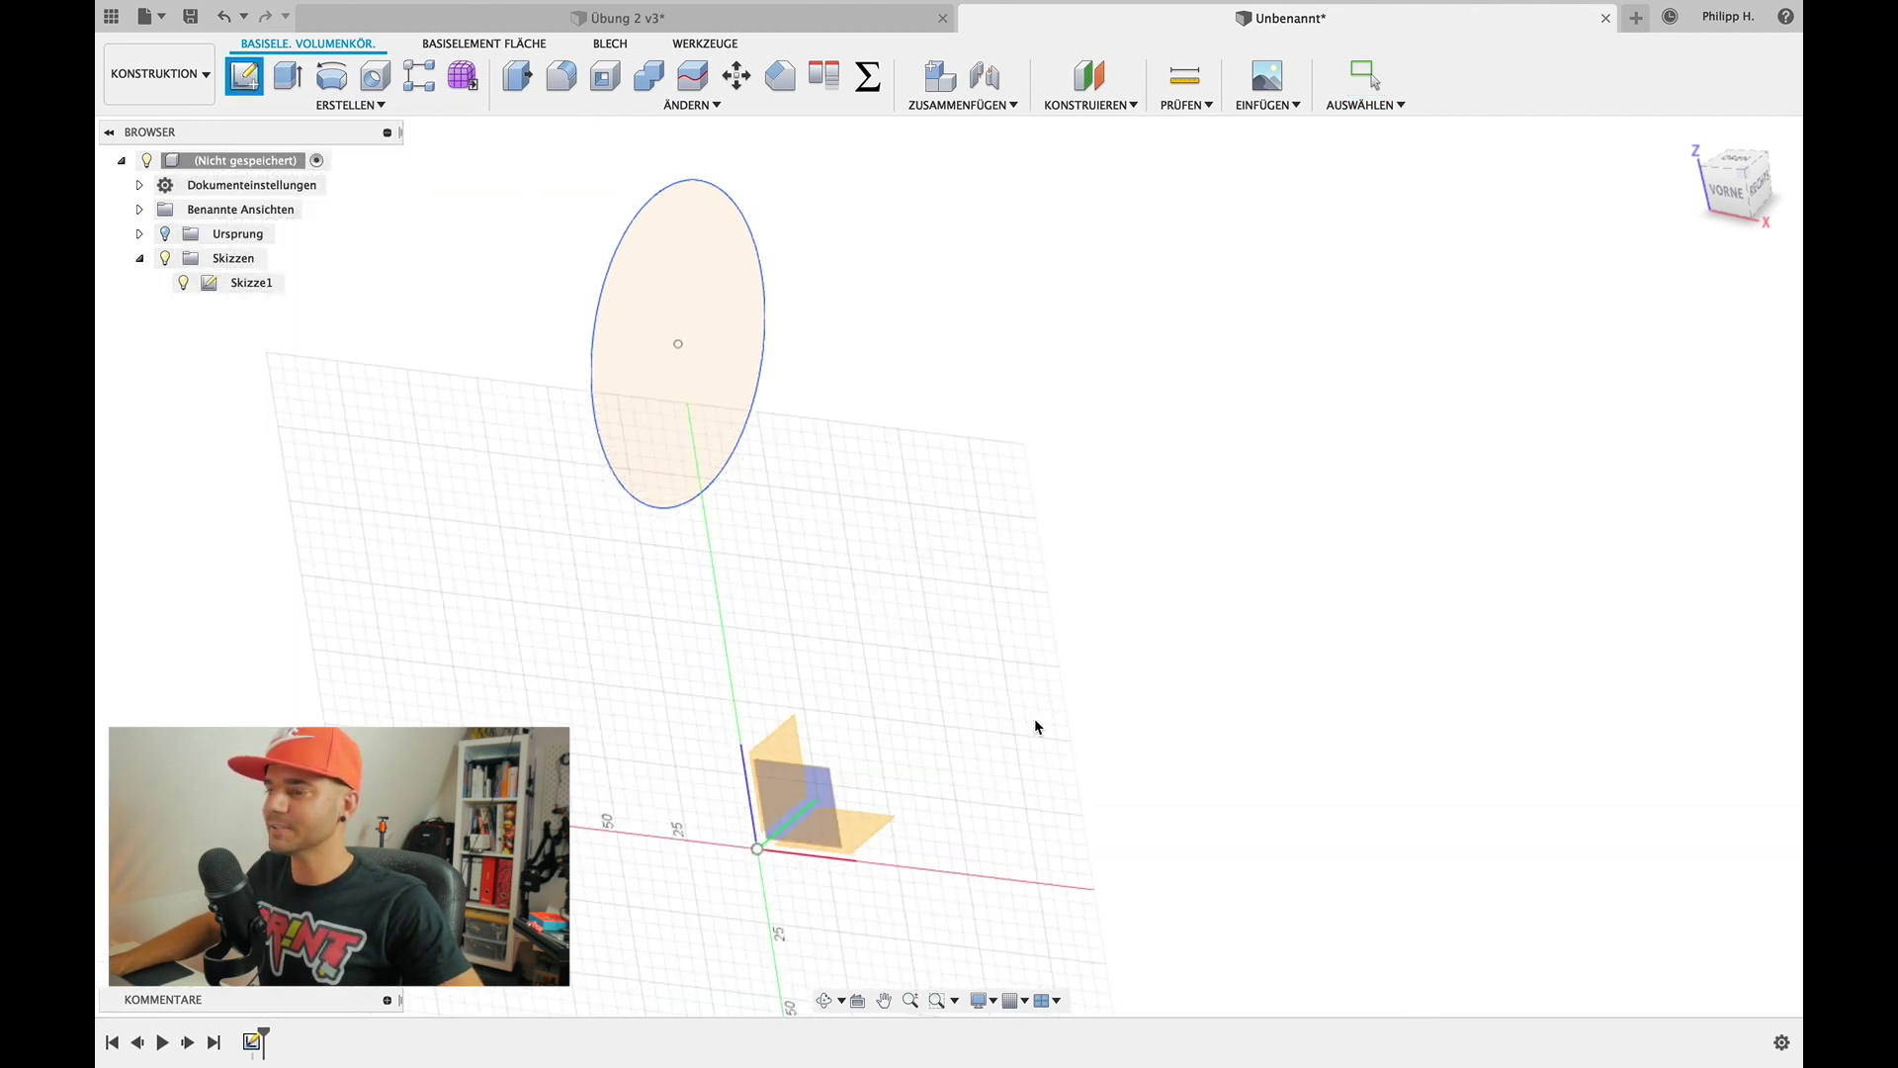
left_click(867, 819)
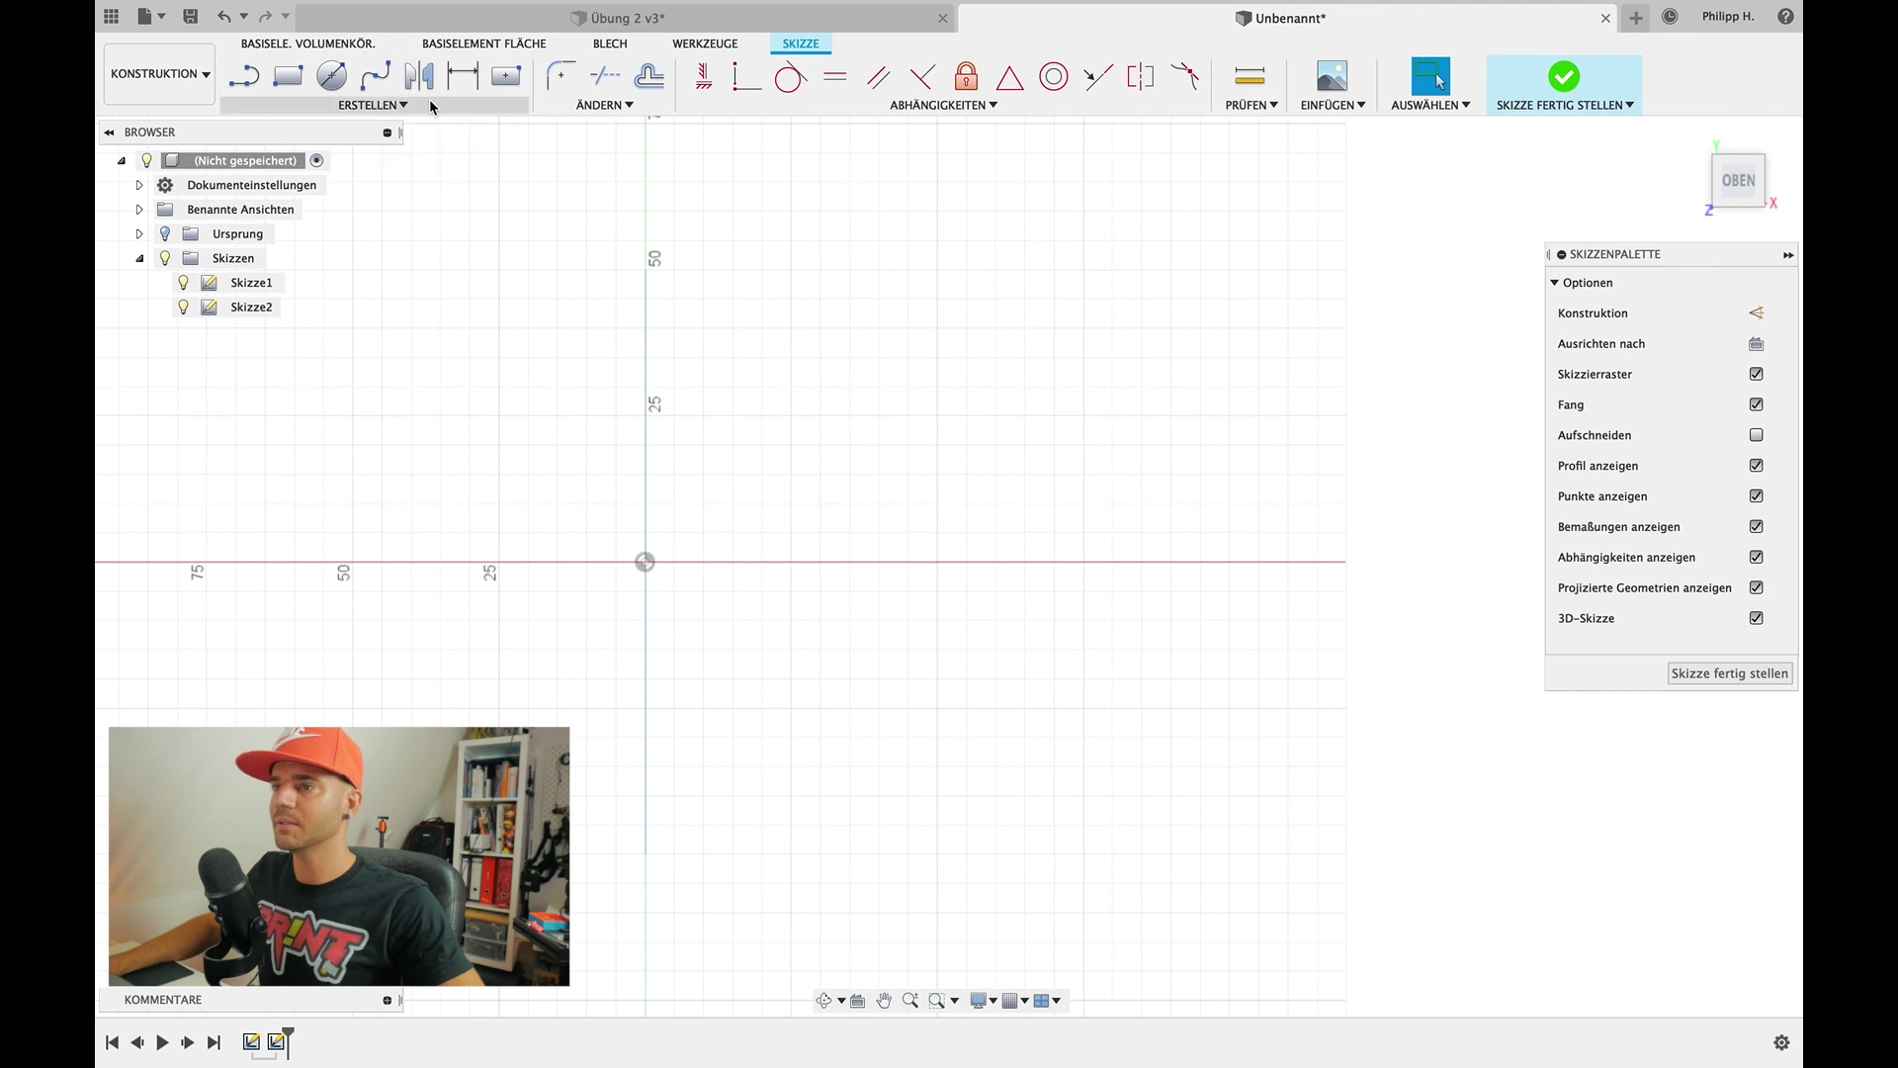
left_click(505, 87)
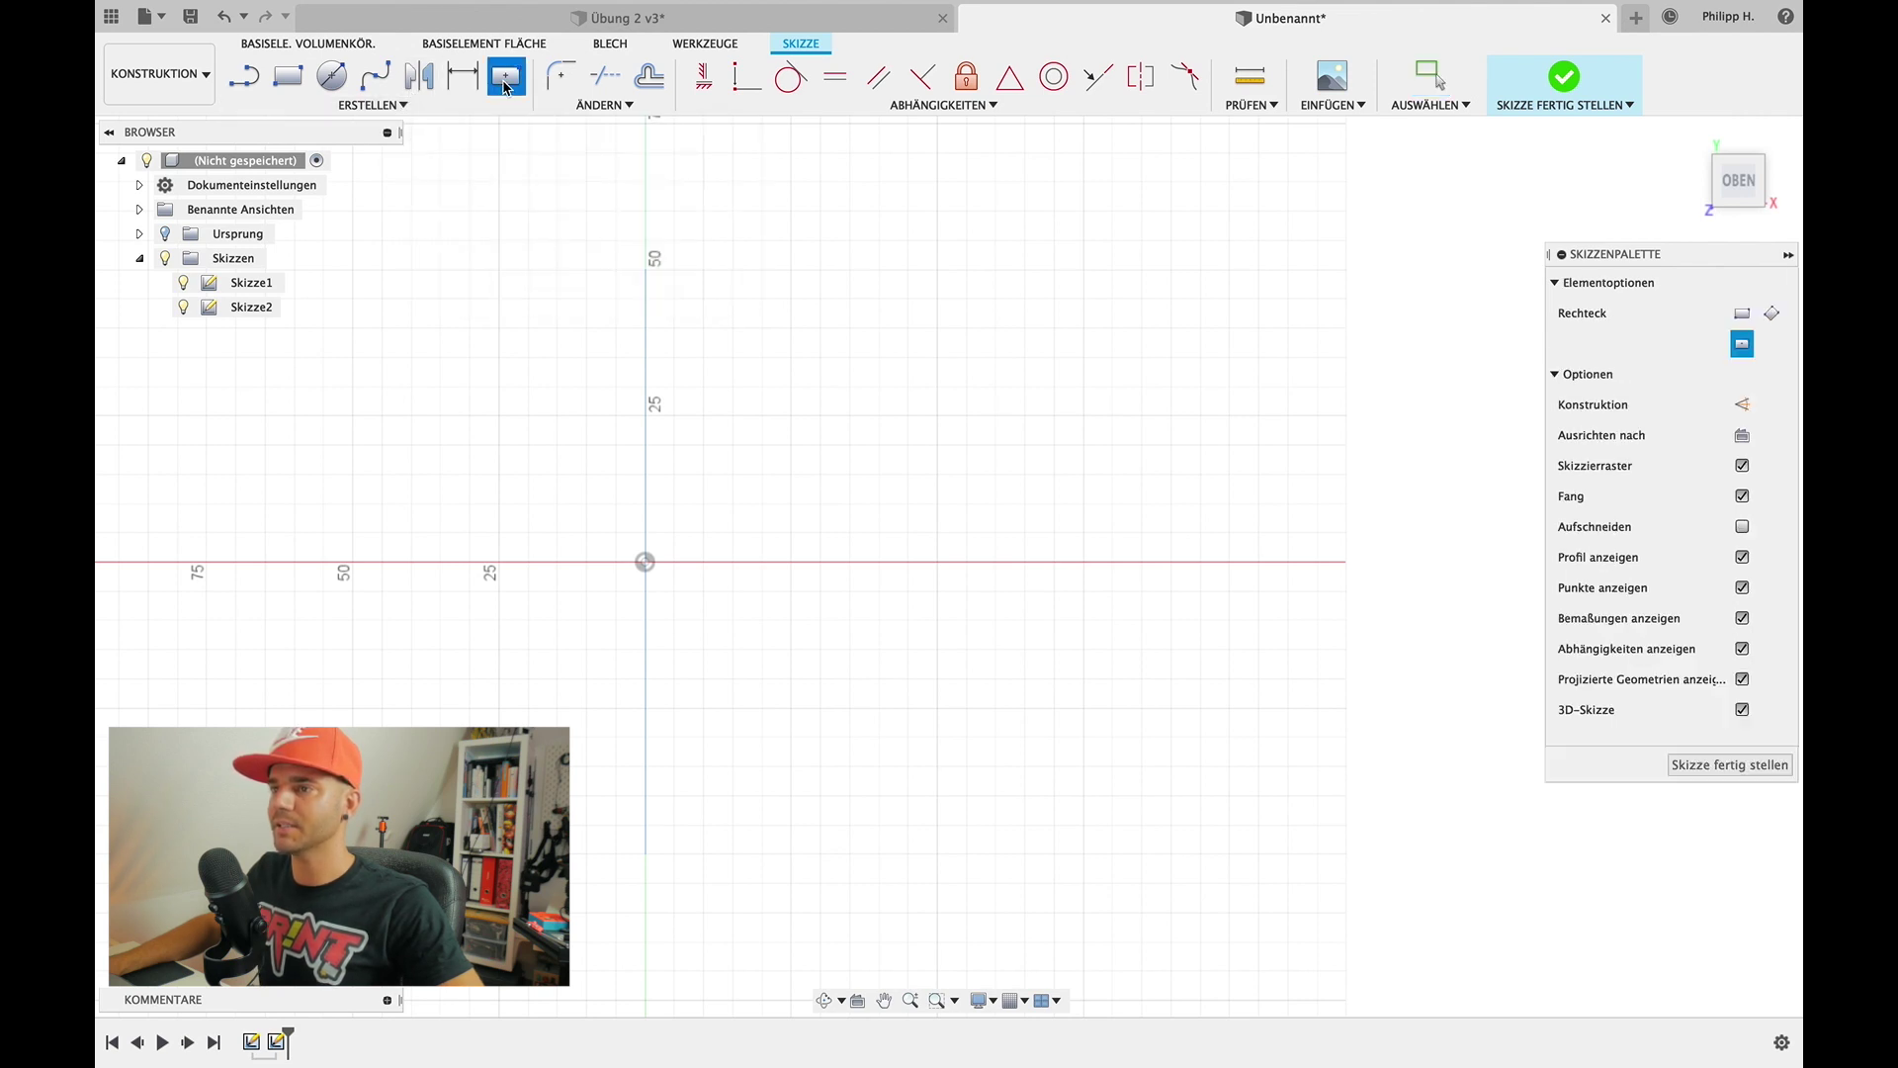
left_click(905, 561)
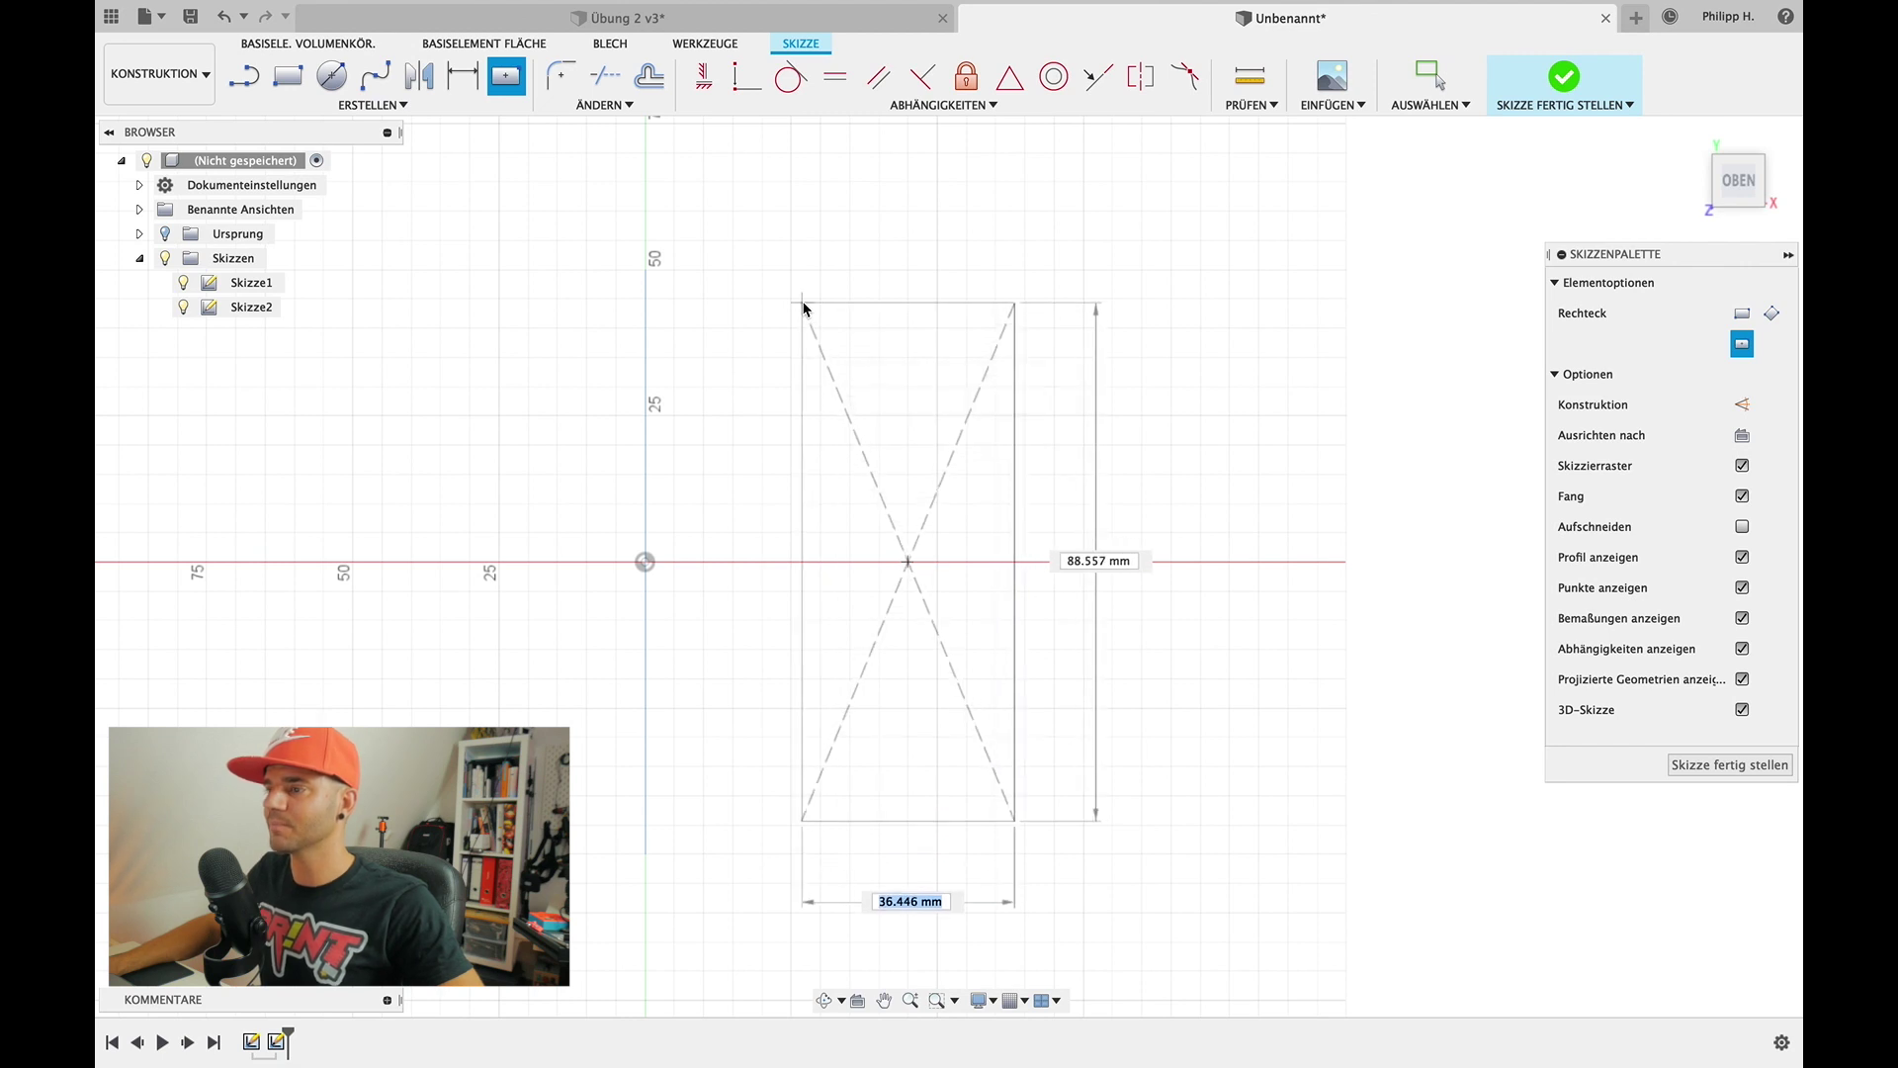
scroll(835, 291, "down", 2)
scroll(835, 295, "down", 1)
middle_click_drag(835, 294, 783, 285)
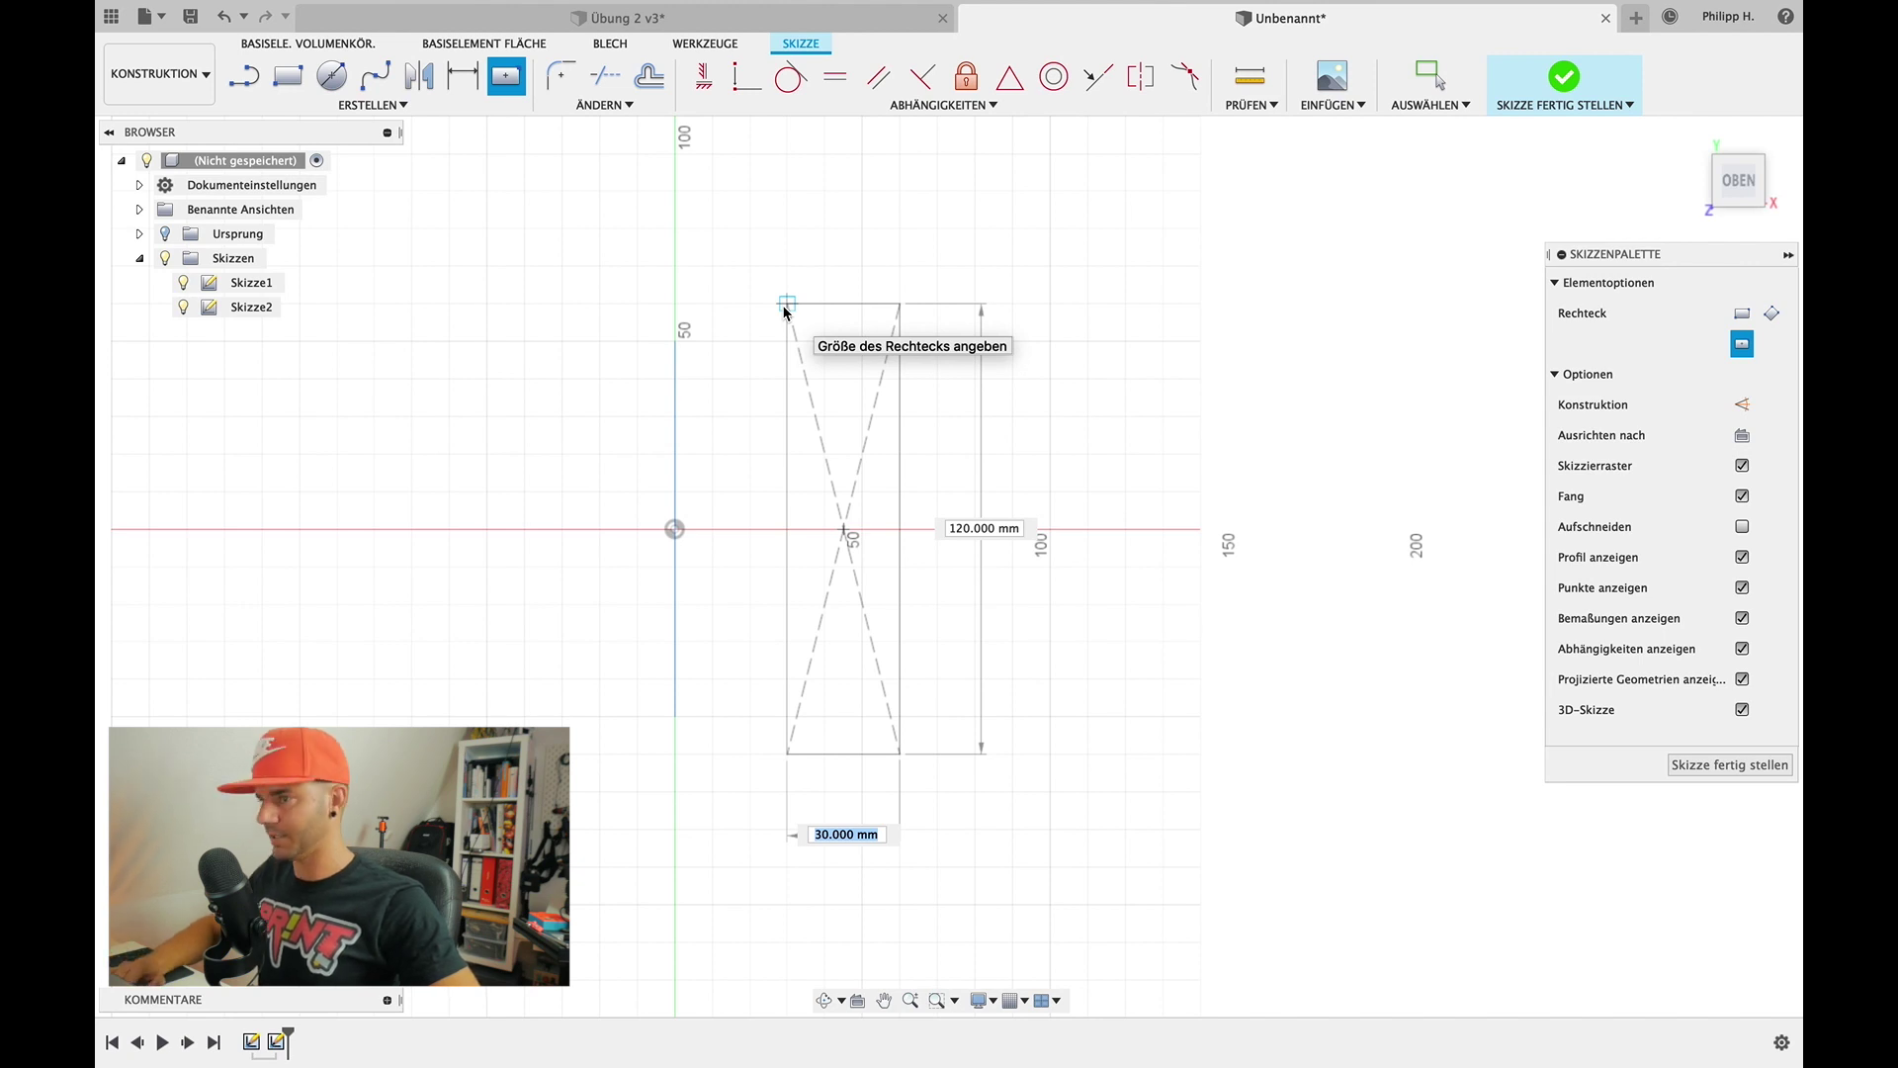
Size the rectangle to 40 × 180 mm and finish the sketch
key("Tab")
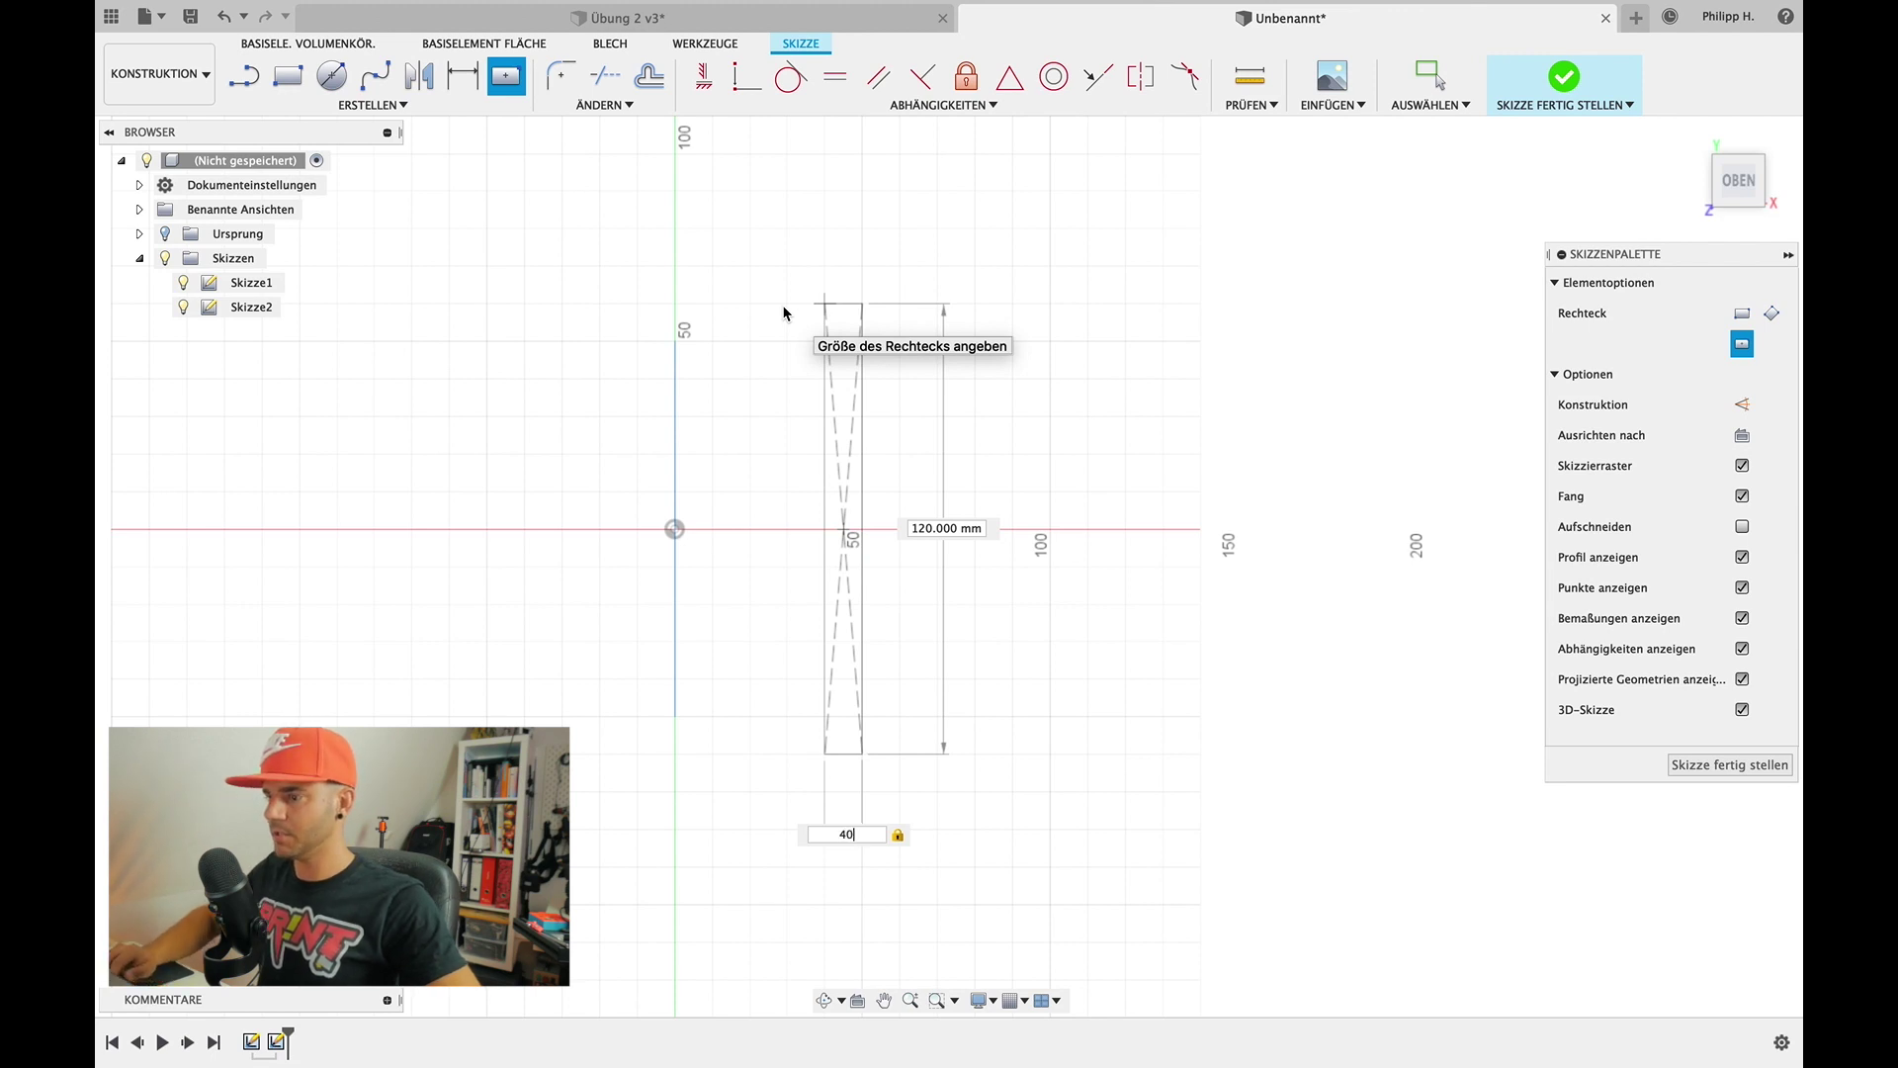
key("Tab")
key("Tab")
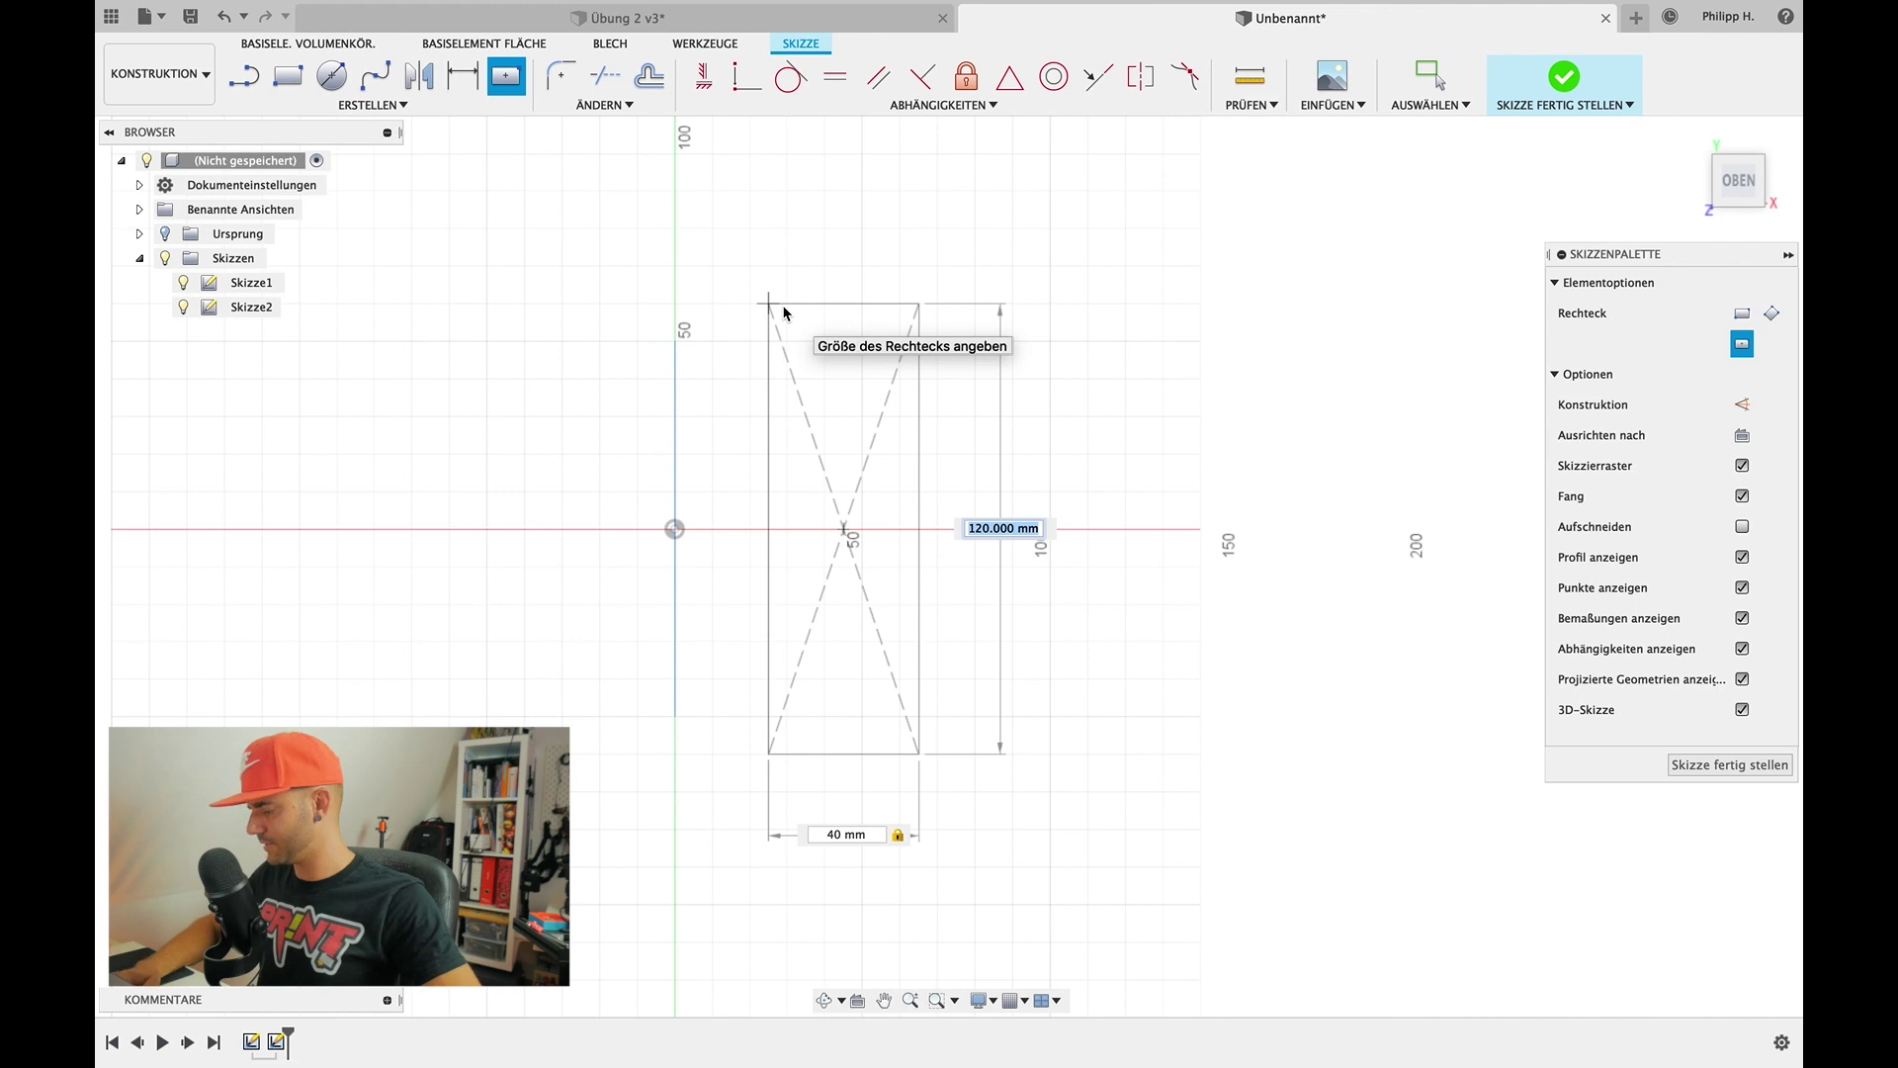
type("180")
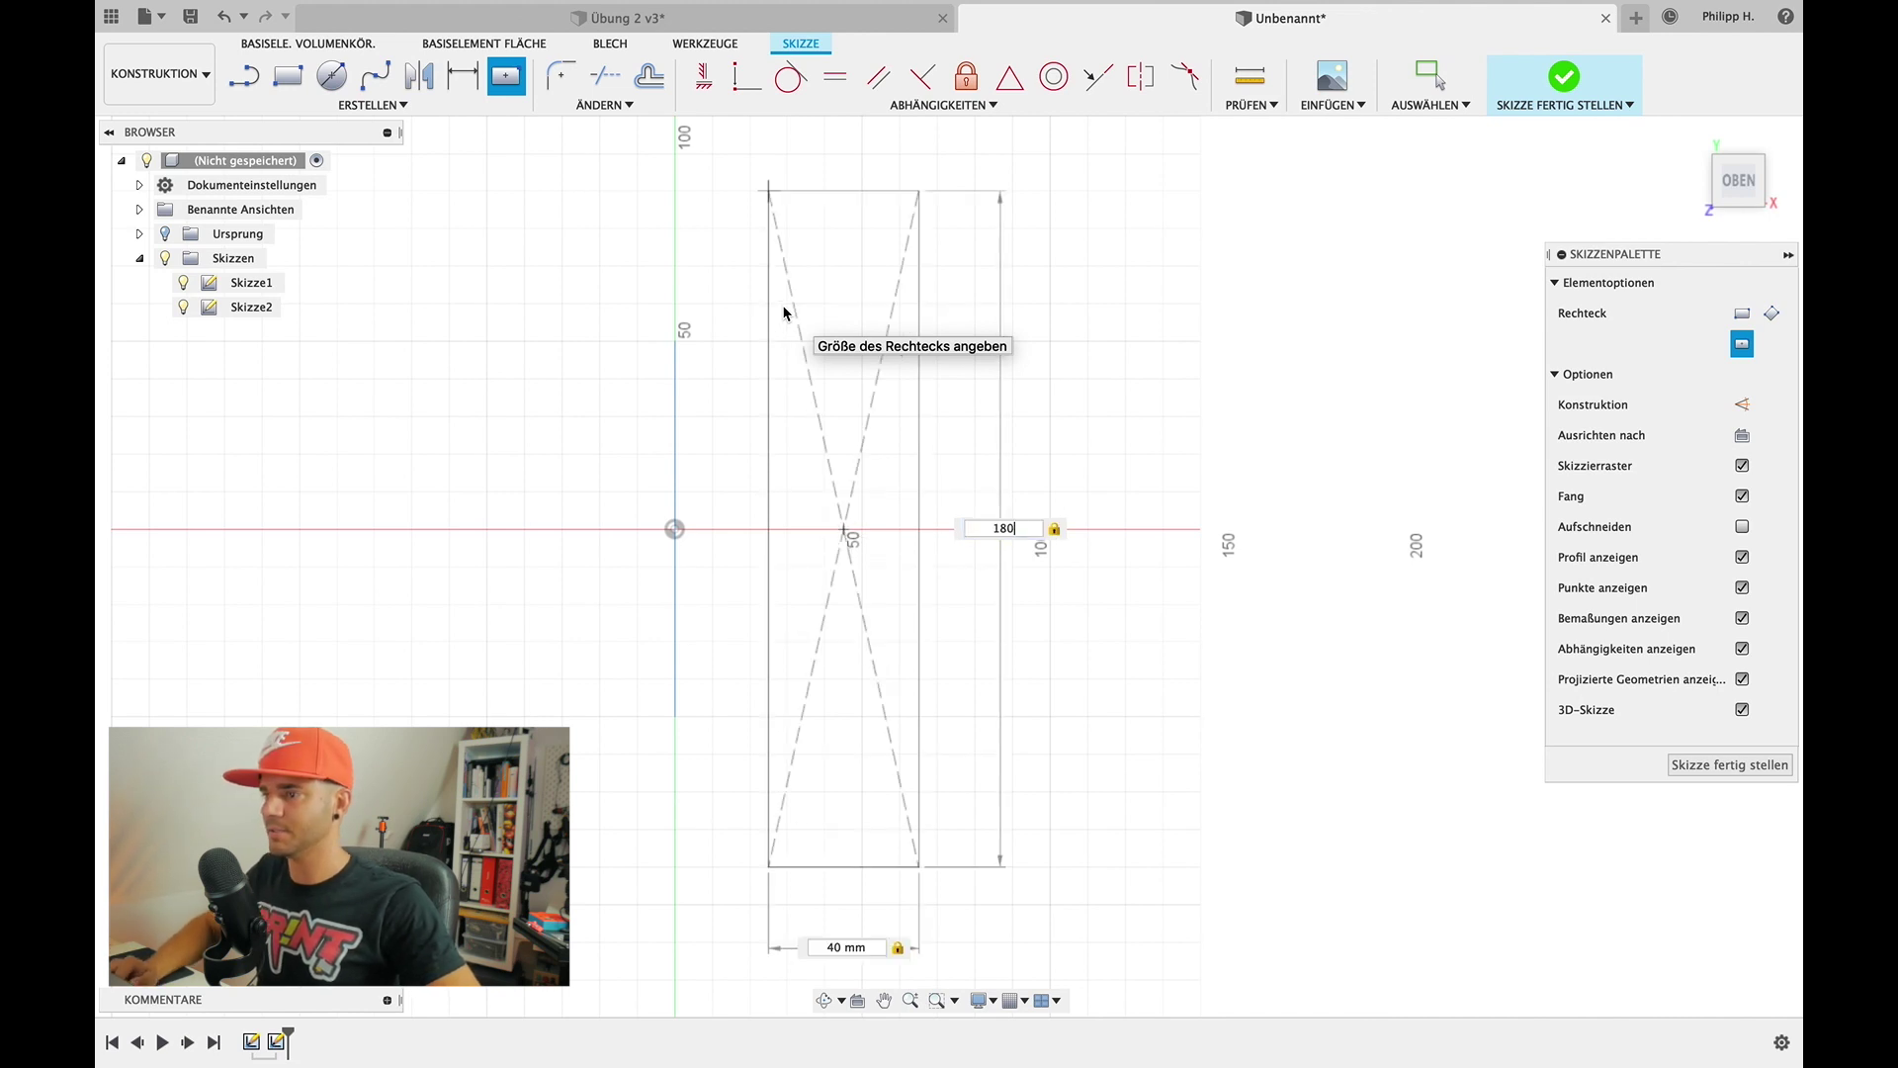
key("Return")
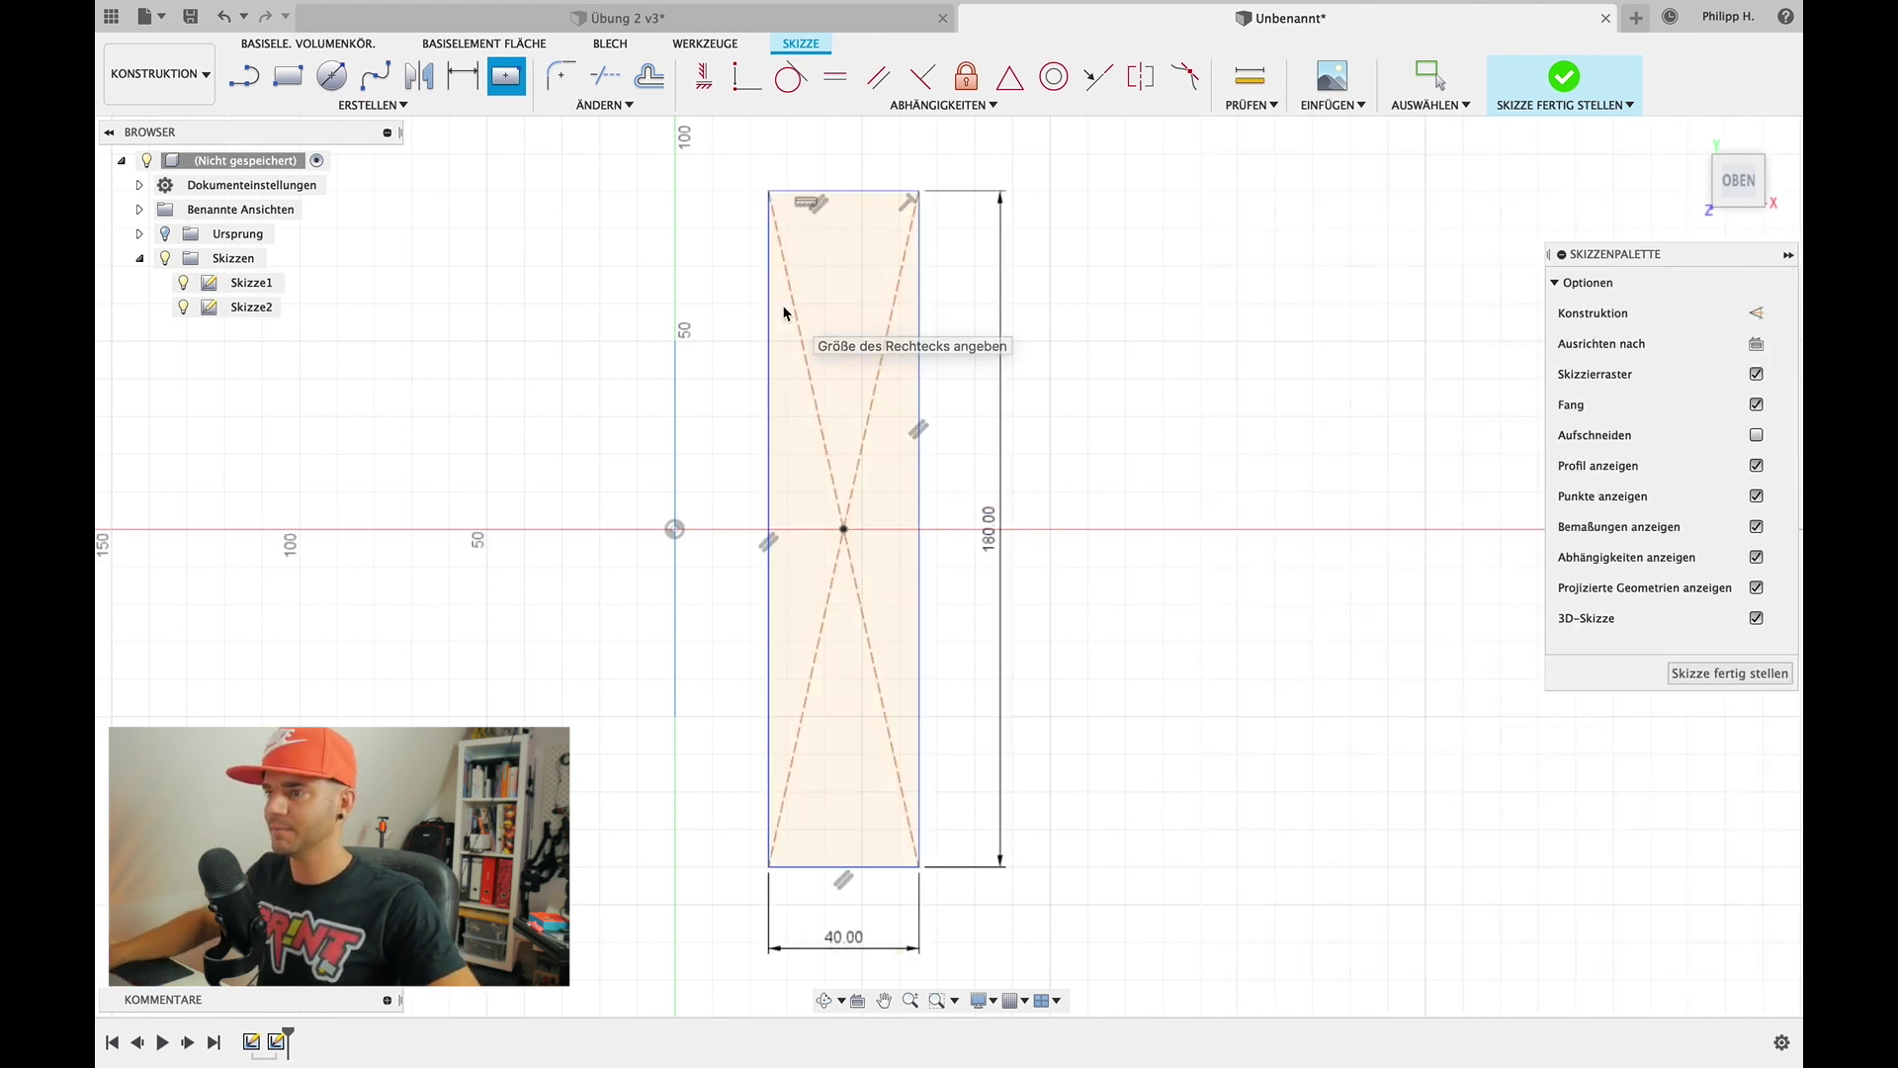
key("Escape")
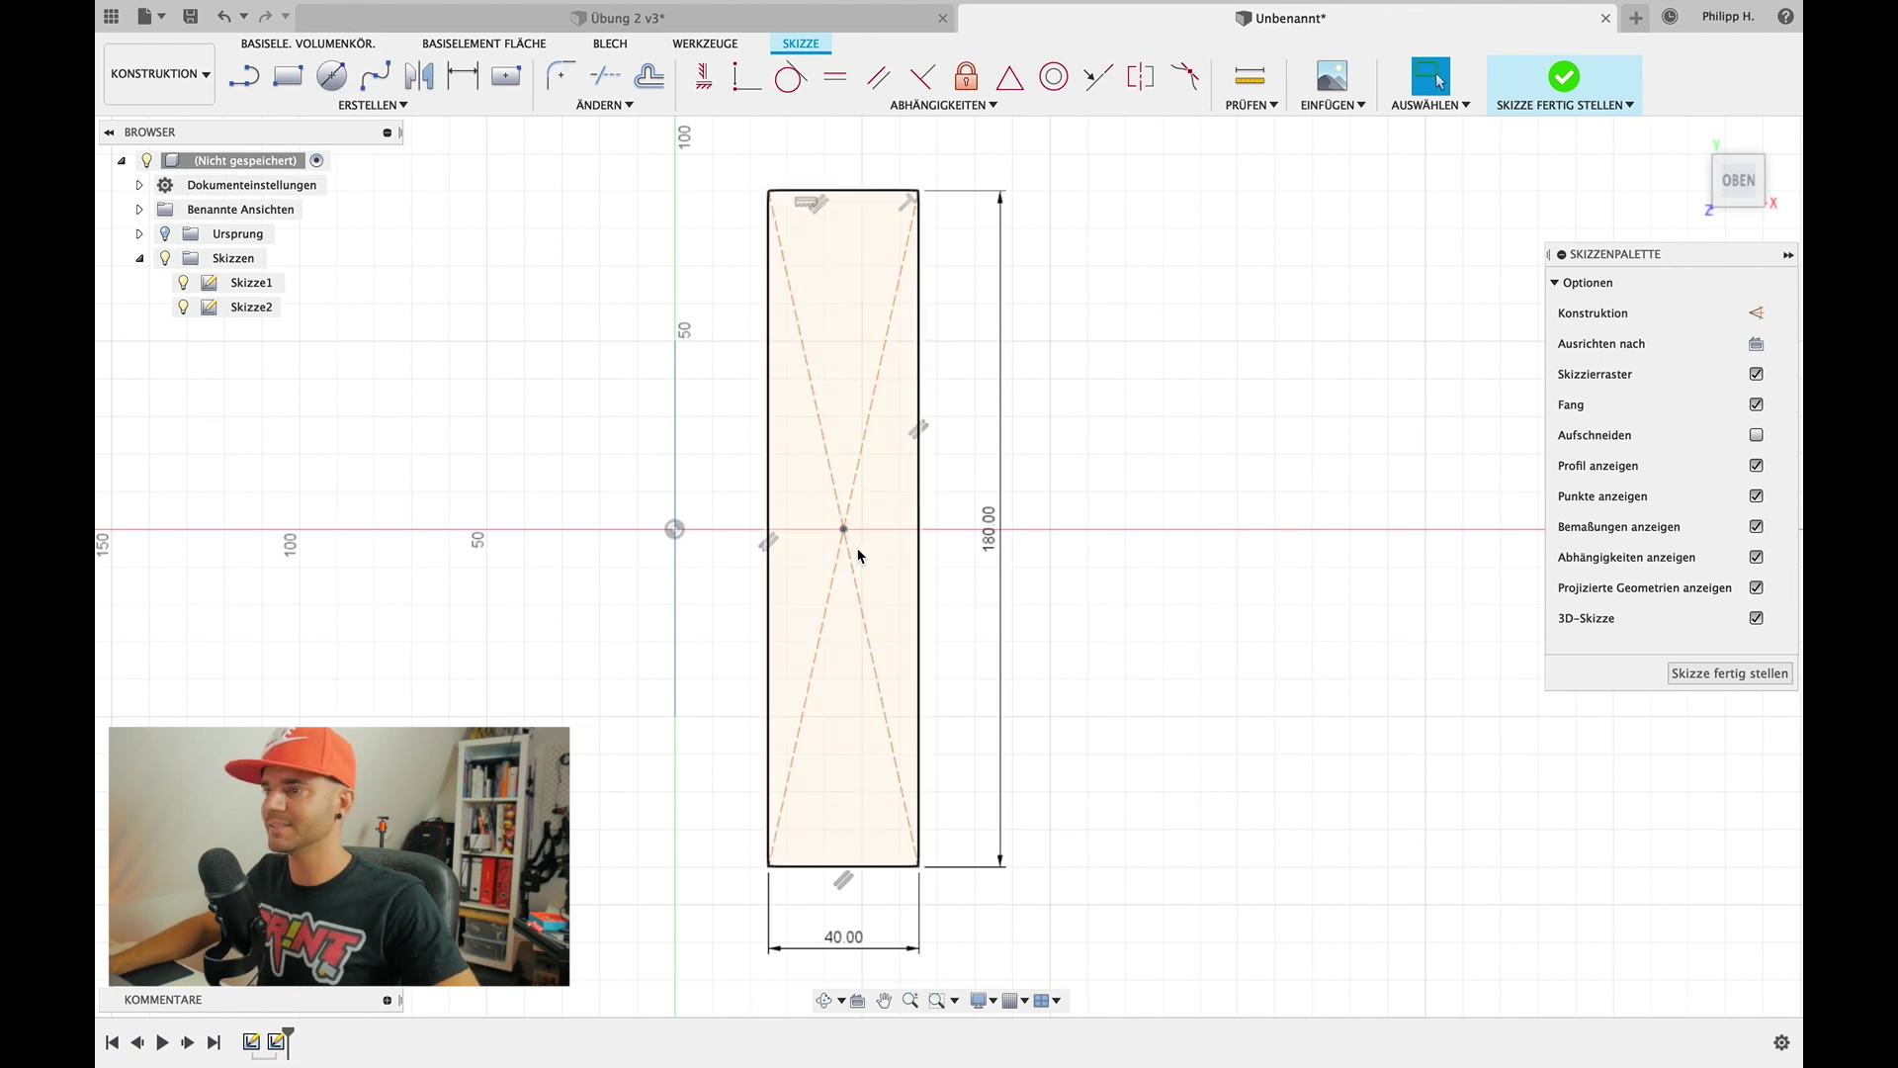
left_click(1561, 79)
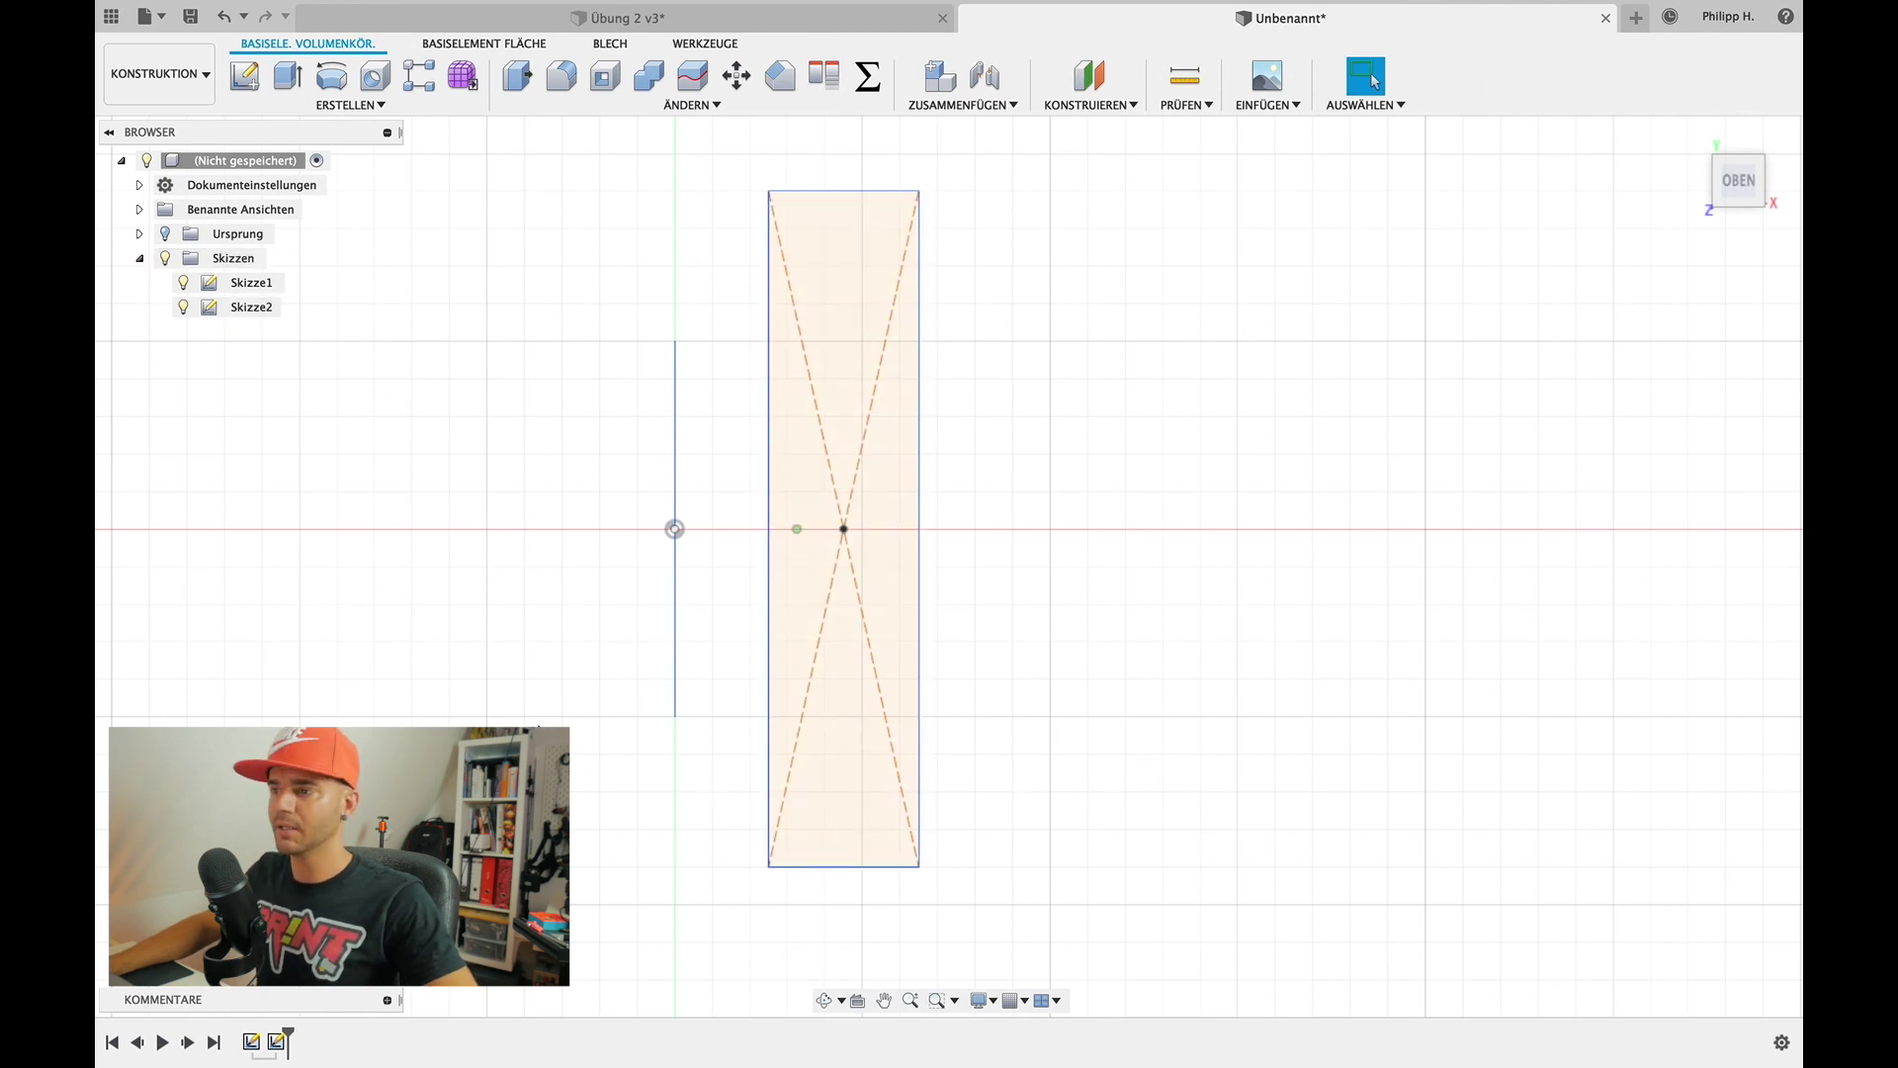
Orbit and toggle the two sketches' visibility to inspect their placement
middle_click_drag(797, 529, 343, 500, "shift")
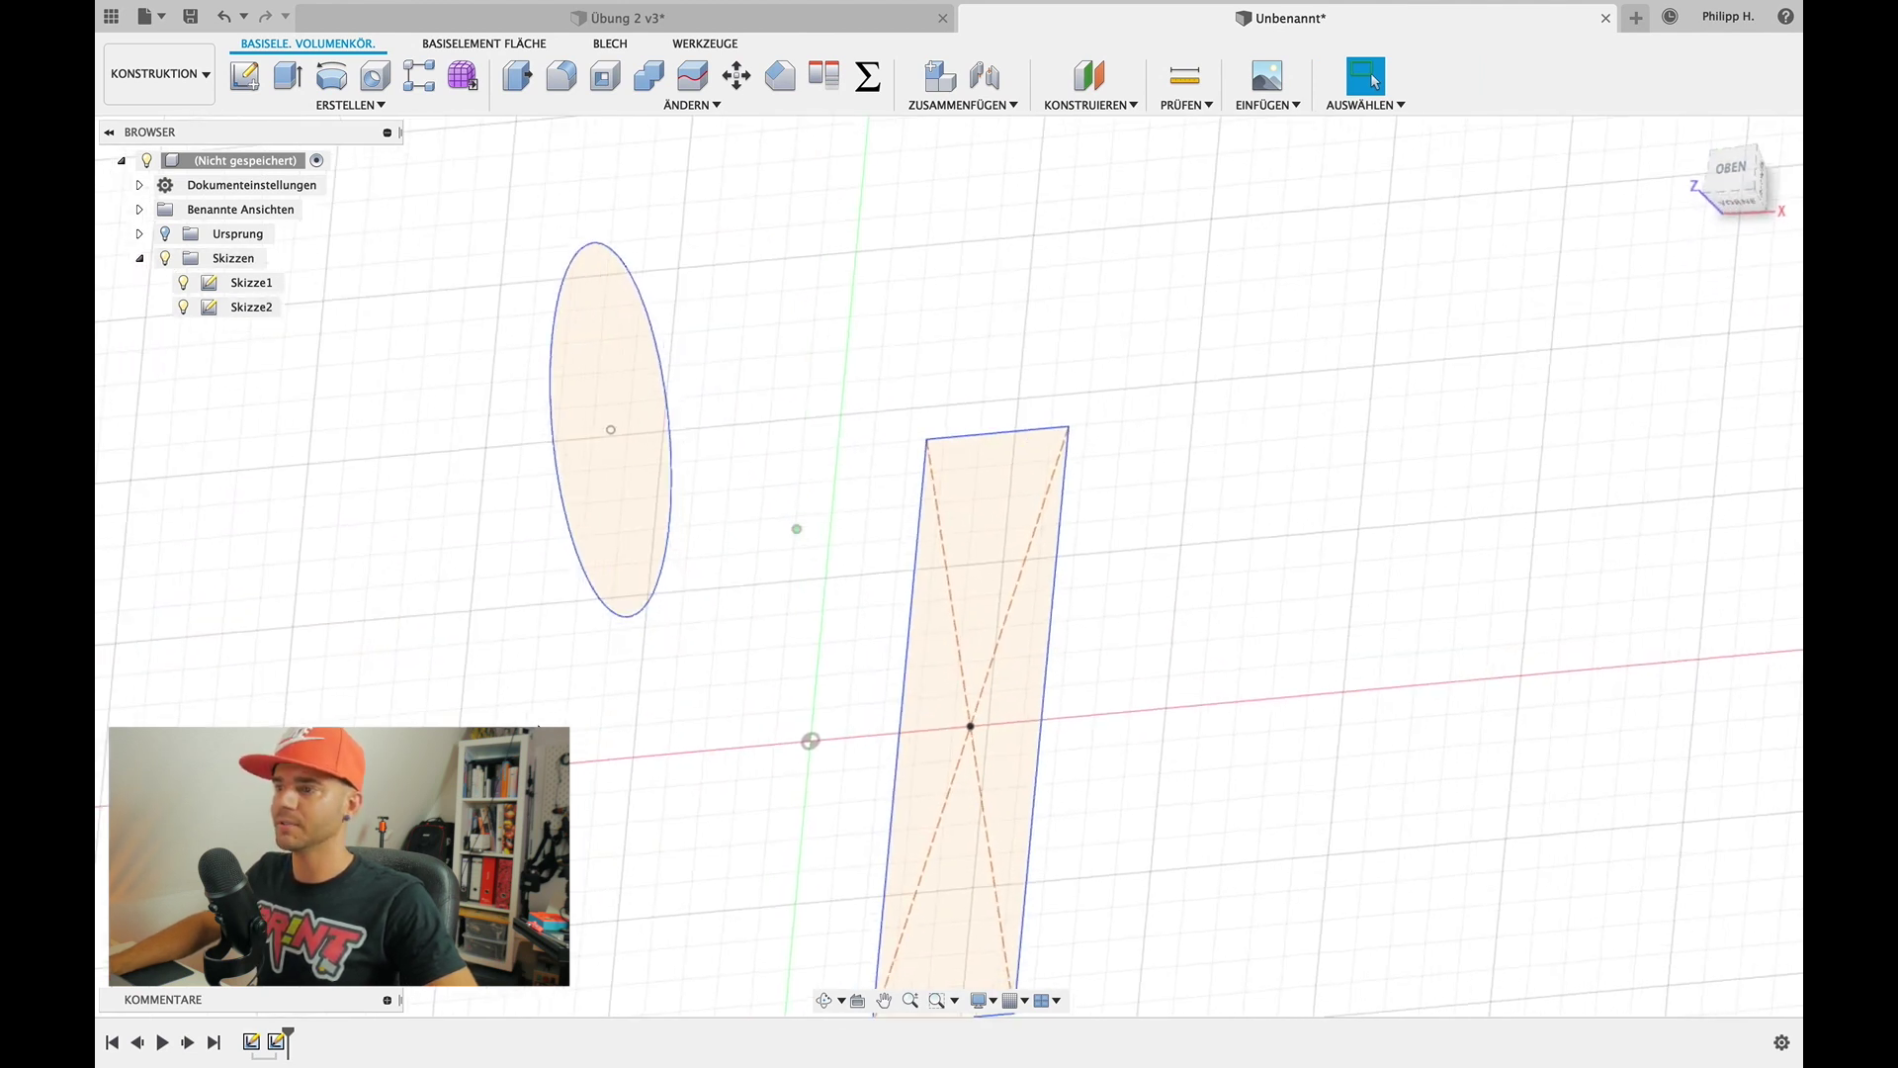
left_click(184, 308)
left_click(183, 285)
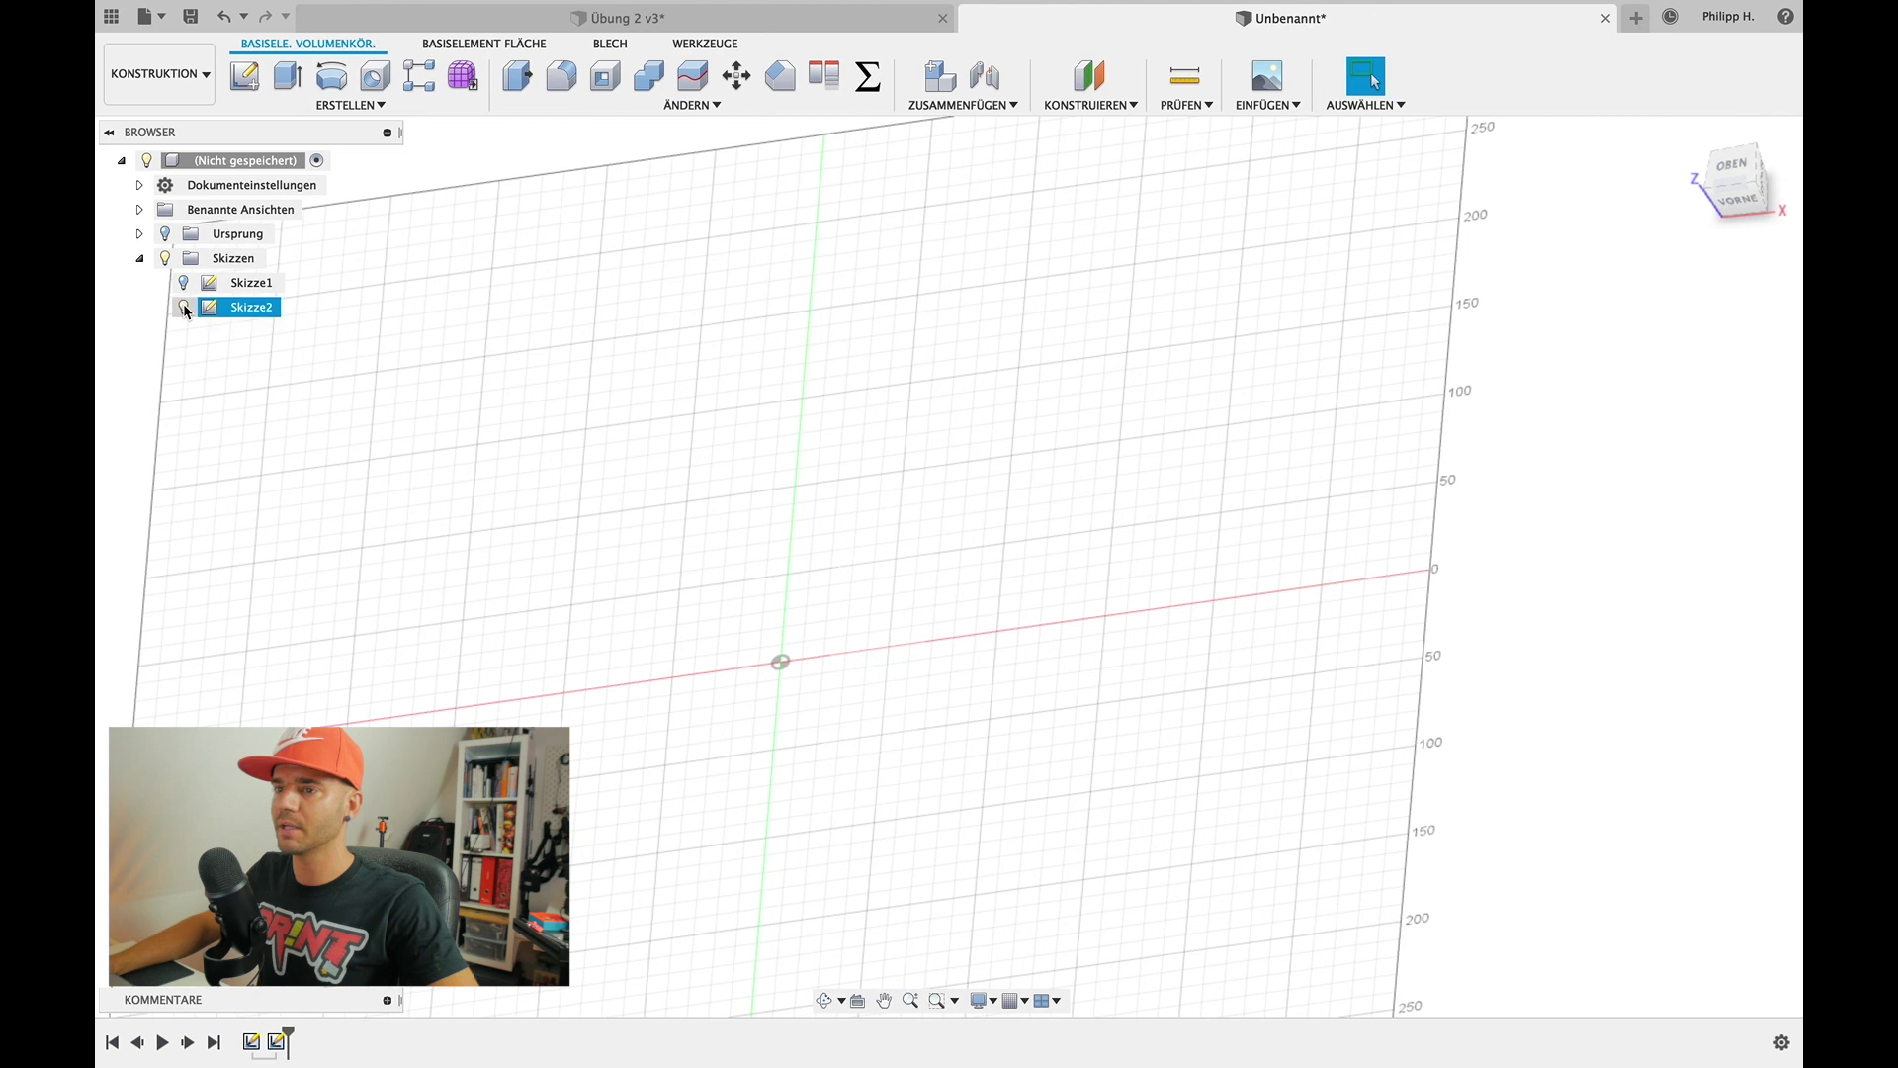
left_click(184, 308)
middle_click_drag(657, 463, 662, 483, "shift")
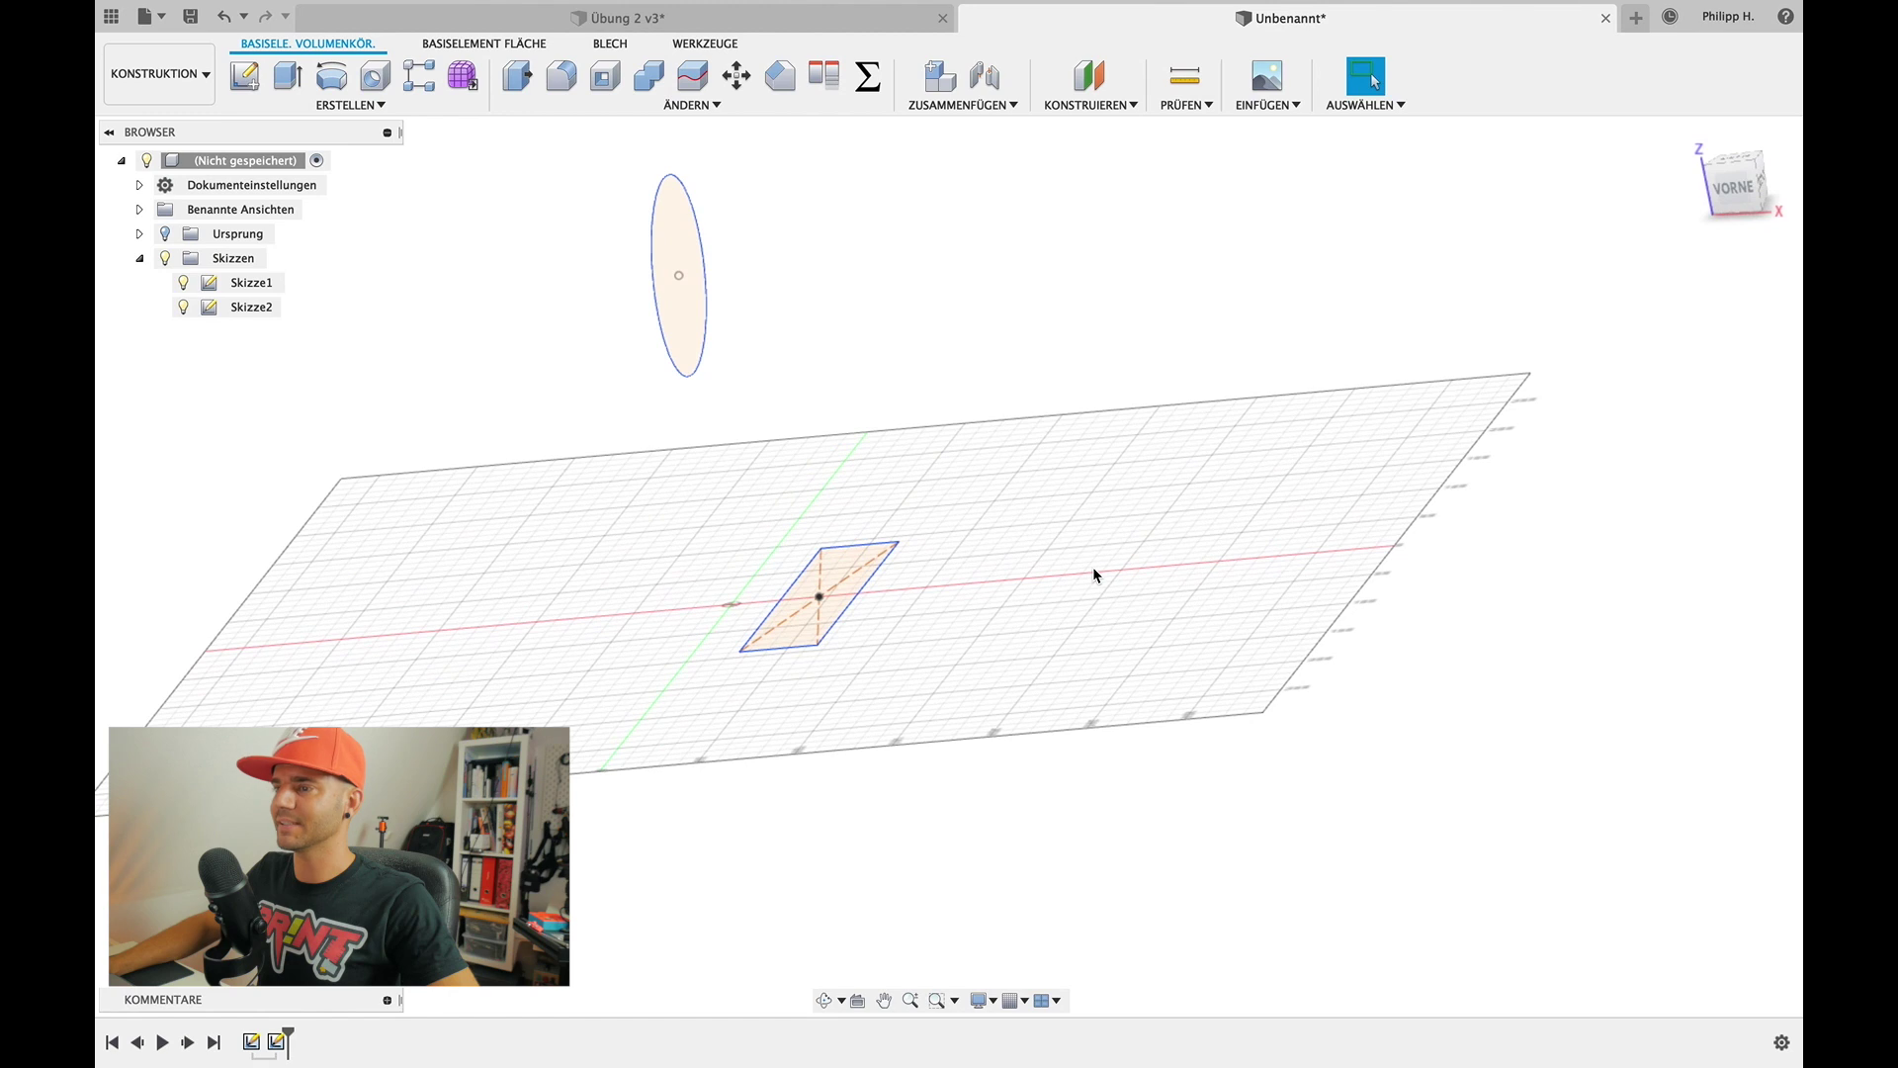
Create an offset construction plane −100 mm below the XY plane
left_click(1099, 107)
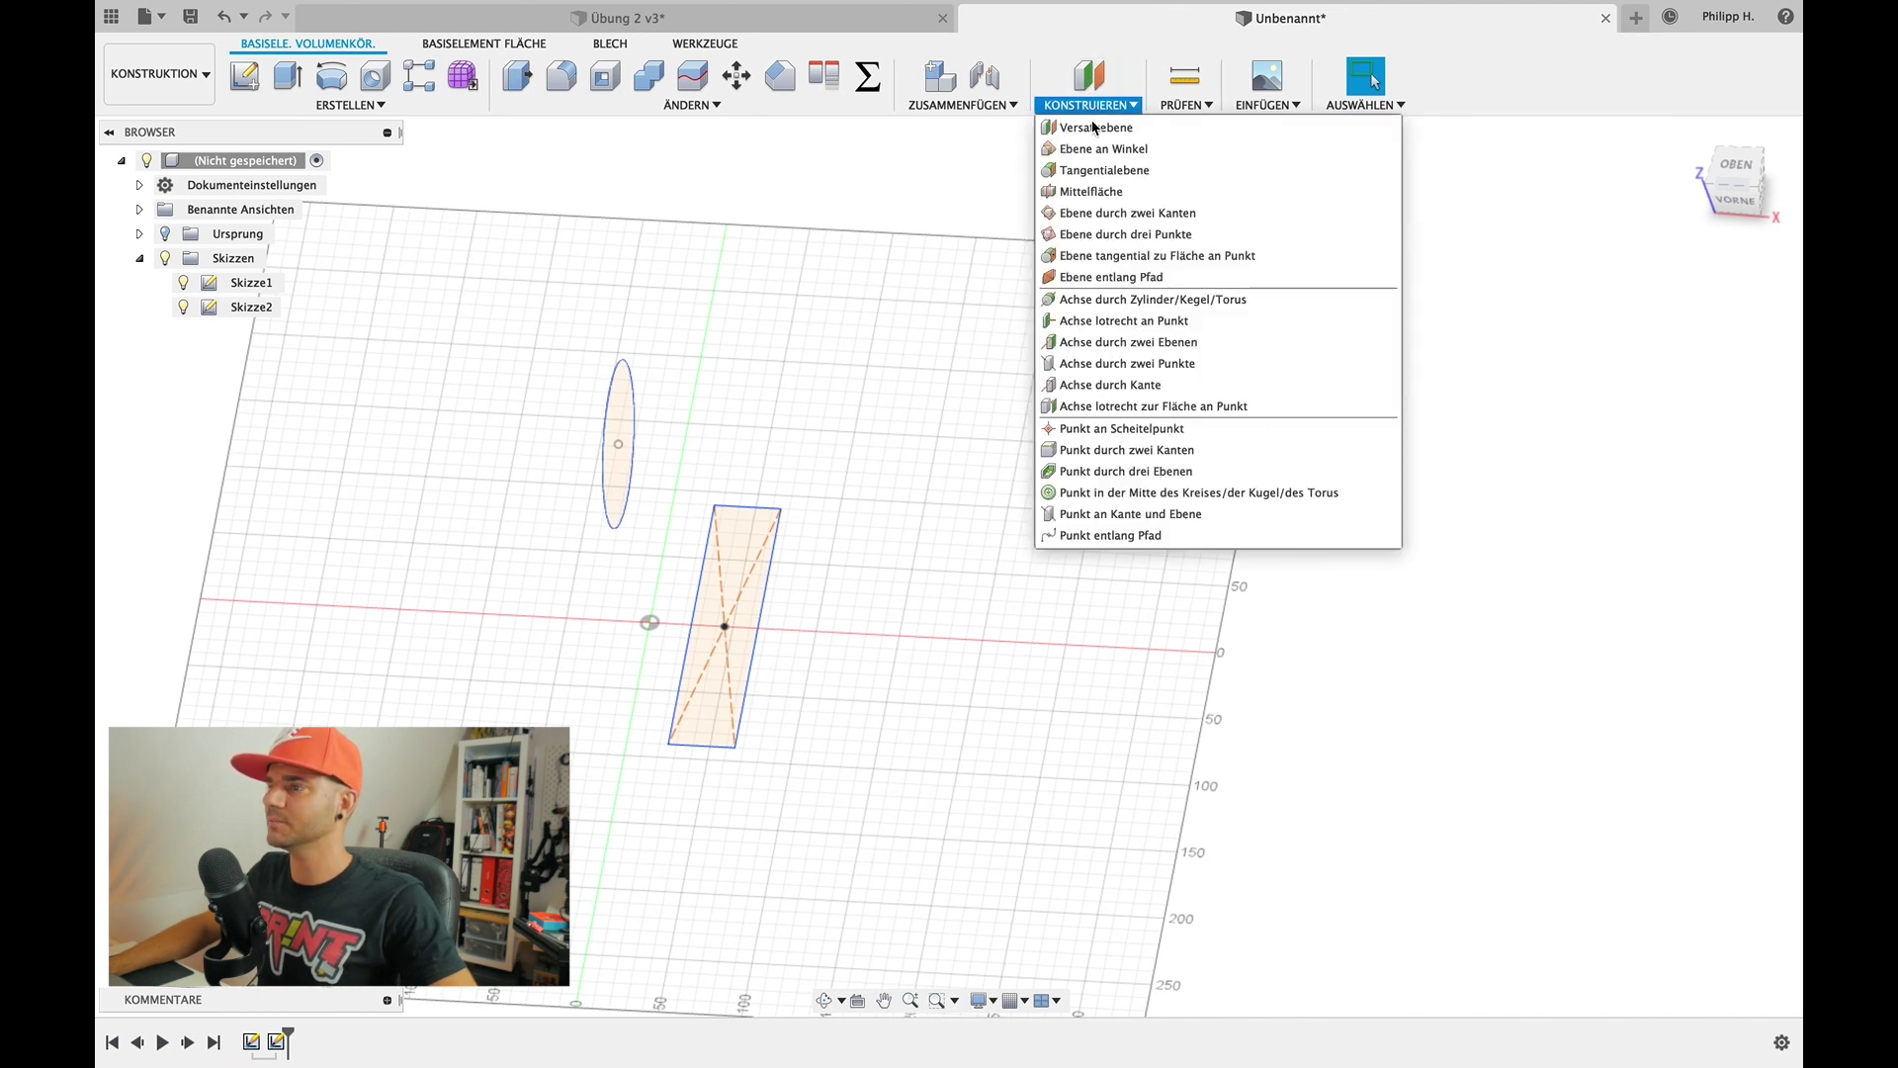
left_click(1081, 128)
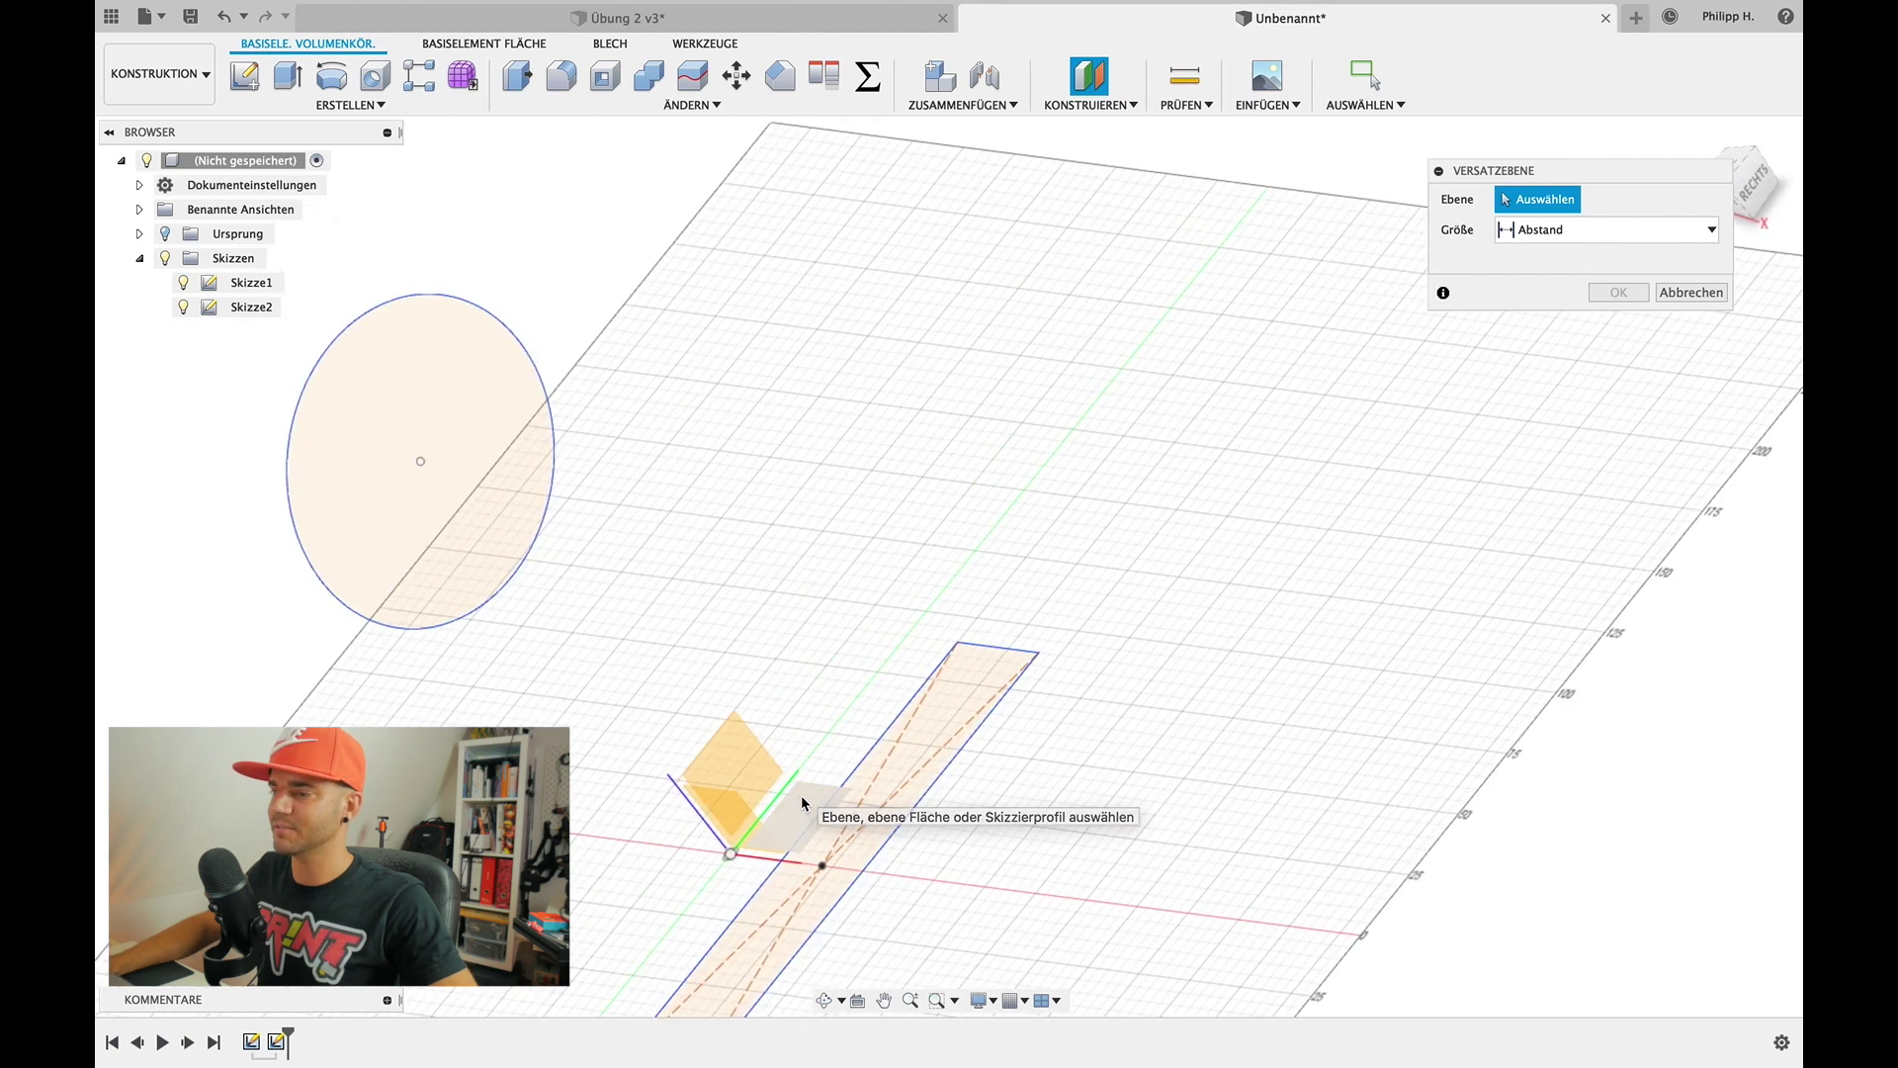
left_click(803, 804)
scroll(831, 463, "down", 2)
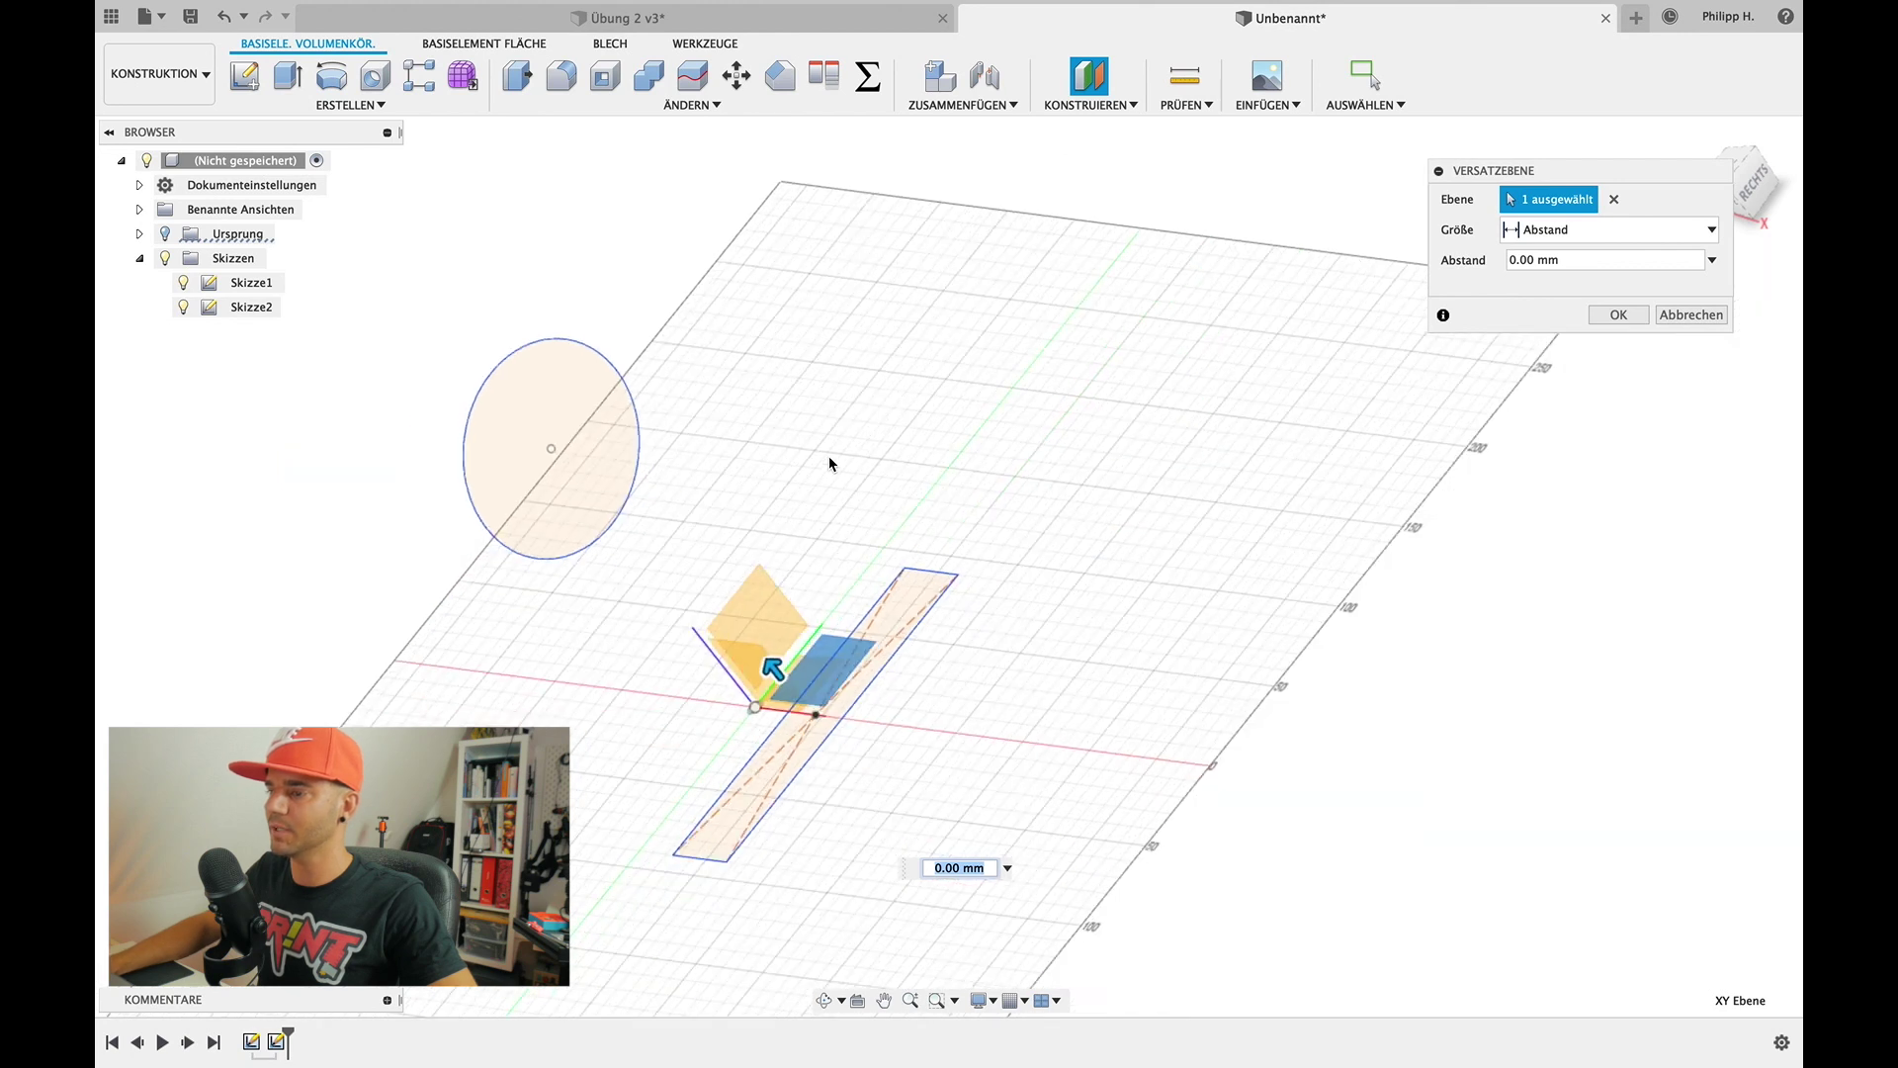
scroll(830, 463, "down", 2)
left_click_drag(840, 550, 988, 666)
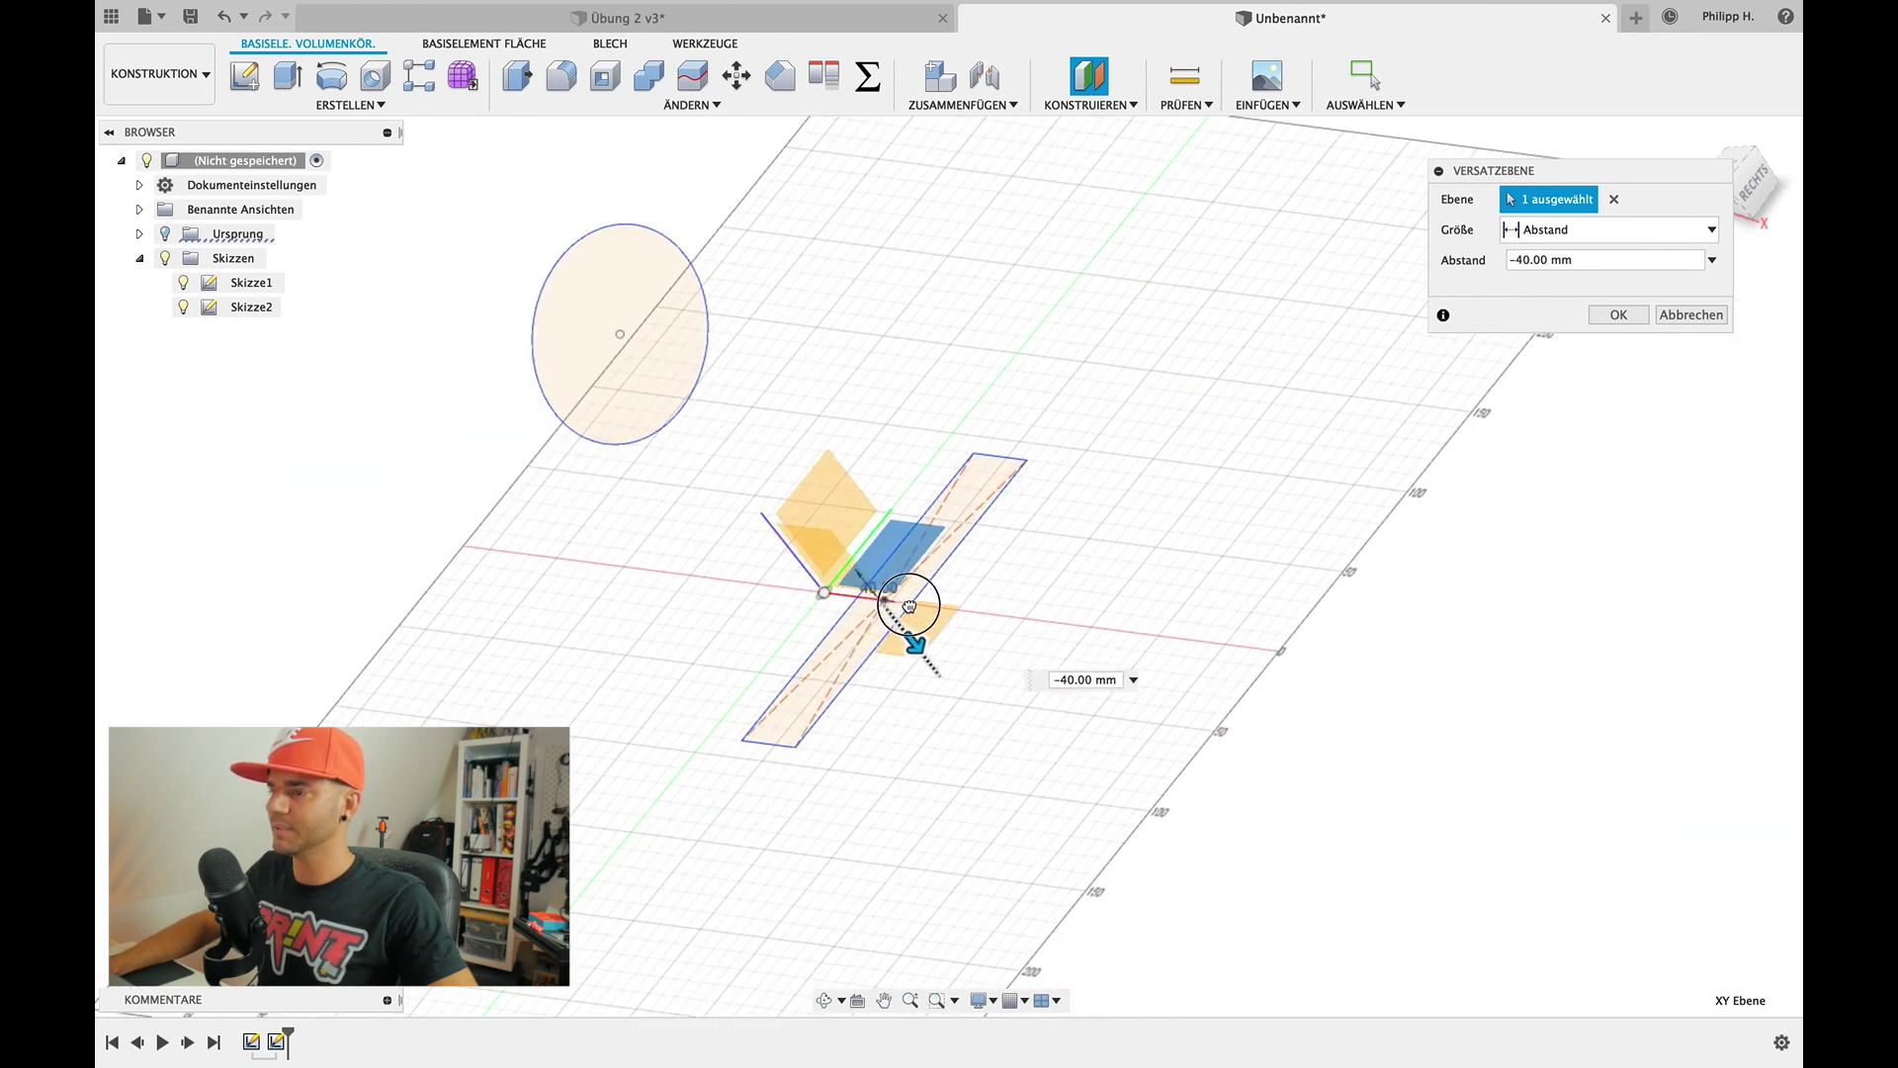
middle_click_drag(988, 665, 986, 659, "shift")
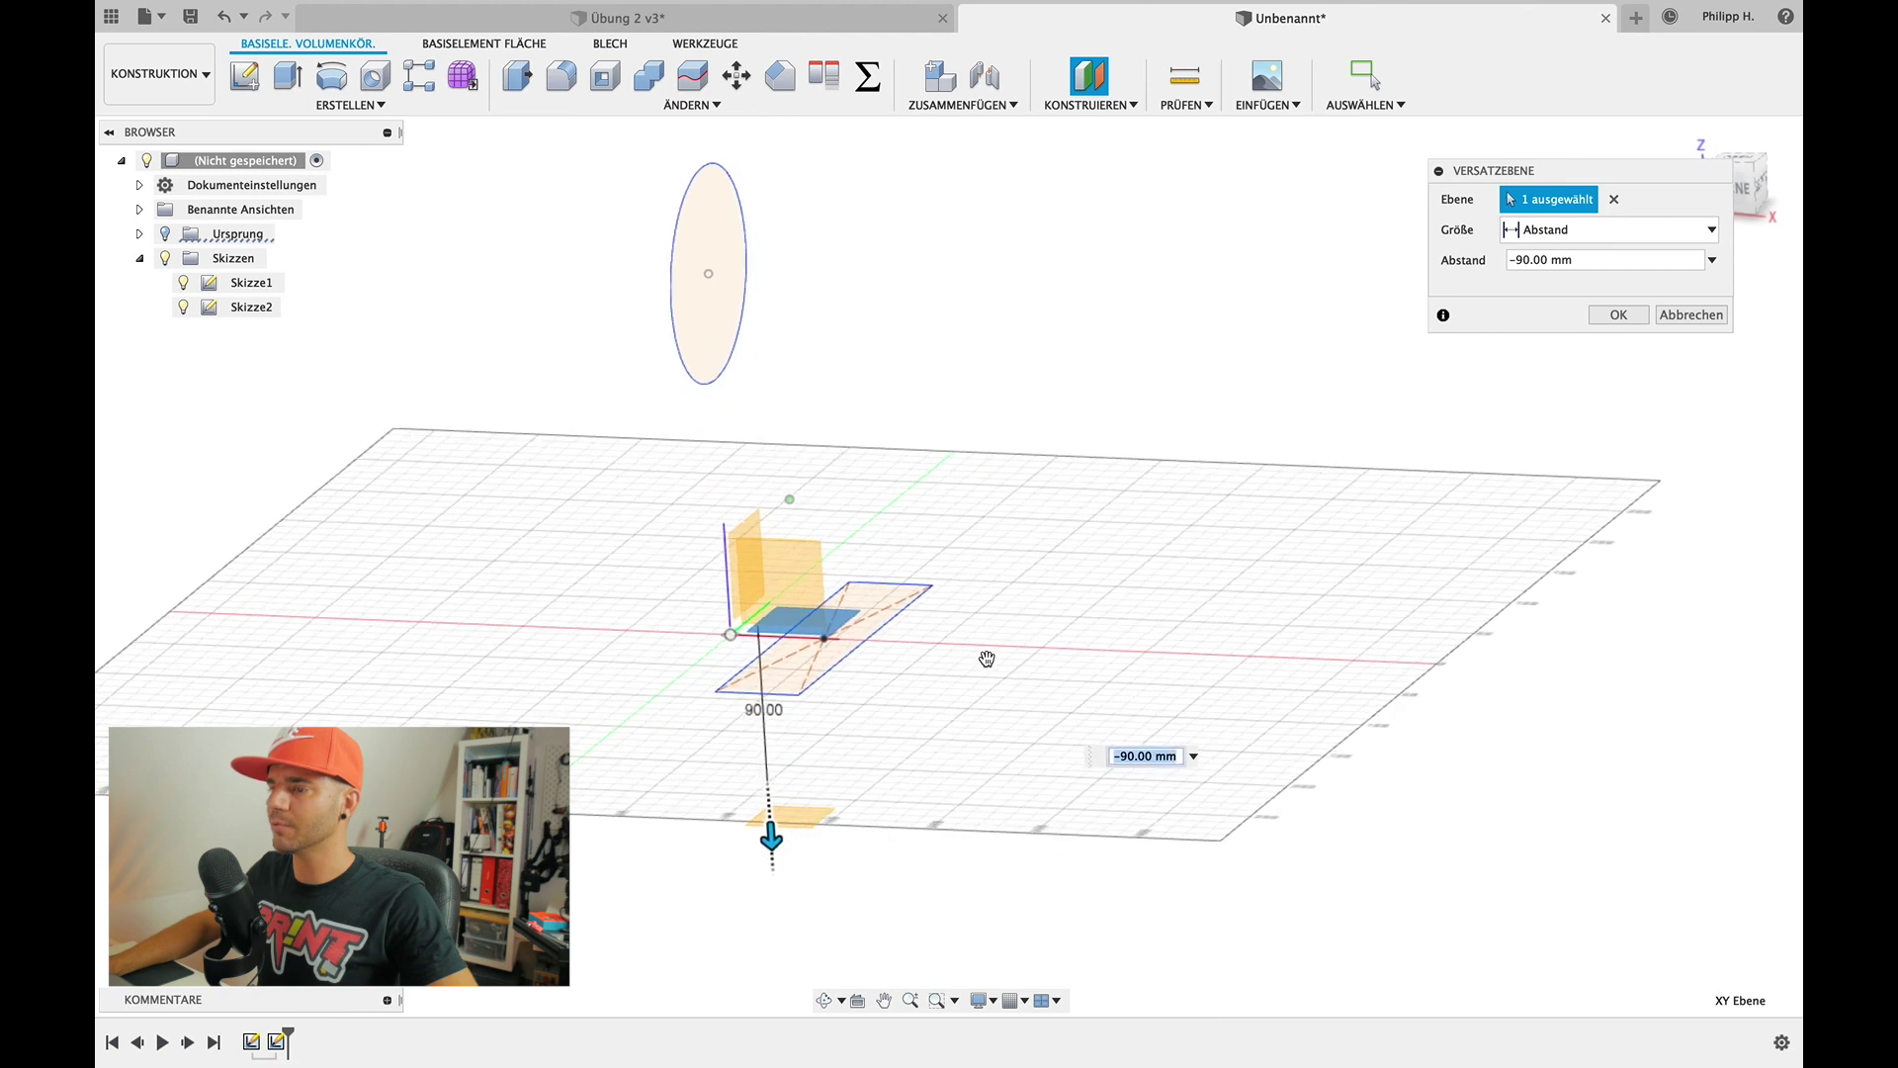
left_click_drag(770, 841, 770, 858)
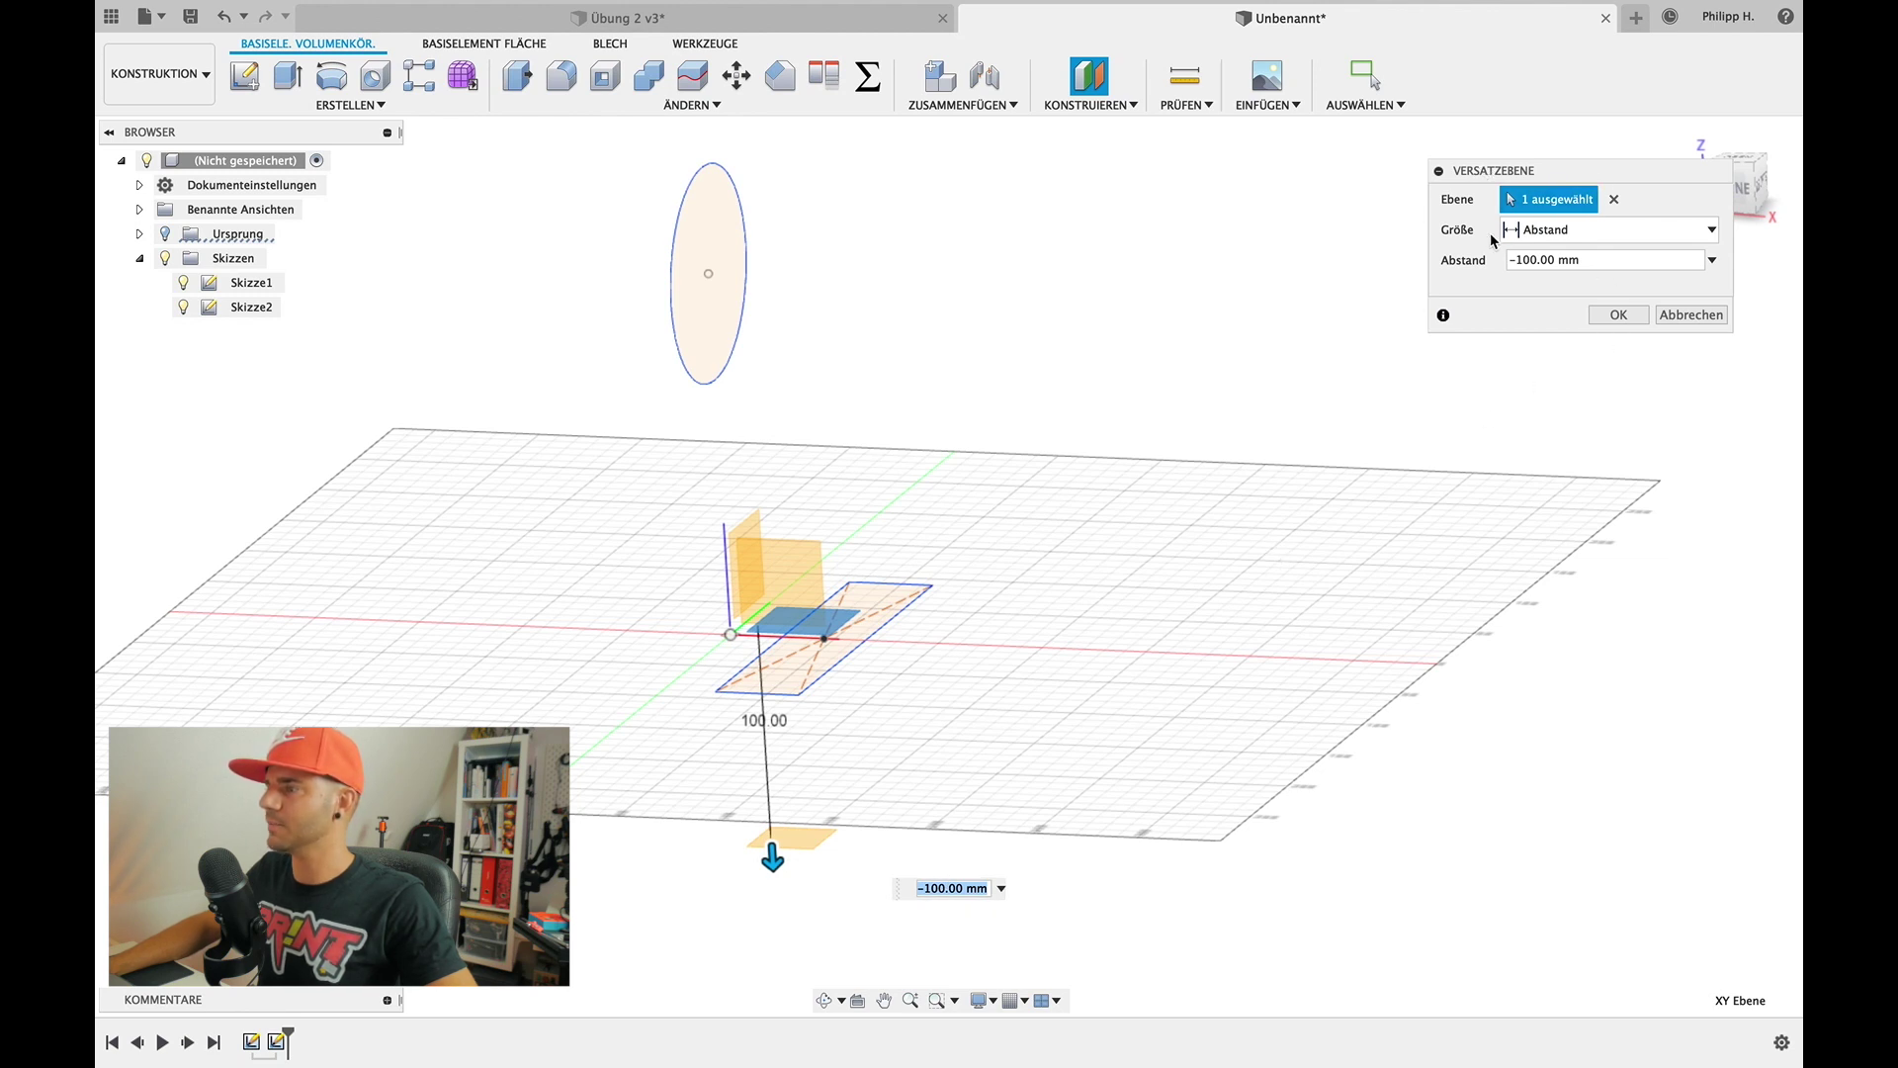
left_click(1616, 315)
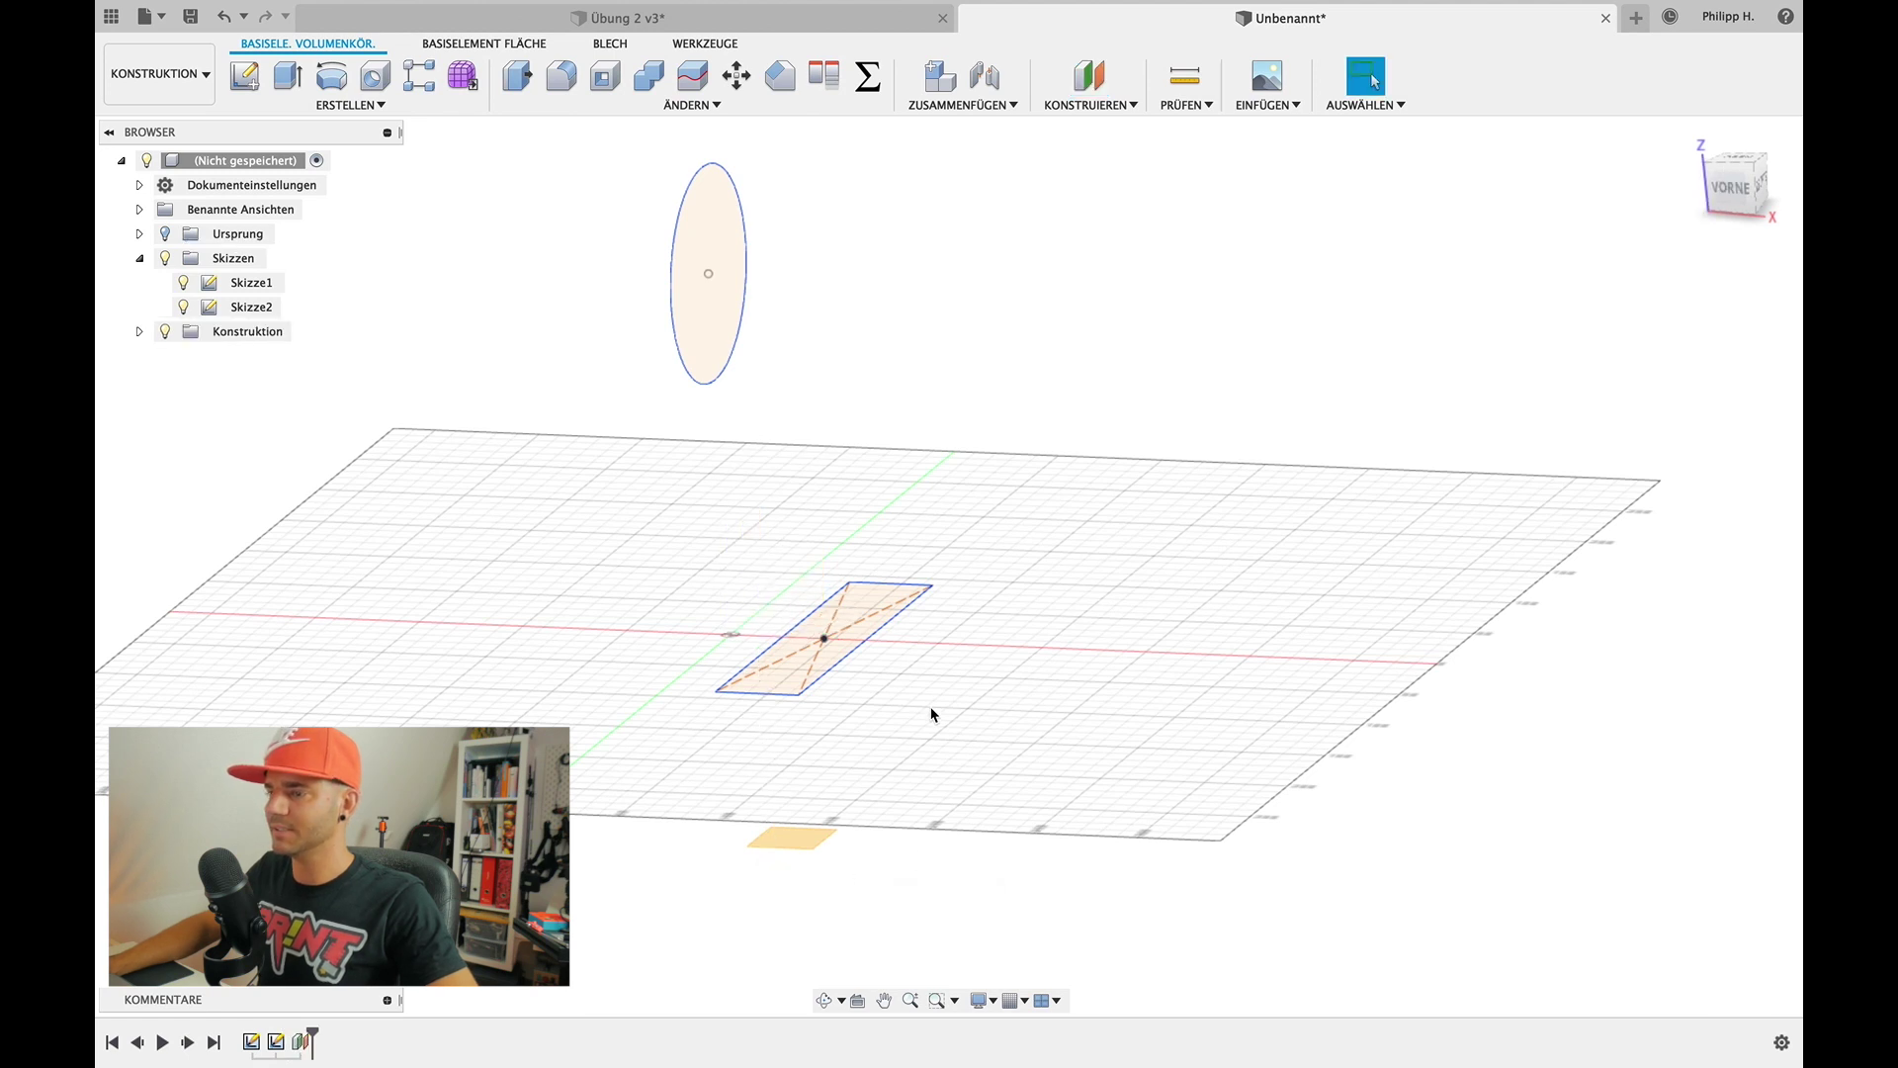
Start a new sketch on the −100 mm offset plane
middle_click_drag(931, 714, 908, 723, "shift")
middle_click_drag(772, 804, 772, 804, "shift")
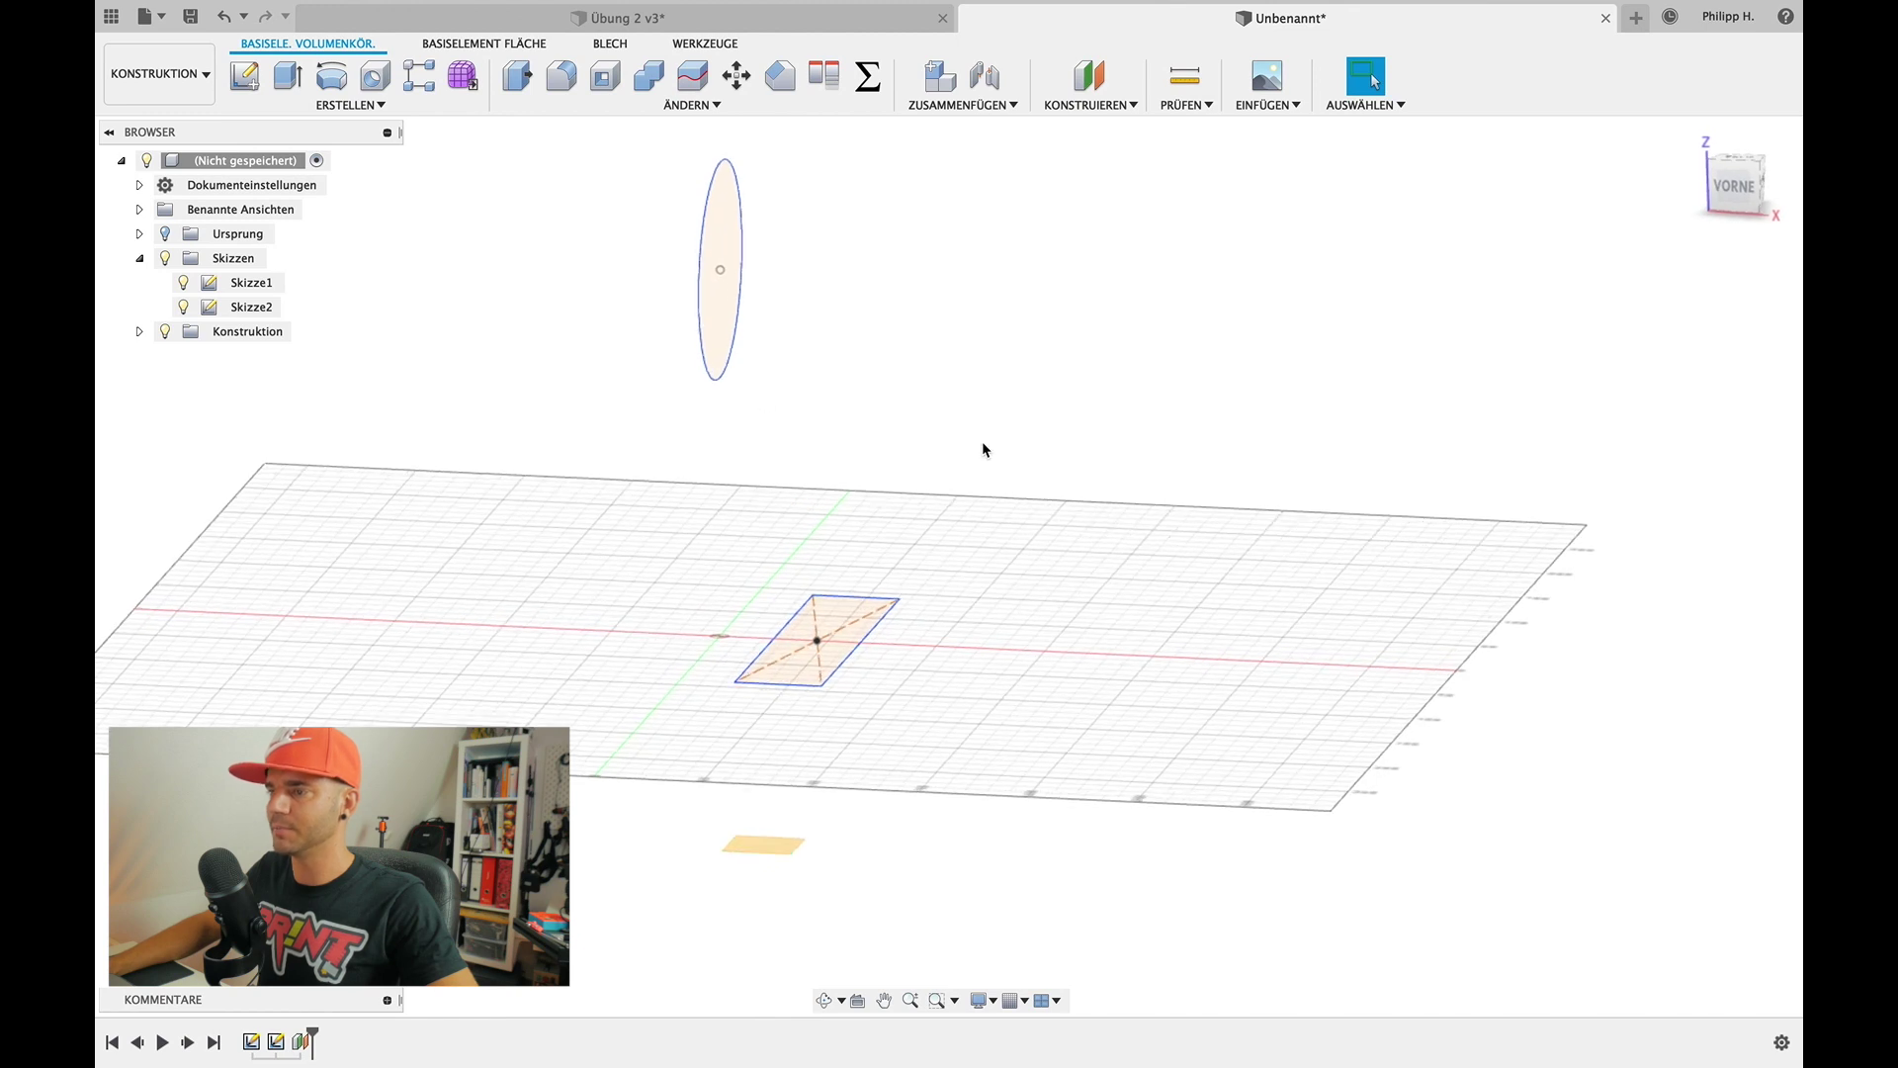
left_click(251, 88)
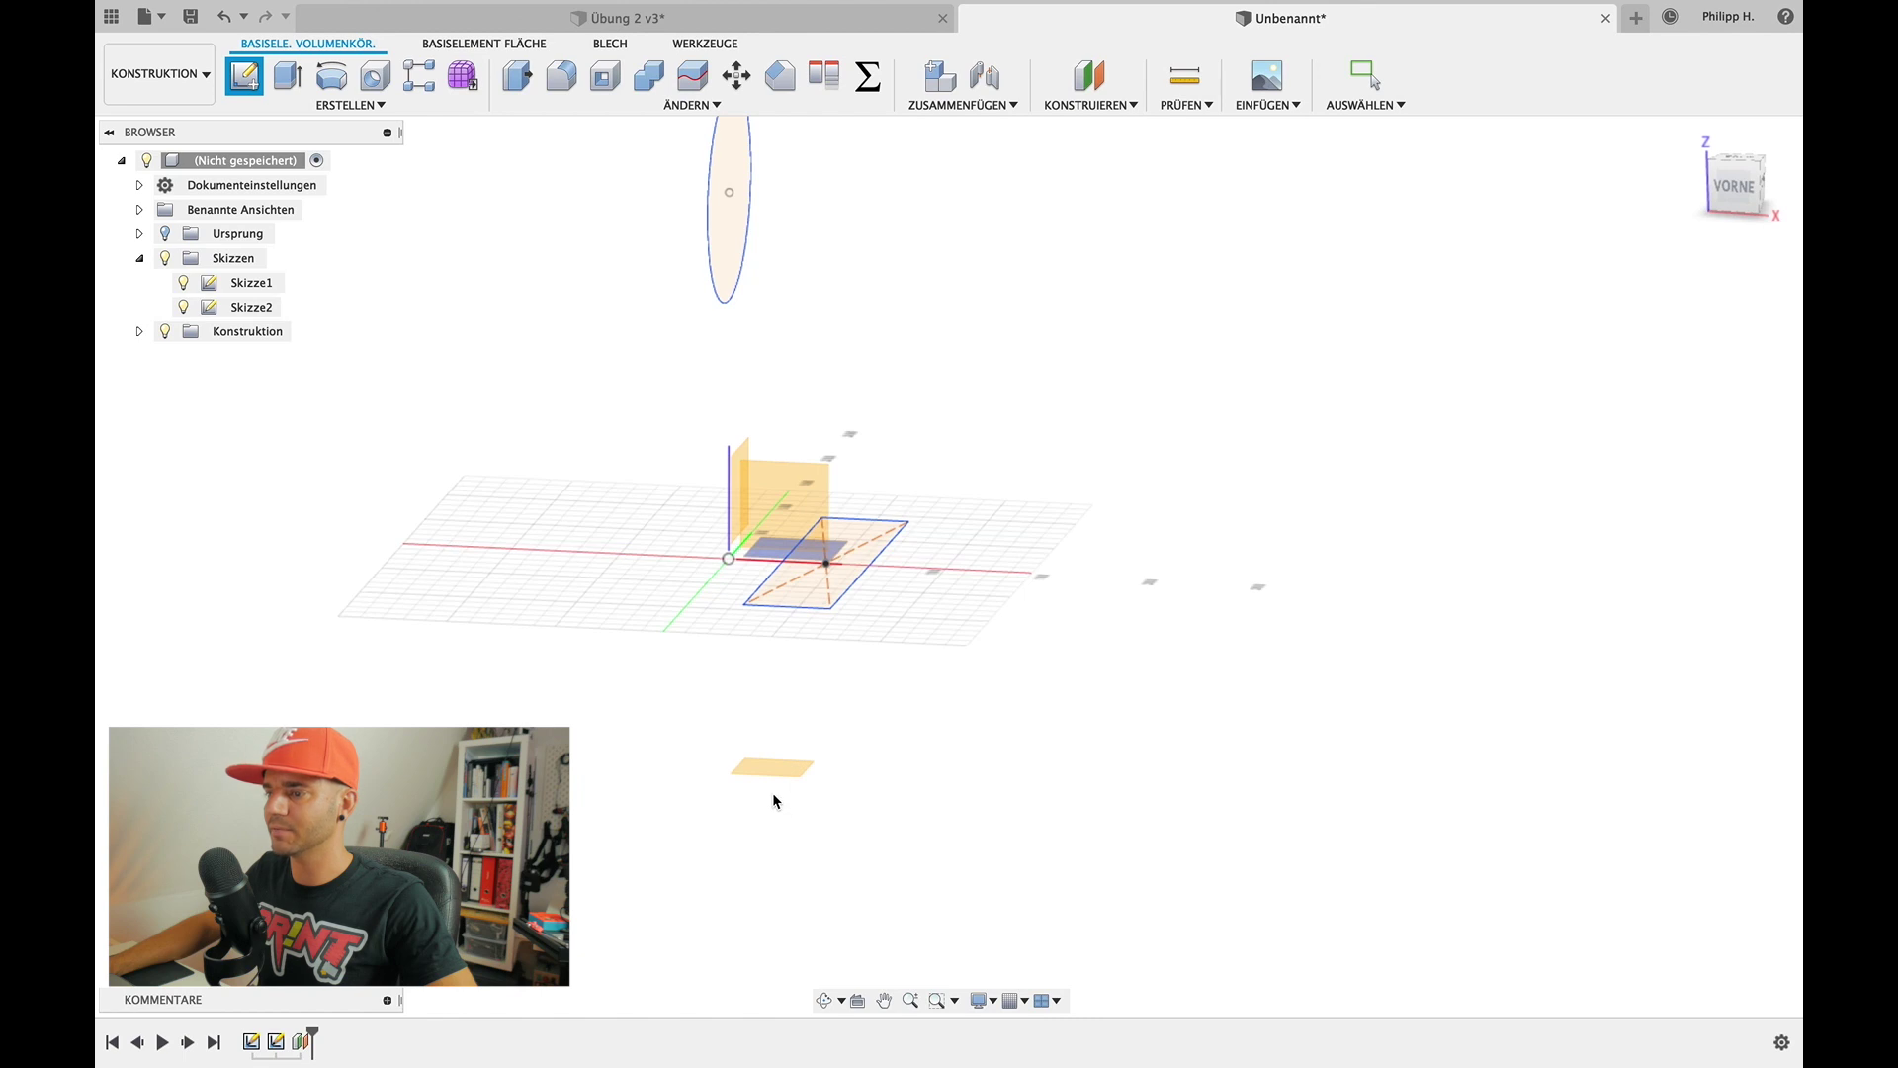
left_click(771, 781)
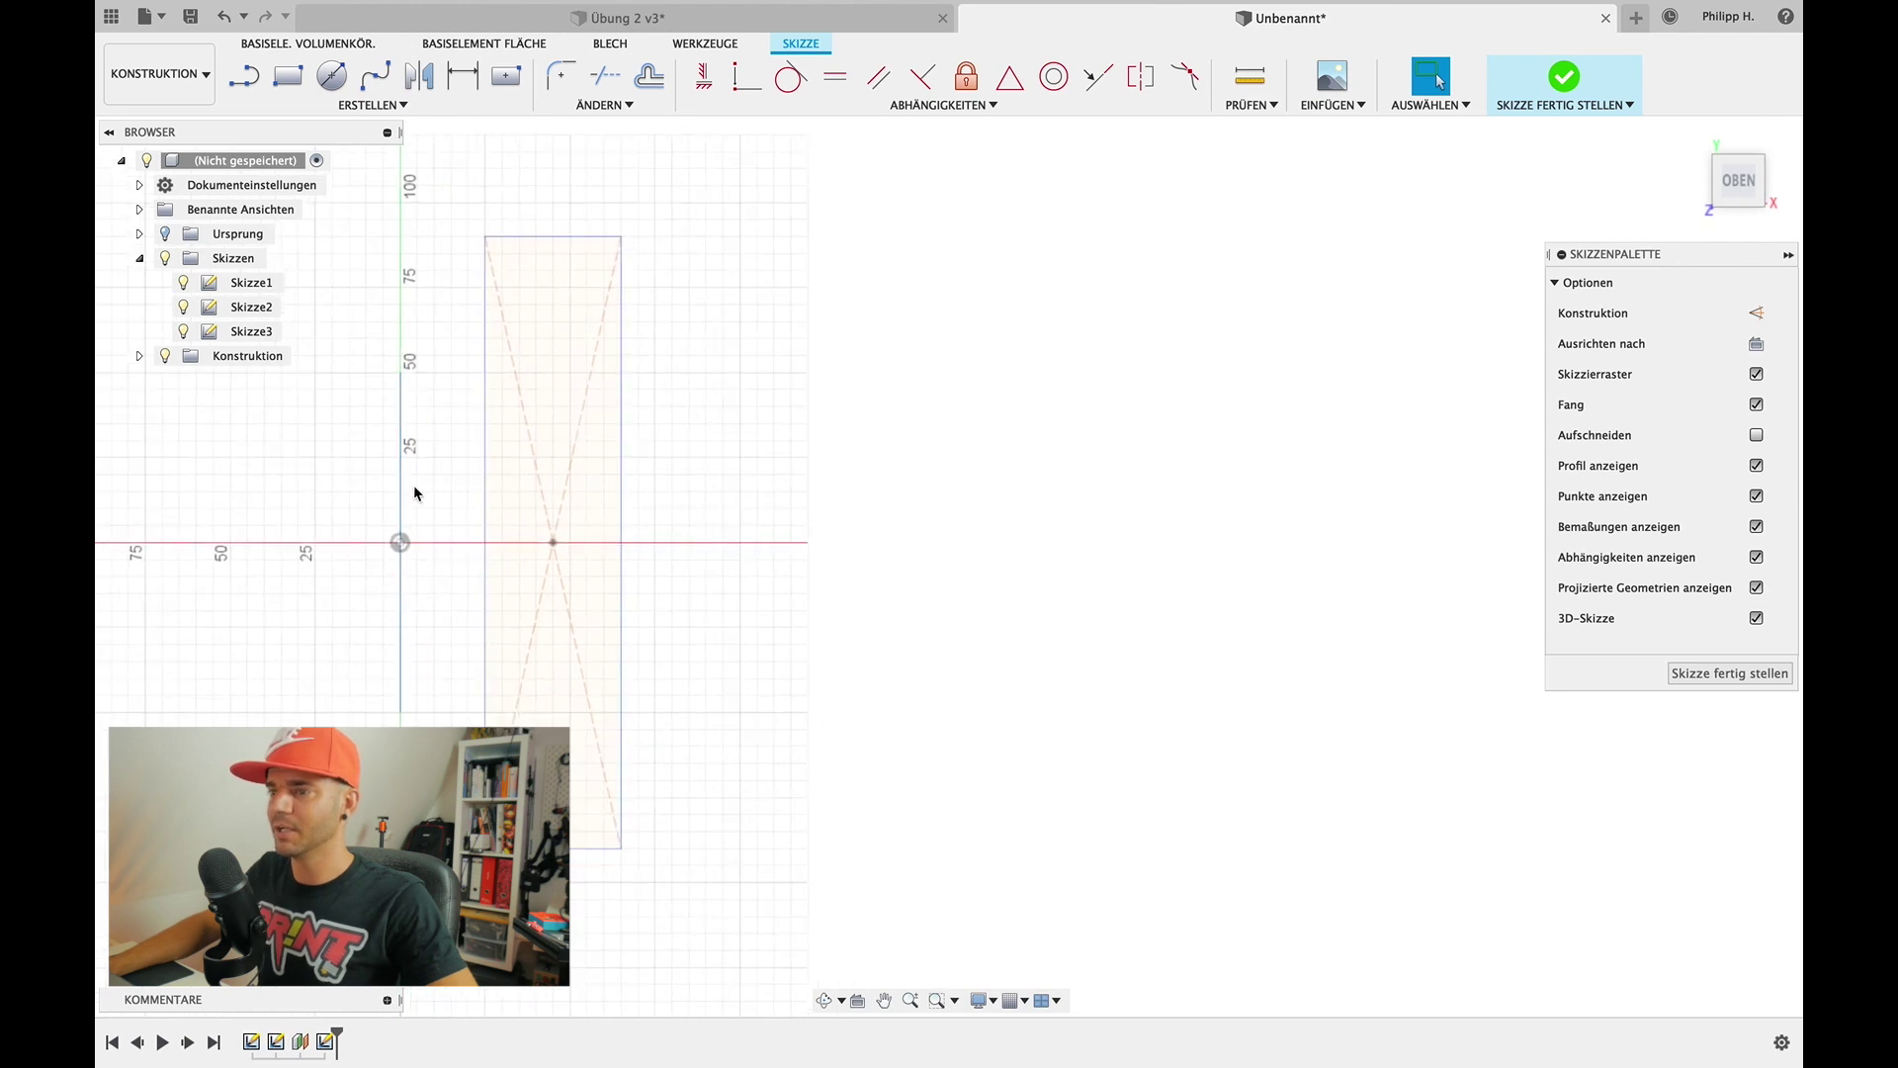
Toggle Skizze1 and Skizze2 visibility off and back on
left_click(183, 283)
left_click(185, 284)
left_click(184, 308)
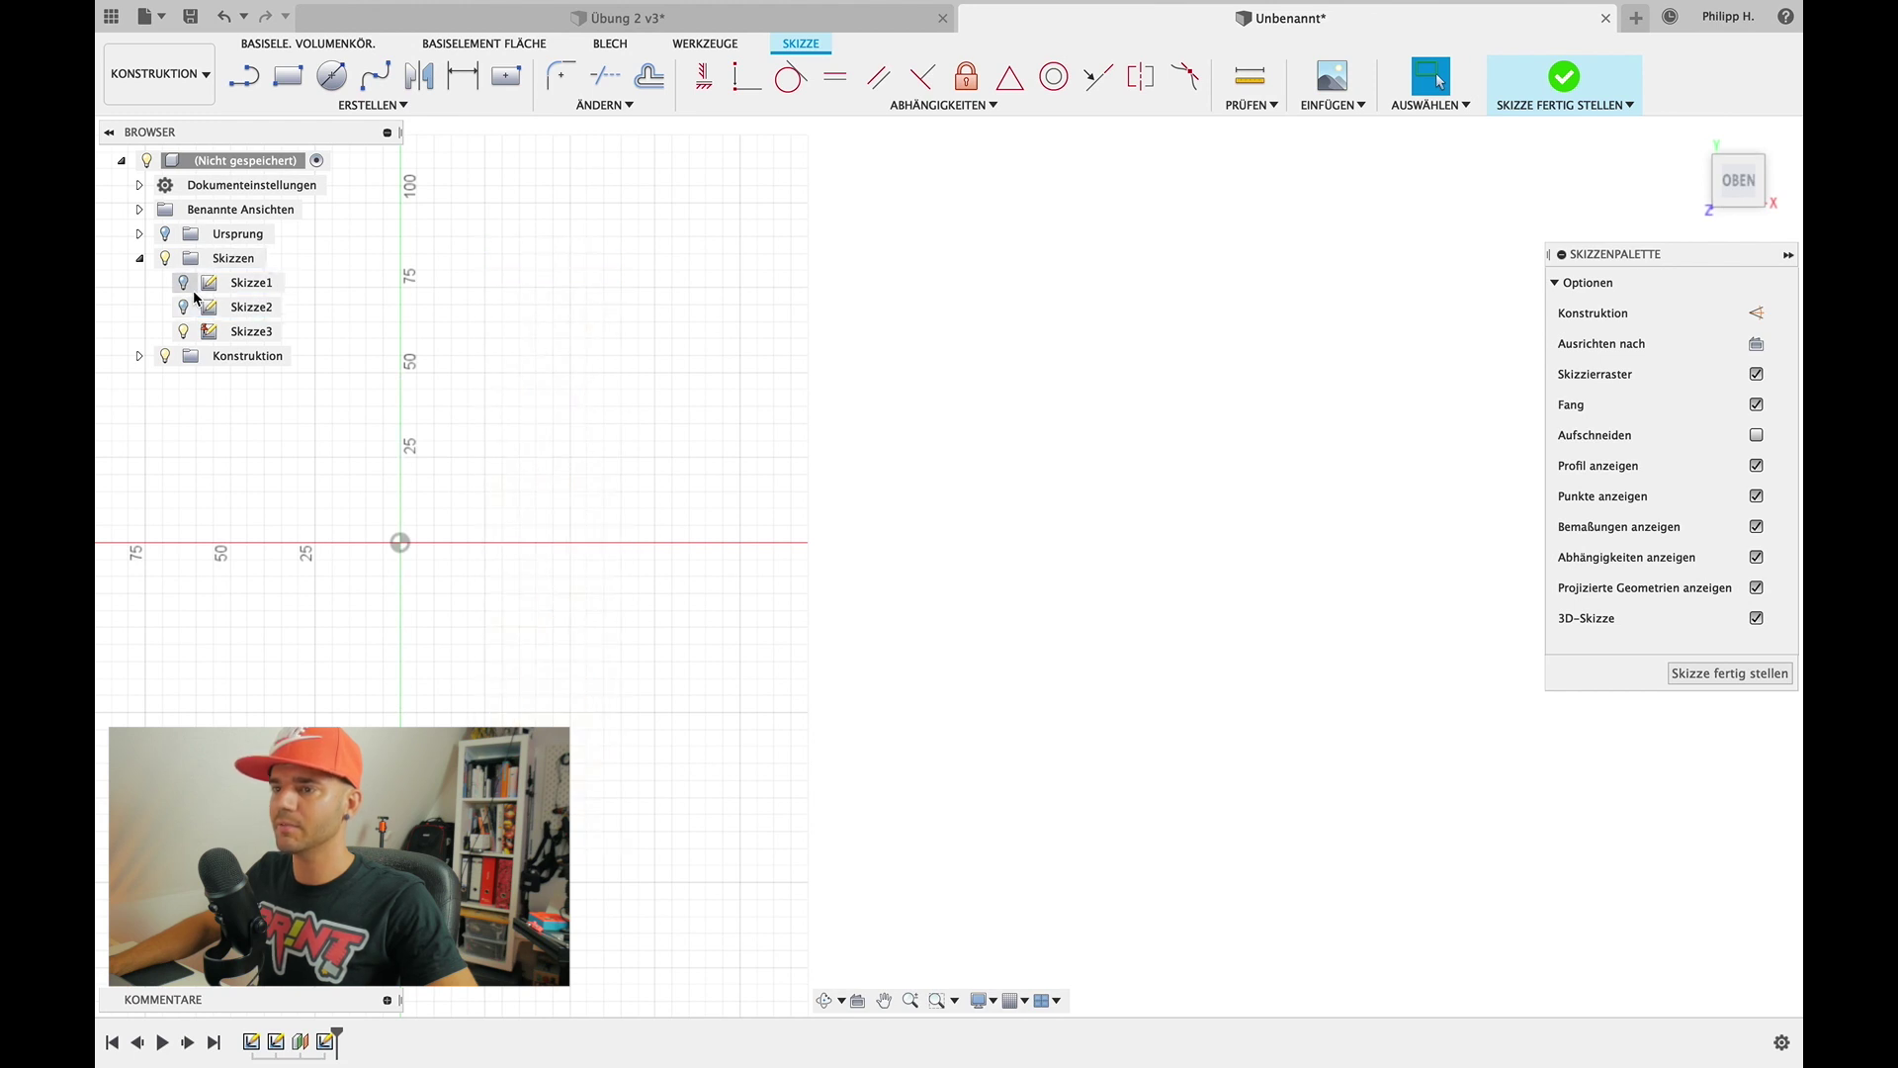
left_click(184, 285)
left_click(185, 285)
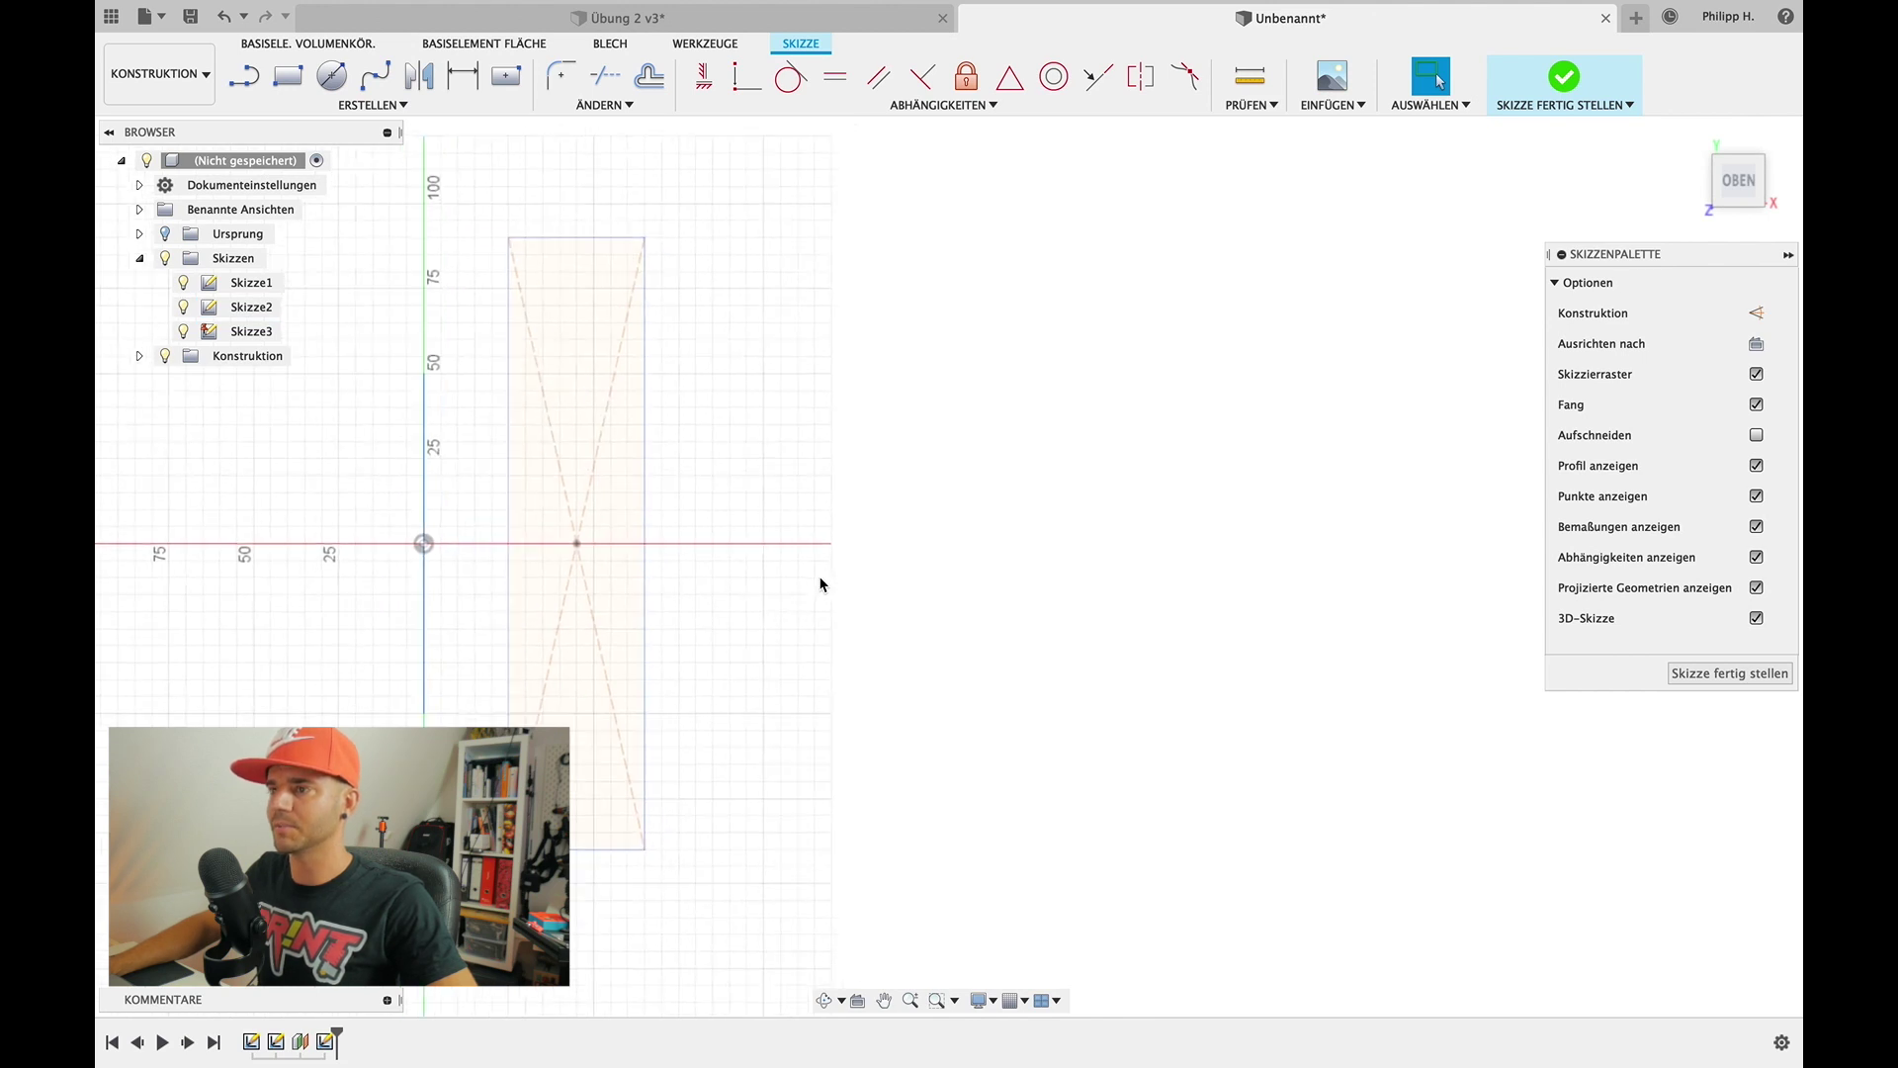
Draw a circumscribed six-sided polygon, 40 mm, centred on the x-axis, and finish Skizze3
left_click(354, 106)
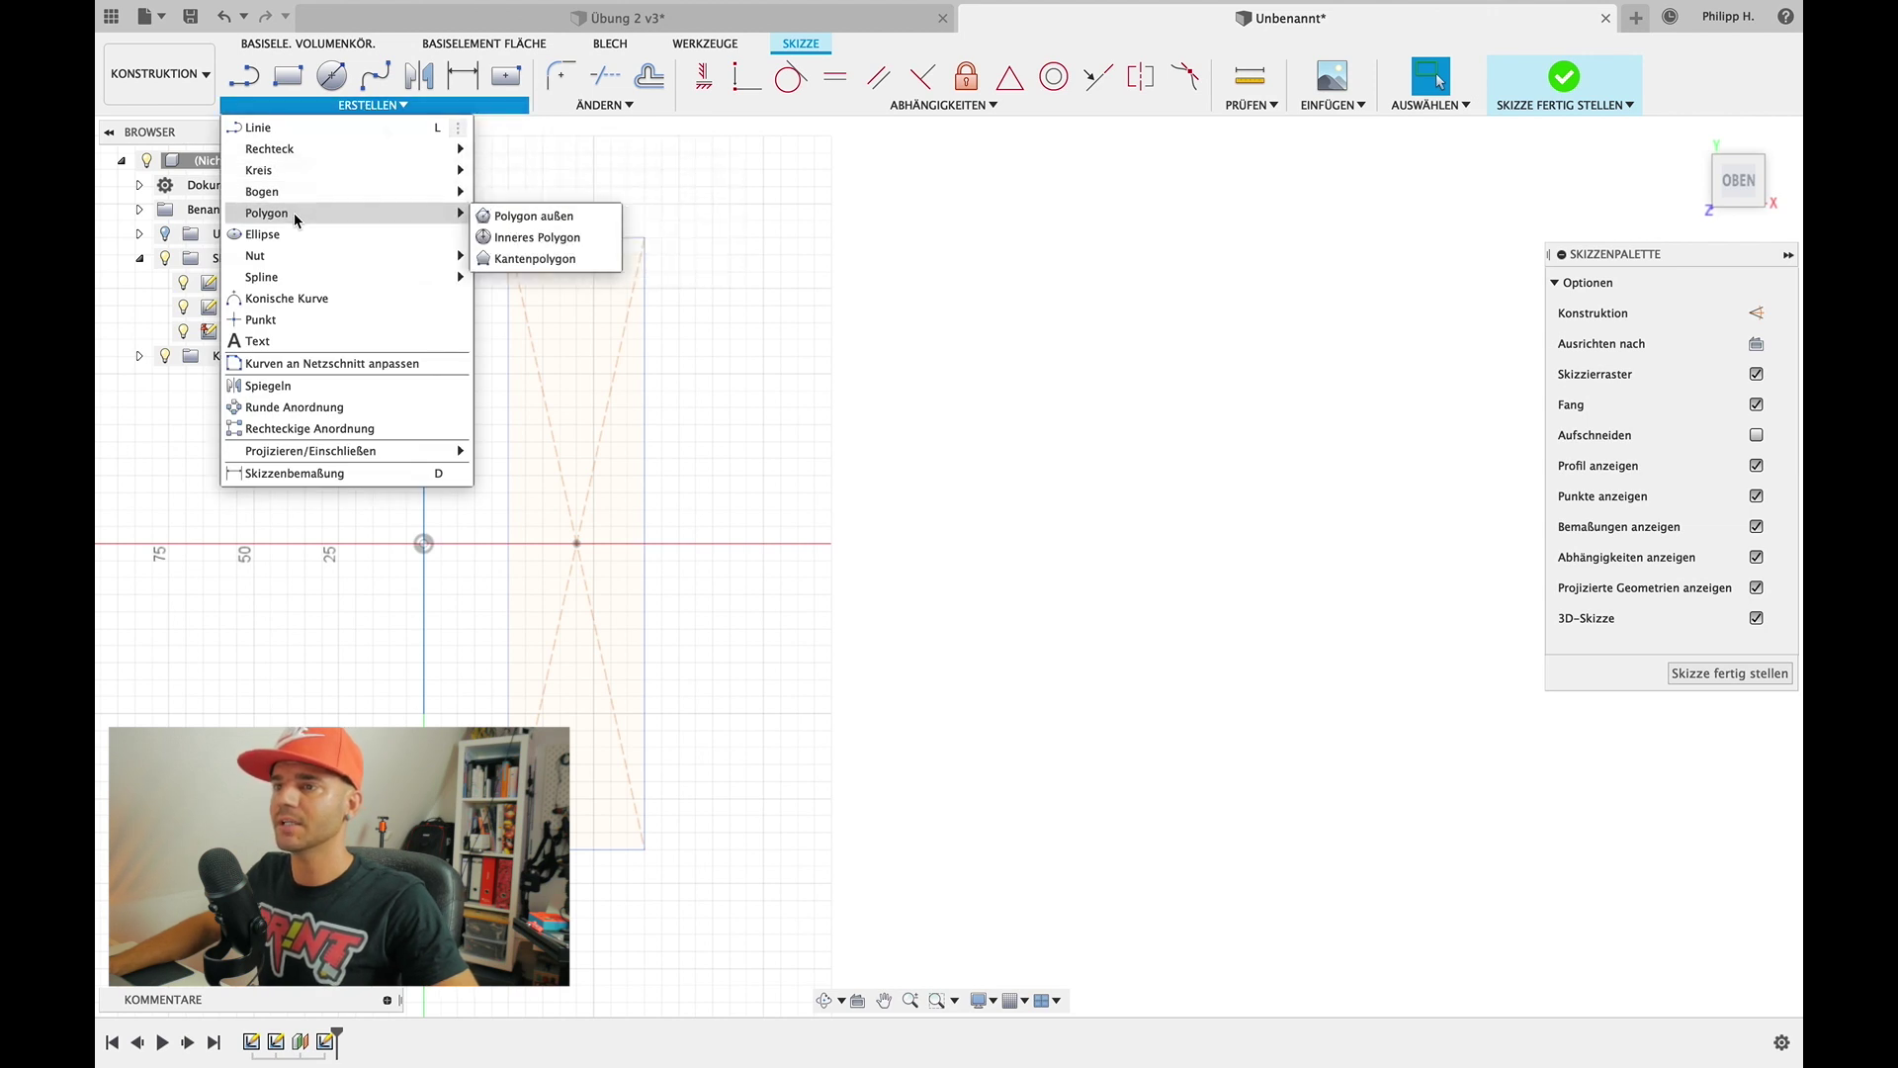
mouse_move(266, 212)
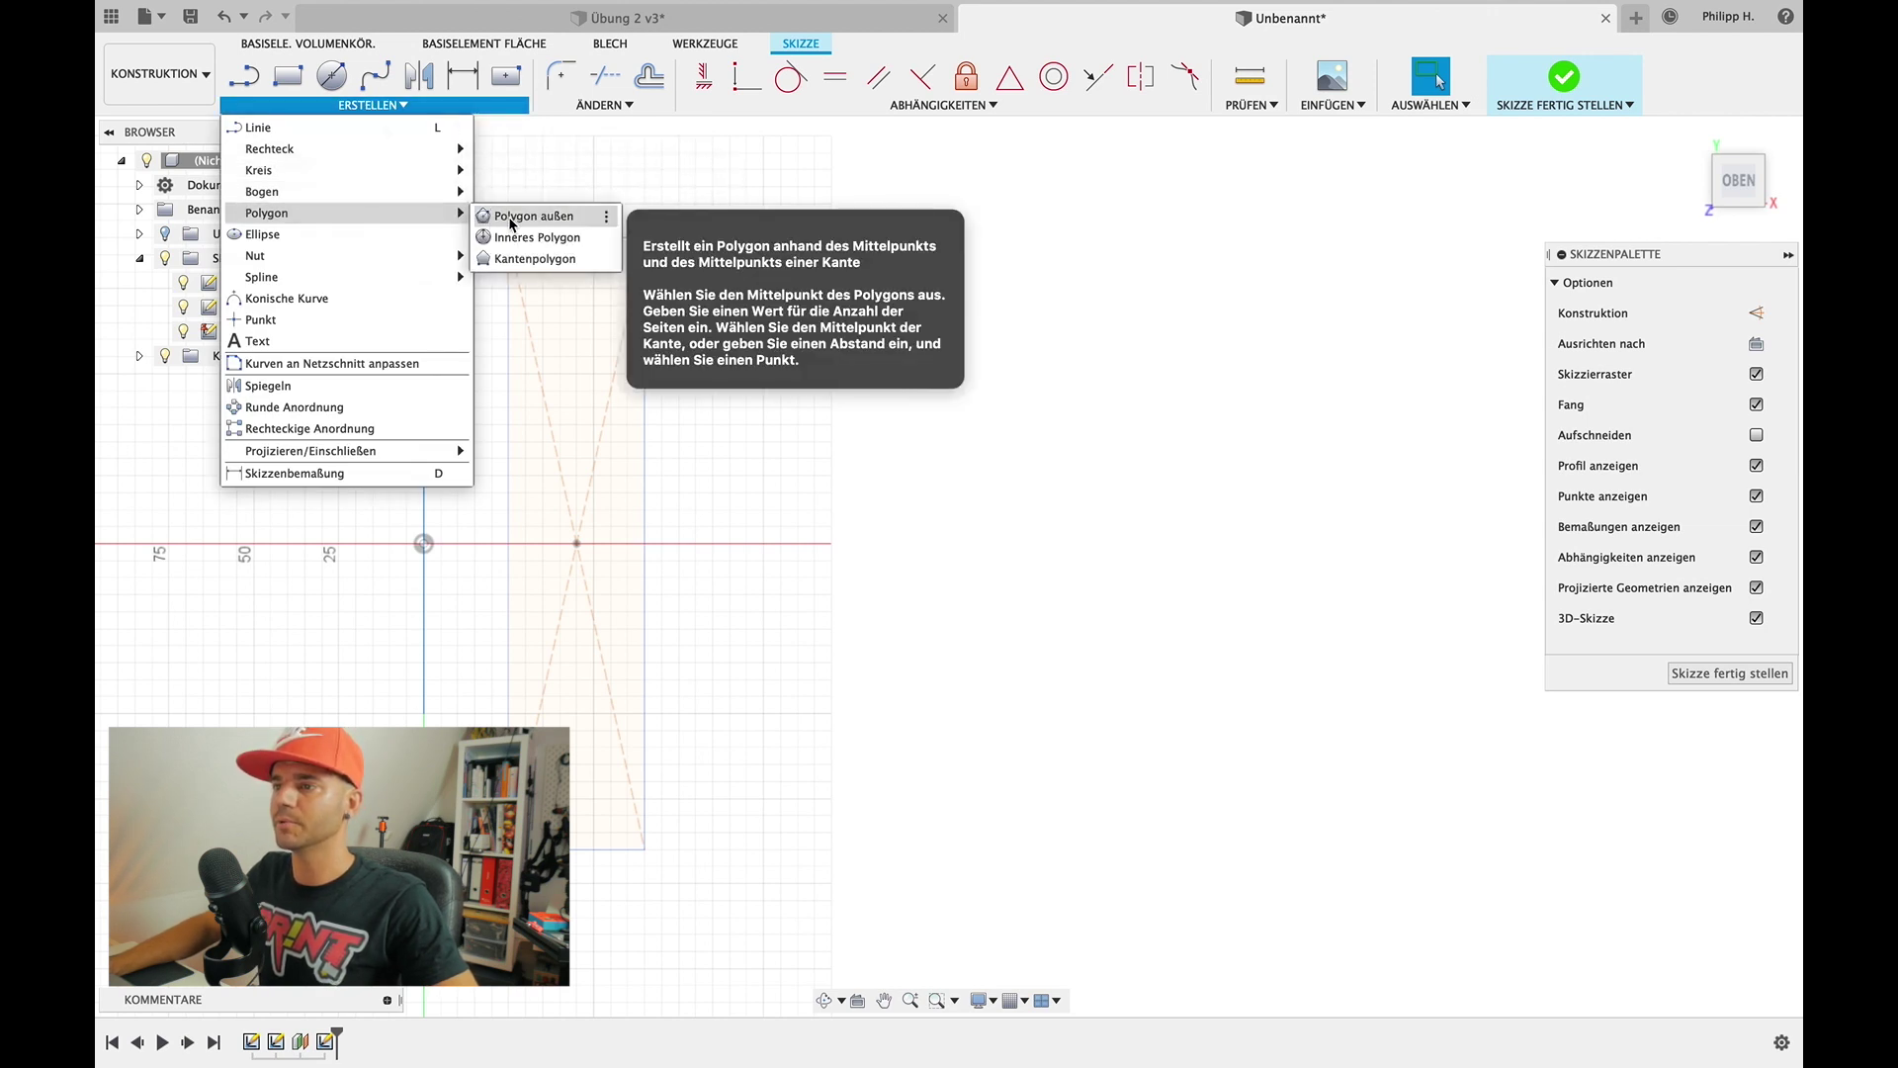
left_click(511, 223)
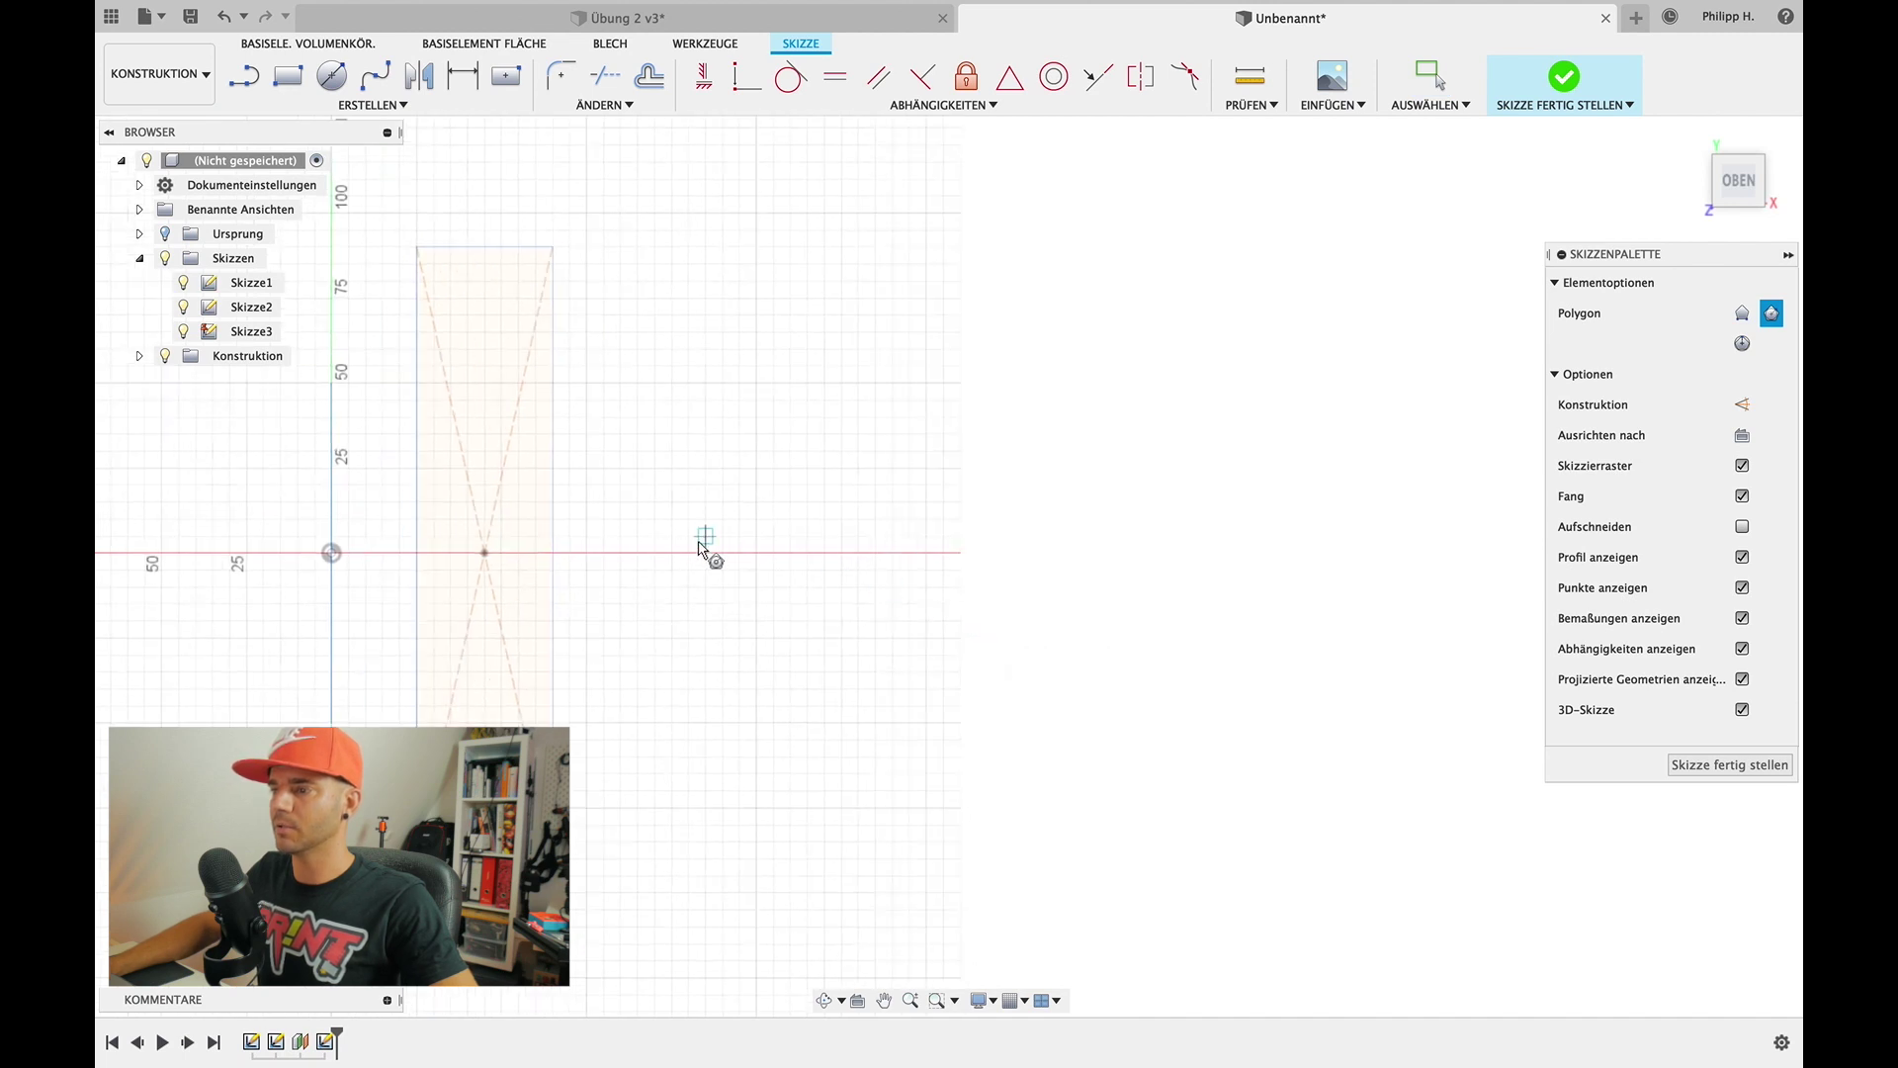
left_click(791, 553)
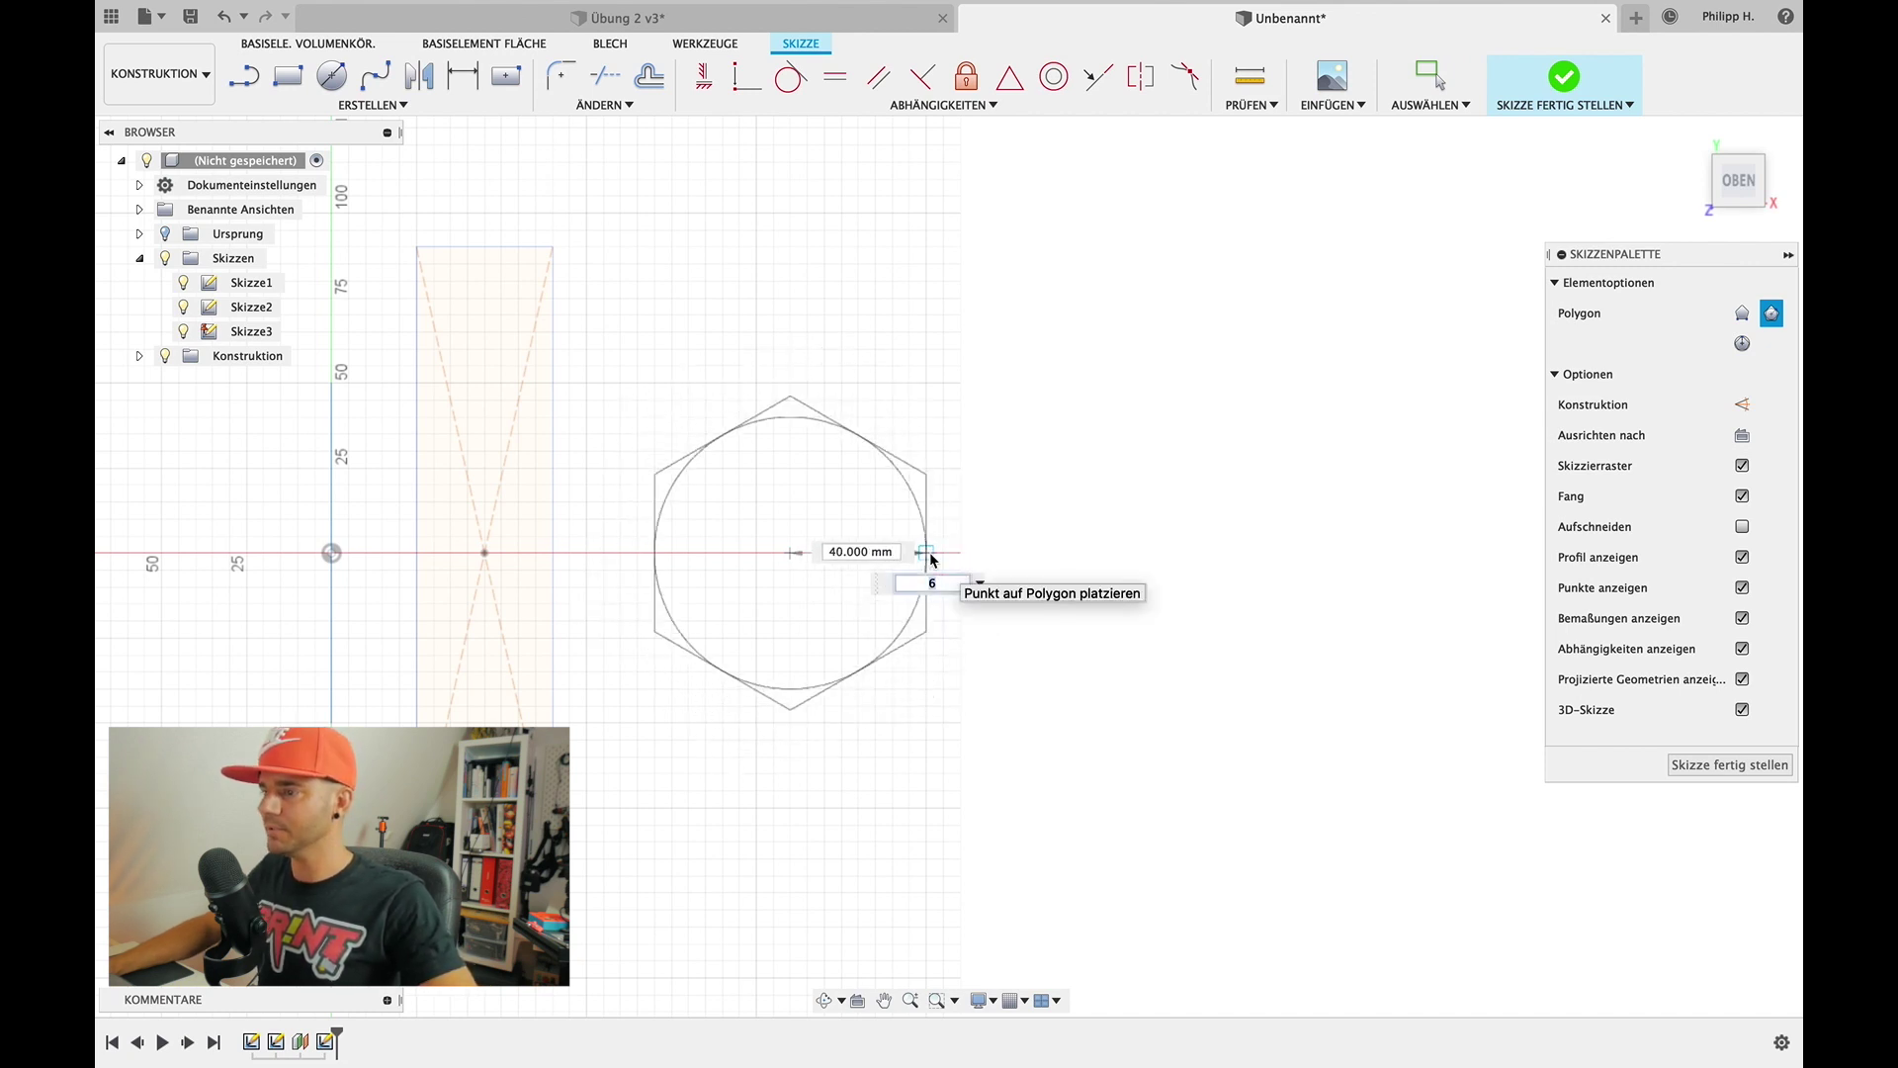
type("8")
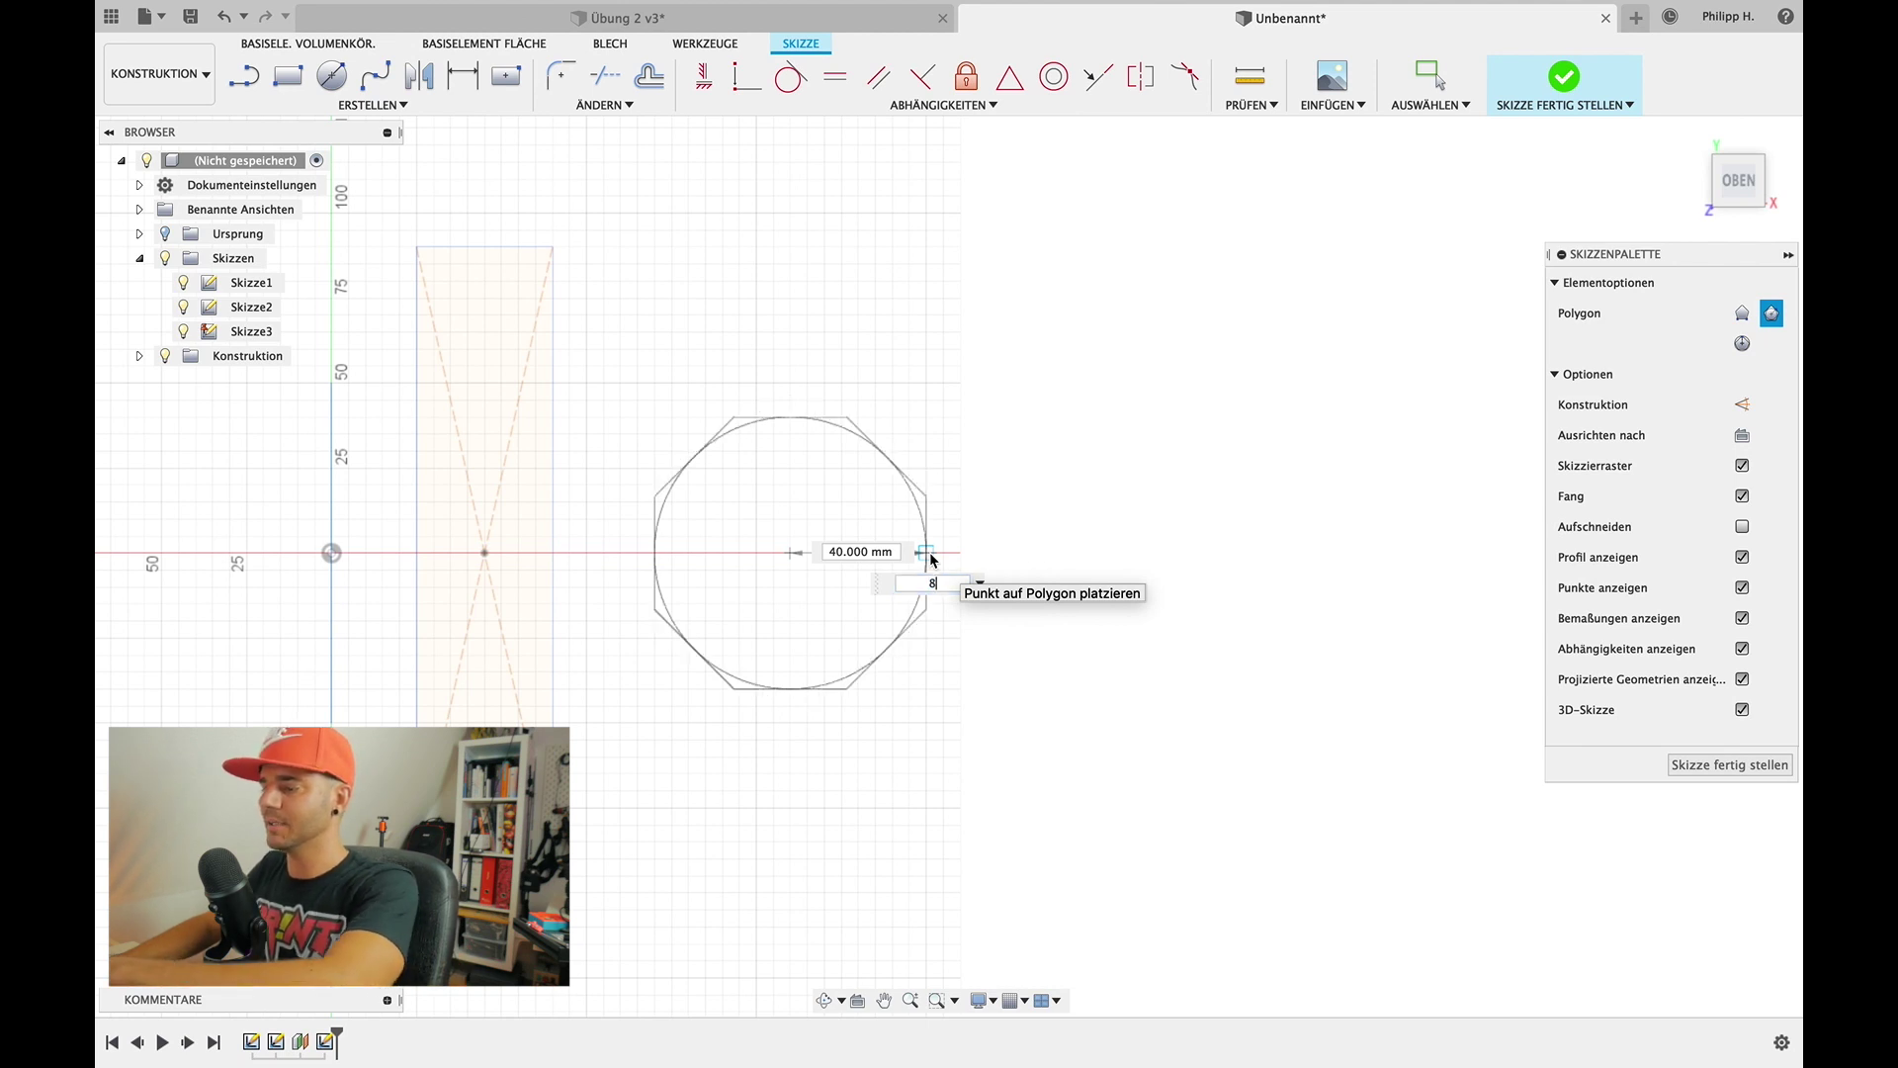
type("1")
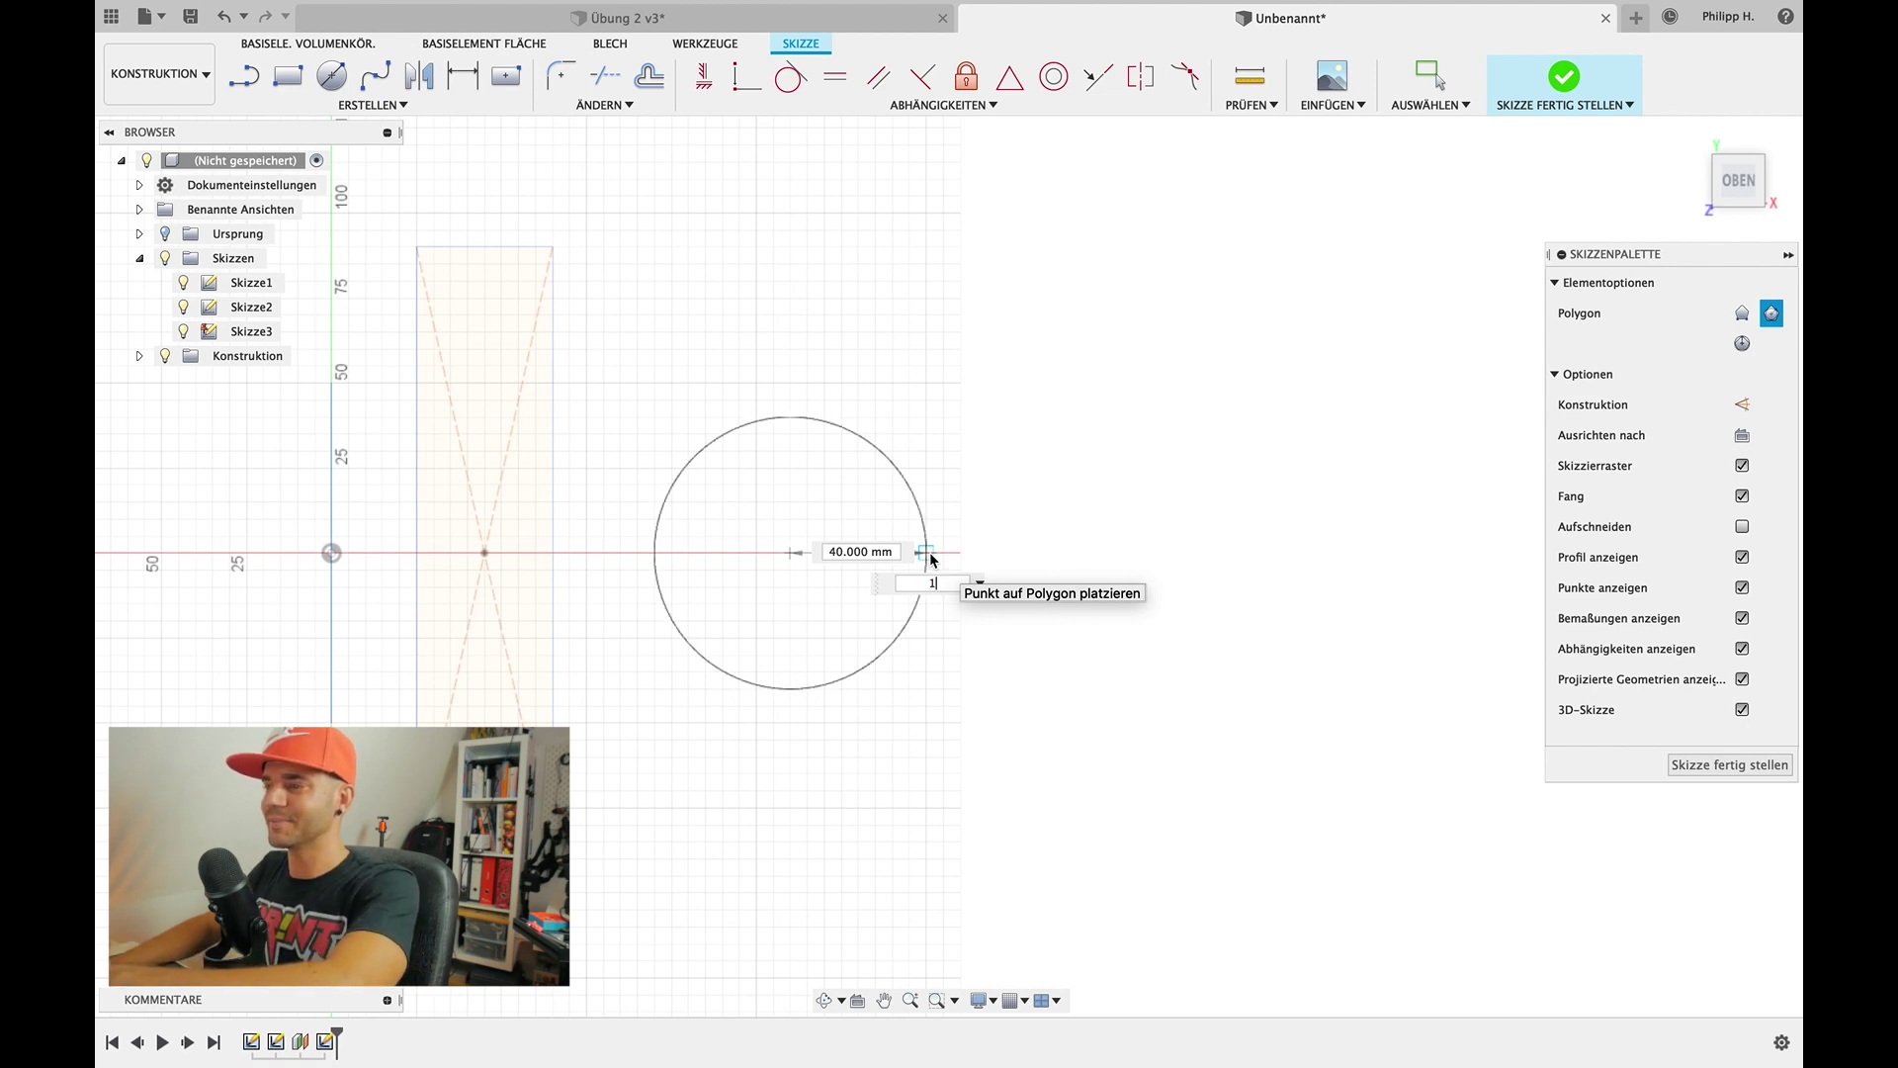
type("006")
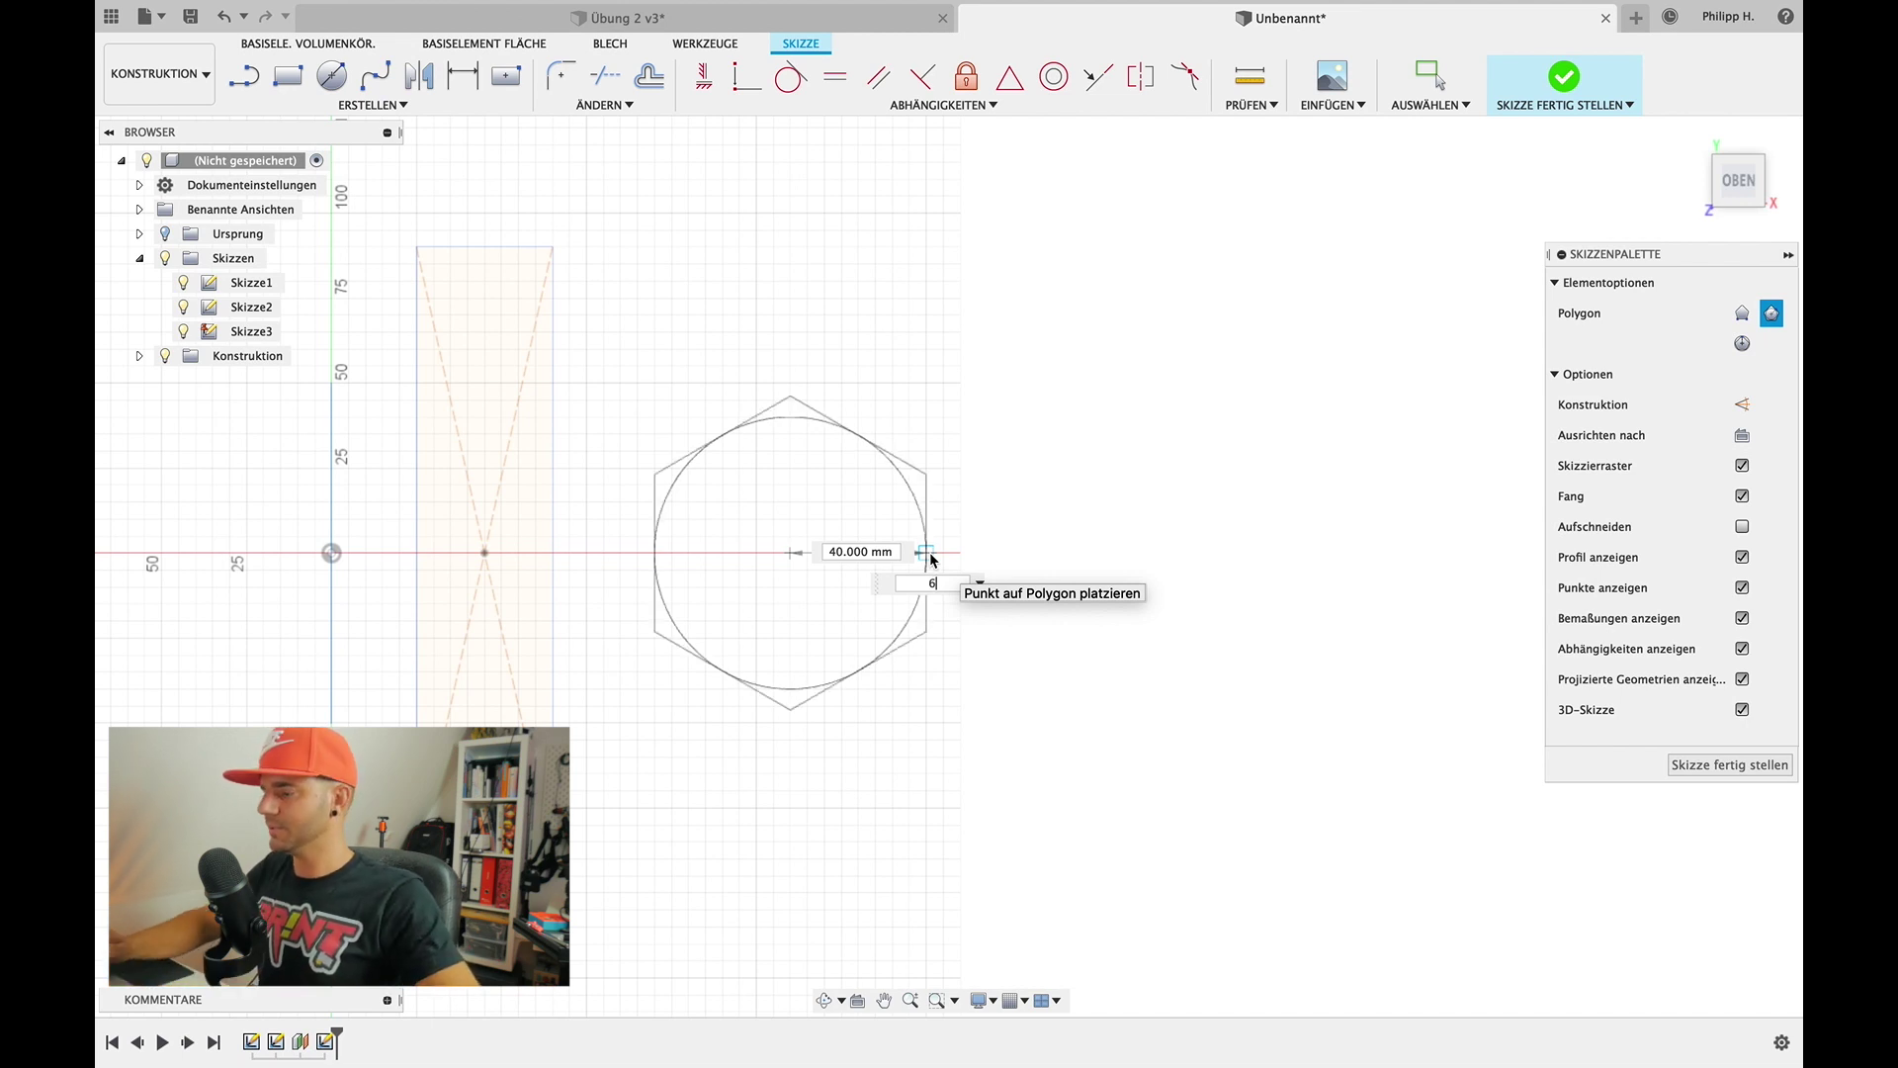
key("Return")
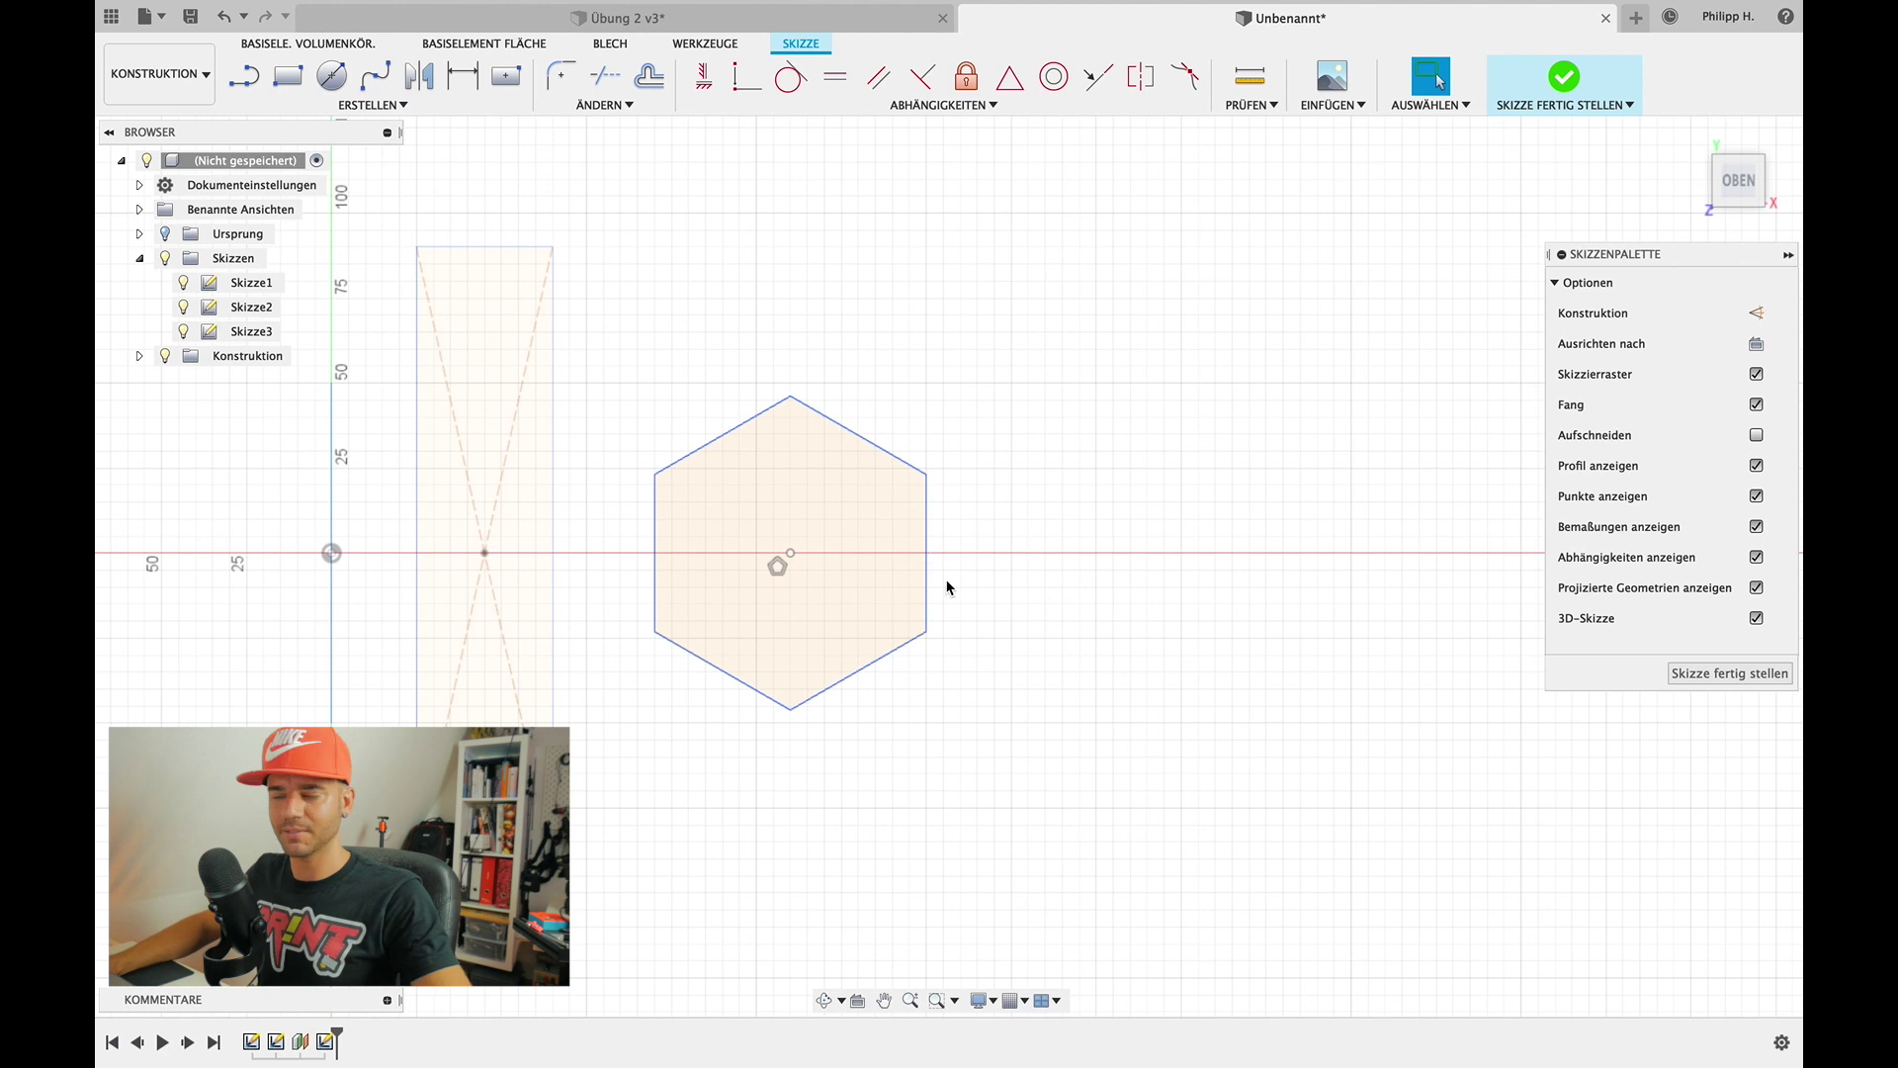
middle_click_drag(799, 710, 797, 702, "shift")
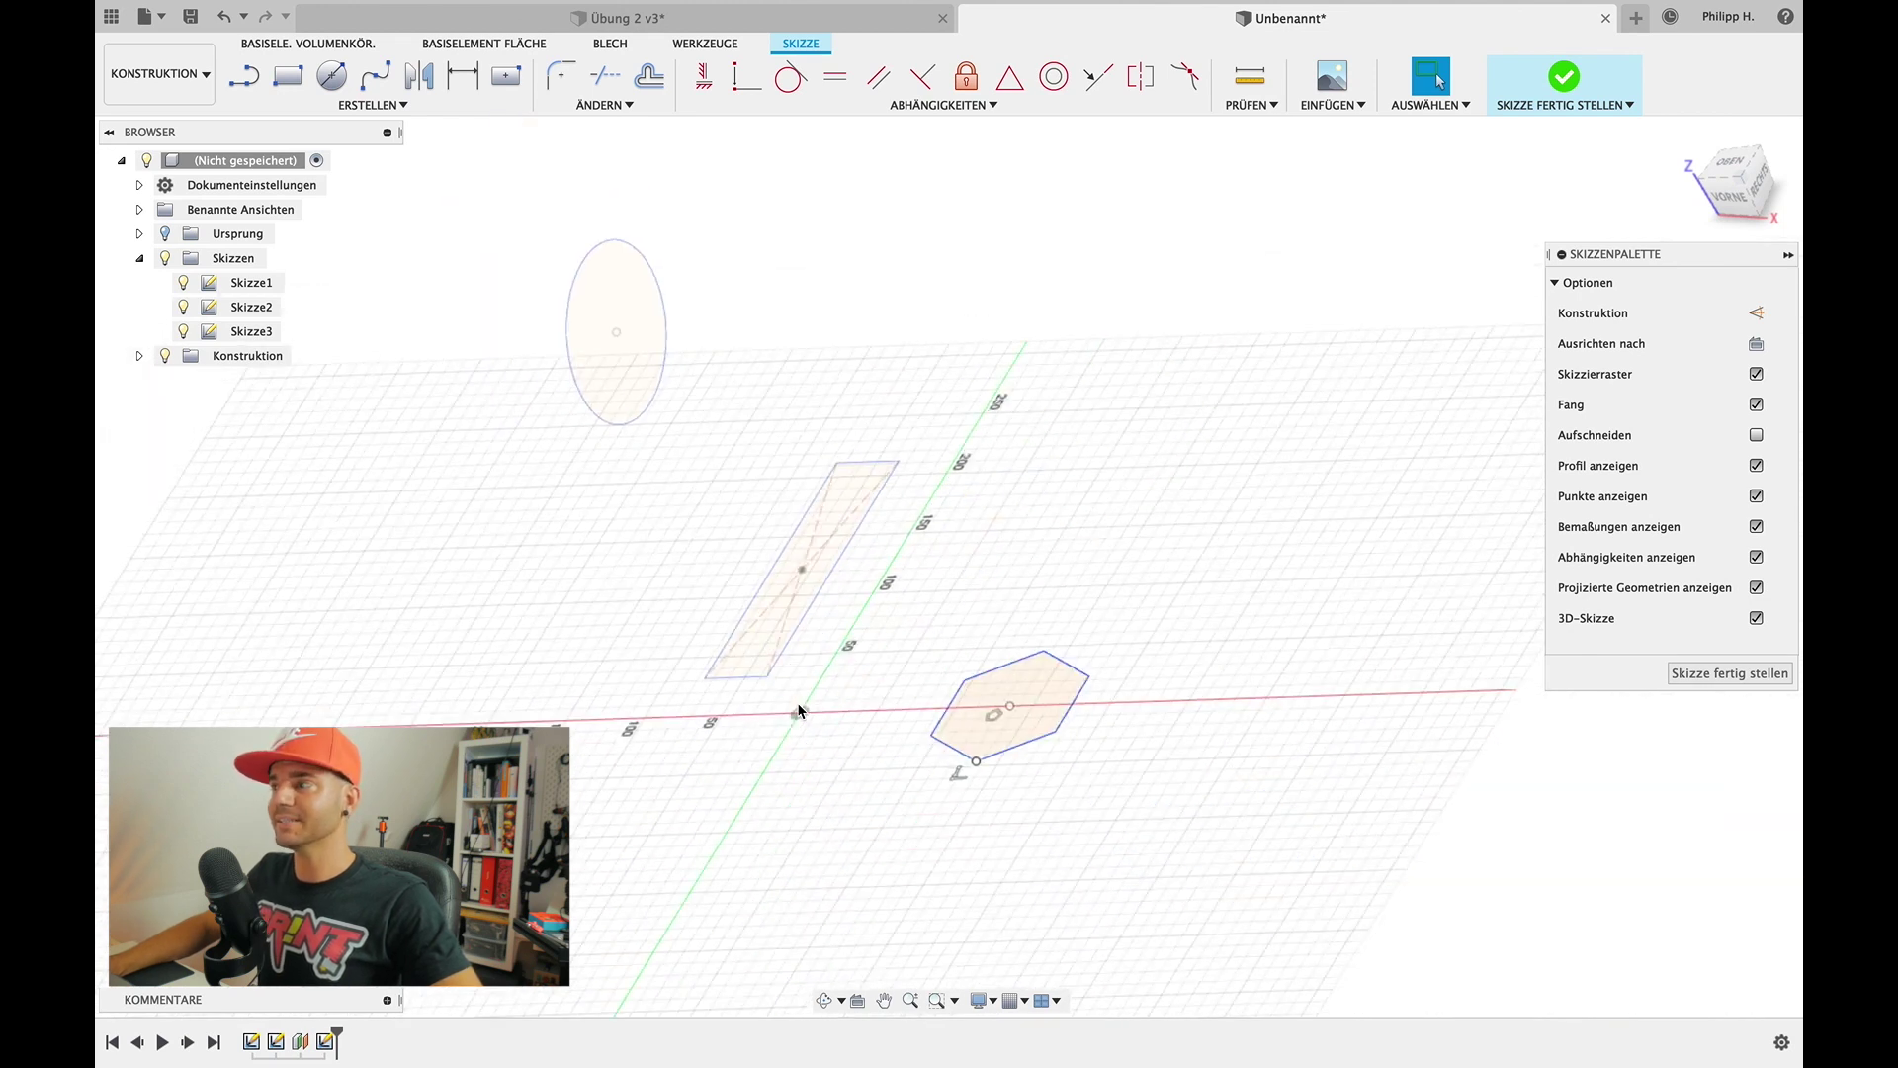
middle_click_drag(780, 425, 781, 425, "shift")
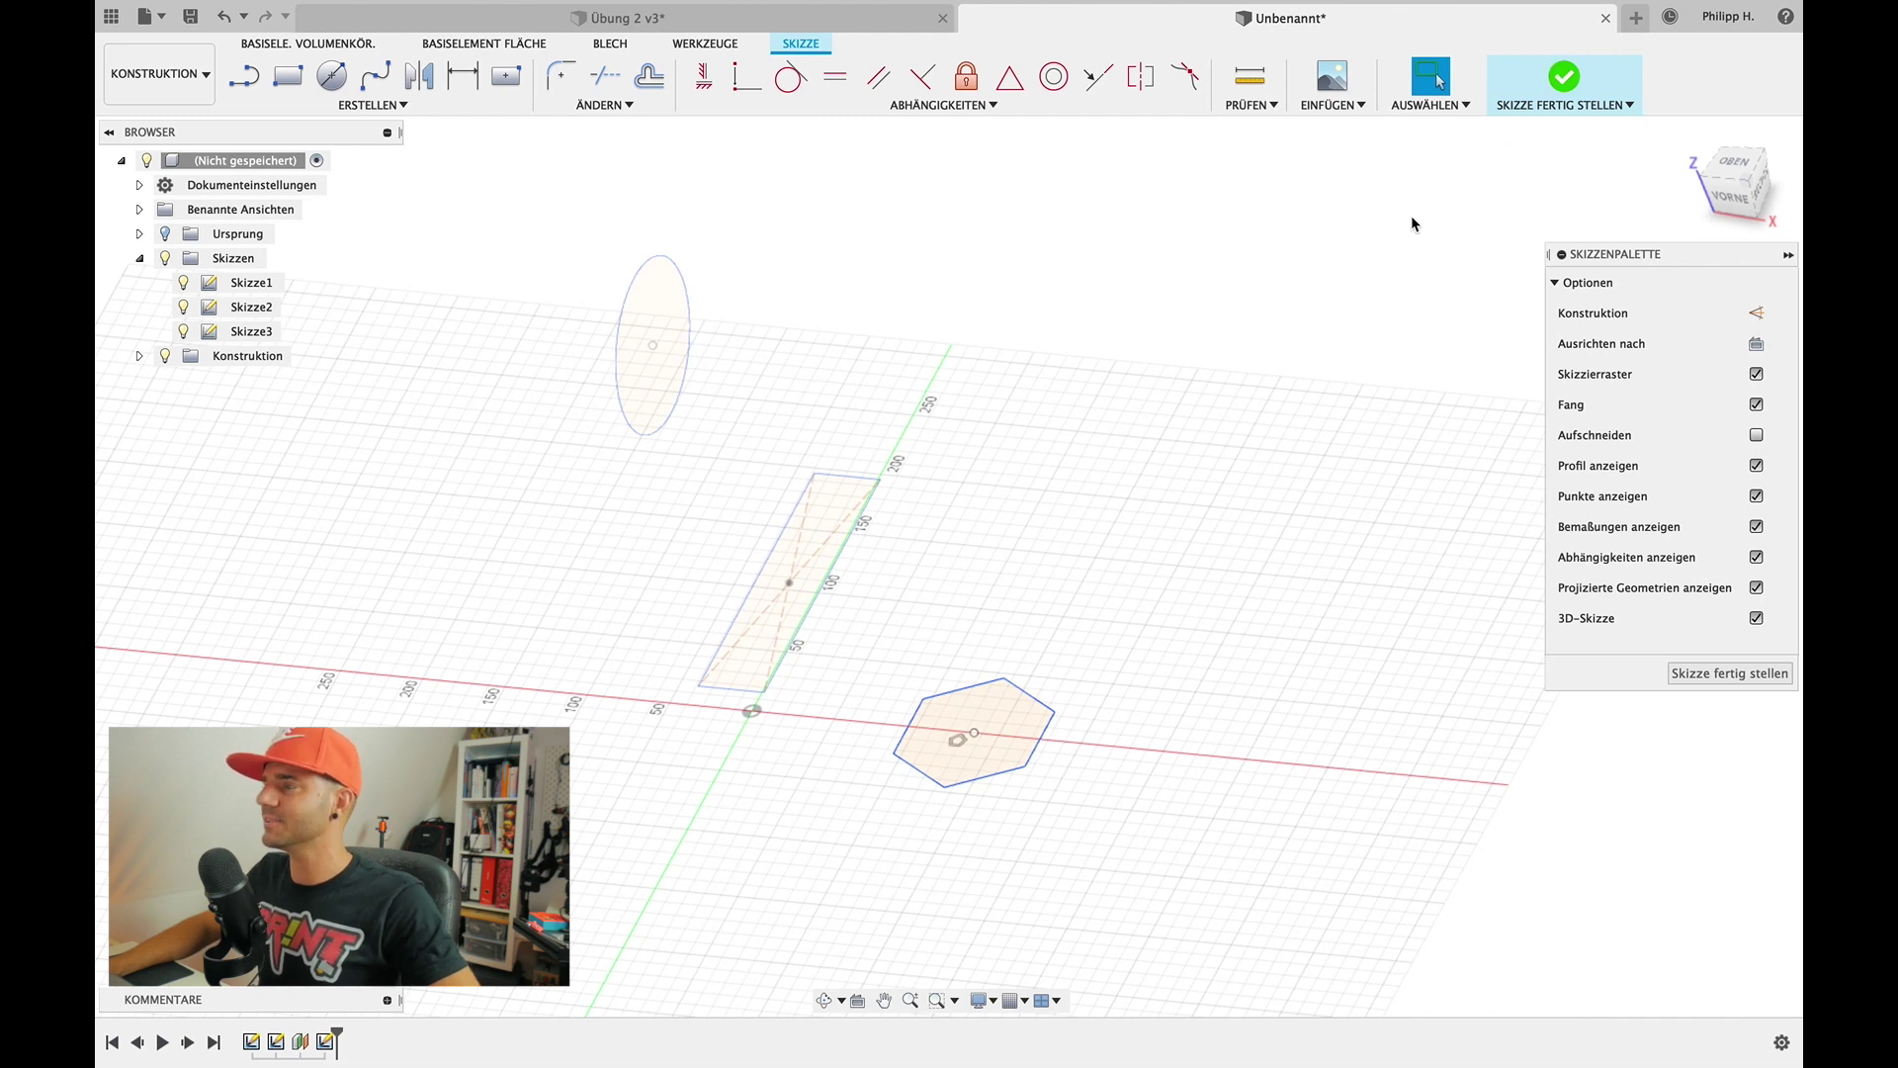
left_click(1564, 91)
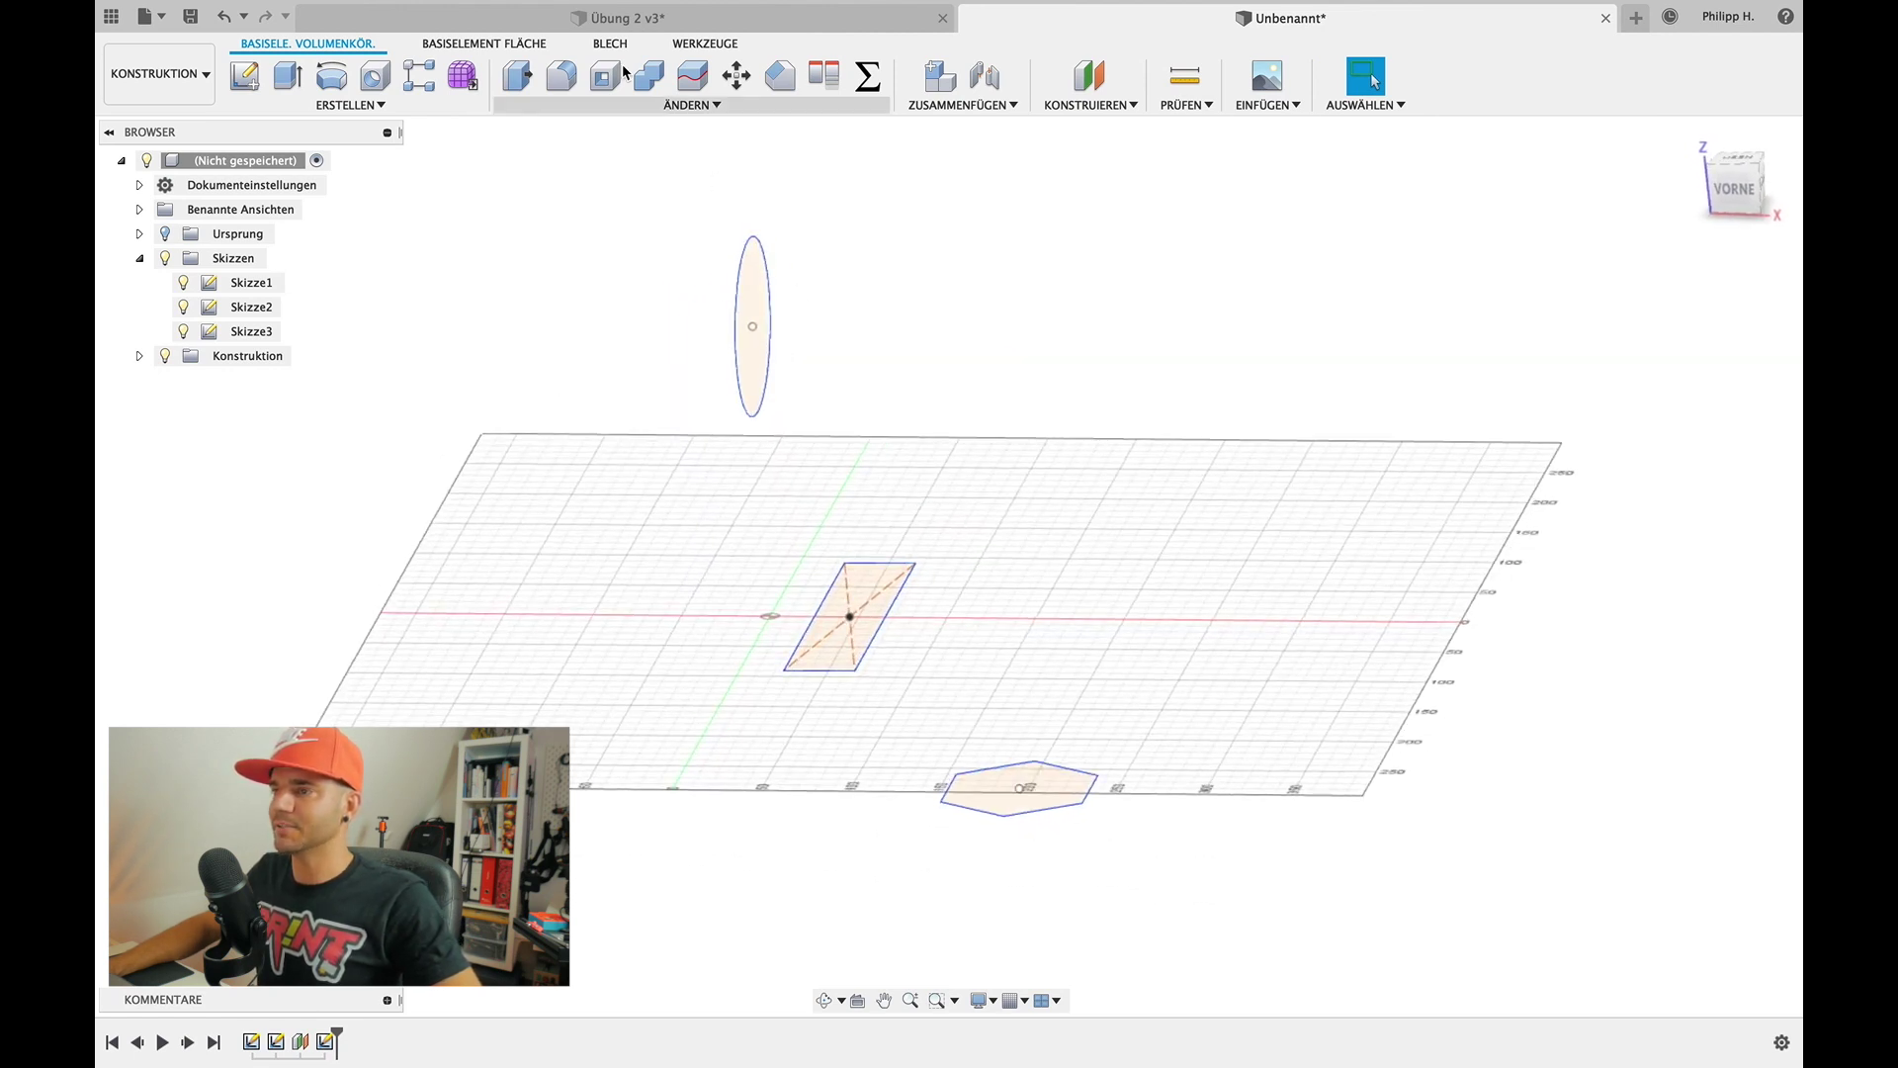
left_click(603, 17)
middle_click_drag(712, 376, 712, 308, "shift")
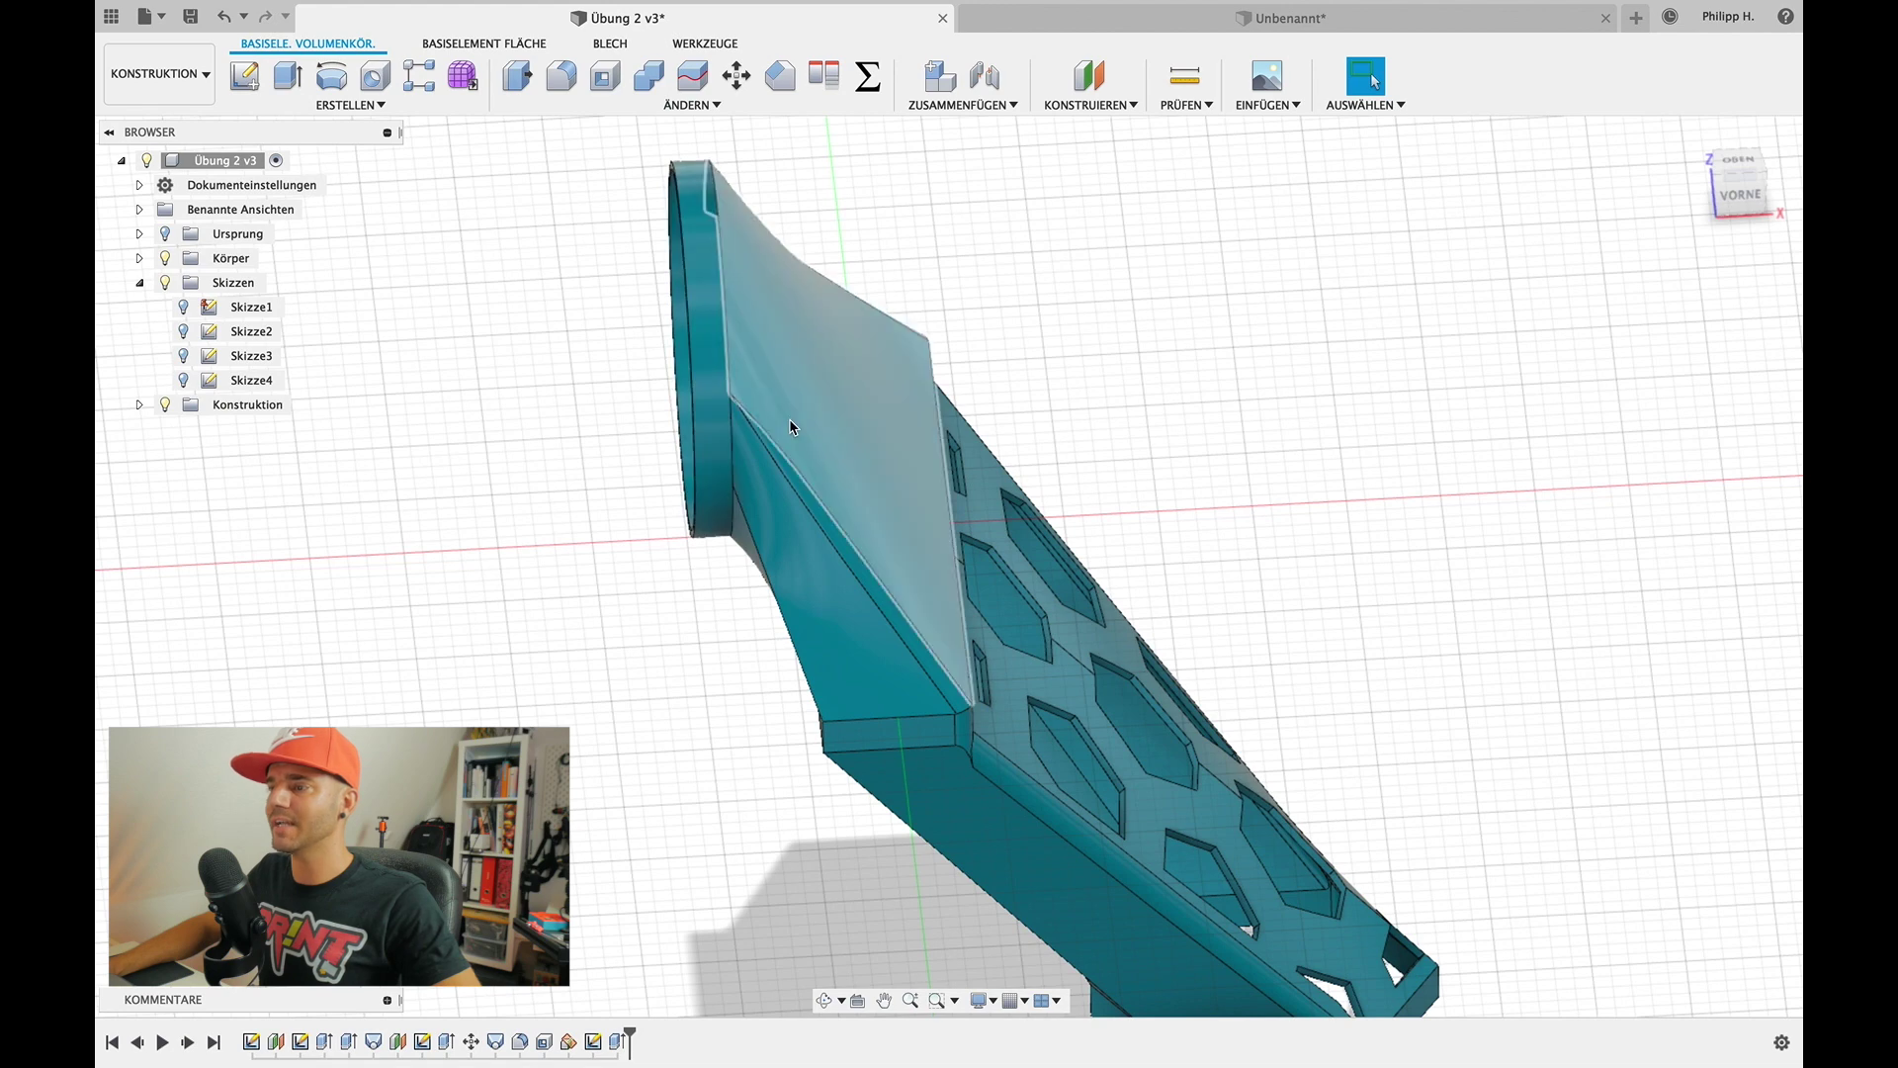
middle_click_drag(789, 418, 1041, 736, "shift")
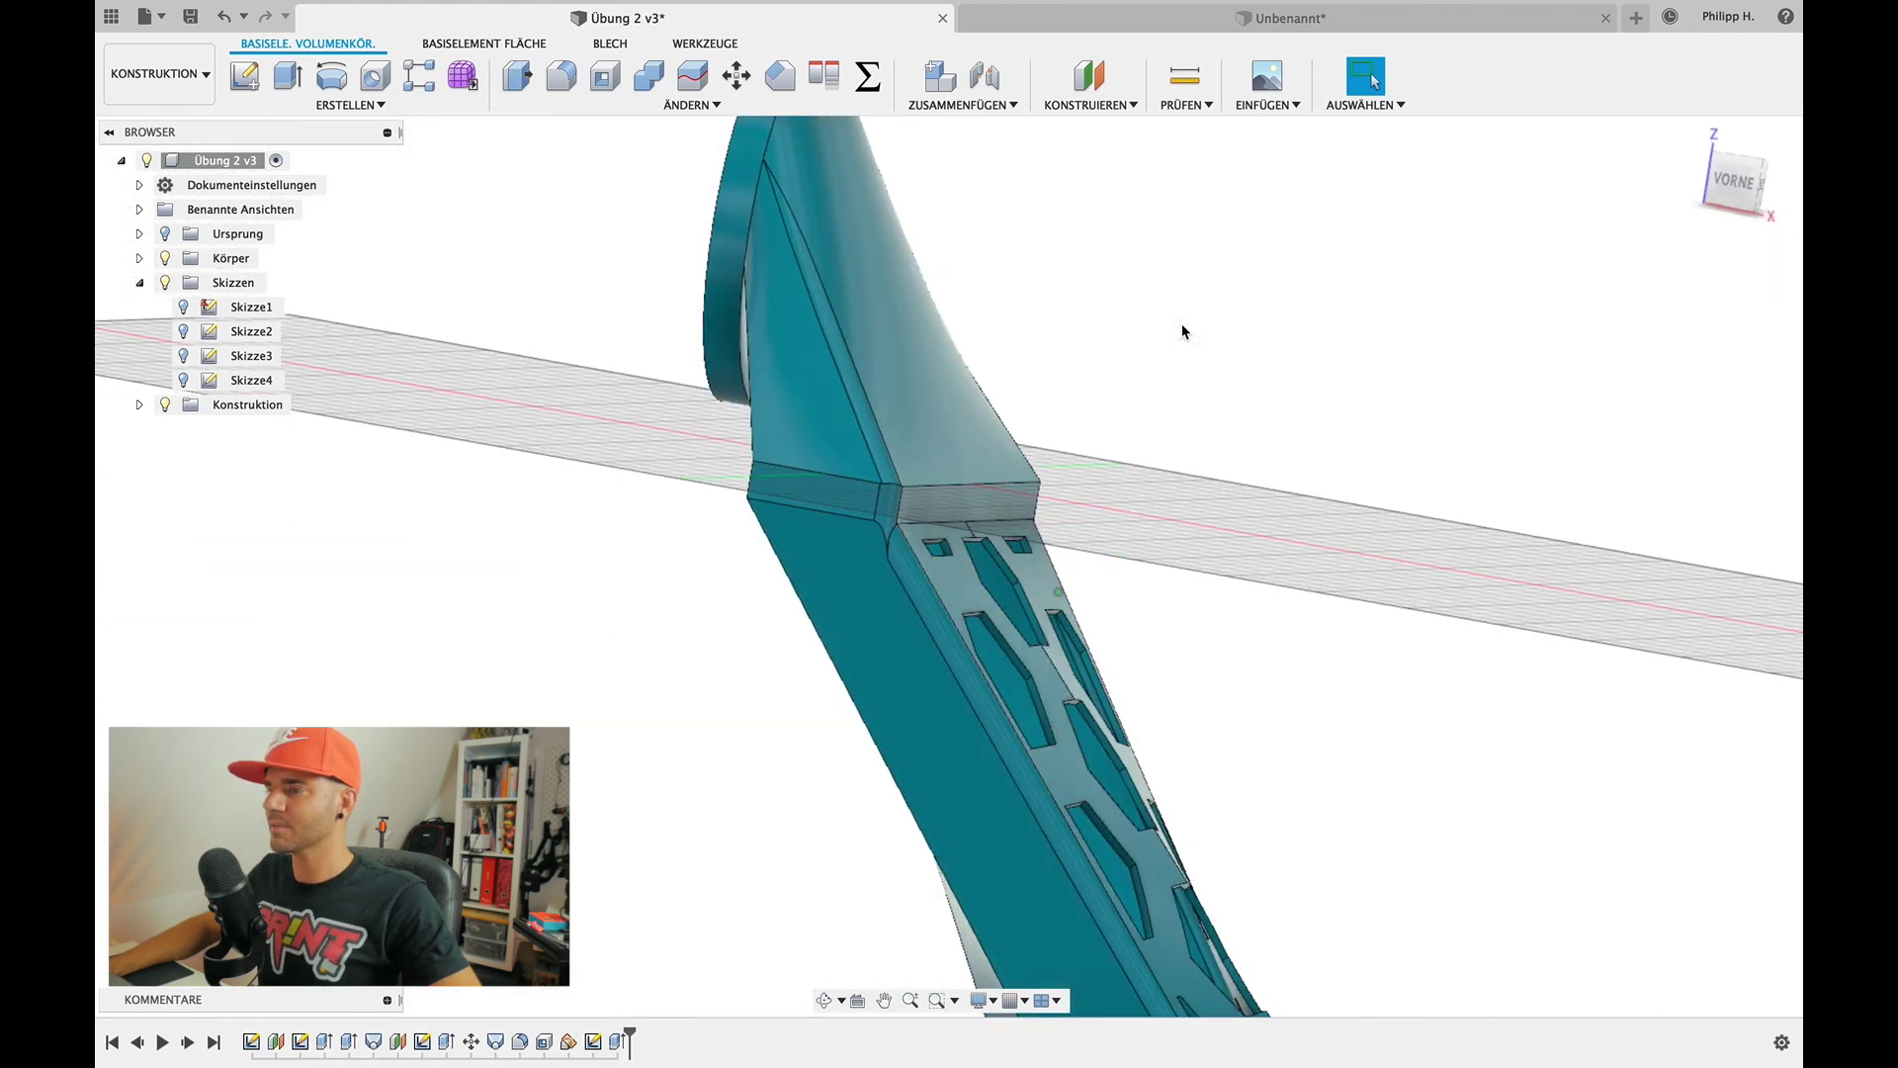
left_click(1305, 18)
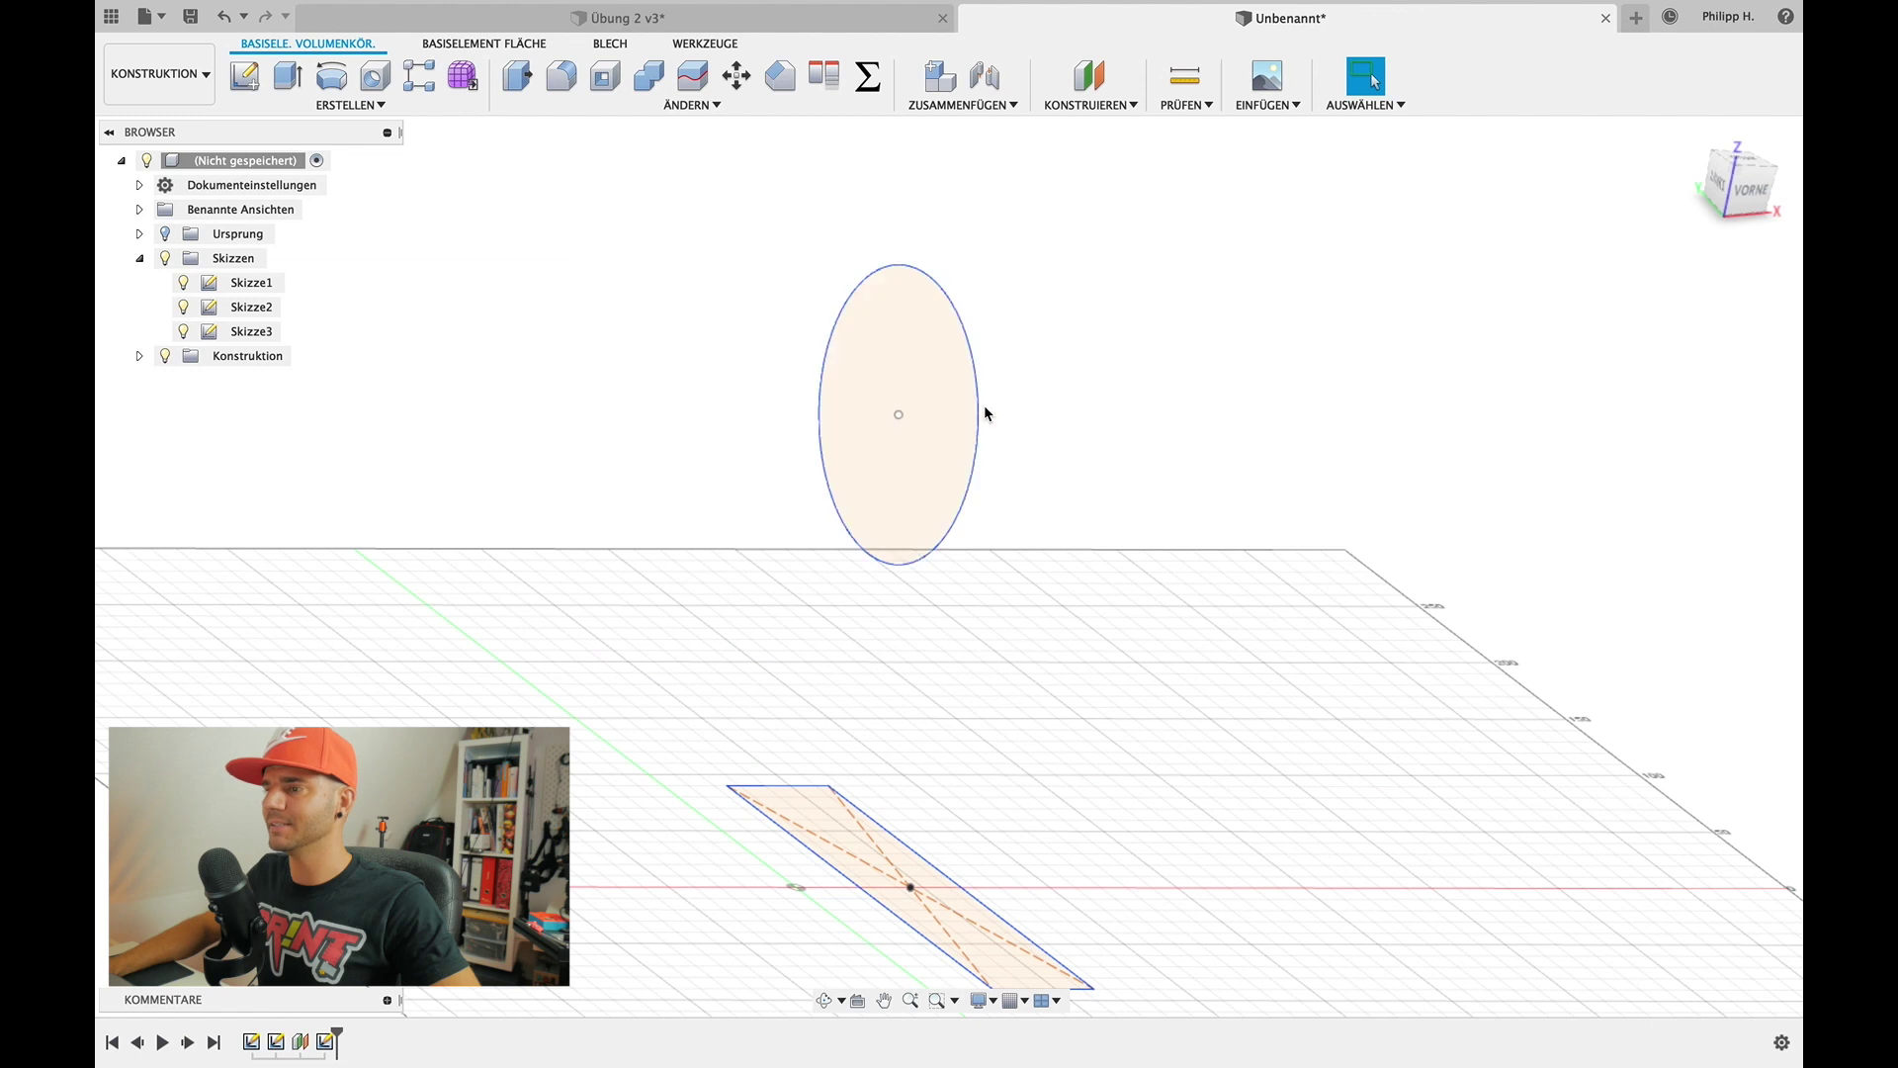
Extrude the circle profile with a −10 mm distance
left_click(937, 371)
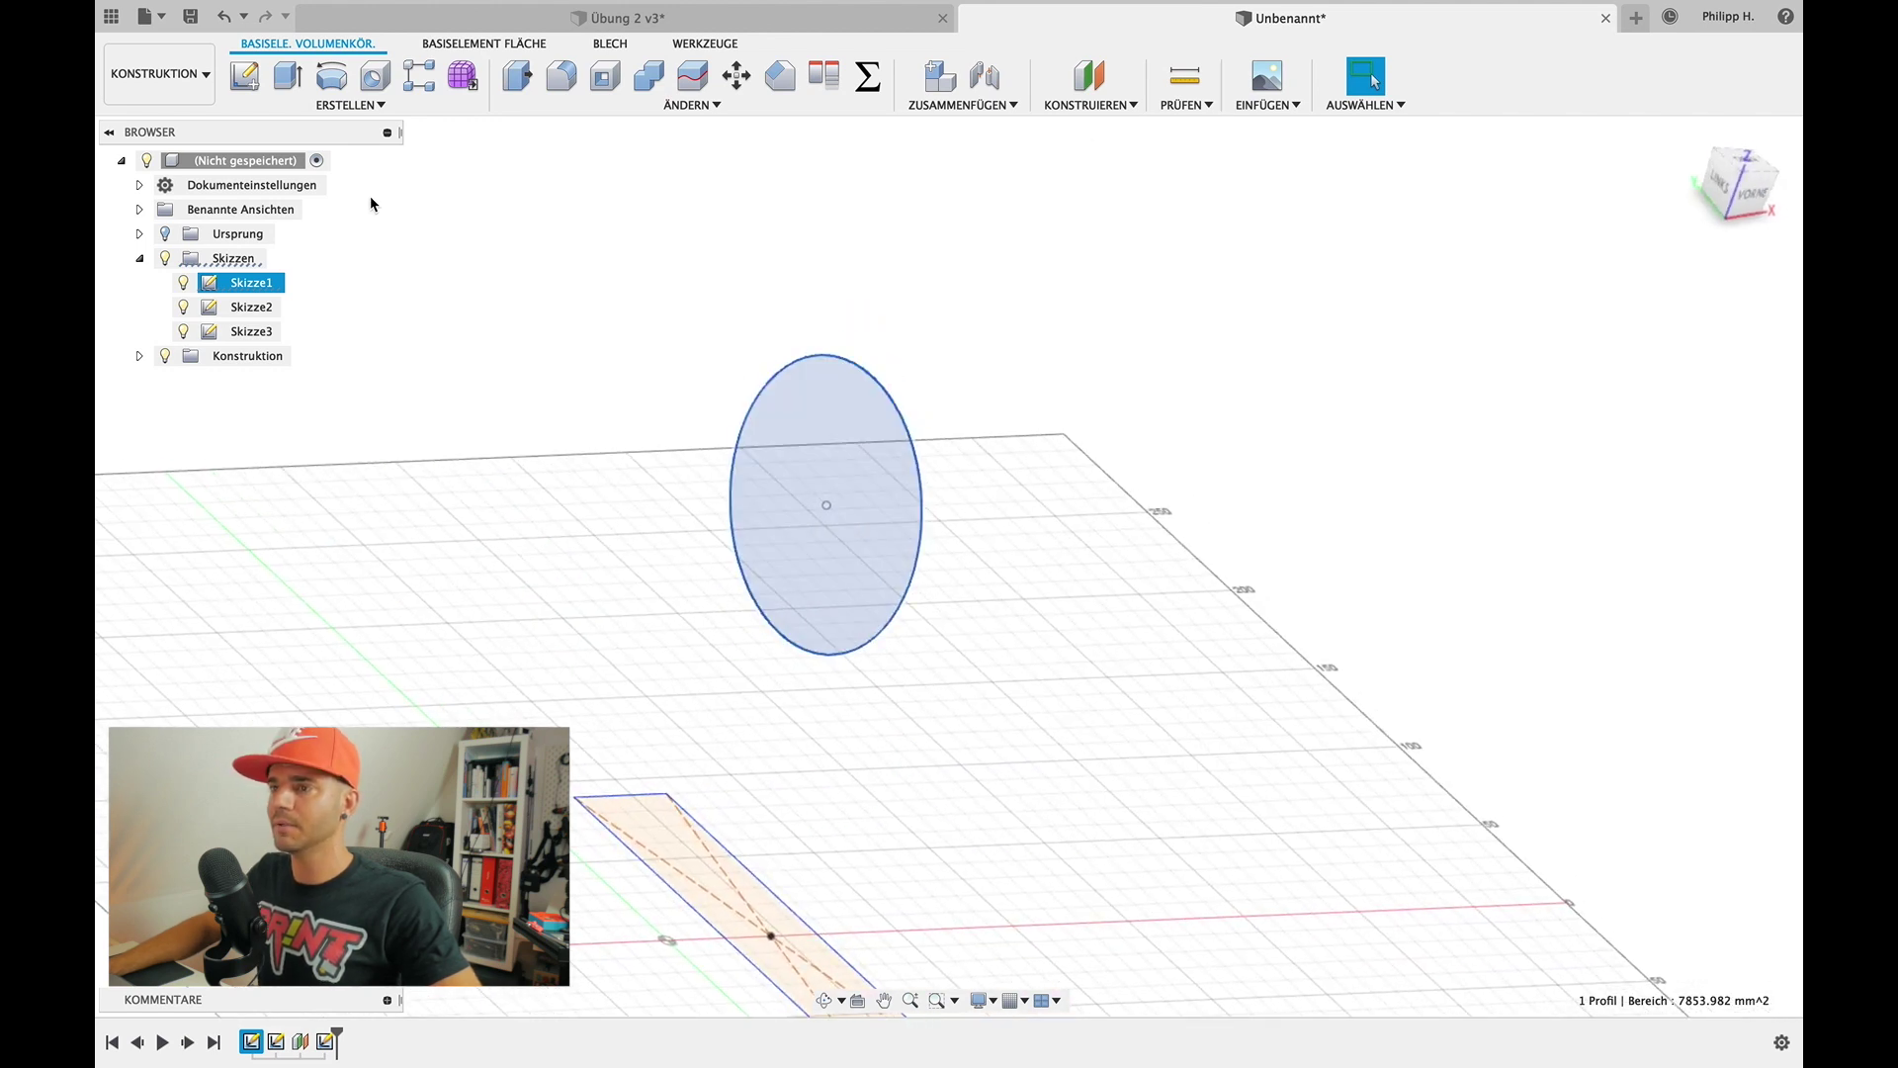
left_click(286, 76)
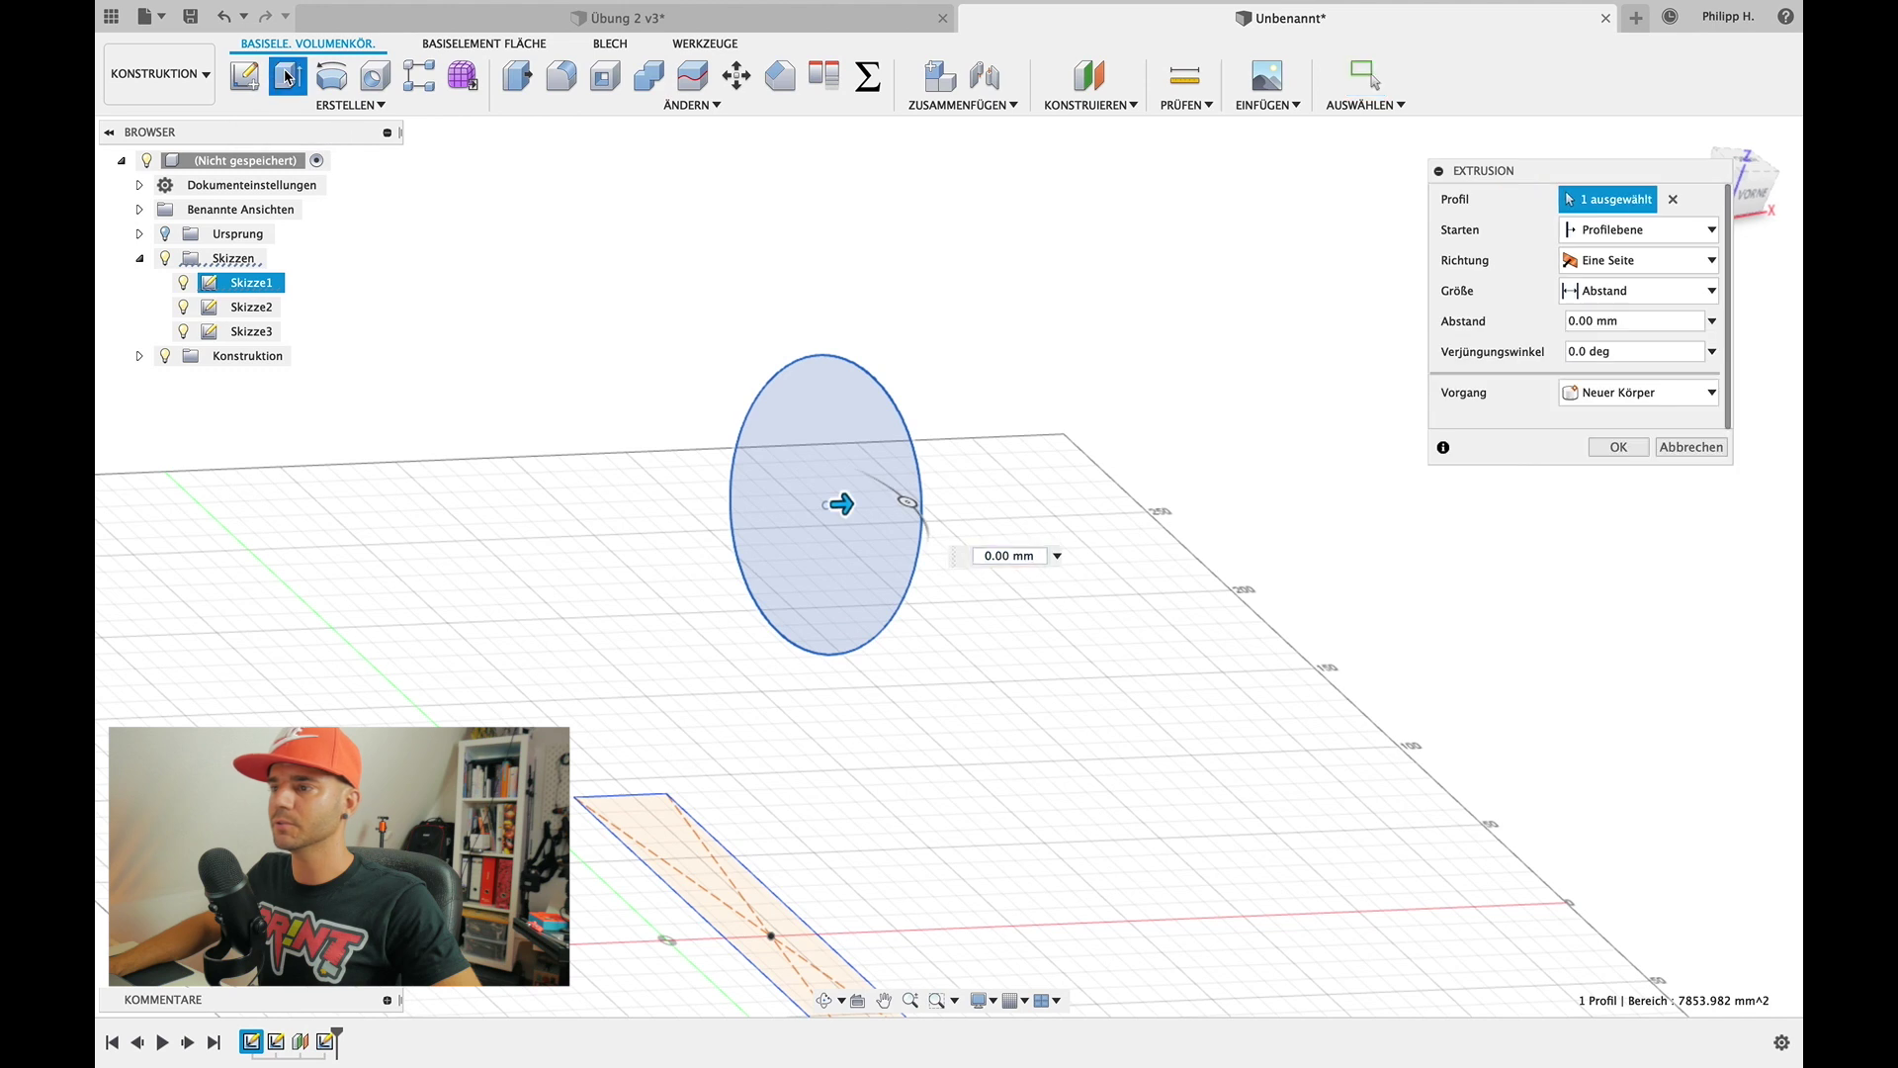
mouse_move(841, 505)
left_mouse_down()
mouse_move(1018, 491)
mouse_move(675, 504)
left_mouse_up()
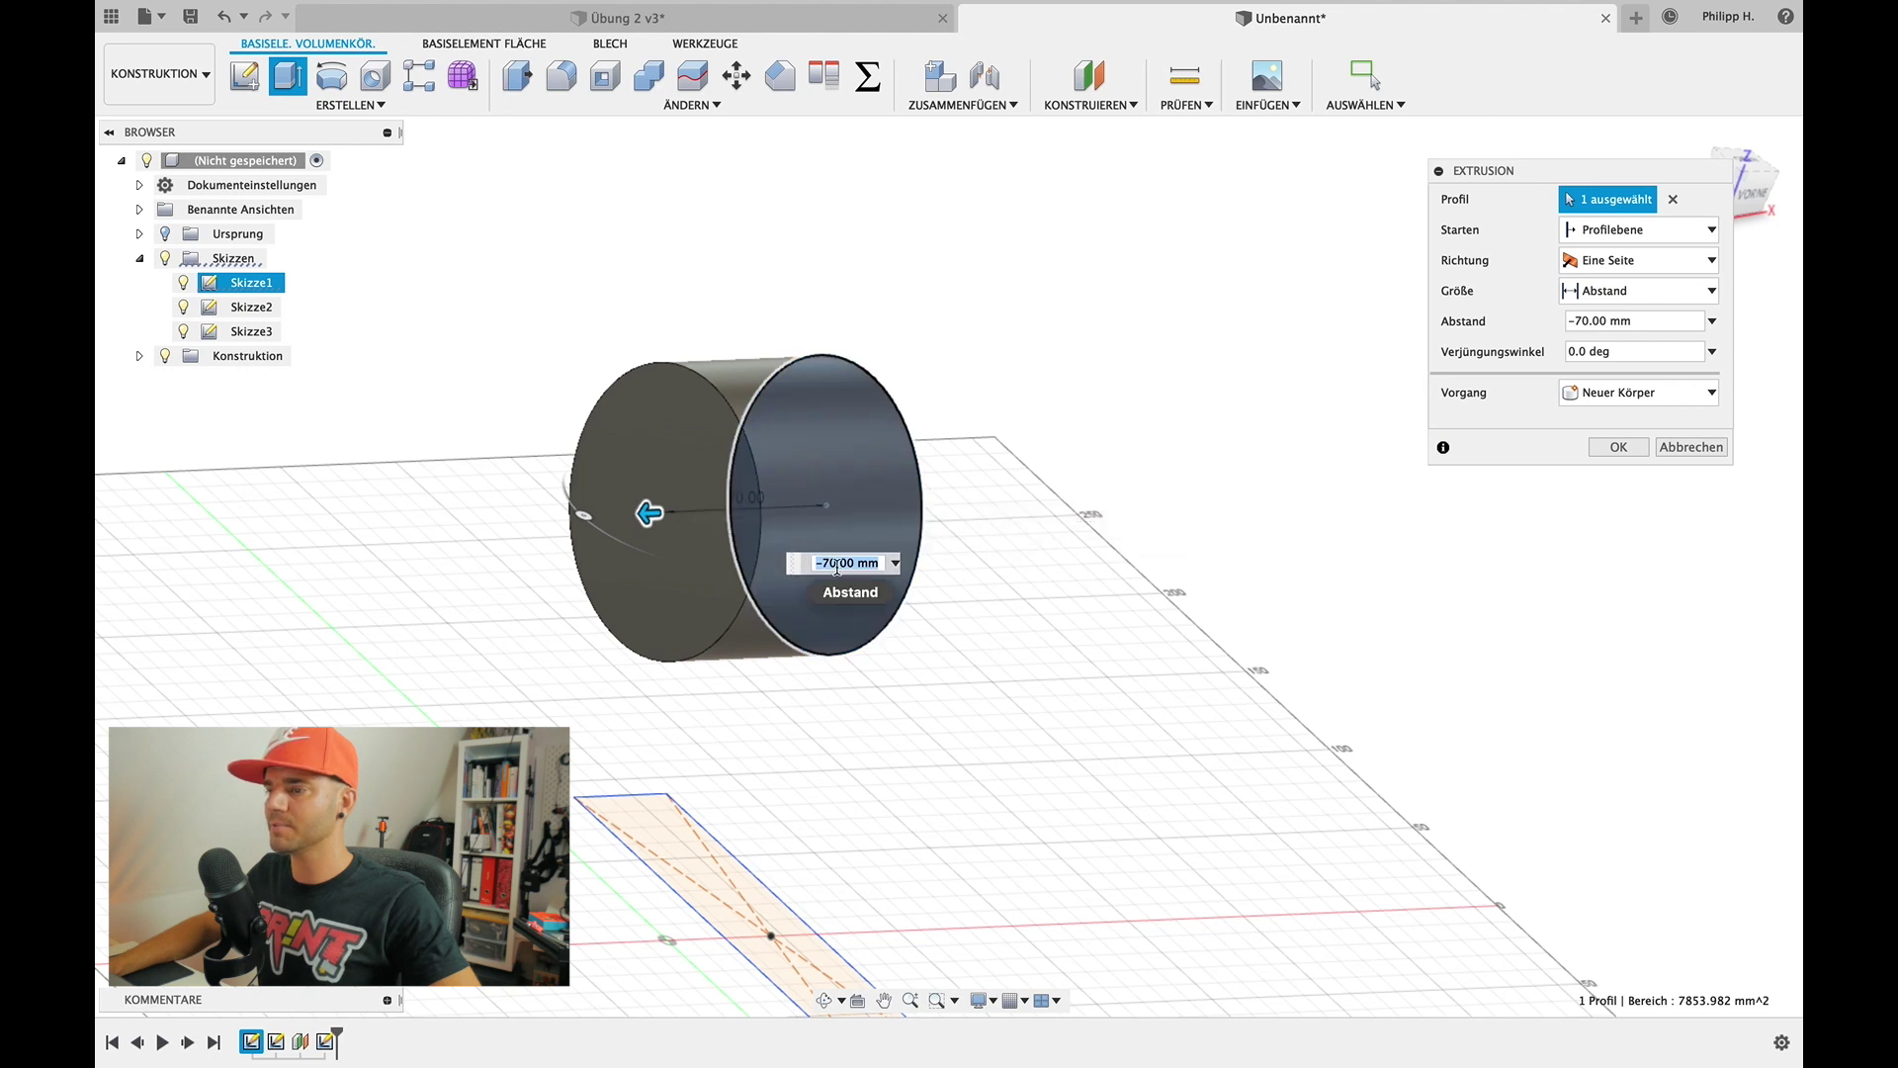
type("-5")
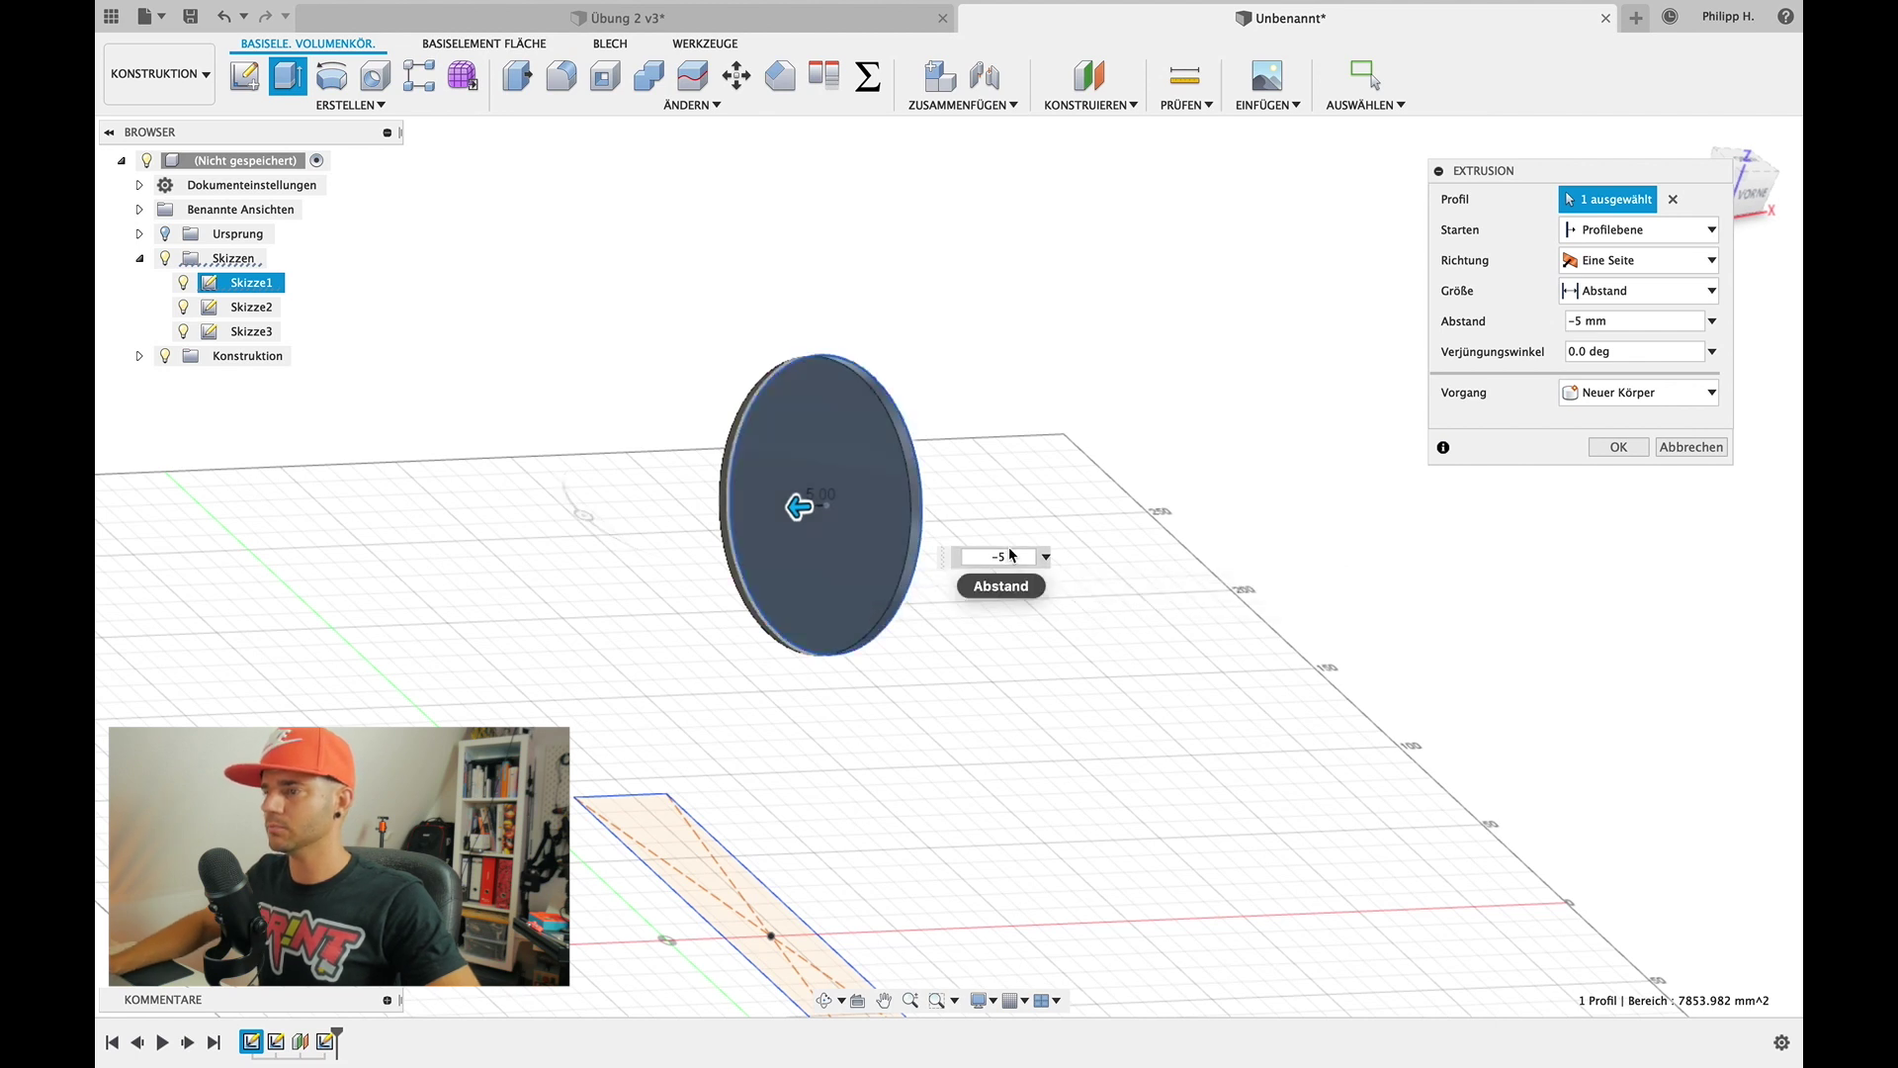
scroll(1093, 402, "left", 3, "shift")
scroll(1093, 401, "left", 3, "shift")
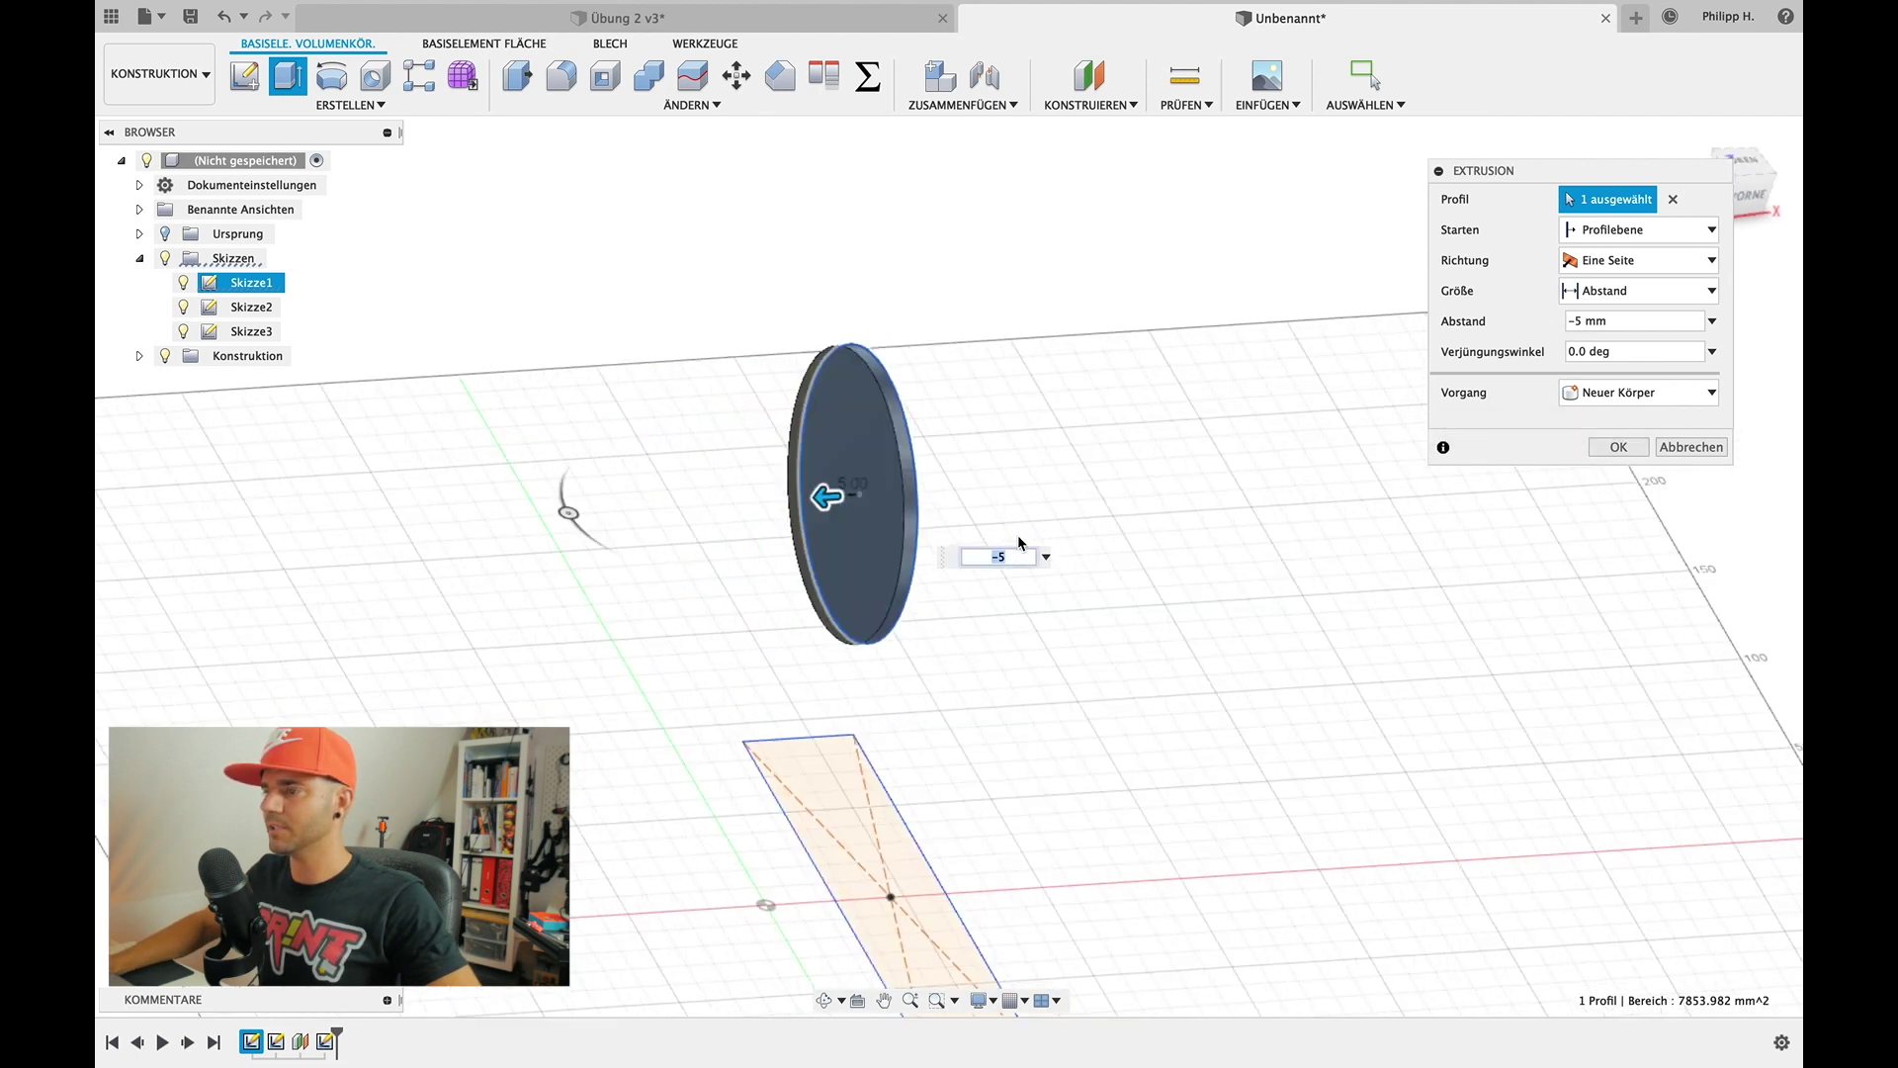
key("BackSpace")
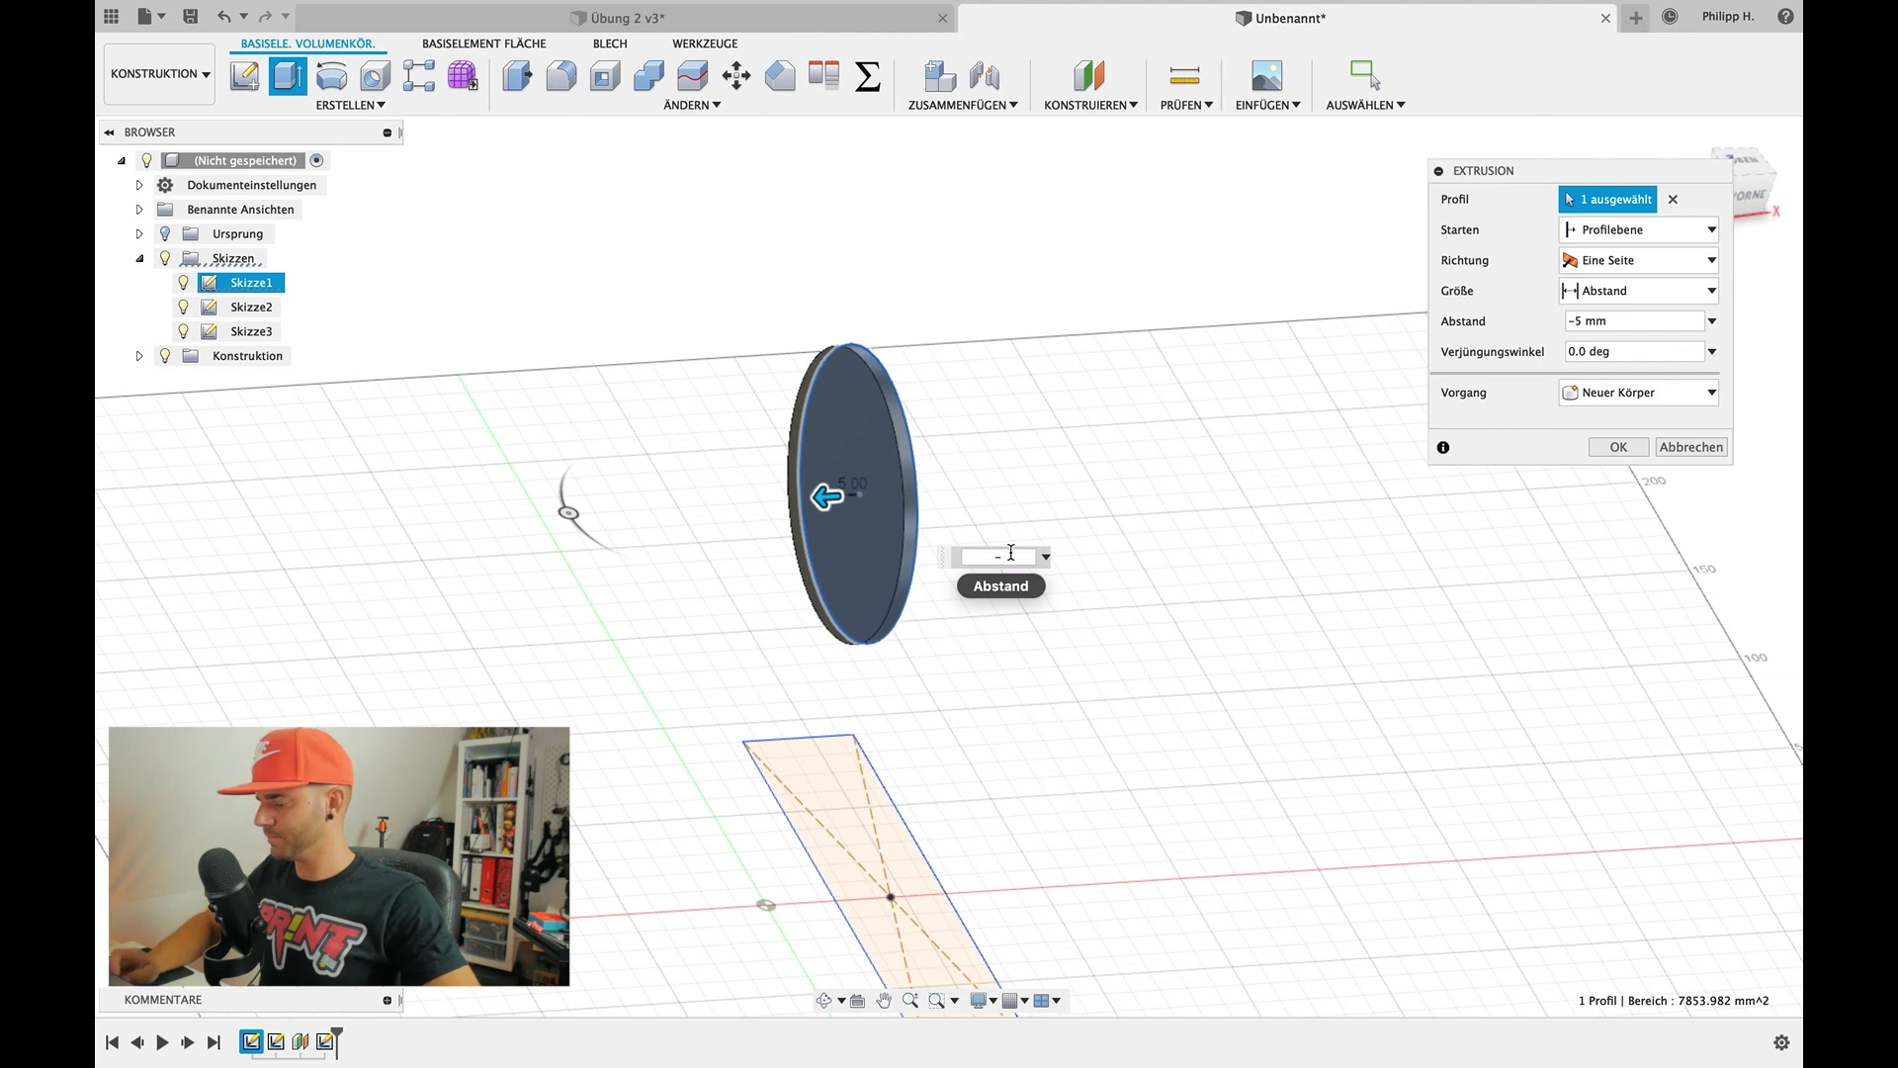
type("10")
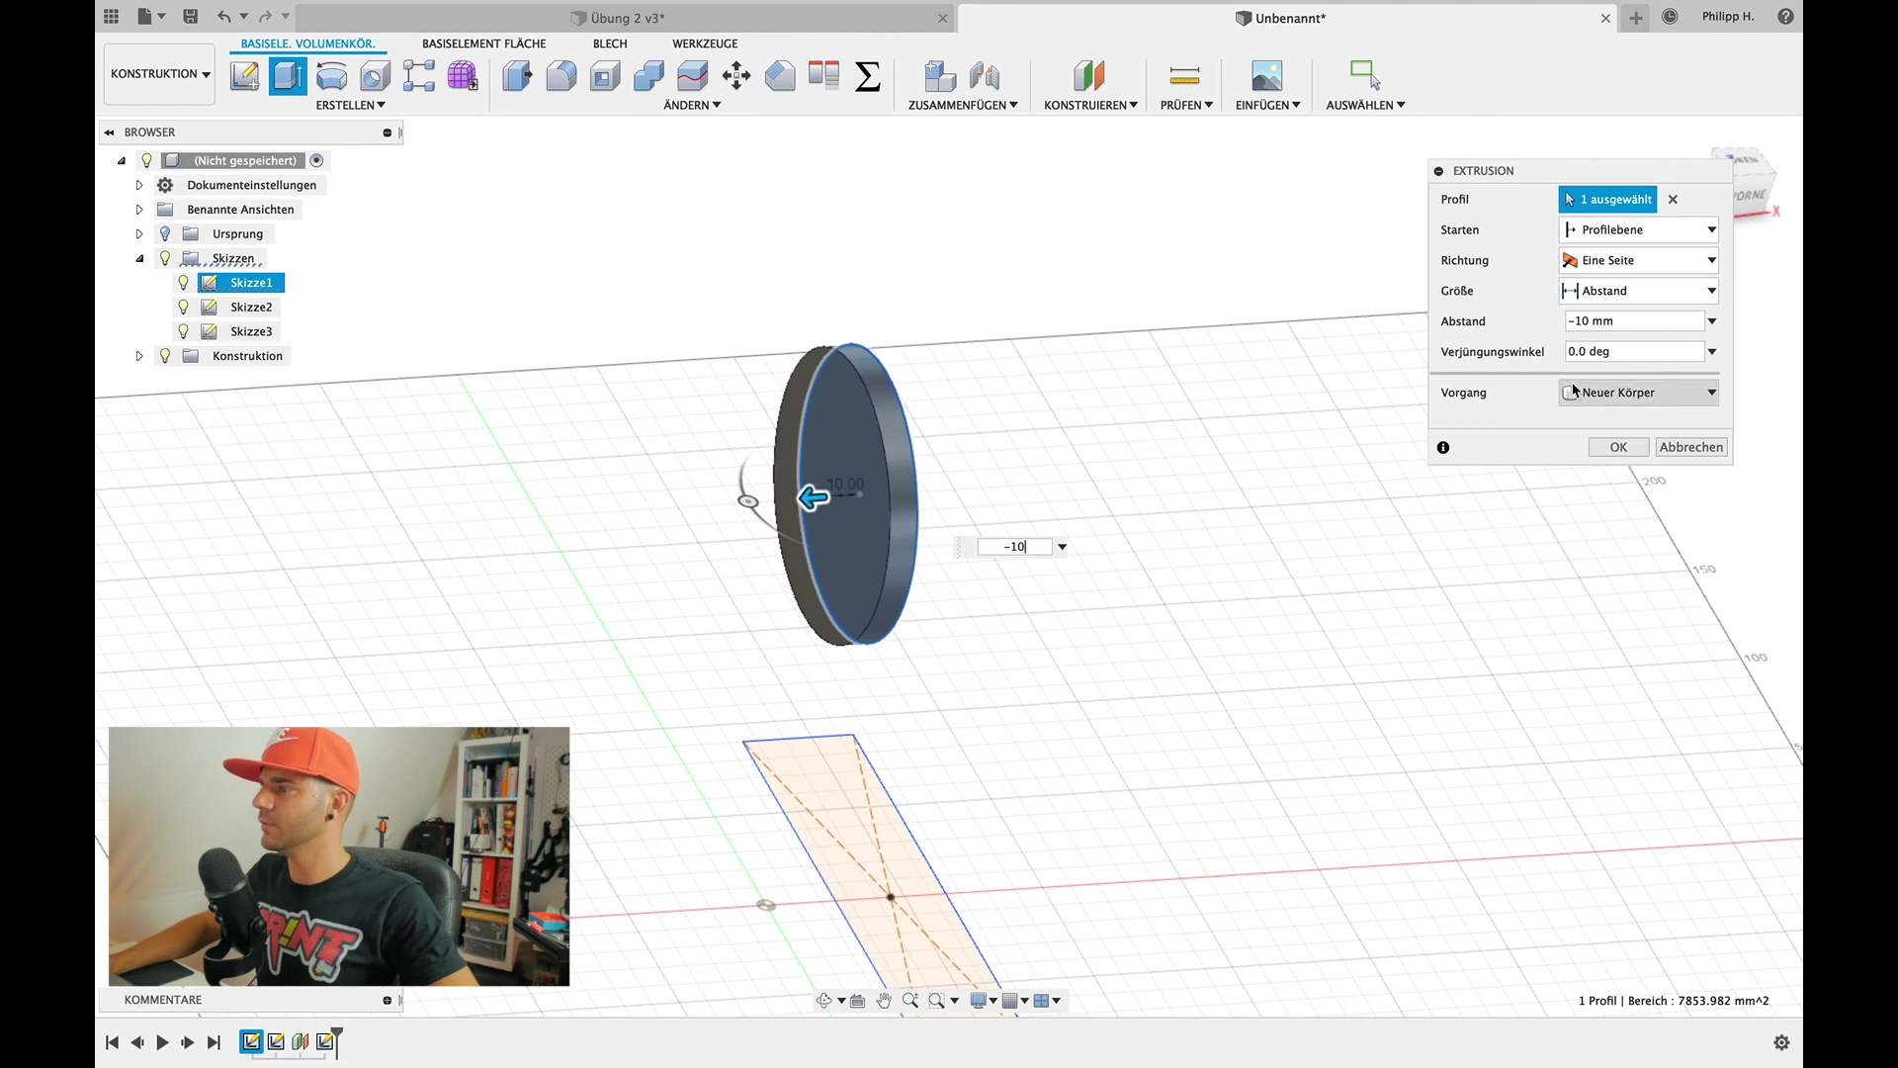
Try a two-sided extrusion, revert to one side, and confirm the 10 mm disc
left_click(1649, 261)
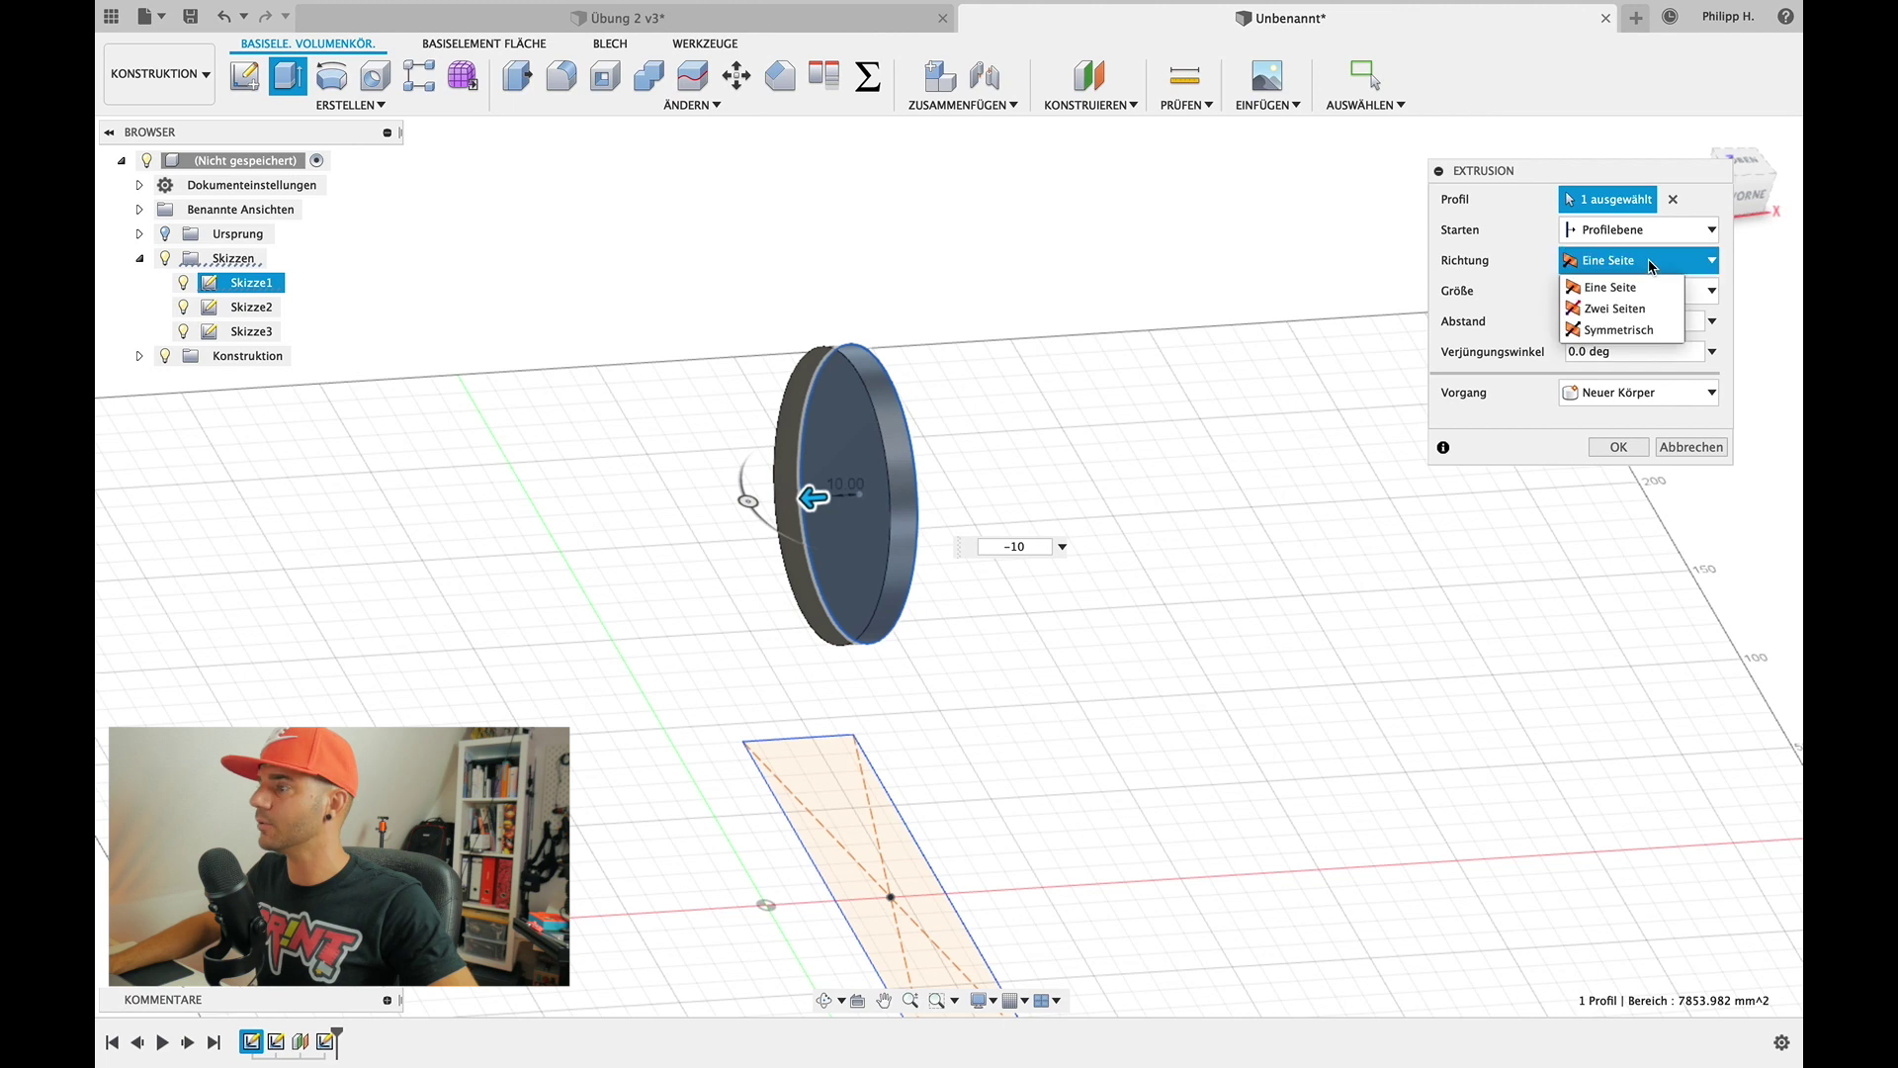
left_click(1612, 315)
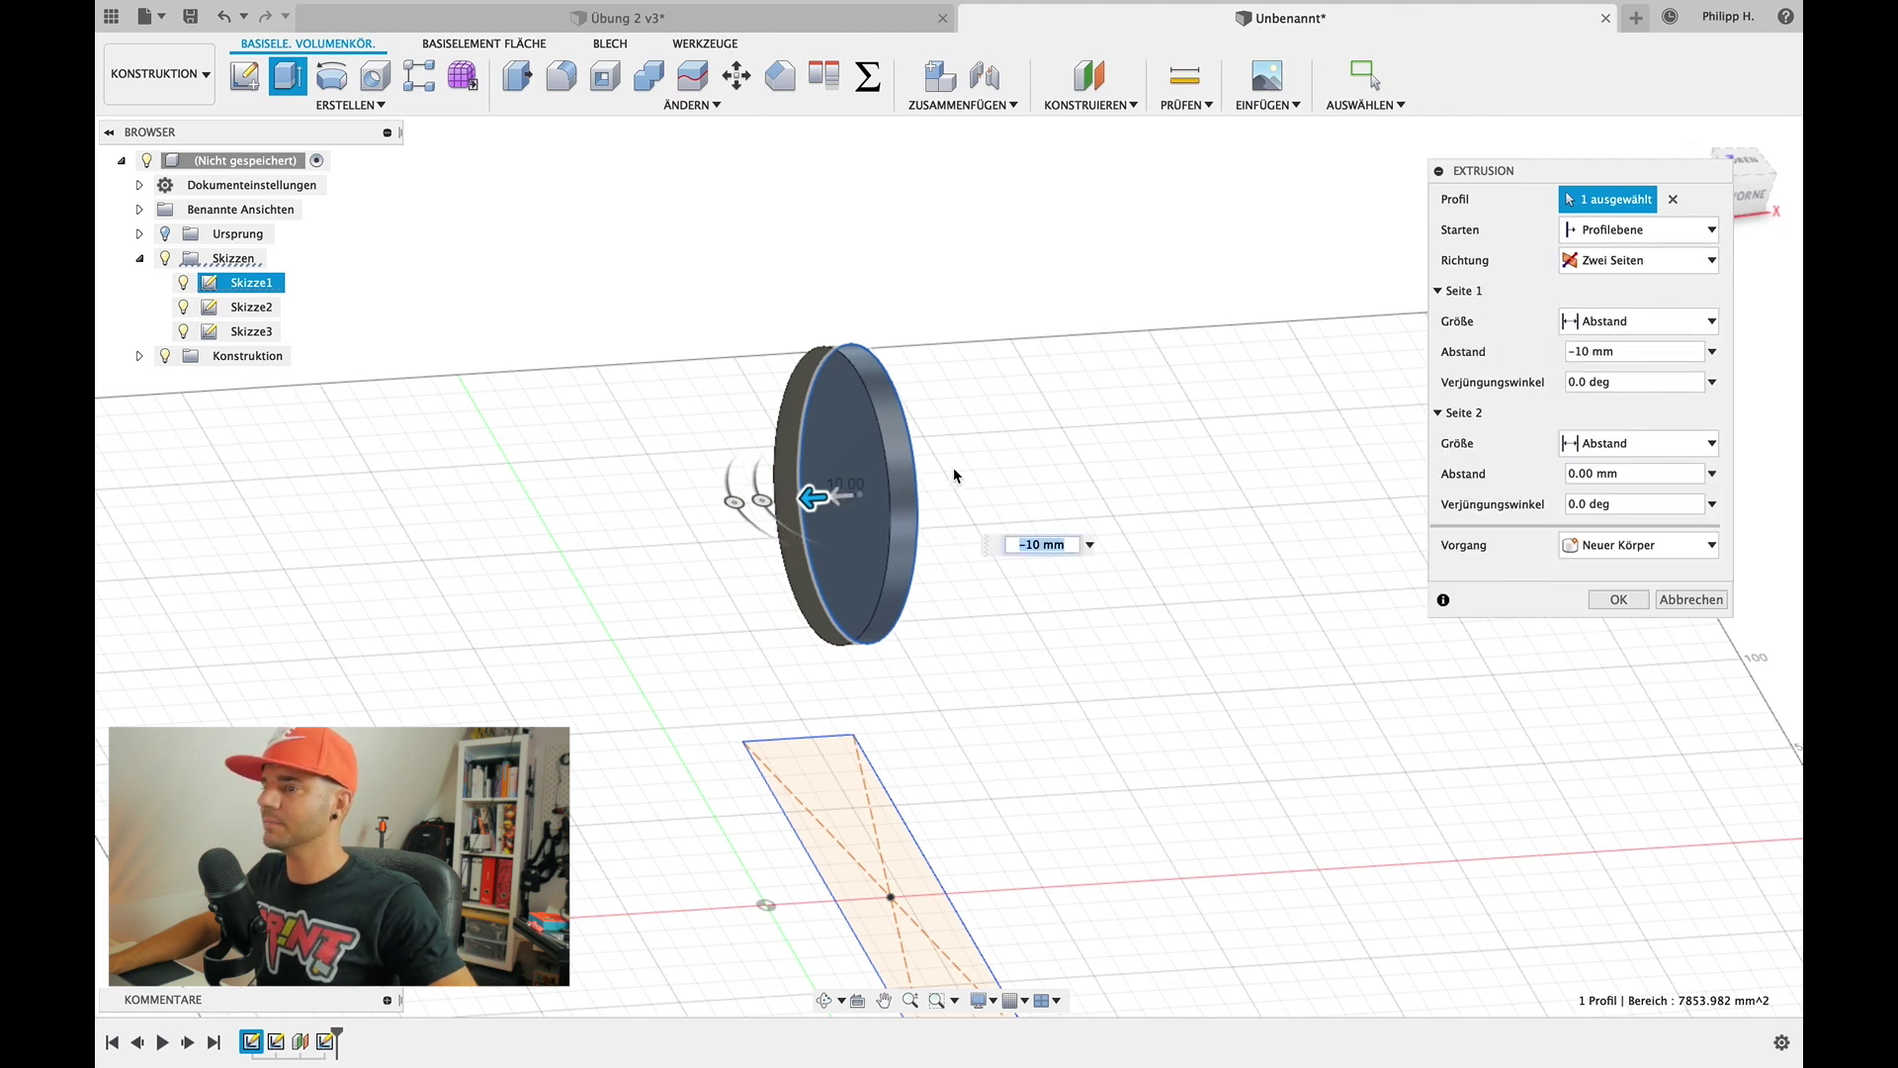
left_click_drag(845, 496, 958, 473)
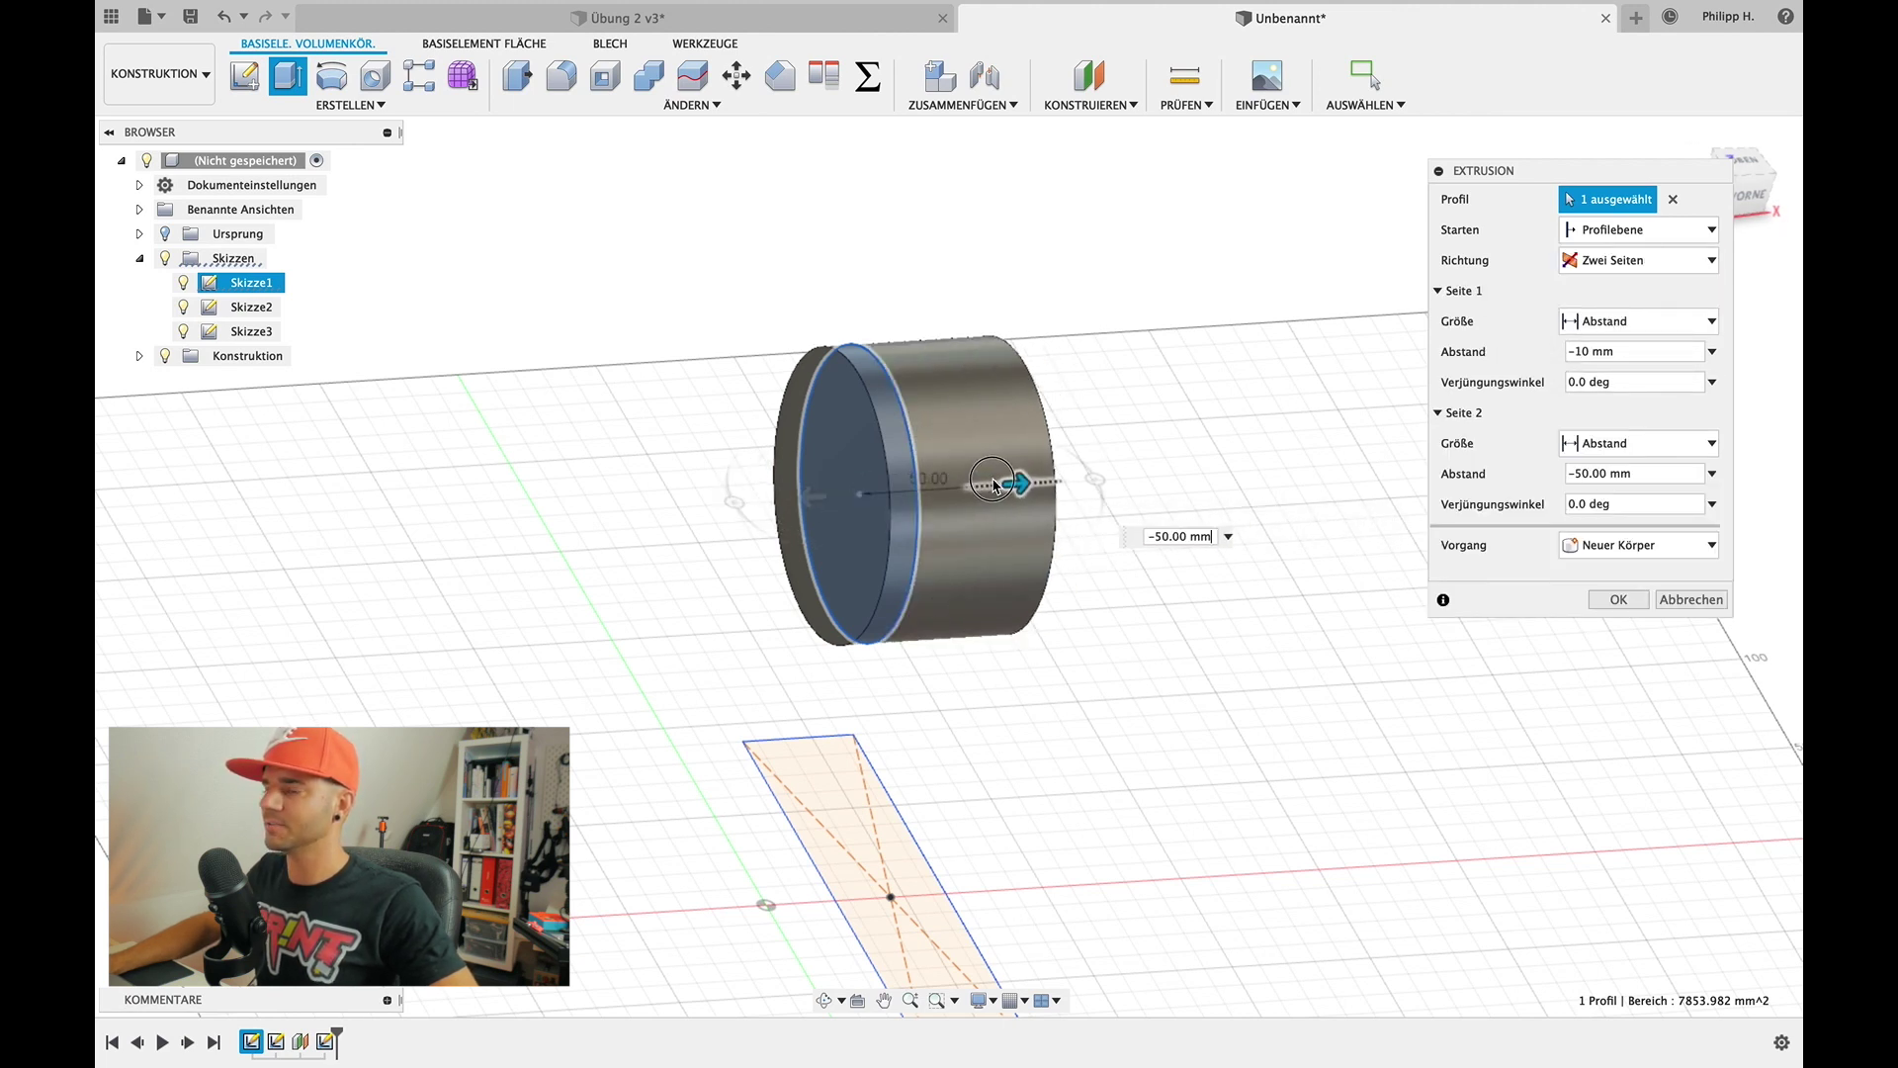
type("-40")
left_click(1641, 260)
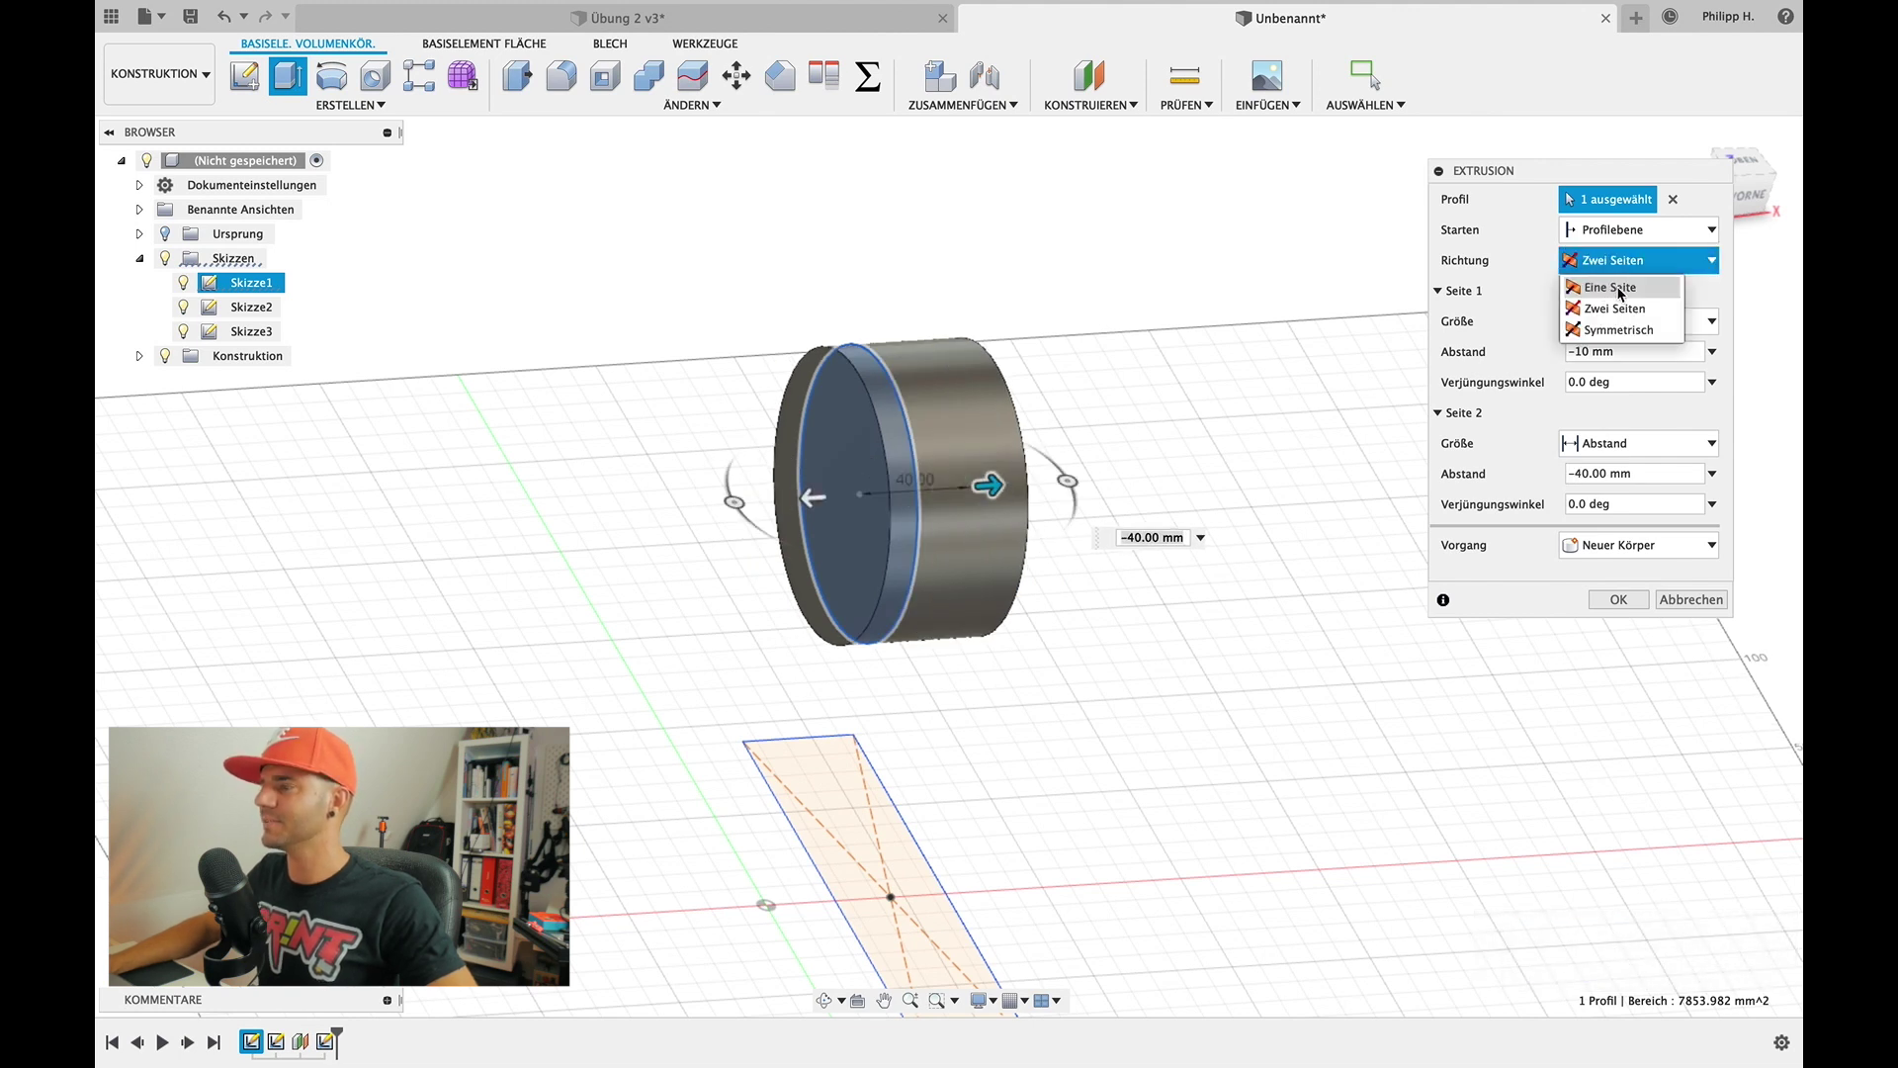
left_click(1620, 288)
left_click(1615, 446)
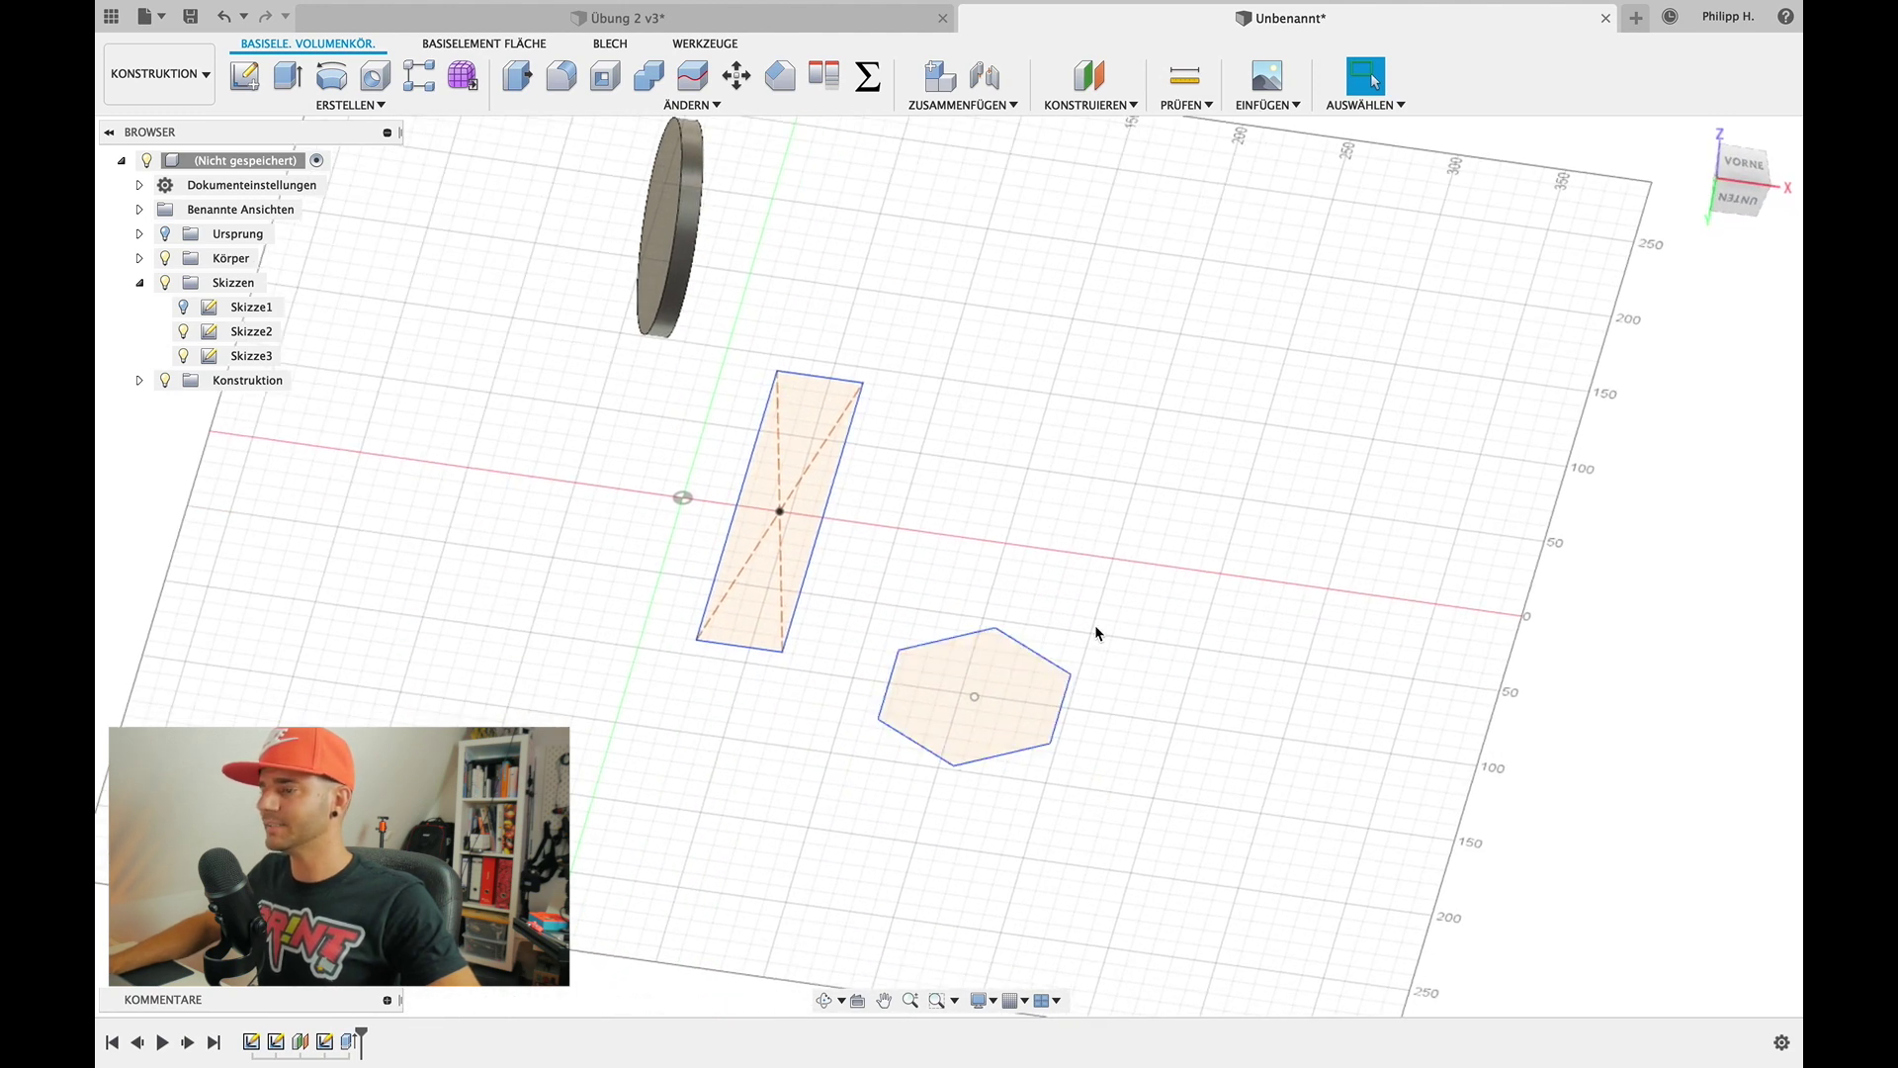
Extrude the hexagon profile 10 mm downward into a solid block
left_click(1004, 657)
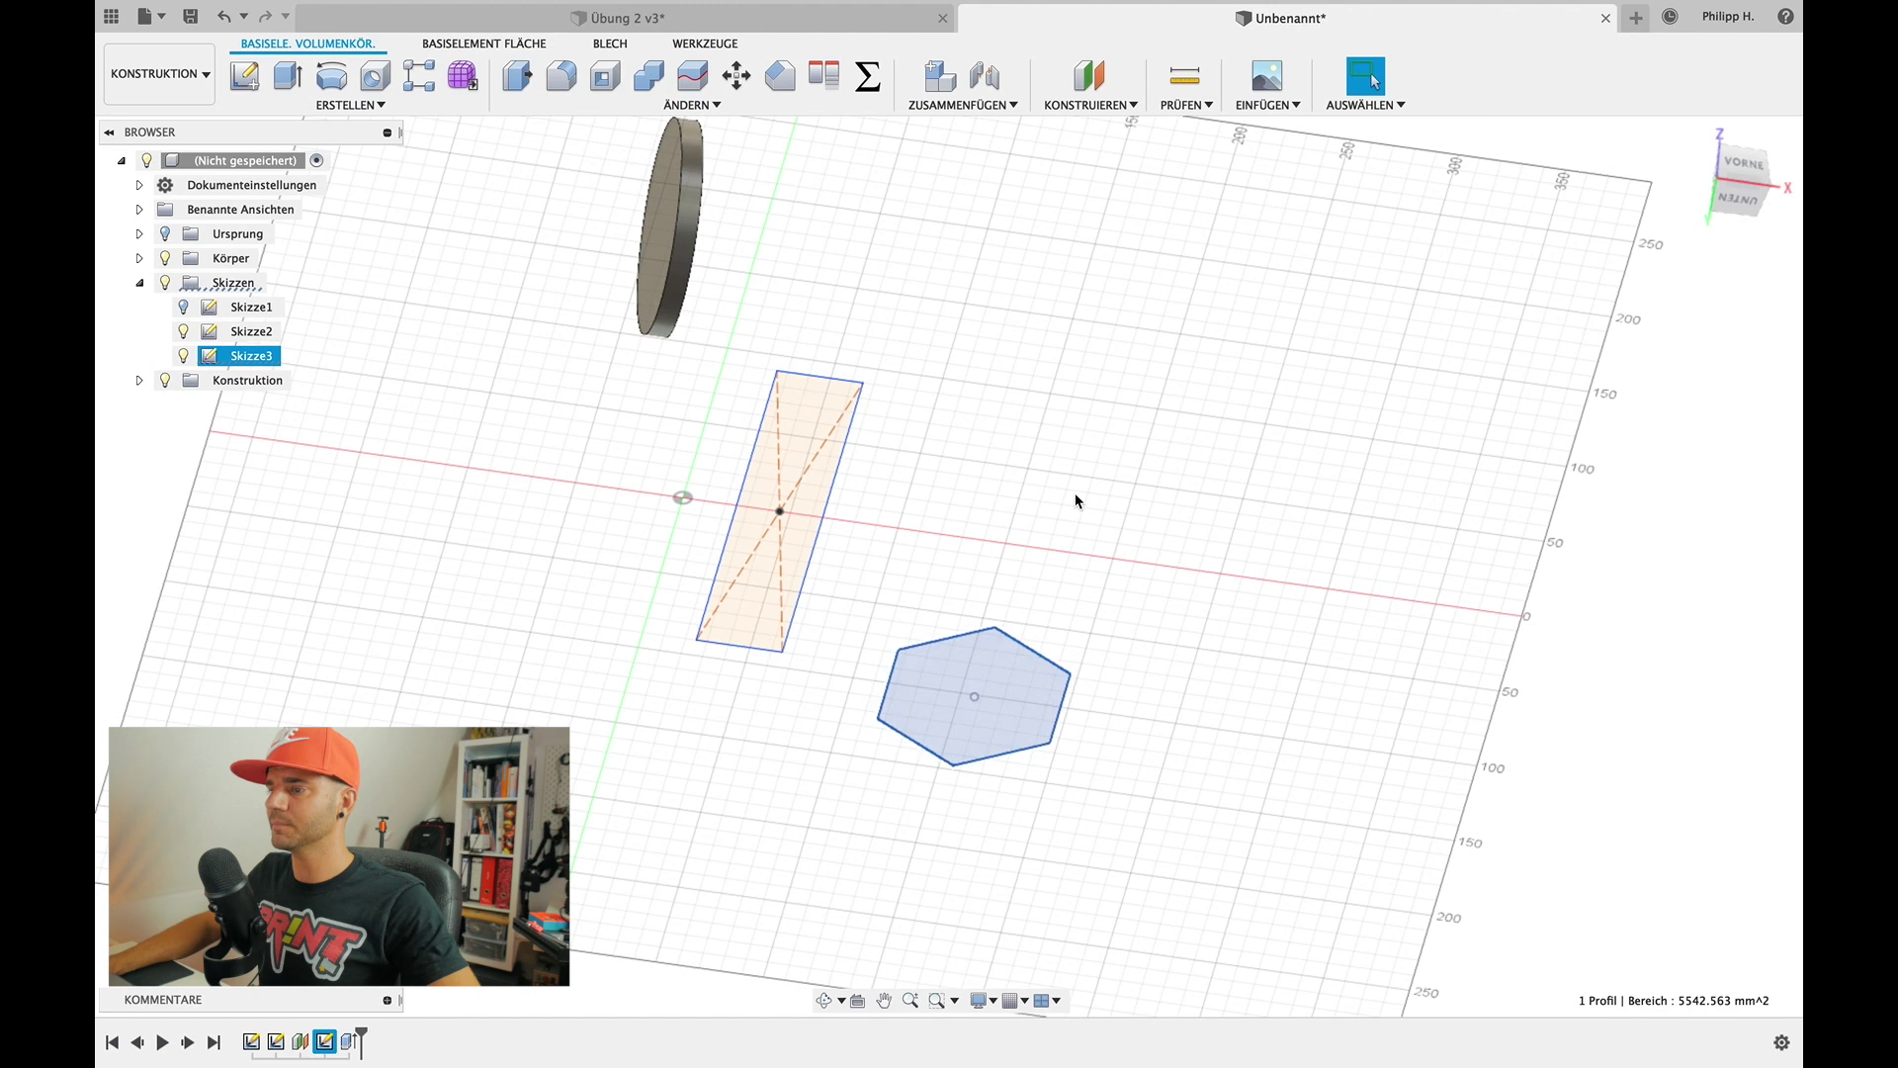
left_click(283, 79)
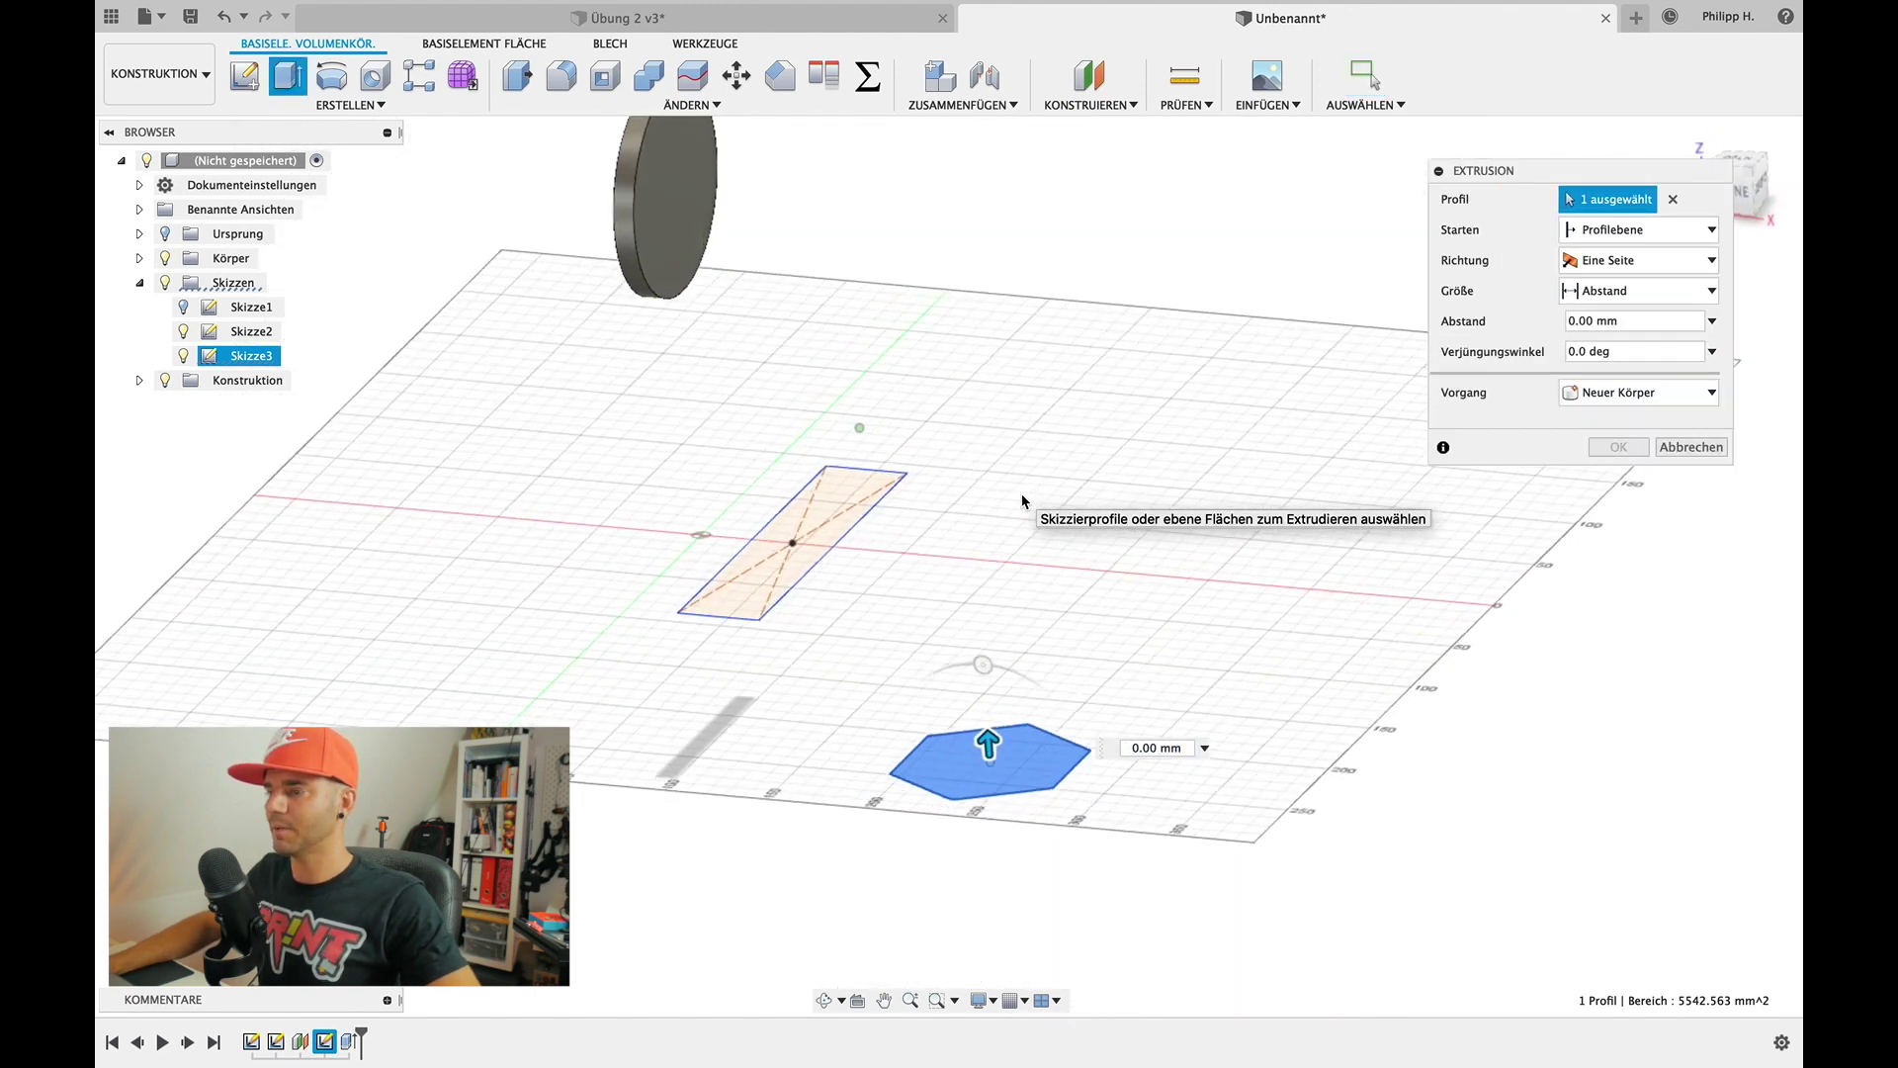
left_click(984, 750)
left_click_drag(983, 746, 991, 798)
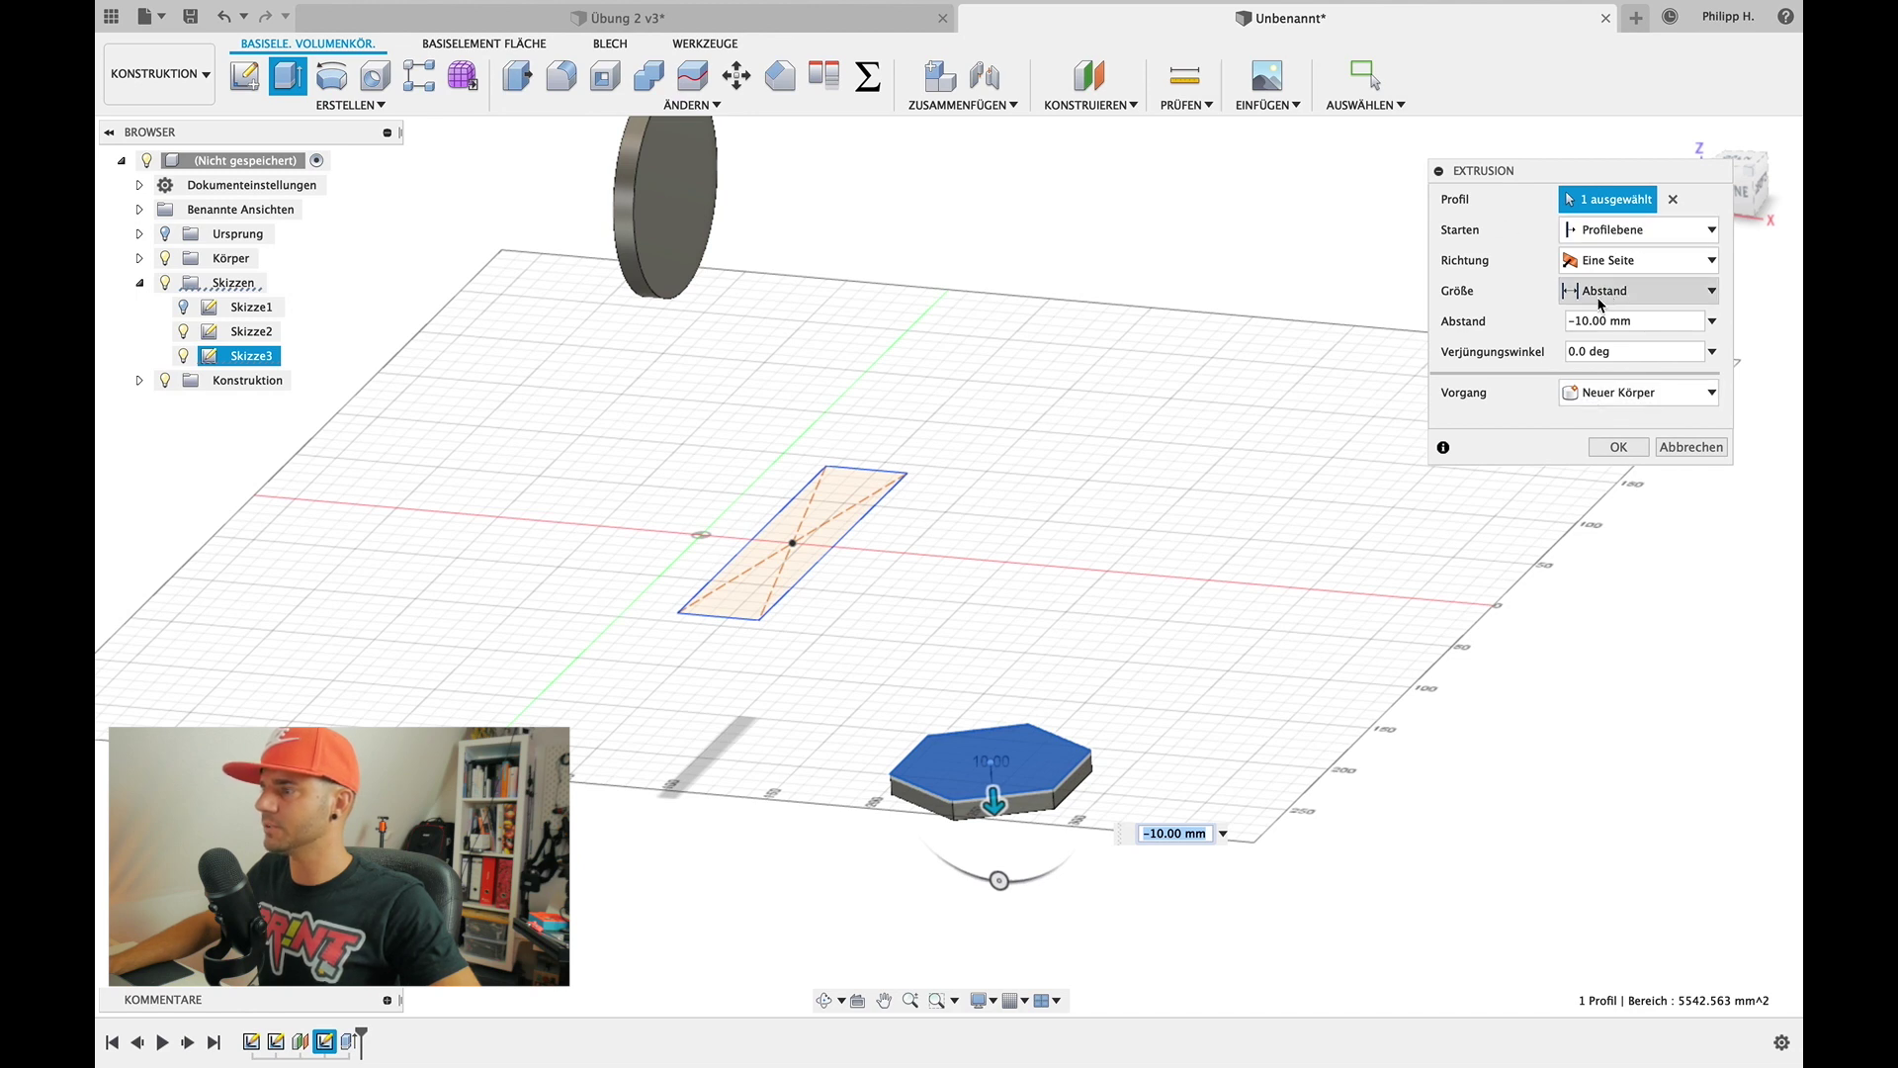
left_click(1611, 448)
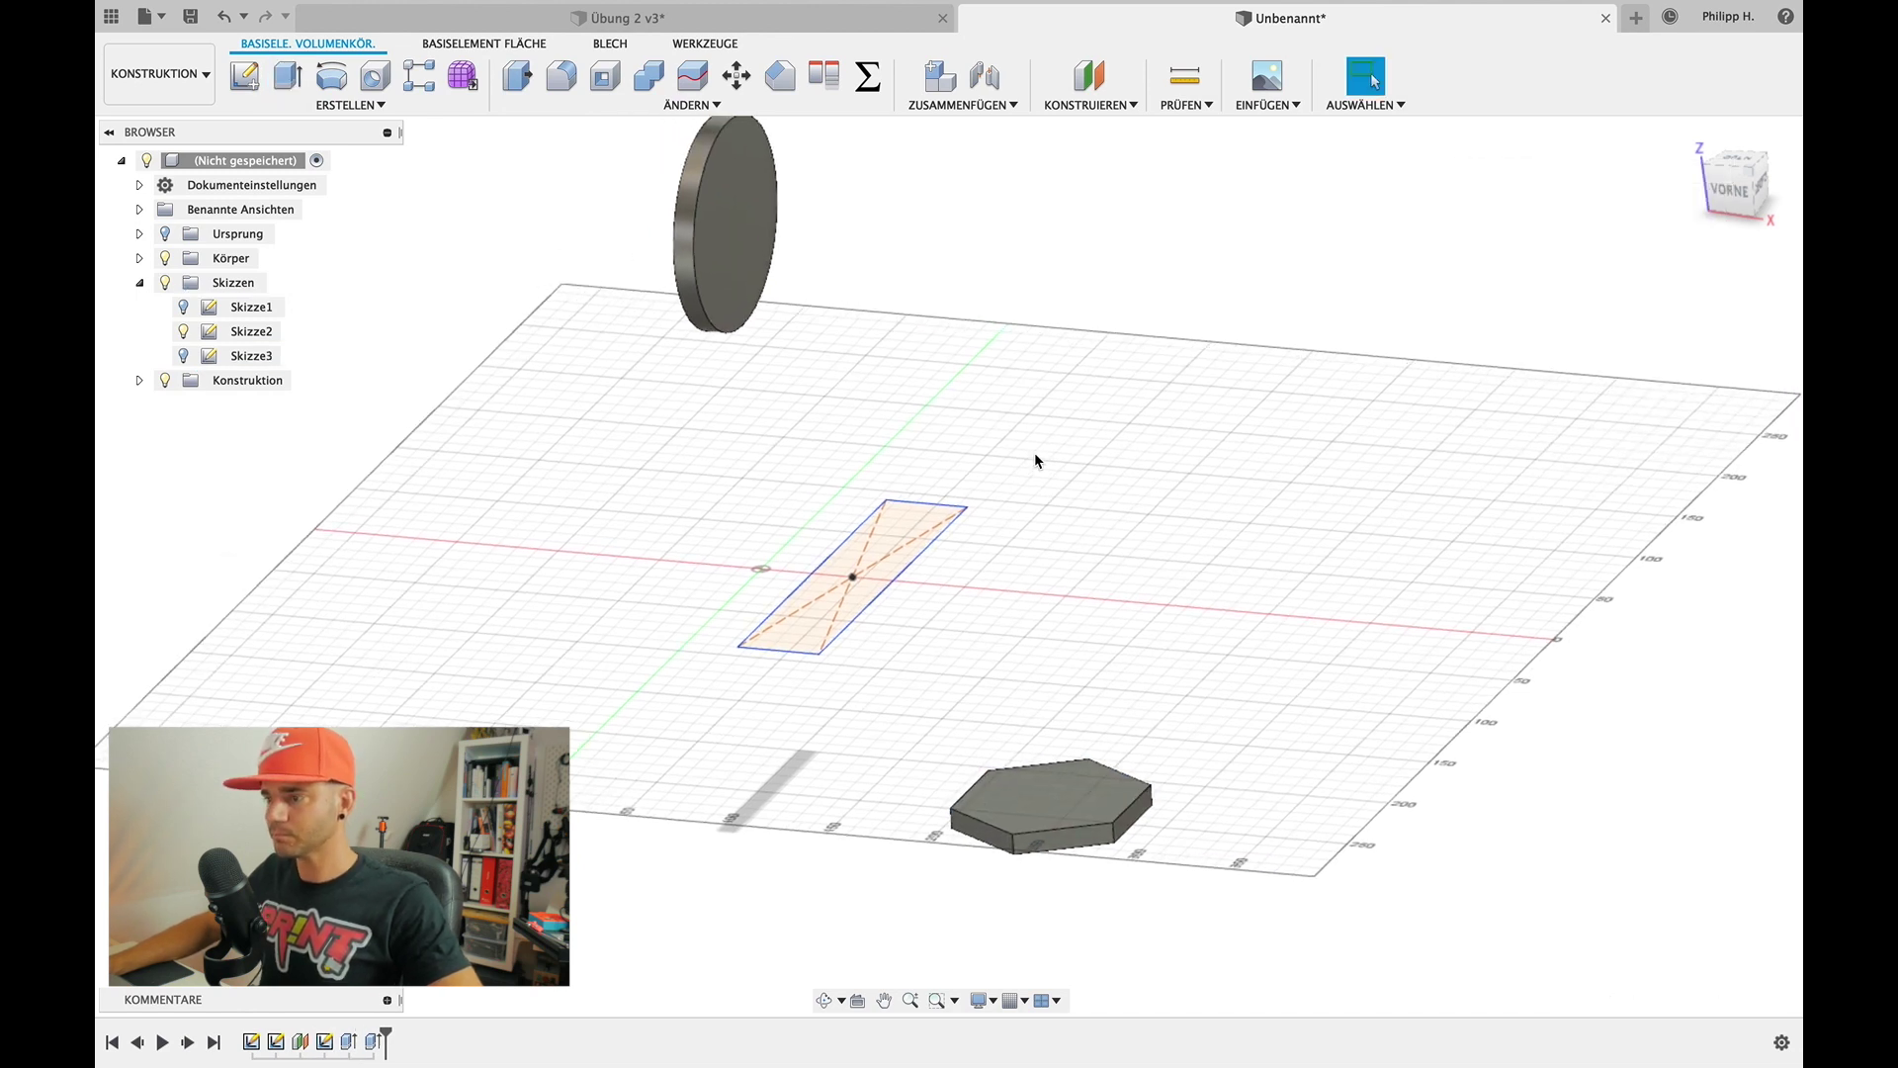
left_click(1038, 553)
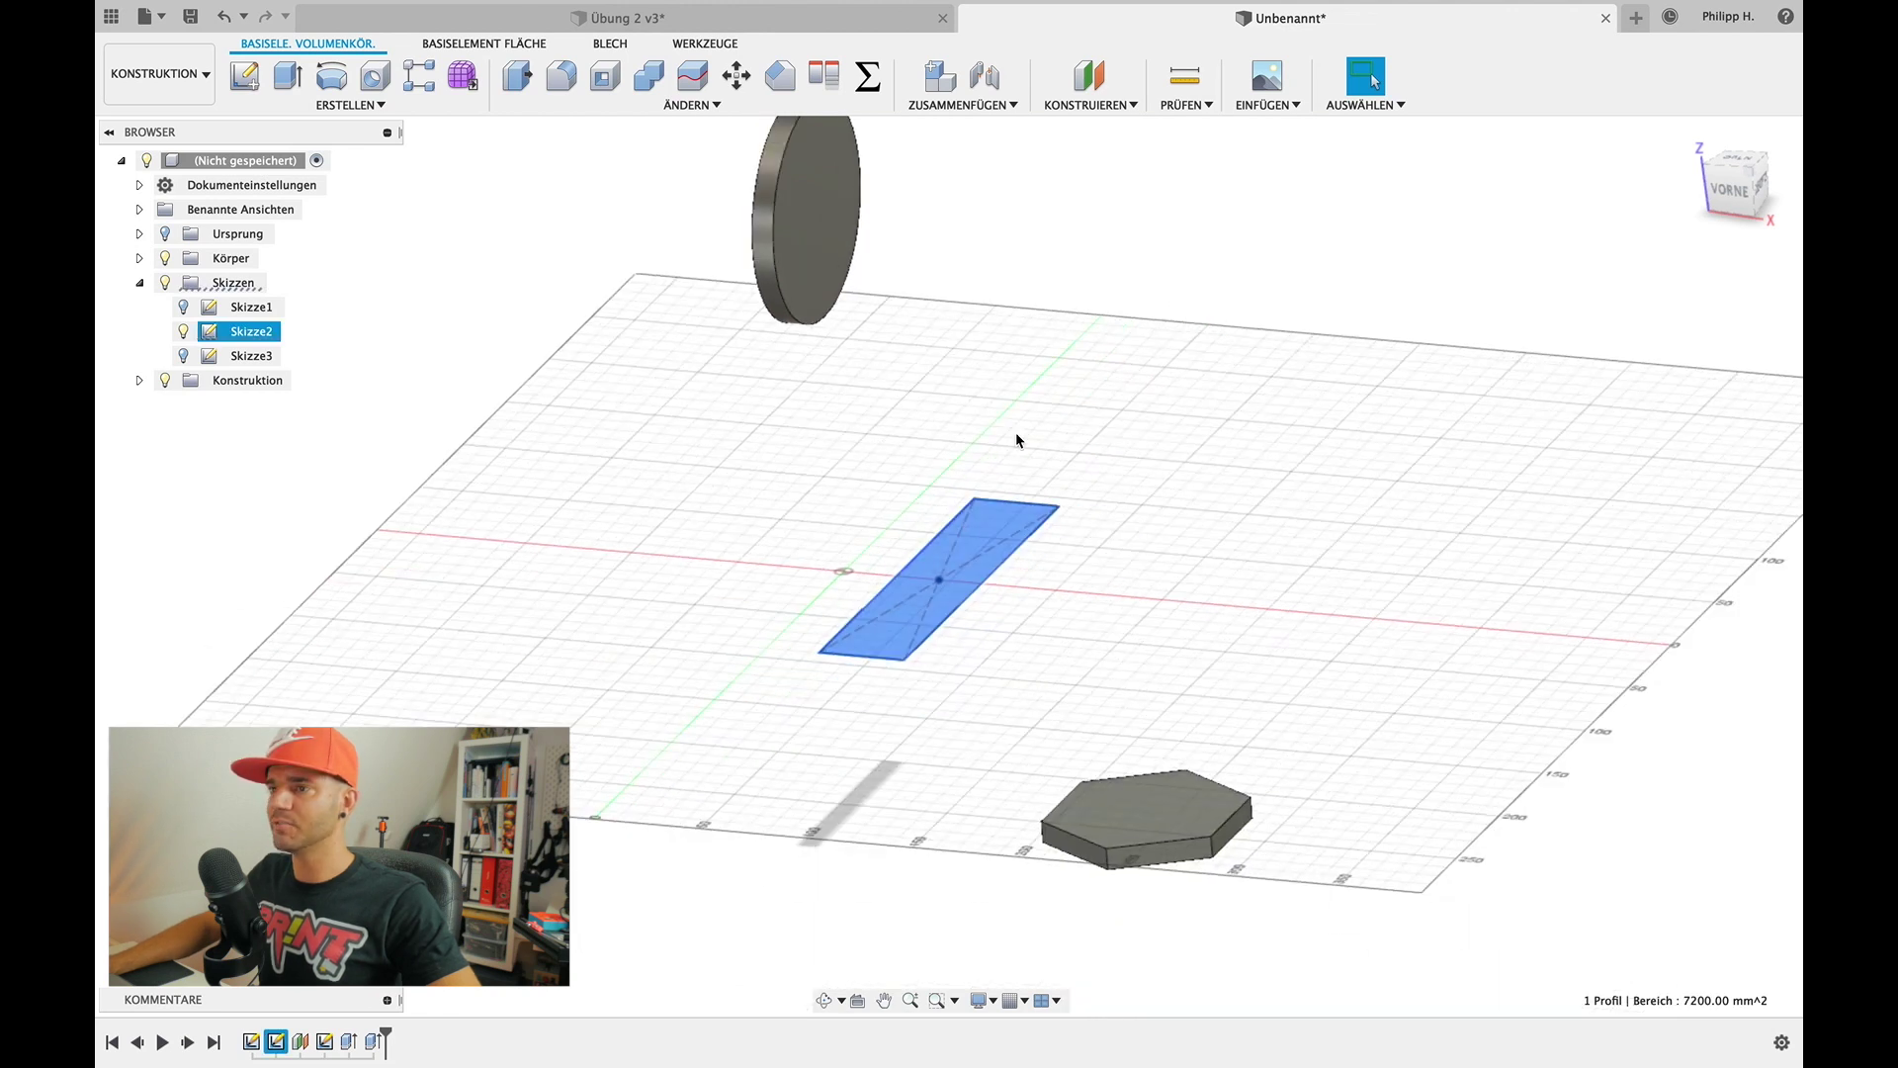
Extrude the 40 × 180 mm rectangle 10 mm into a solid bar
left_click(284, 78)
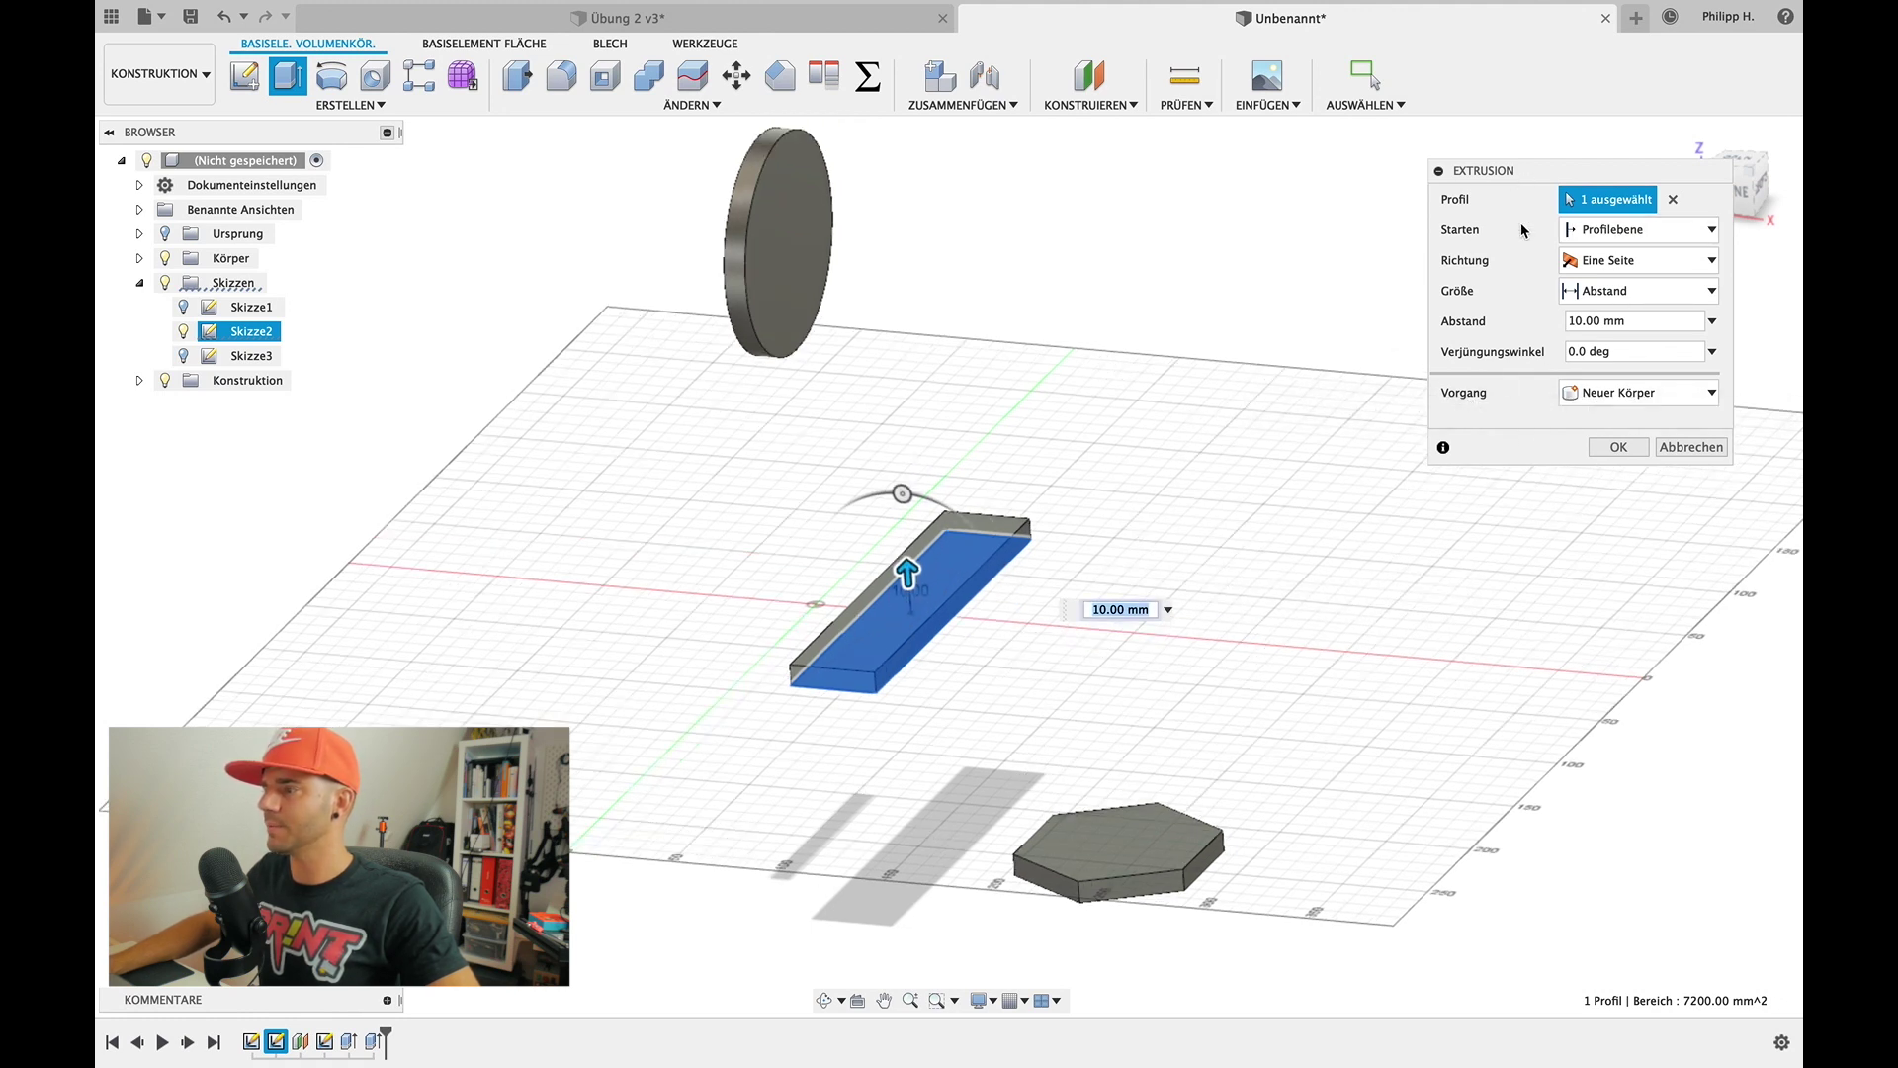
left_click(1615, 447)
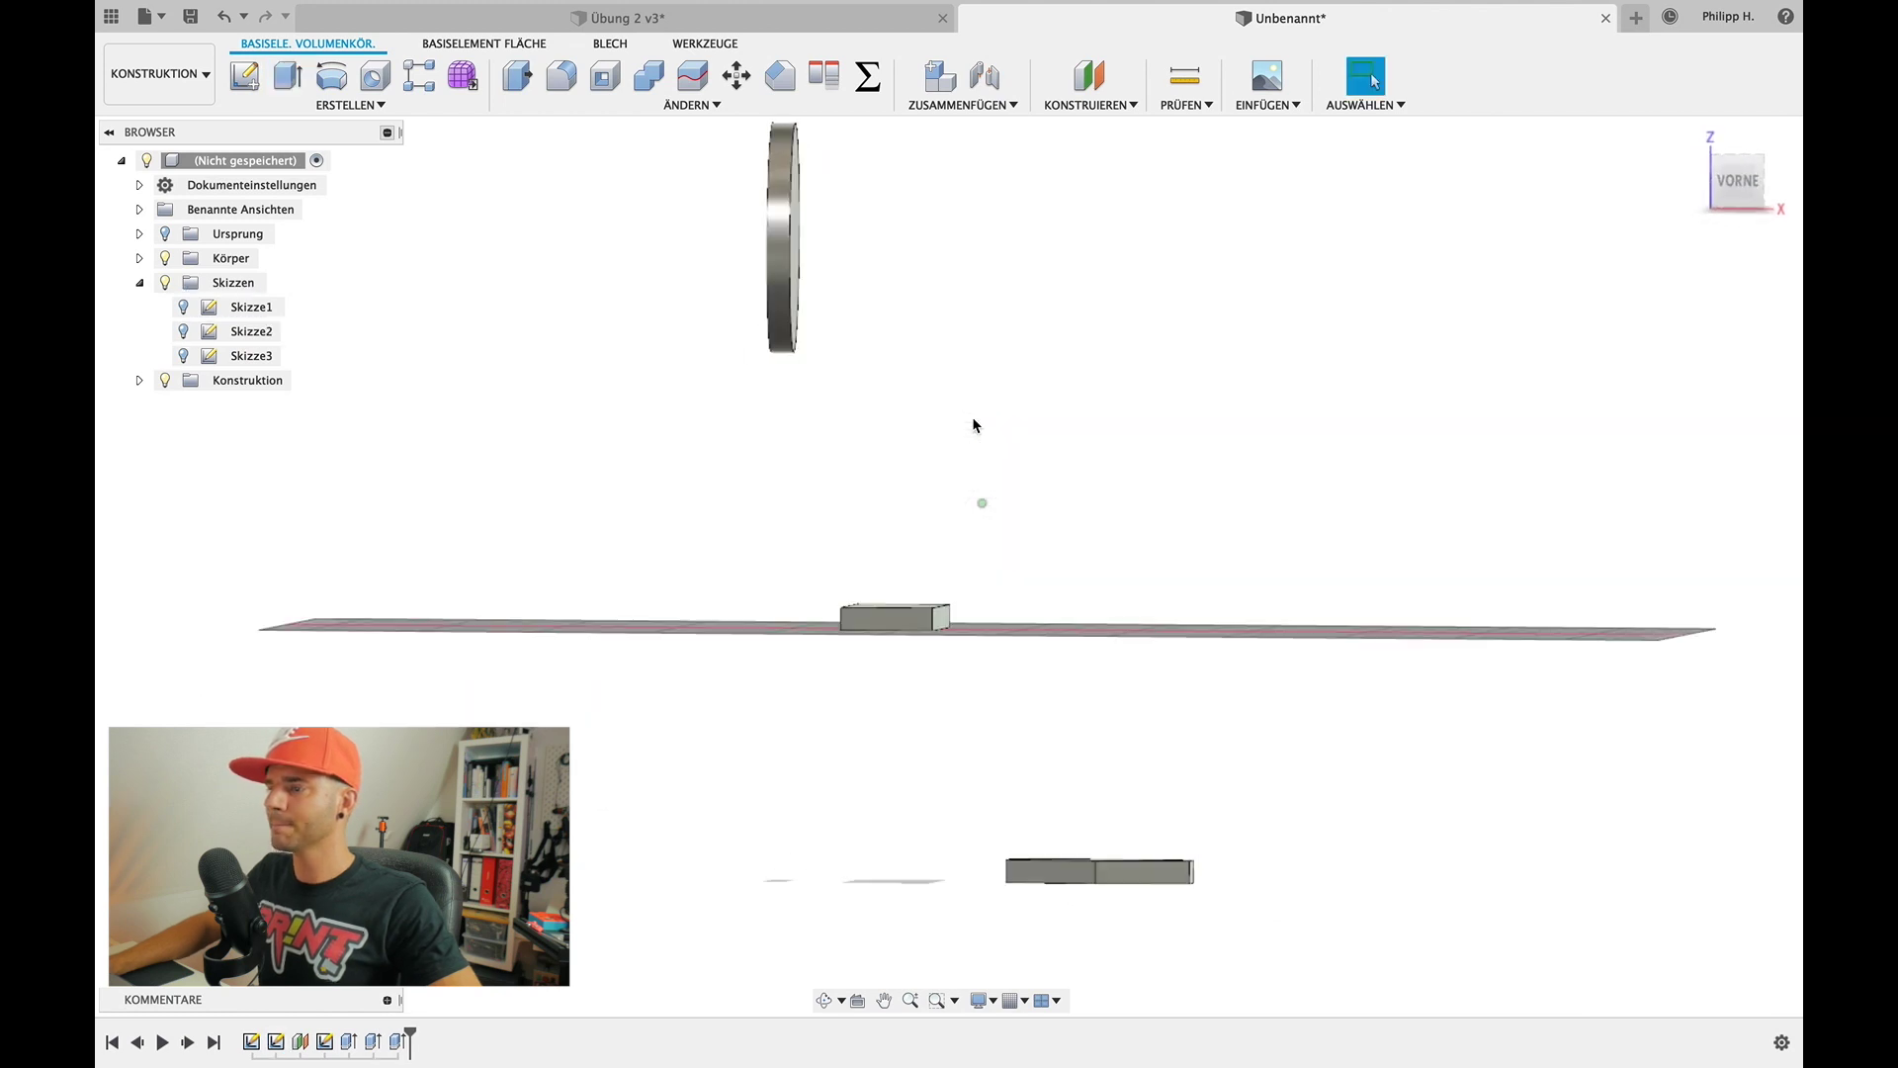
middle_click_drag(973, 425, 1151, 371, "shift")
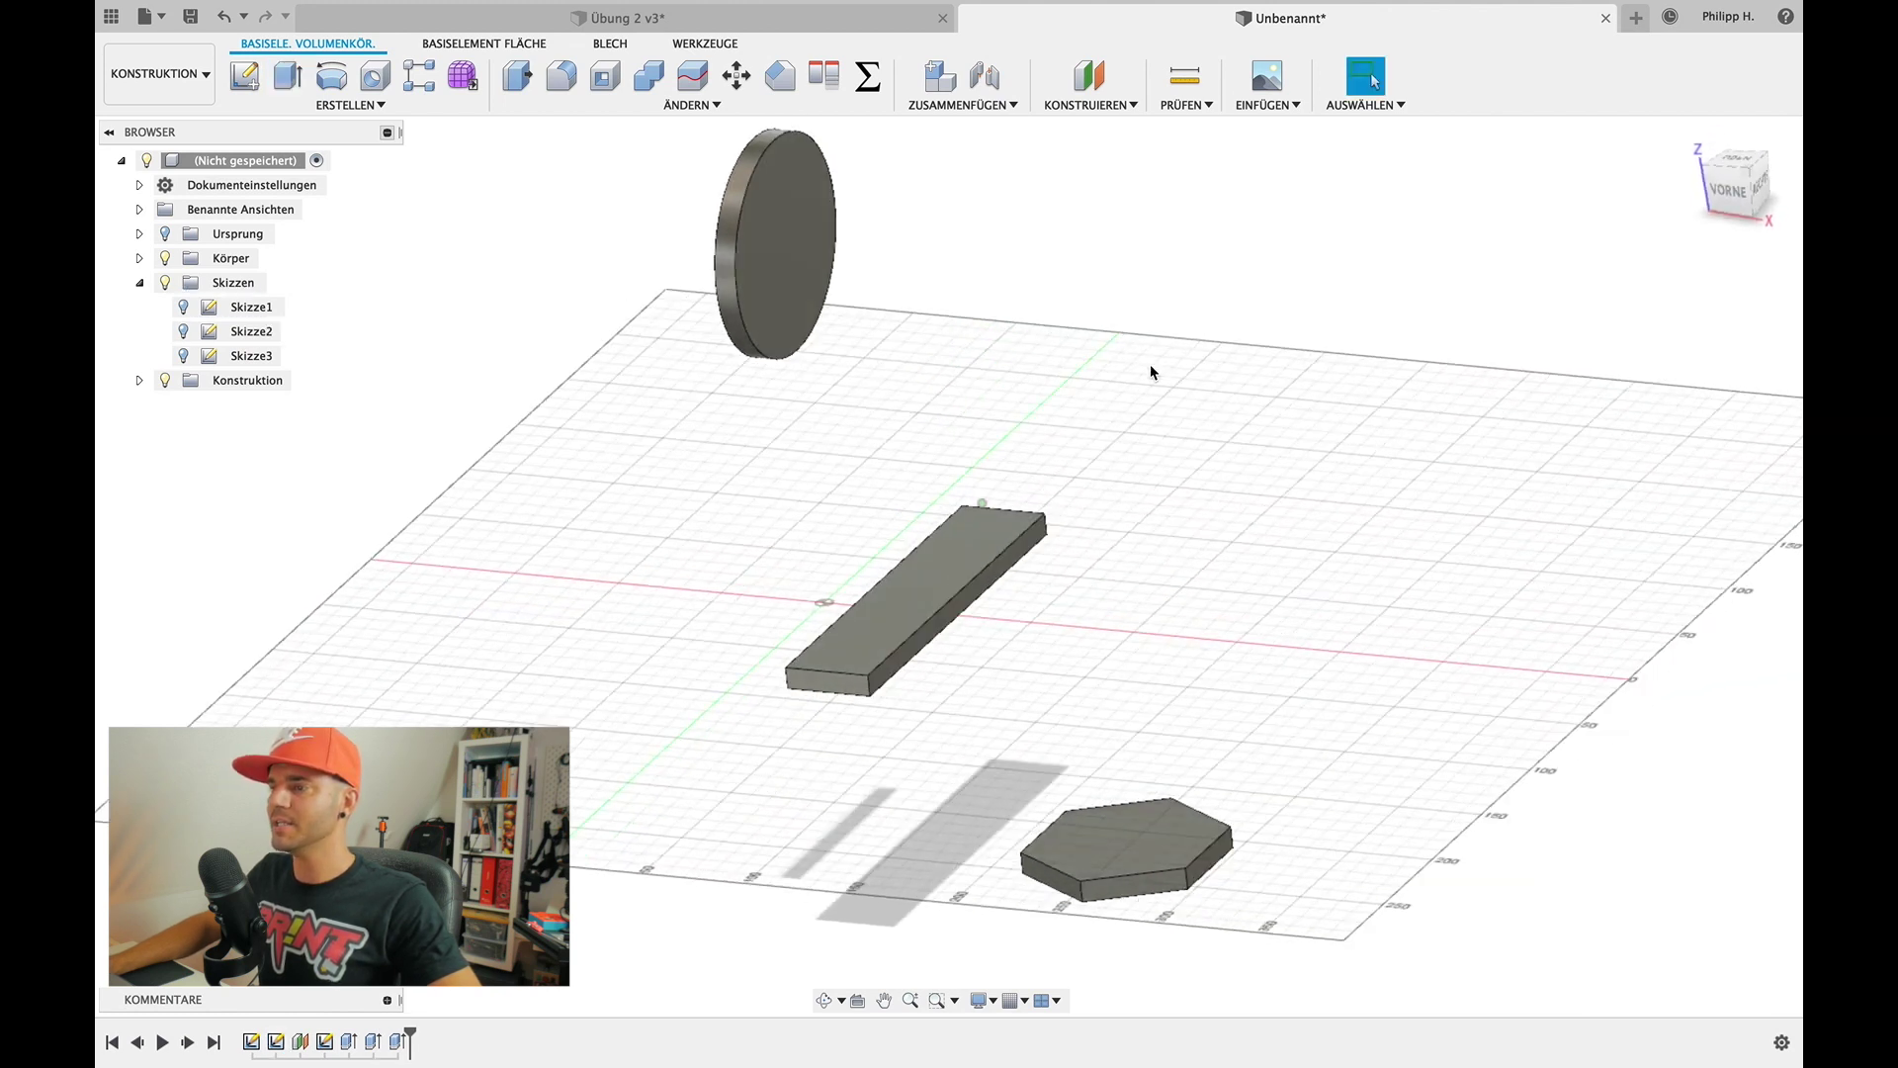
middle_click_drag(928, 369, 1030, 449, "shift")
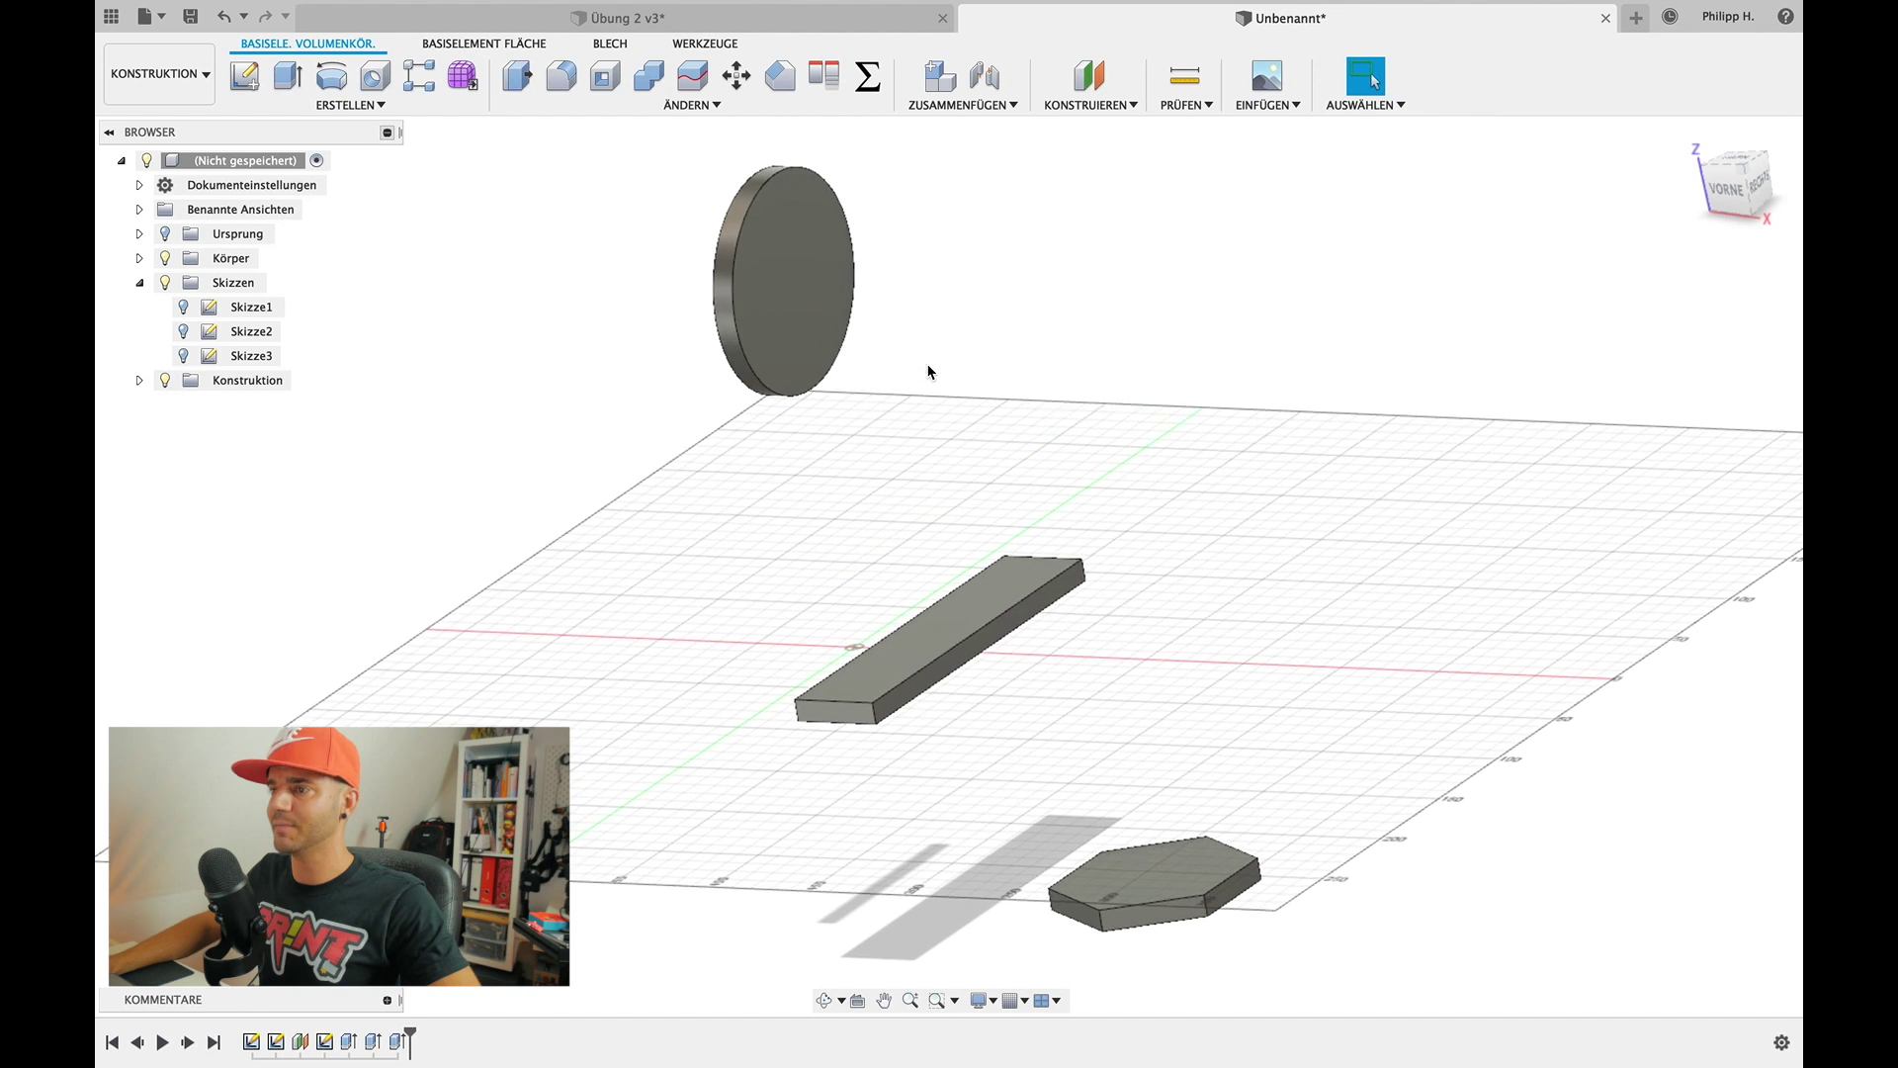
Review the hexagon cut-outs in the finished Übung 2 v3 model, then return to Unbenannt
left_click(623, 17)
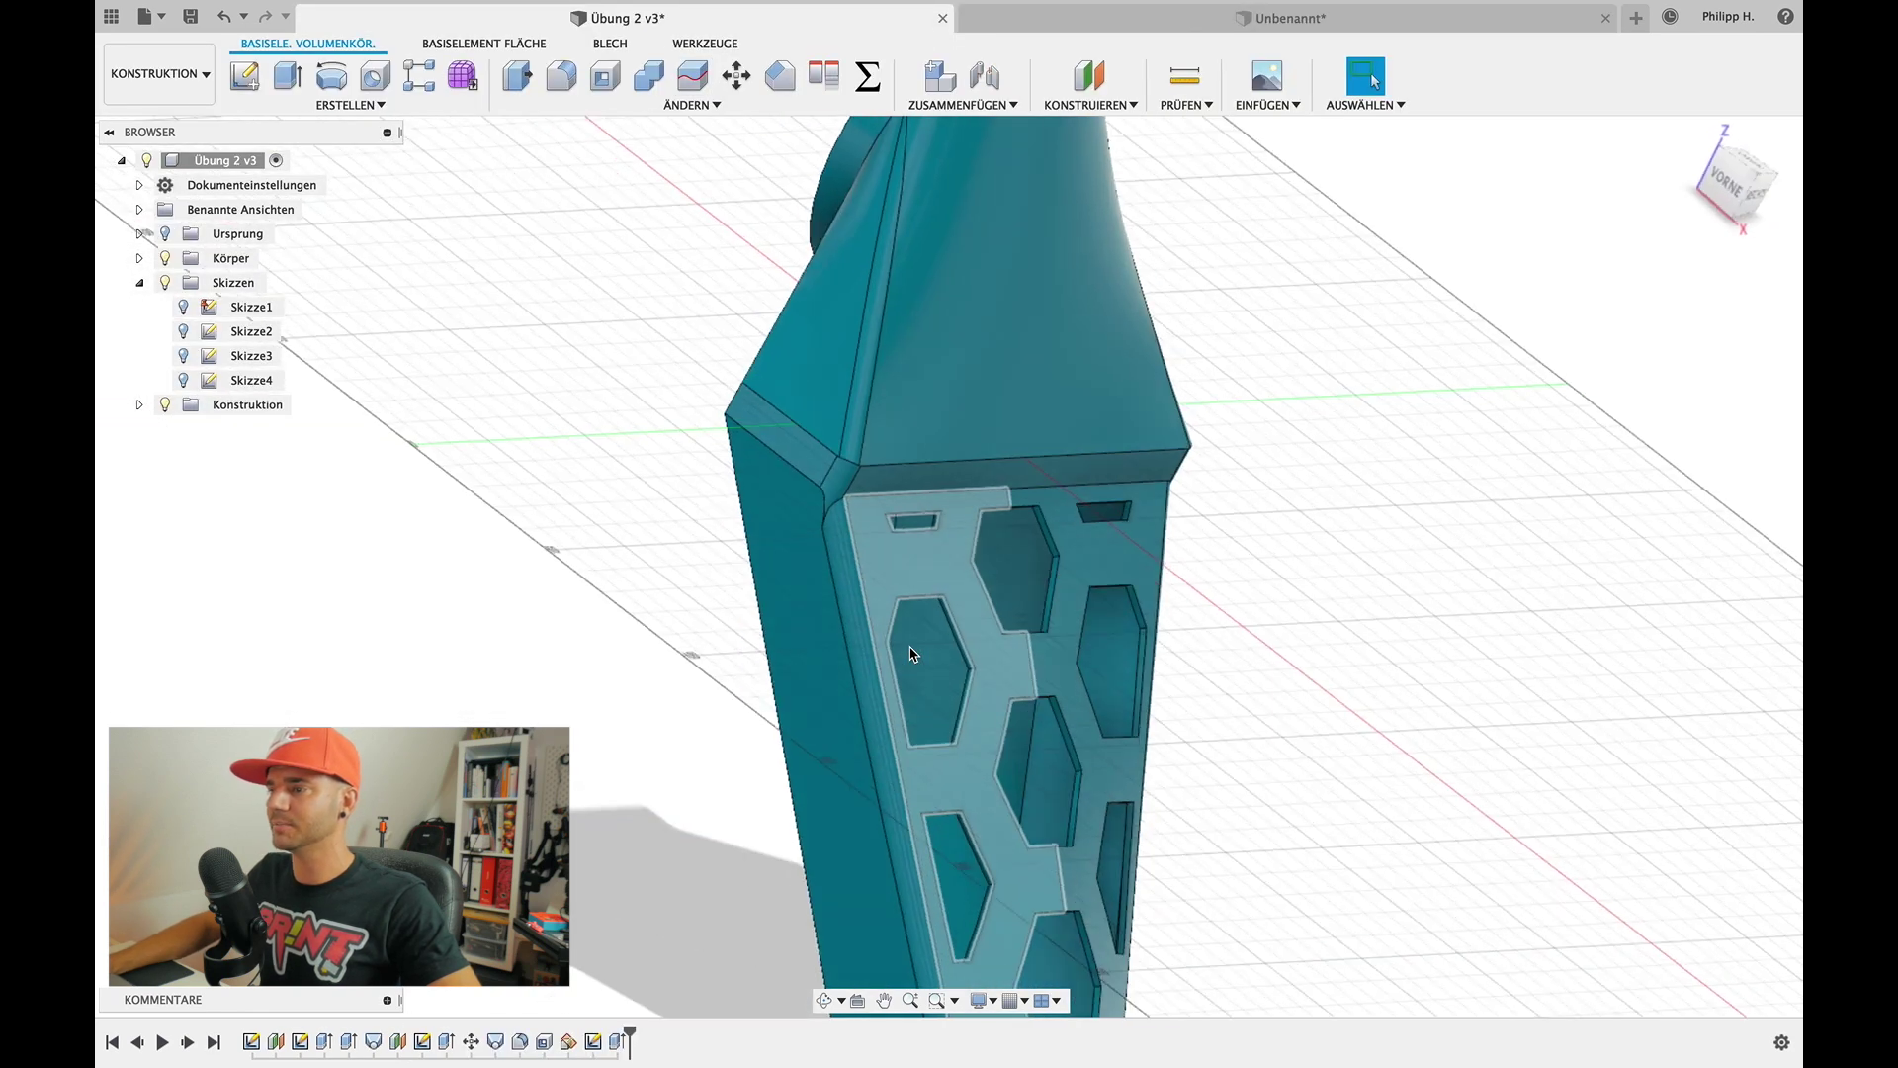
middle_click_drag(911, 653, 1218, 286, "shift")
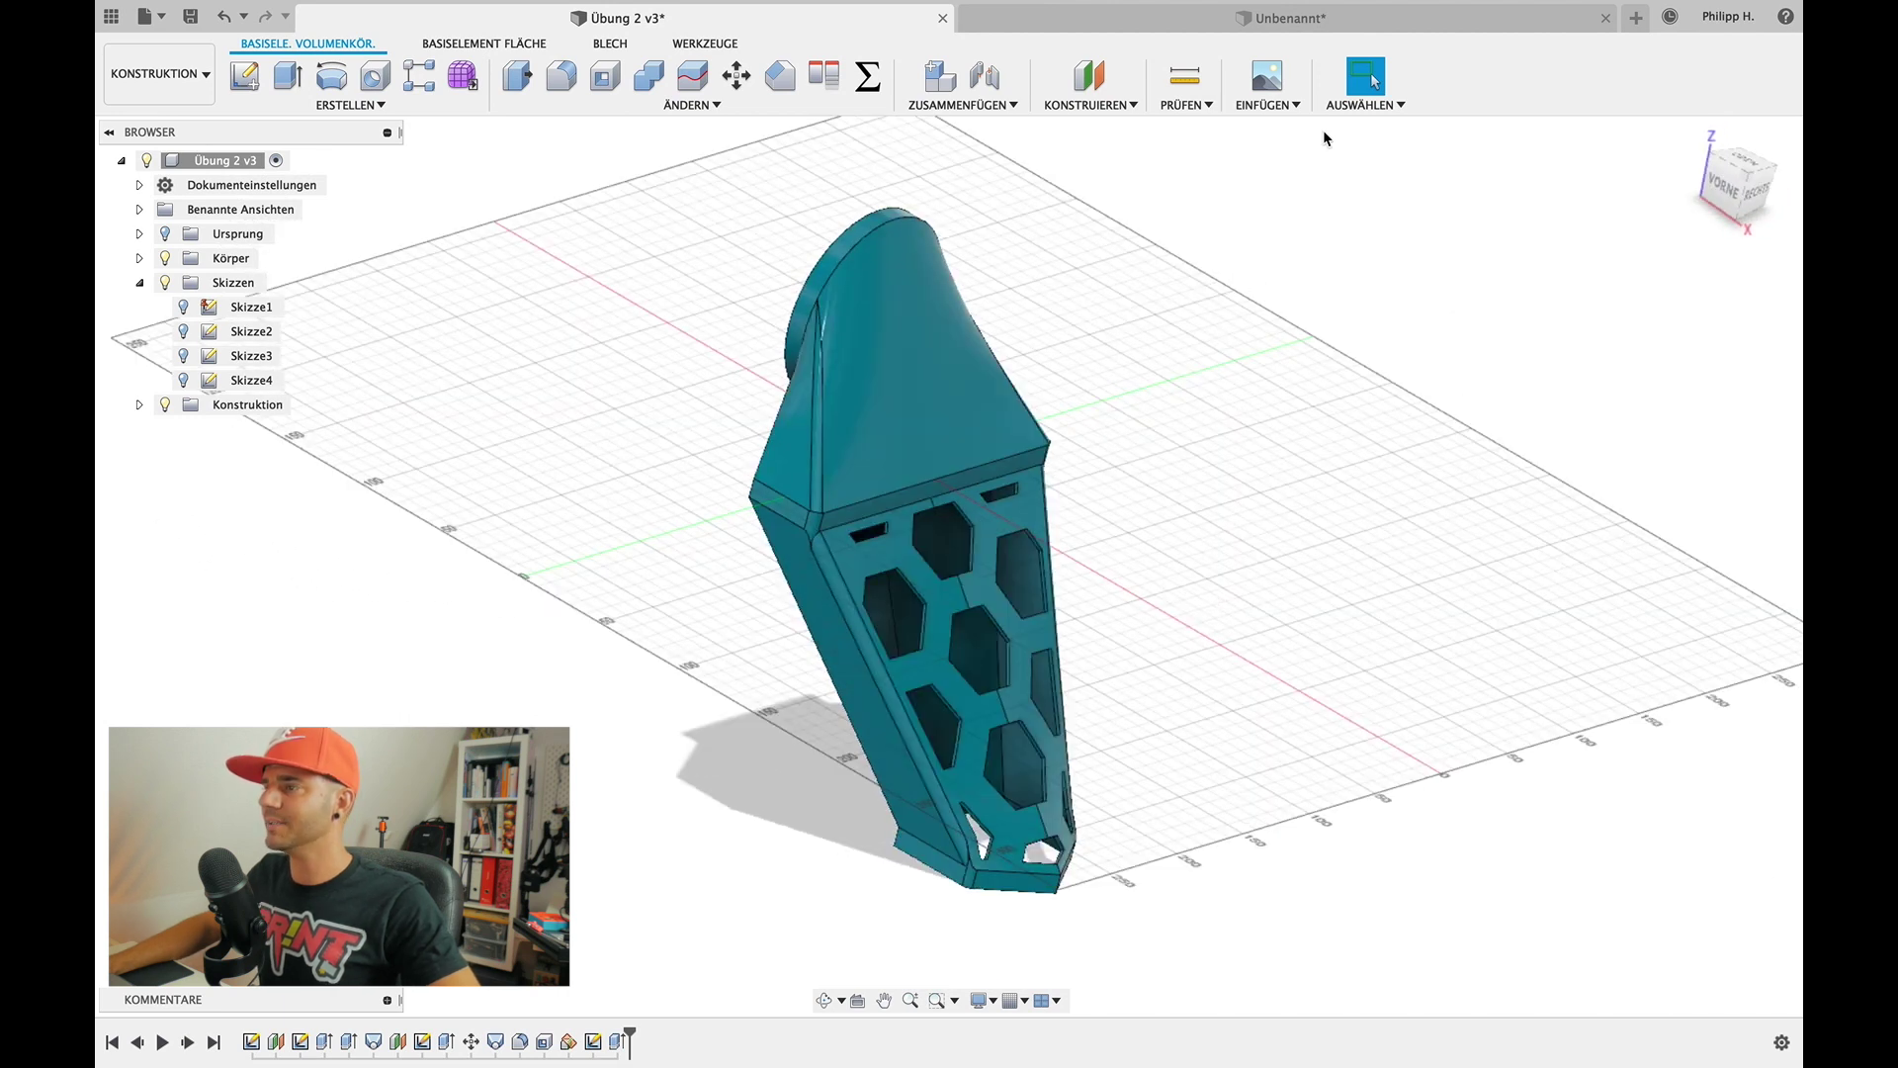
left_click(1236, 18)
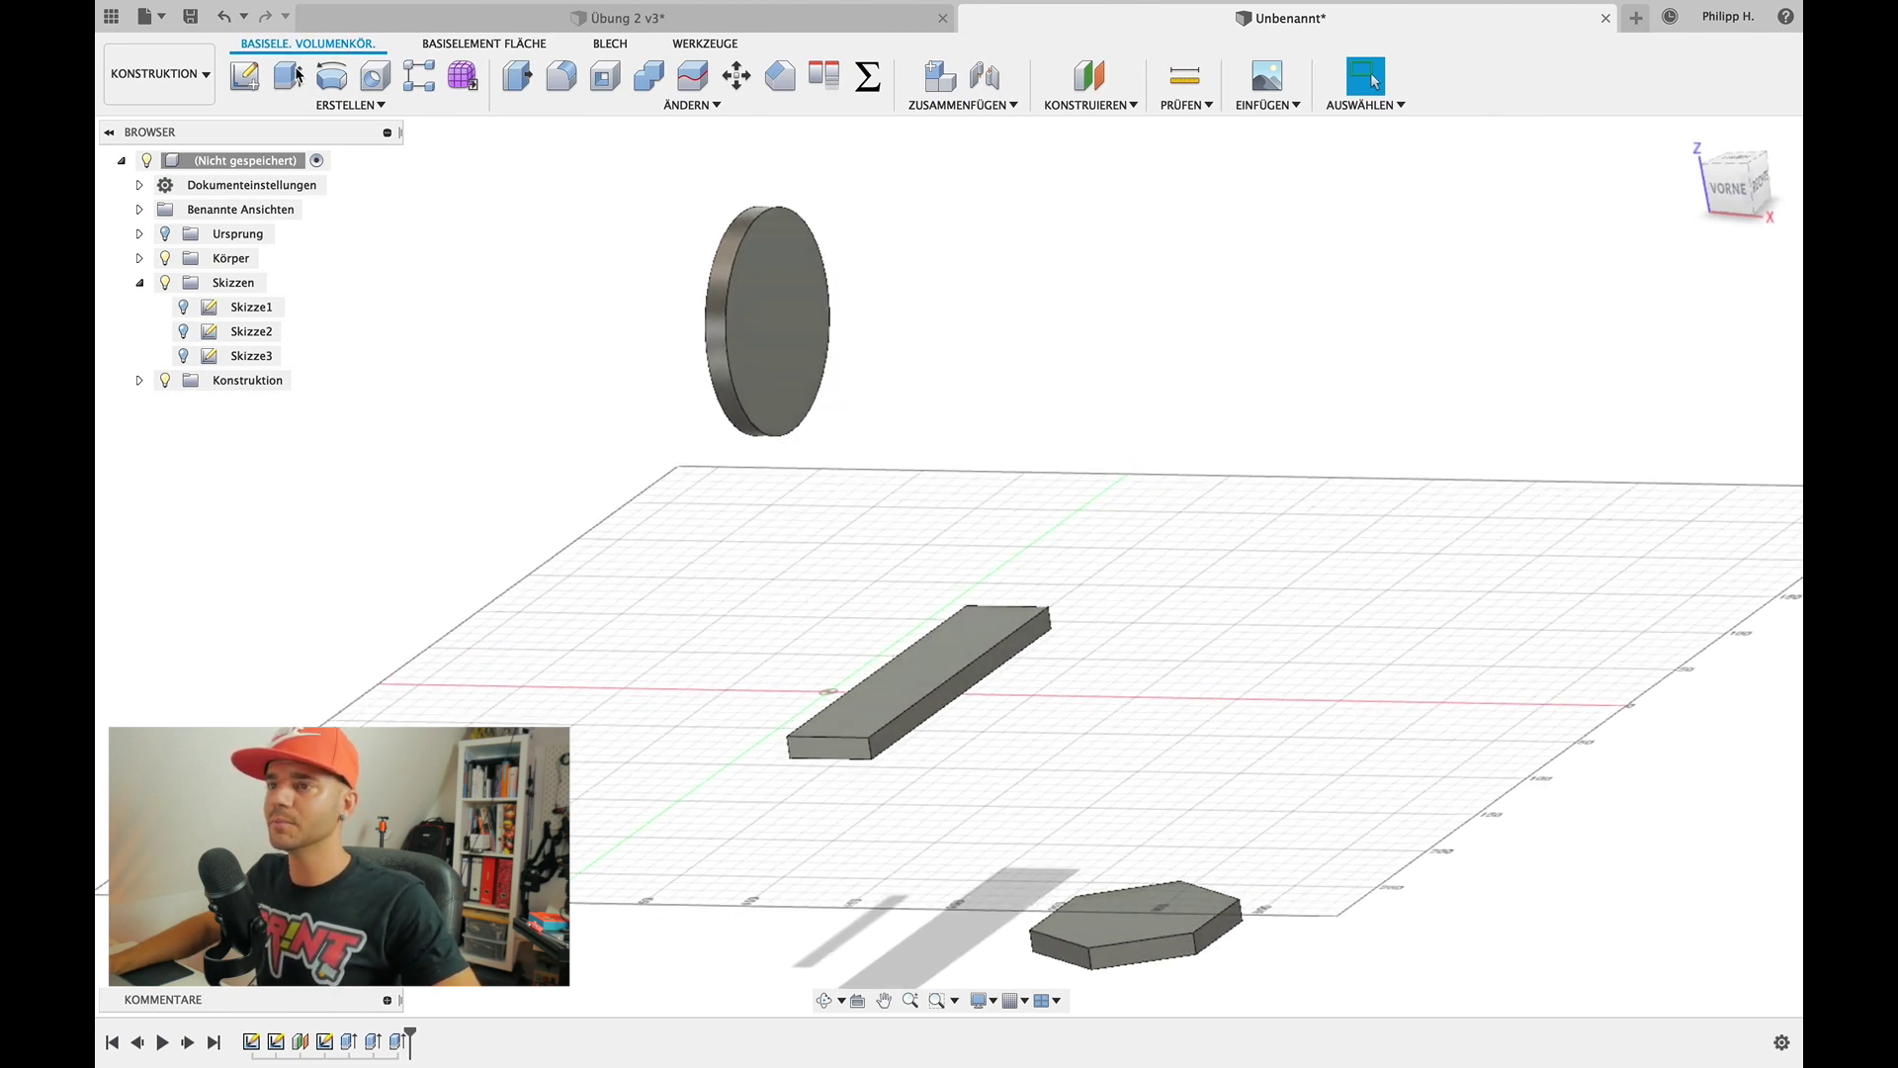
left_click(358, 105)
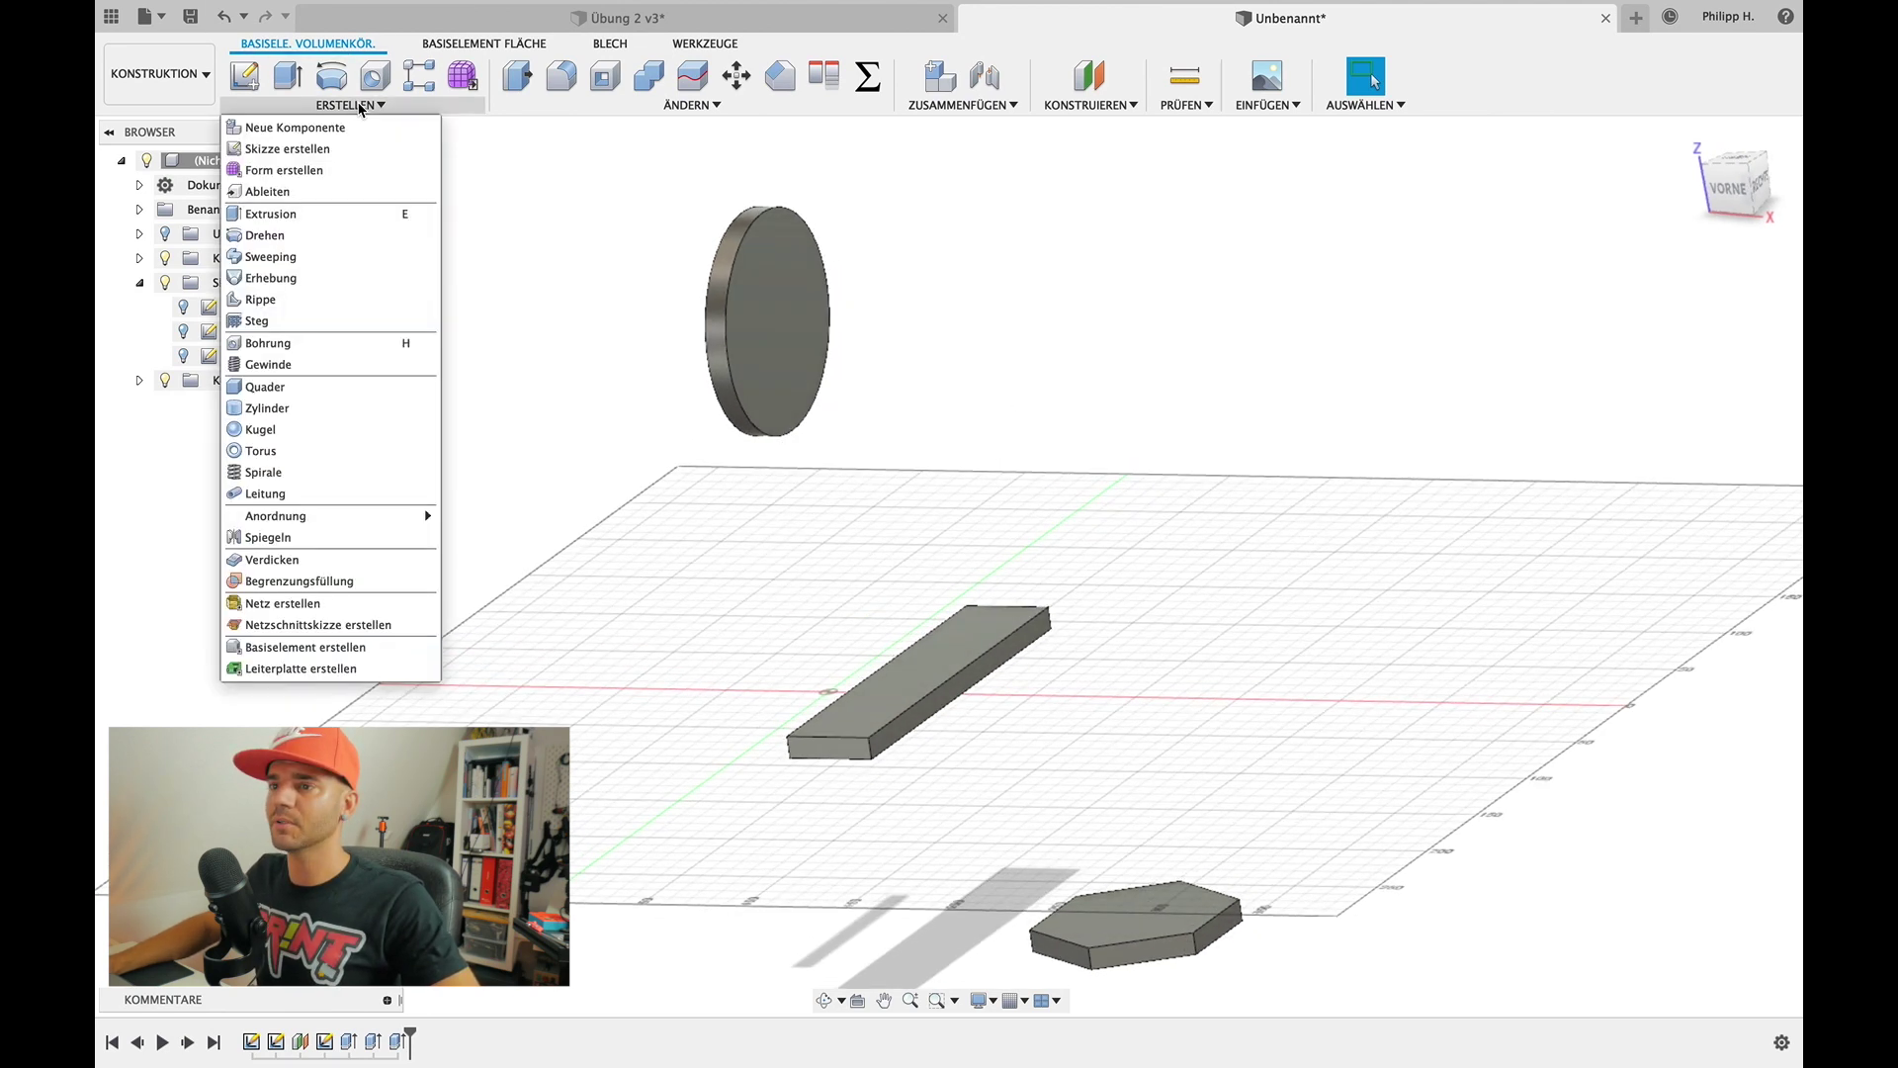
Loft from the disc face to the bar's top face using the Verbinden (join) operation
left_click(271, 278)
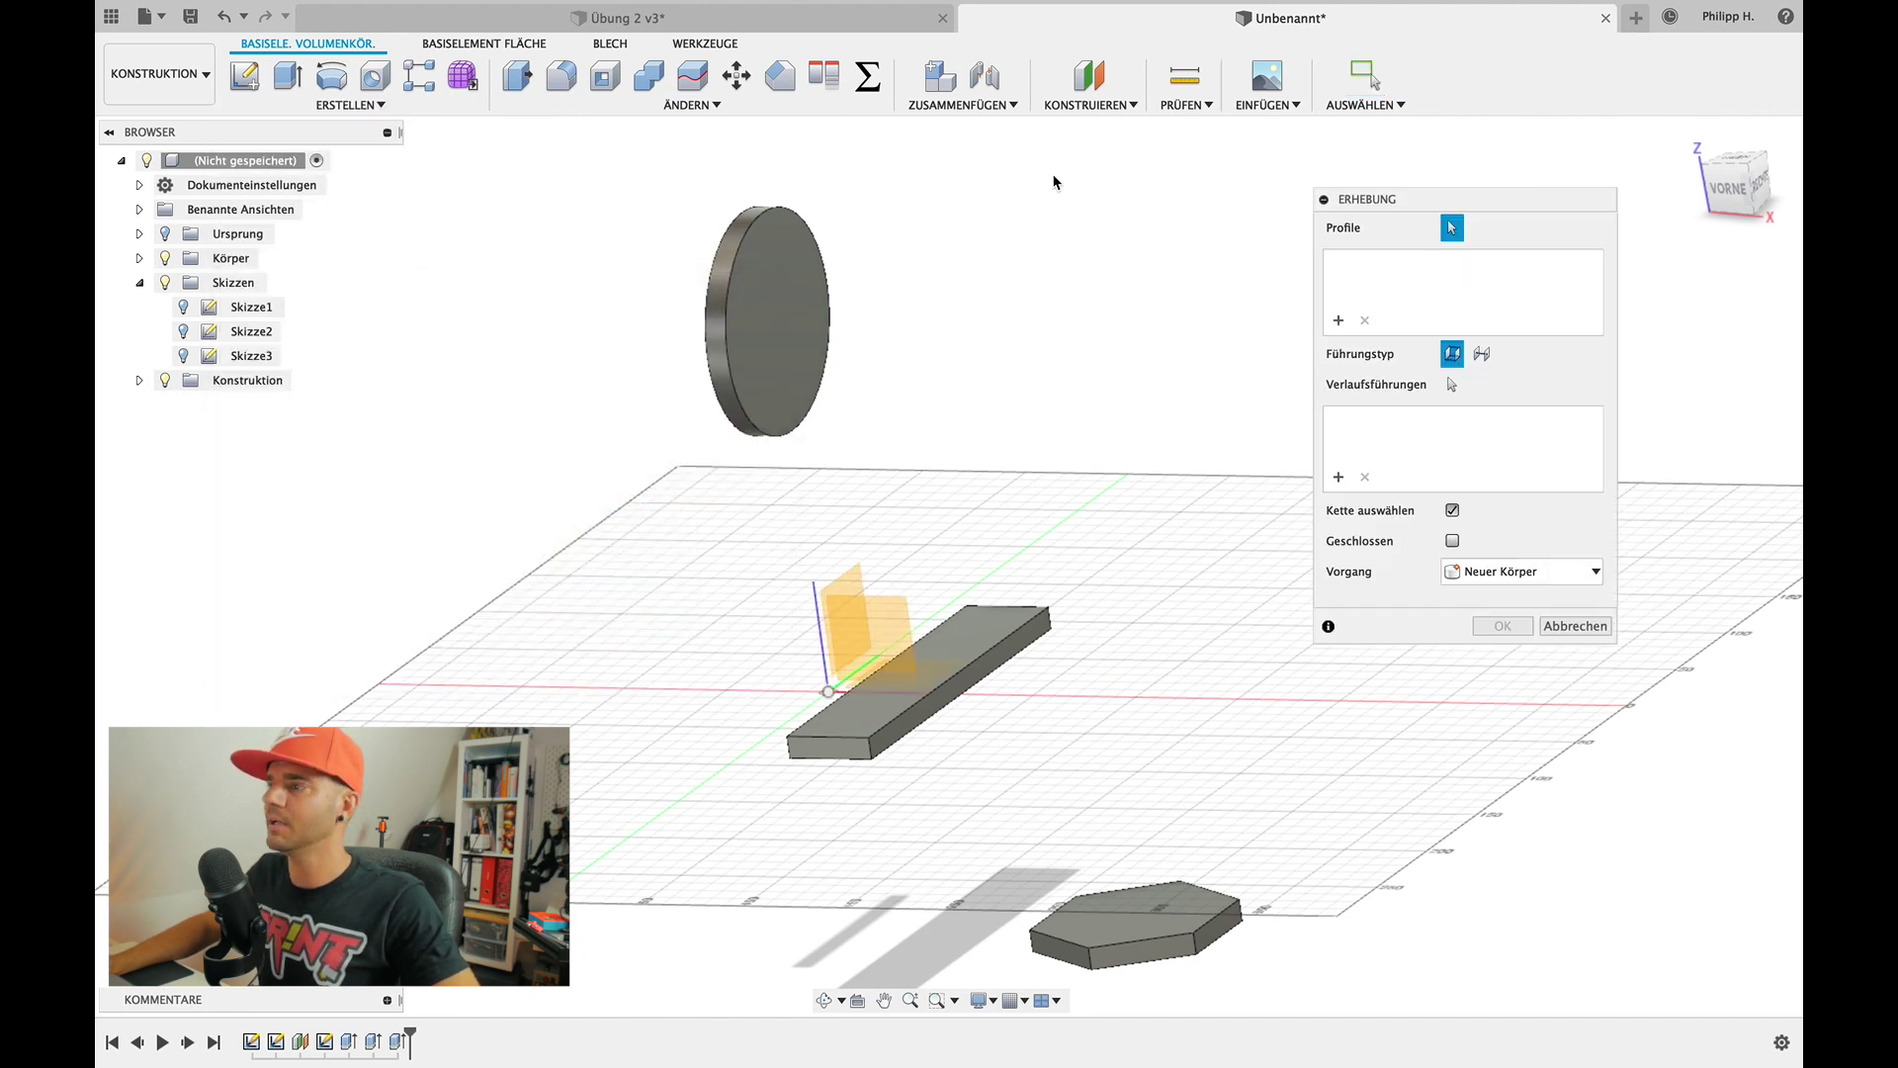
left_click_drag(1454, 200, 1490, 155)
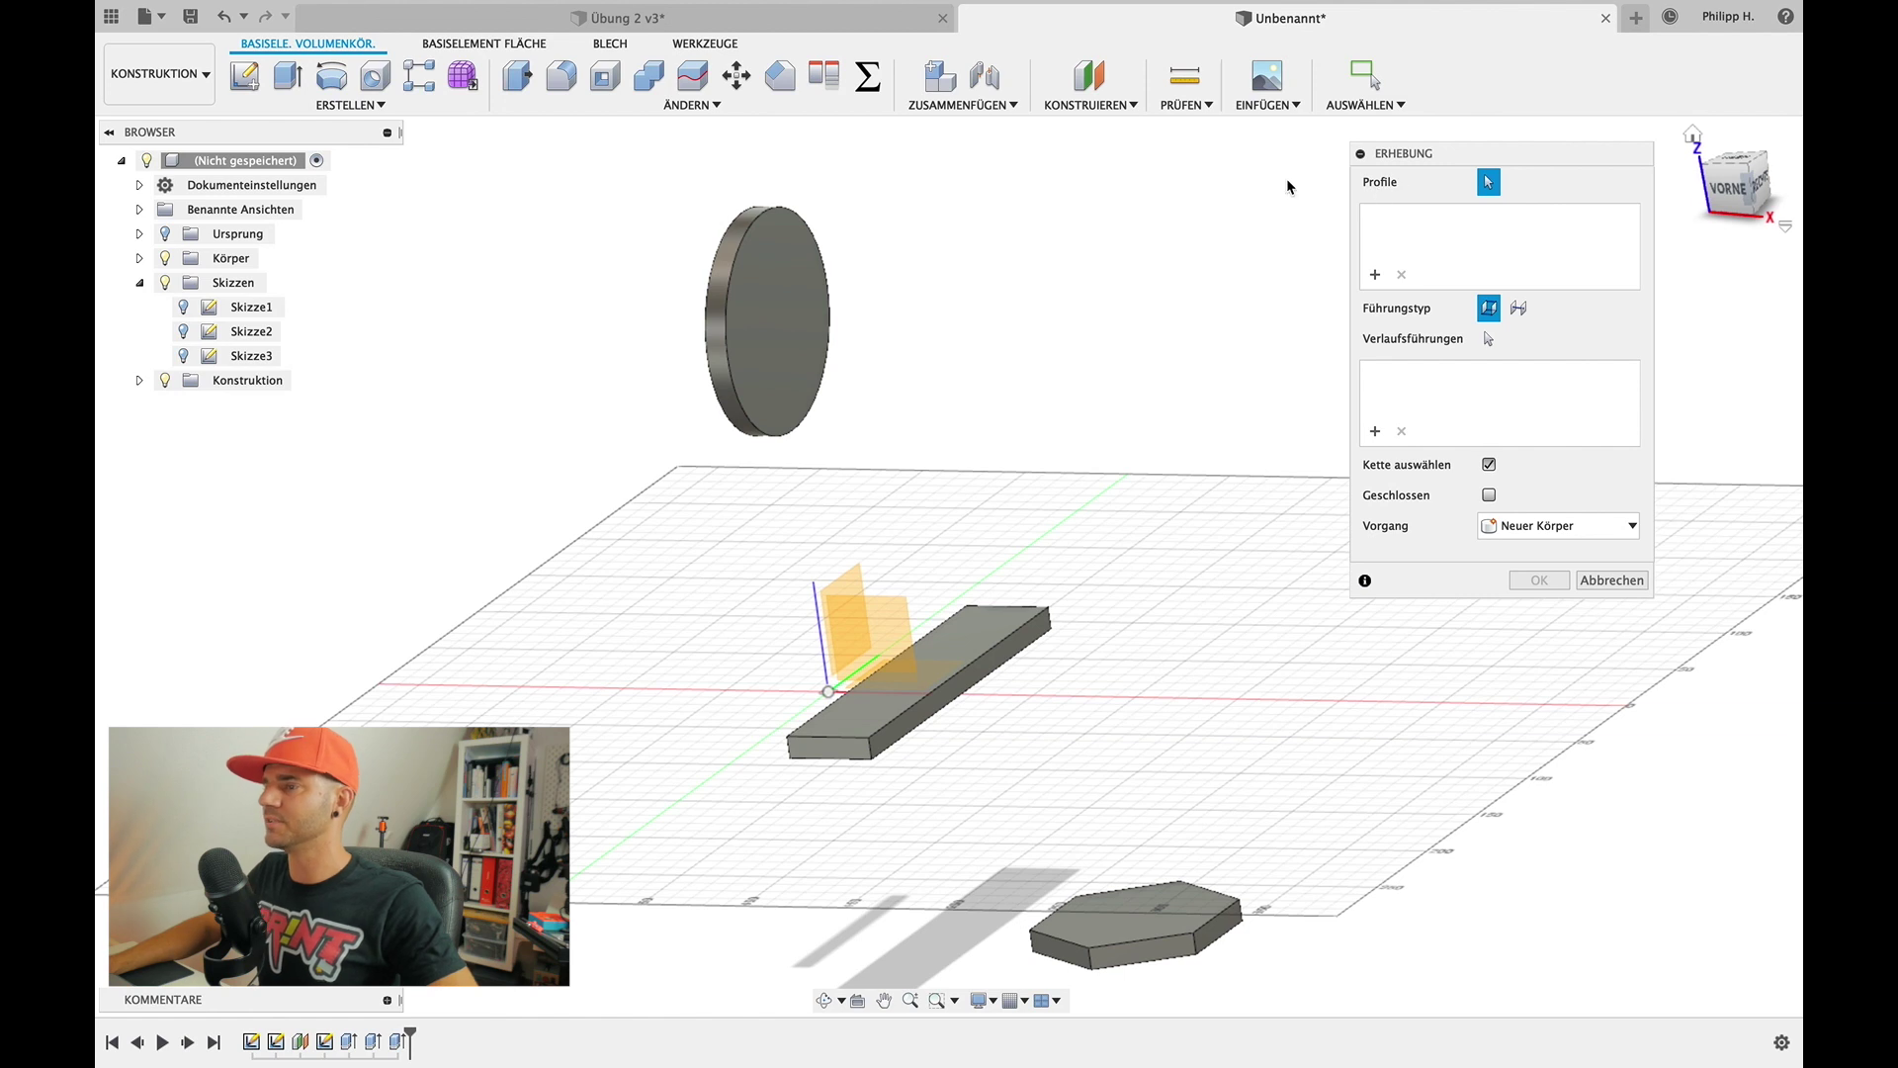
scroll(1175, 282, "right", 3)
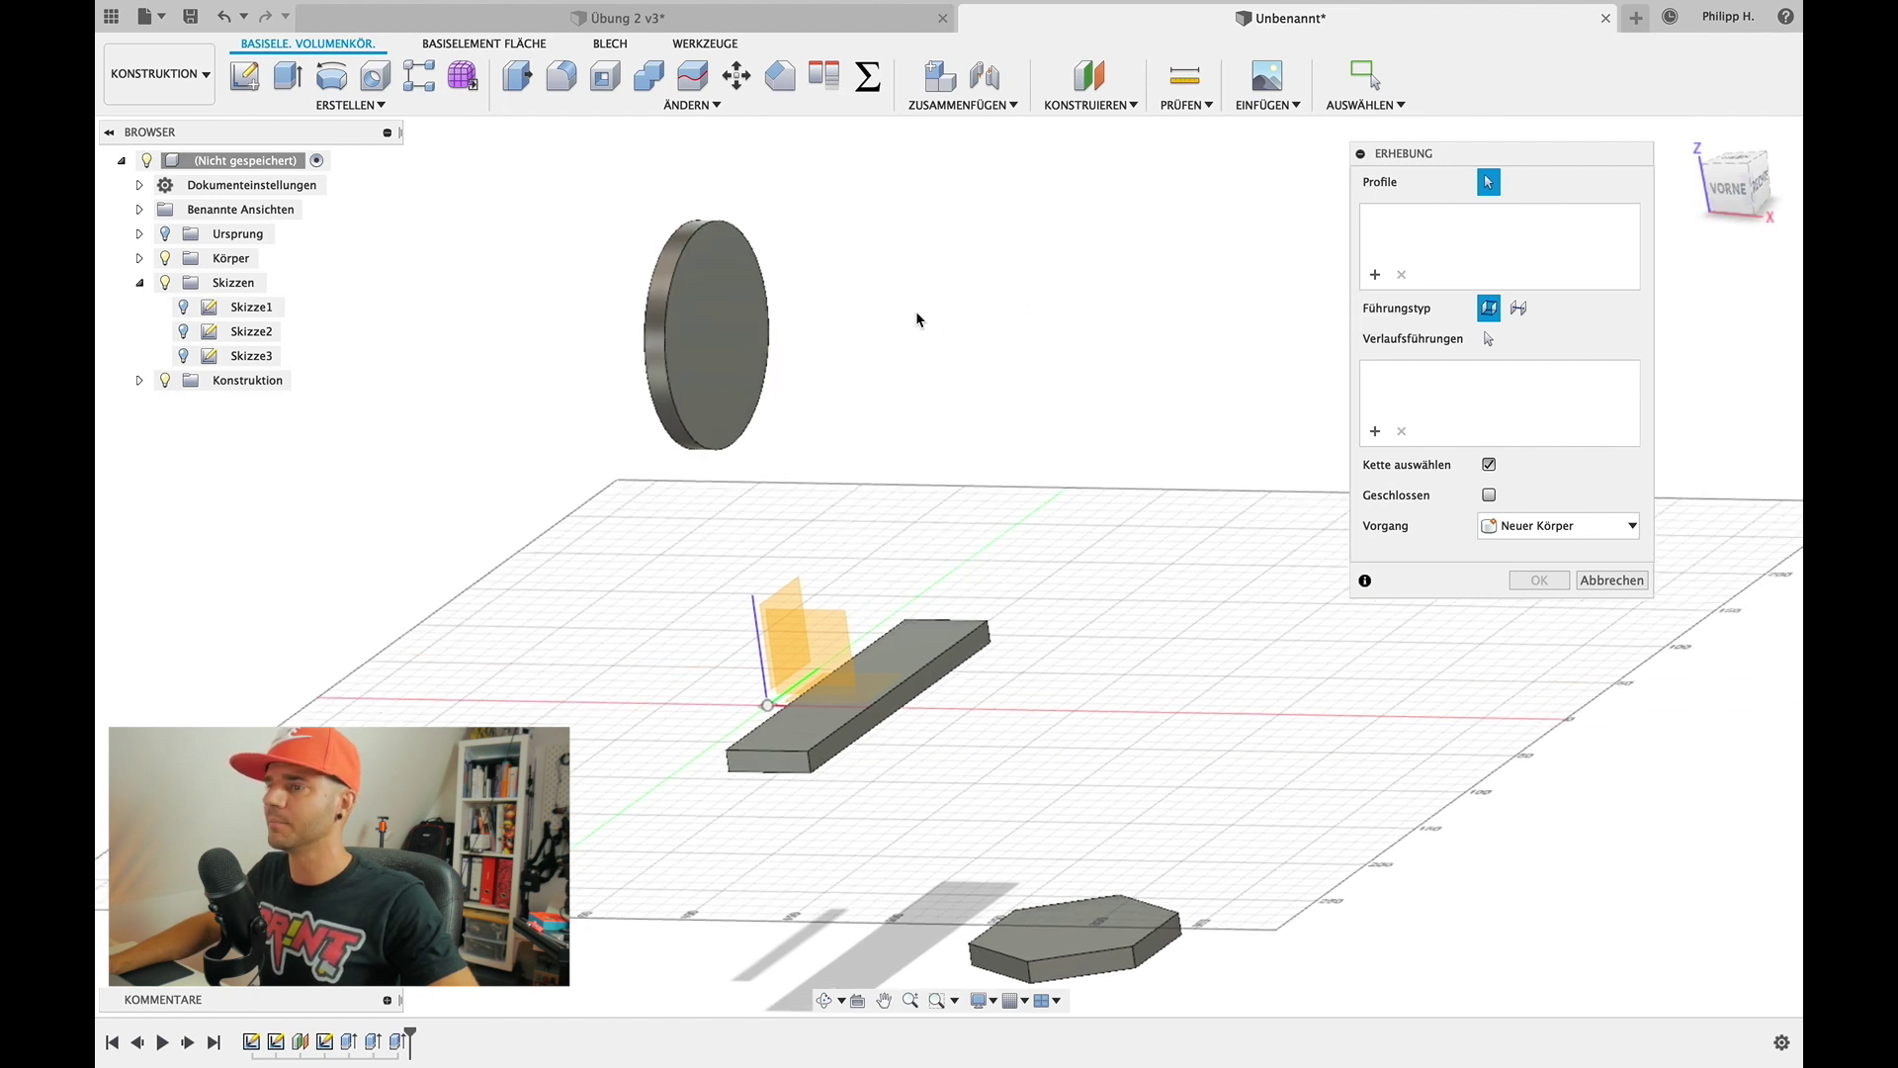
left_click(721, 305)
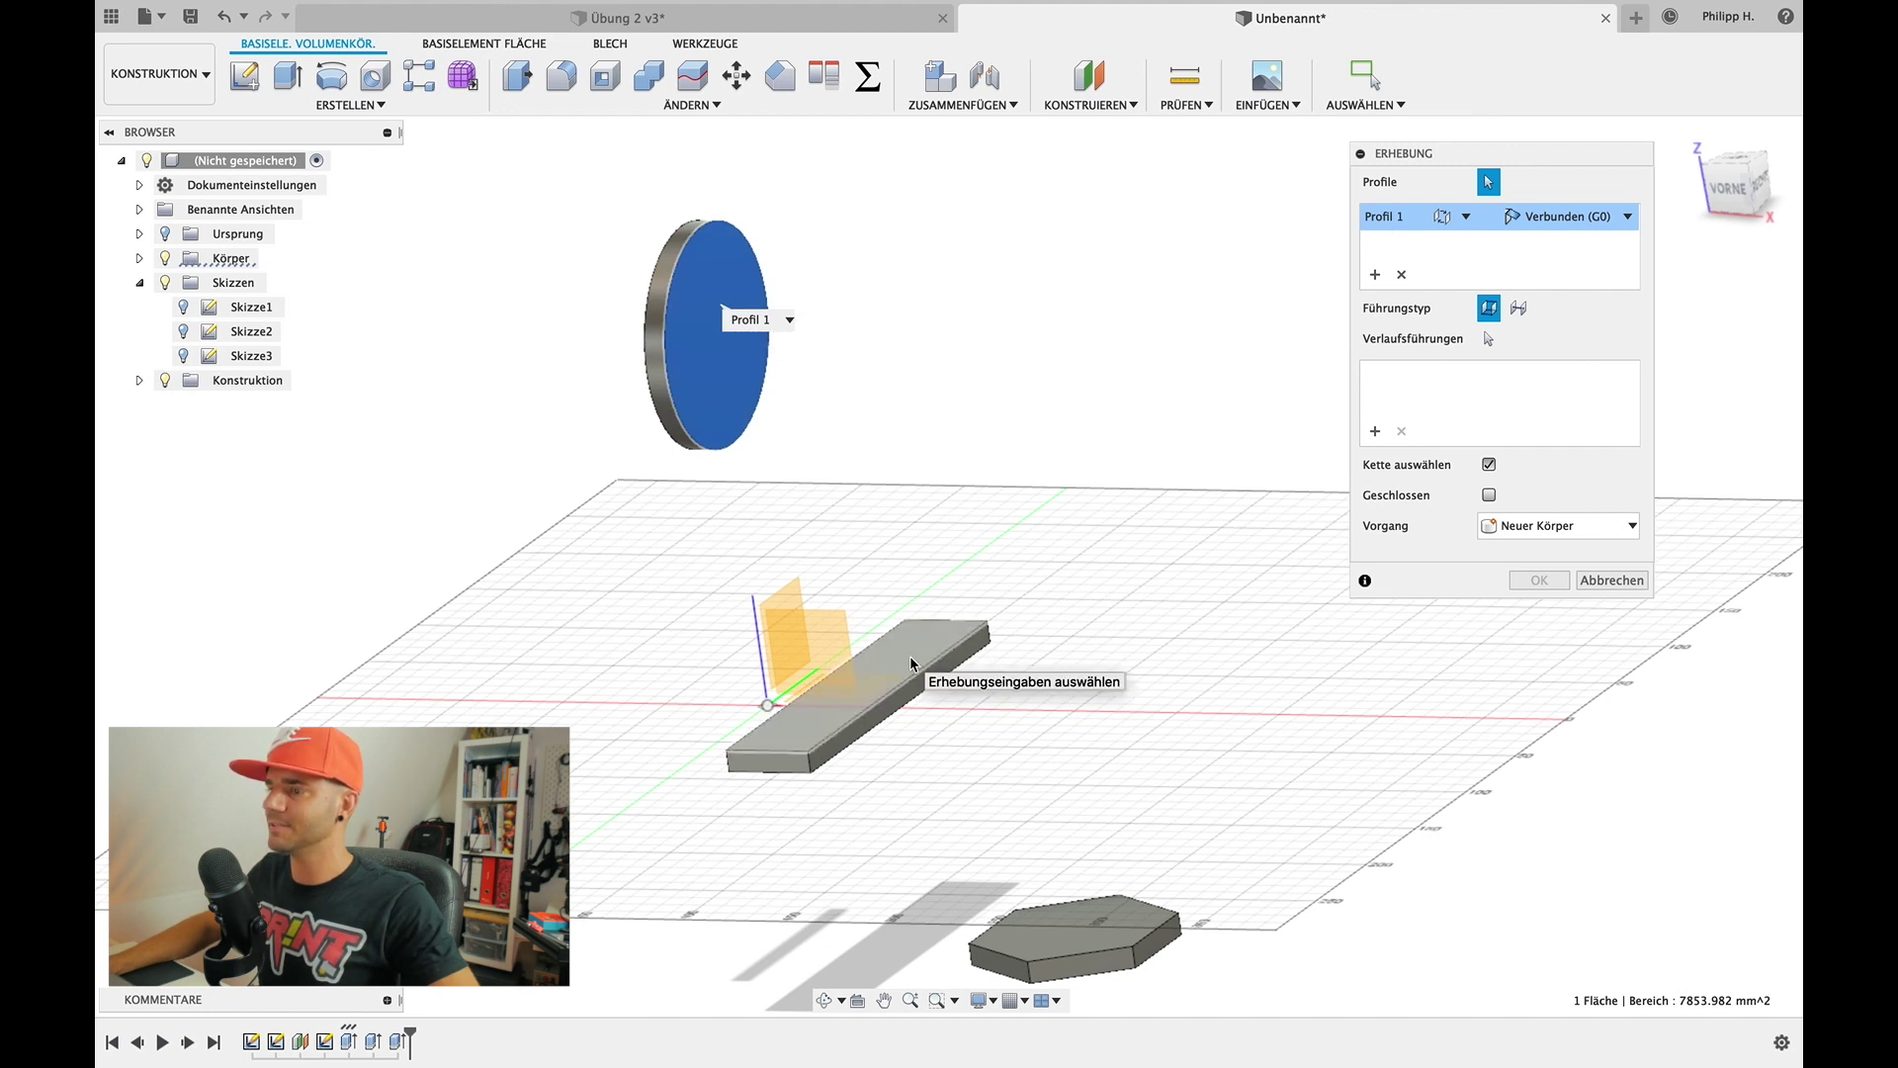
left_click(911, 658)
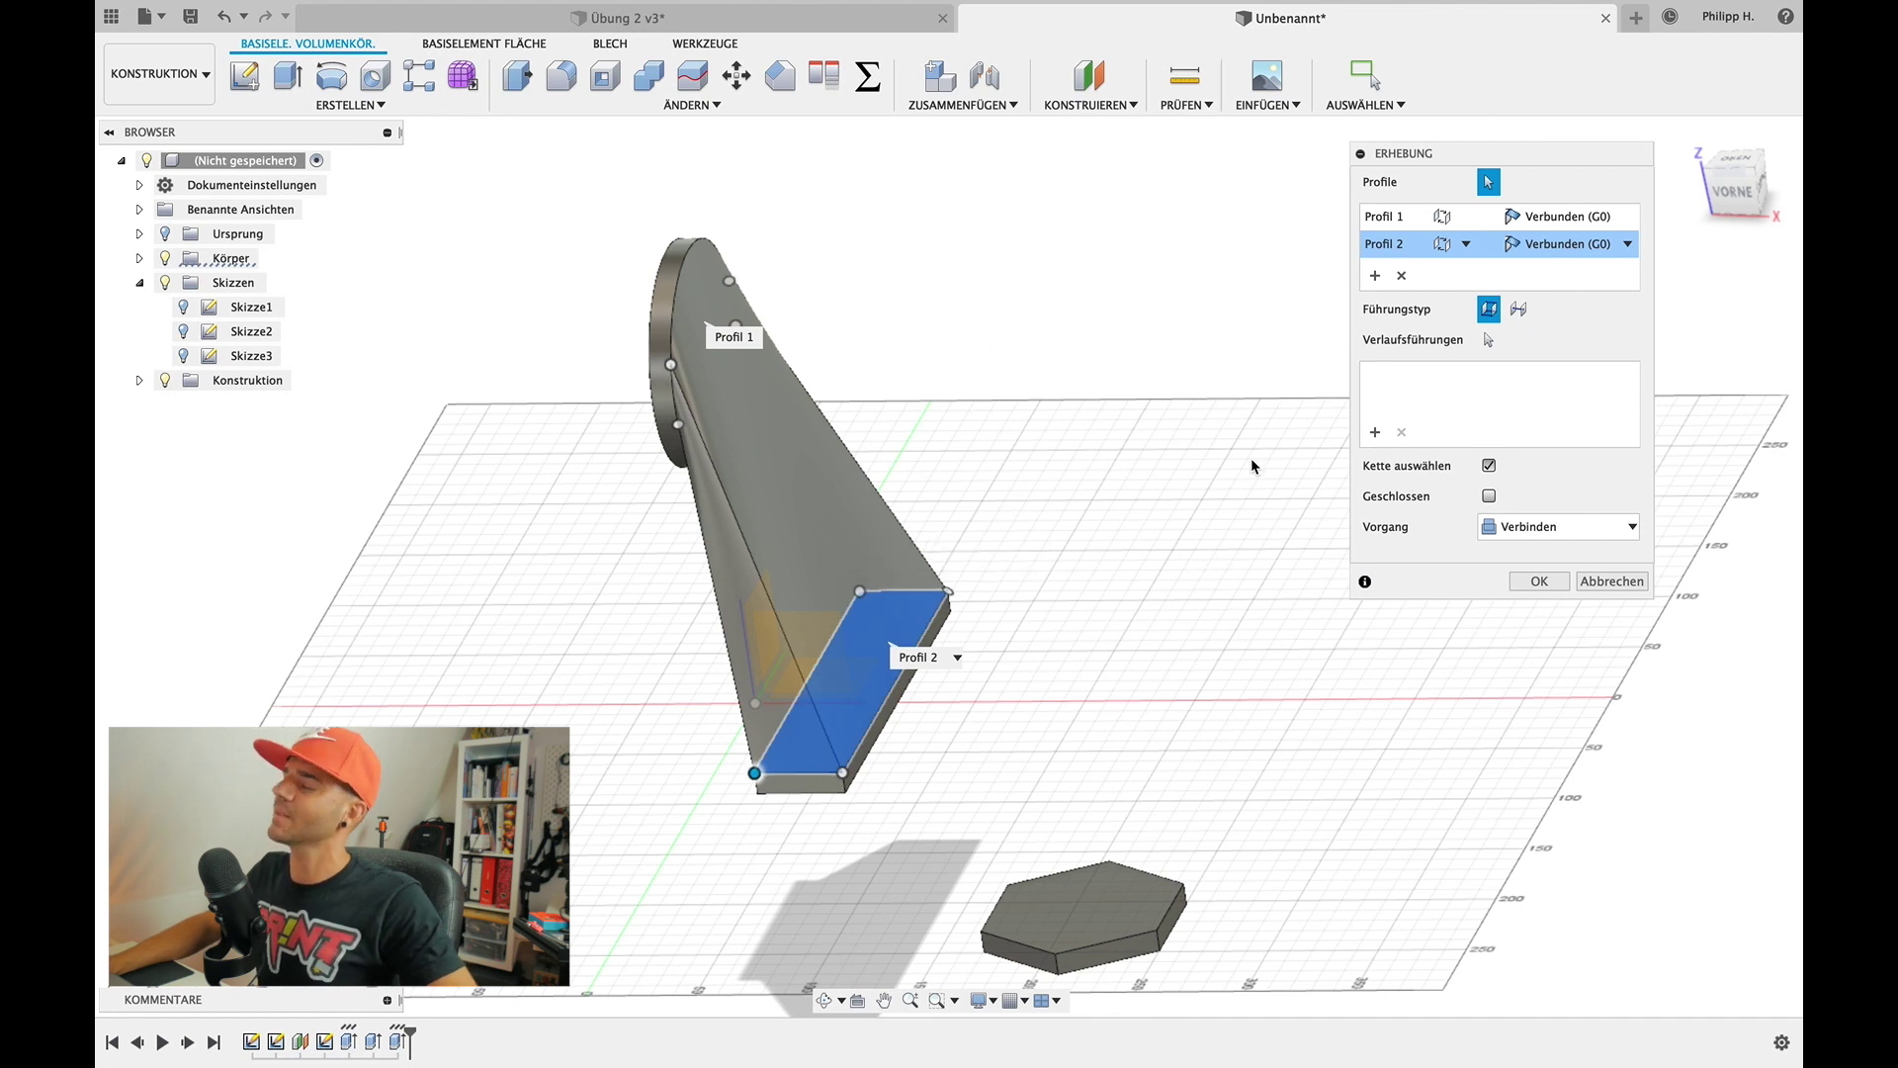
left_click(1527, 532)
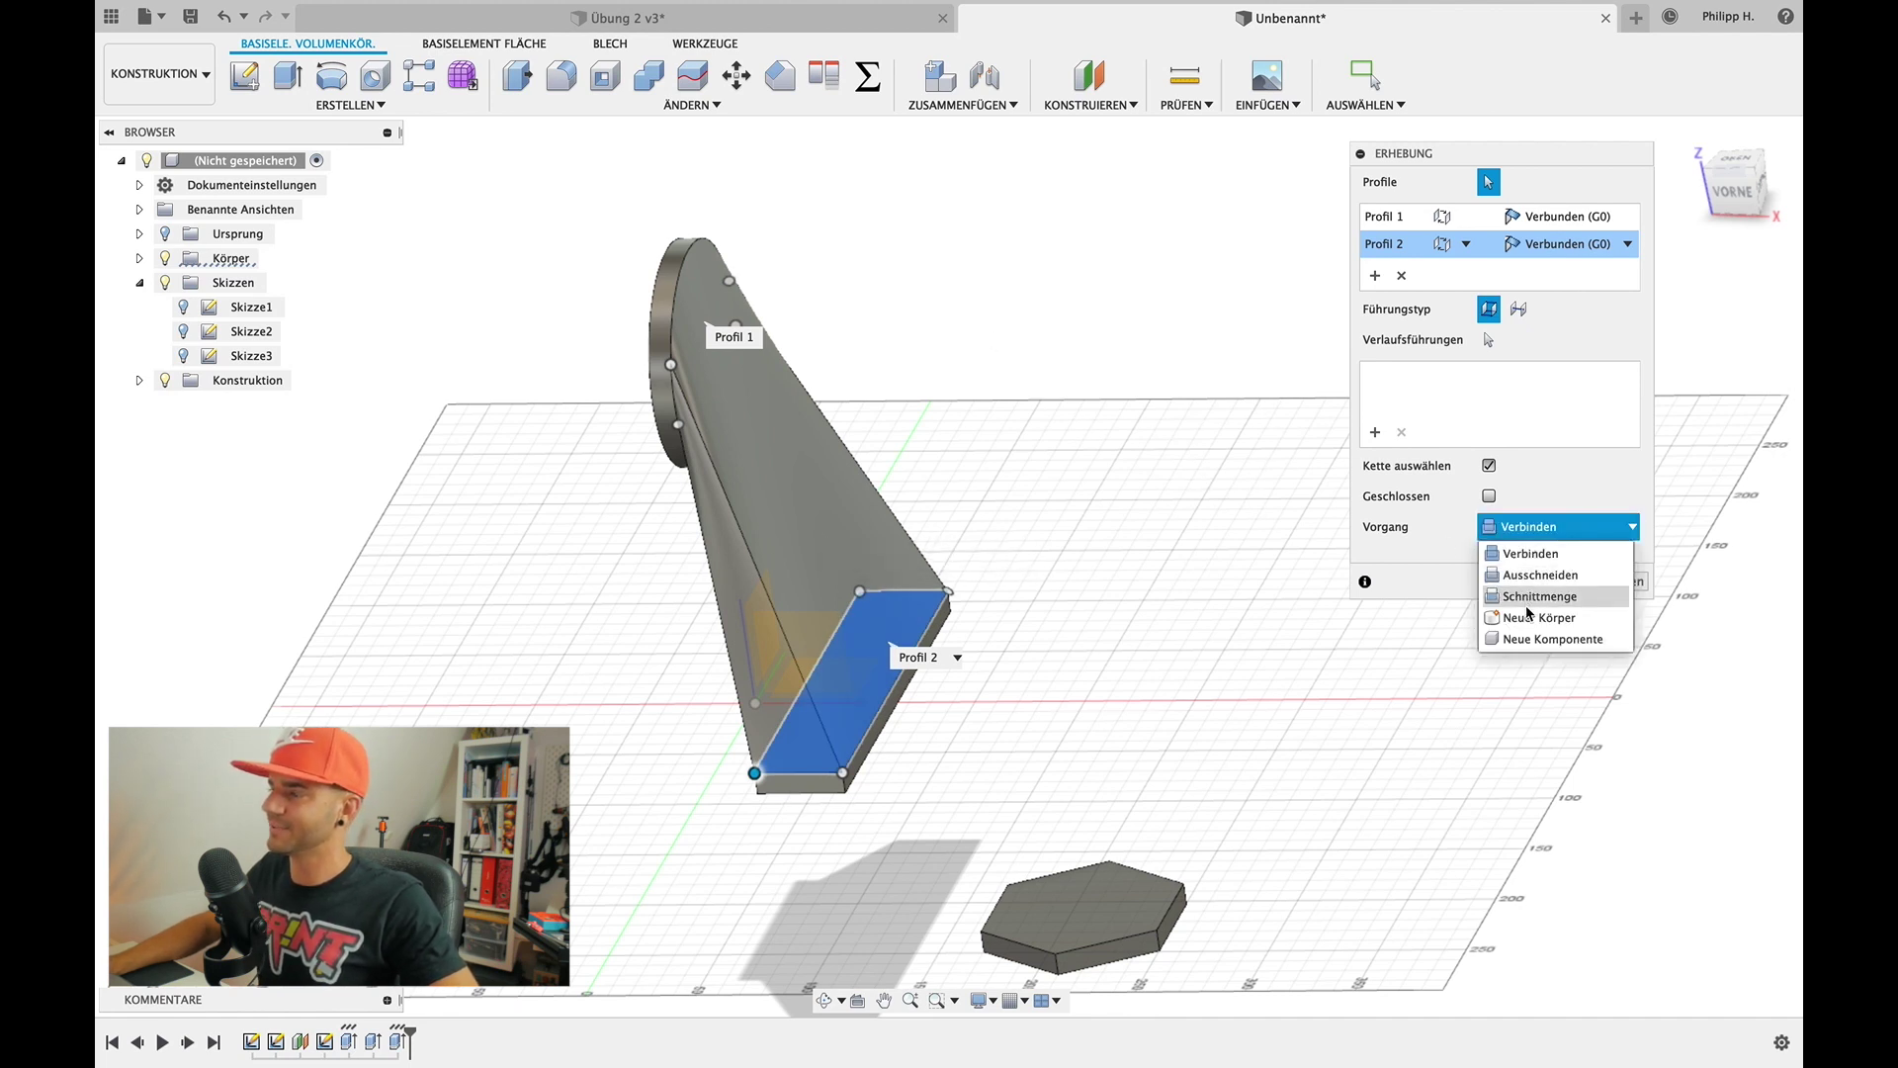
left_click(1526, 616)
left_click(1557, 534)
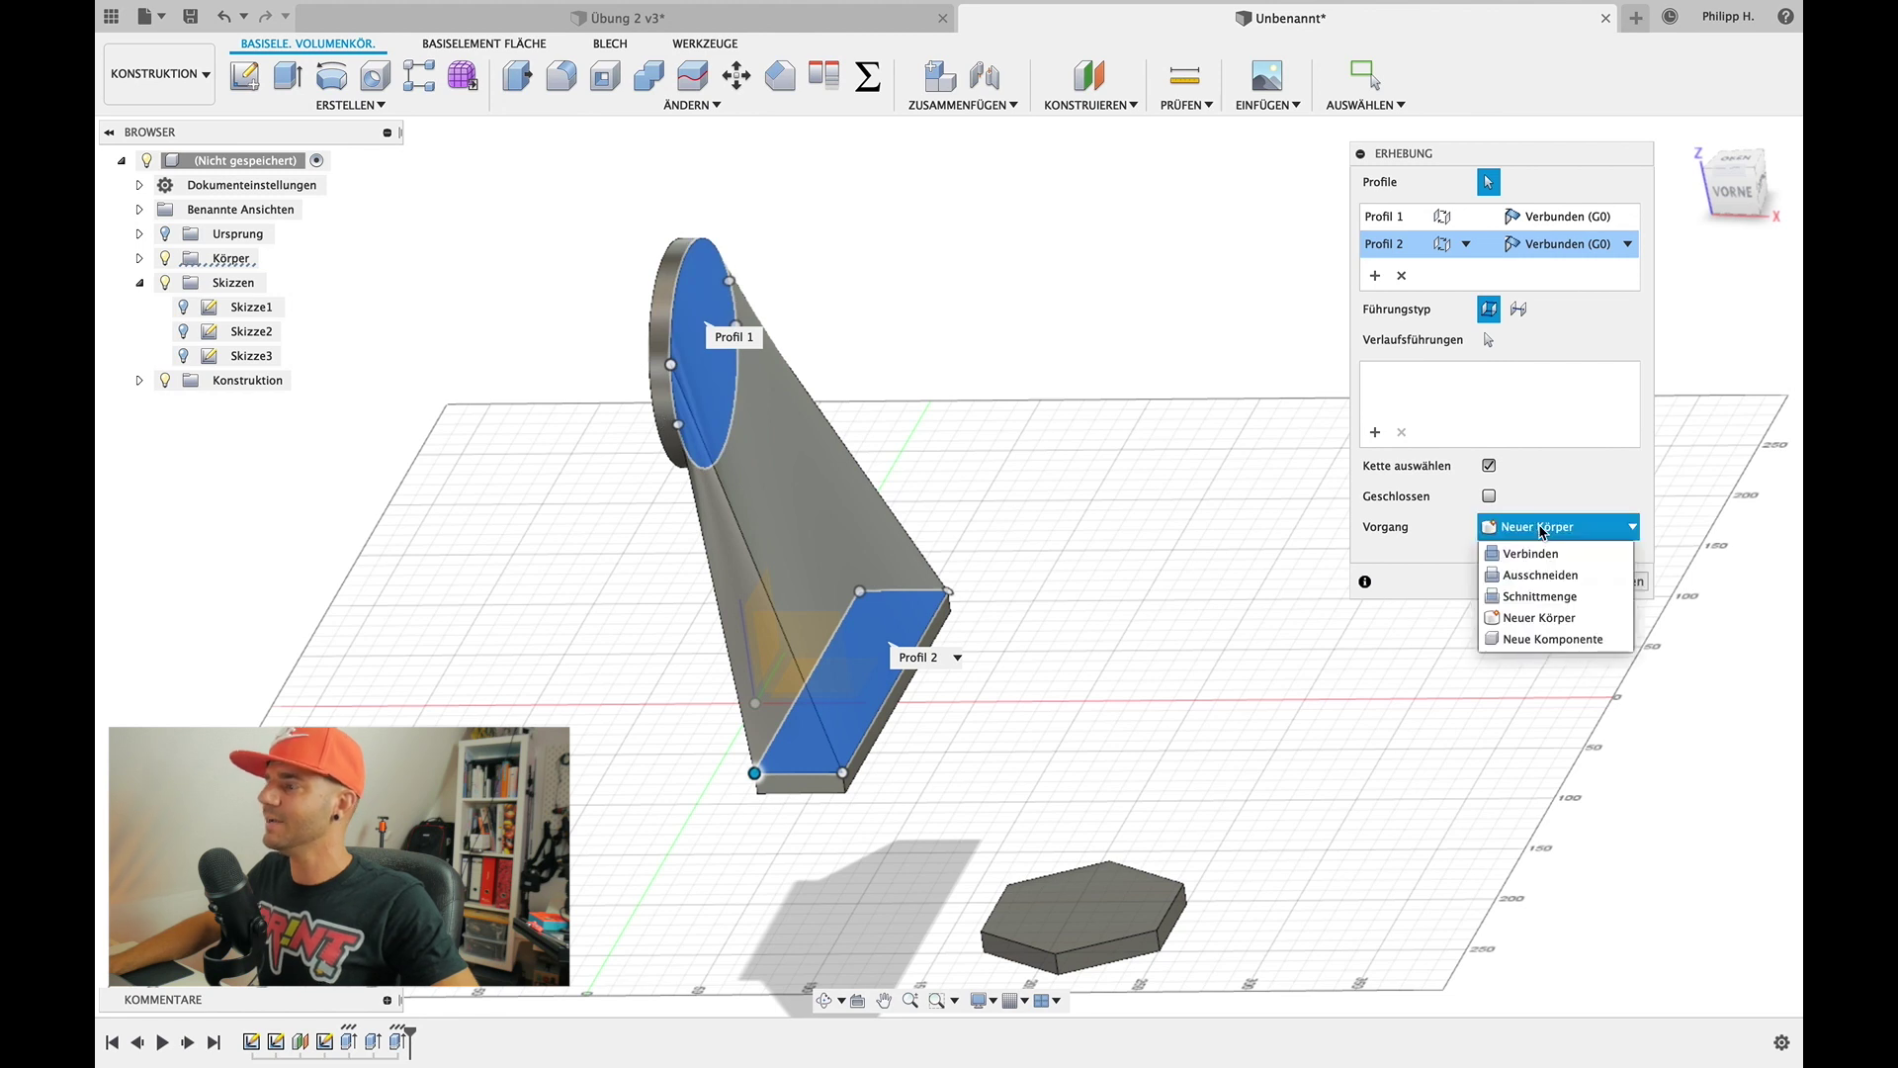
left_click(1527, 554)
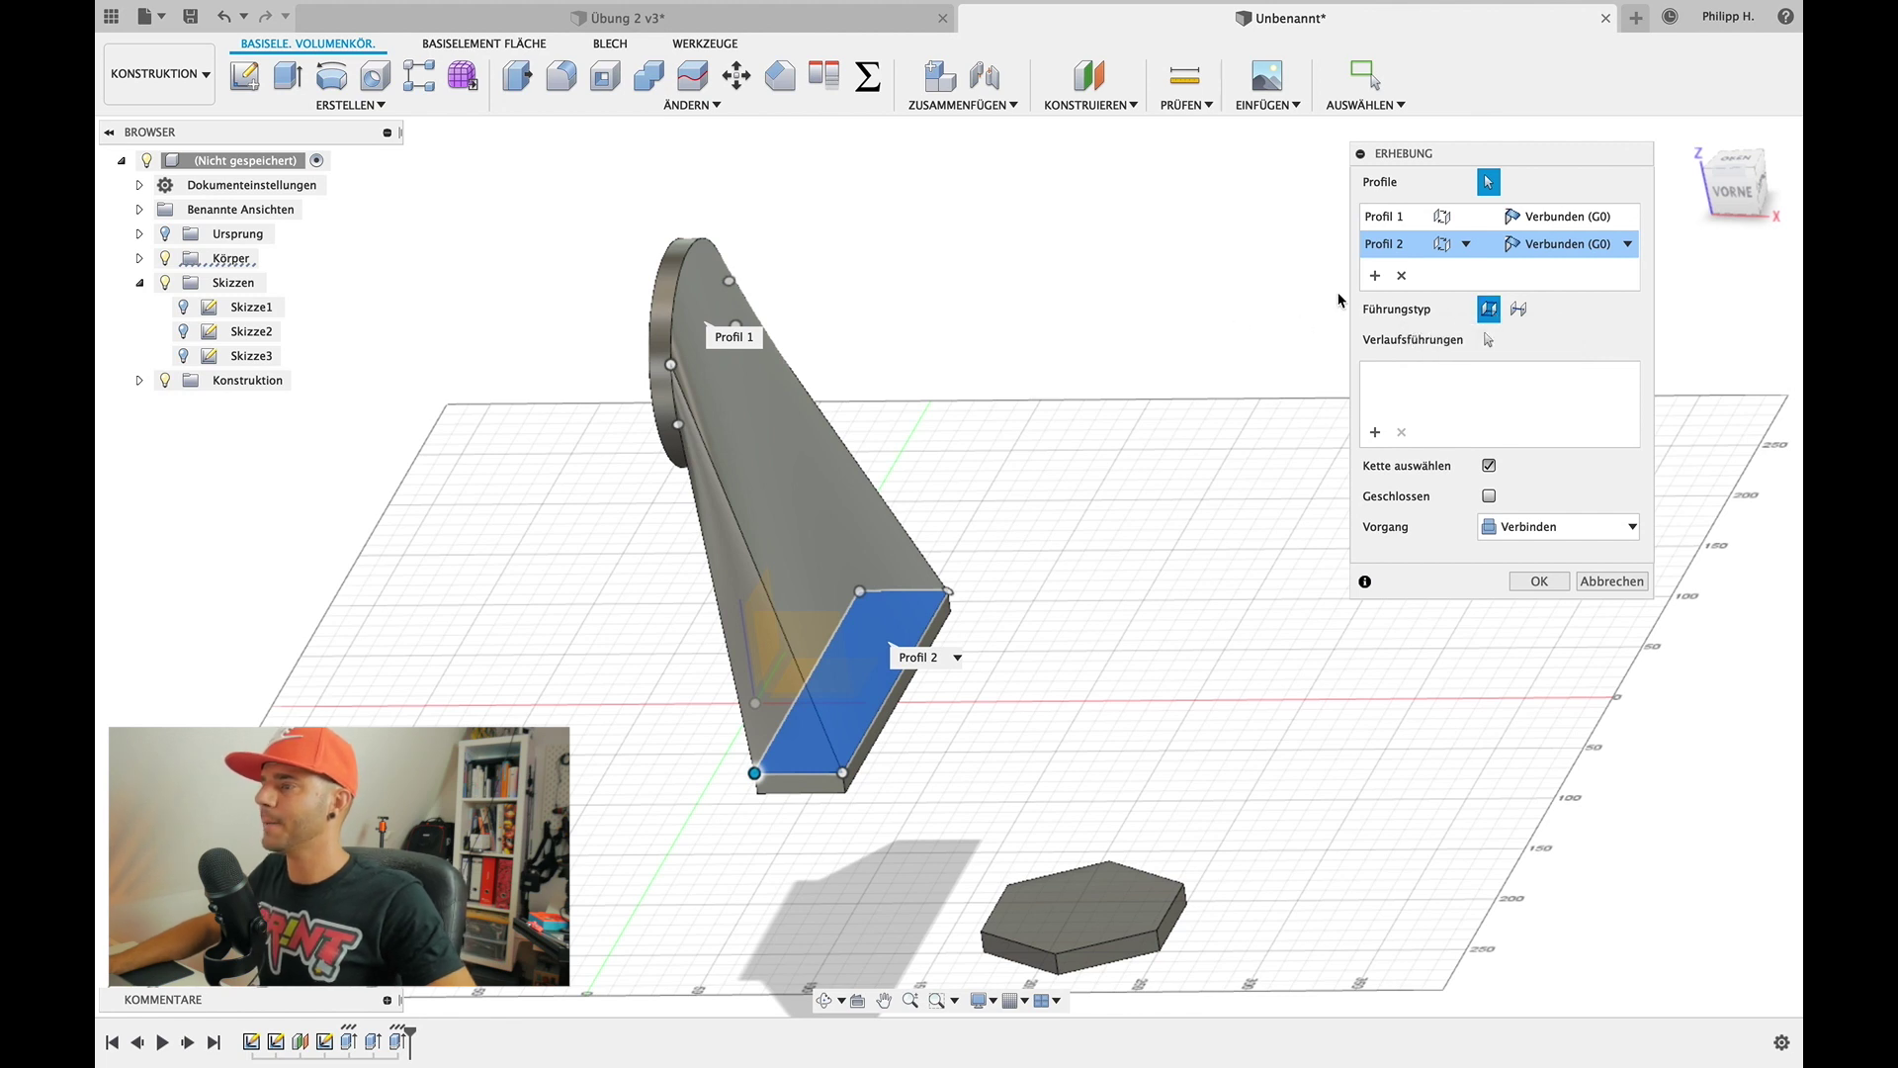
left_click(1538, 581)
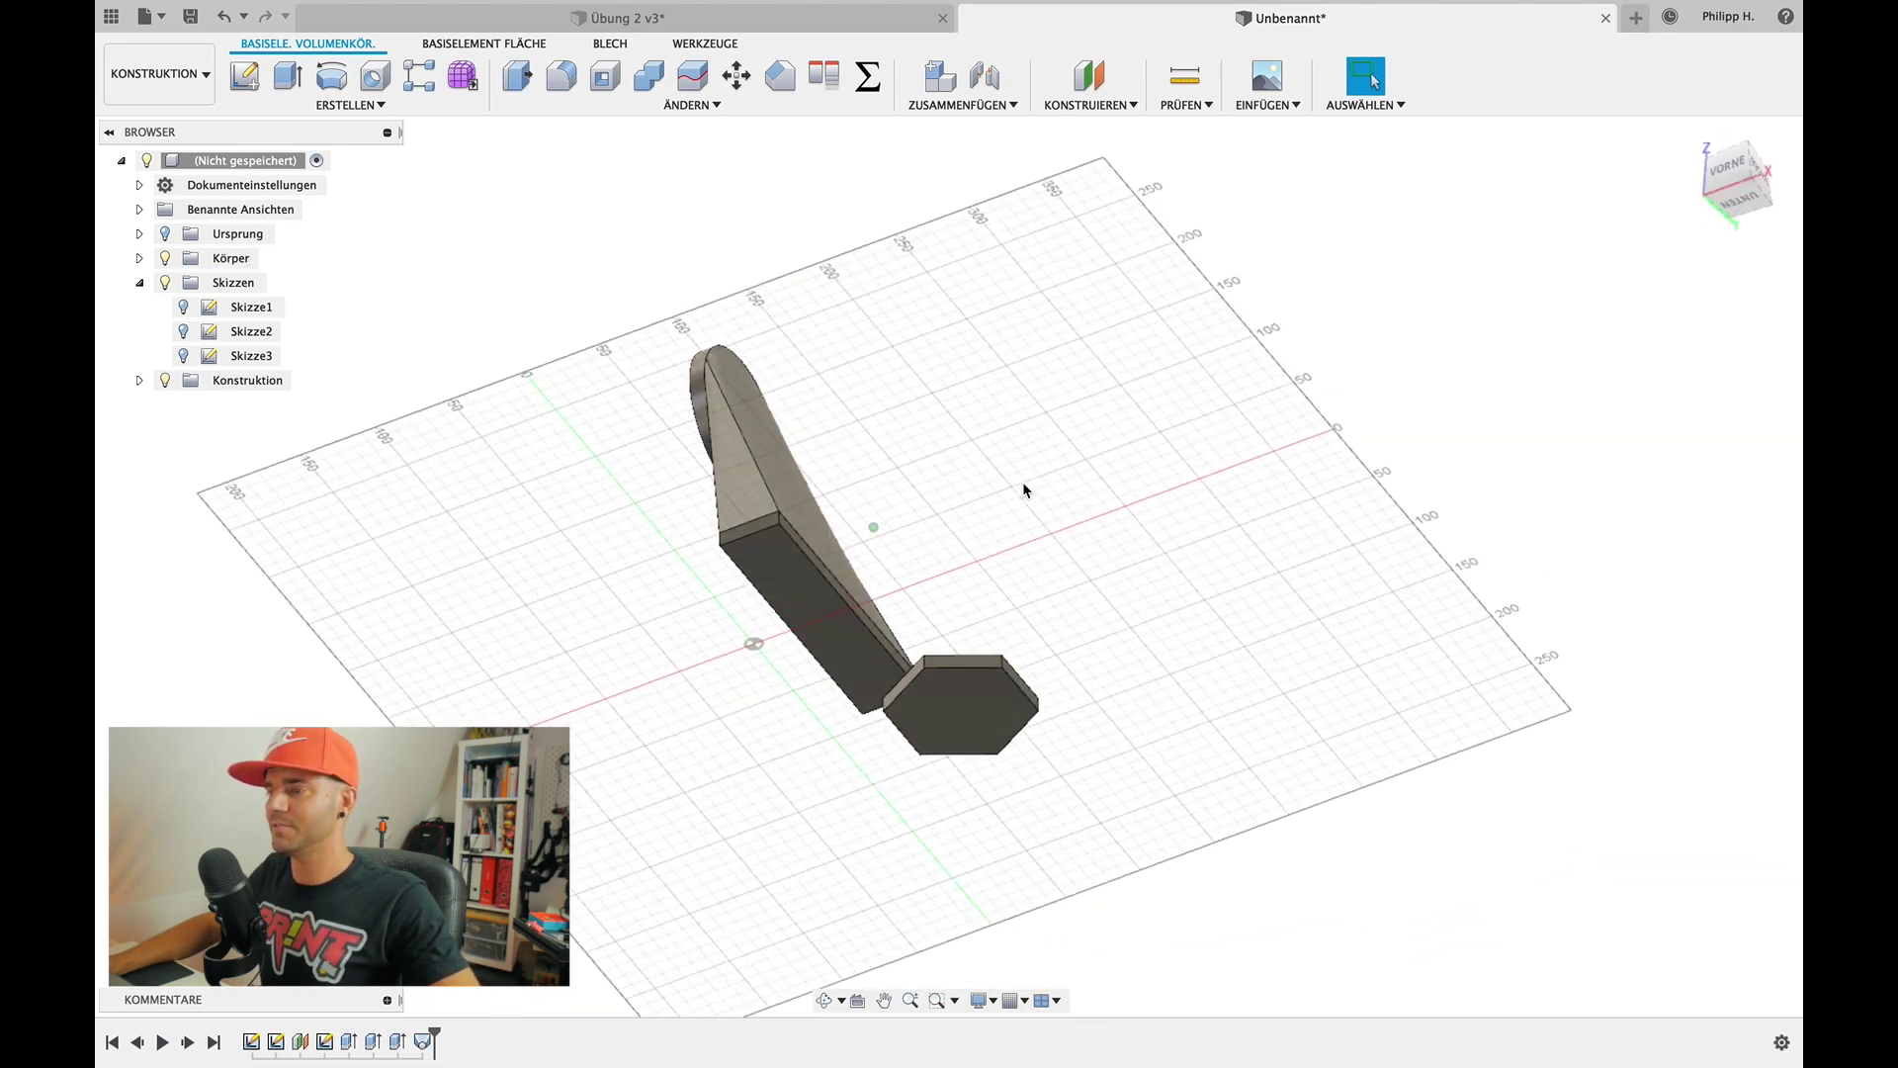
left_click(345, 106)
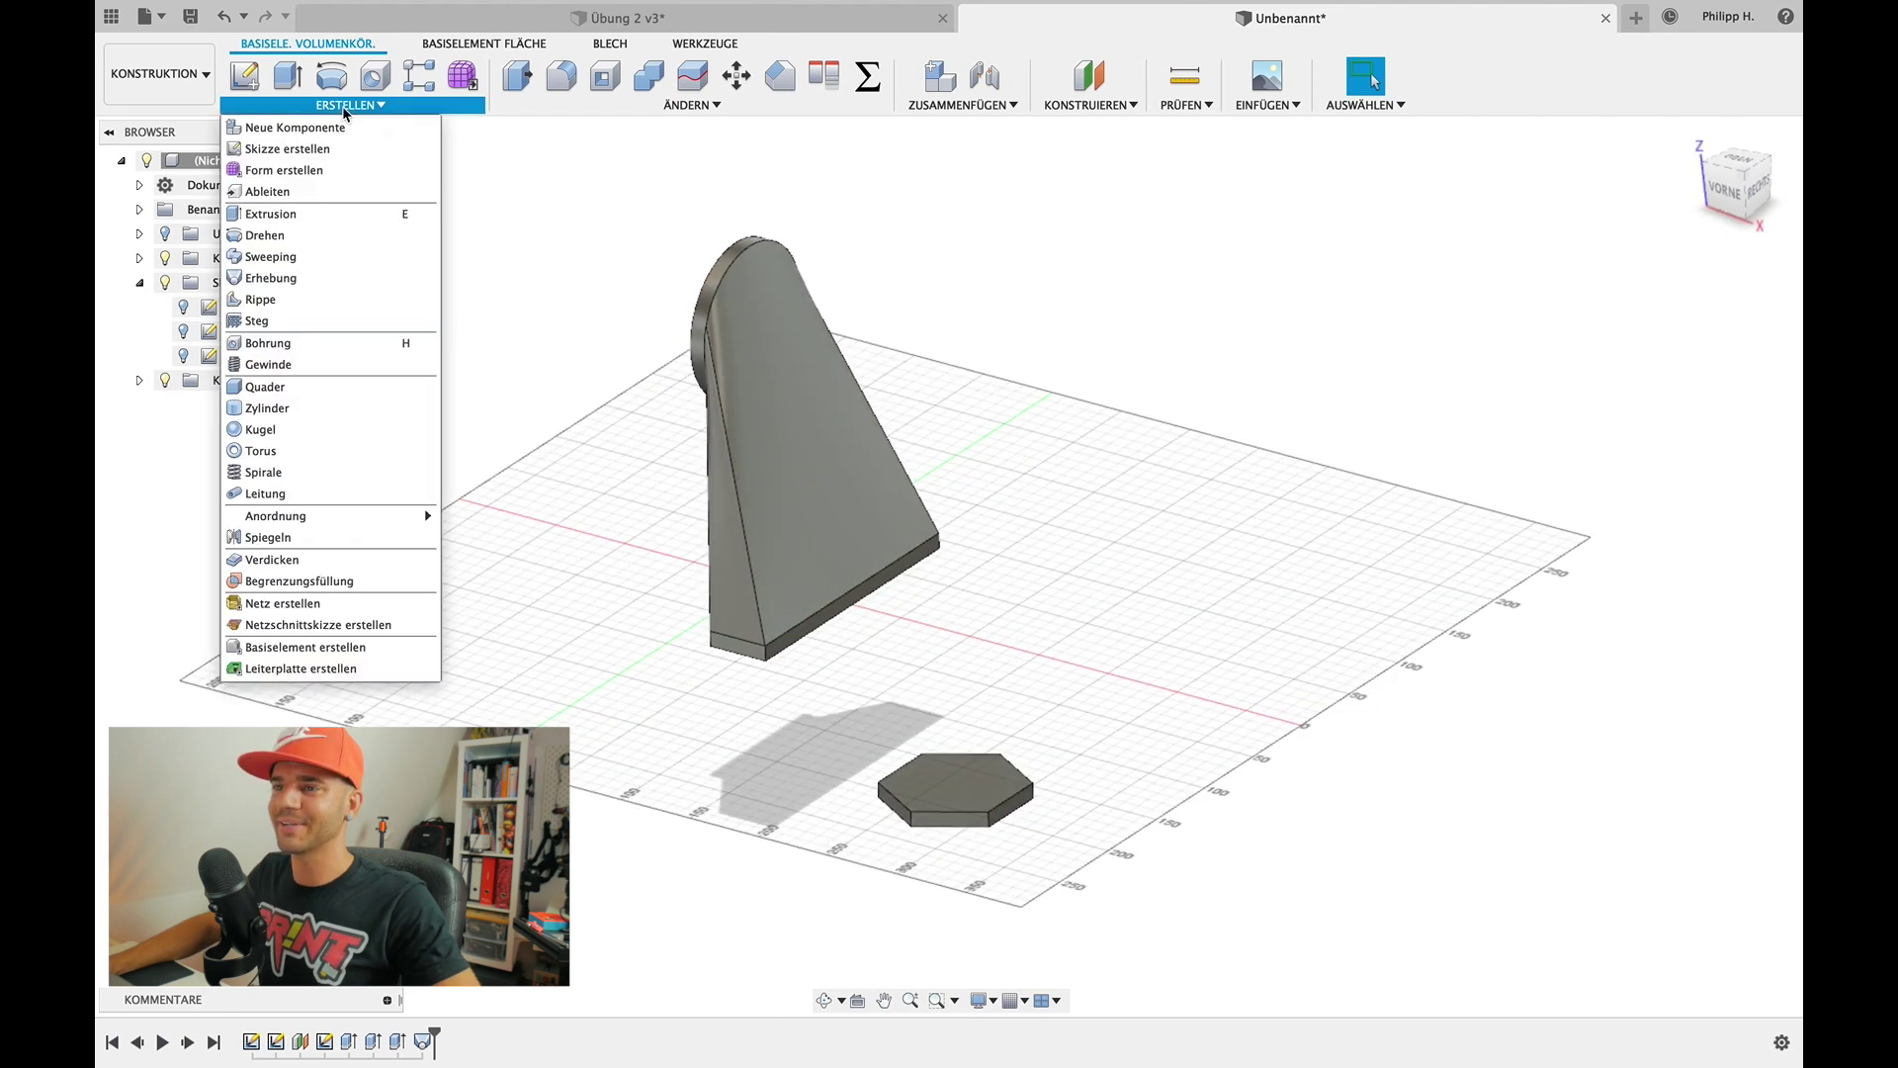
Loft the bar's lower face down to the hexagon as a joined body, then view the Übung 2 v3 design
left_click(294, 280)
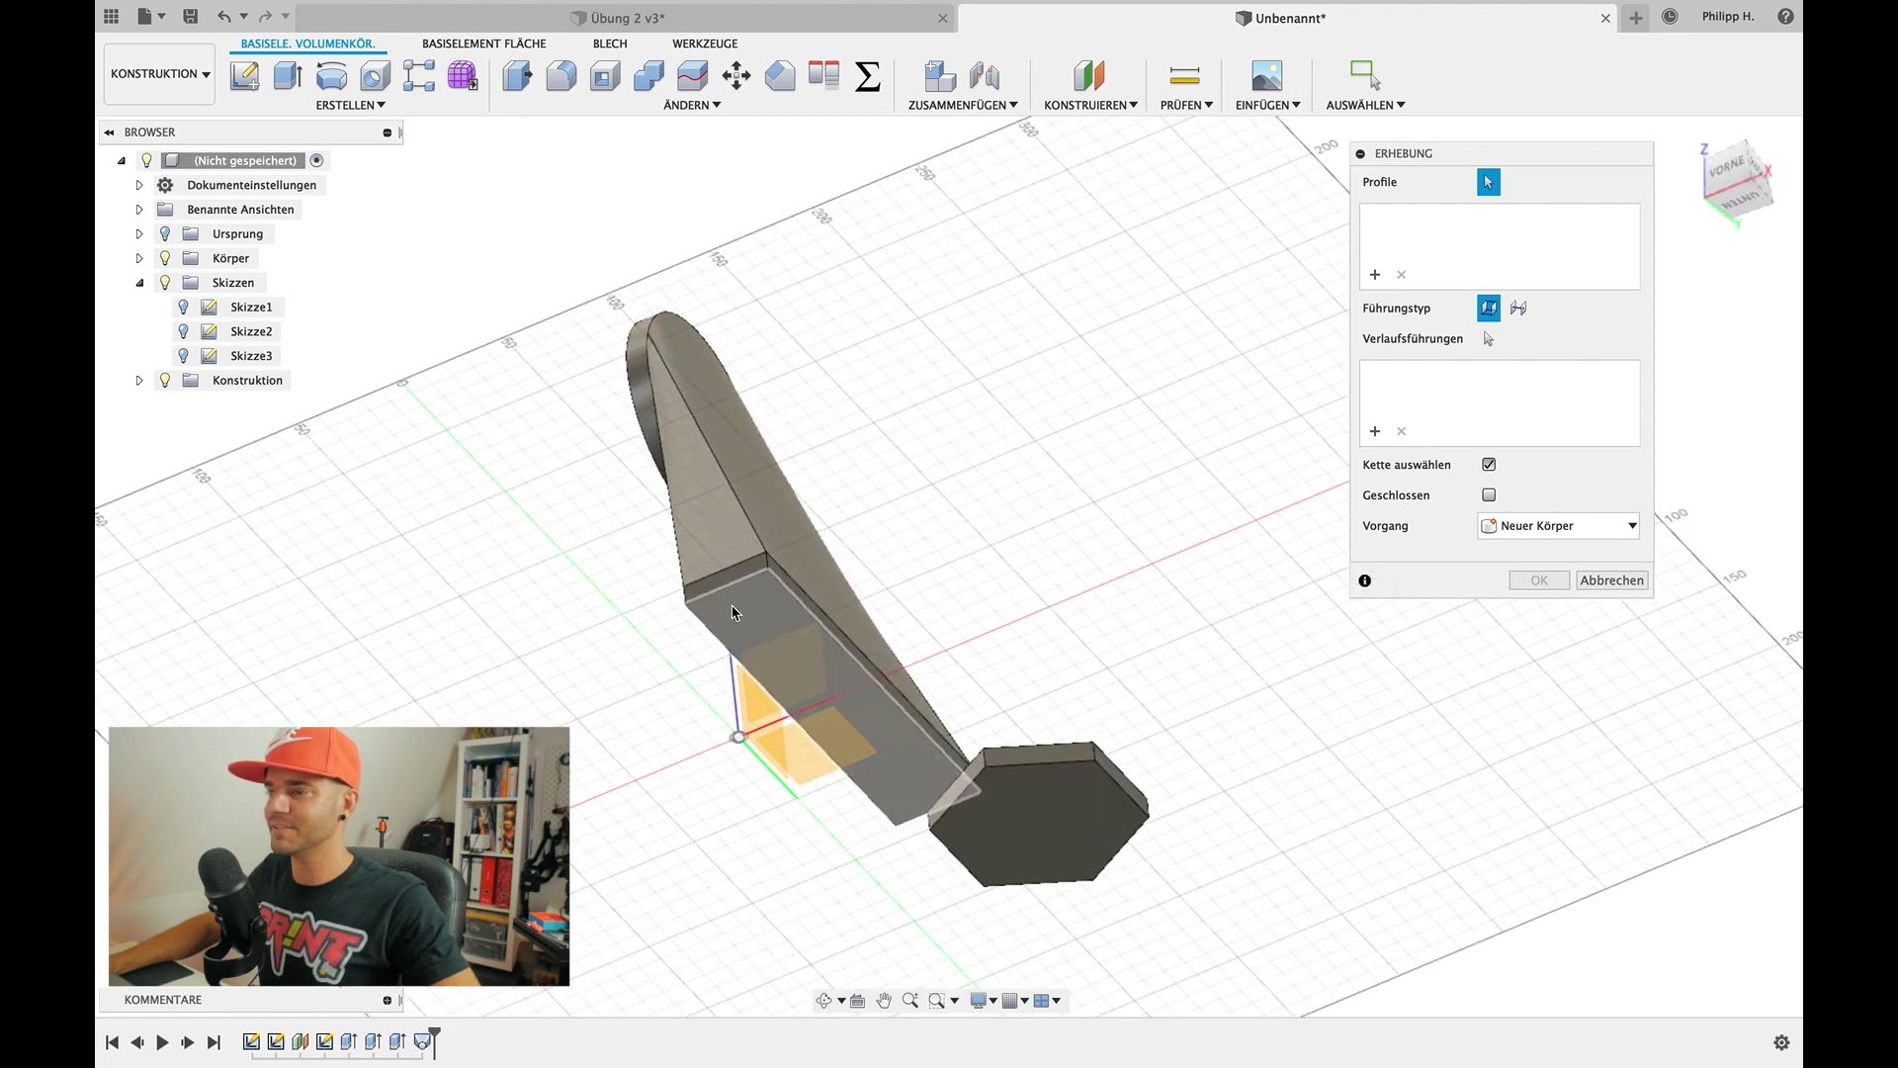
left_click(739, 610)
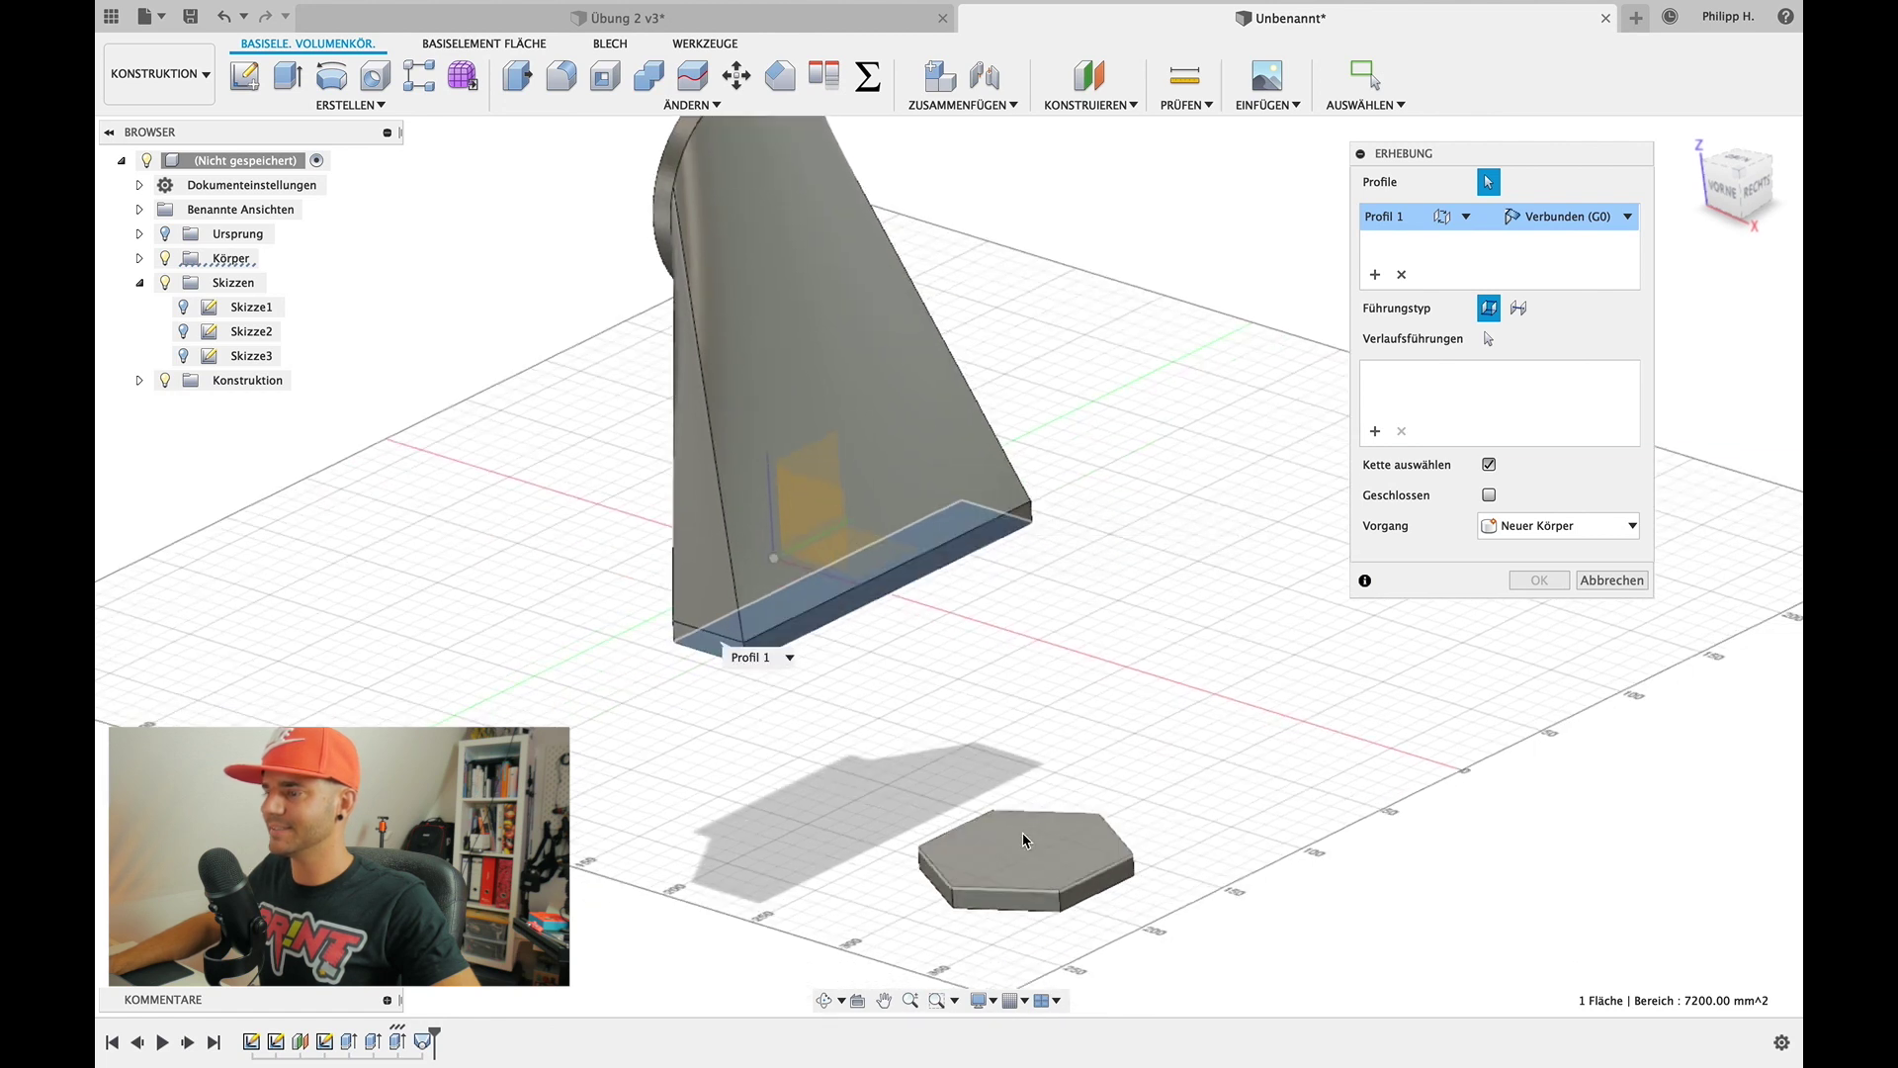
left_click(1023, 839)
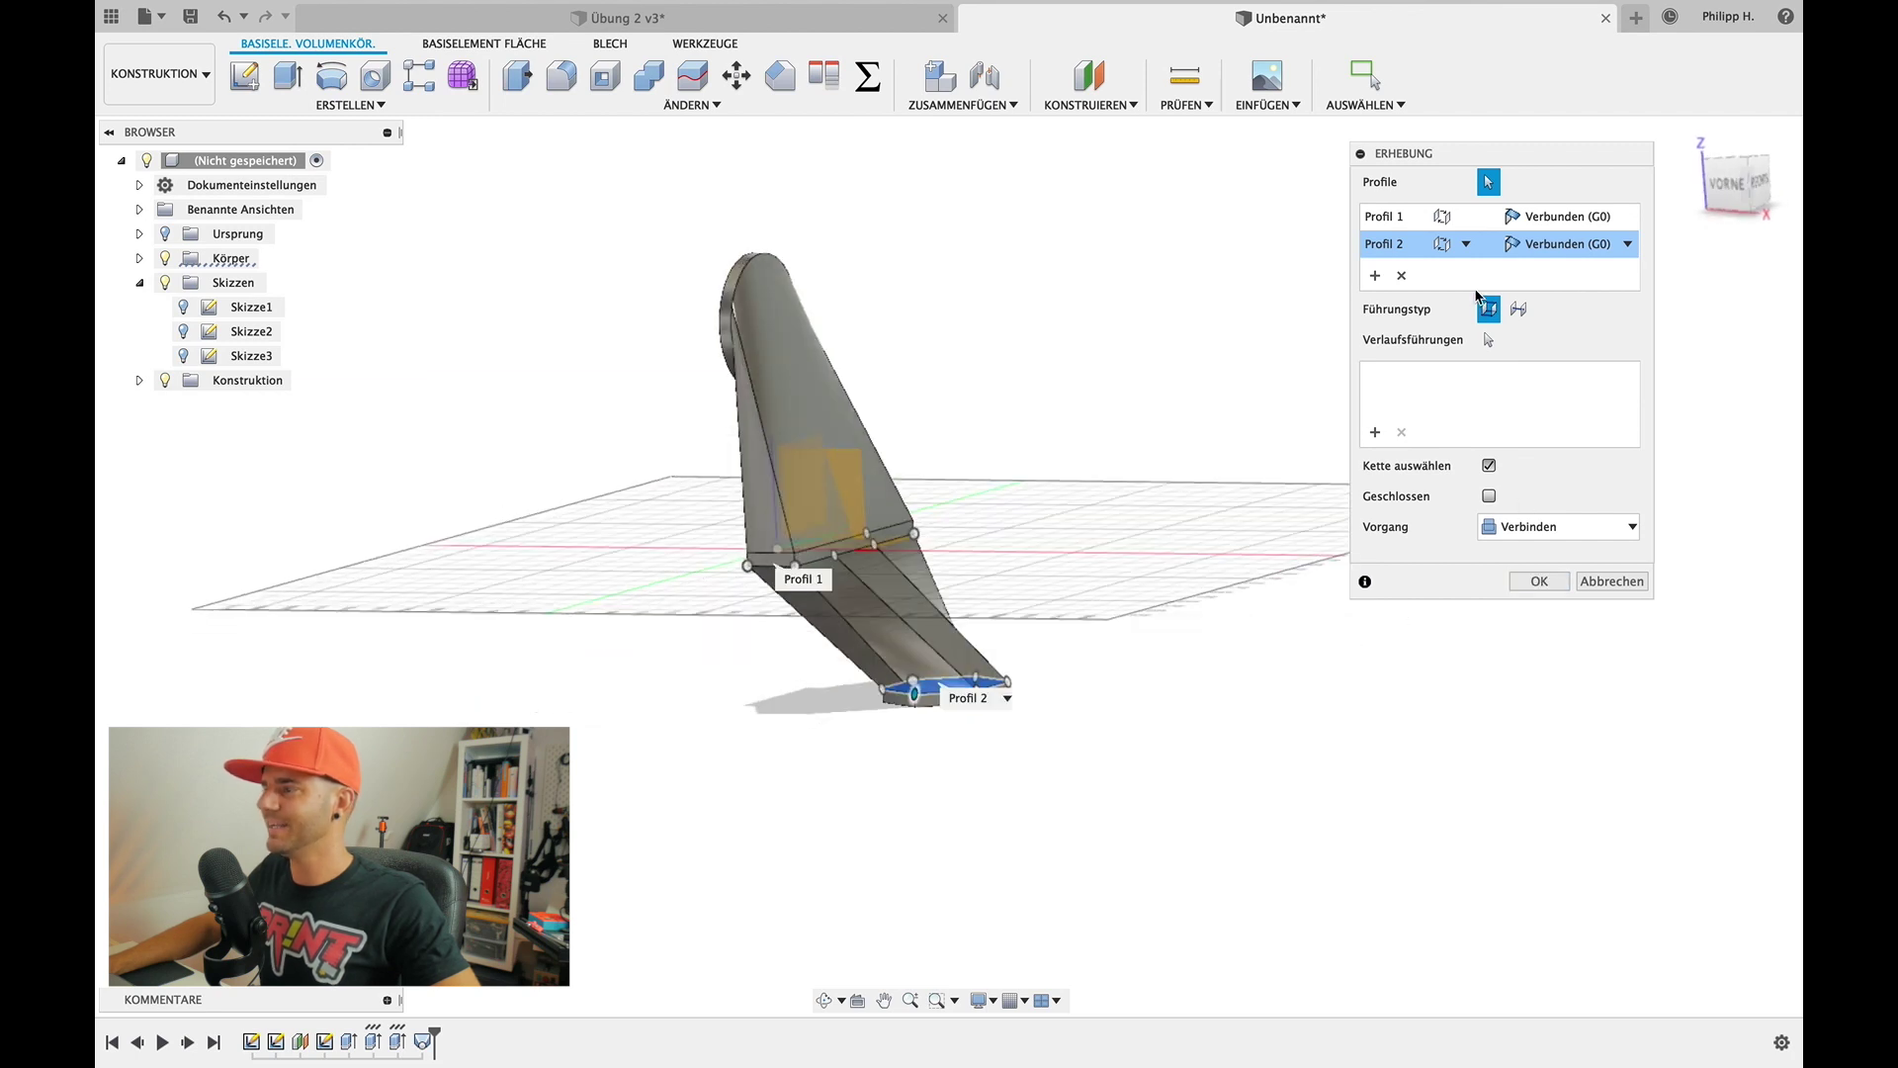
left_click(1540, 582)
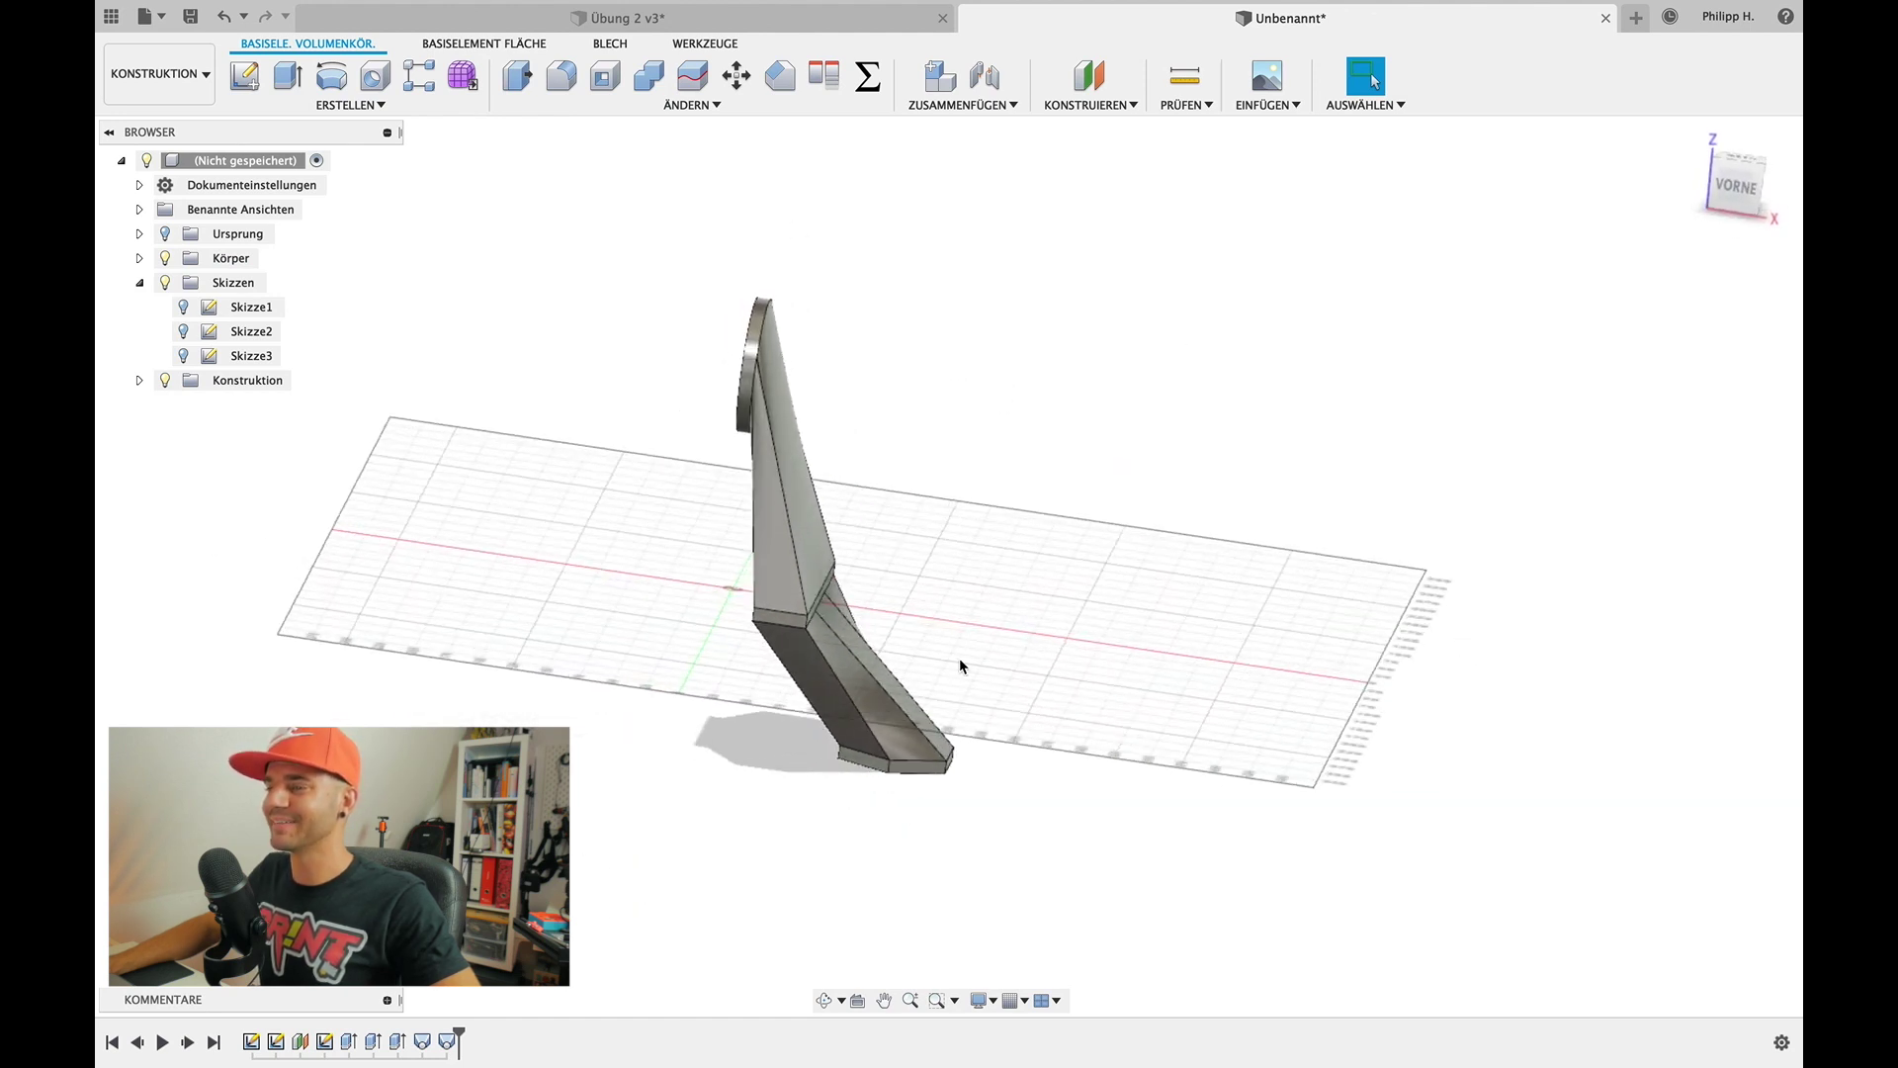
left_click(623, 18)
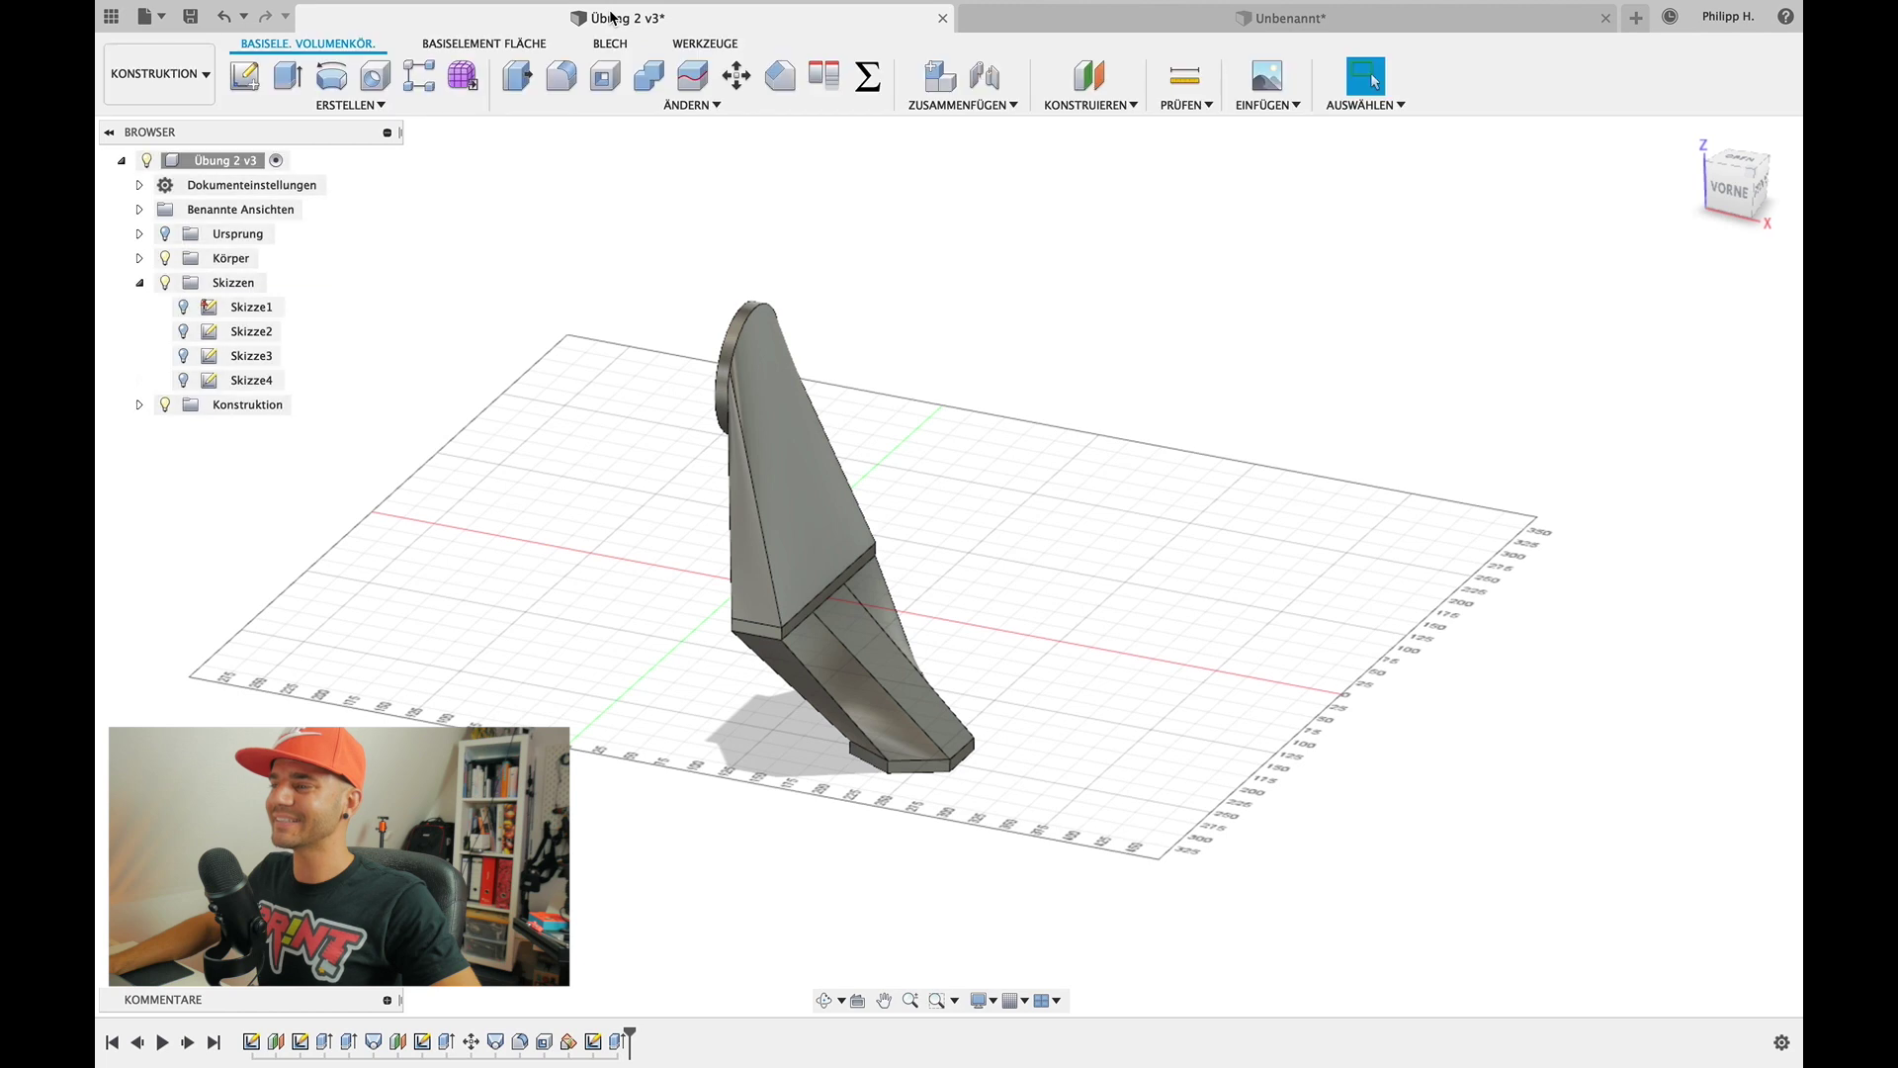
middle_click_drag(869, 505, 1055, 249, "shift")
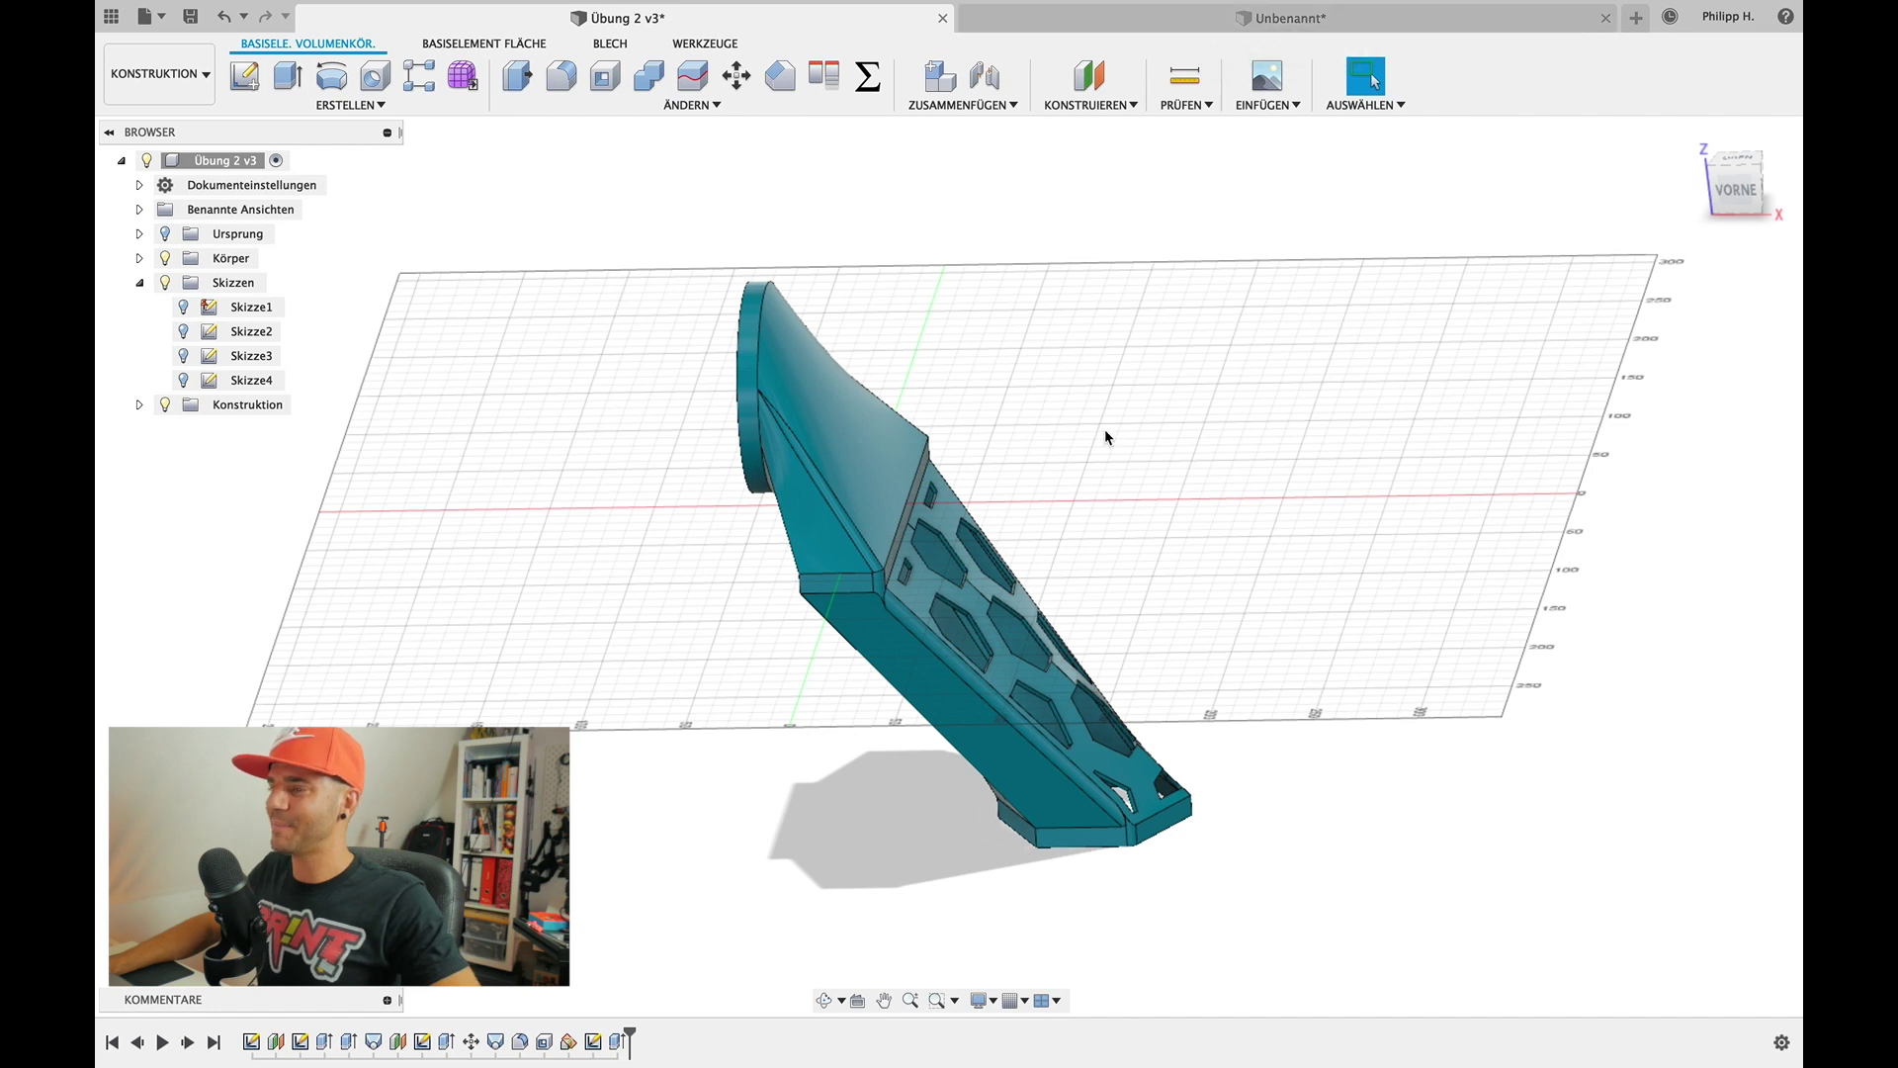
Go back to the Unbenannt* tab and orbit and zoom the grey disc-bar-hexagon loft
middle_click_drag(1105, 429, 1105, 429, "shift")
left_click(1314, 20)
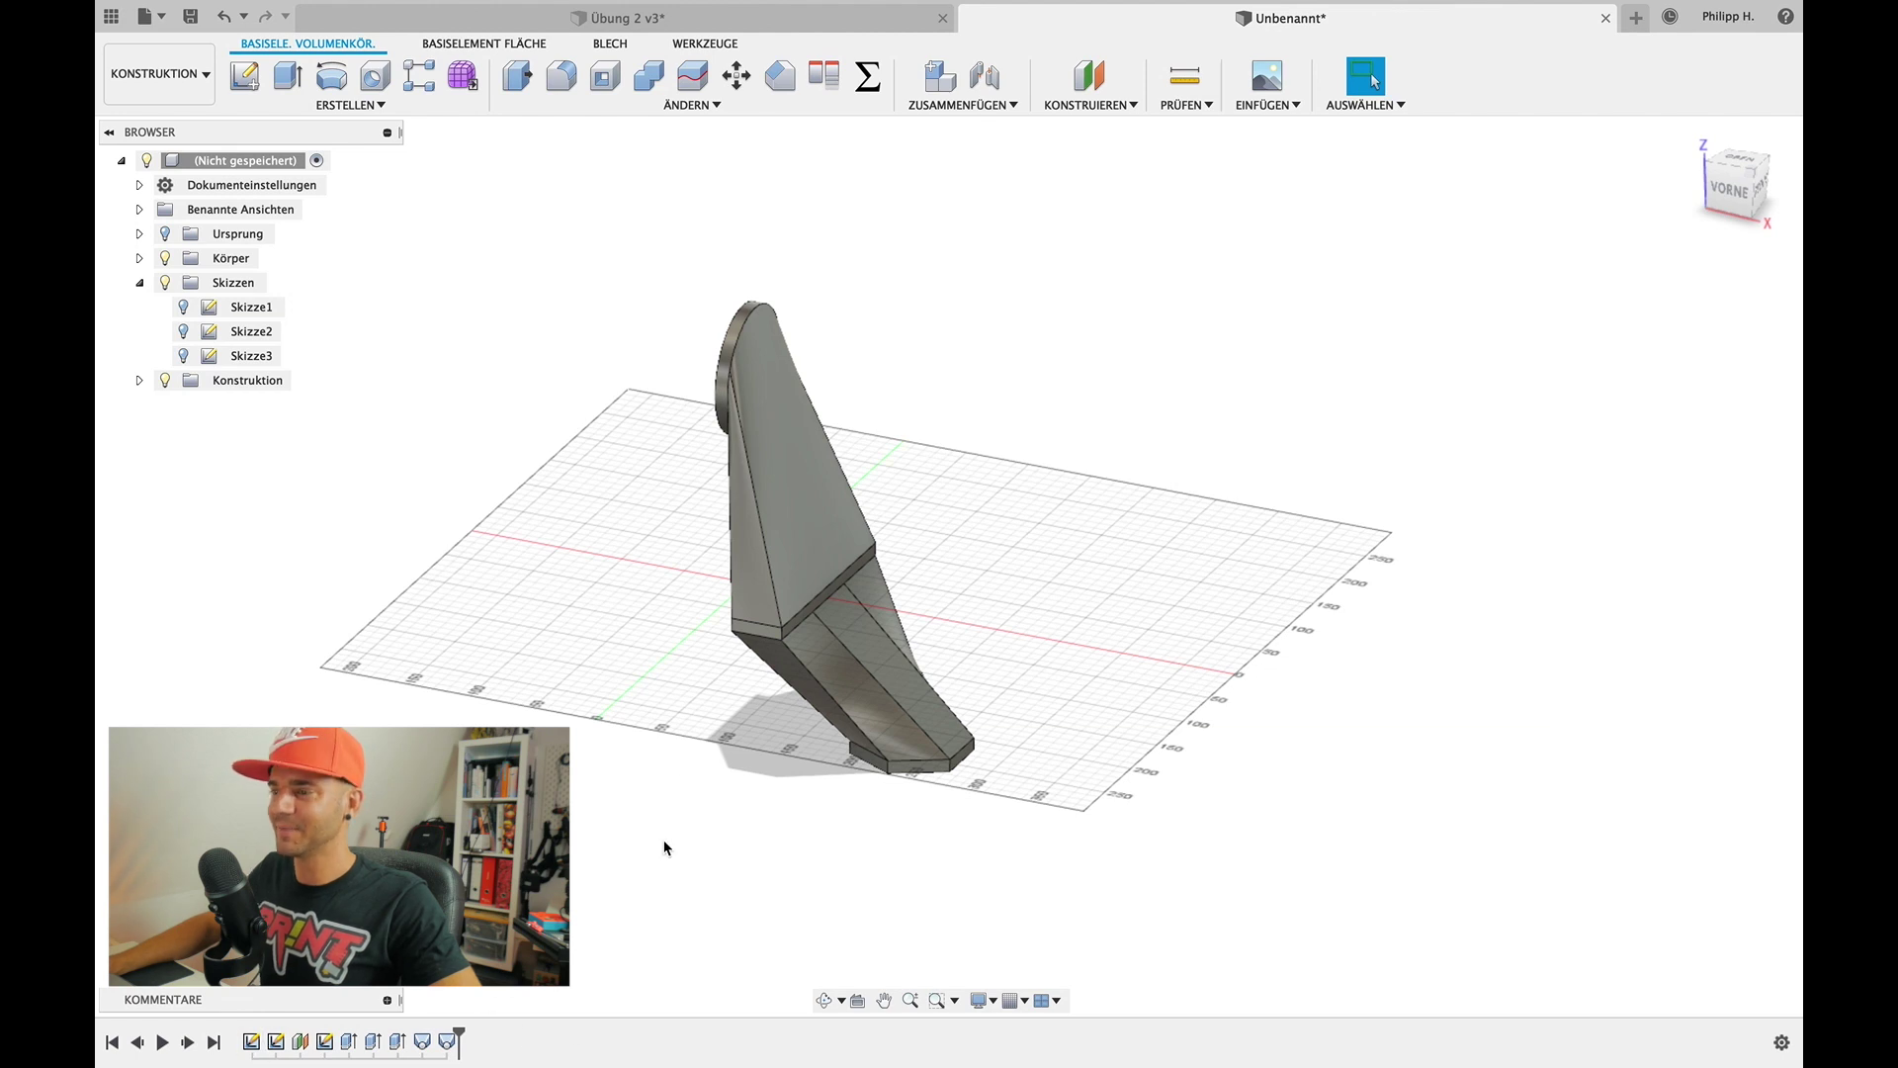
middle_click_drag(665, 848, 665, 848, "shift")
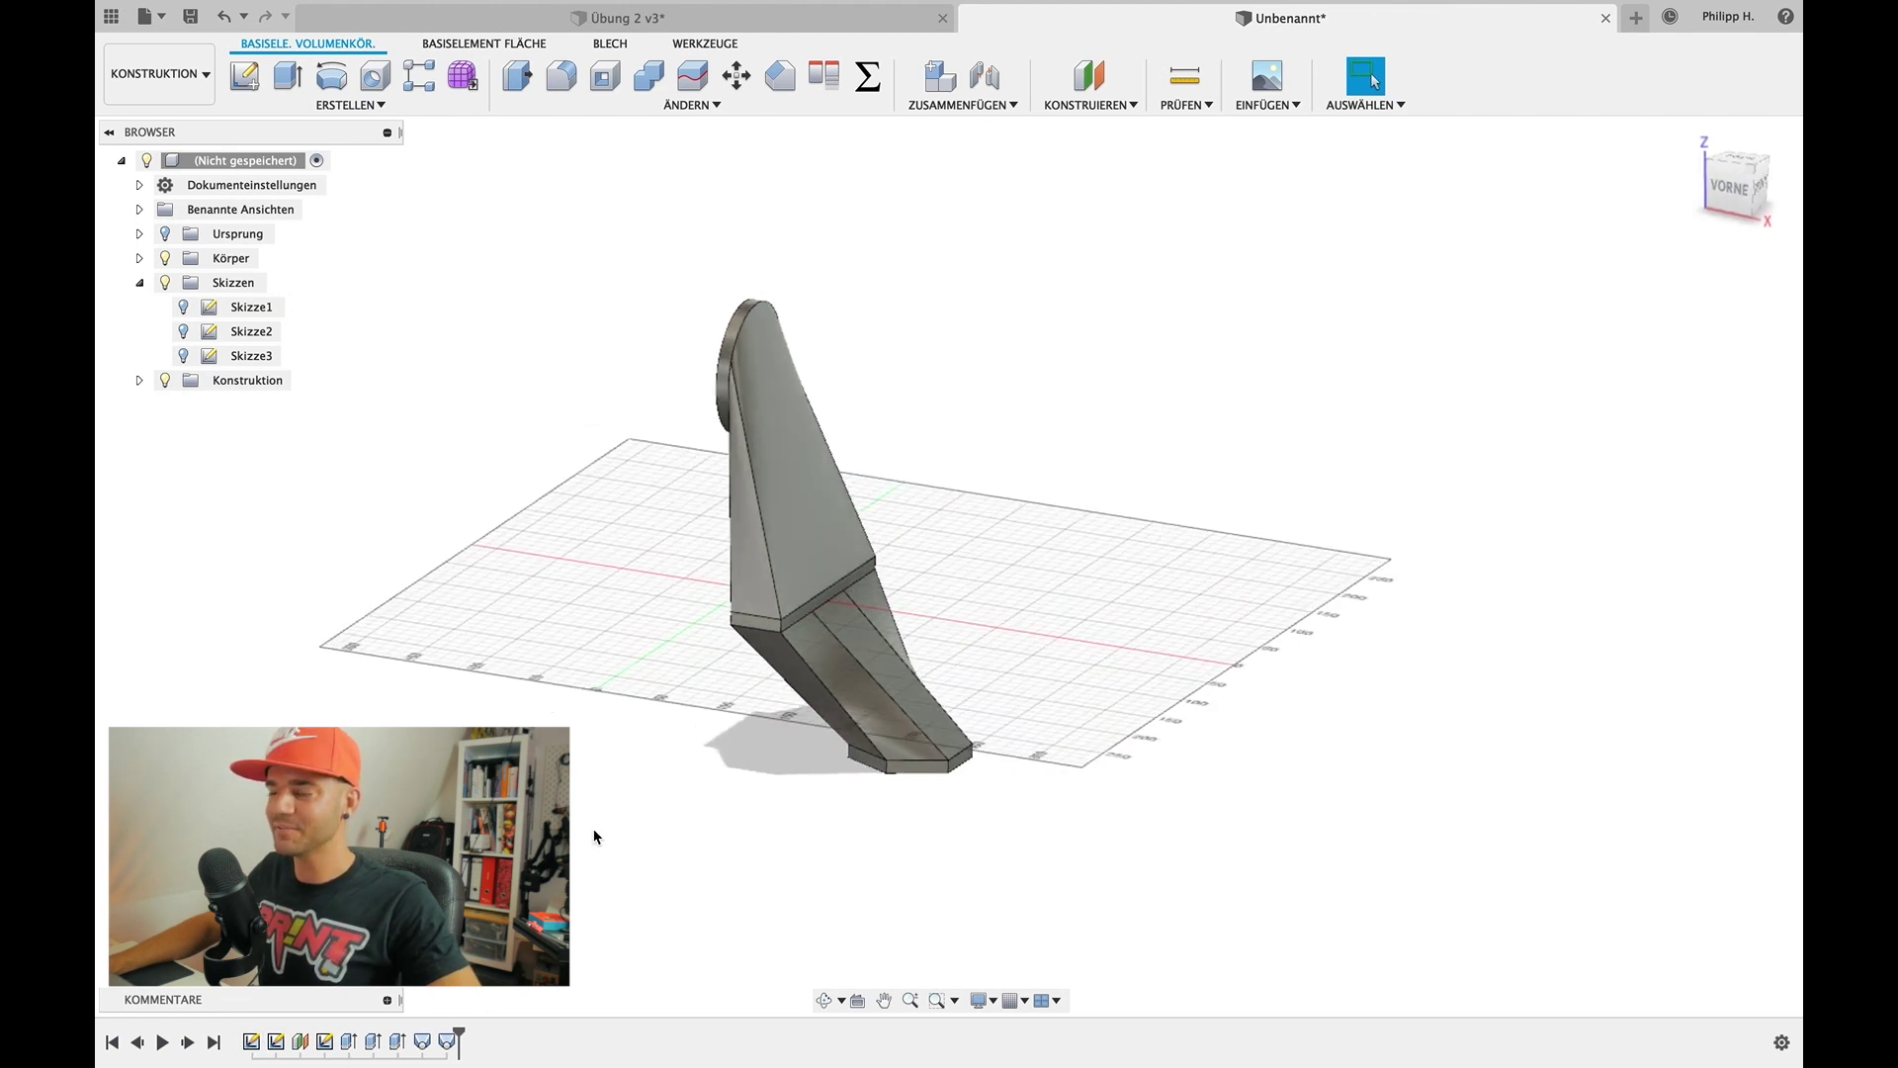
scroll(751, 650, "up", 5)
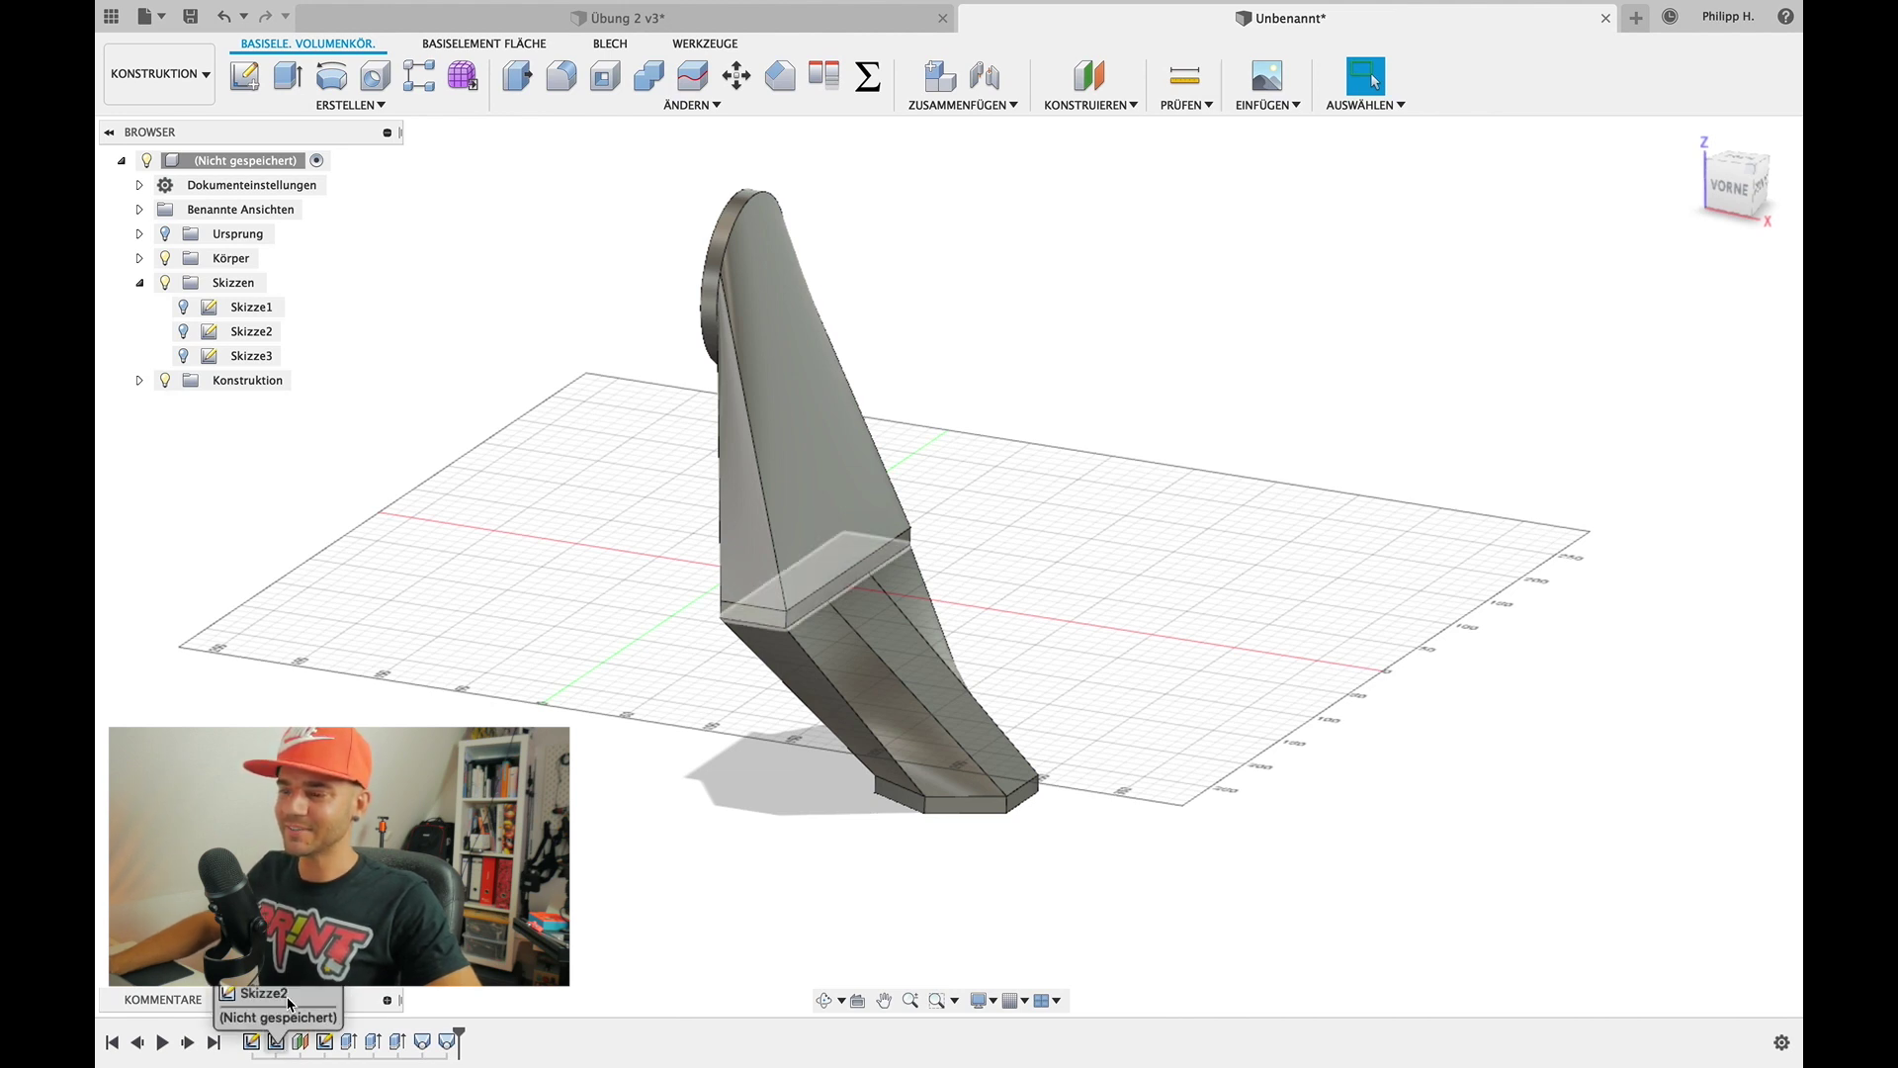
double_click(279, 1040)
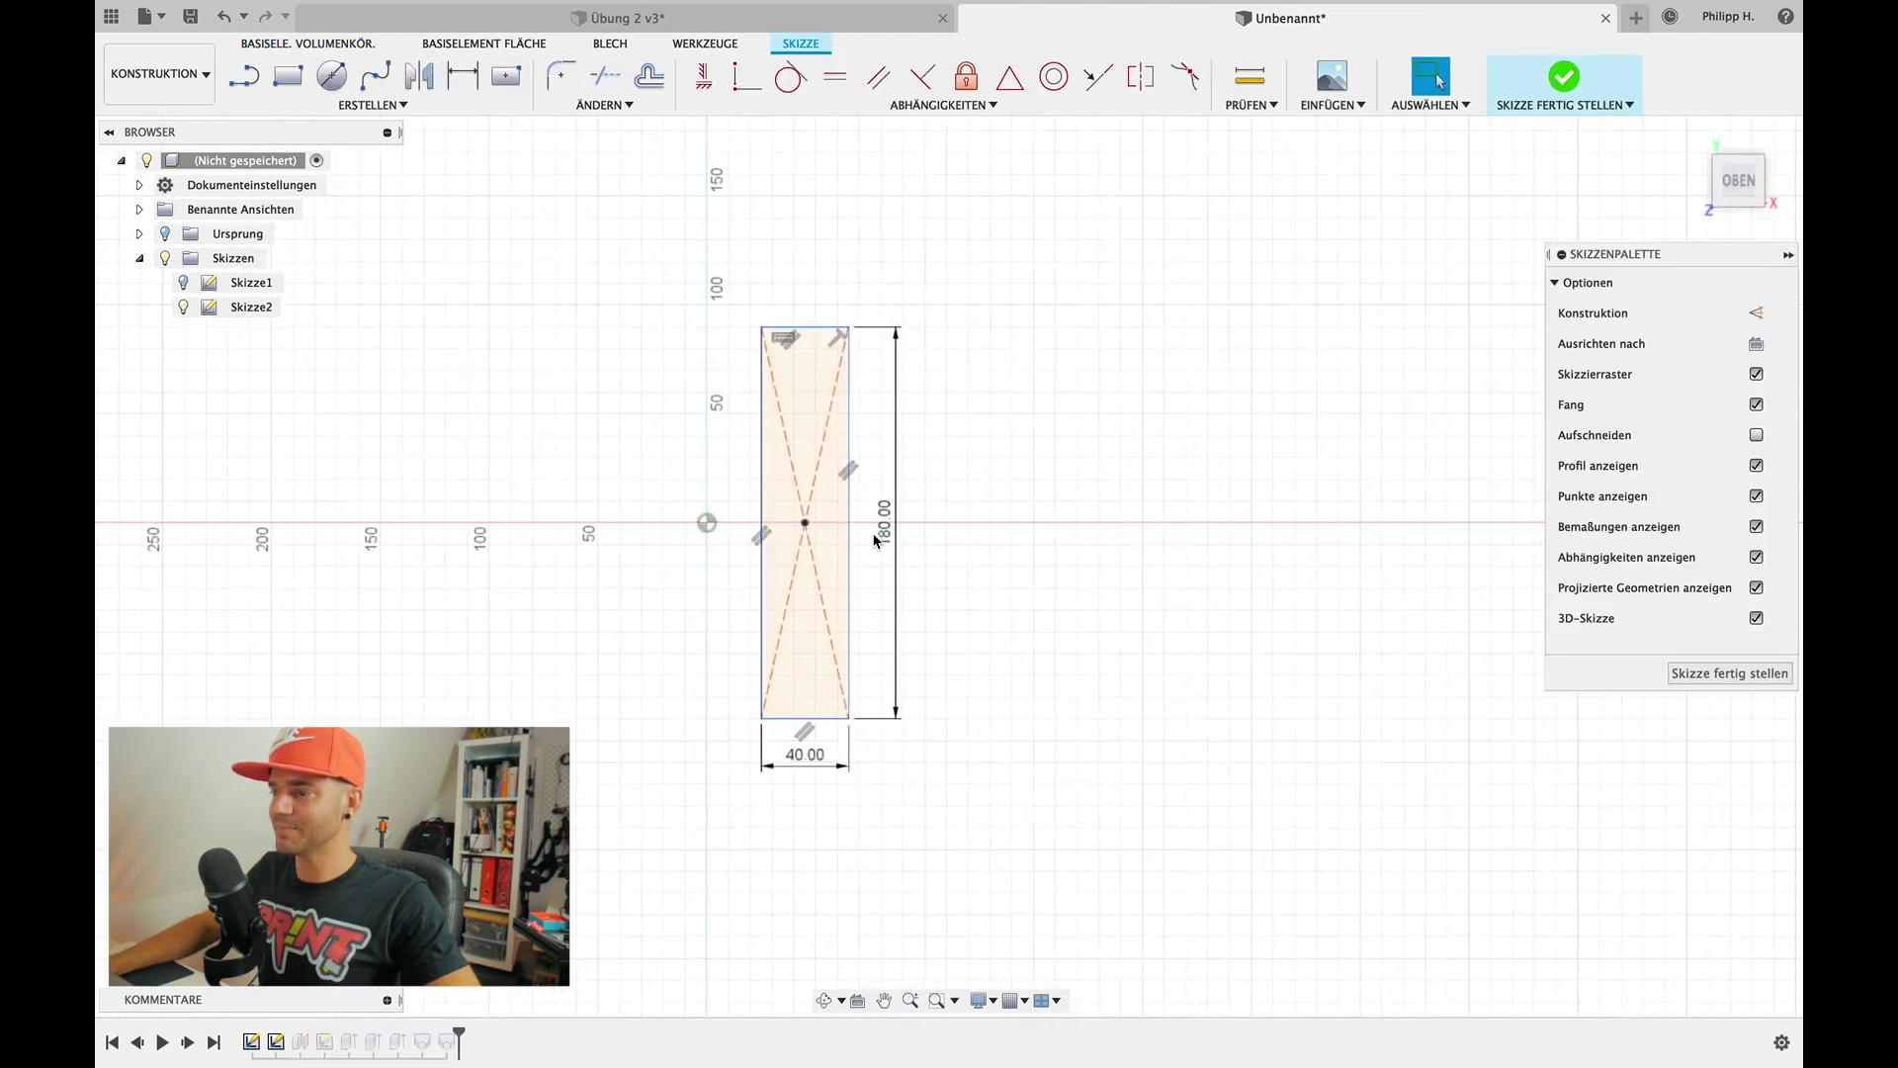
double_click(887, 524)
type("1")
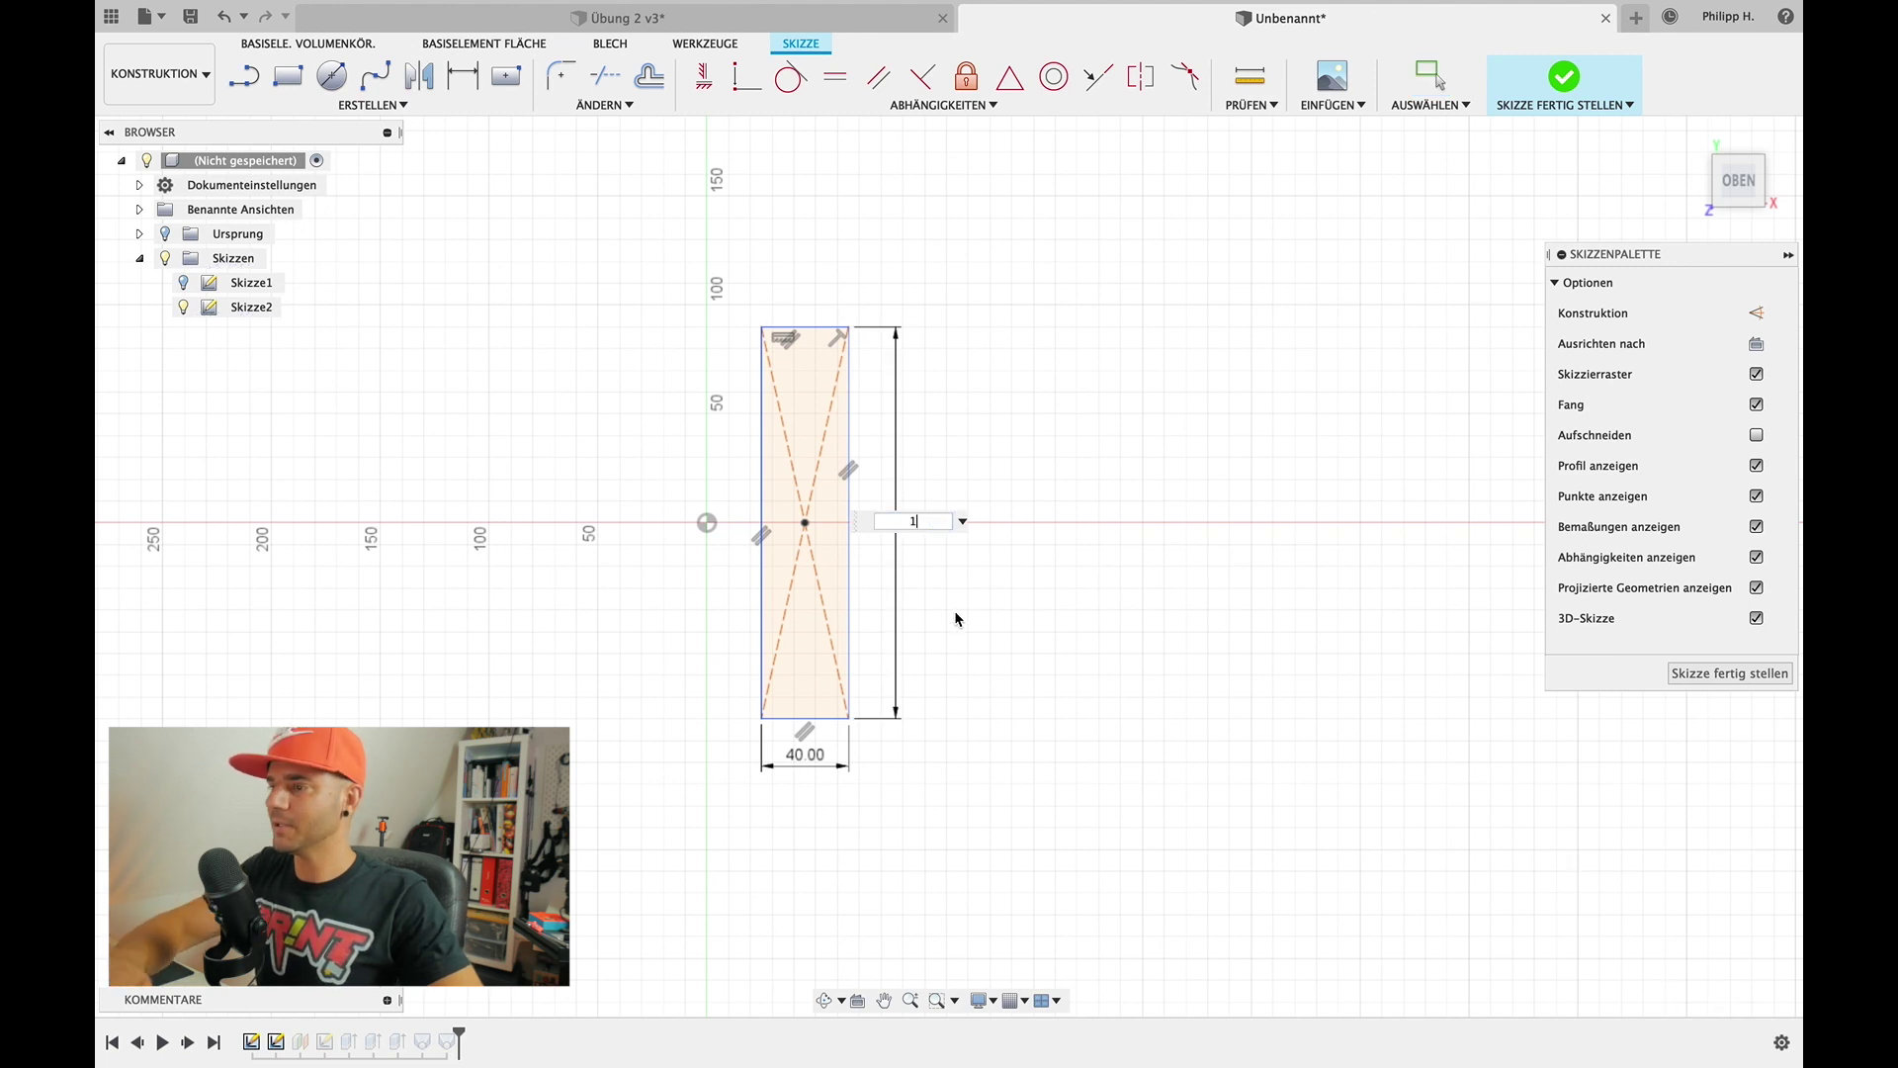
type("00")
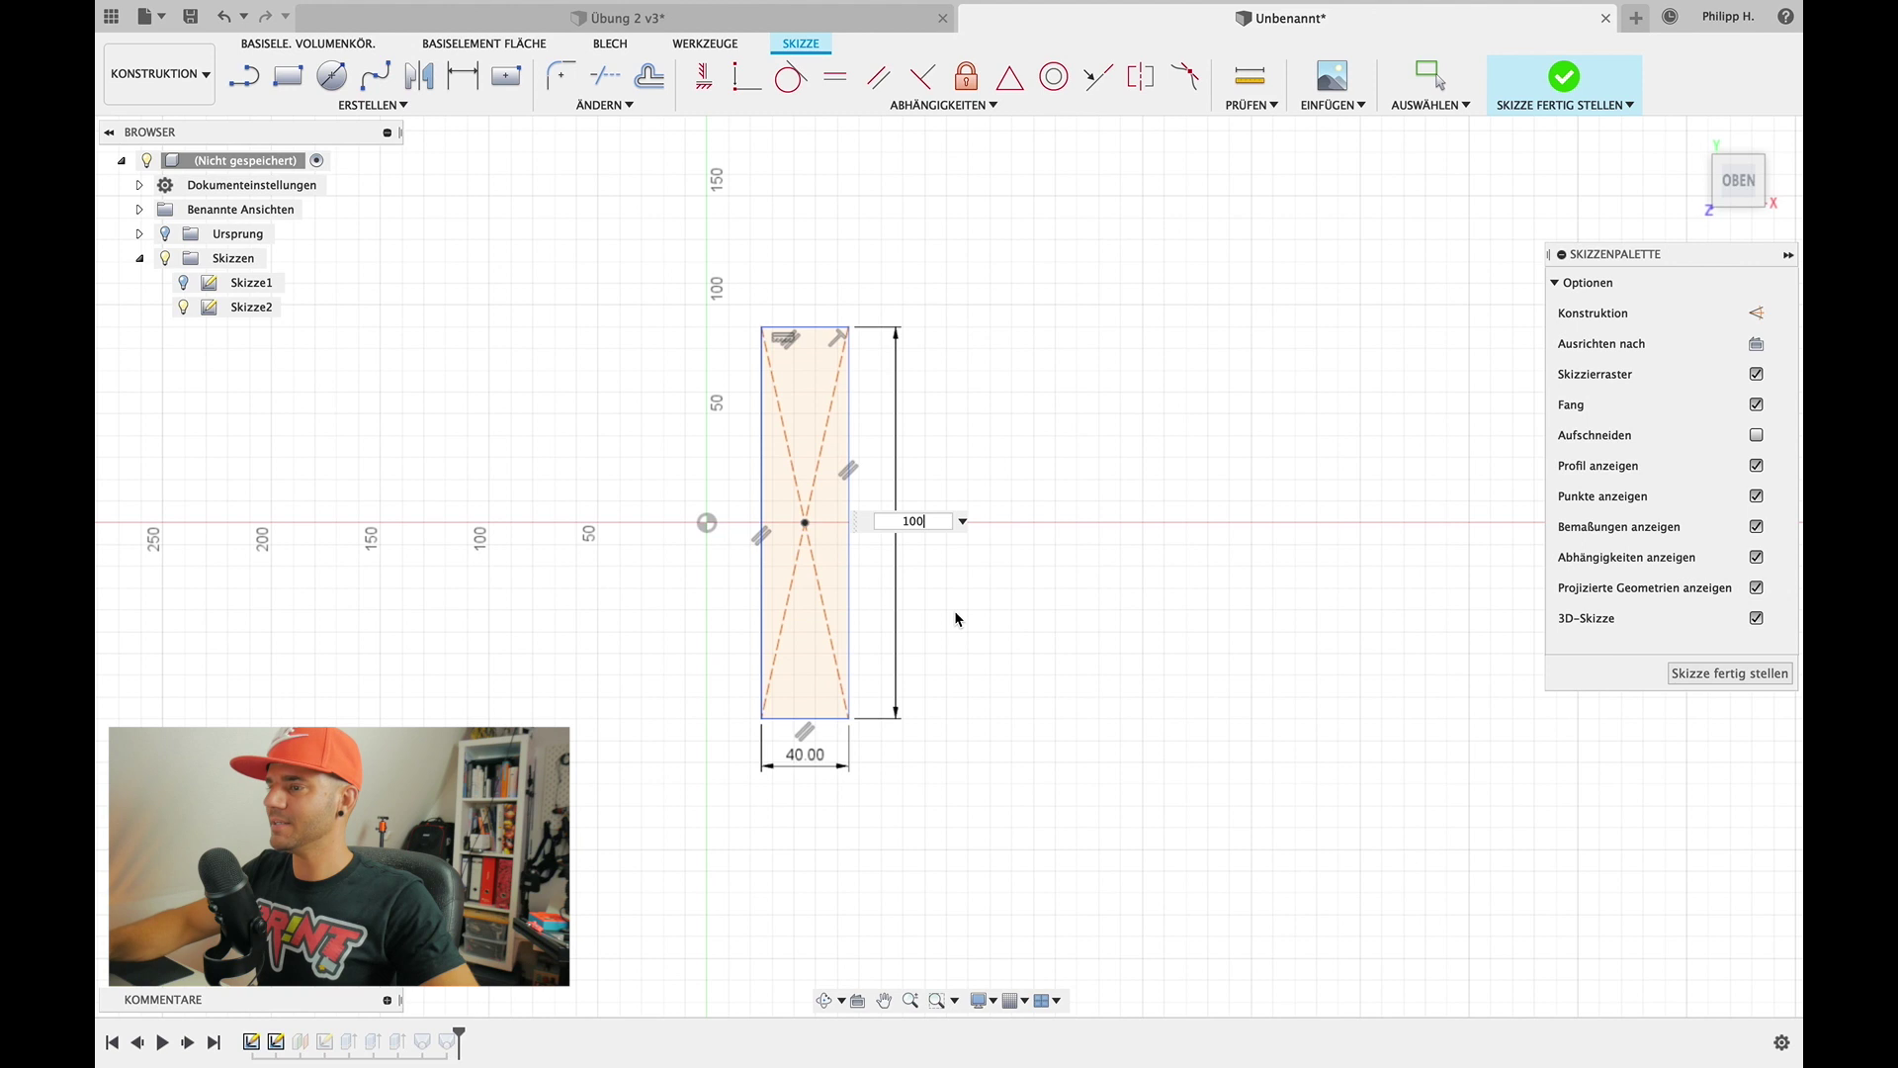
key("Return")
left_click(1554, 97)
middle_click_drag(869, 733, 975, 572, "shift")
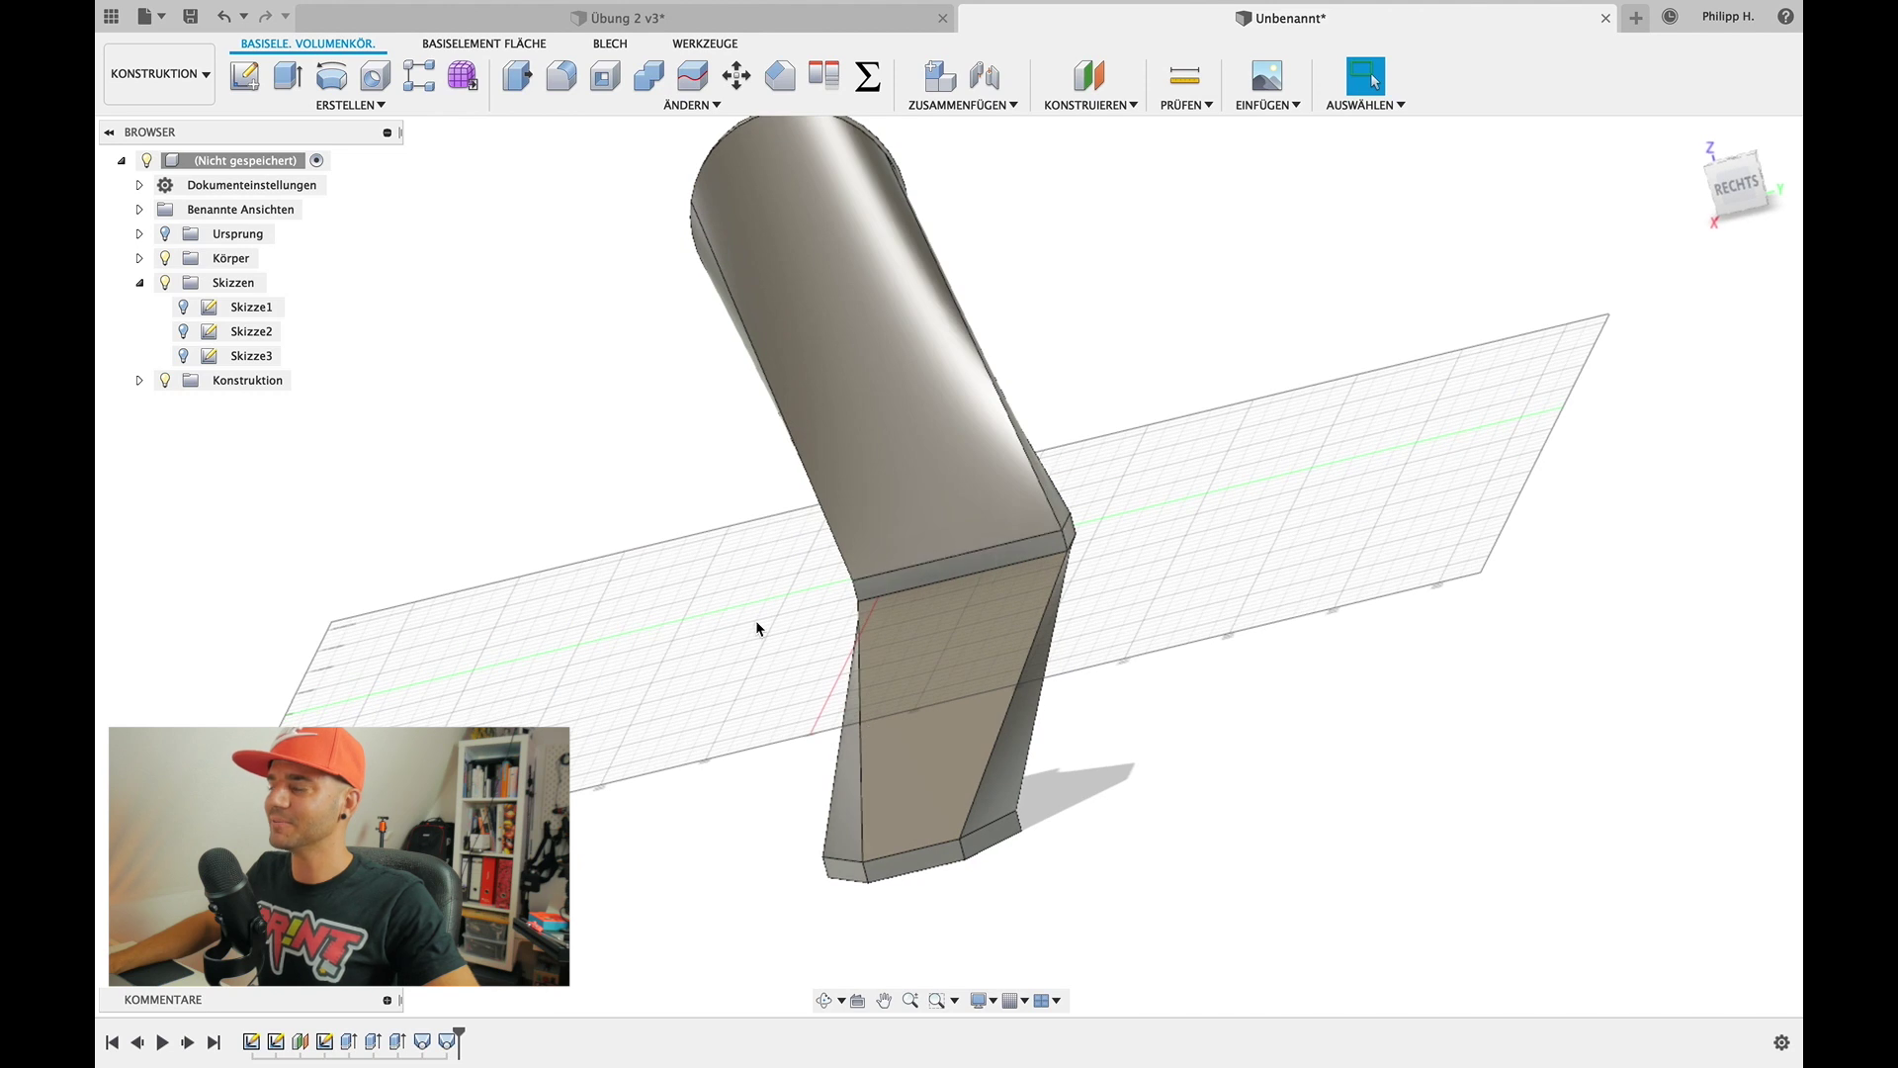
middle_click_drag(755, 620, 755, 619, "shift")
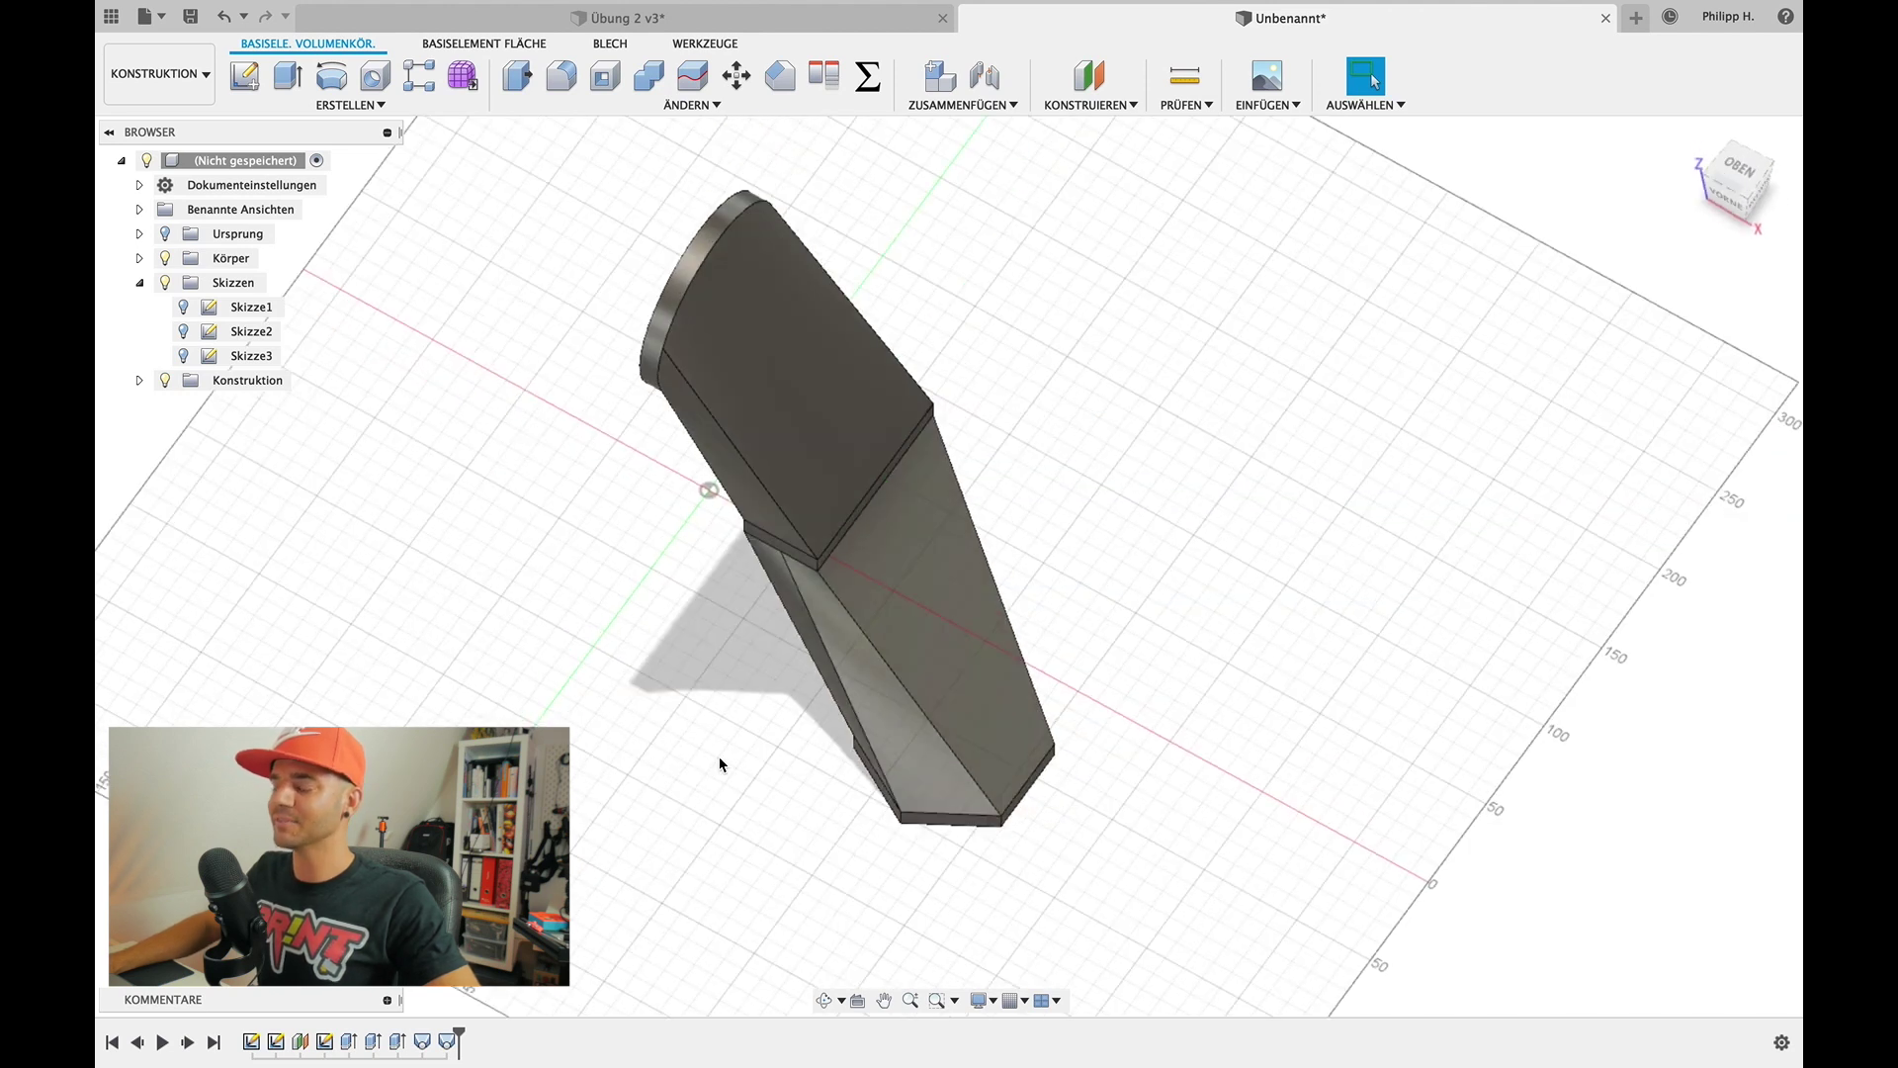
middle_click_drag(720, 756, 720, 756, "shift")
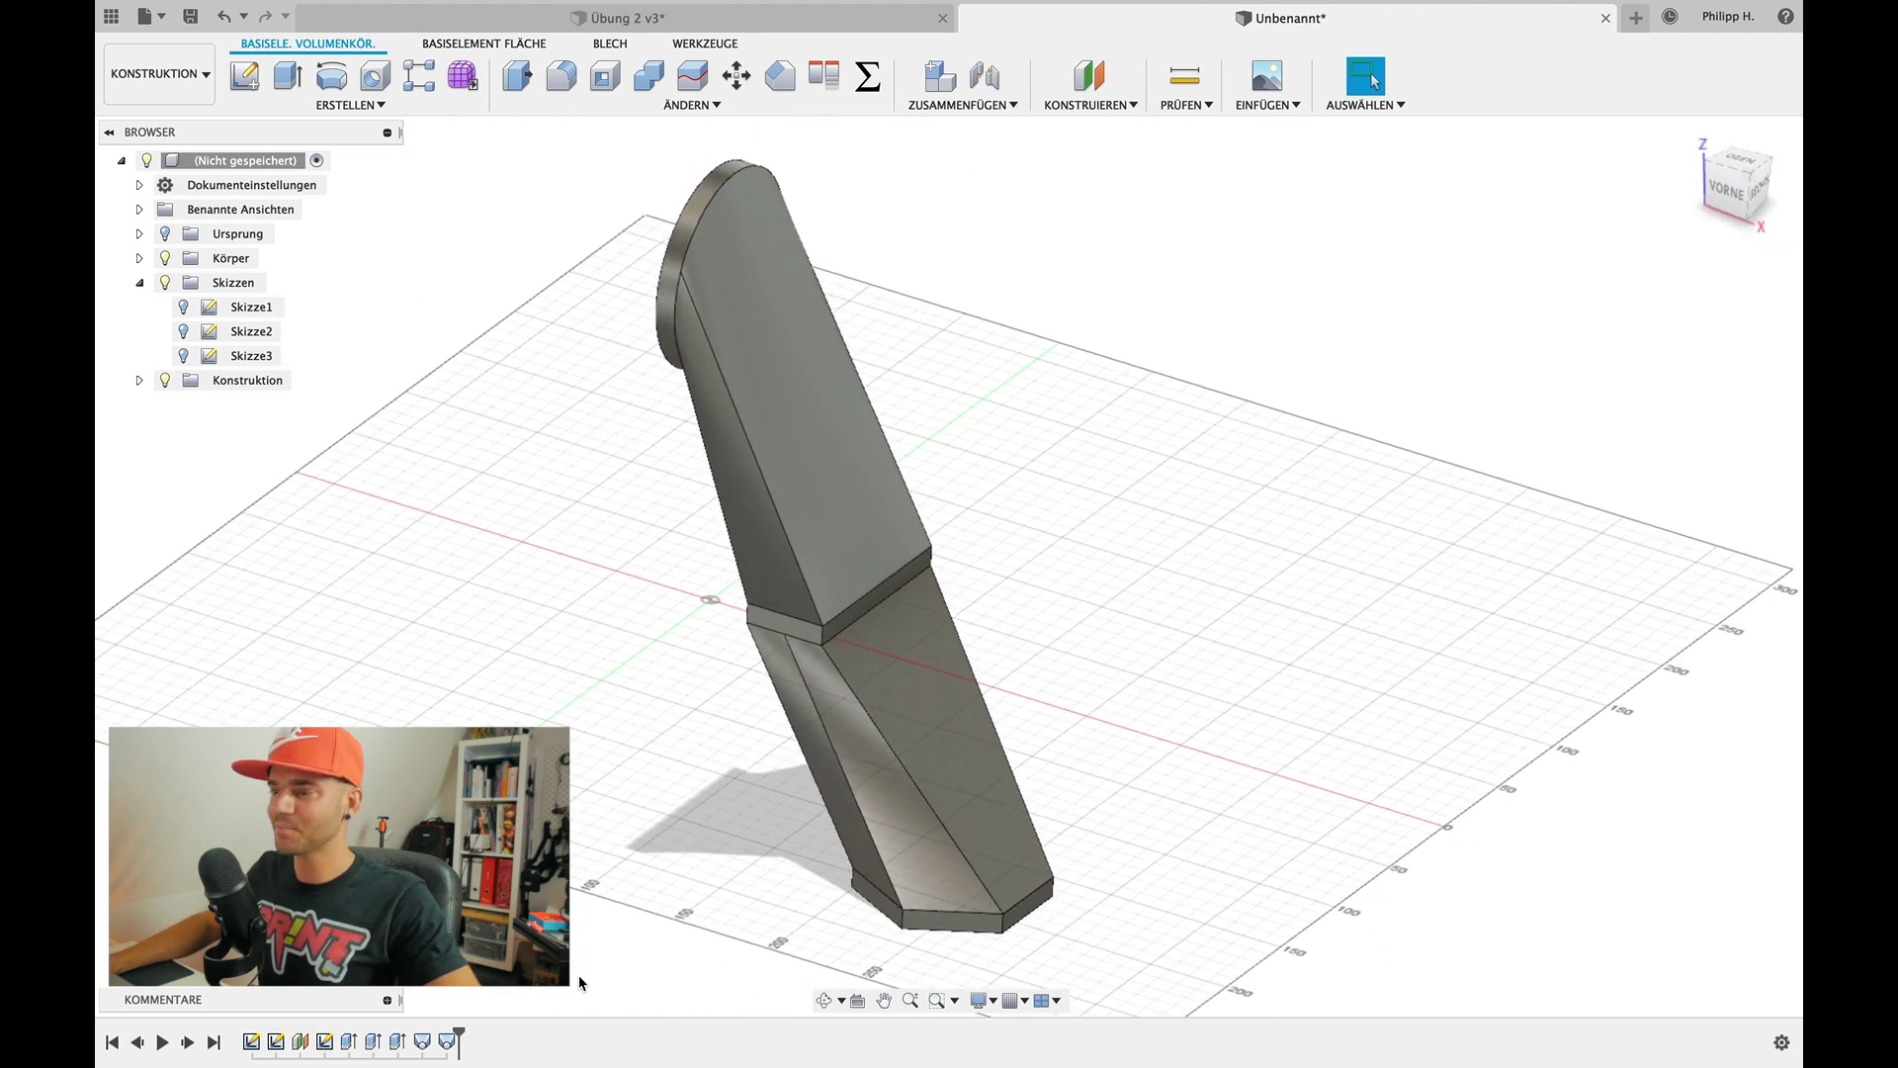
middle_click_drag(840, 622, 850, 631, "shift")
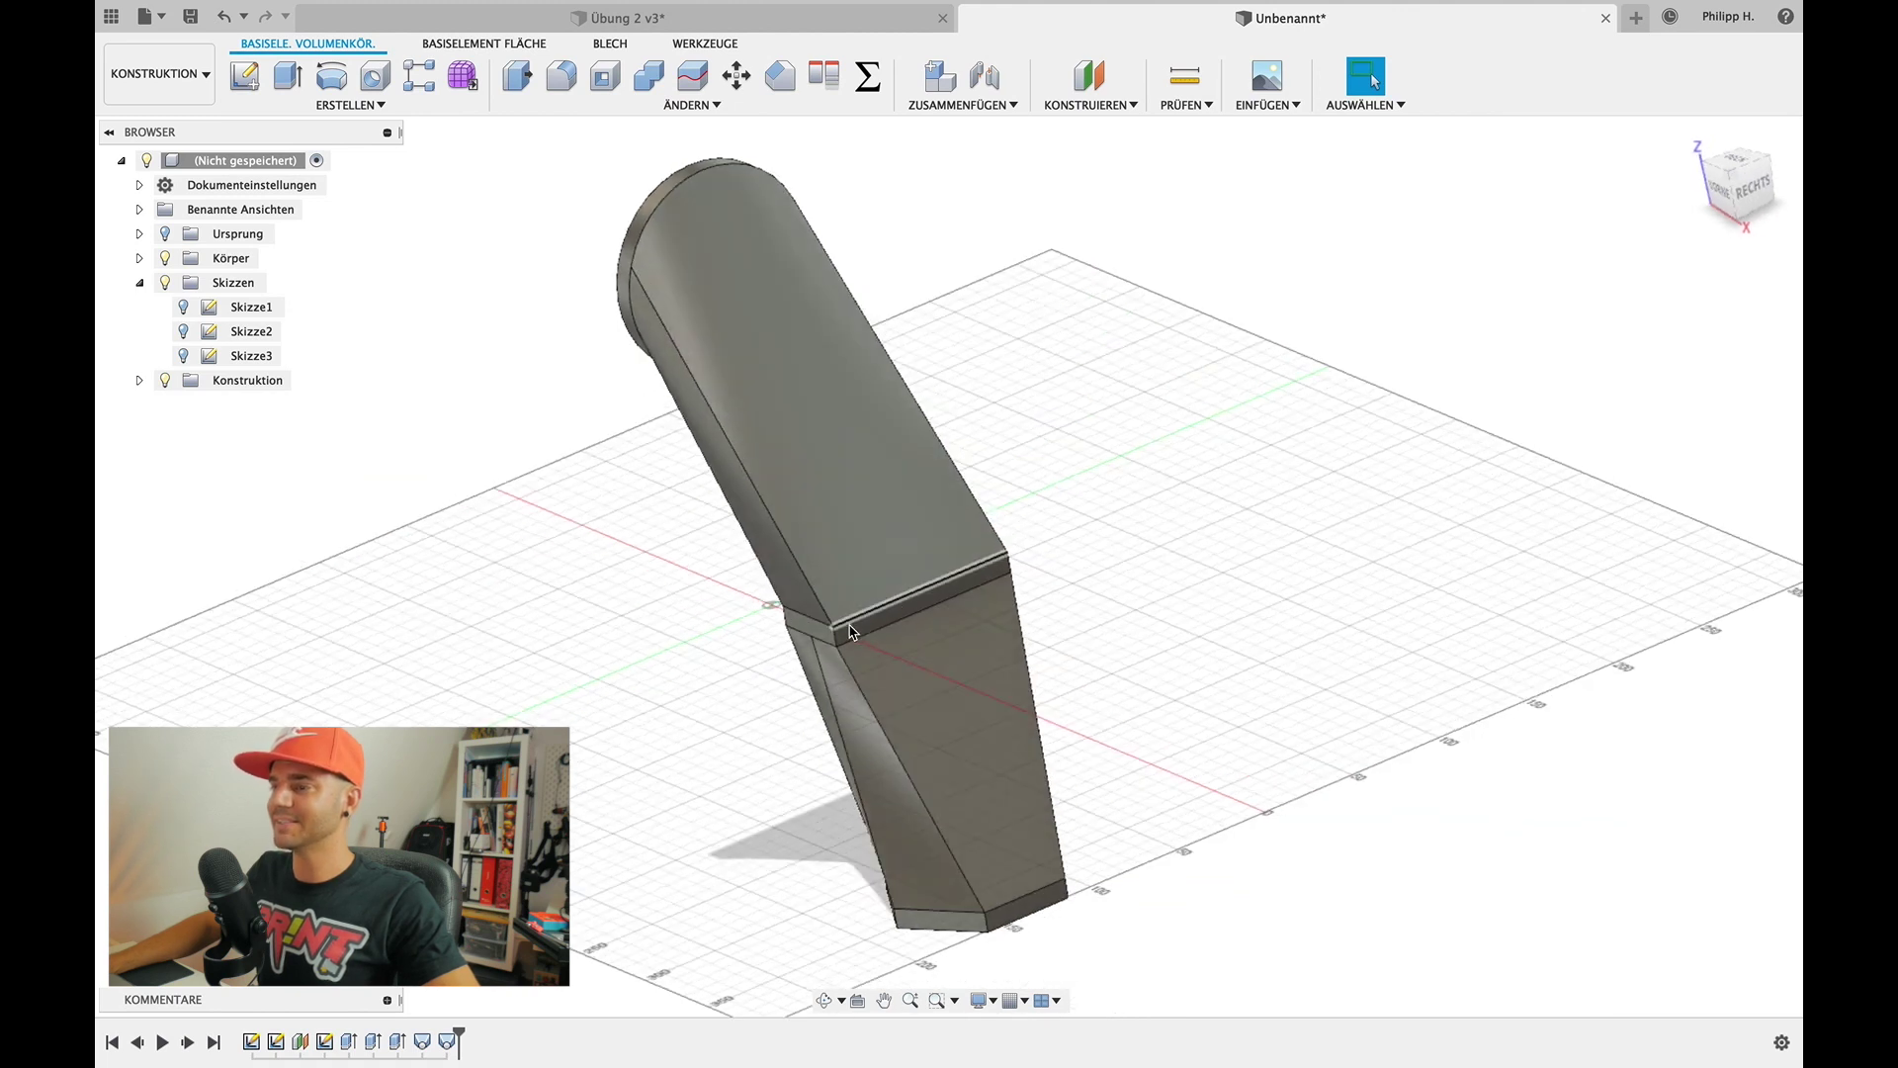
middle_click_drag(670, 475, 678, 486, "shift")
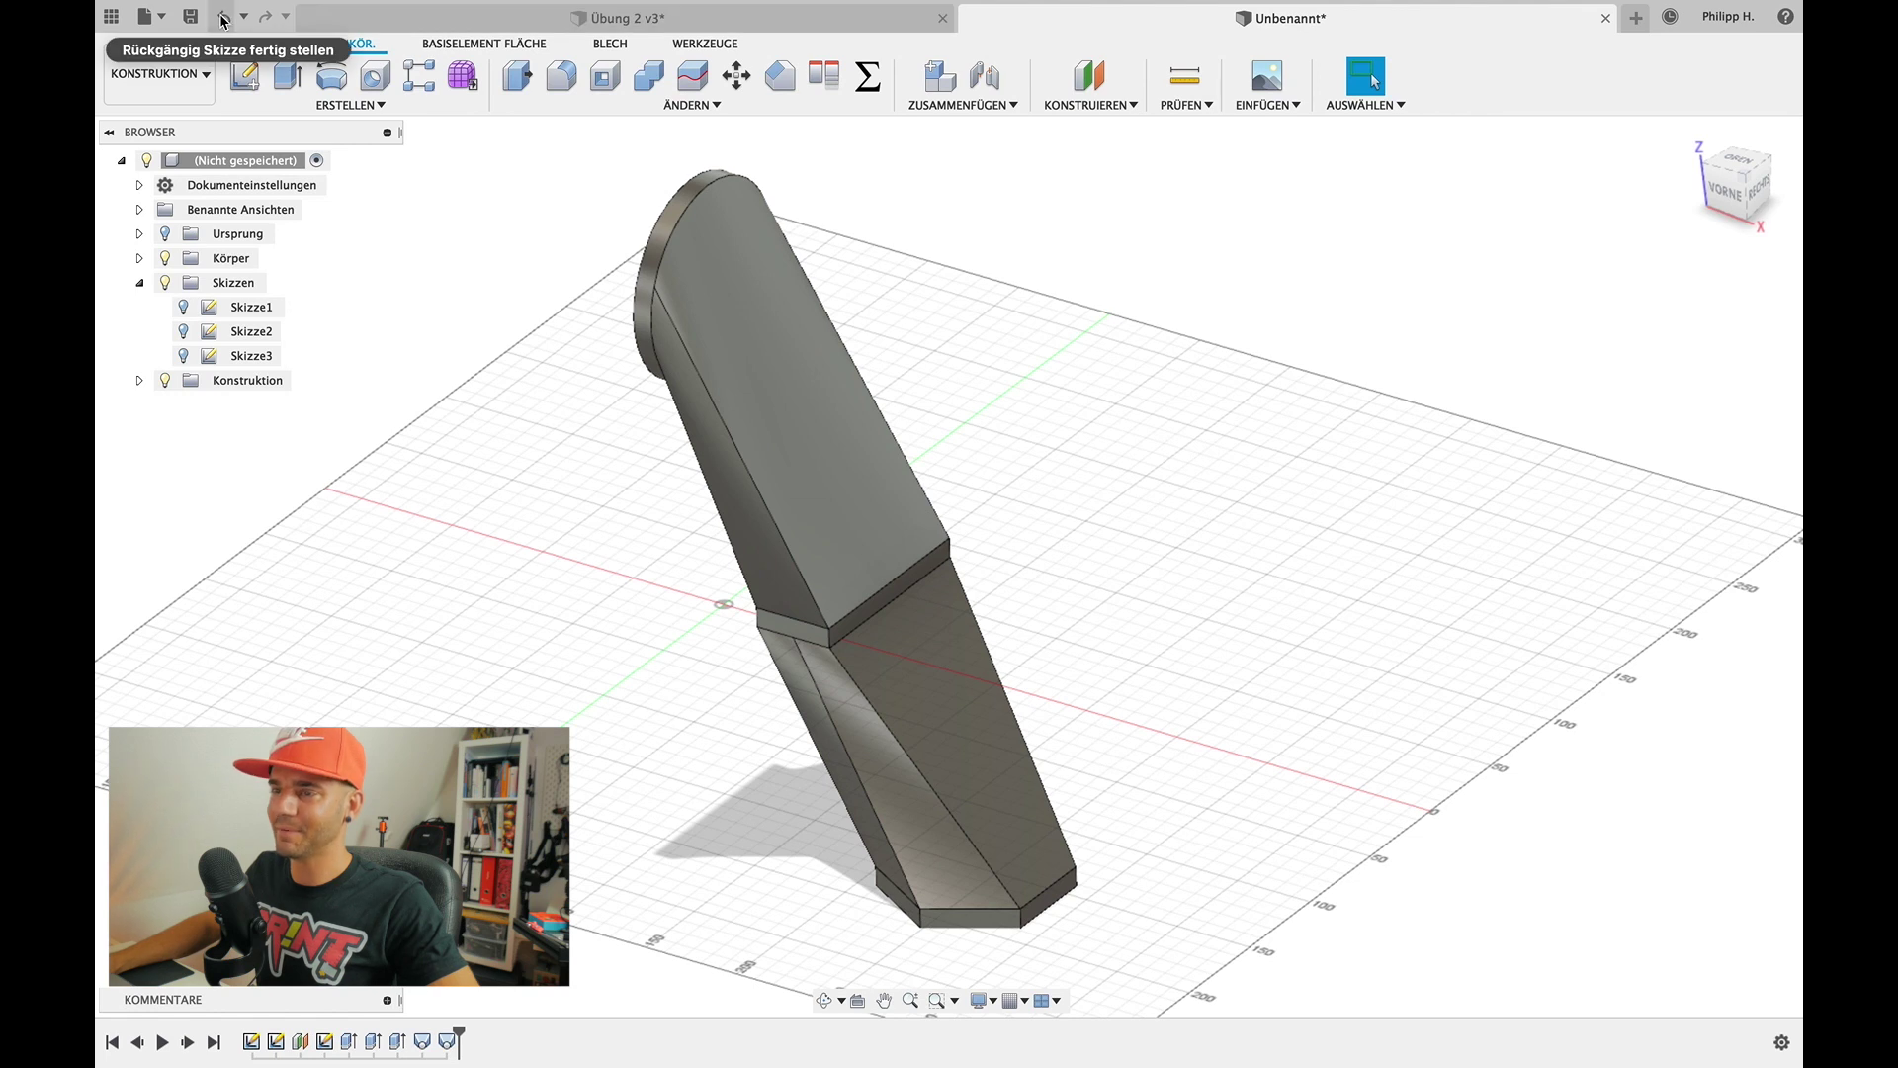
left_click(223, 18)
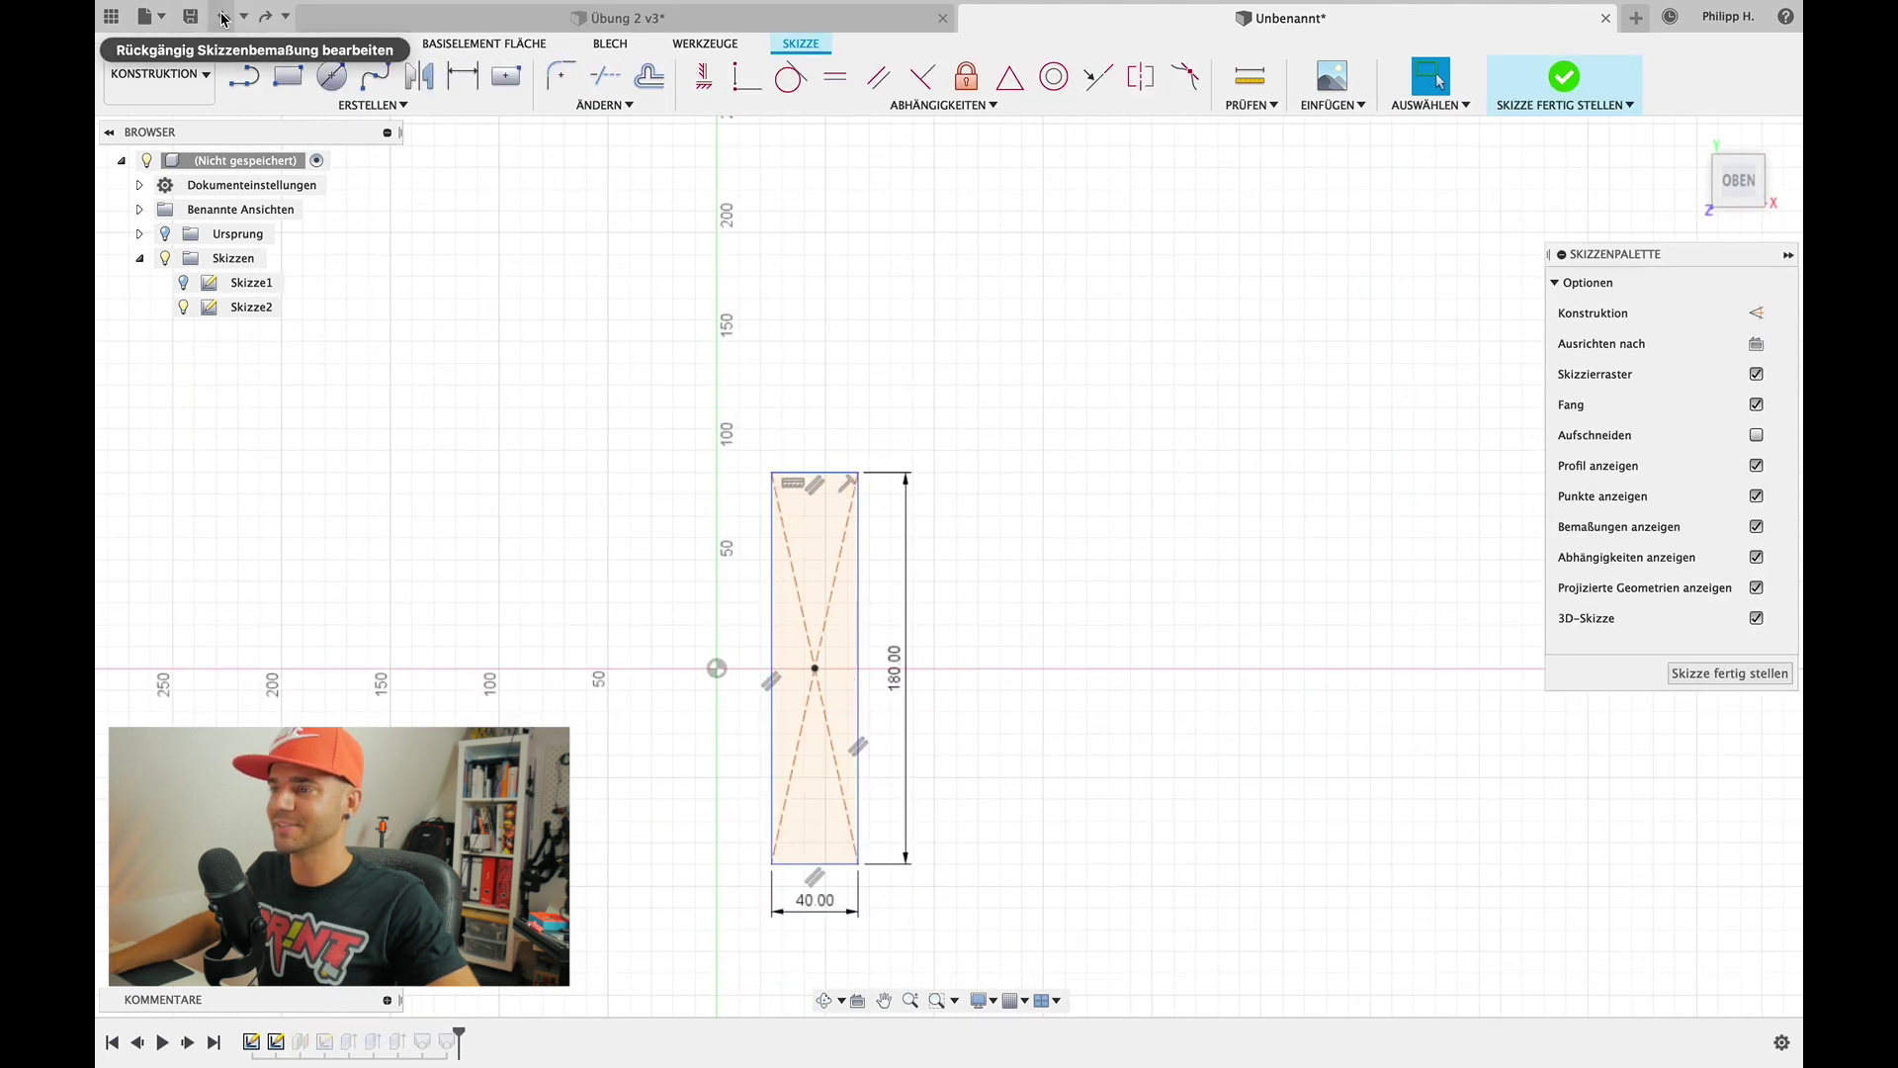
left_click(224, 18)
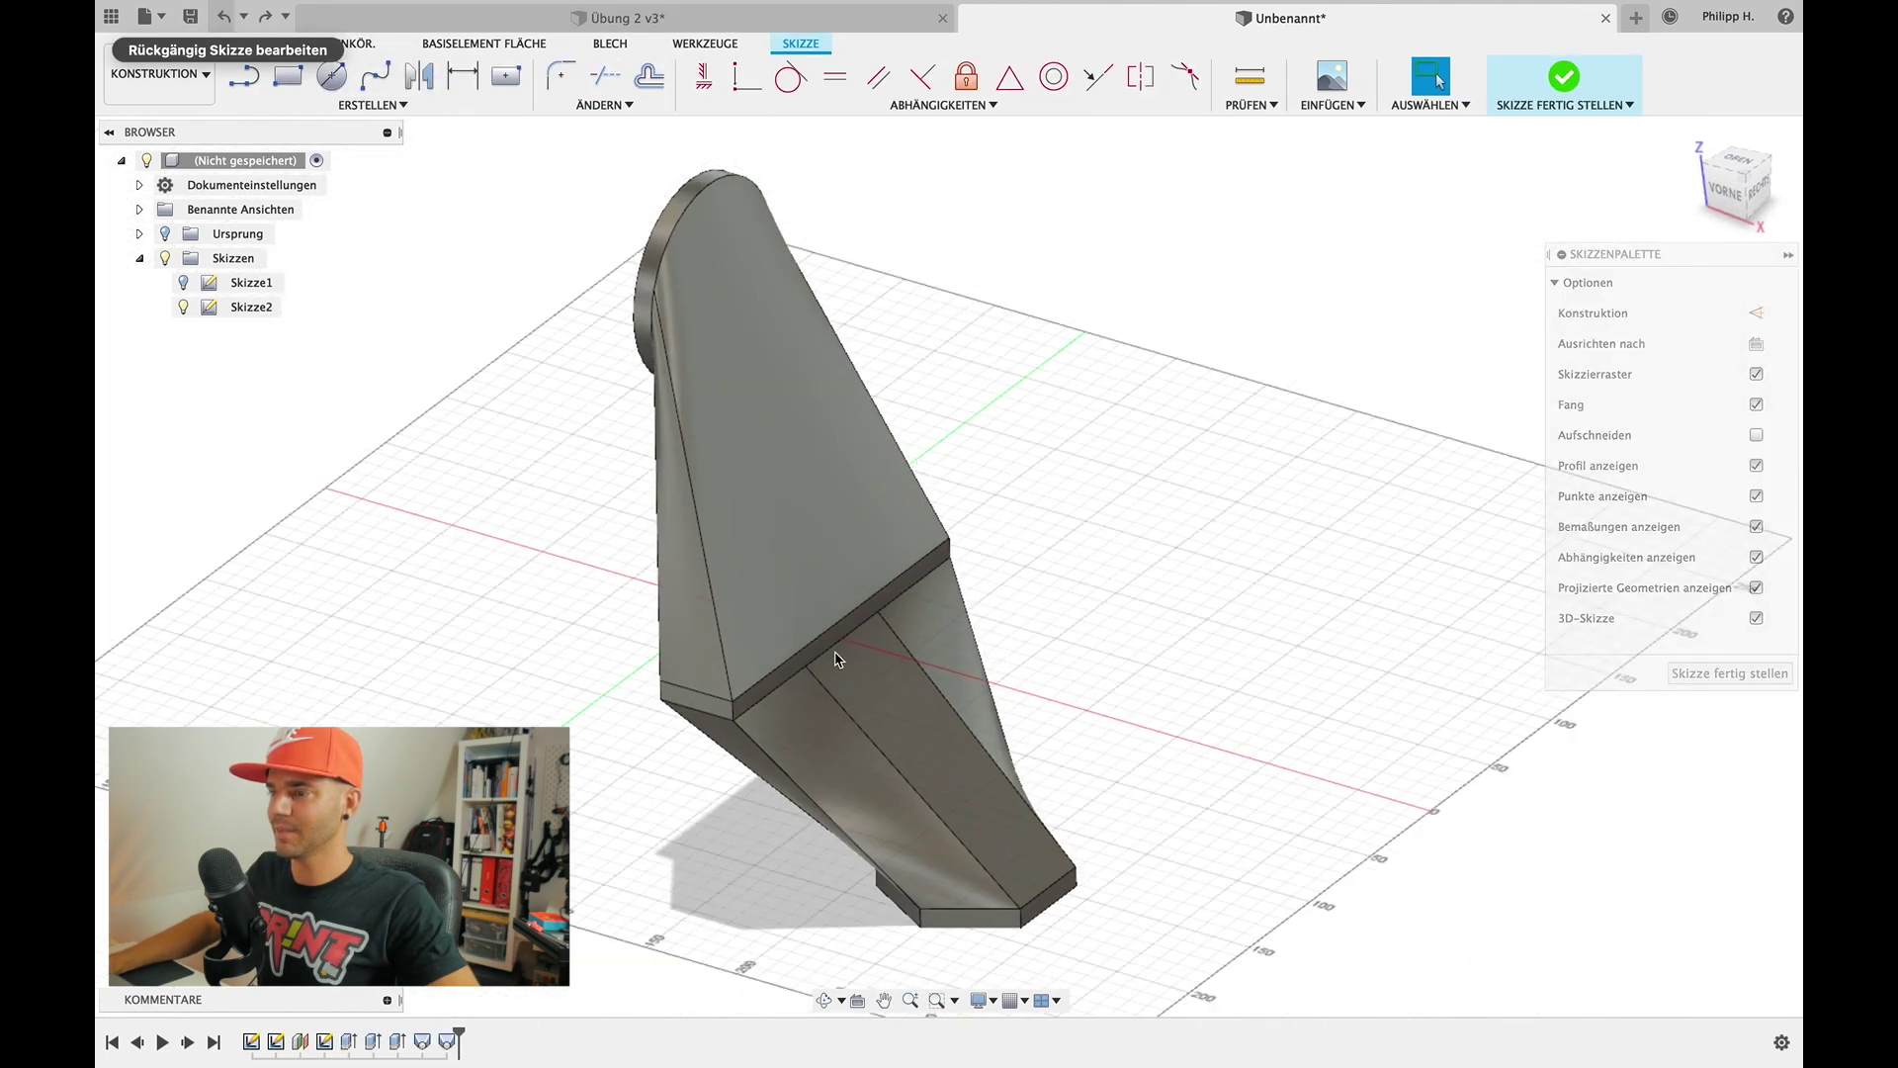
key("ctrl+z")
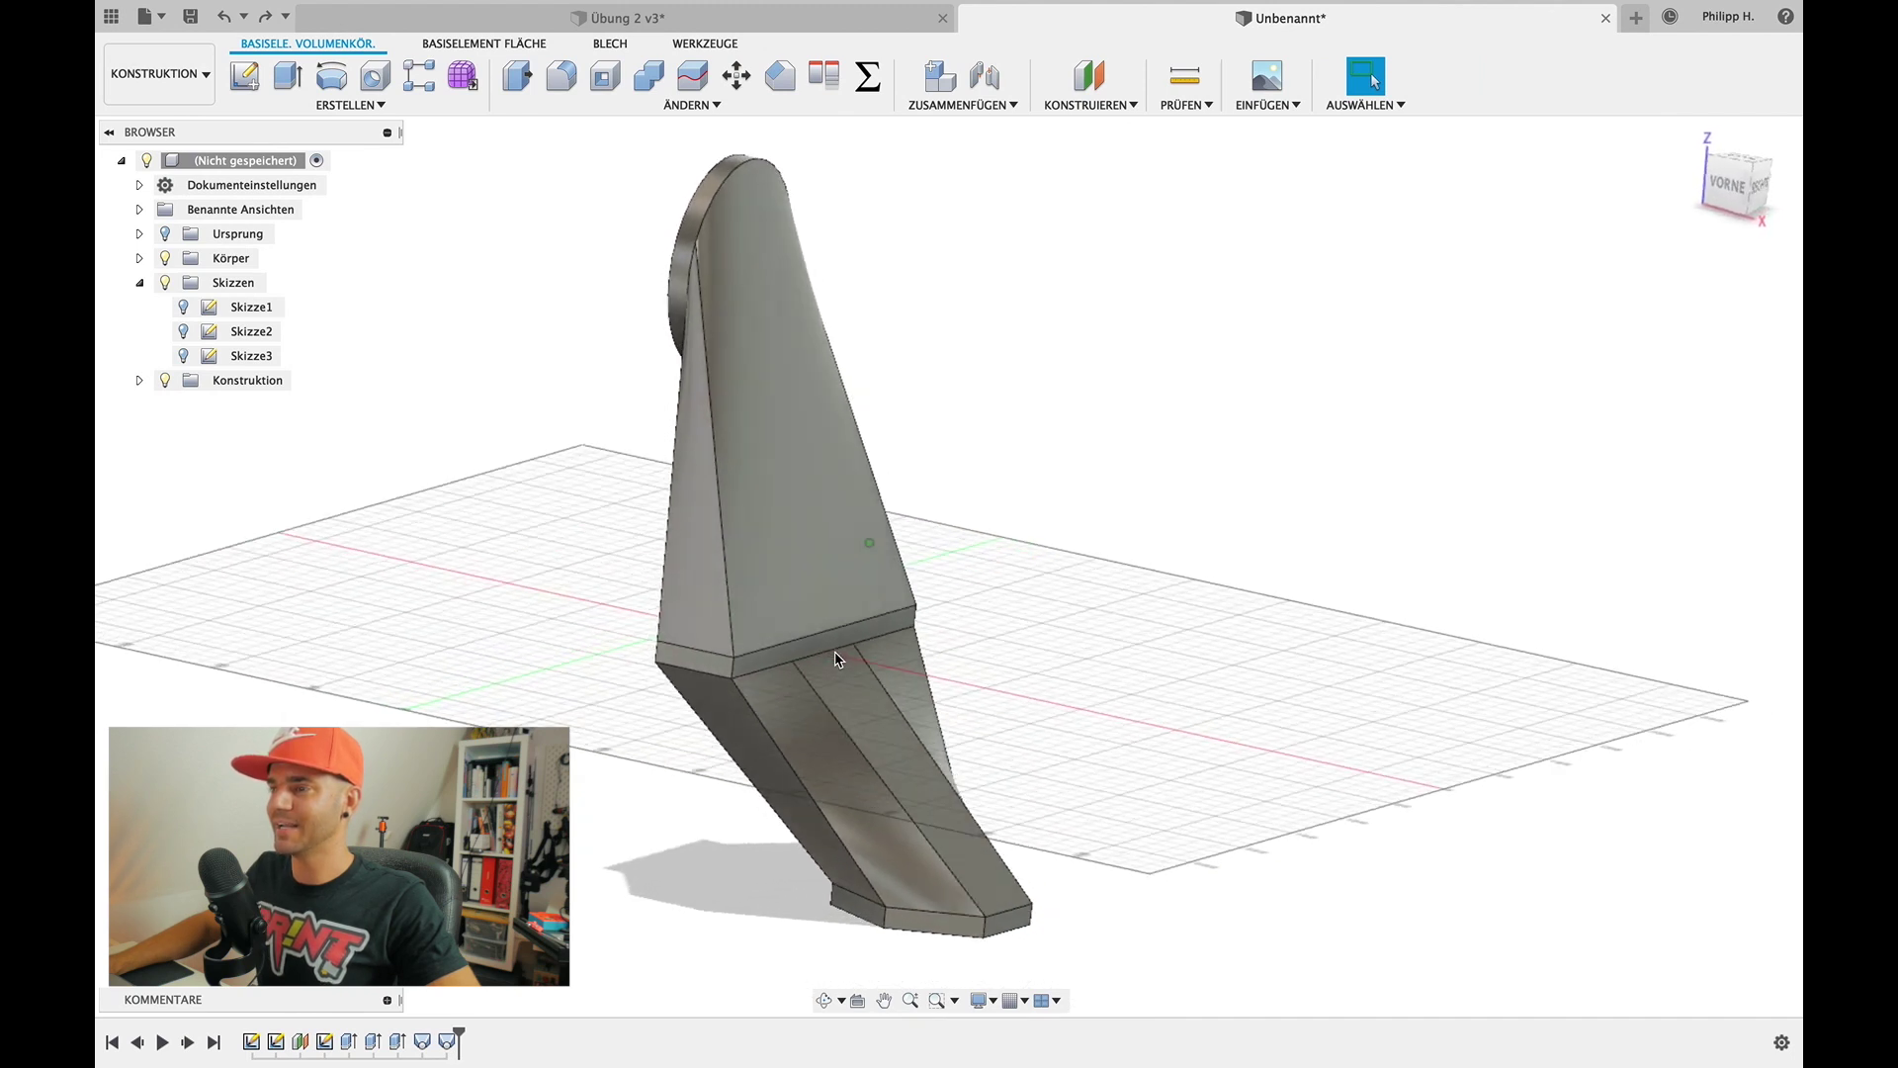
left_click(648, 17)
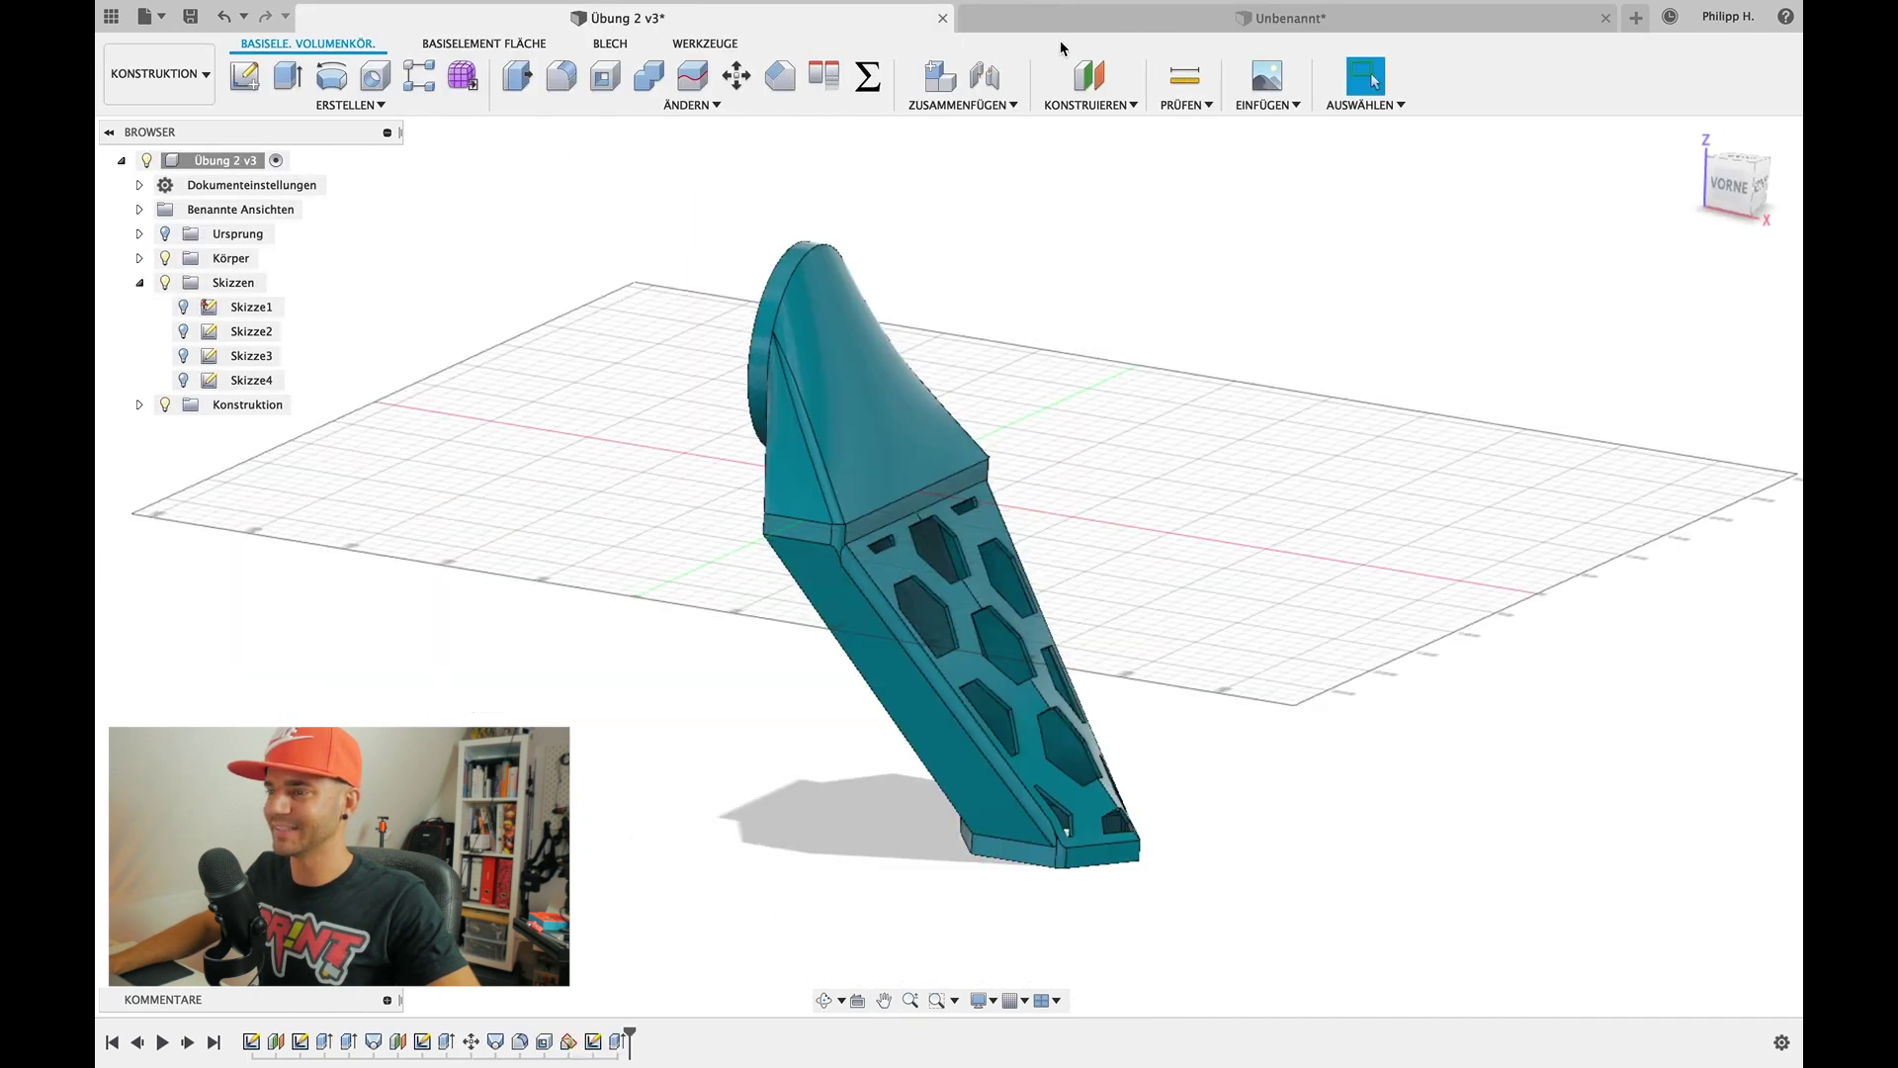
left_click(1142, 21)
scroll(1002, 543, "up", 3)
scroll(1002, 543, "up", 2)
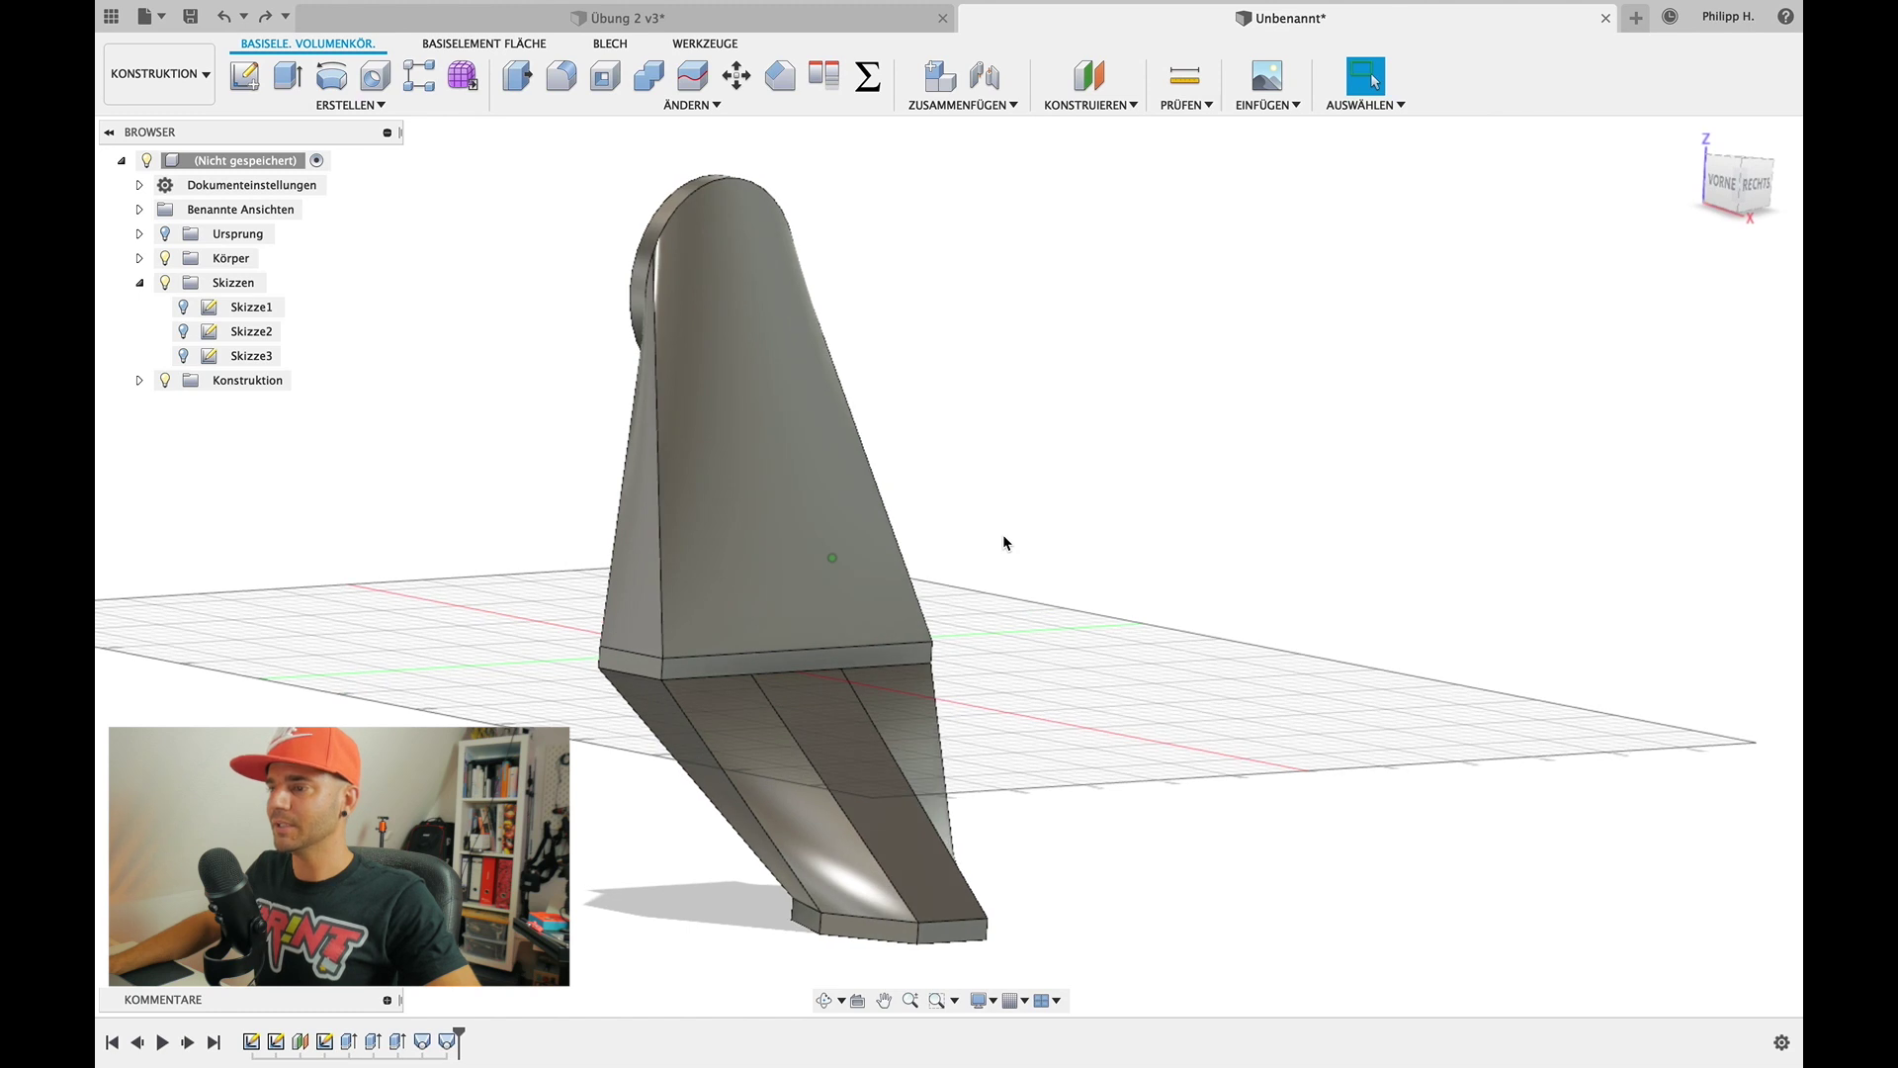
scroll(1002, 543, "down", 5, "shift")
scroll(1003, 542, "left", 5, "shift")
scroll(1002, 543, "left", 5, "shift")
scroll(1003, 542, "up", 3, "shift")
scroll(1002, 542, "down", 5, "shift")
scroll(1002, 542, "left", 5, "shift")
scroll(1002, 542, "down", 5, "shift")
scroll(1002, 541, "down", 5, "shift")
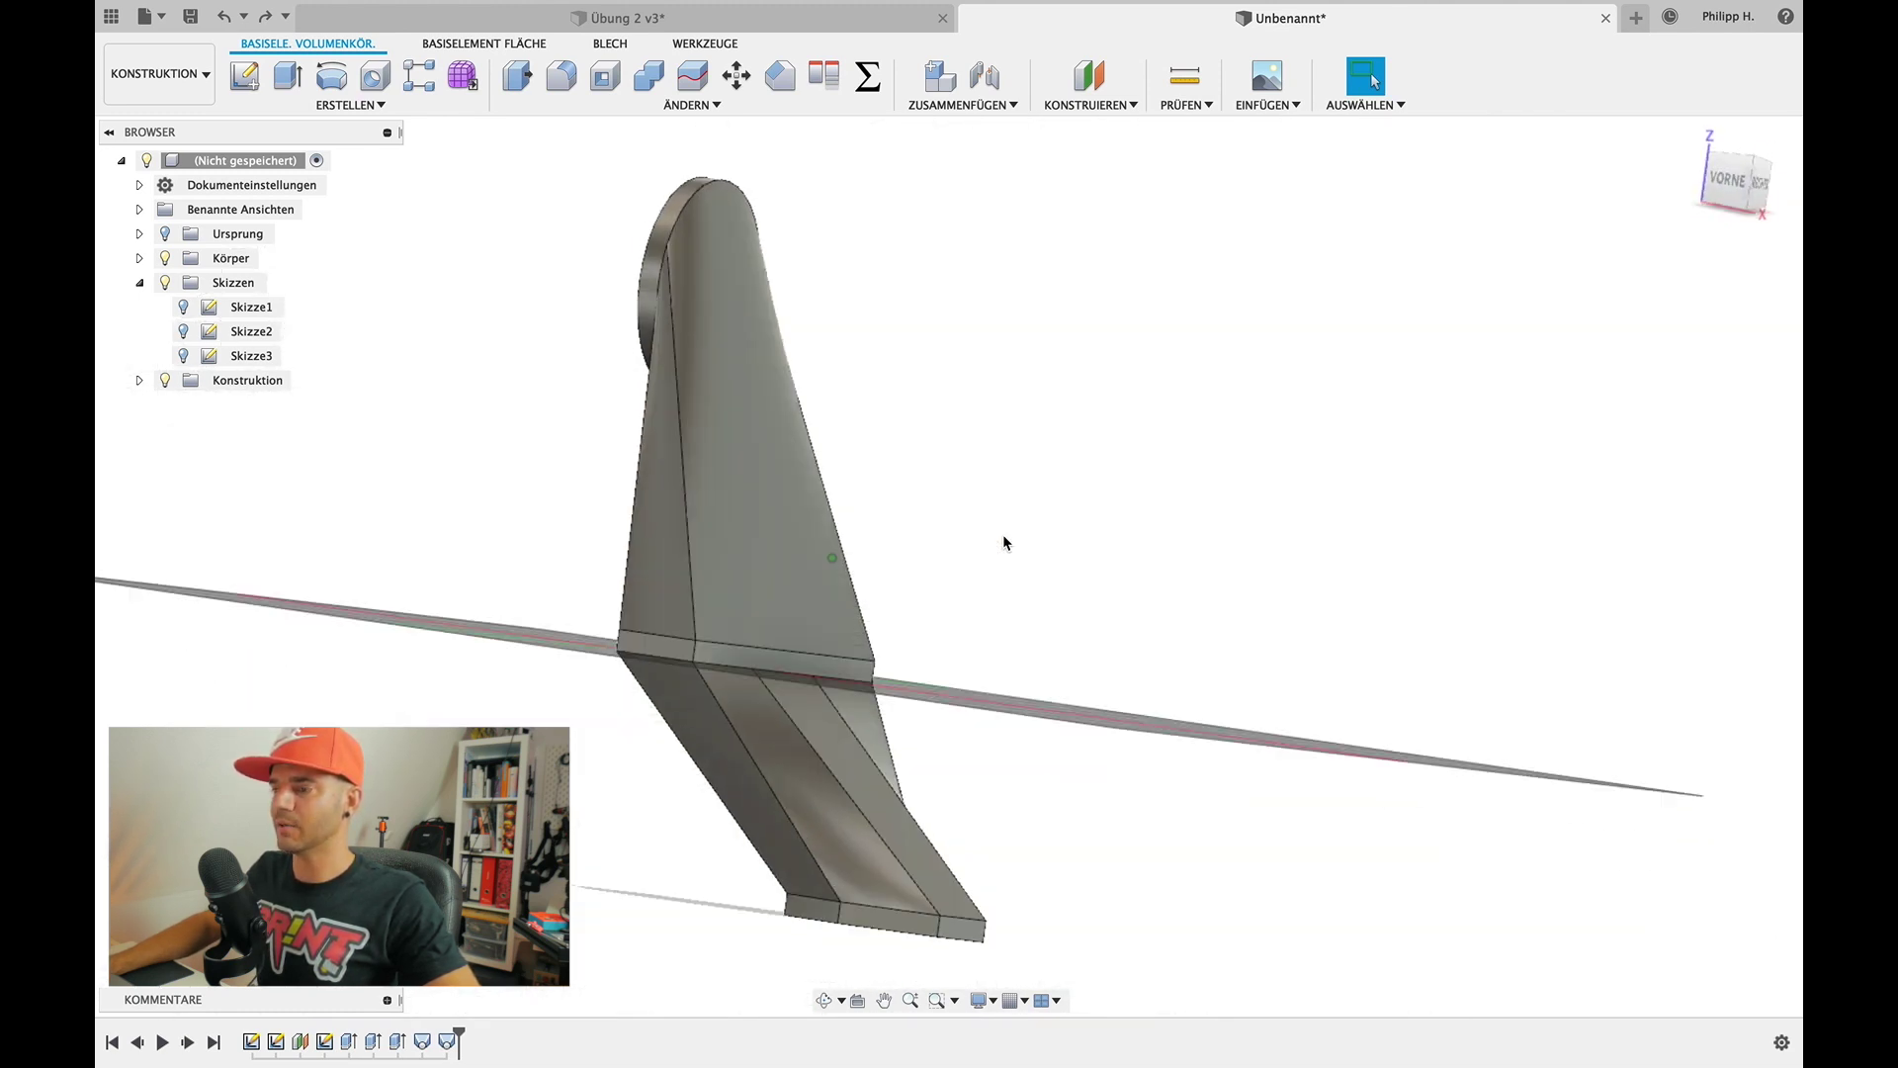
middle_click_drag(1002, 542, 484, 621, "shift")
scroll(563, 511, "down", 5, "shift")
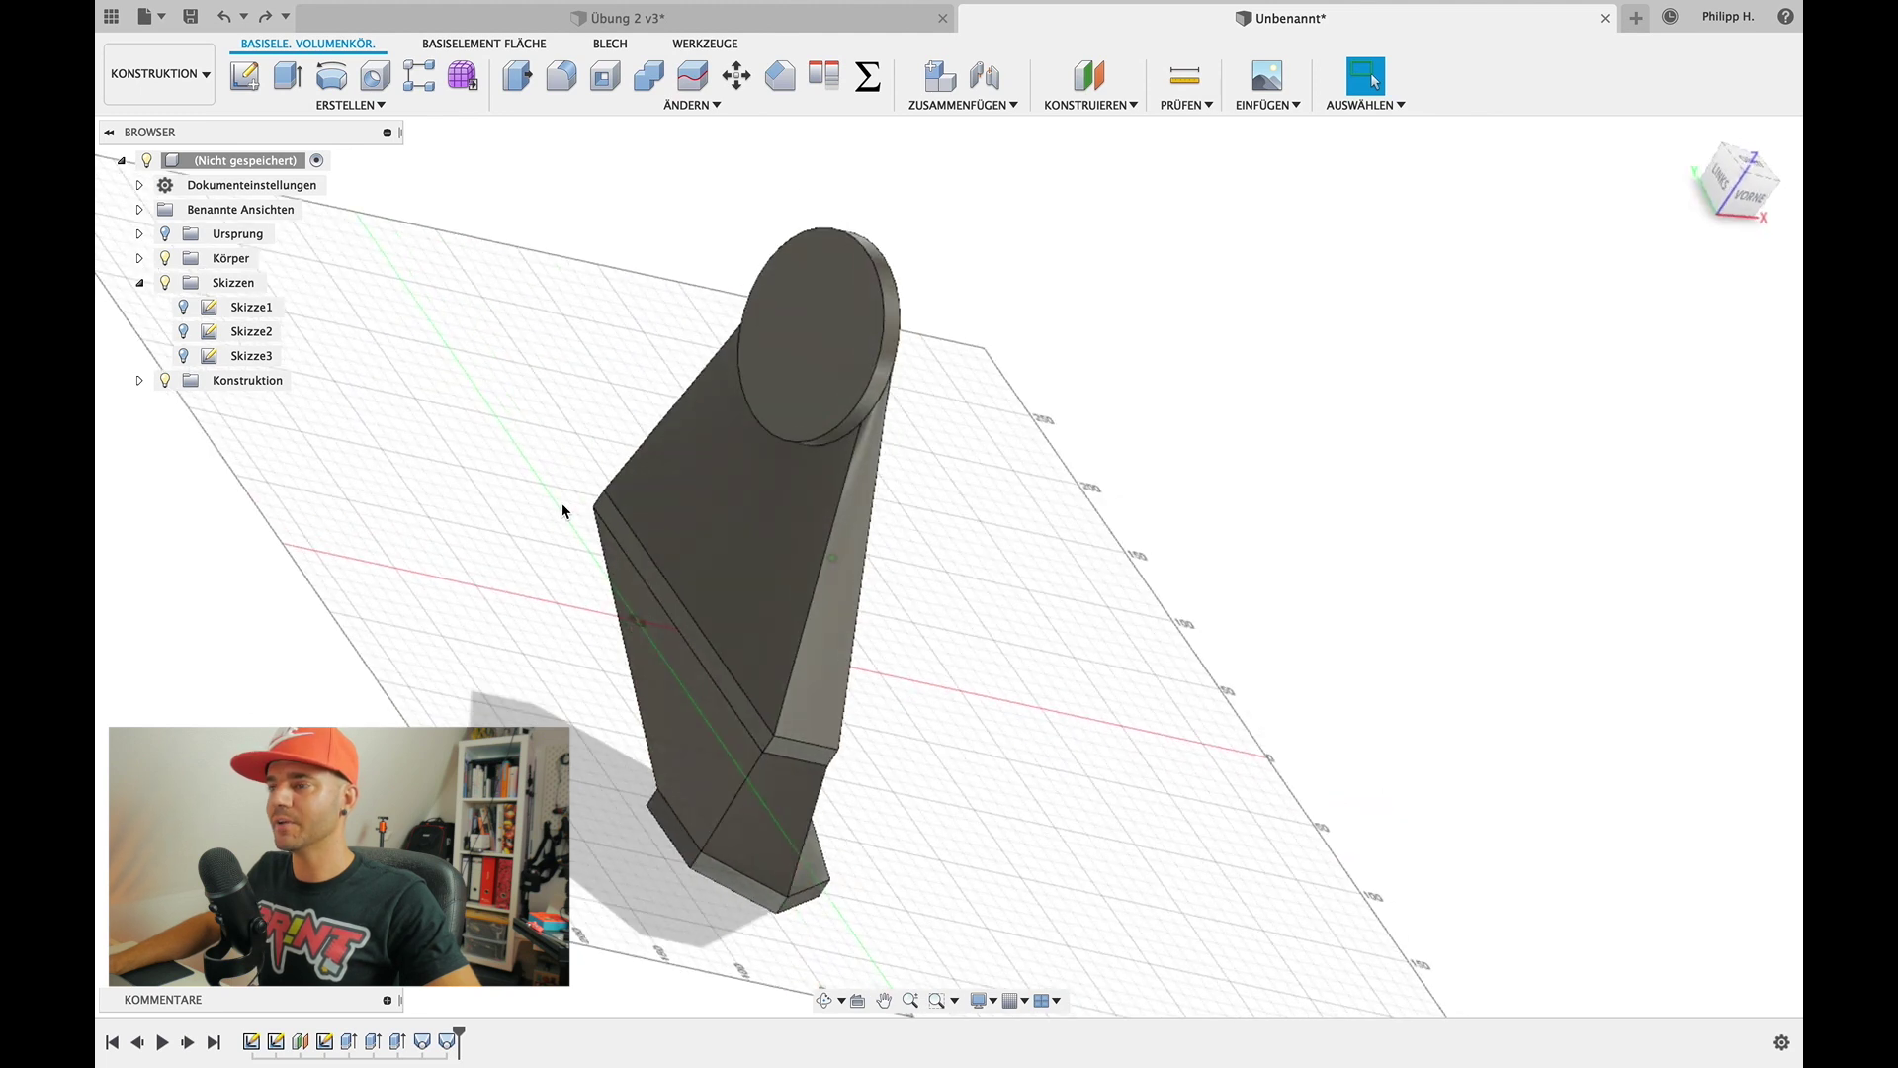
scroll(563, 511, "left", 5, "shift")
scroll(563, 511, "left", 5, "shift")
scroll(562, 511, "up", 5, "shift")
scroll(563, 511, "left", 3, "shift")
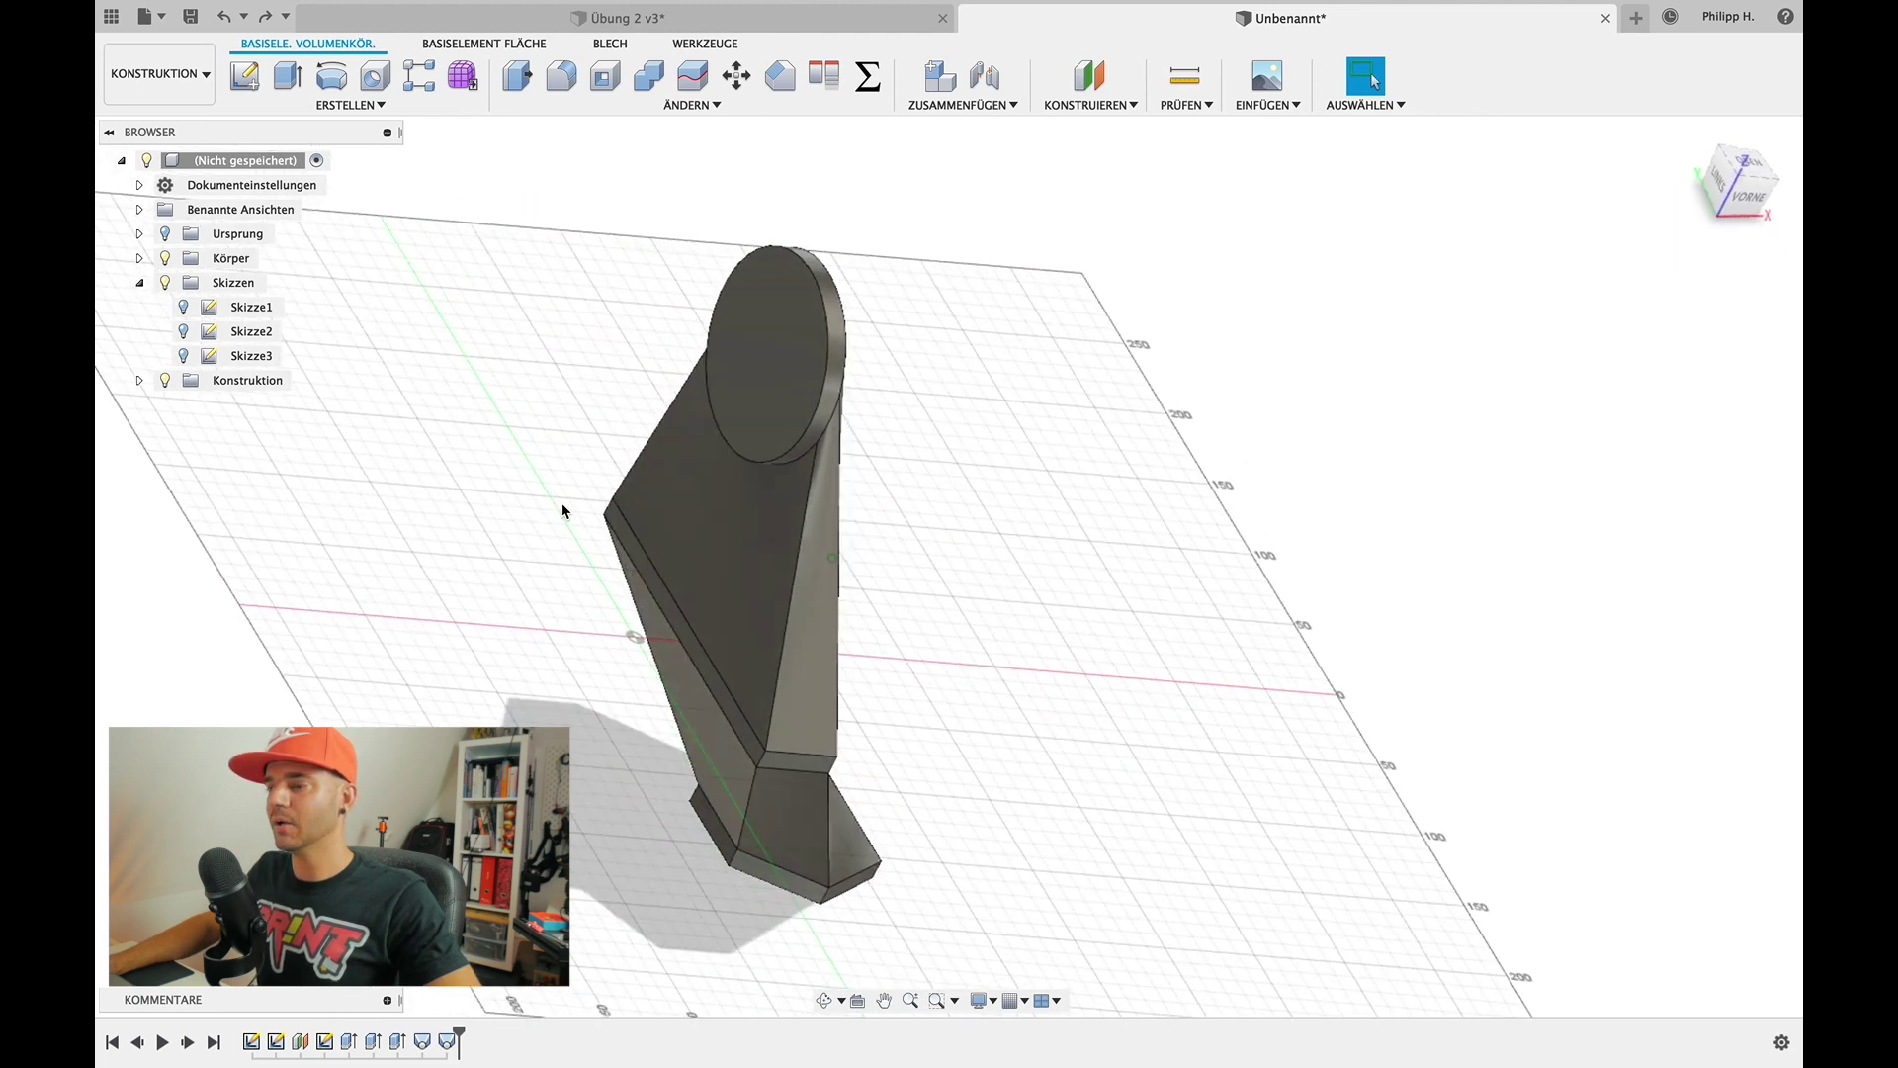
scroll(562, 511, "right", 5, "shift")
scroll(562, 511, "left", 5, "shift")
scroll(562, 511, "down", 5, "shift")
scroll(562, 511, "up", 3, "shift")
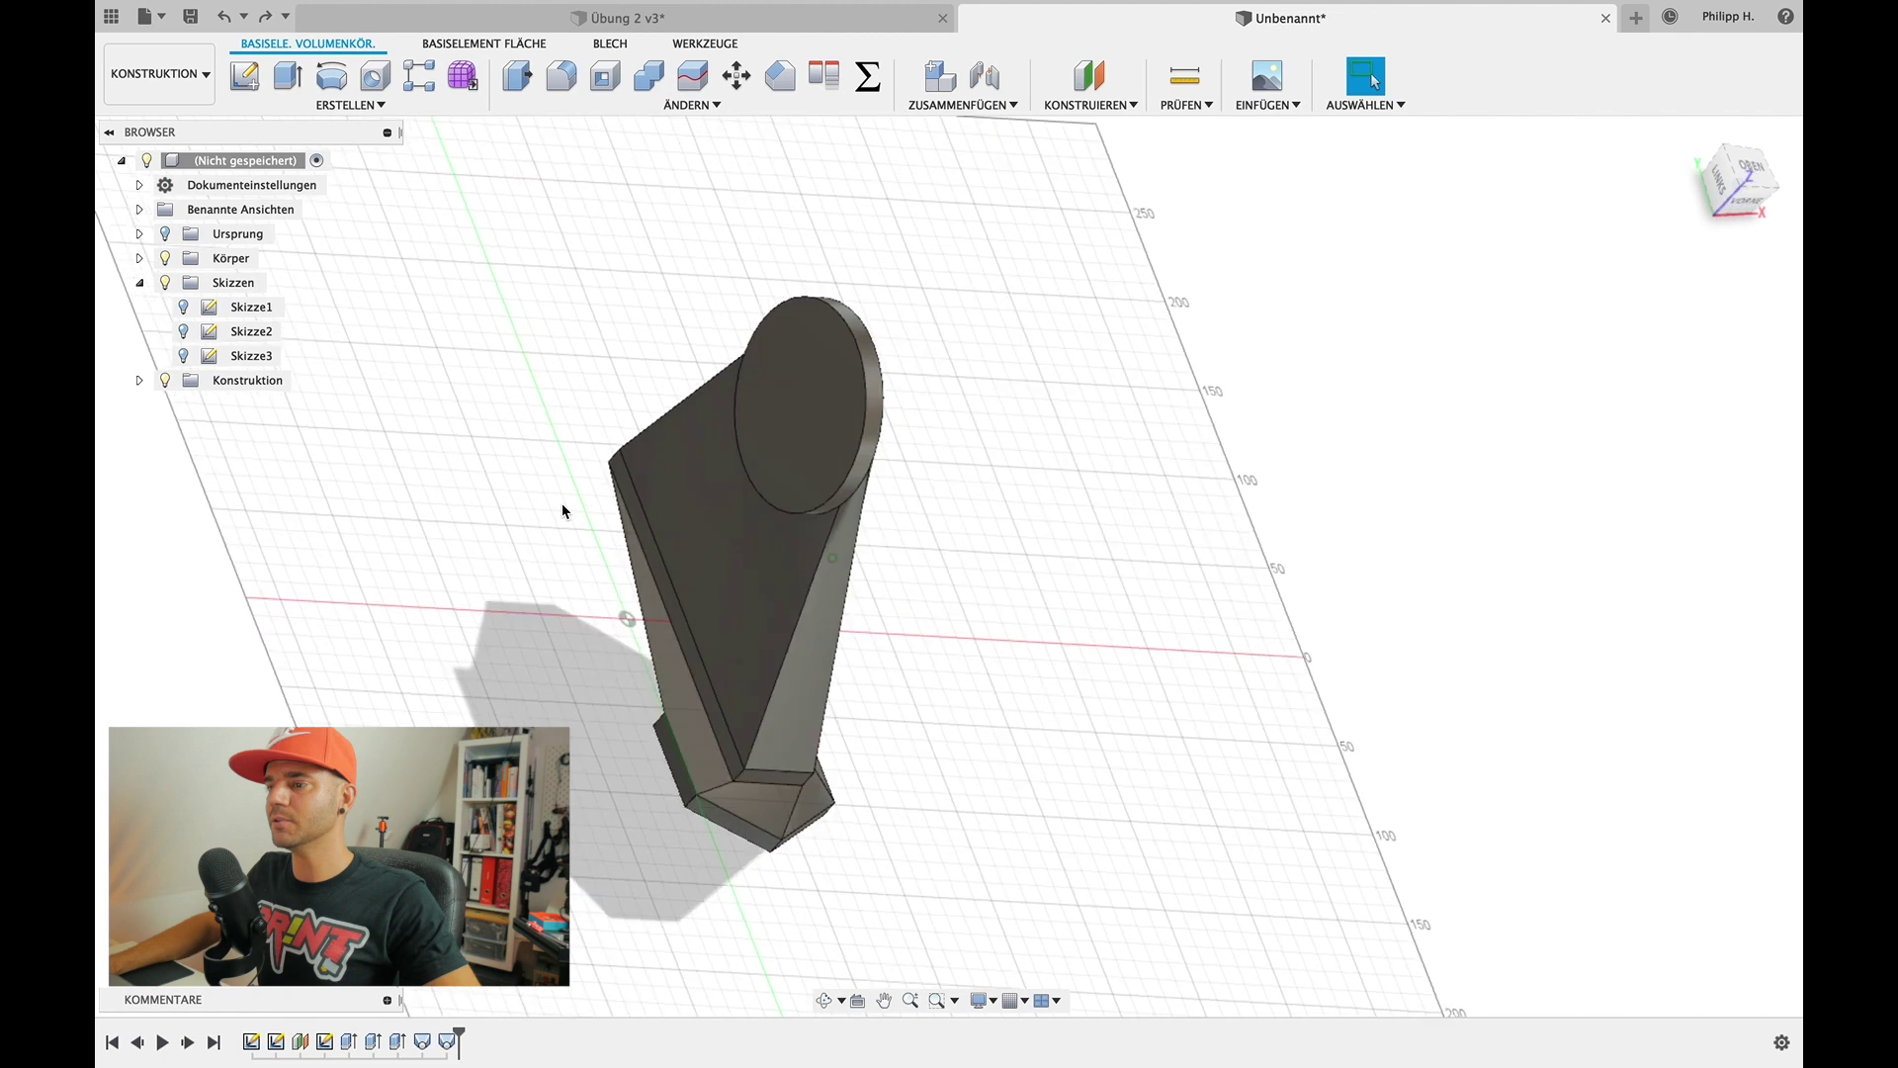
scroll(562, 511, "left", 5, "shift")
scroll(562, 511, "up", 5, "shift")
scroll(563, 511, "down", 3, "shift")
scroll(562, 512, "left", 2, "shift")
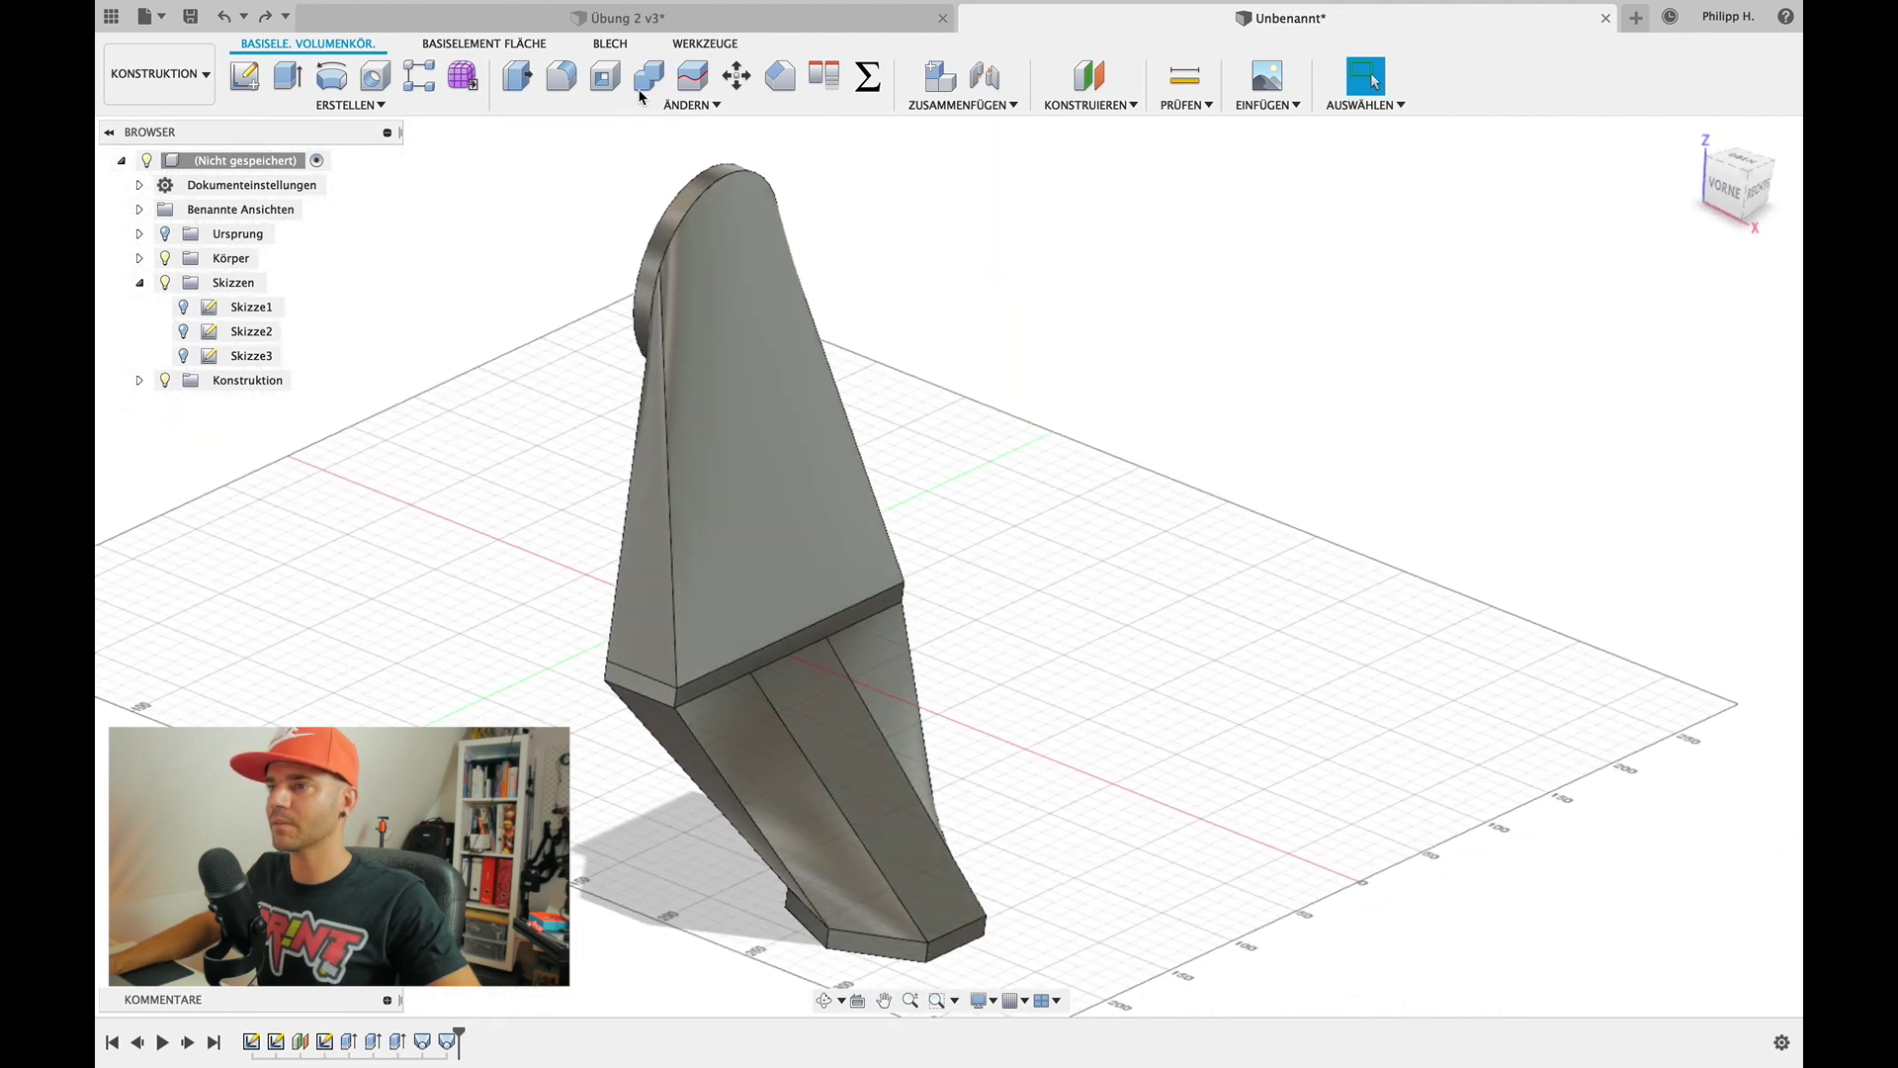
Start a Schale (shell) with the round top face and hexagonal bottom face as removed faces
left_click(647, 109)
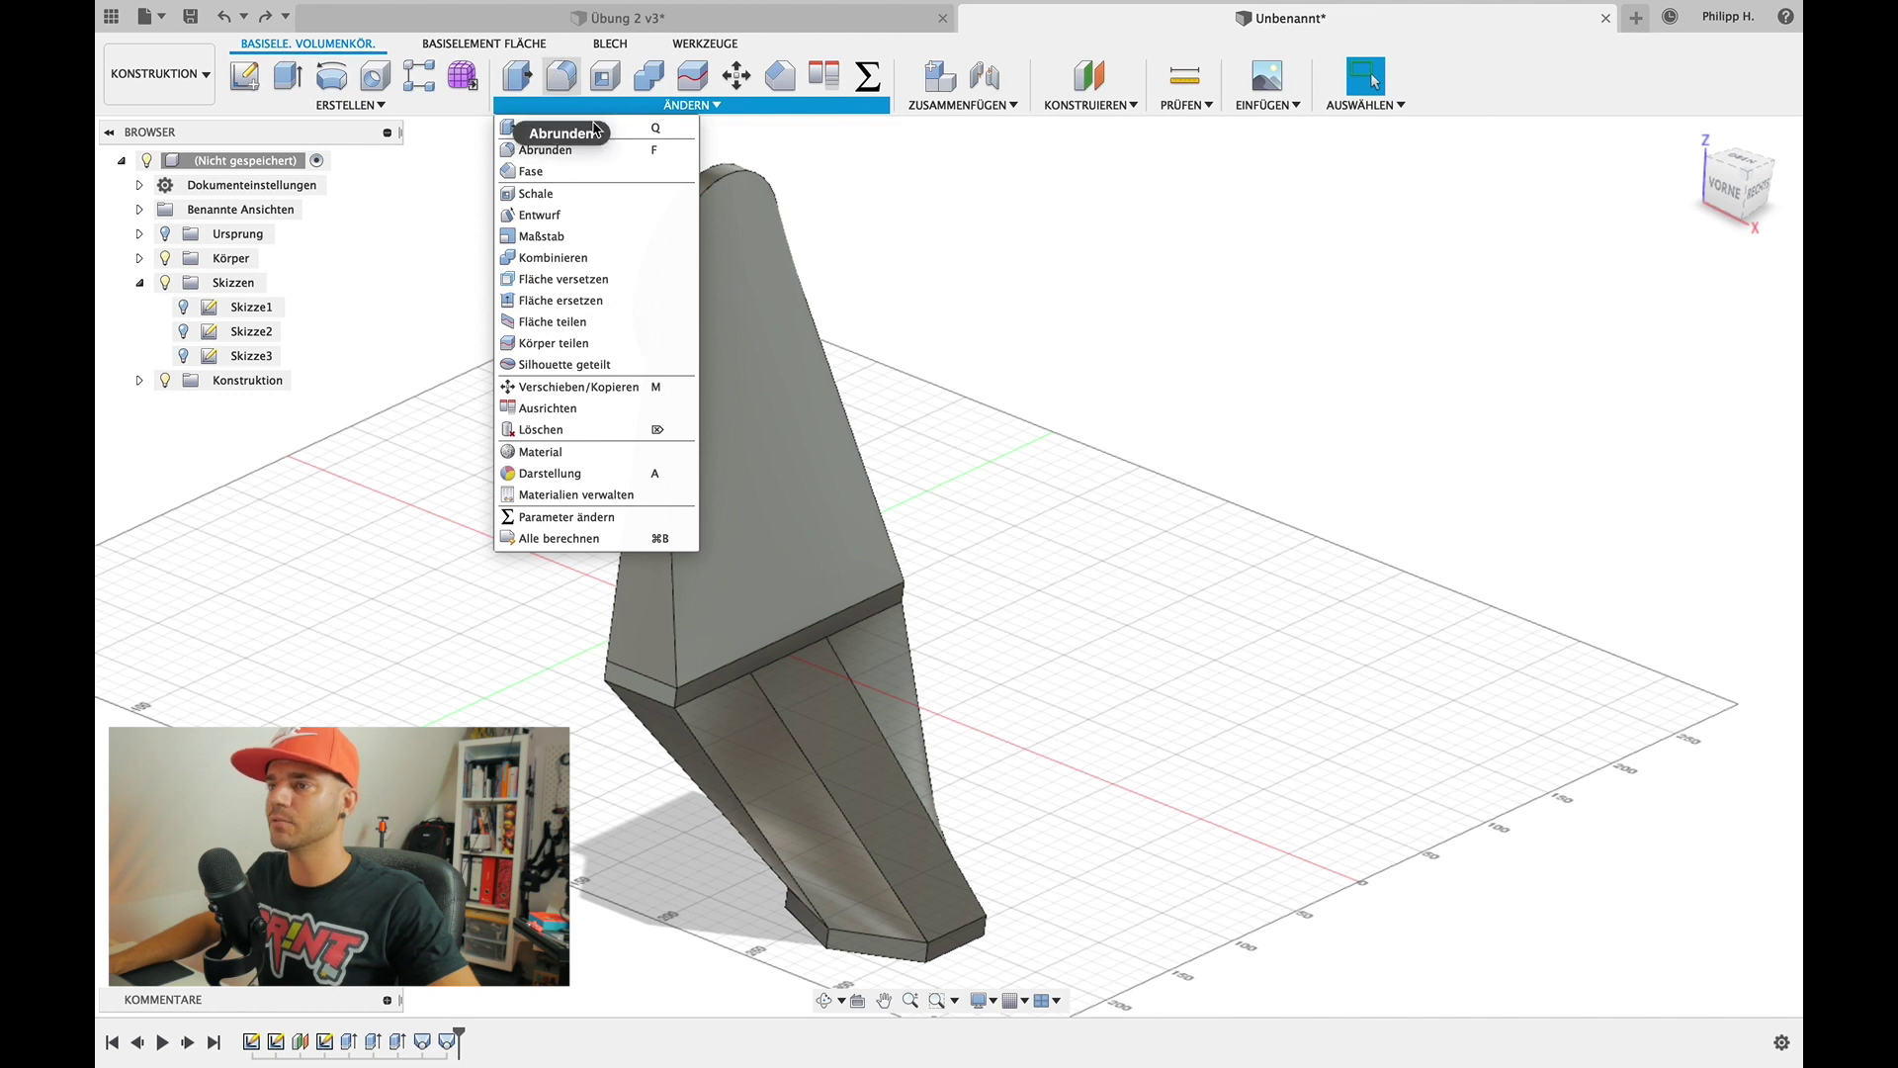
left_click(546, 198)
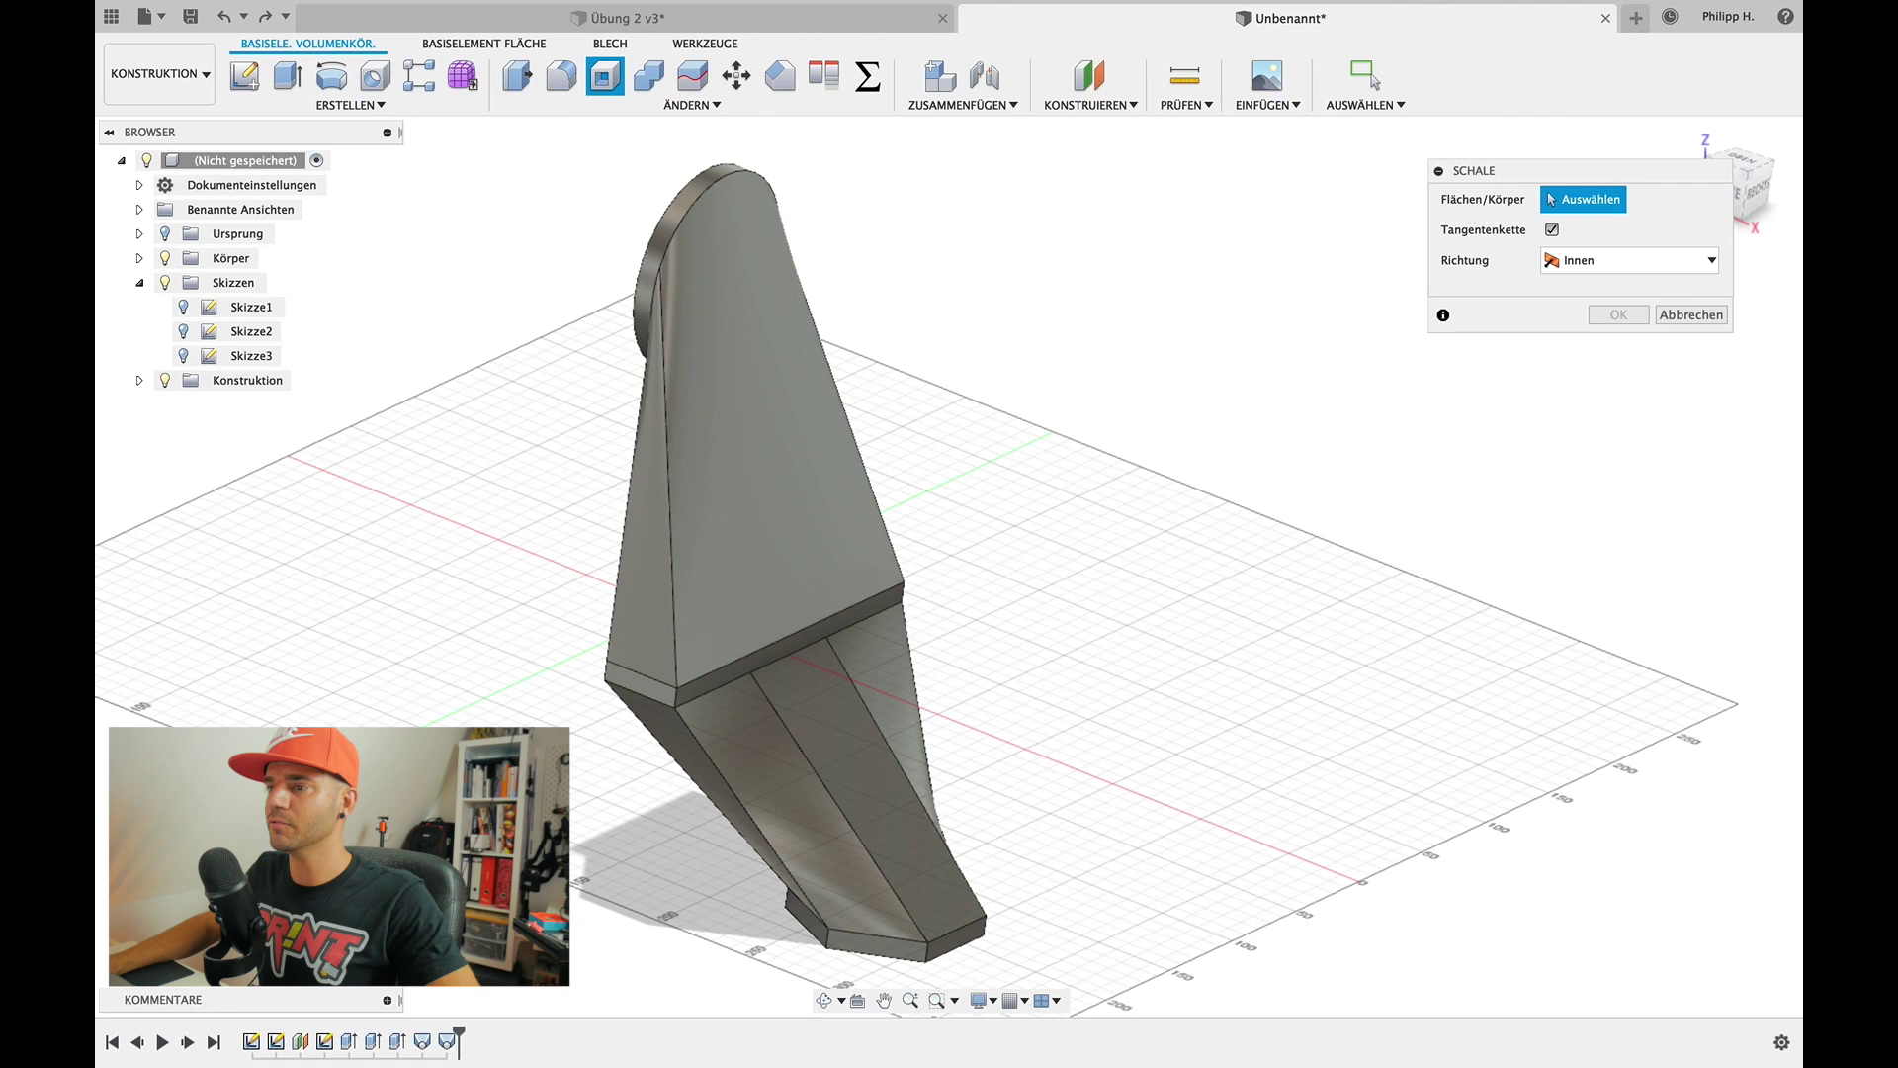
mouse_move(558, 737)
middle_mouse_down("shift")
mouse_move(514, 751)
mouse_move(573, 736)
middle_mouse_up("shift")
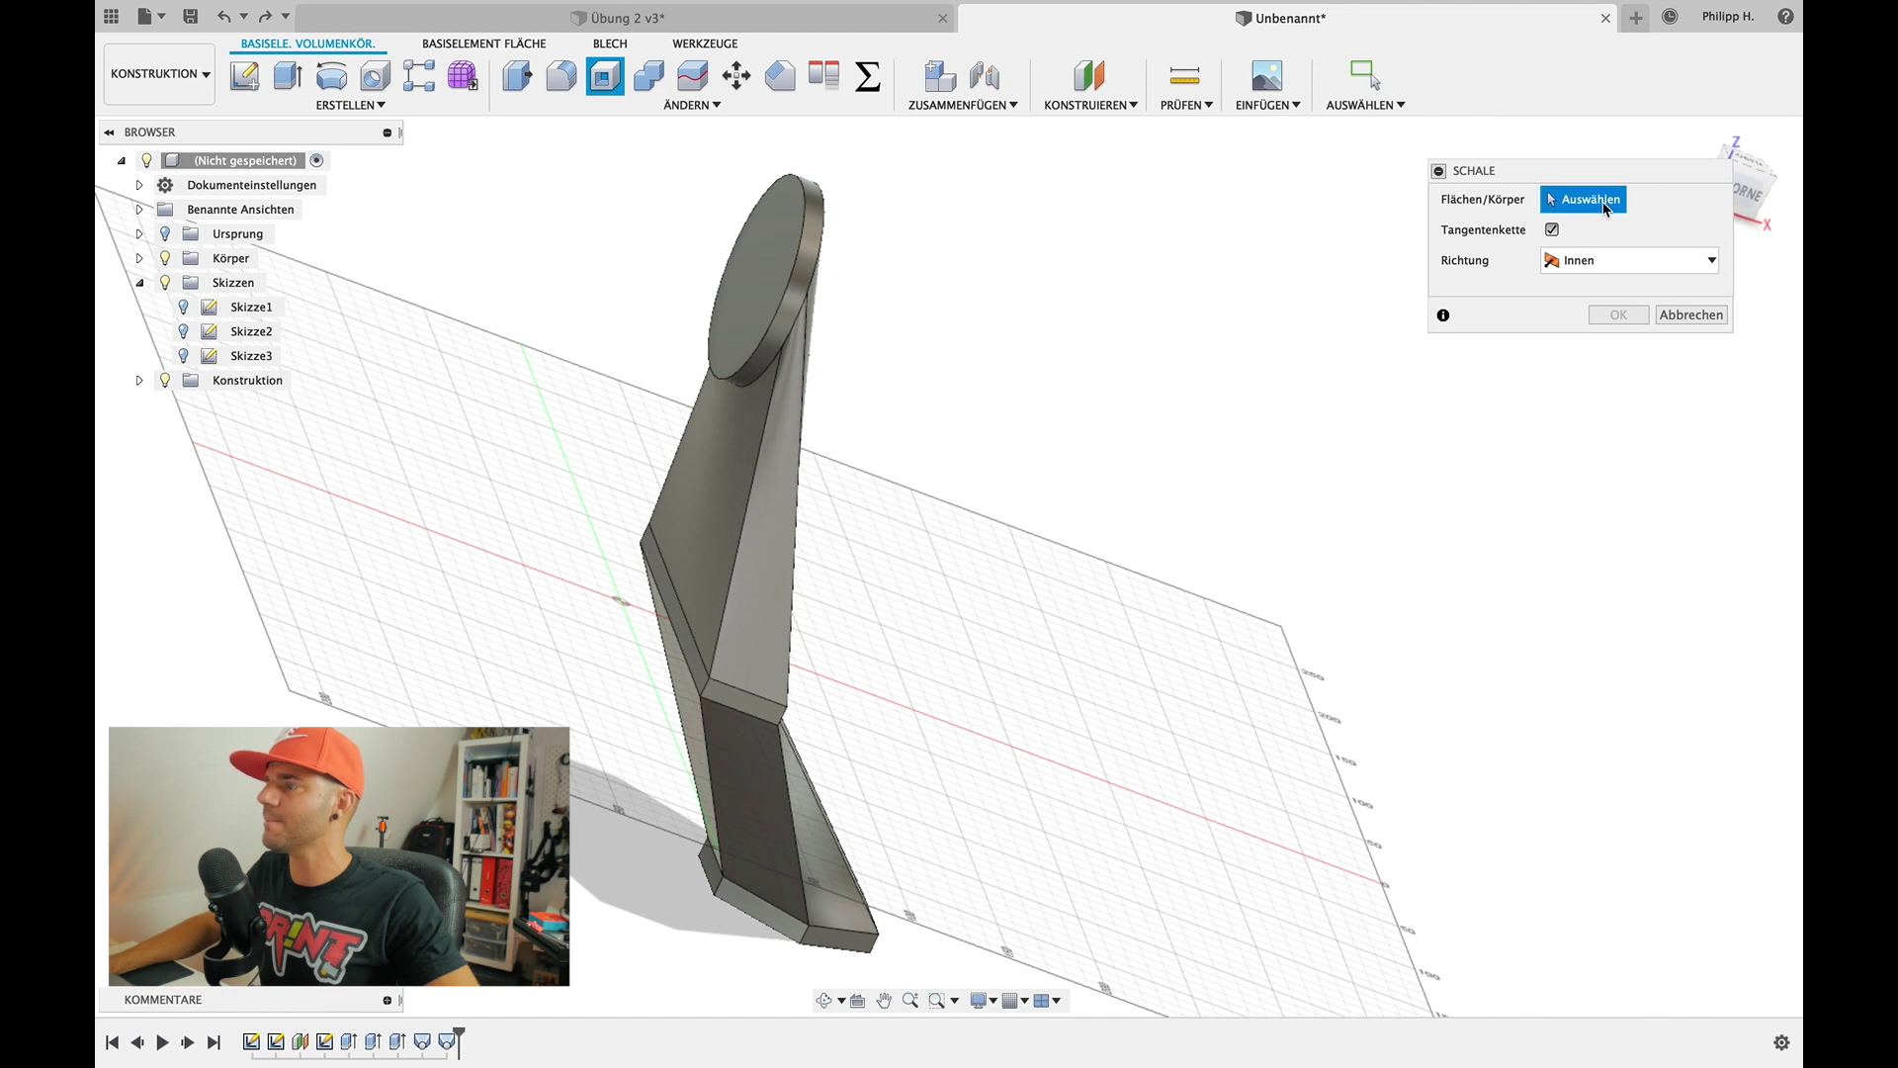
middle_click_drag(1141, 443, 931, 368, "shift")
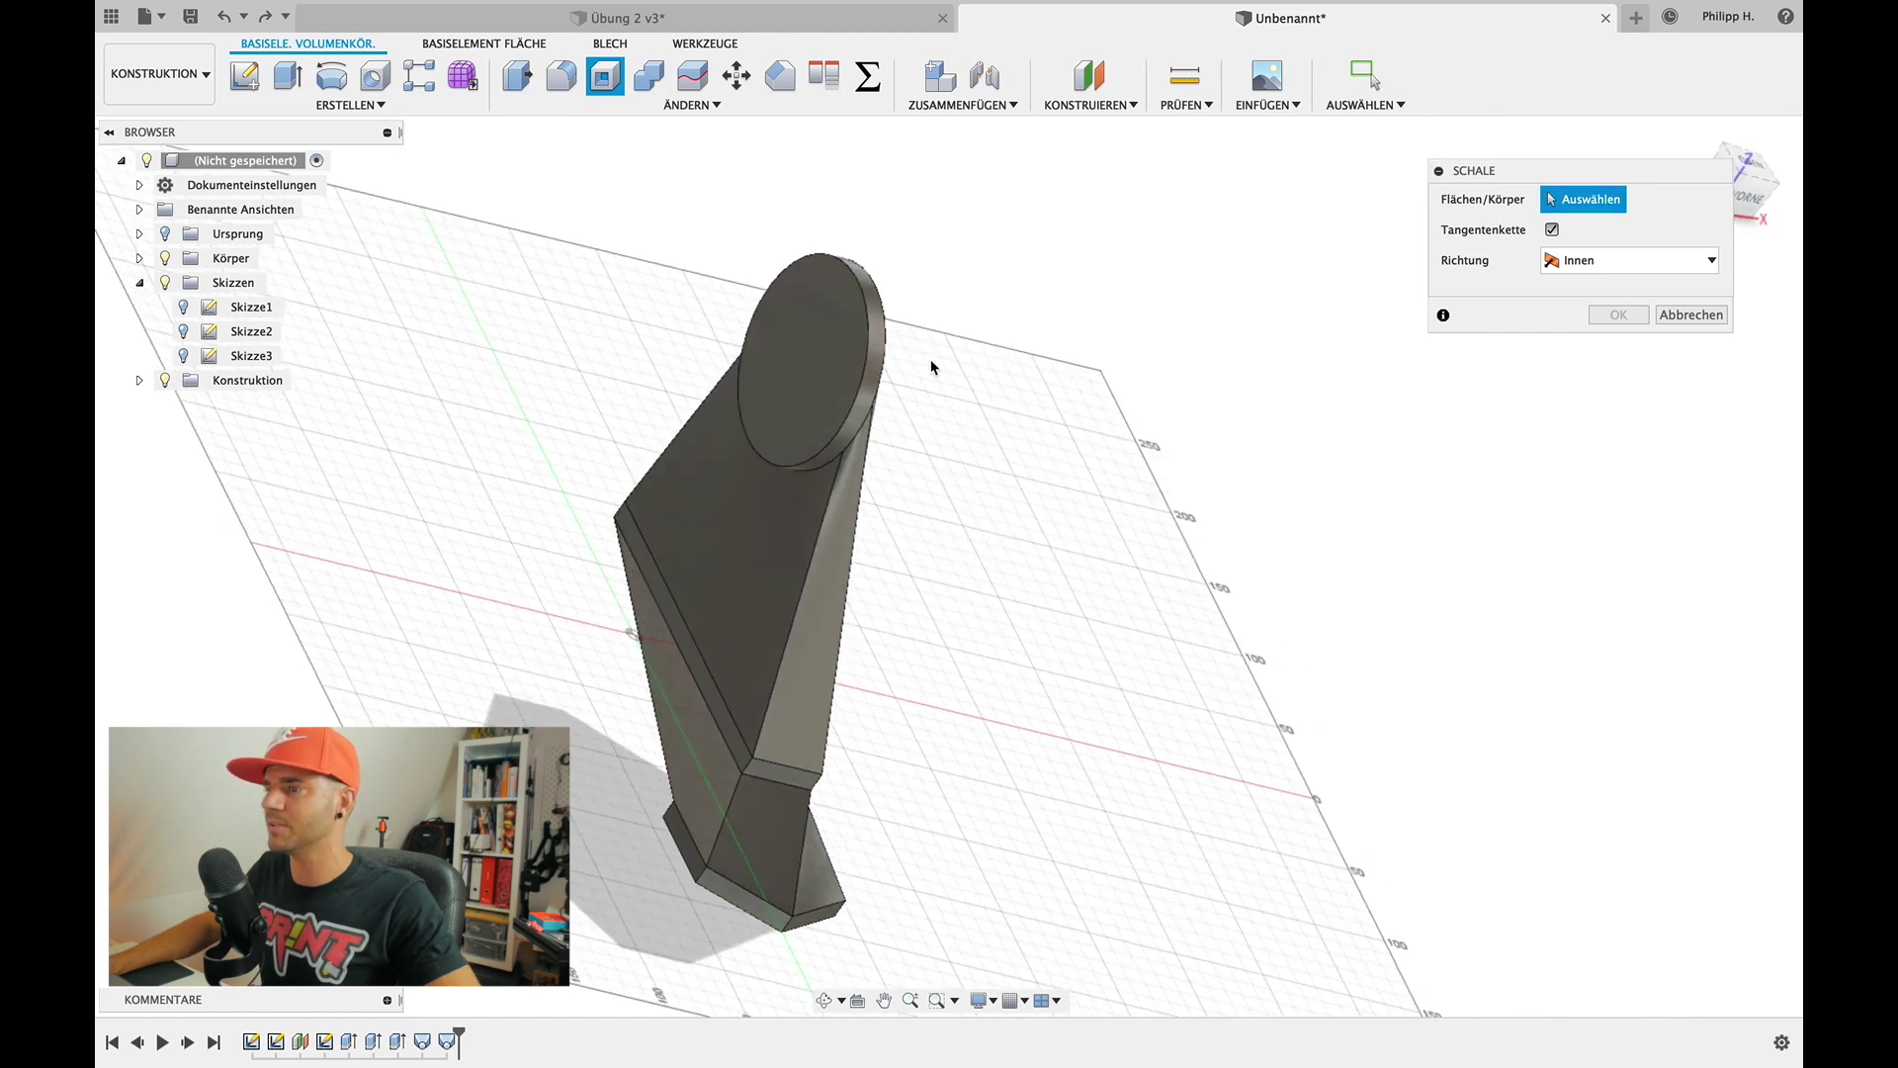
left_click(803, 340)
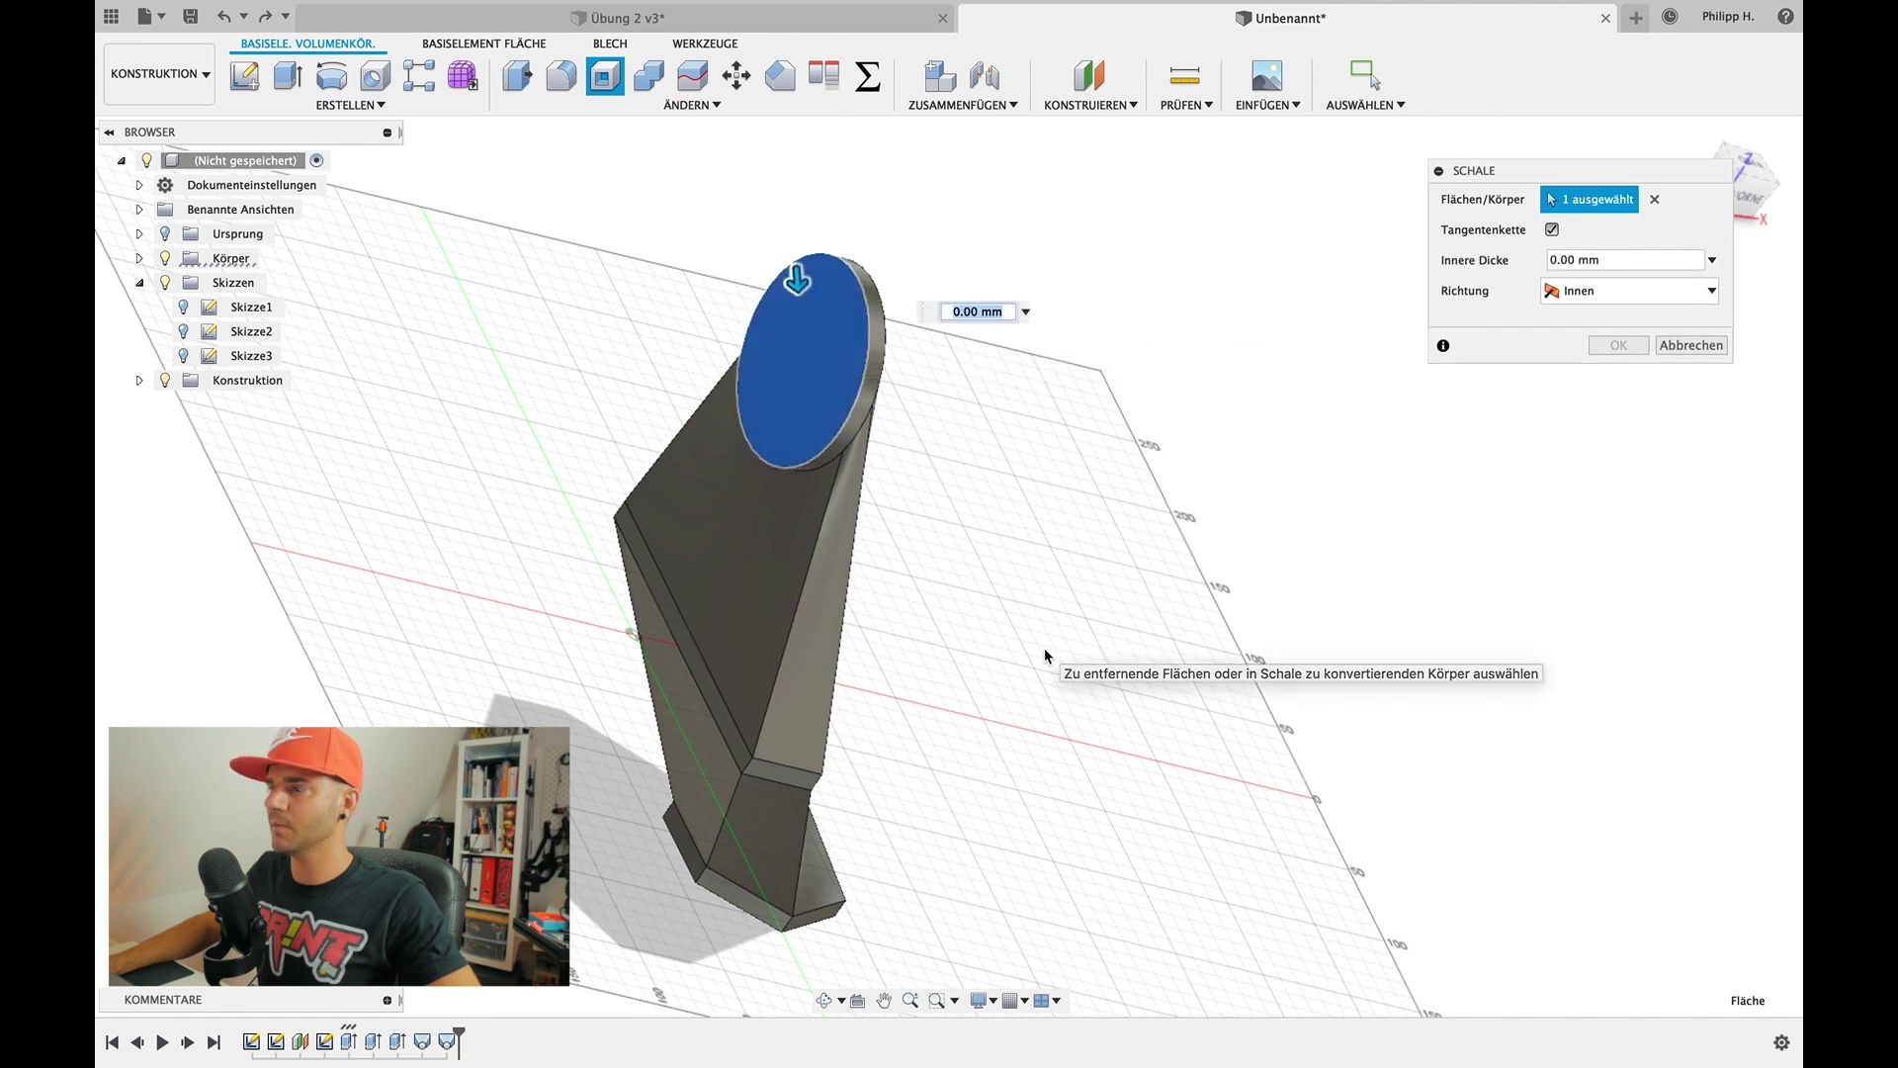
middle_click_drag(1046, 656, 1044, 649, "shift")
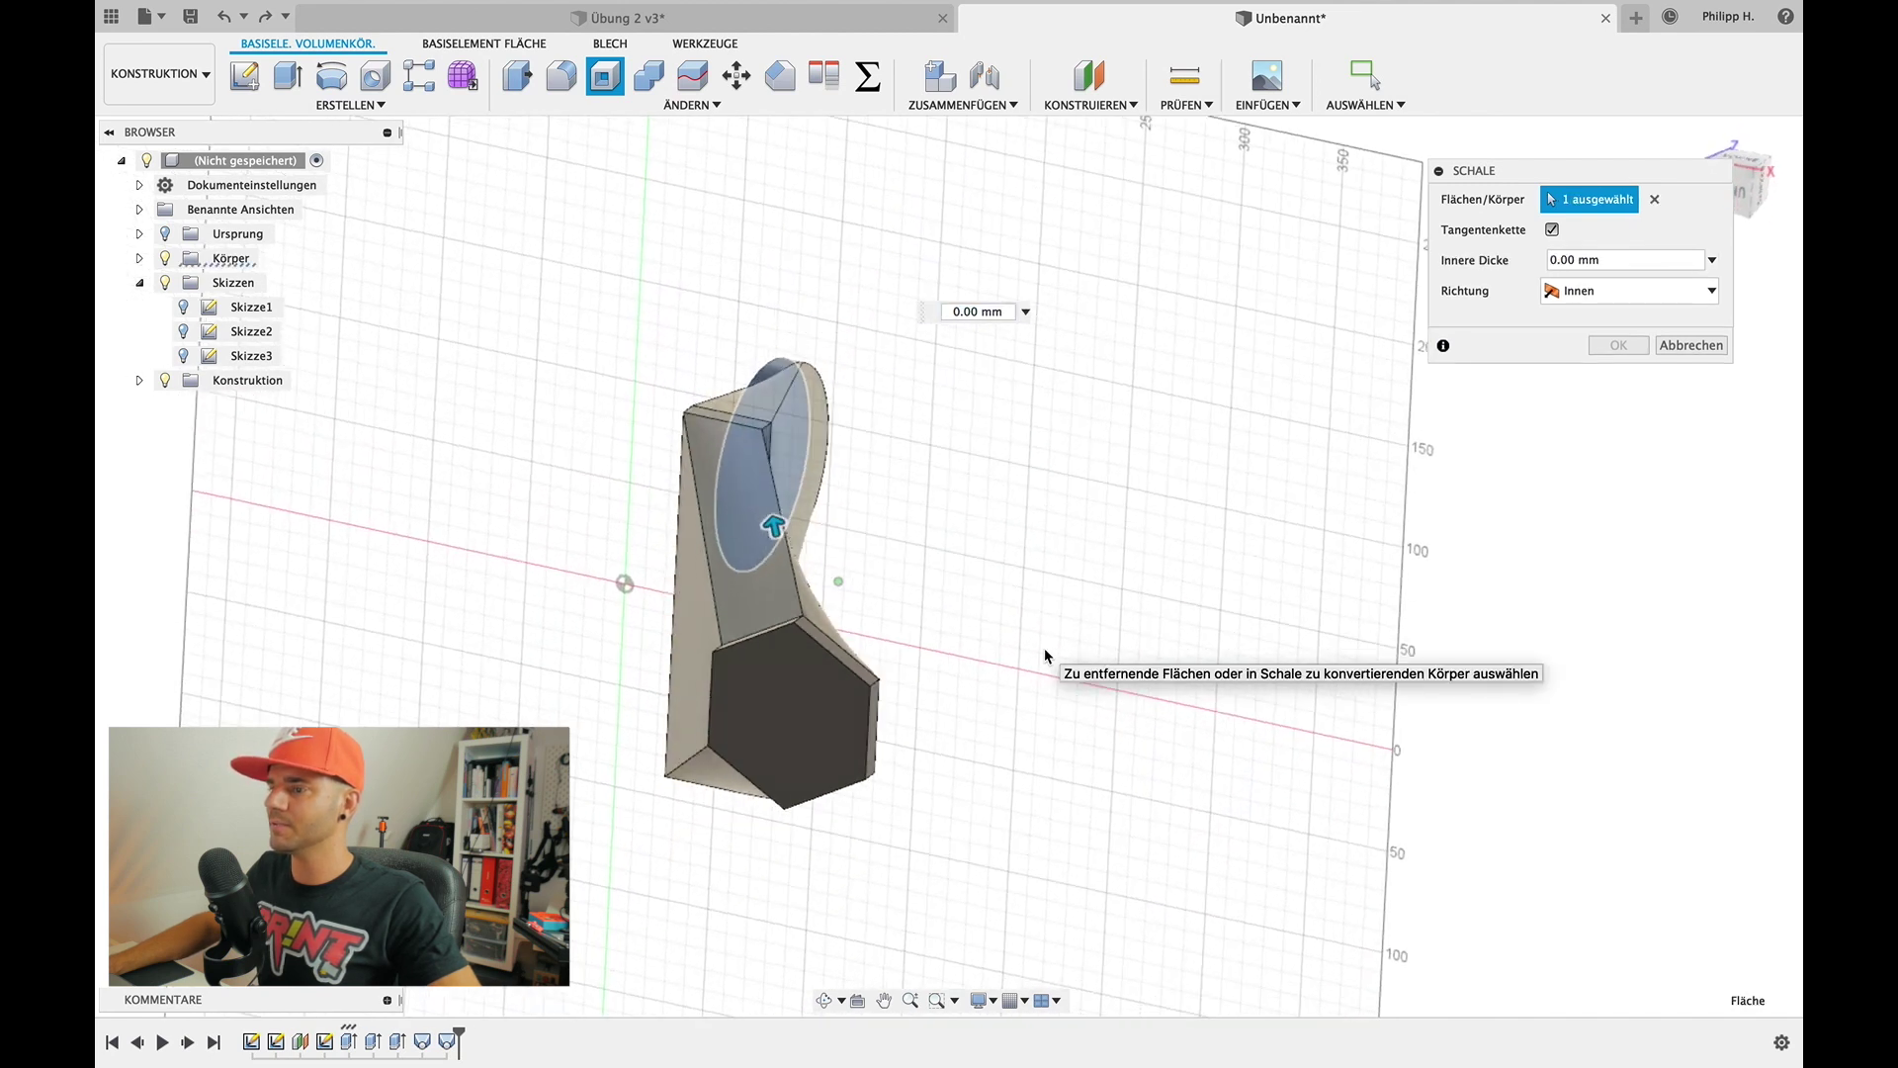
left_click(820, 718)
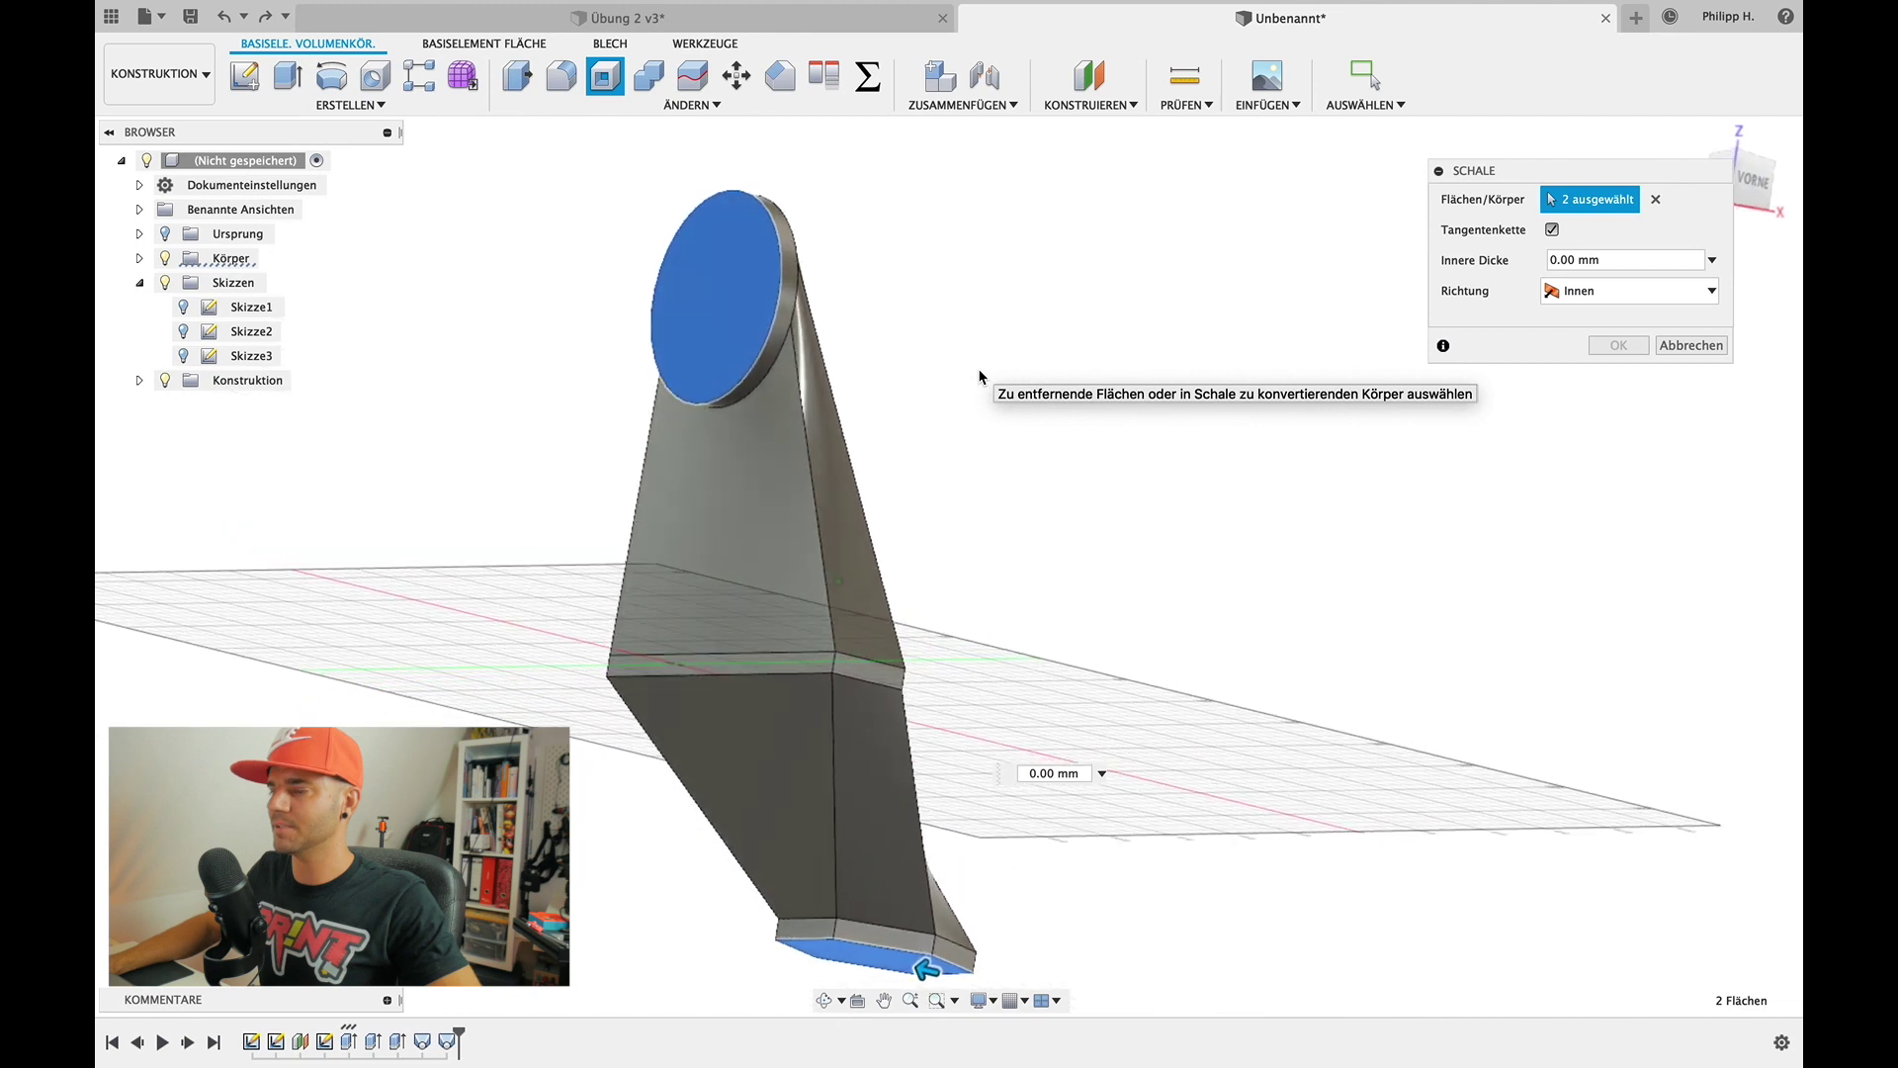
middle_click_drag(980, 376, 1081, 691, "shift")
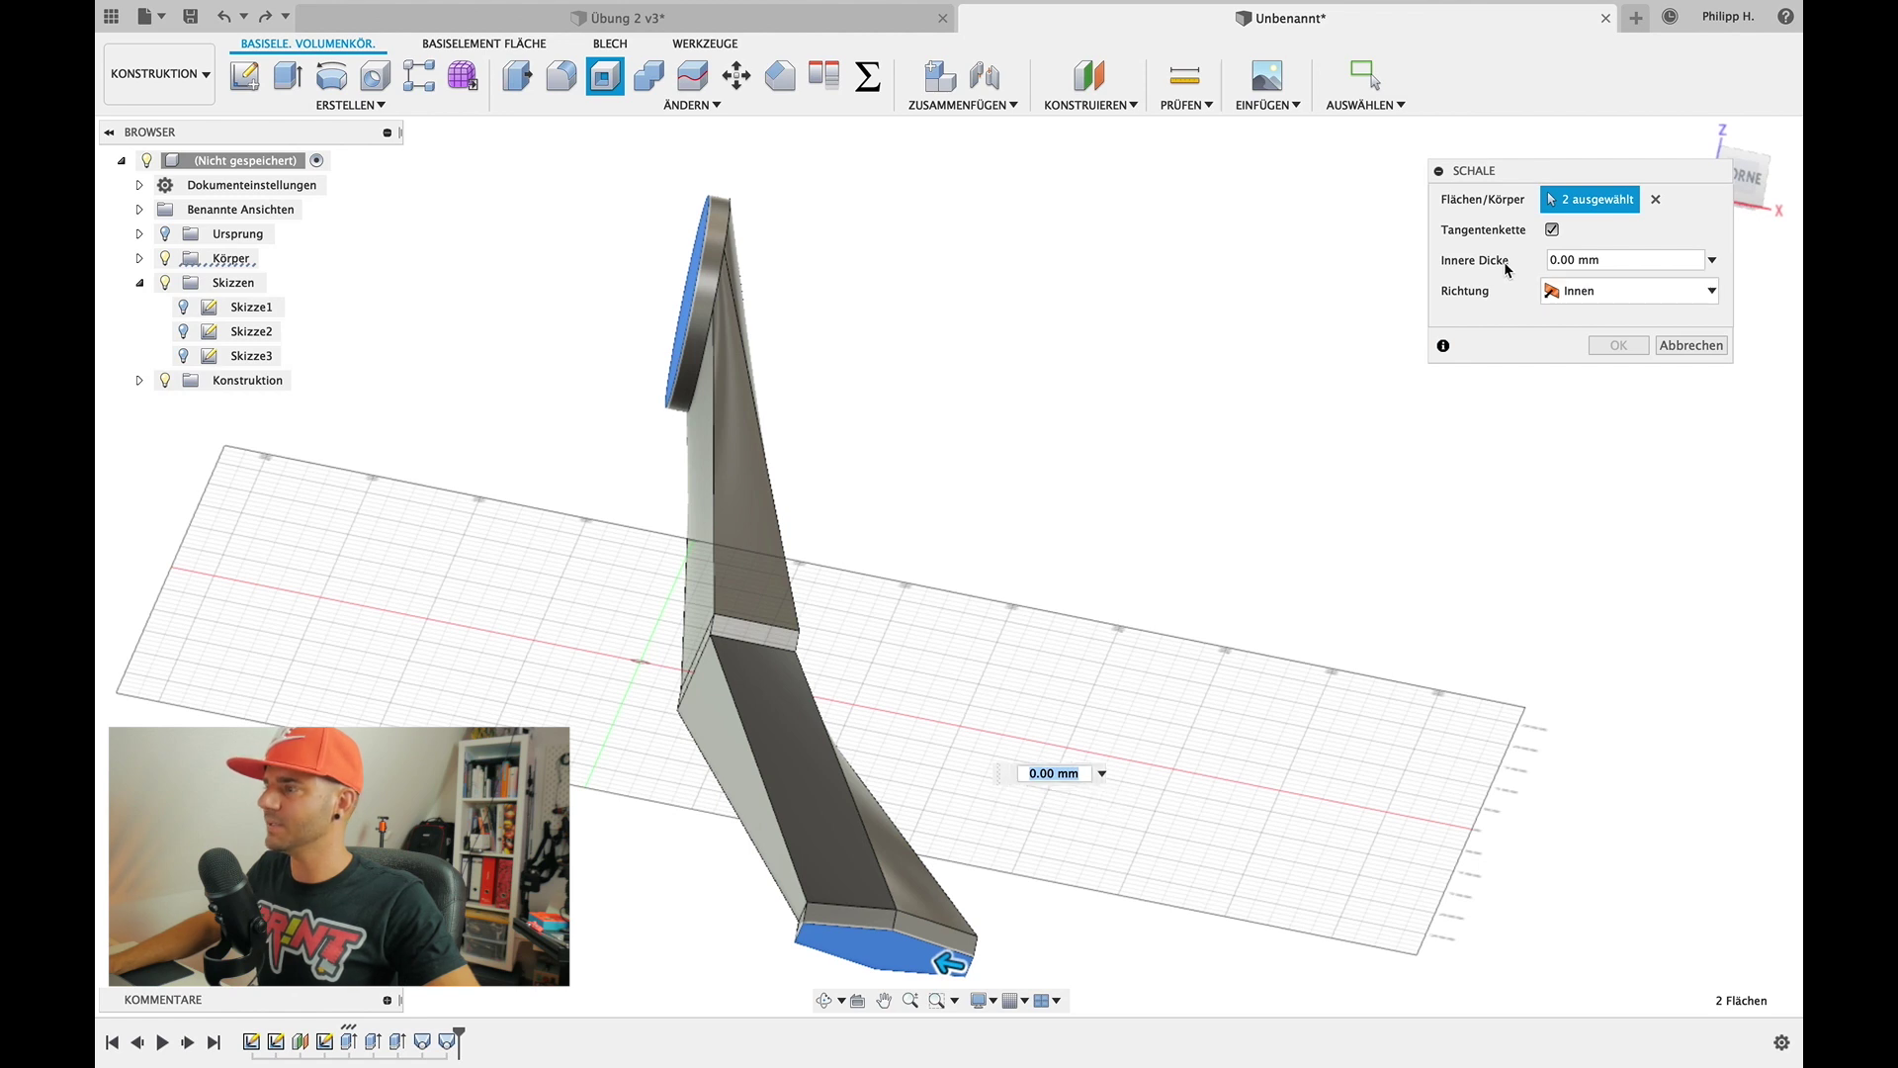
middle_click_drag(997, 573, 1155, 726, "shift")
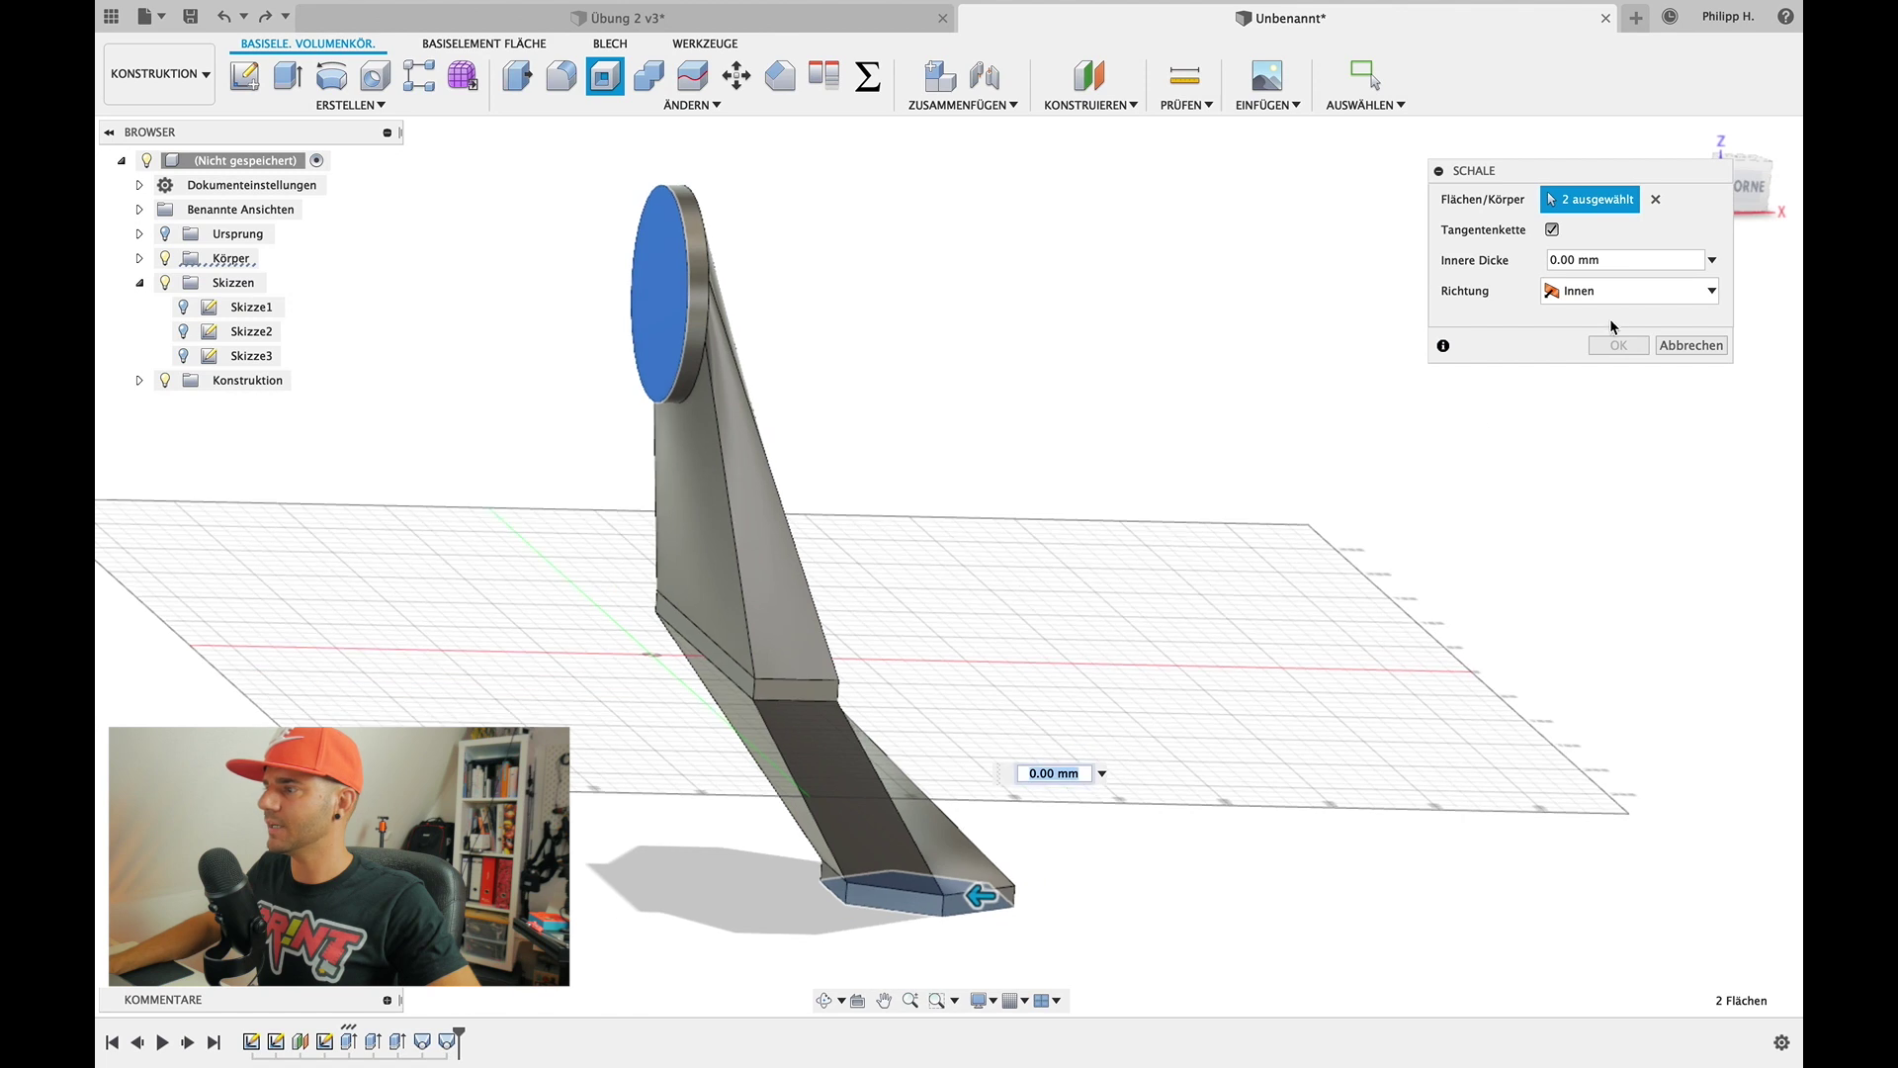
left_click(1568, 262)
type("1.5")
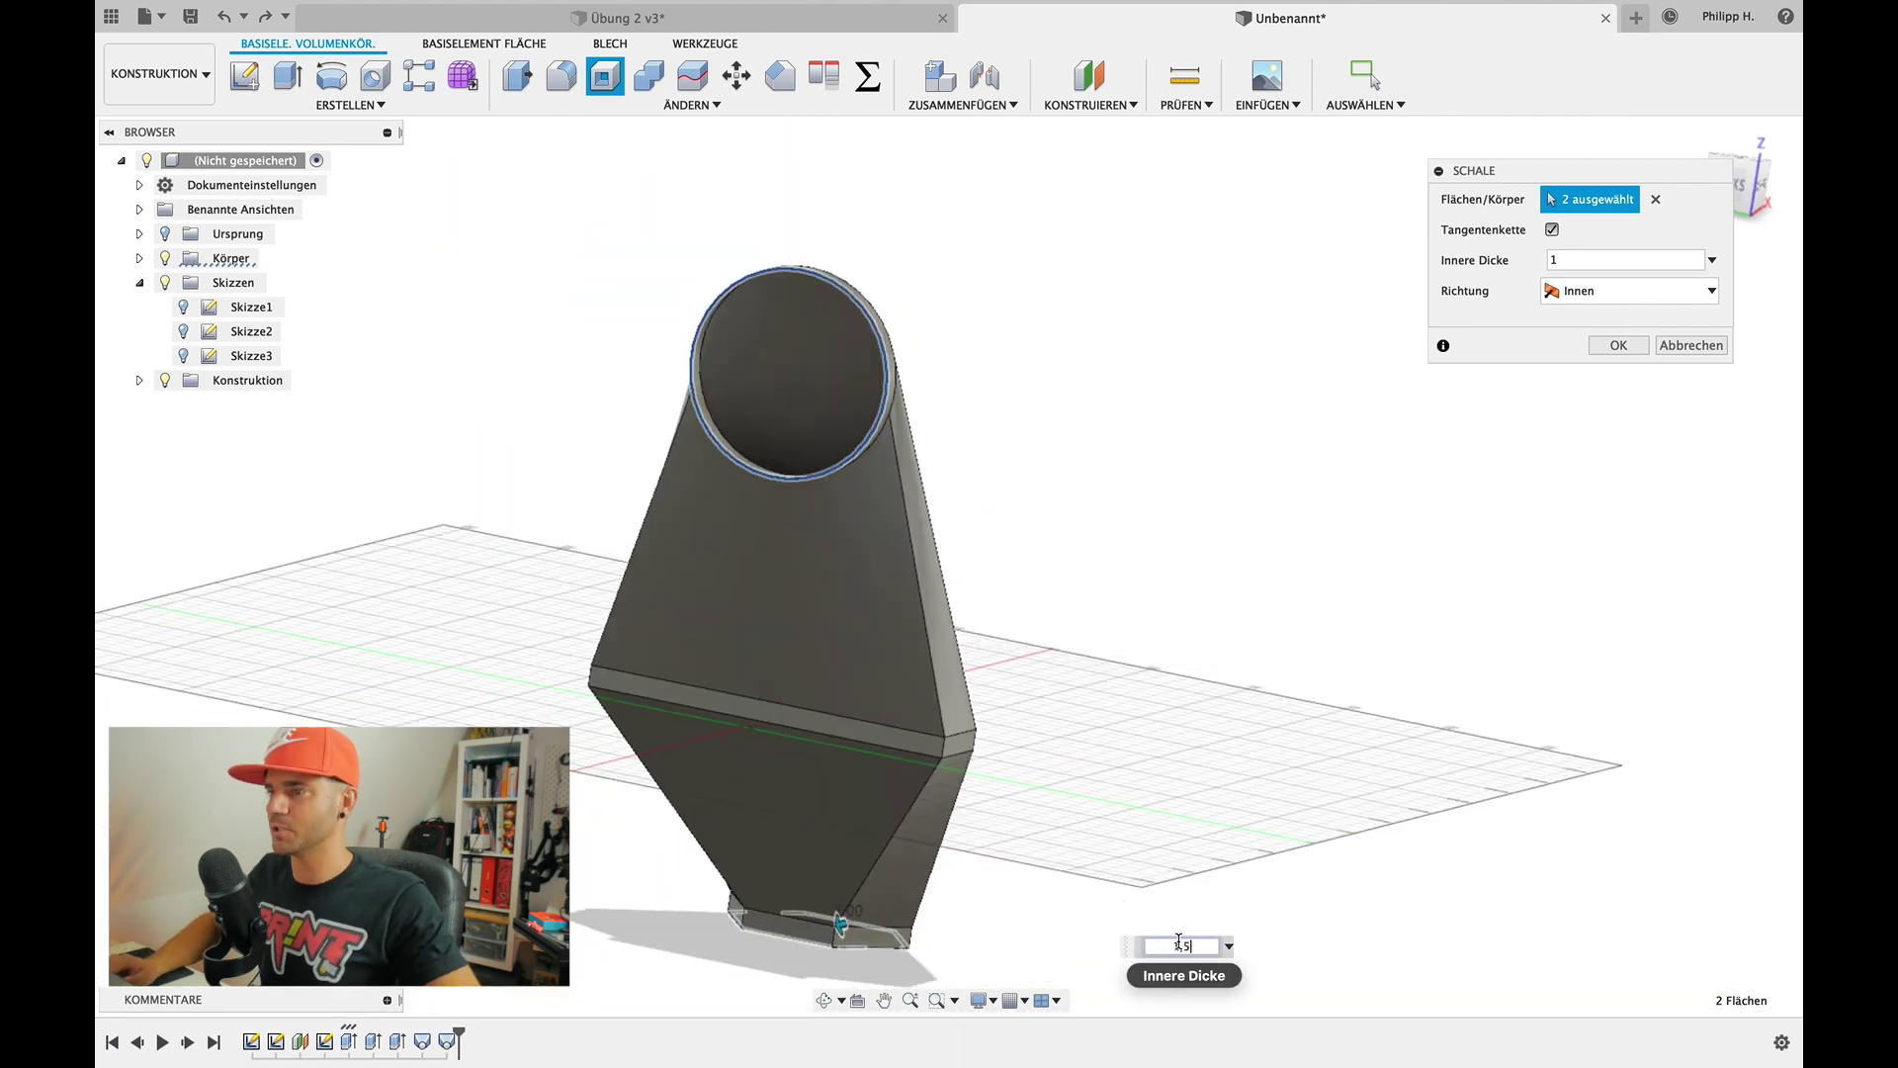
Enter a 1.5 mm inner wall thickness and inspect the shell preview
key("Return")
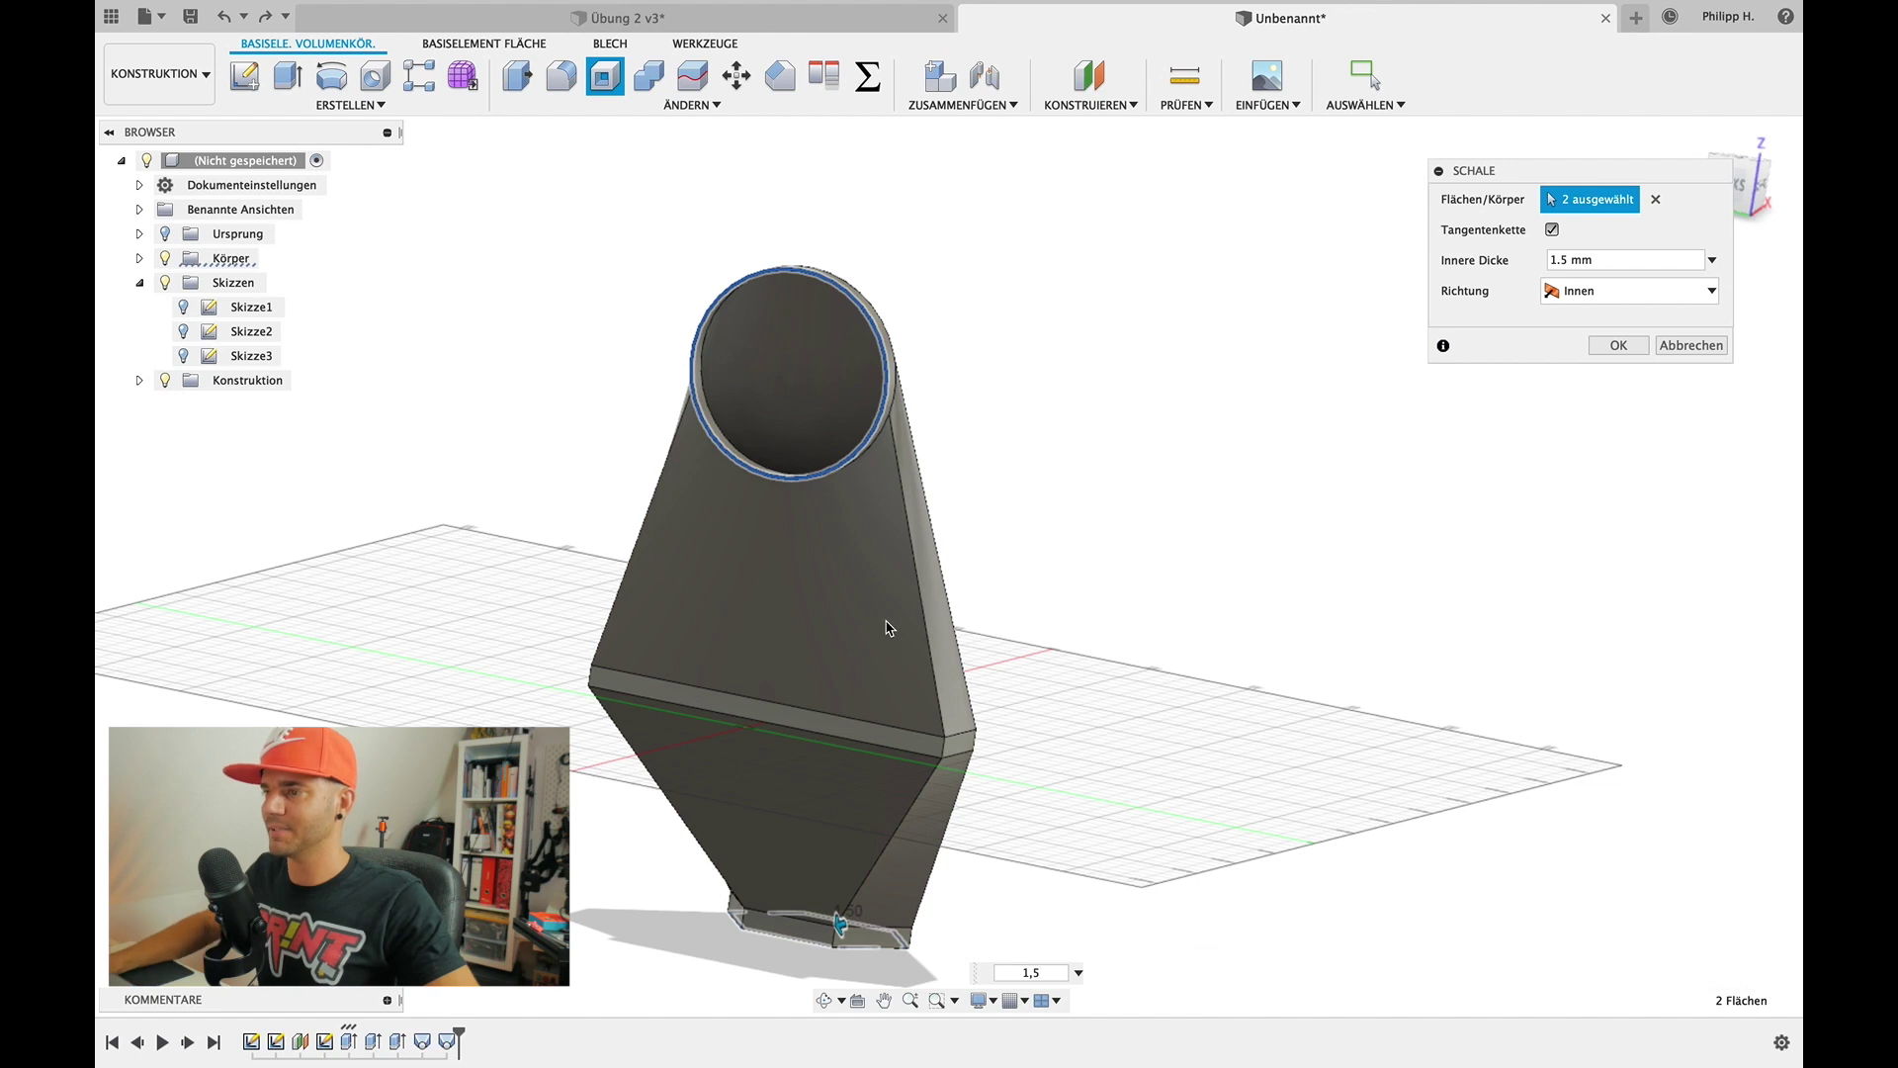
scroll(890, 633, "up", 3)
scroll(890, 632, "up", 1)
scroll(889, 605, "up", 3)
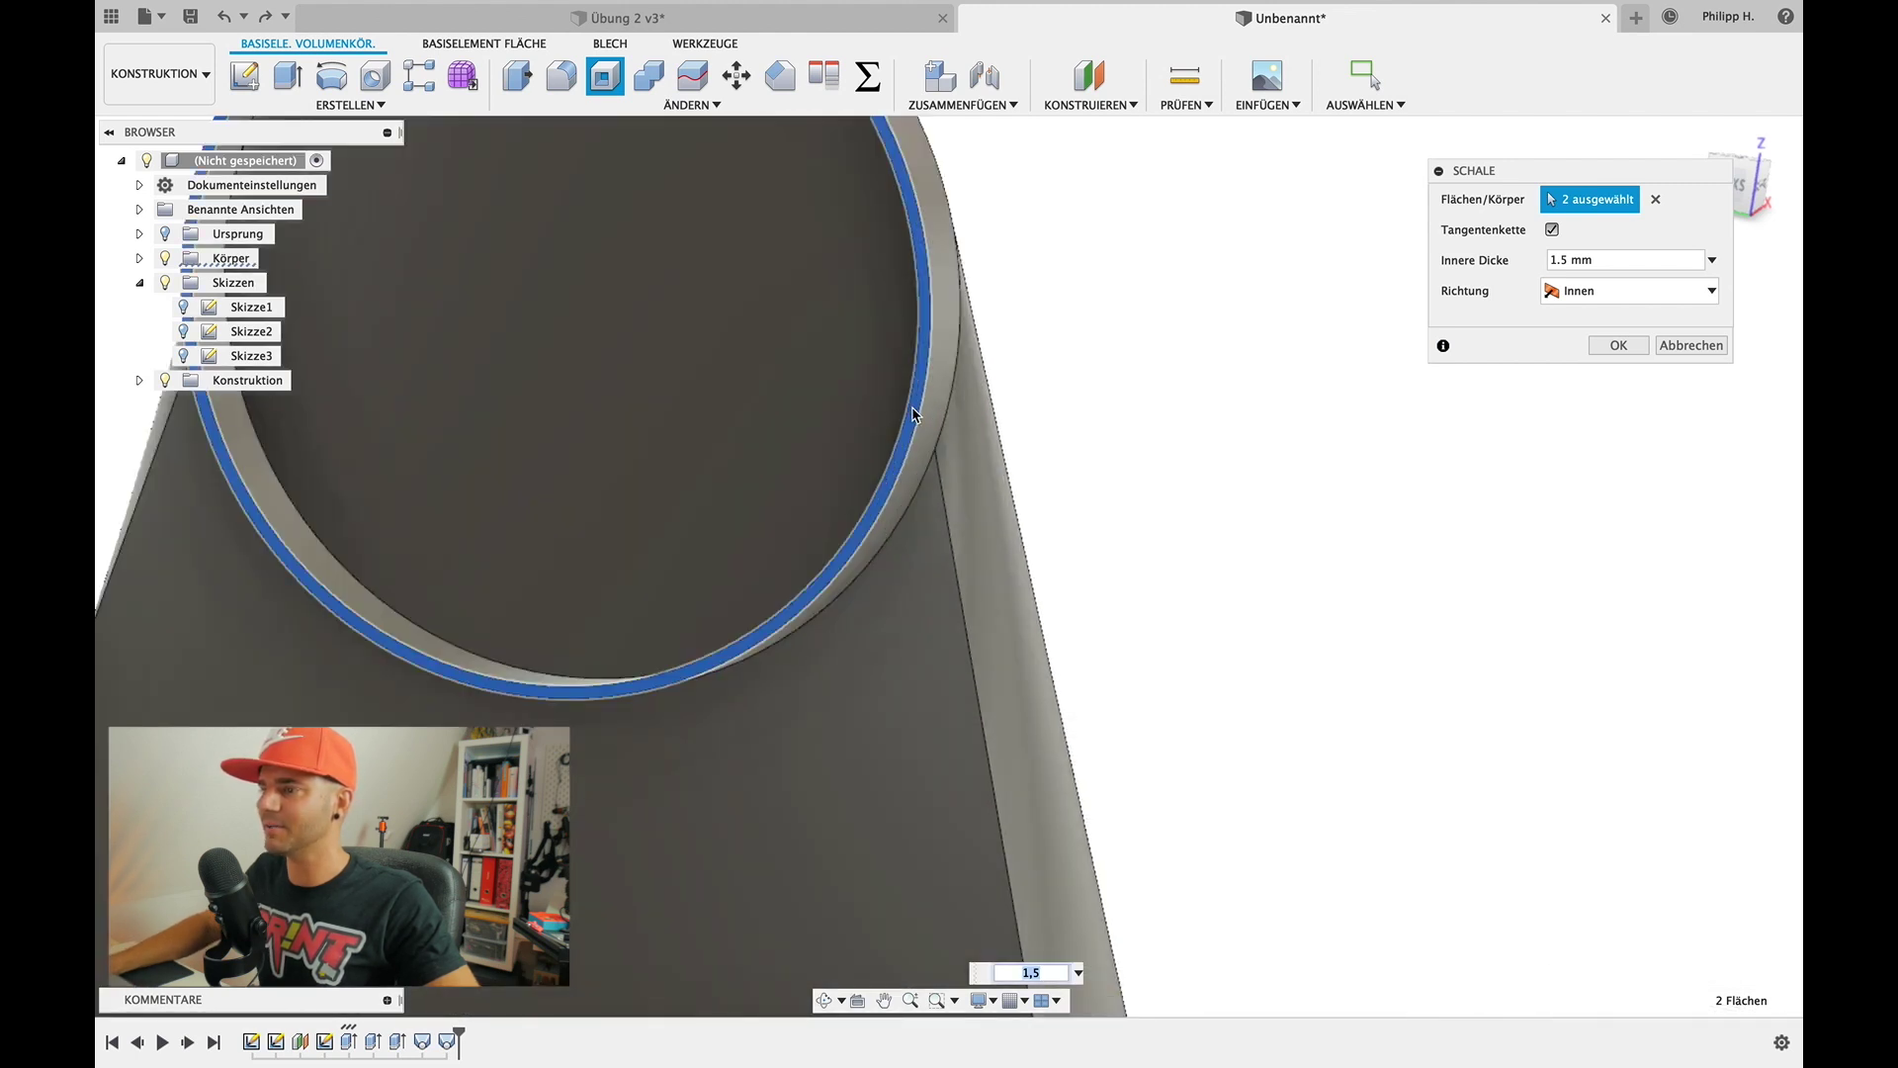
scroll(1144, 475, "down", 2)
scroll(1144, 474, "down", 3)
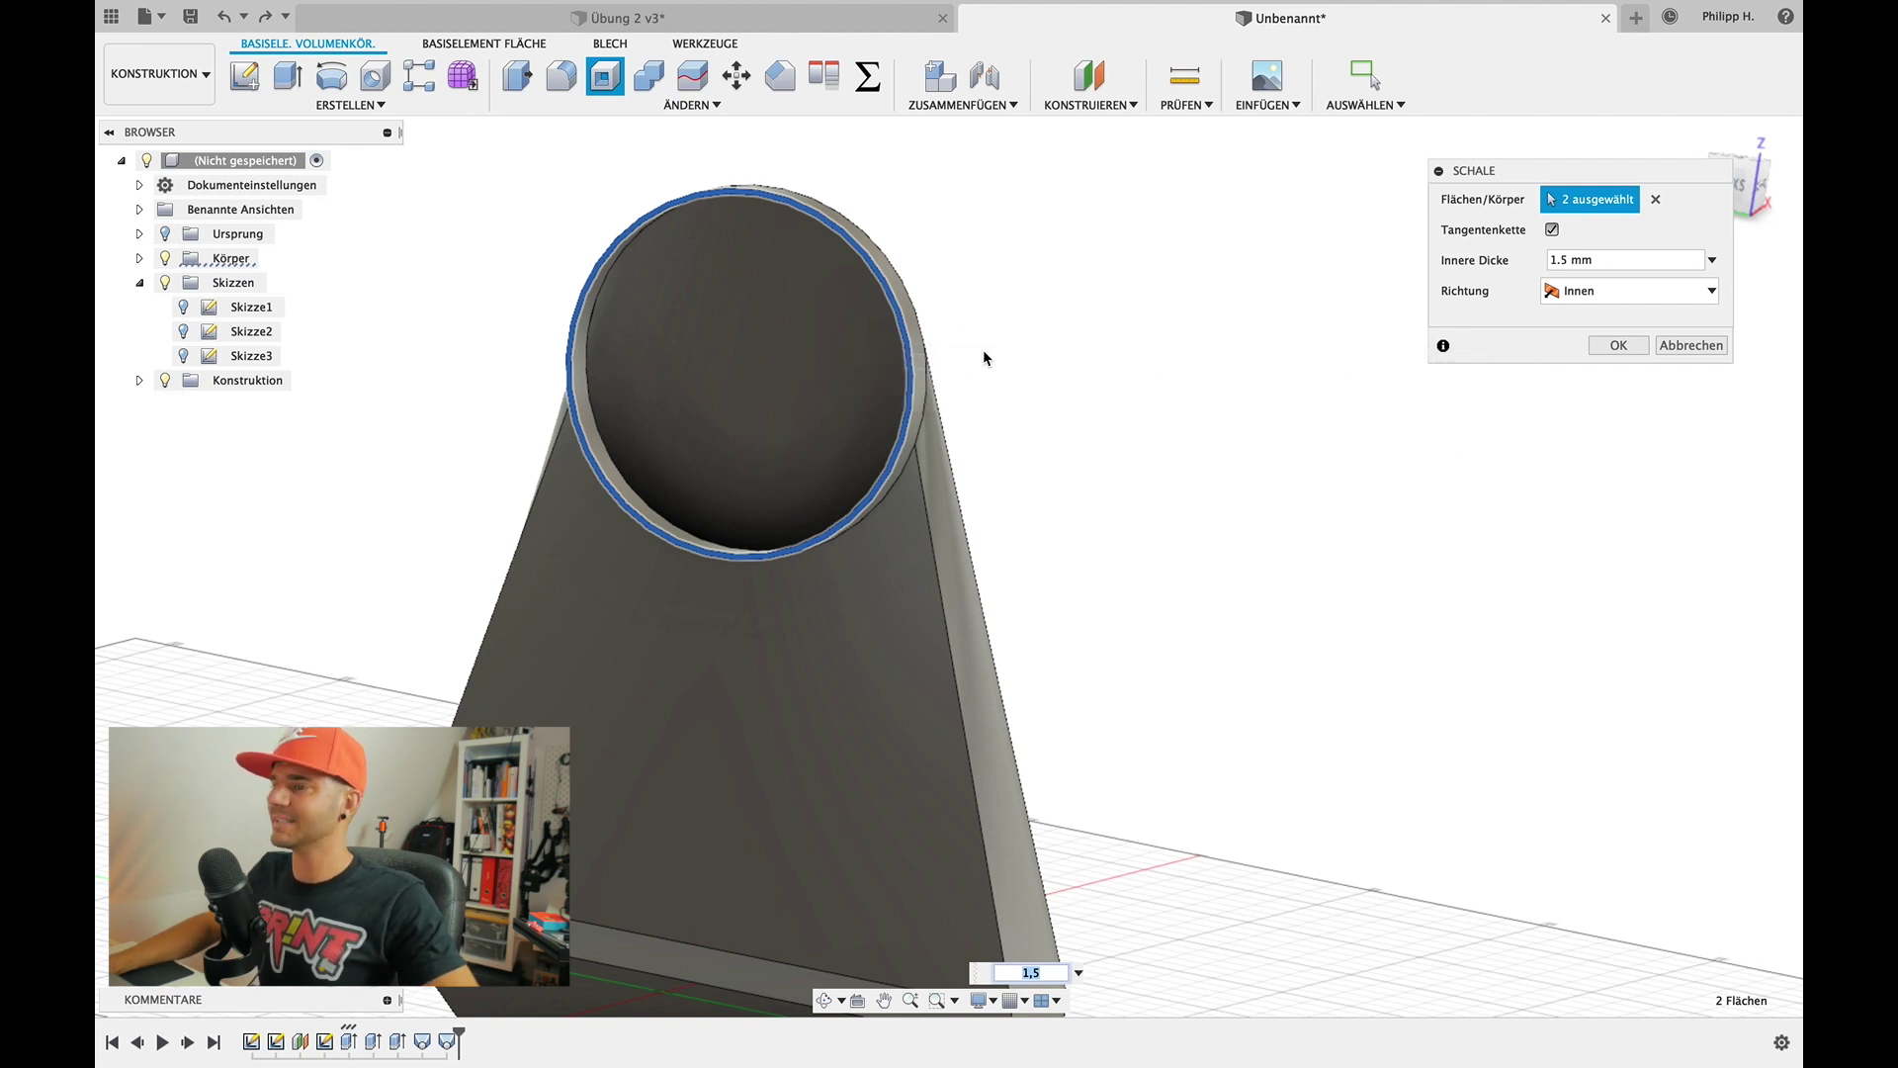
middle_click_drag(1143, 407, 1142, 408, "shift")
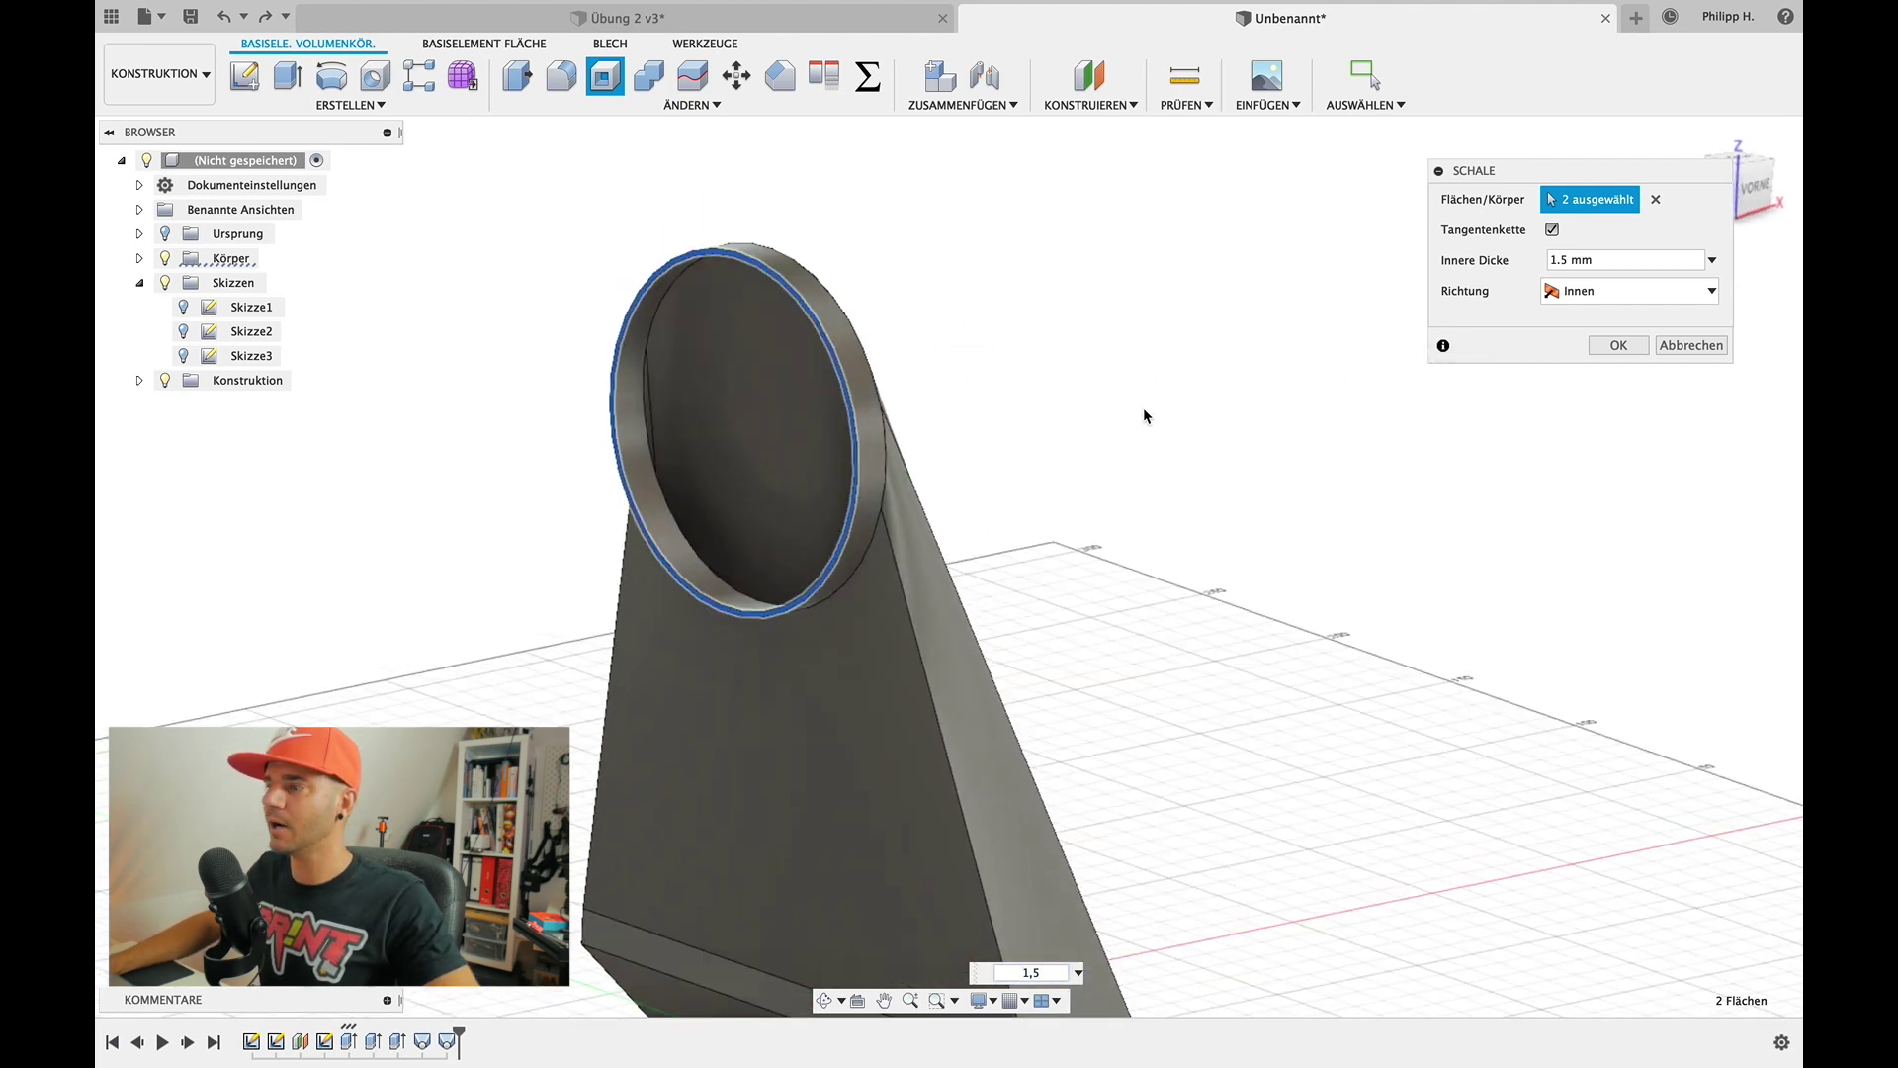
Try the outward (Außen) shell direction and inspect the resulting preview
left_click(1638, 291)
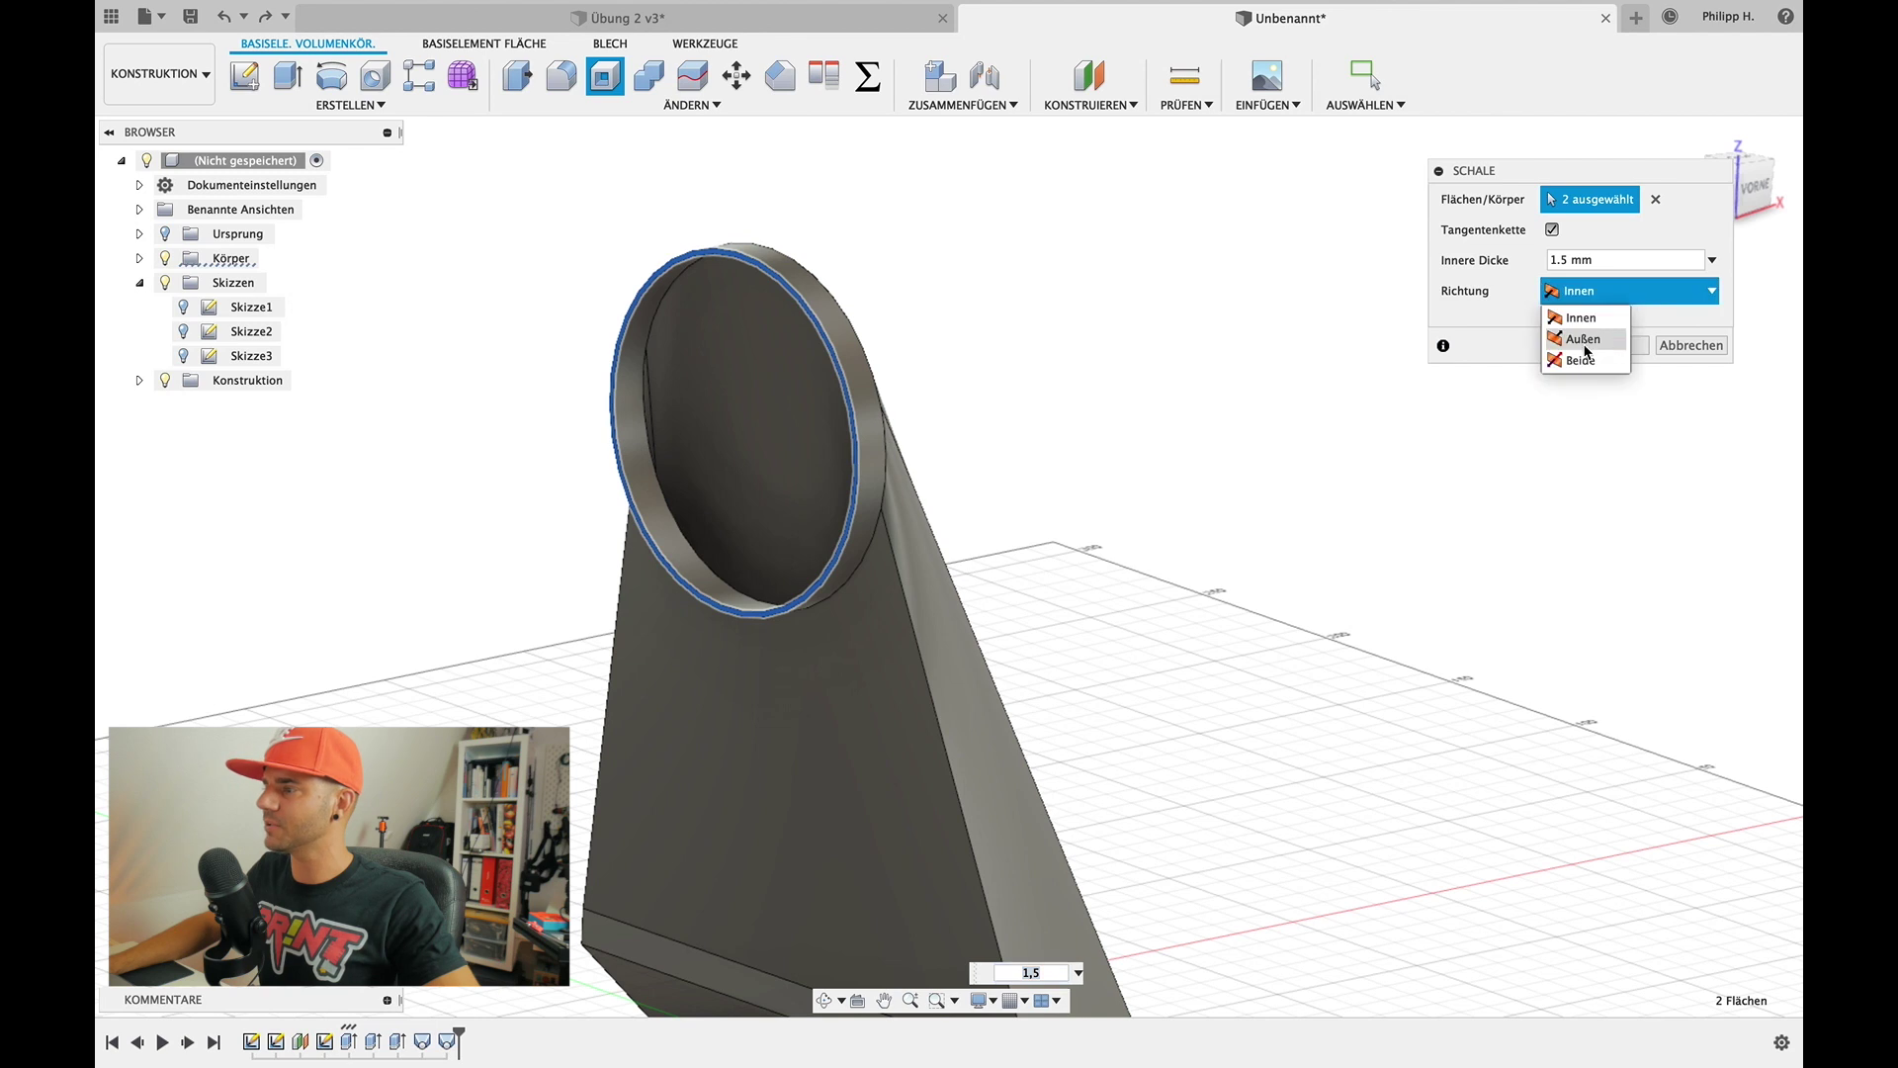
left_click(1584, 339)
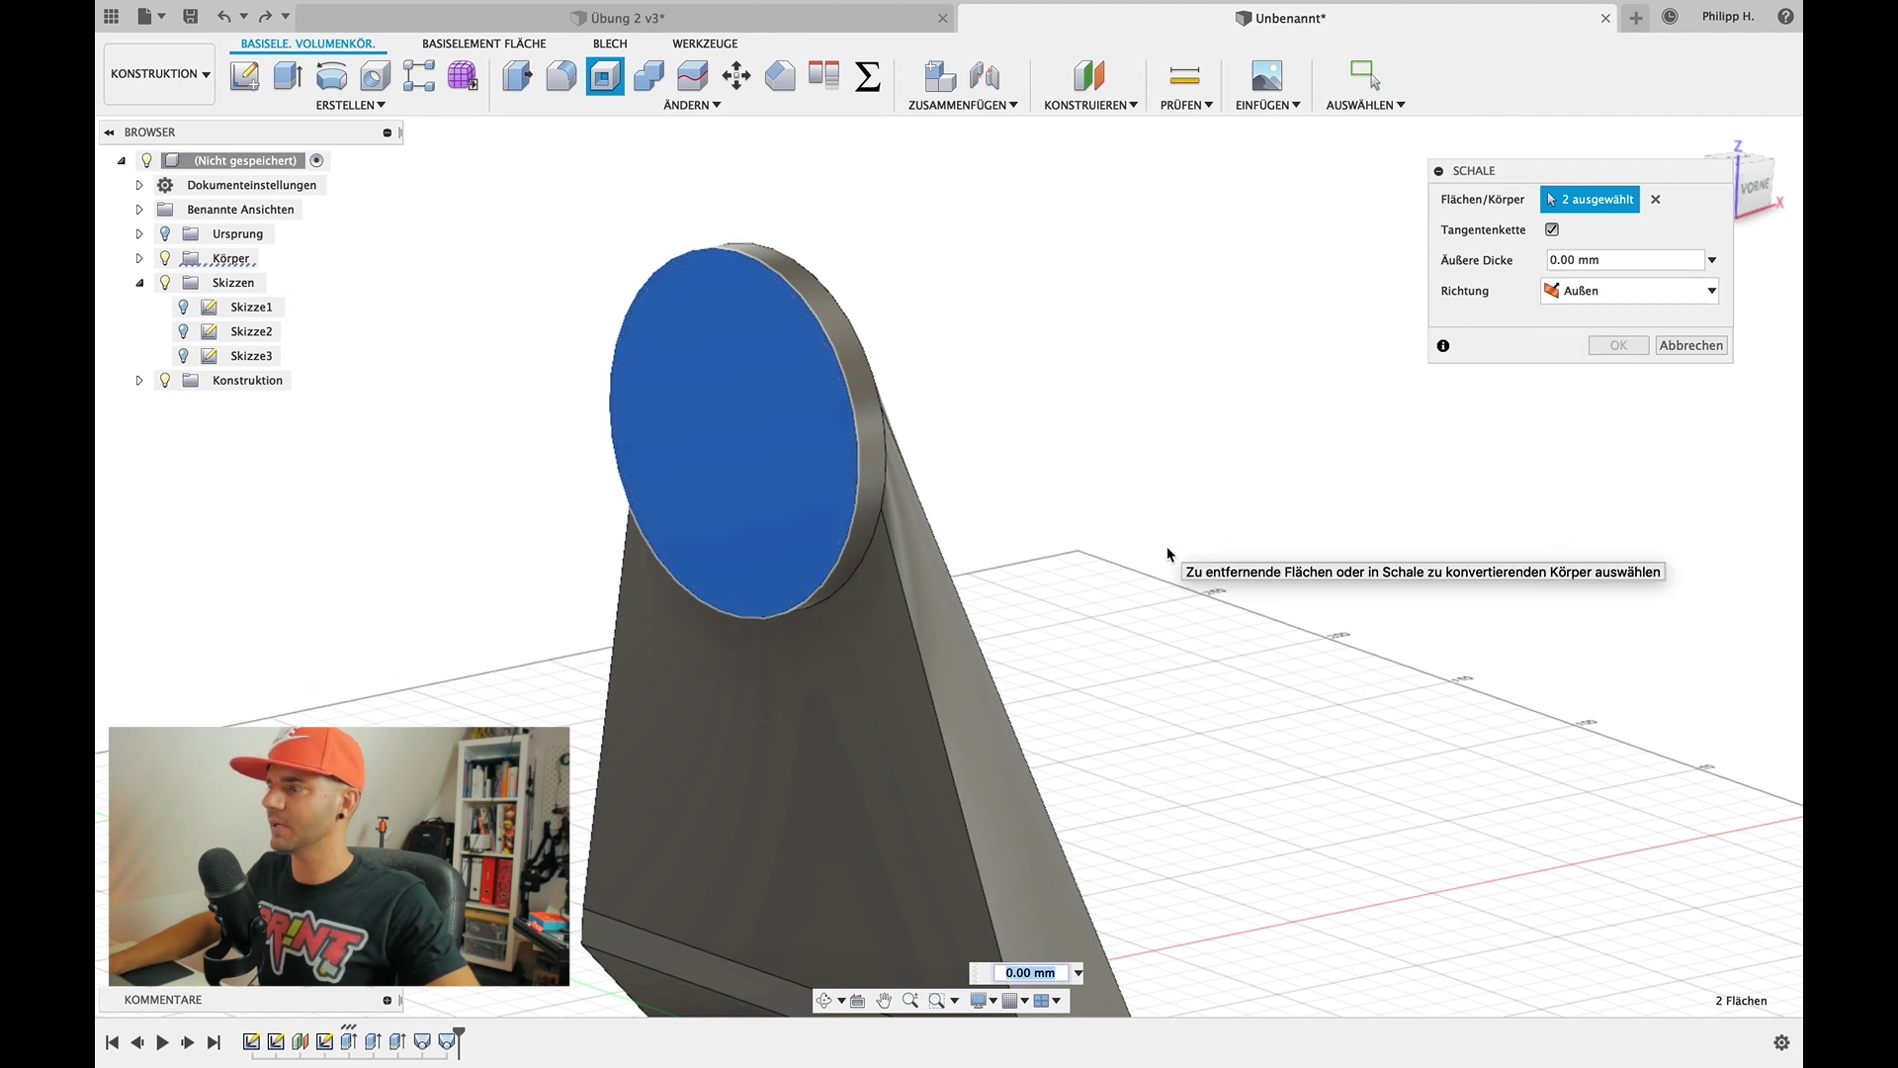
middle_click_drag(1167, 545, 1261, 512, "shift")
left_click(1572, 261)
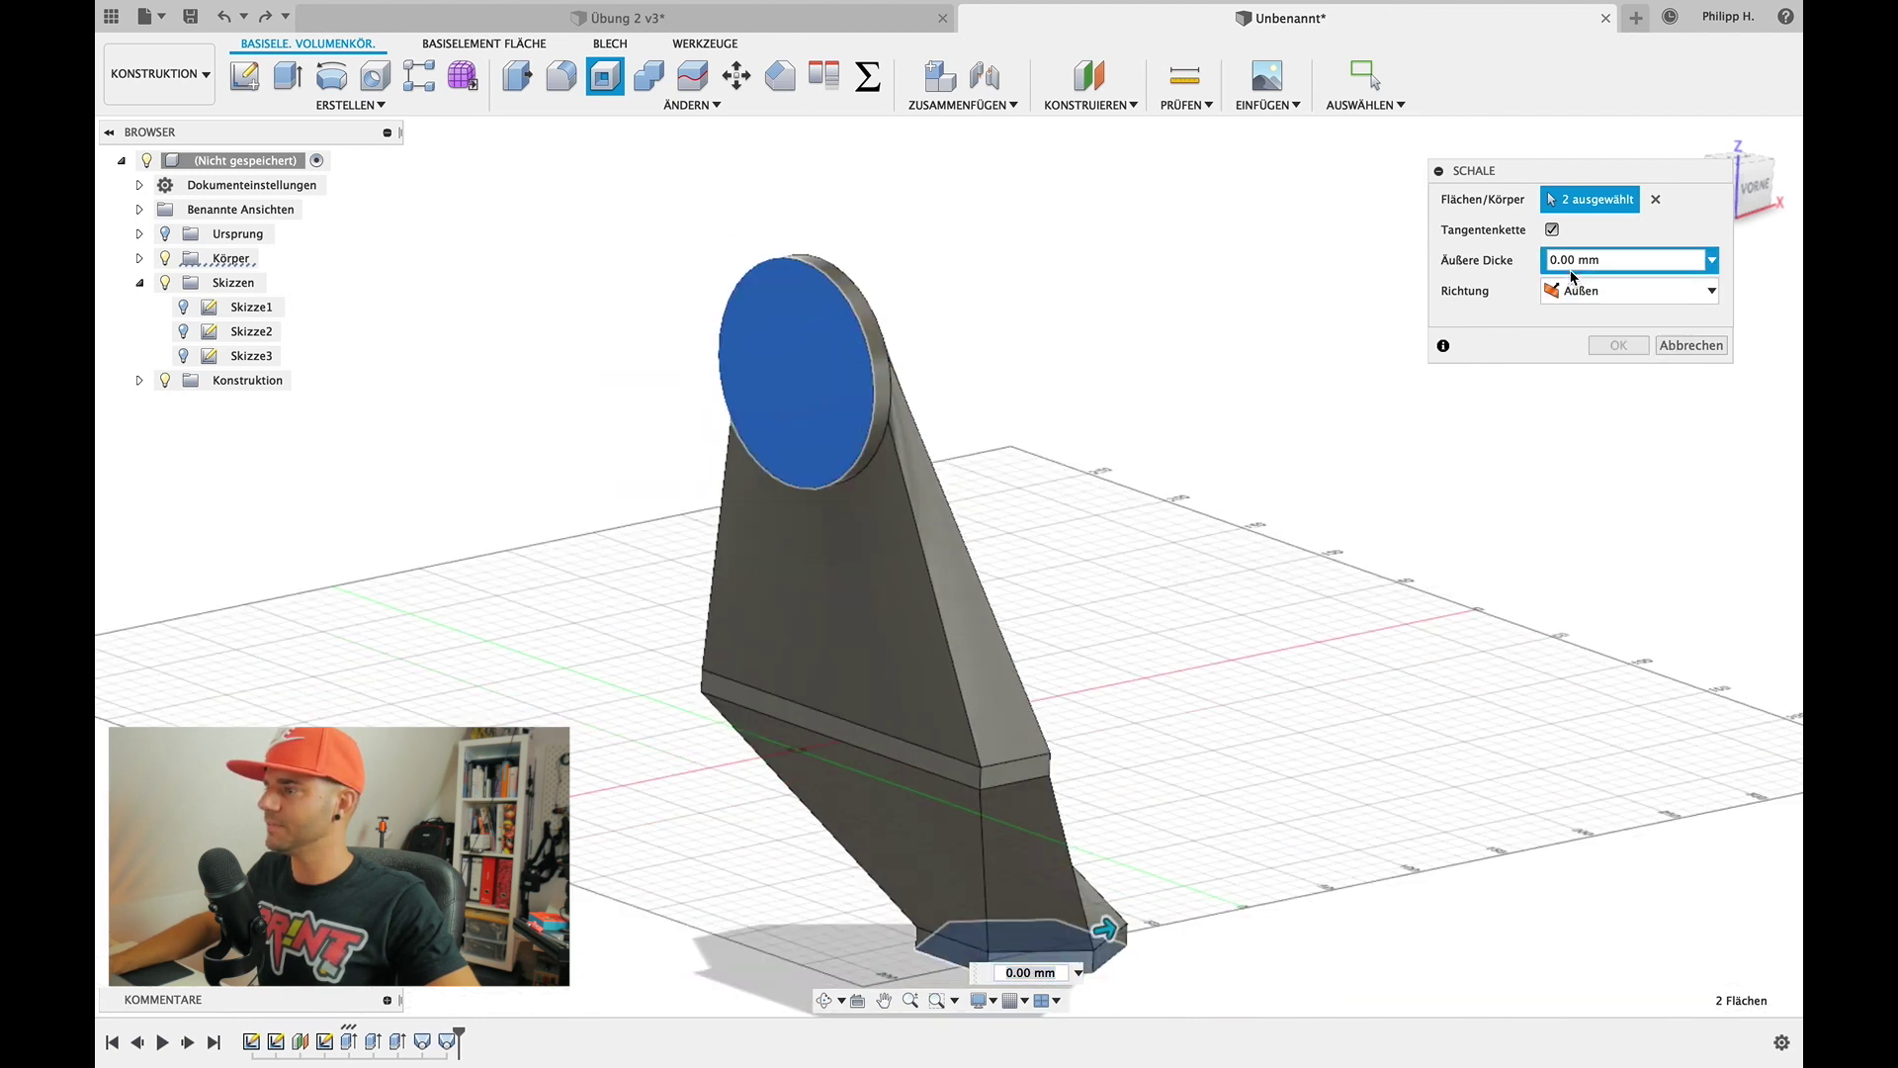
left_click(1563, 259)
type("1,5")
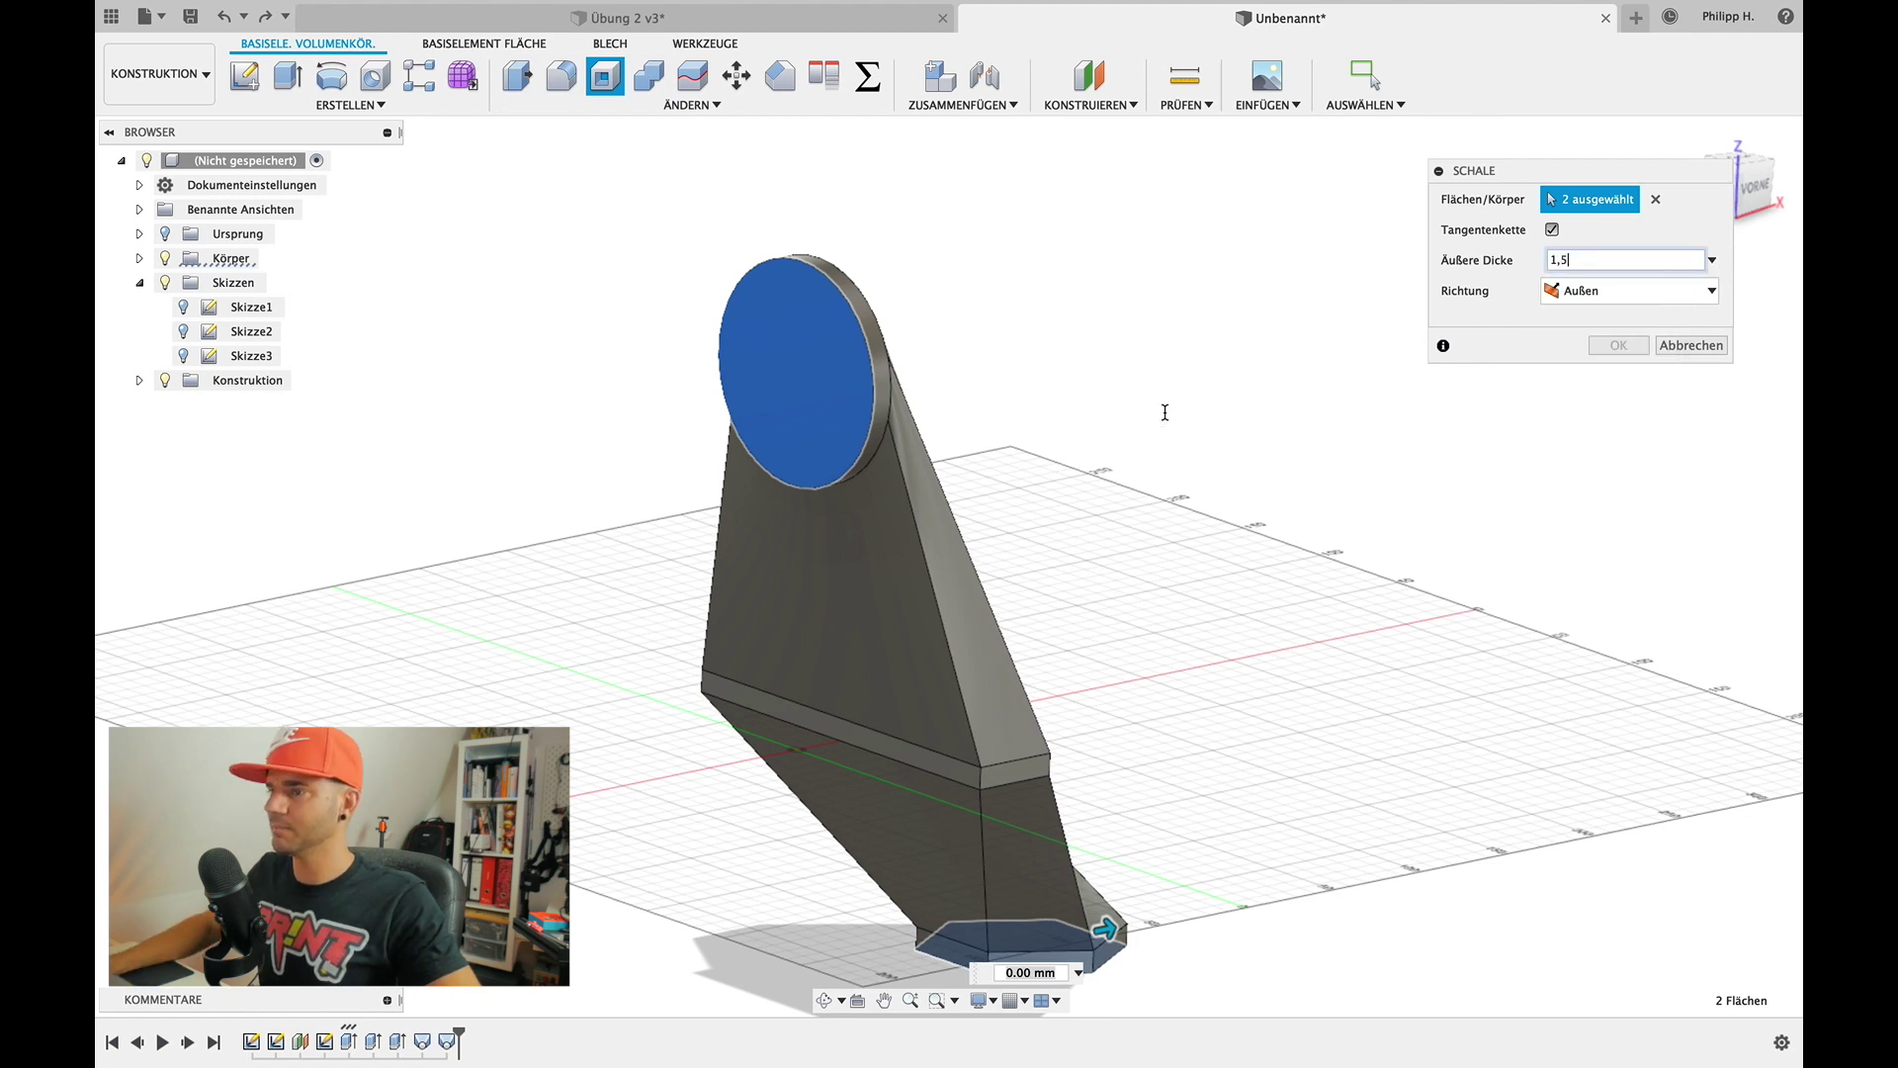
scroll(887, 415, "up", 3)
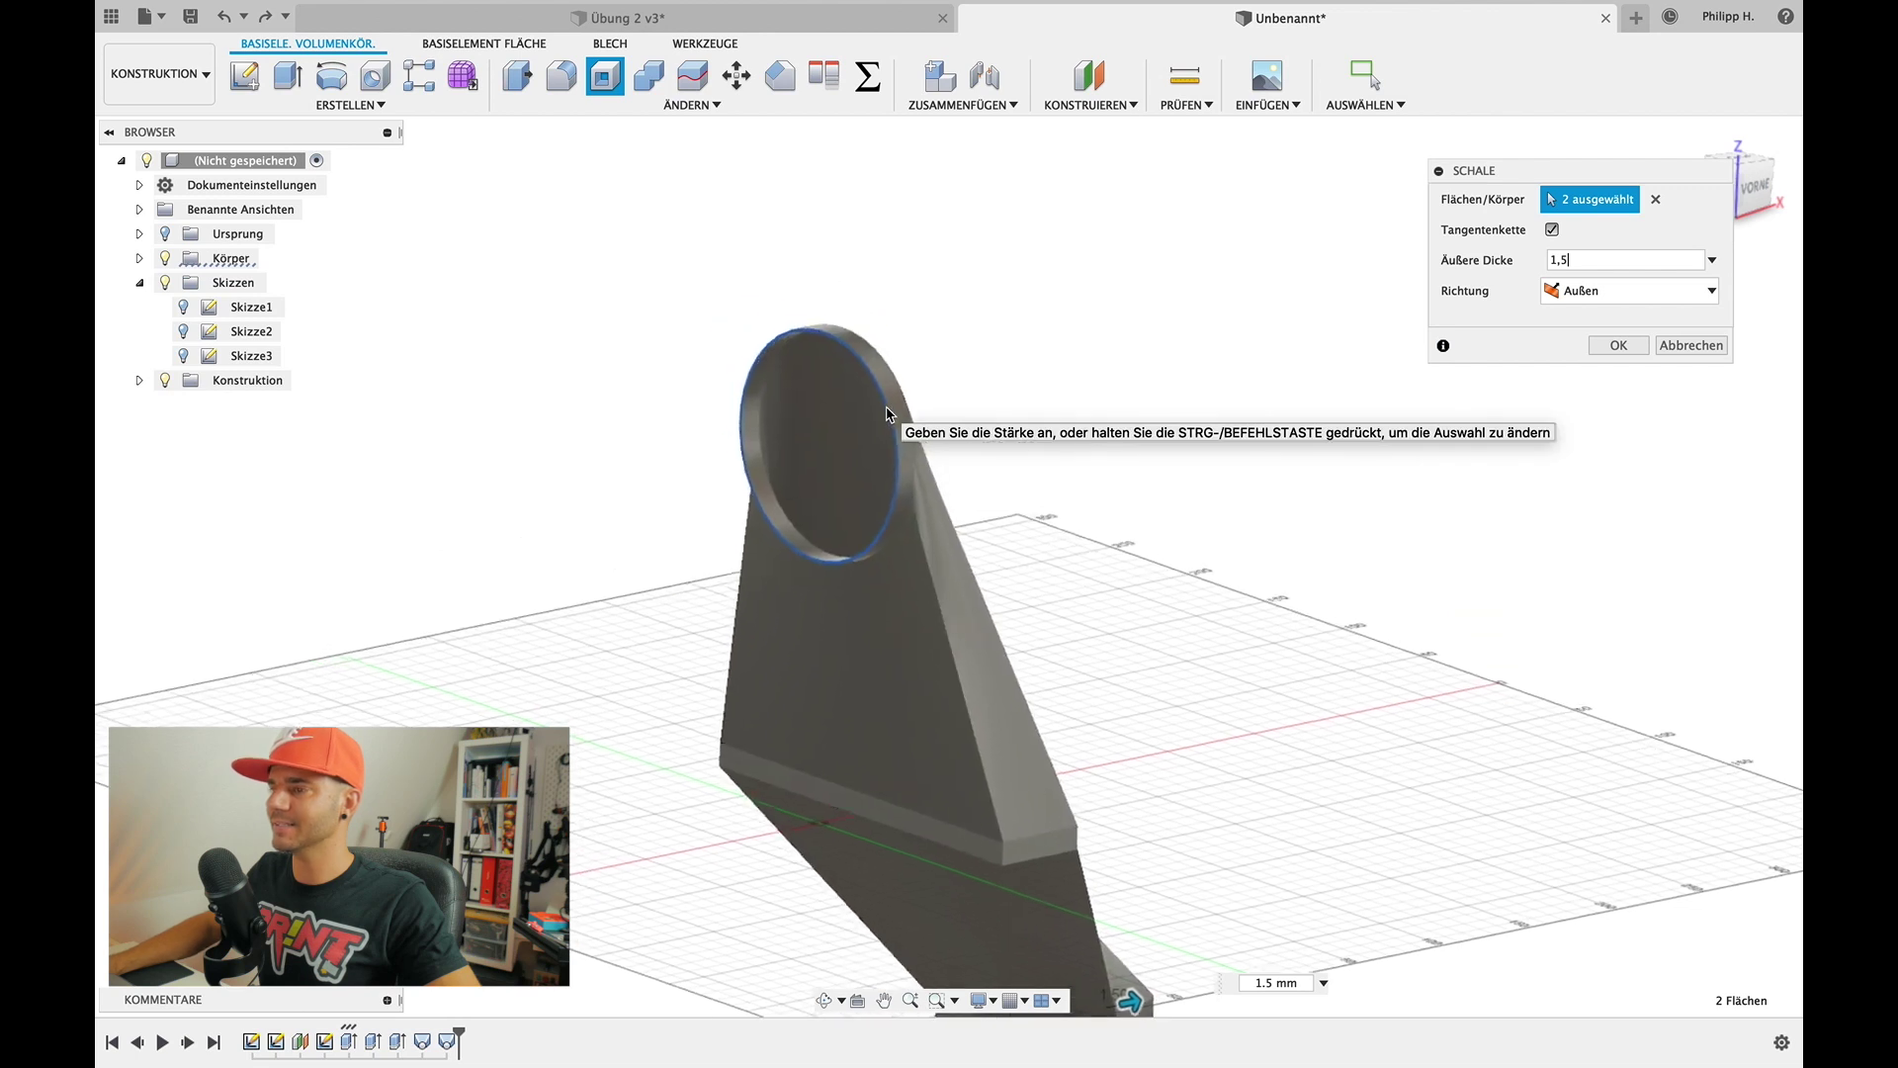
scroll(887, 415, "up", 3)
scroll(886, 416, "up", 3)
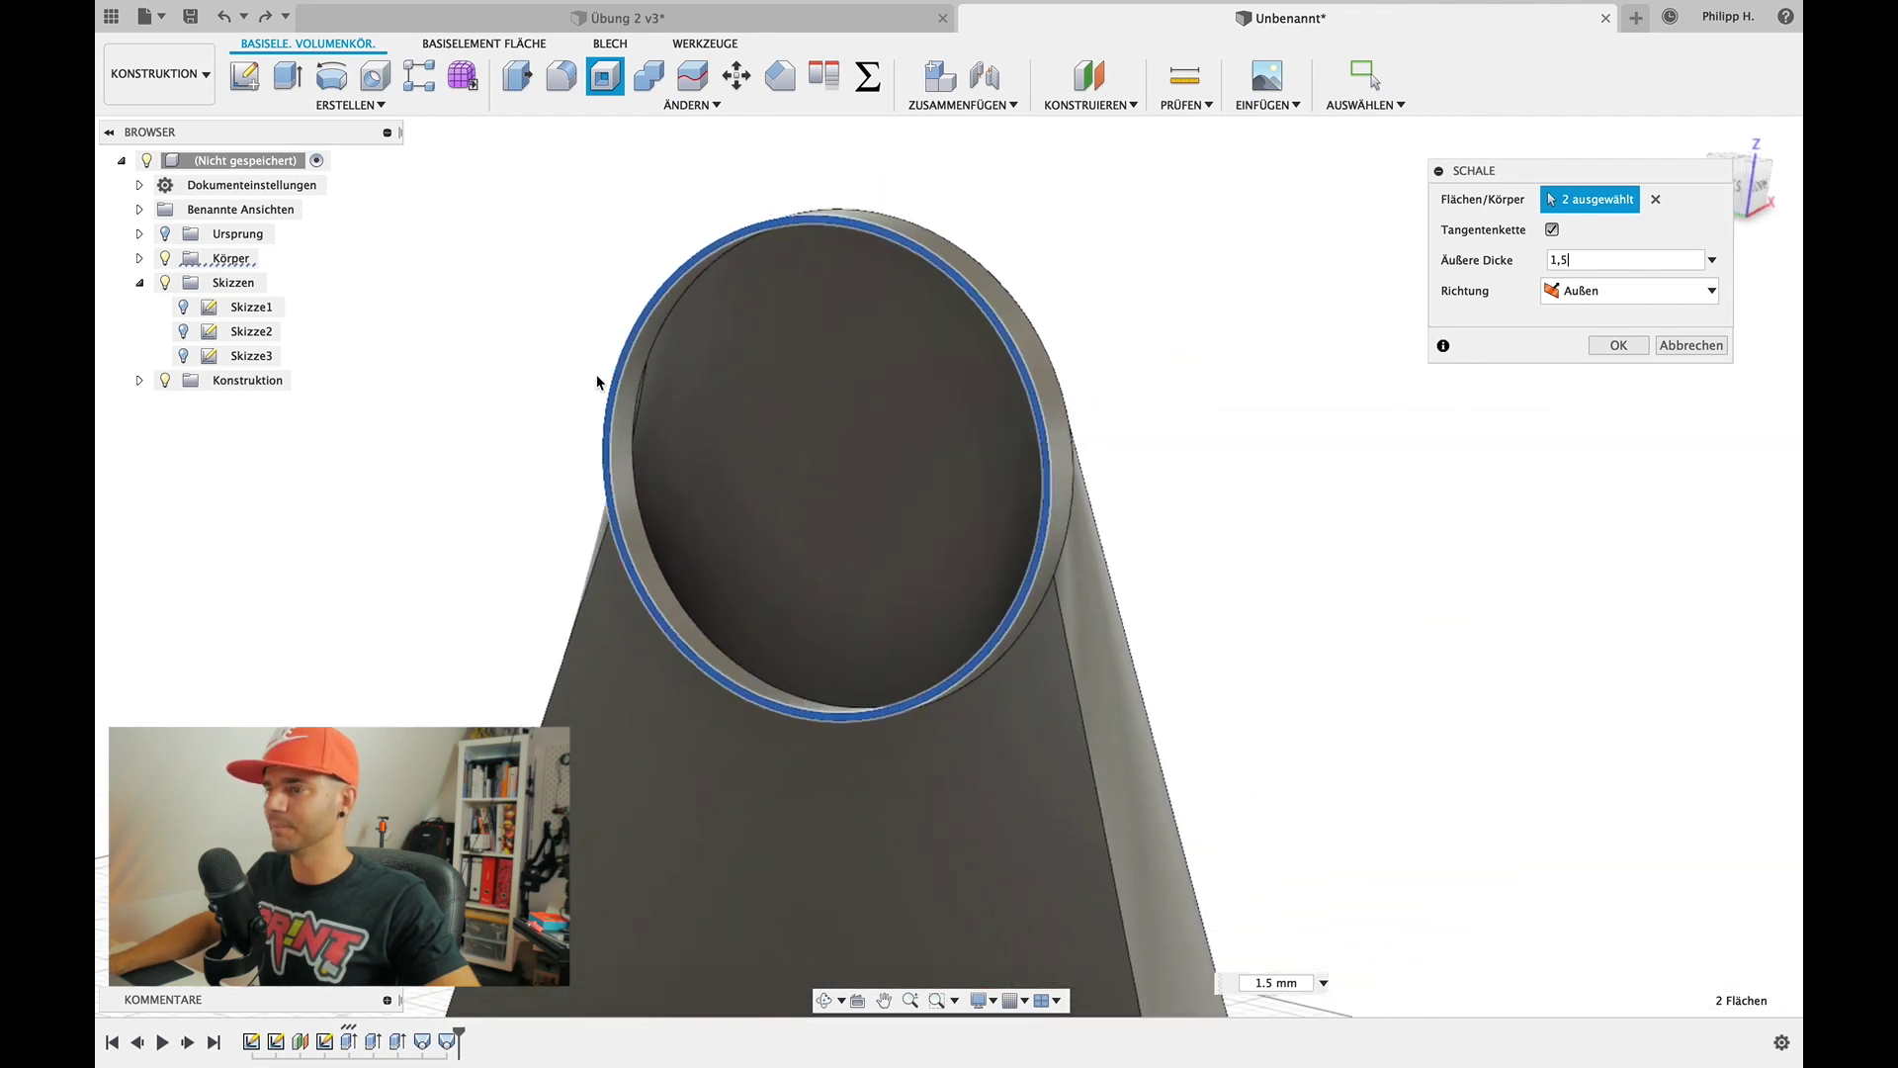
scroll(736, 430, "down", 5)
scroll(914, 509, "down", 1)
mouse_move(1034, 690)
middle_mouse_down("shift")
mouse_move(1199, 730)
mouse_move(1207, 711)
middle_mouse_up("shift")
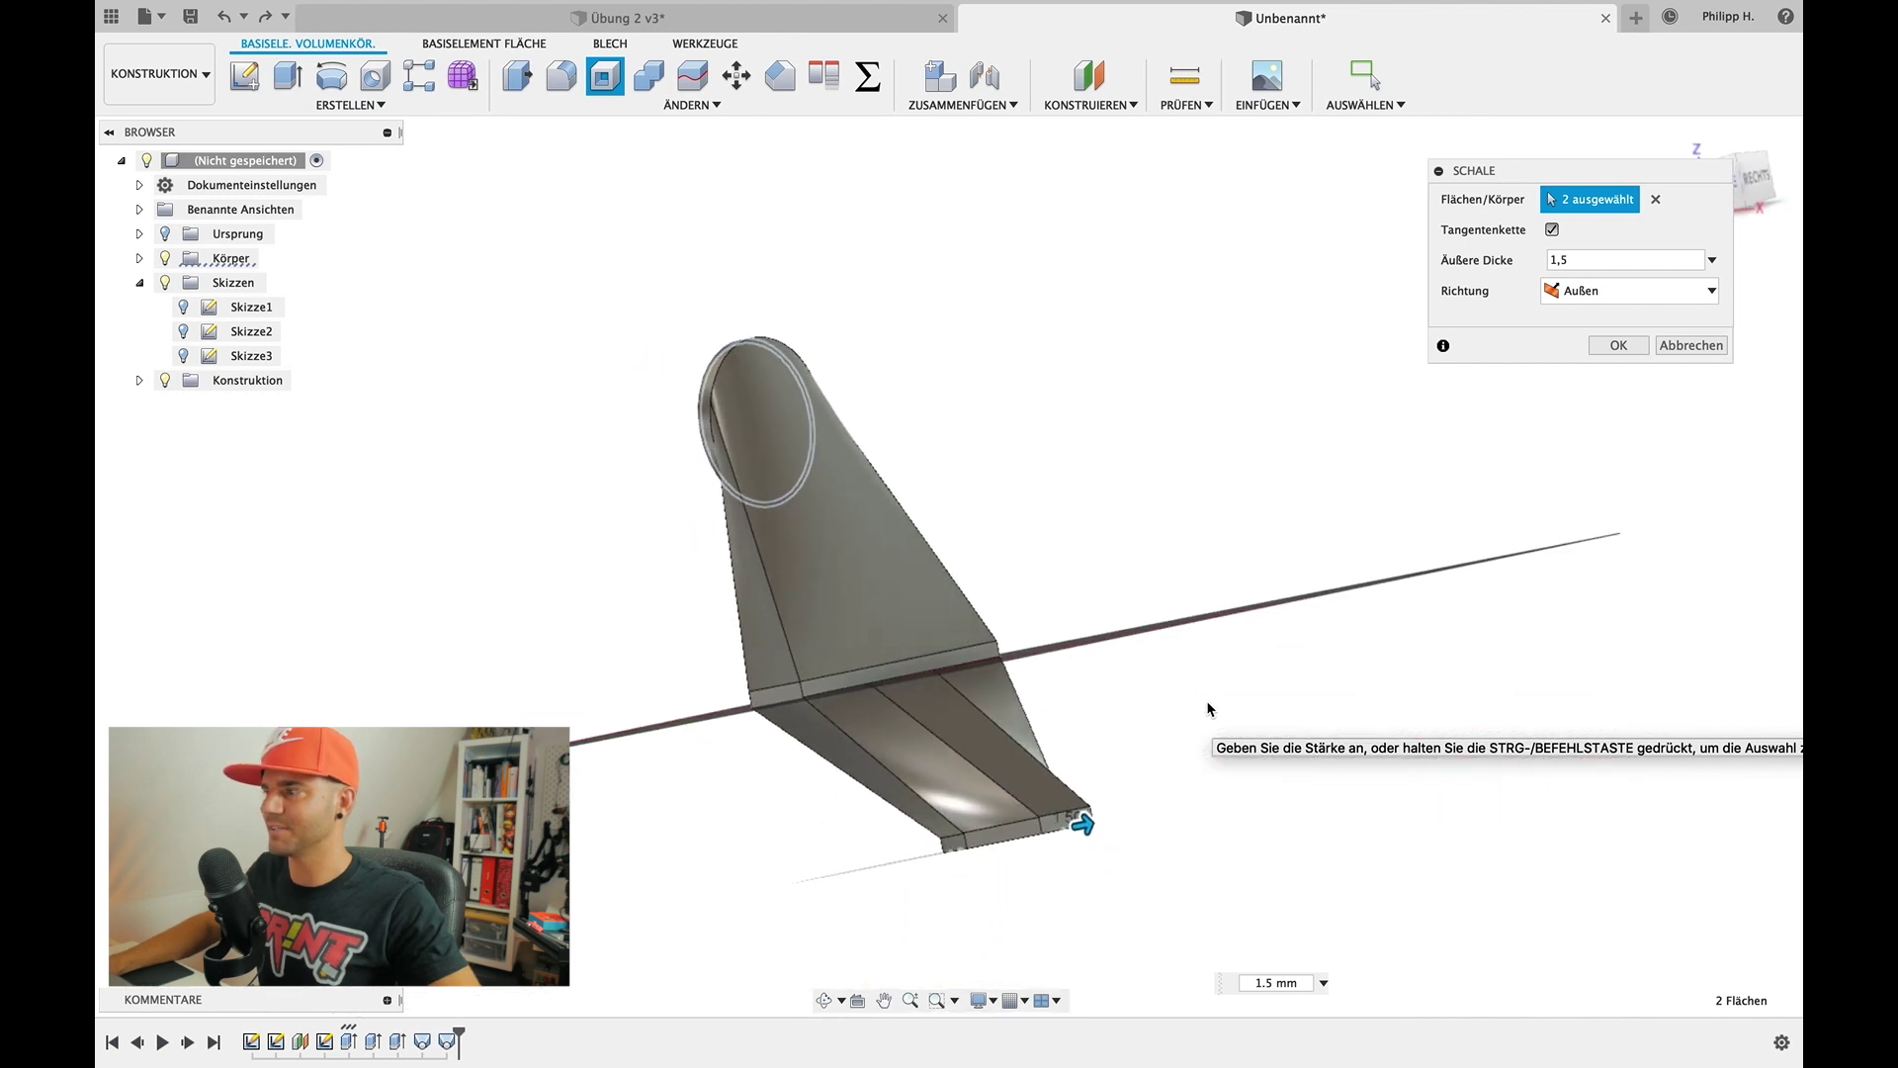
Switch the shell direction back to inward (Innen) and apply the 1.5 mm shell
left_click(1596, 292)
left_click(1581, 317)
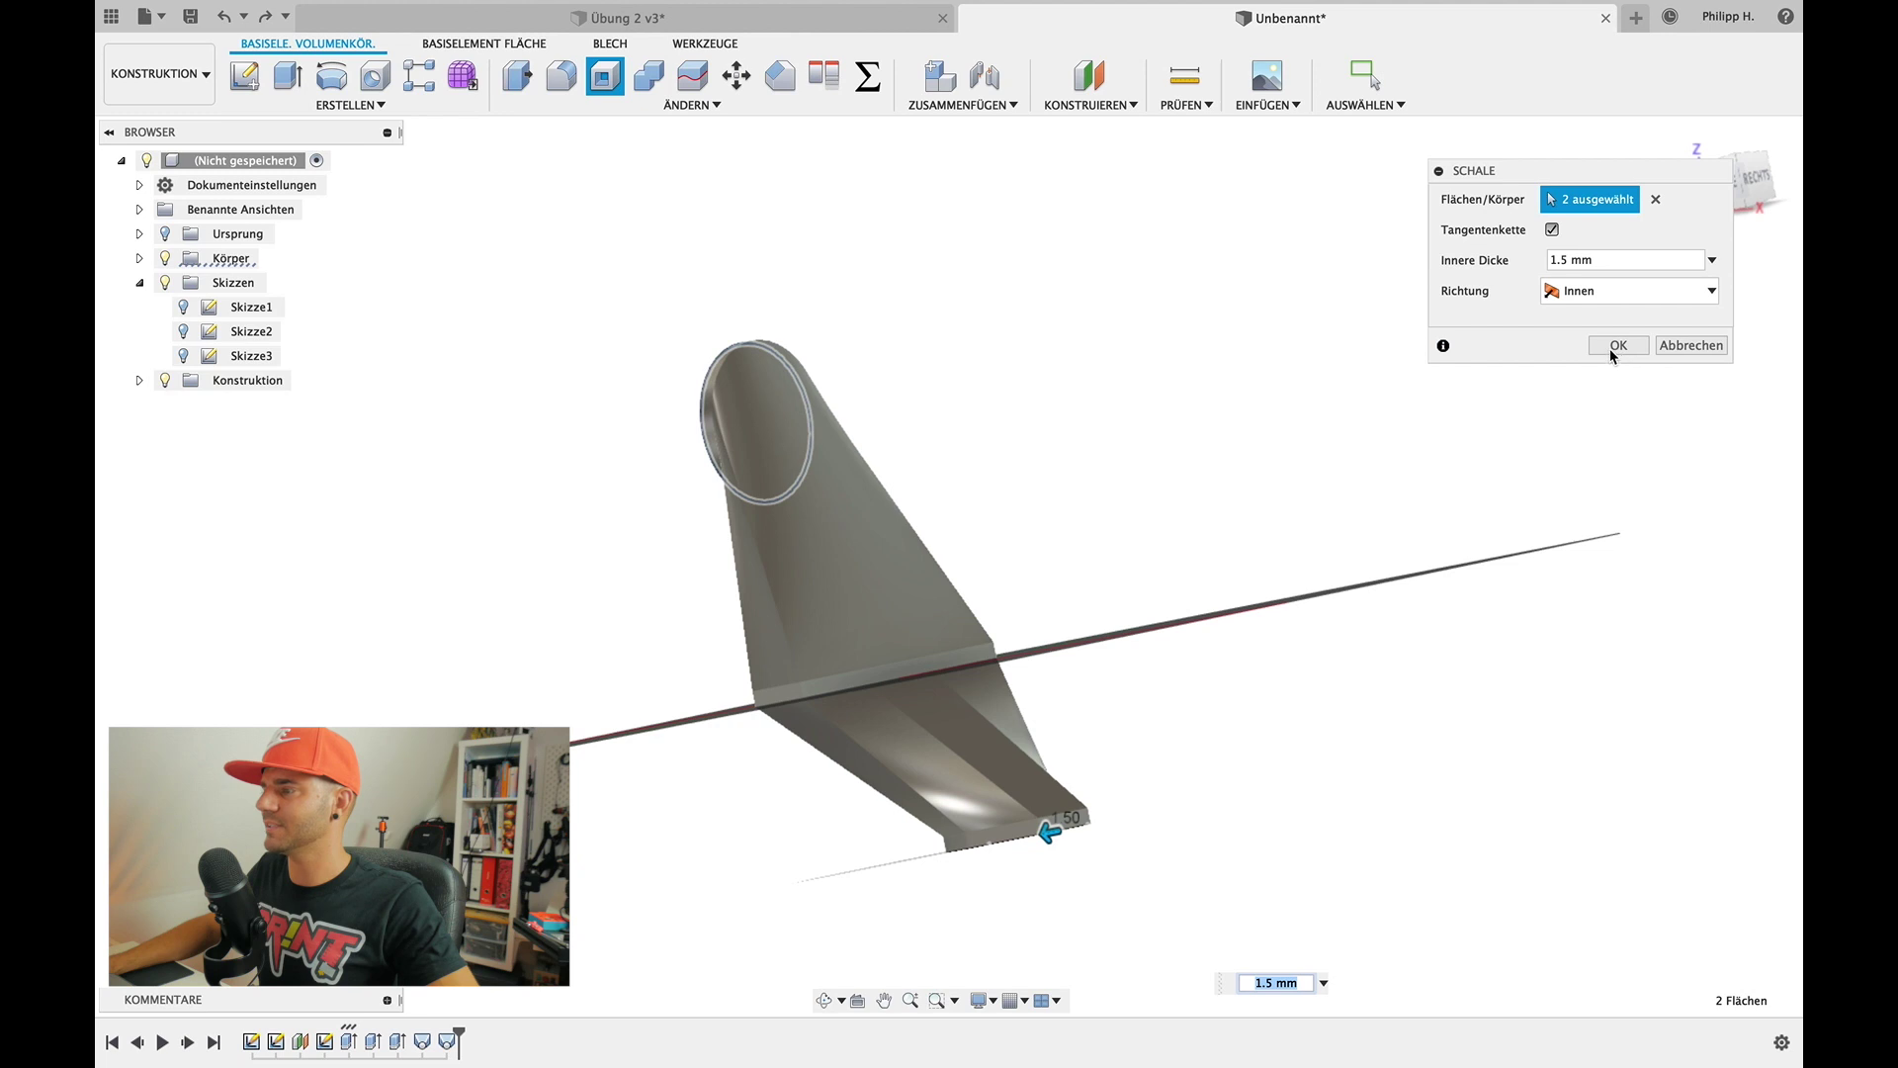
left_click(1617, 345)
key("F6")
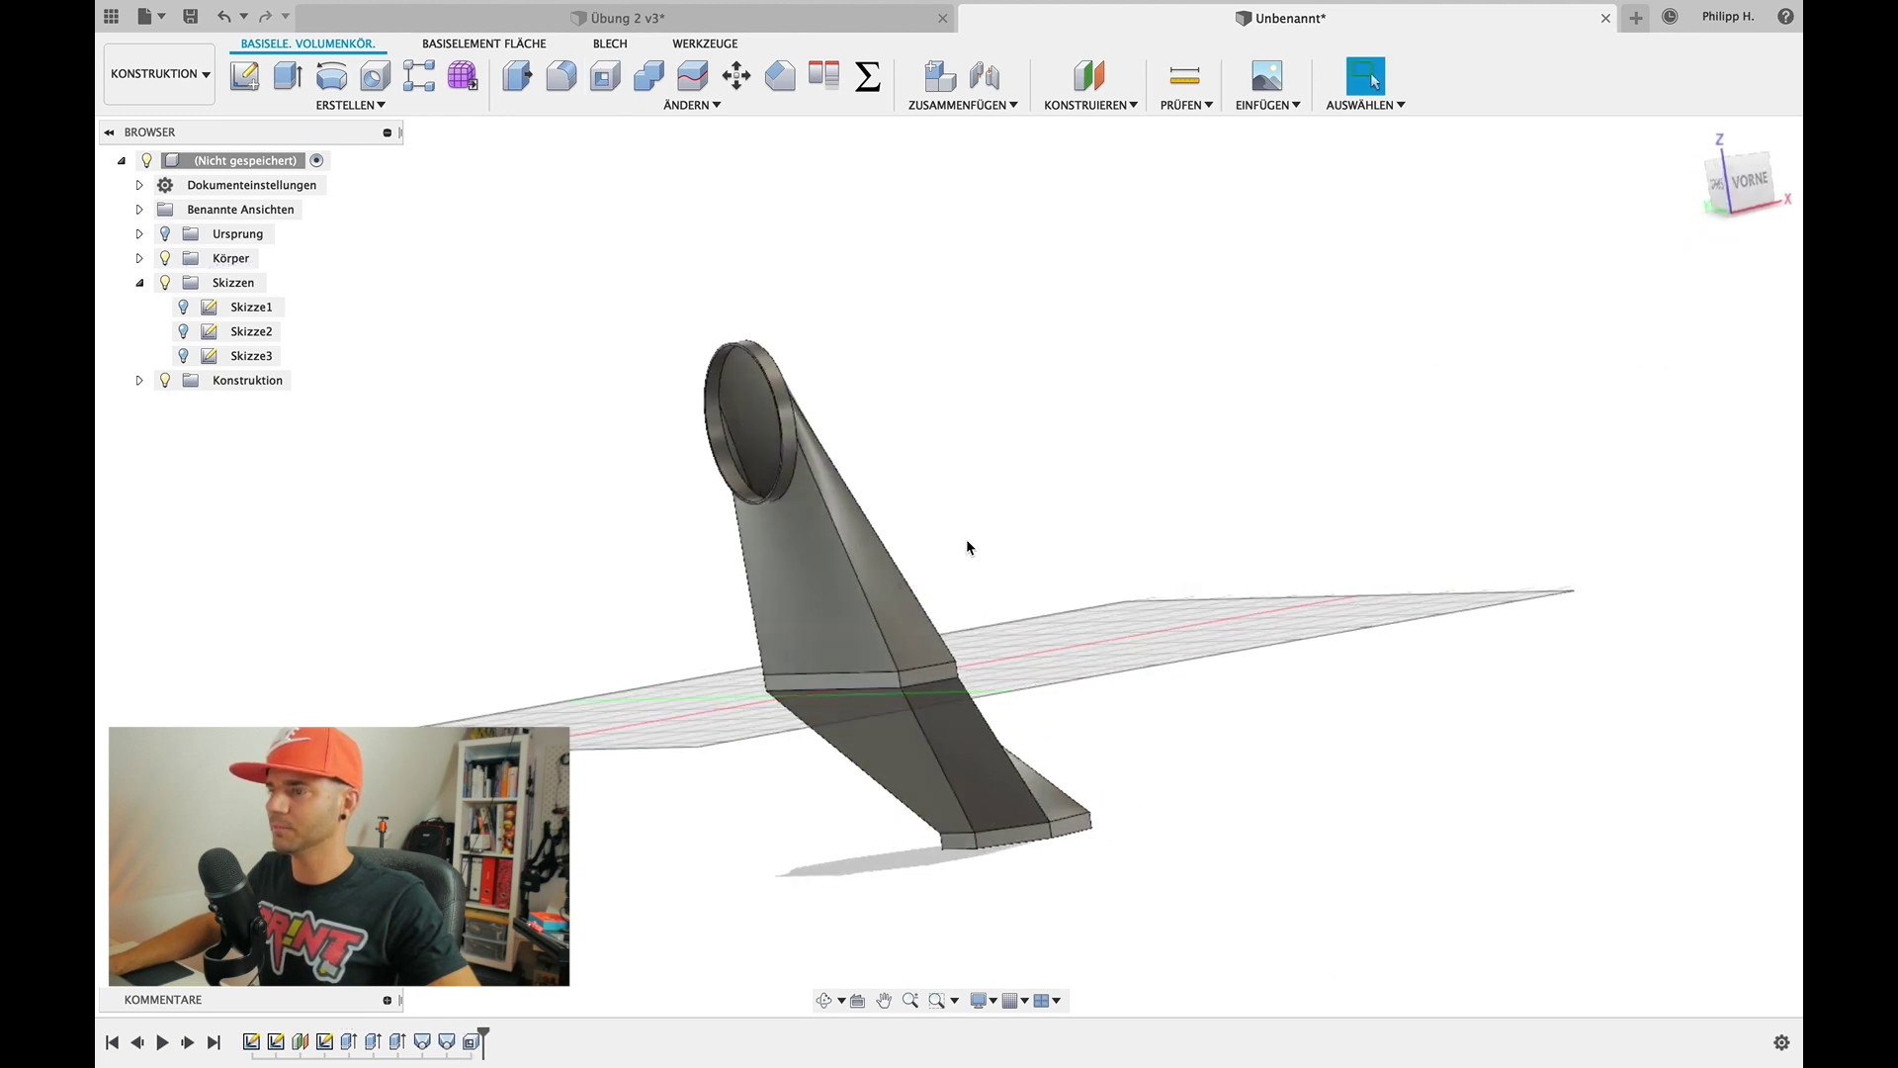
middle_click_drag(966, 546, 1035, 396, "shift")
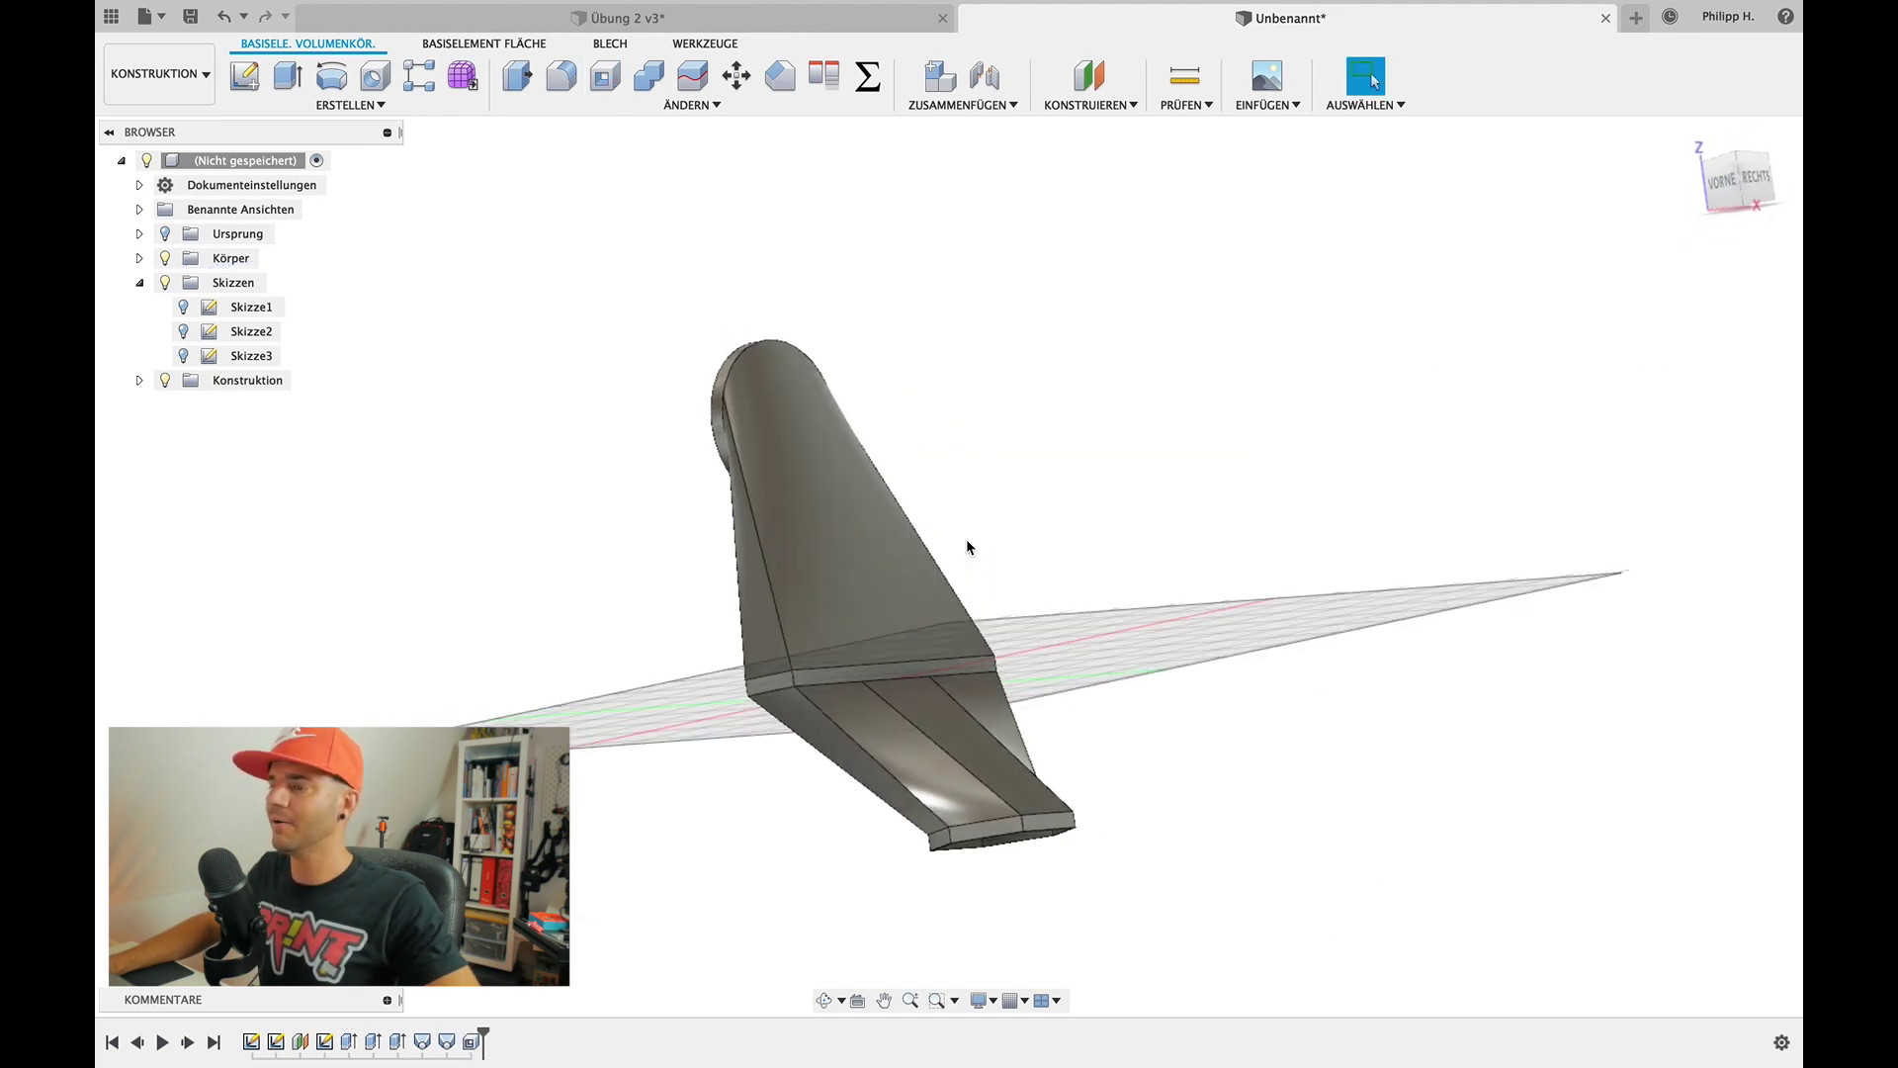
left_click(627, 17)
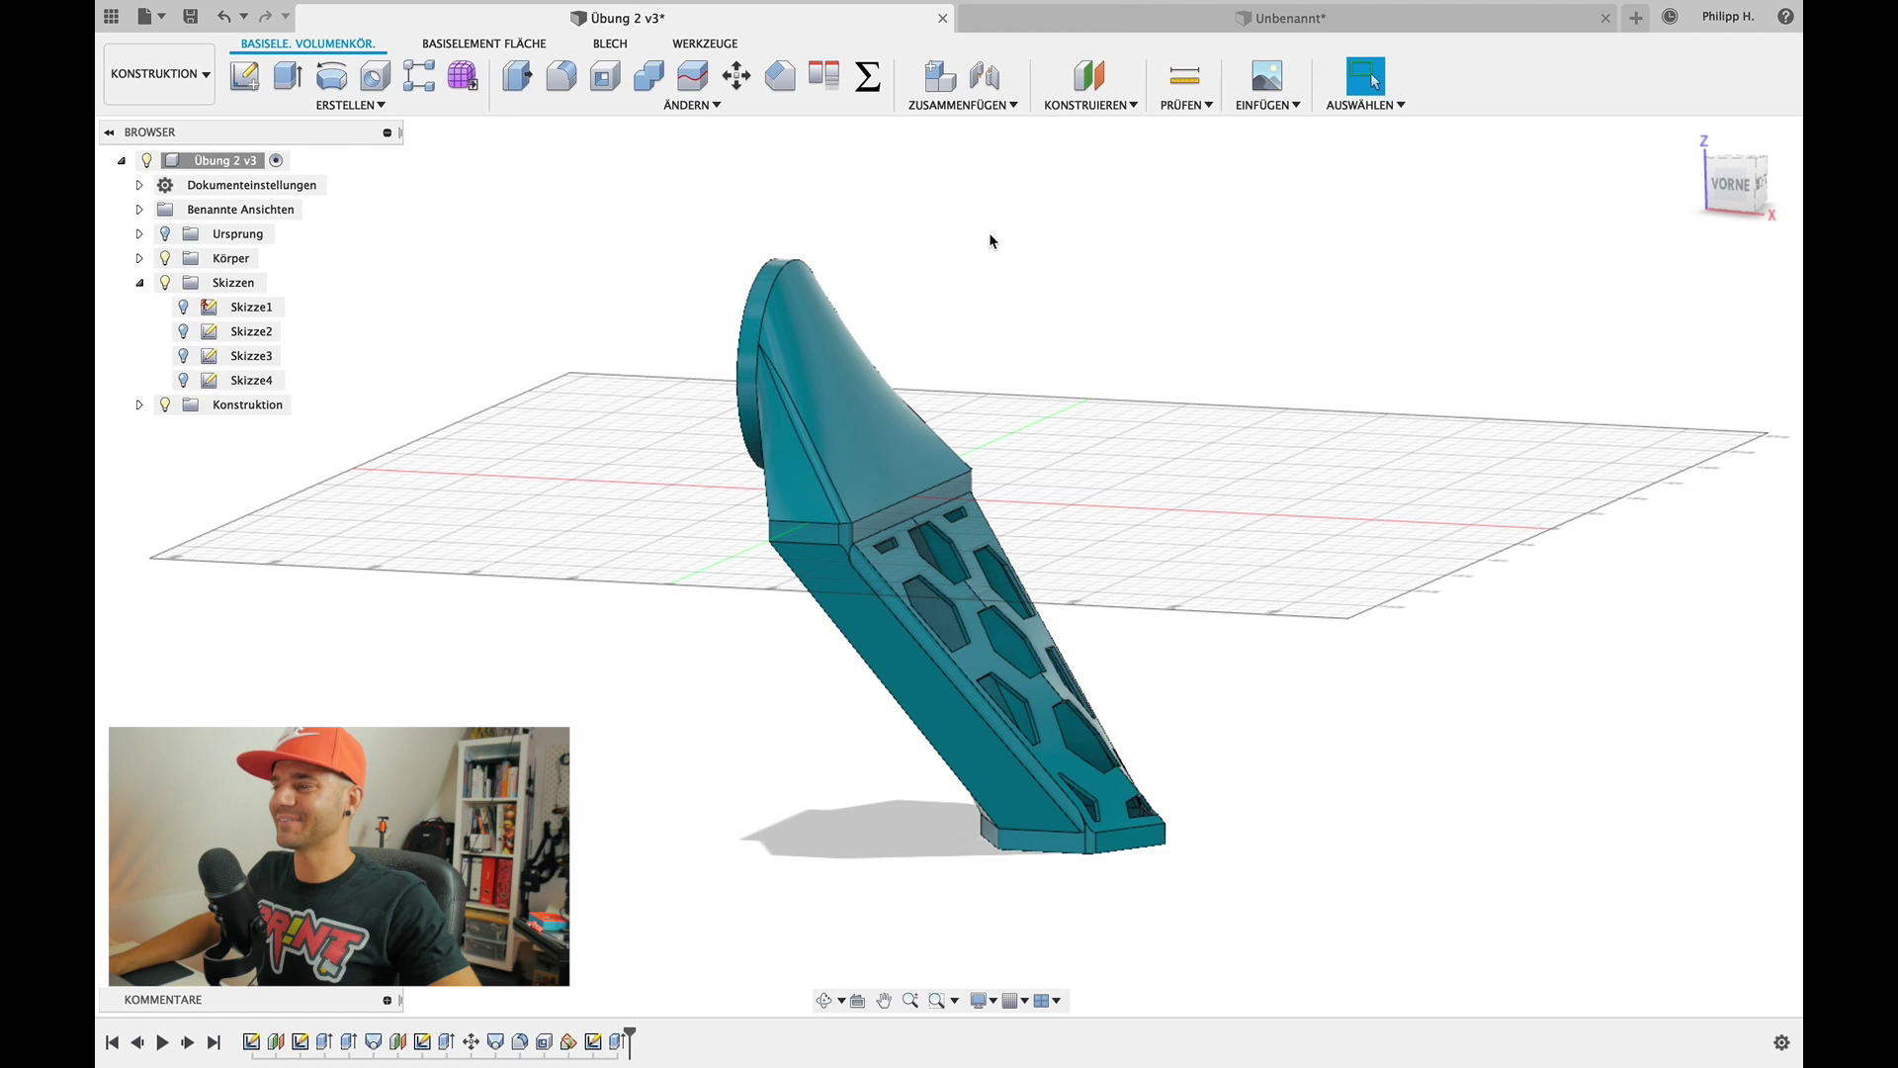
left_click(1200, 19)
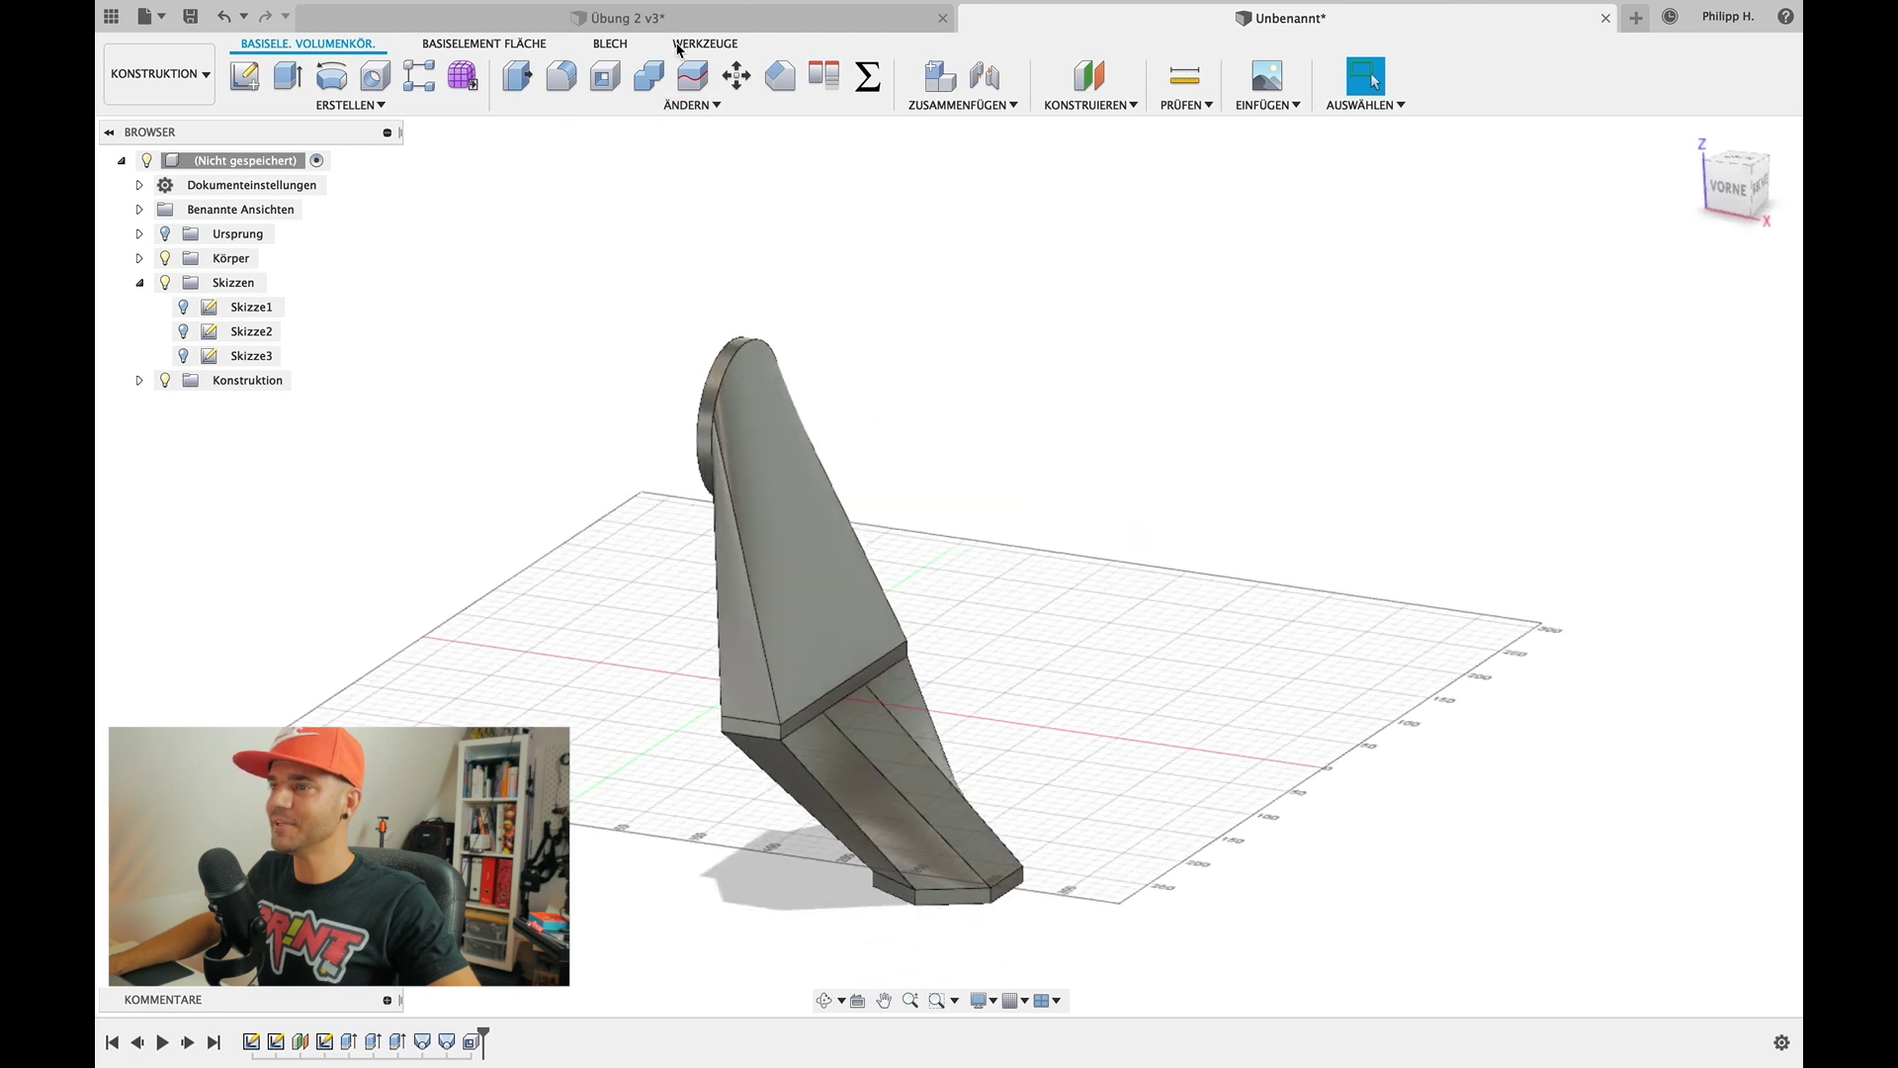
left_click(646, 22)
scroll(833, 516, "down", 2)
scroll(833, 516, "down", 3)
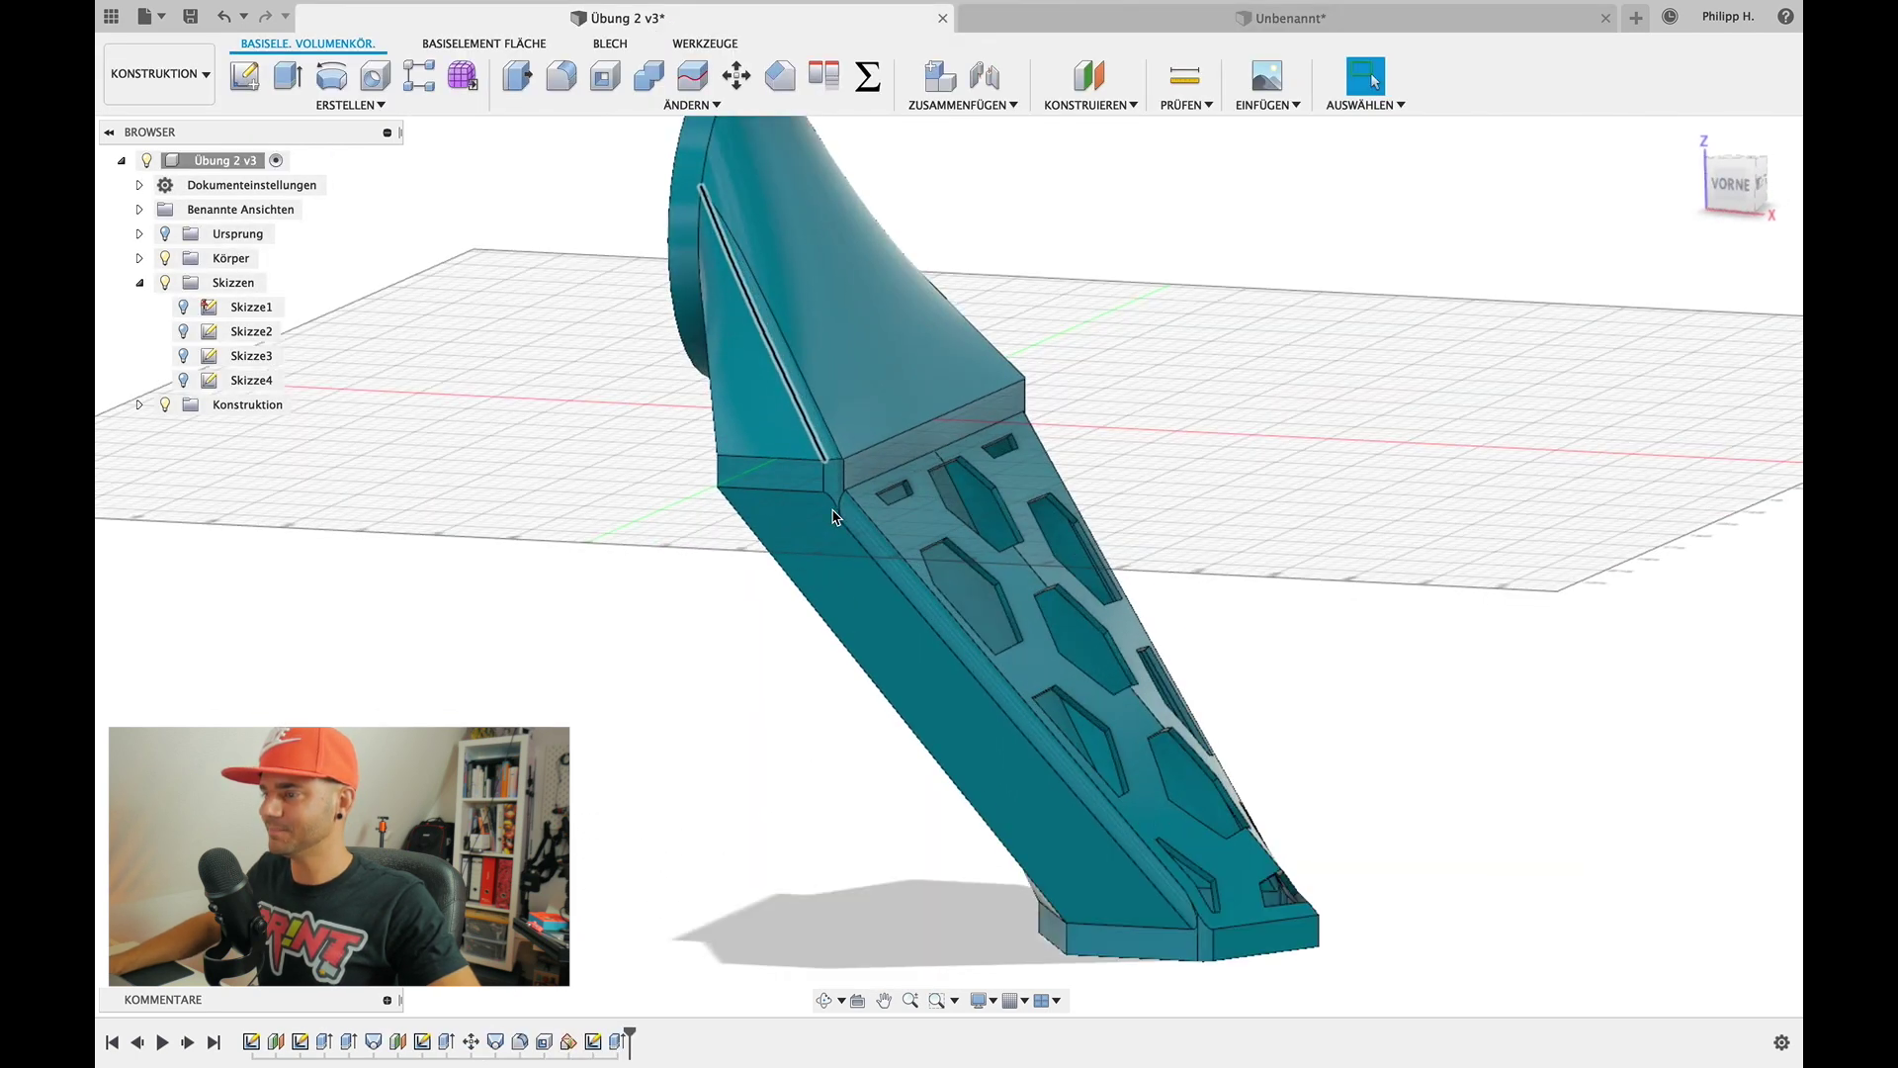
middle_click_drag(833, 516, 974, 538, "shift")
mouse_move(1095, 597)
middle_mouse_down("shift")
mouse_move(1067, 474)
mouse_move(1048, 484)
mouse_move(1067, 474)
middle_mouse_up("shift")
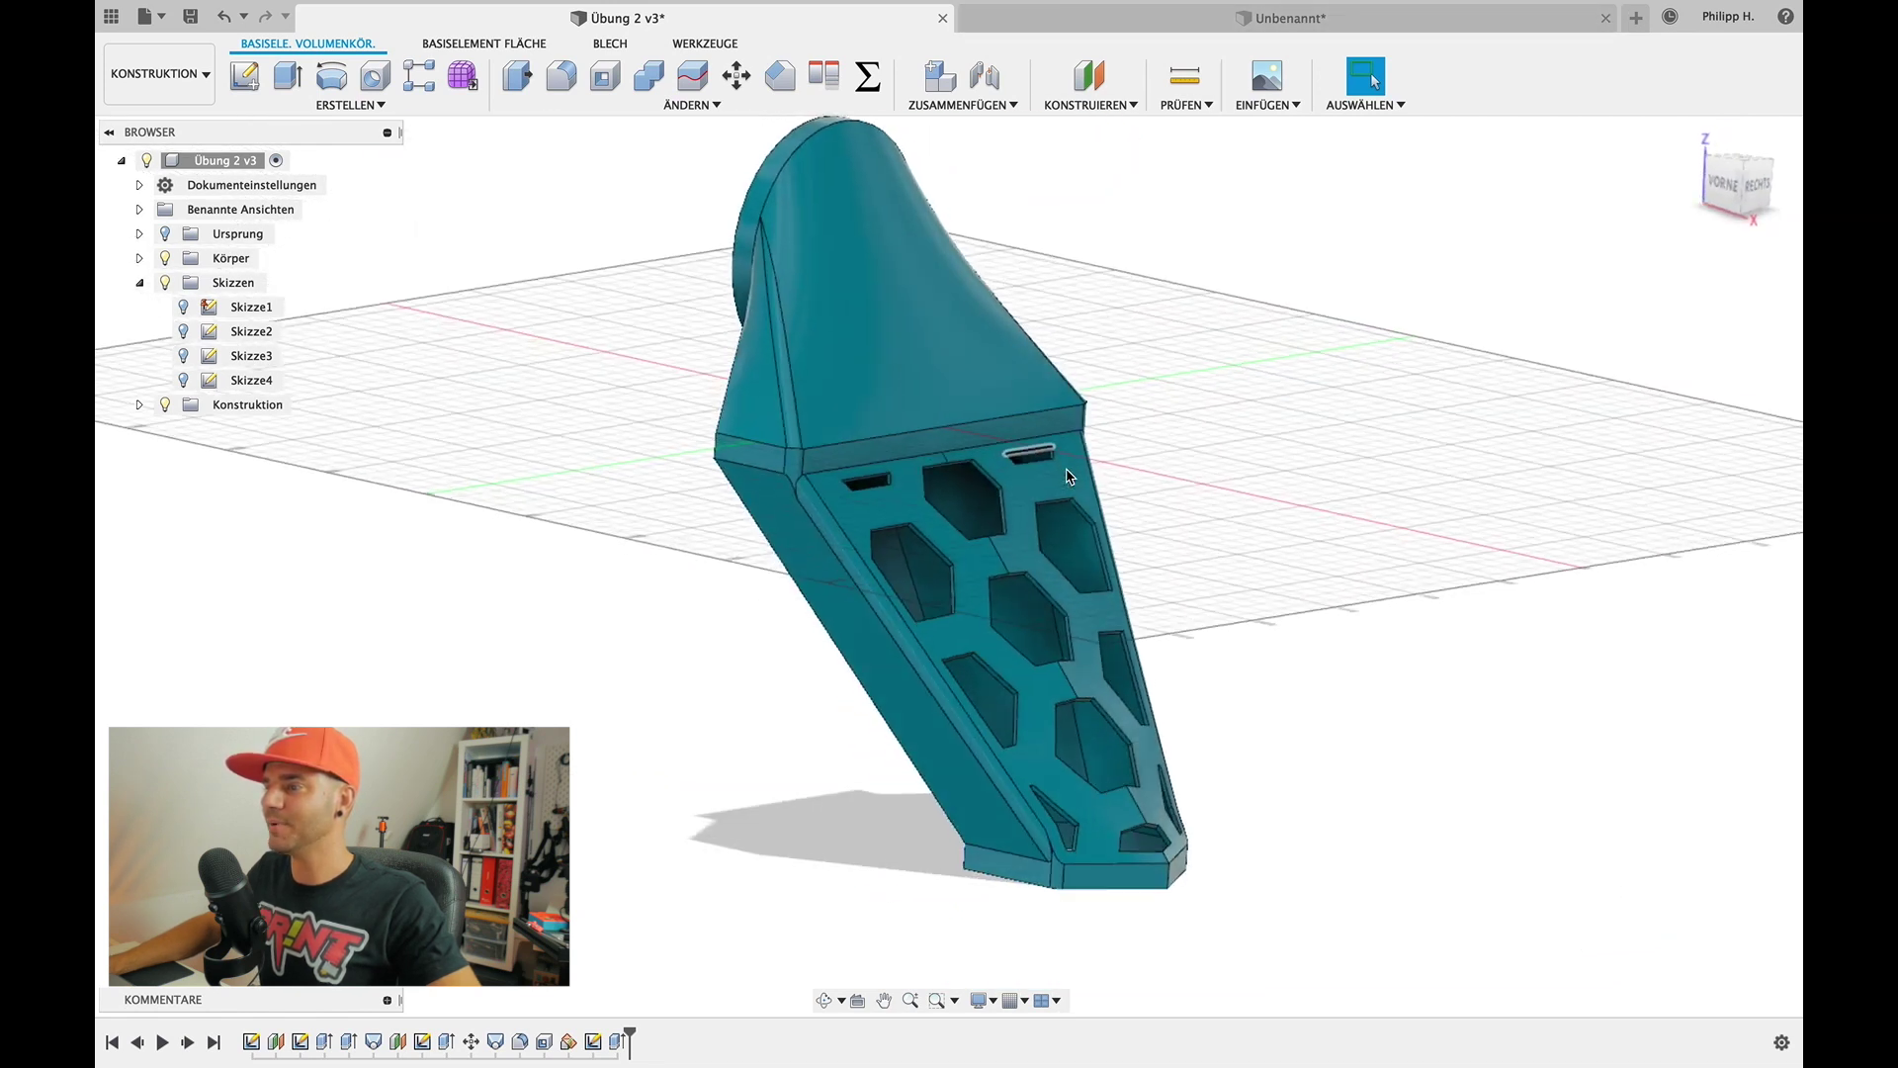
left_click(1288, 25)
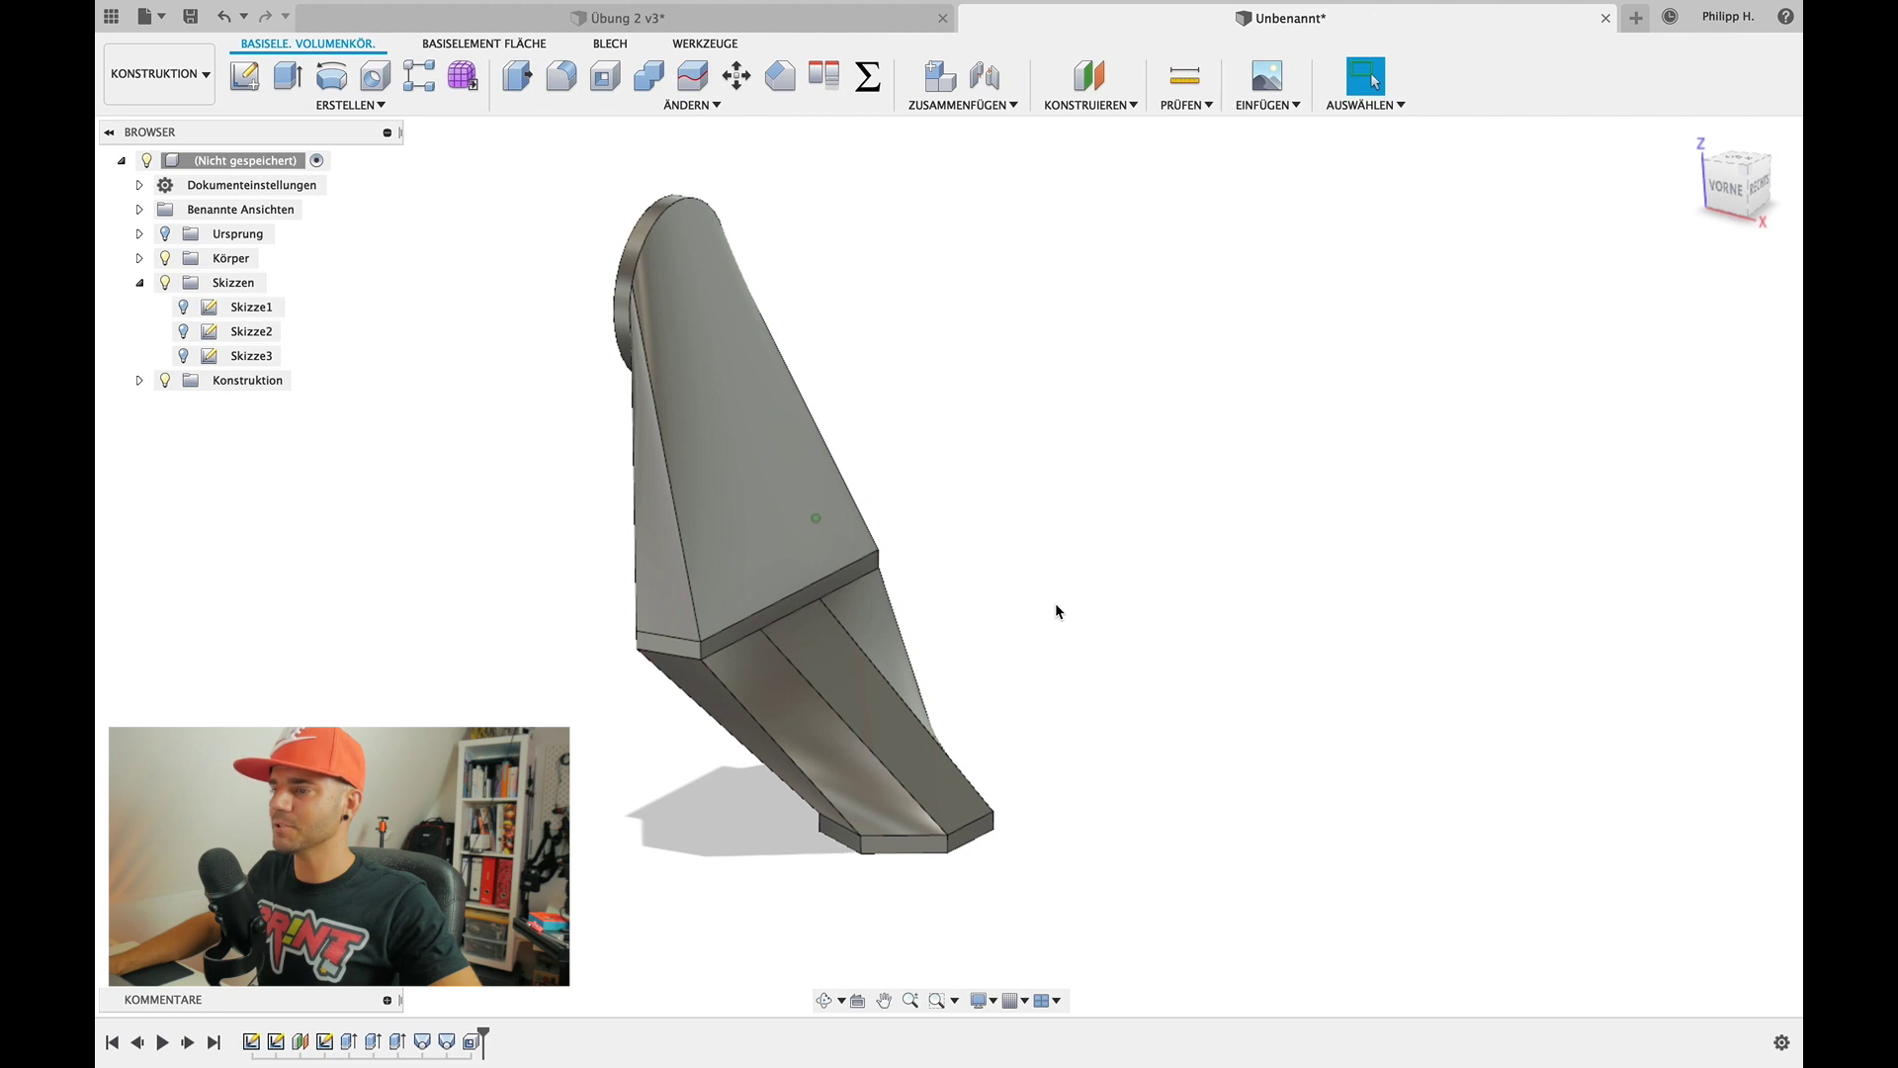
Start Skizze4 on the lower section's flat side face and look through the menus for Projizieren
middle_click_drag(1056, 611, 1056, 611, "shift")
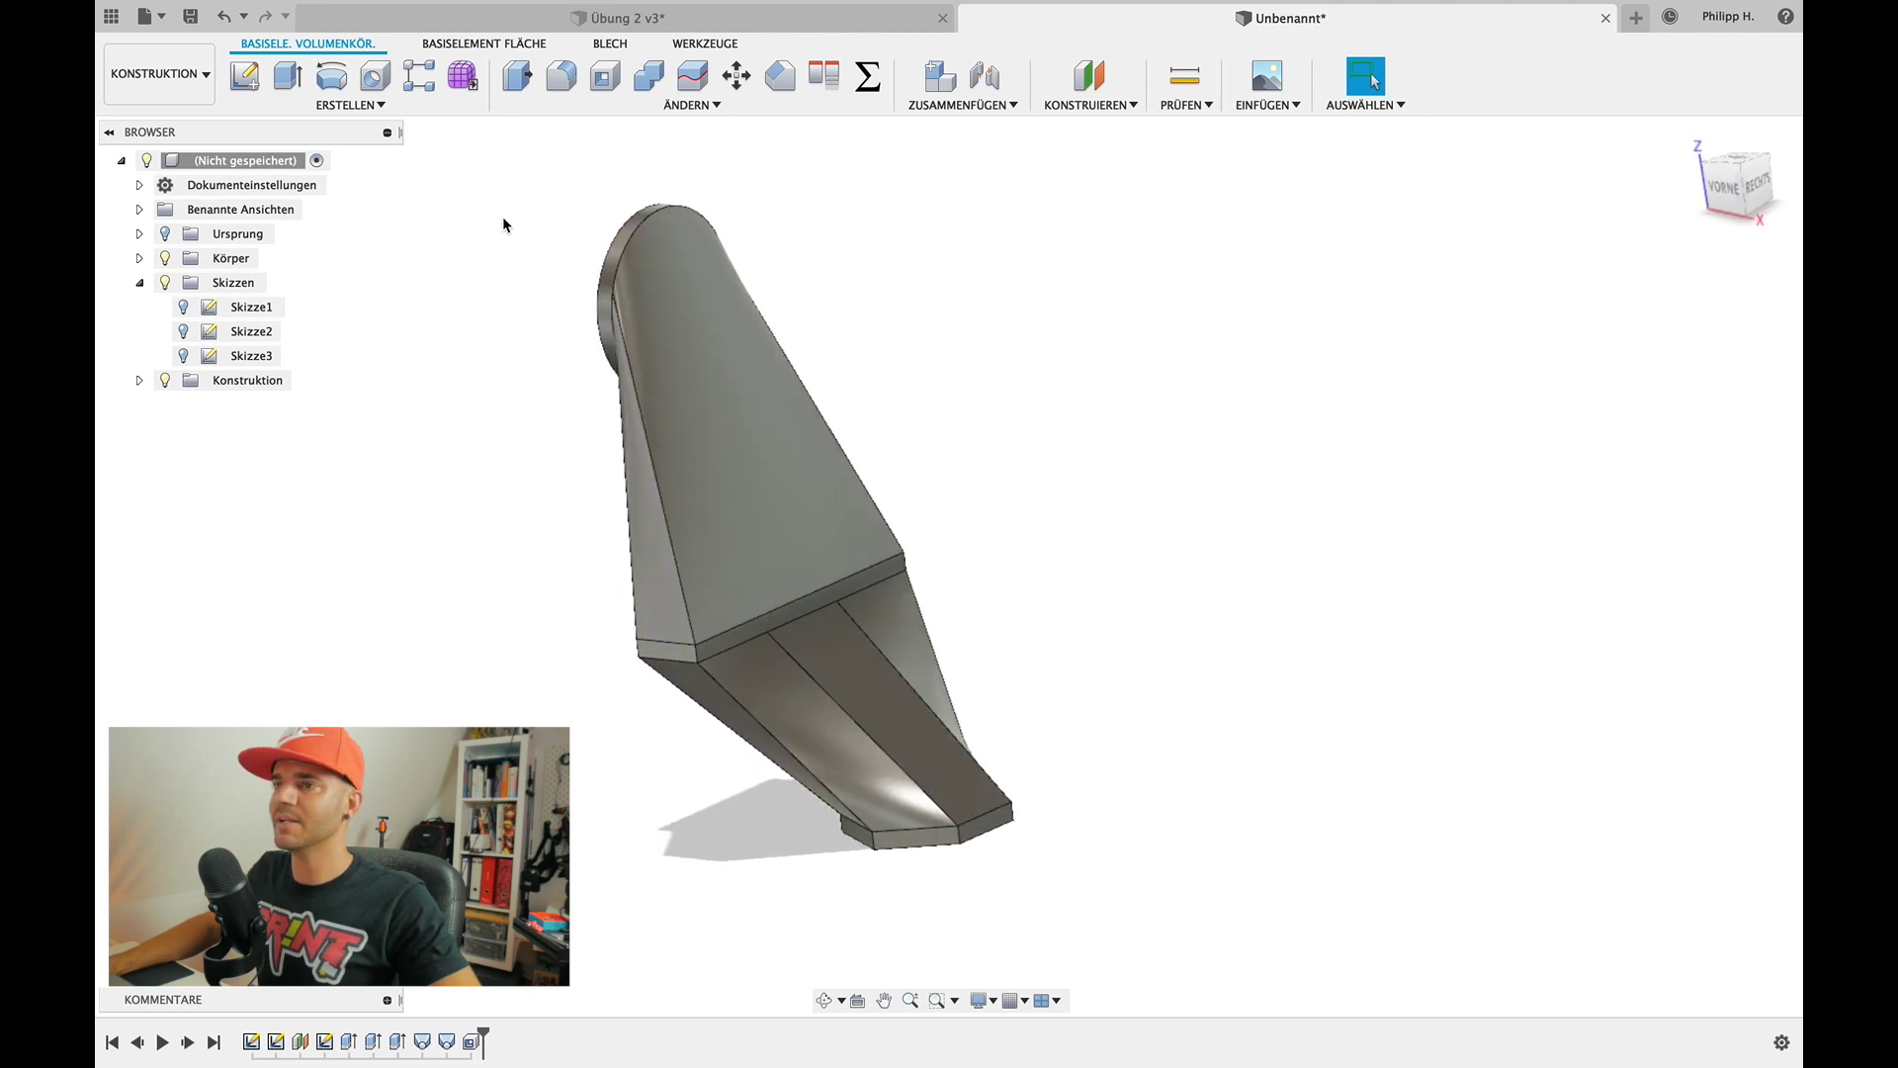
left_click(247, 77)
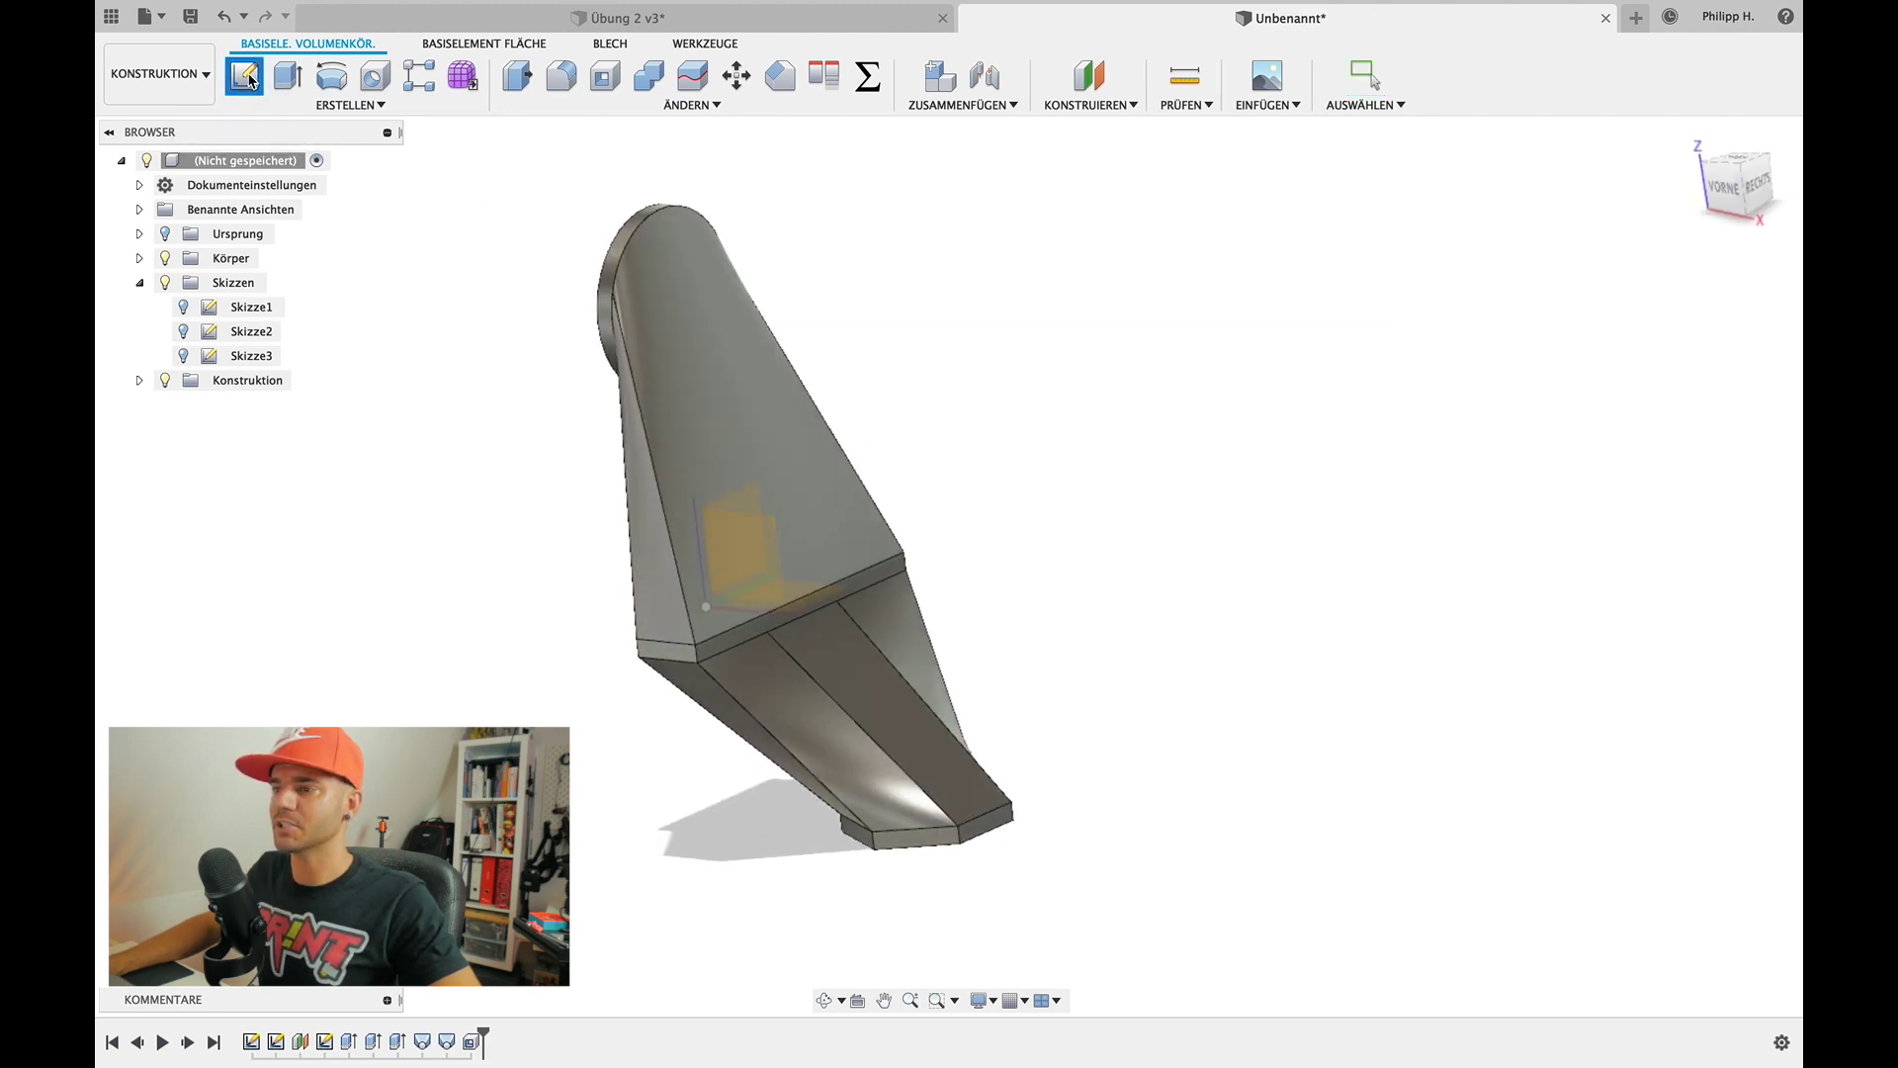
left_click(903, 665)
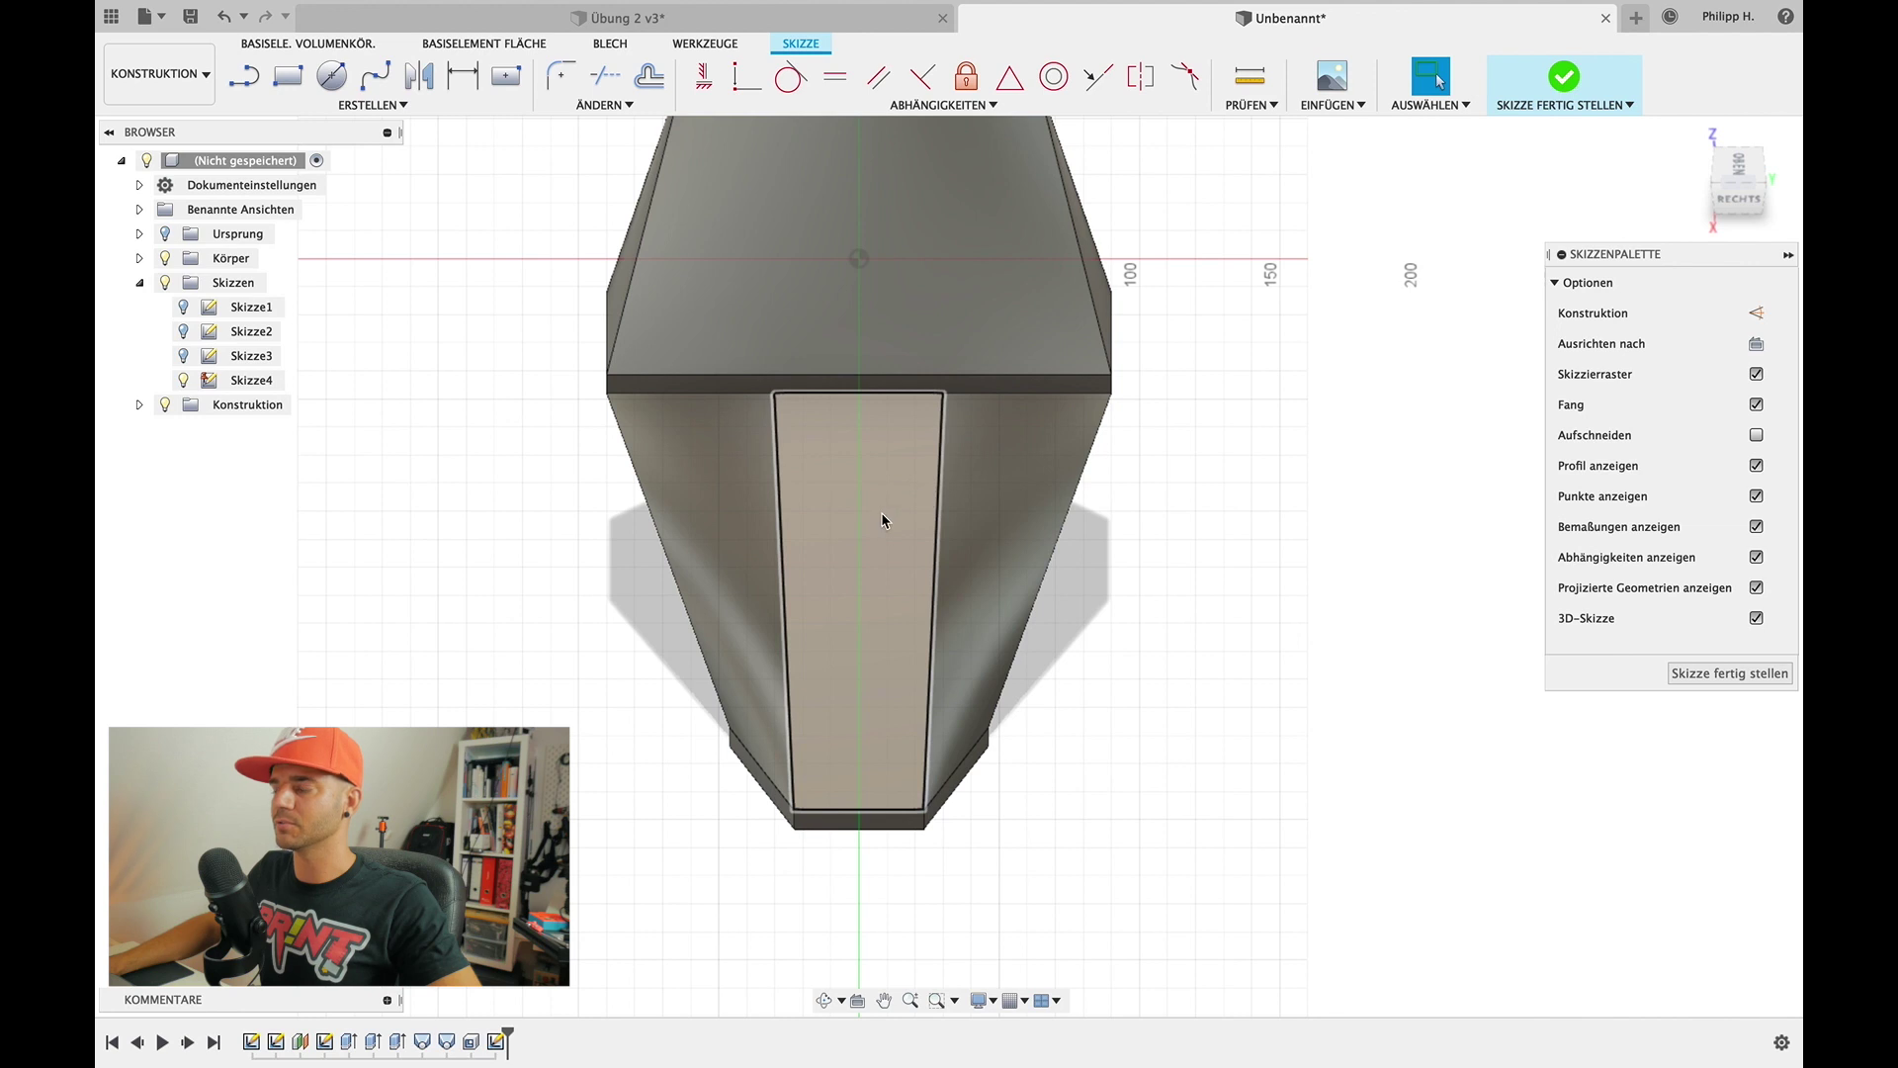
left_click(593, 111)
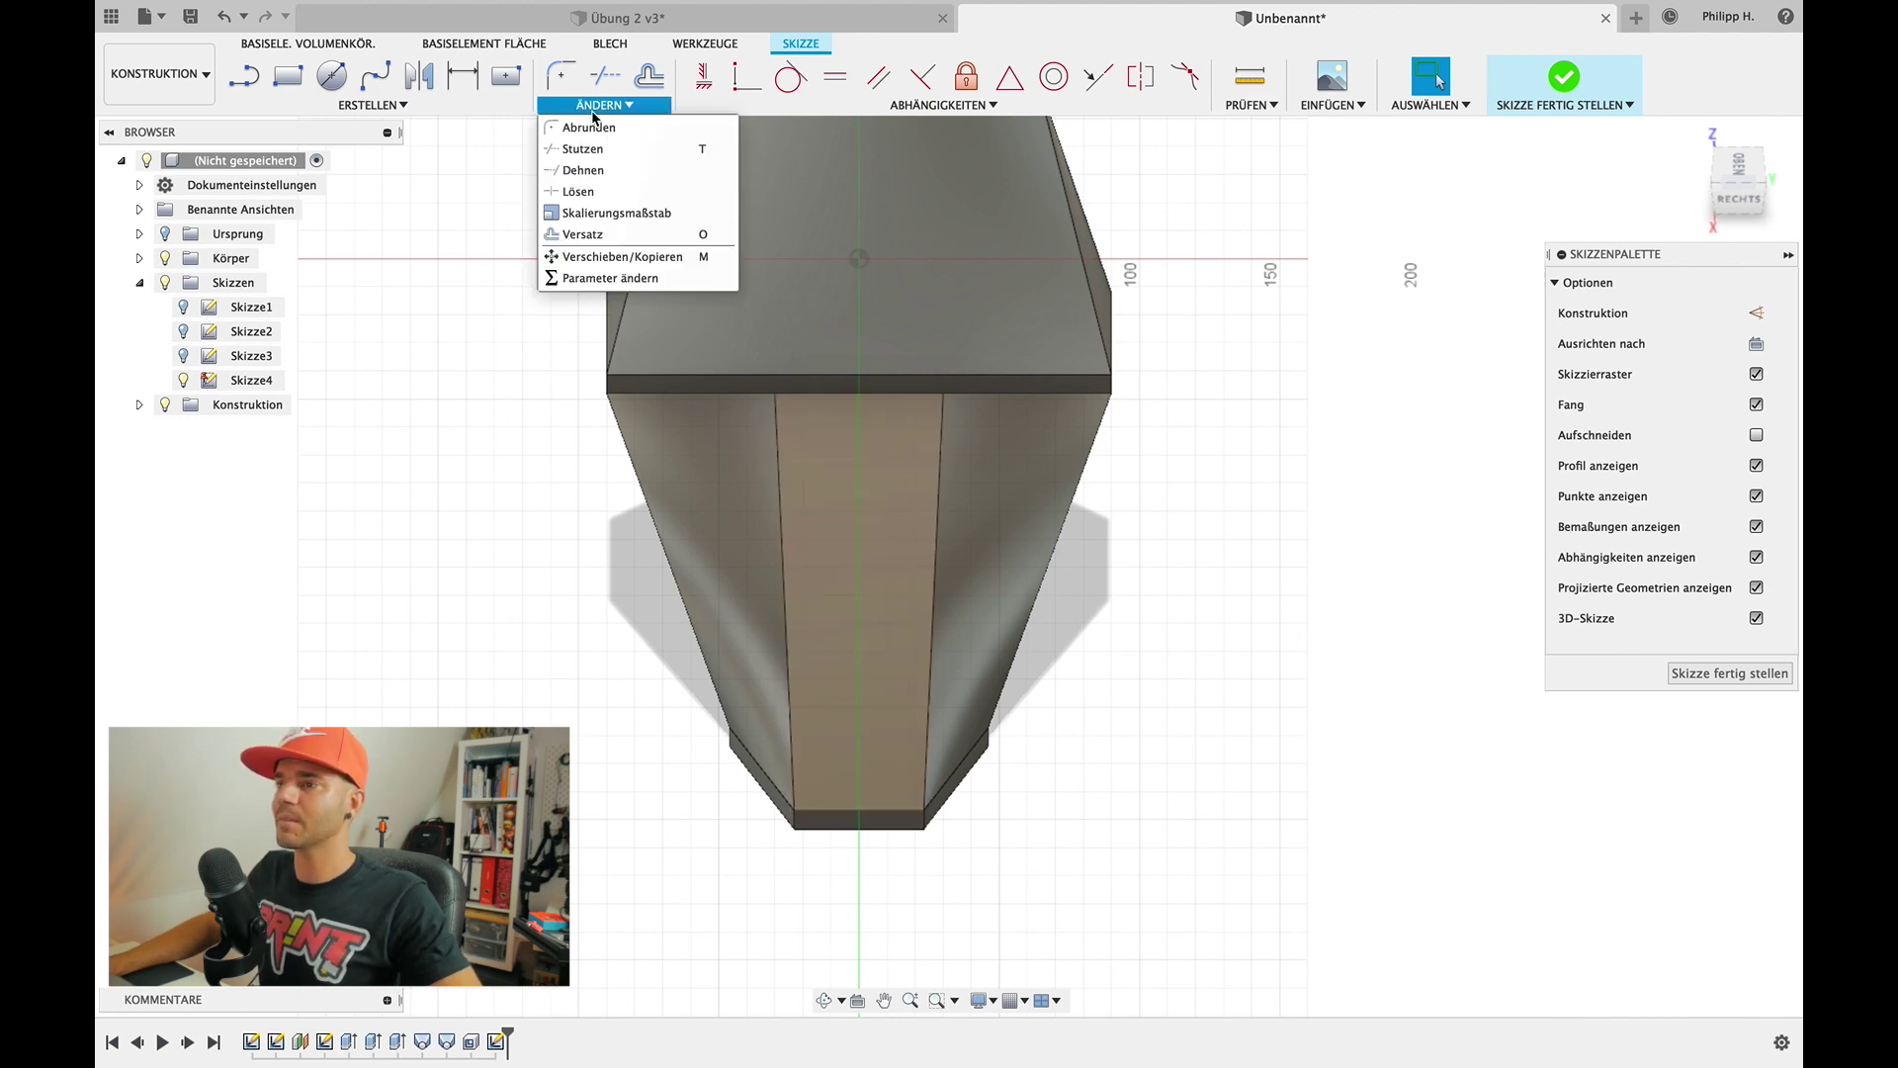
left_click(425, 110)
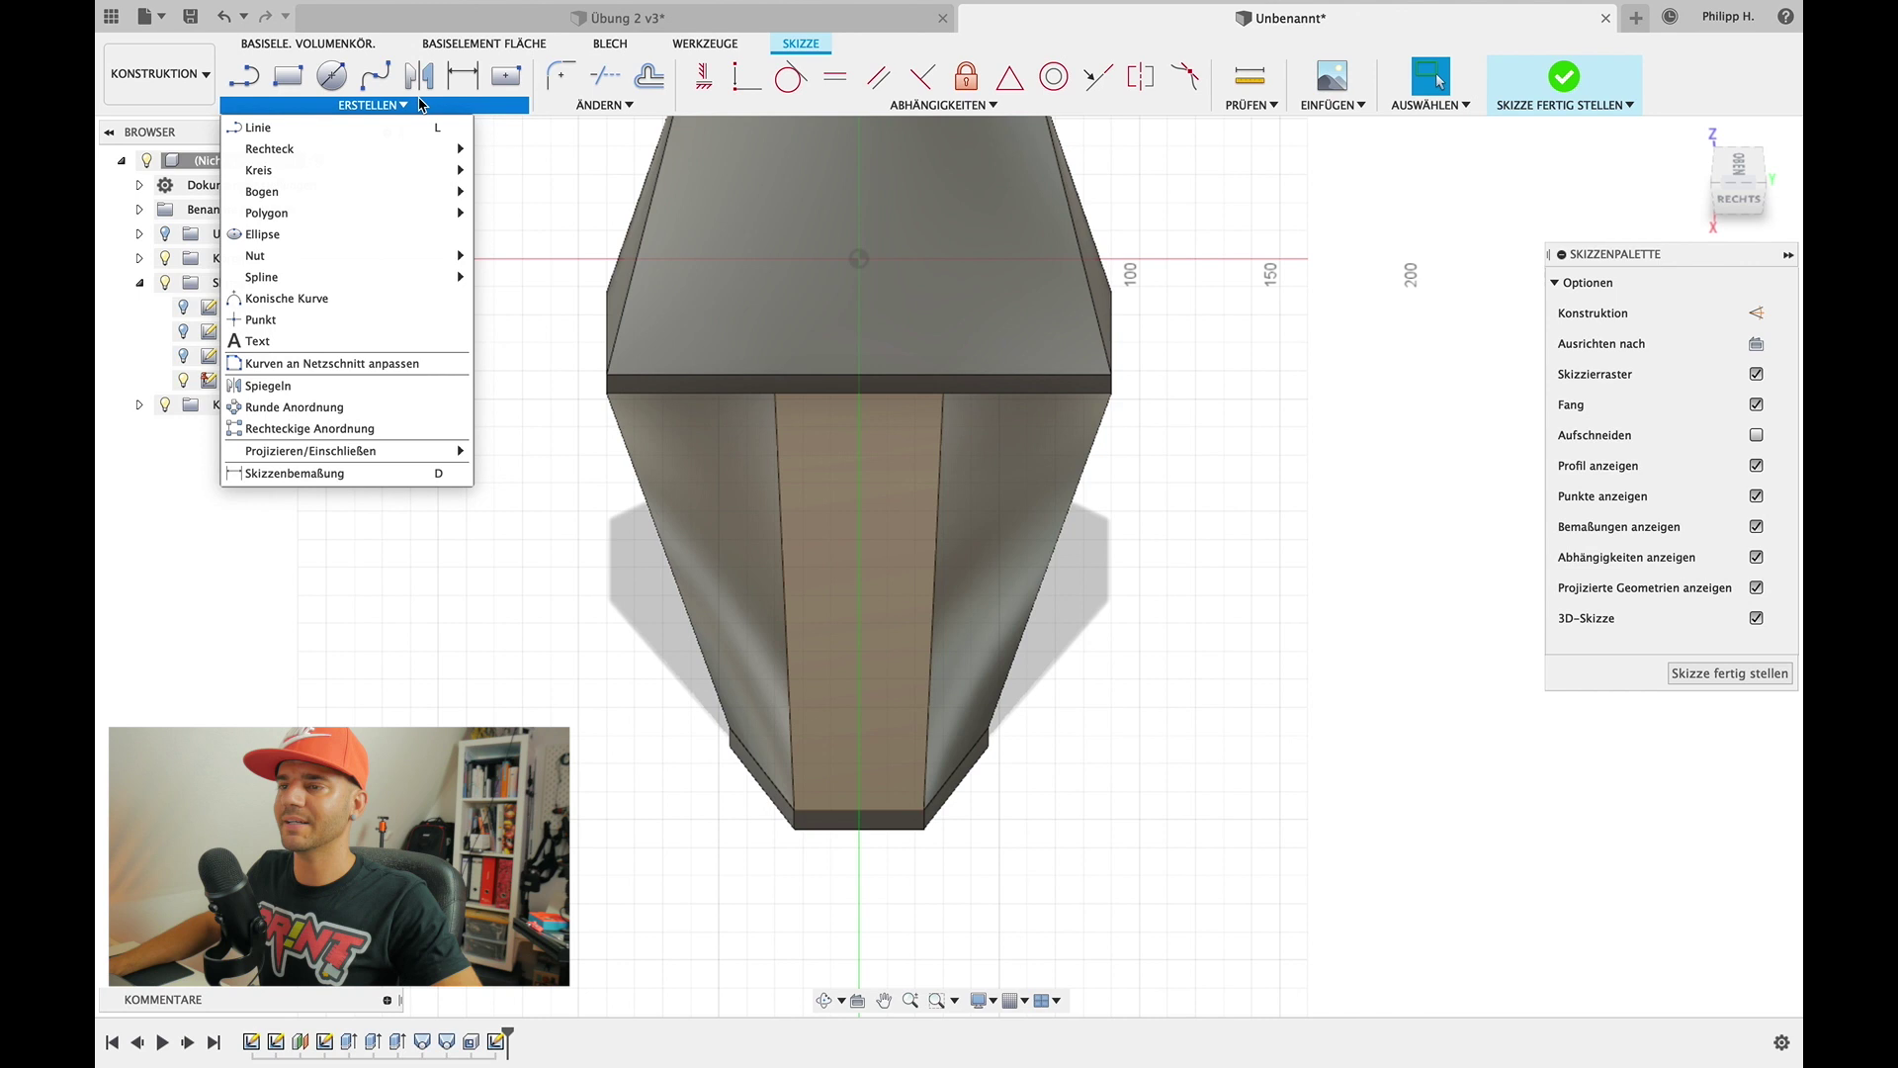
mouse_move(311, 451)
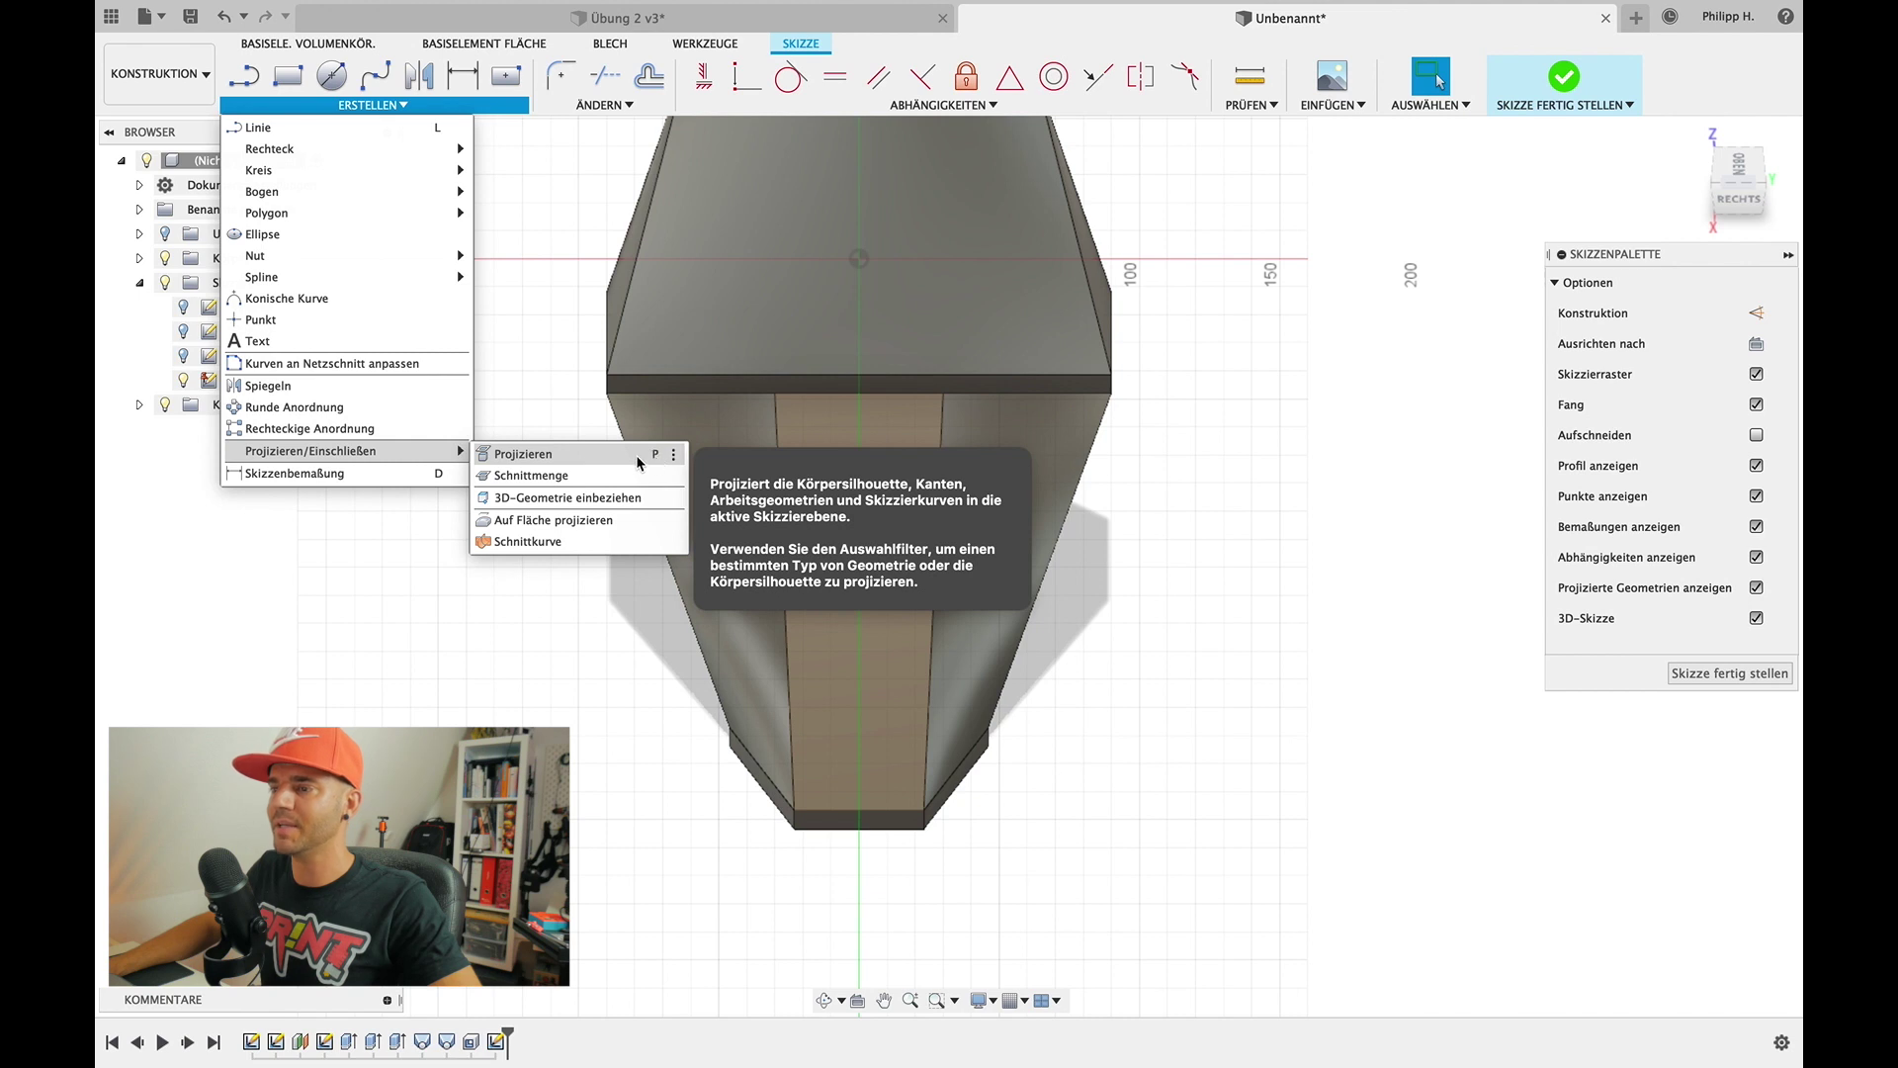
Project the right, middle and left faces of the tapered body into Skizze4, then check the lines
left_click(520, 456)
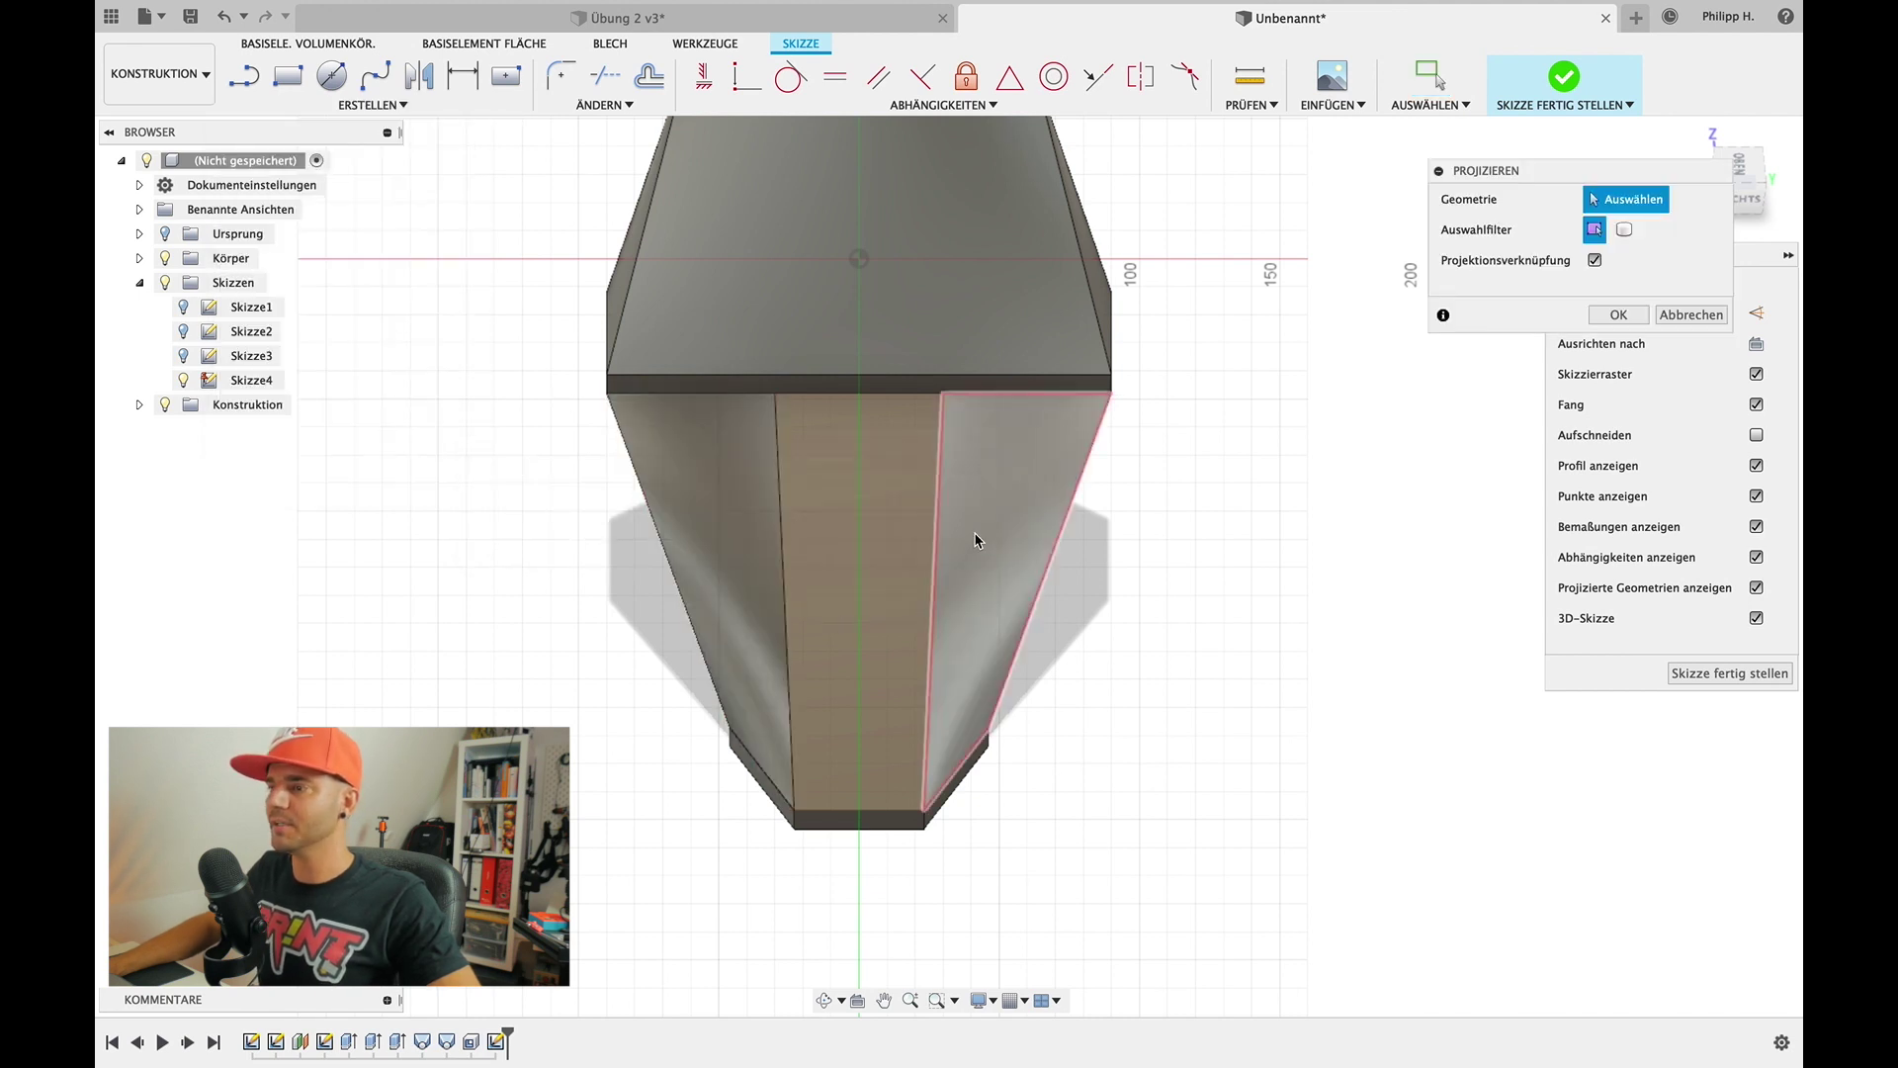
left_click(997, 505)
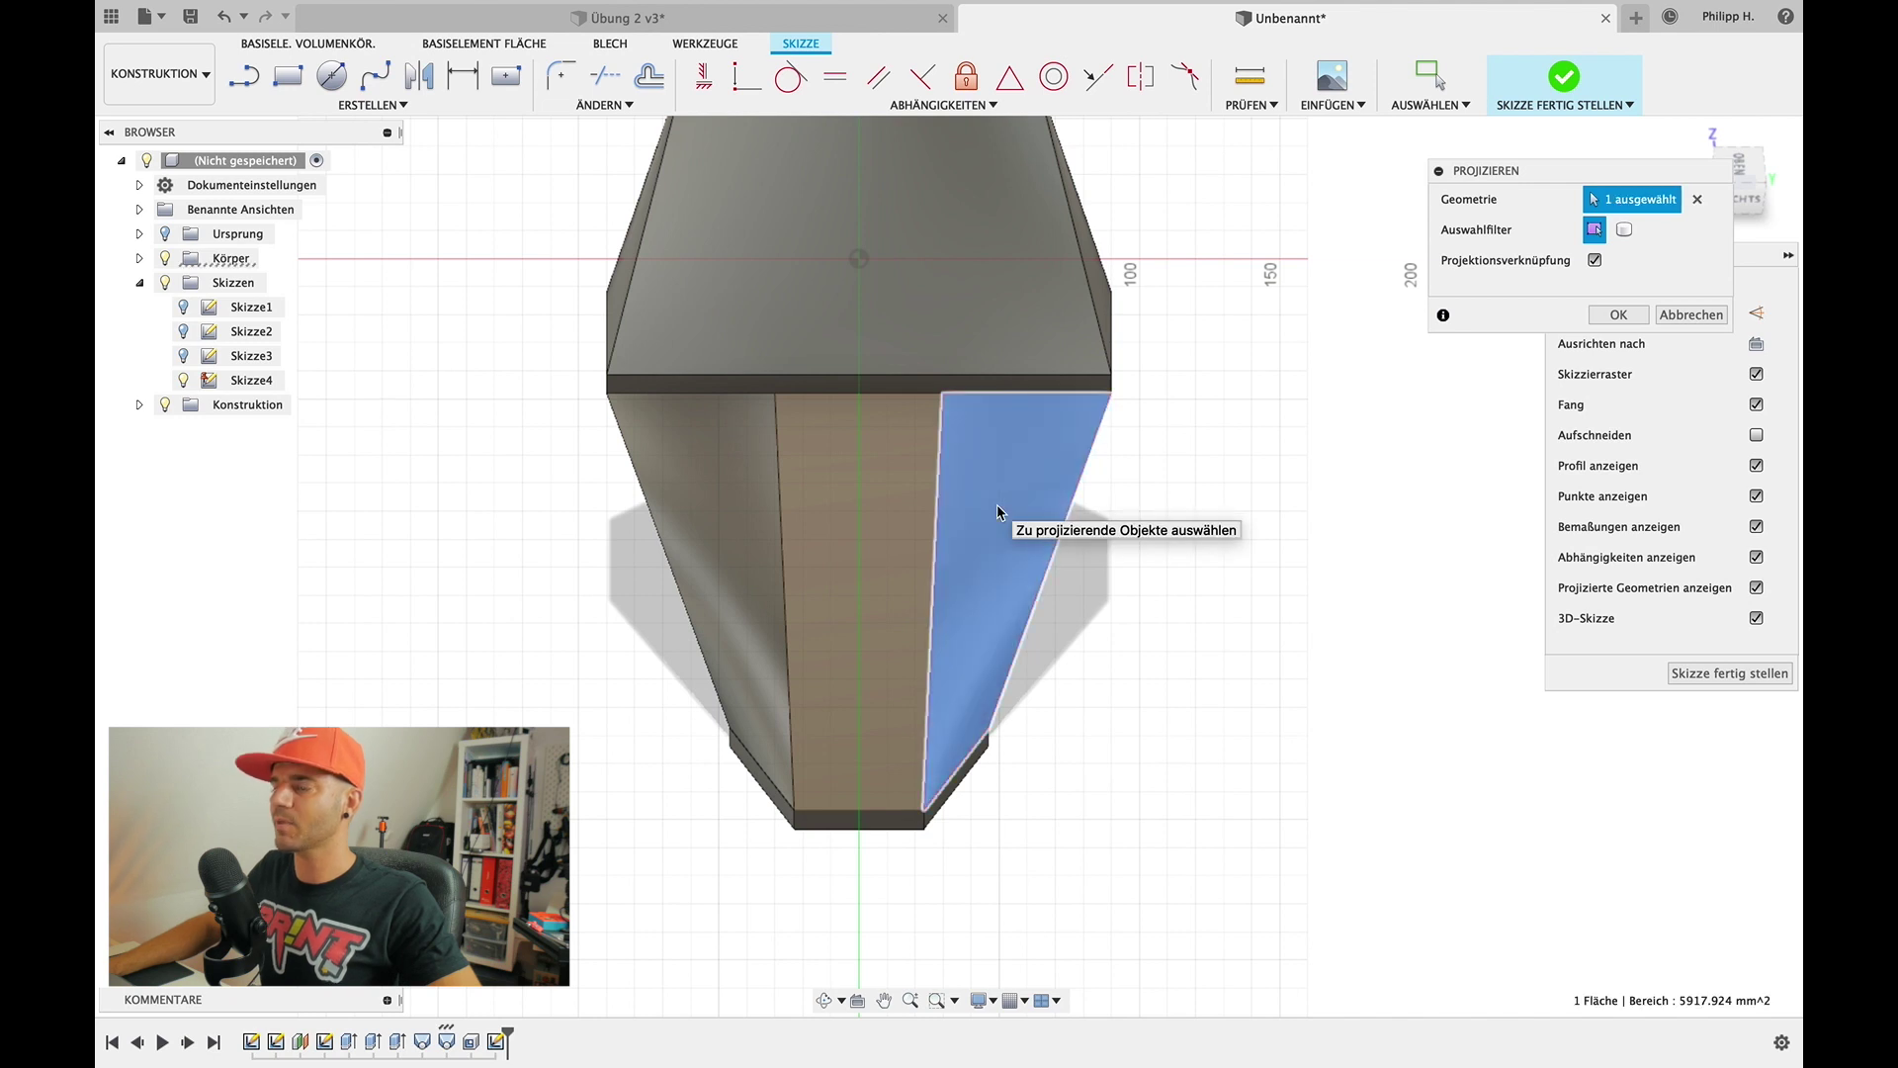
left_click(904, 503)
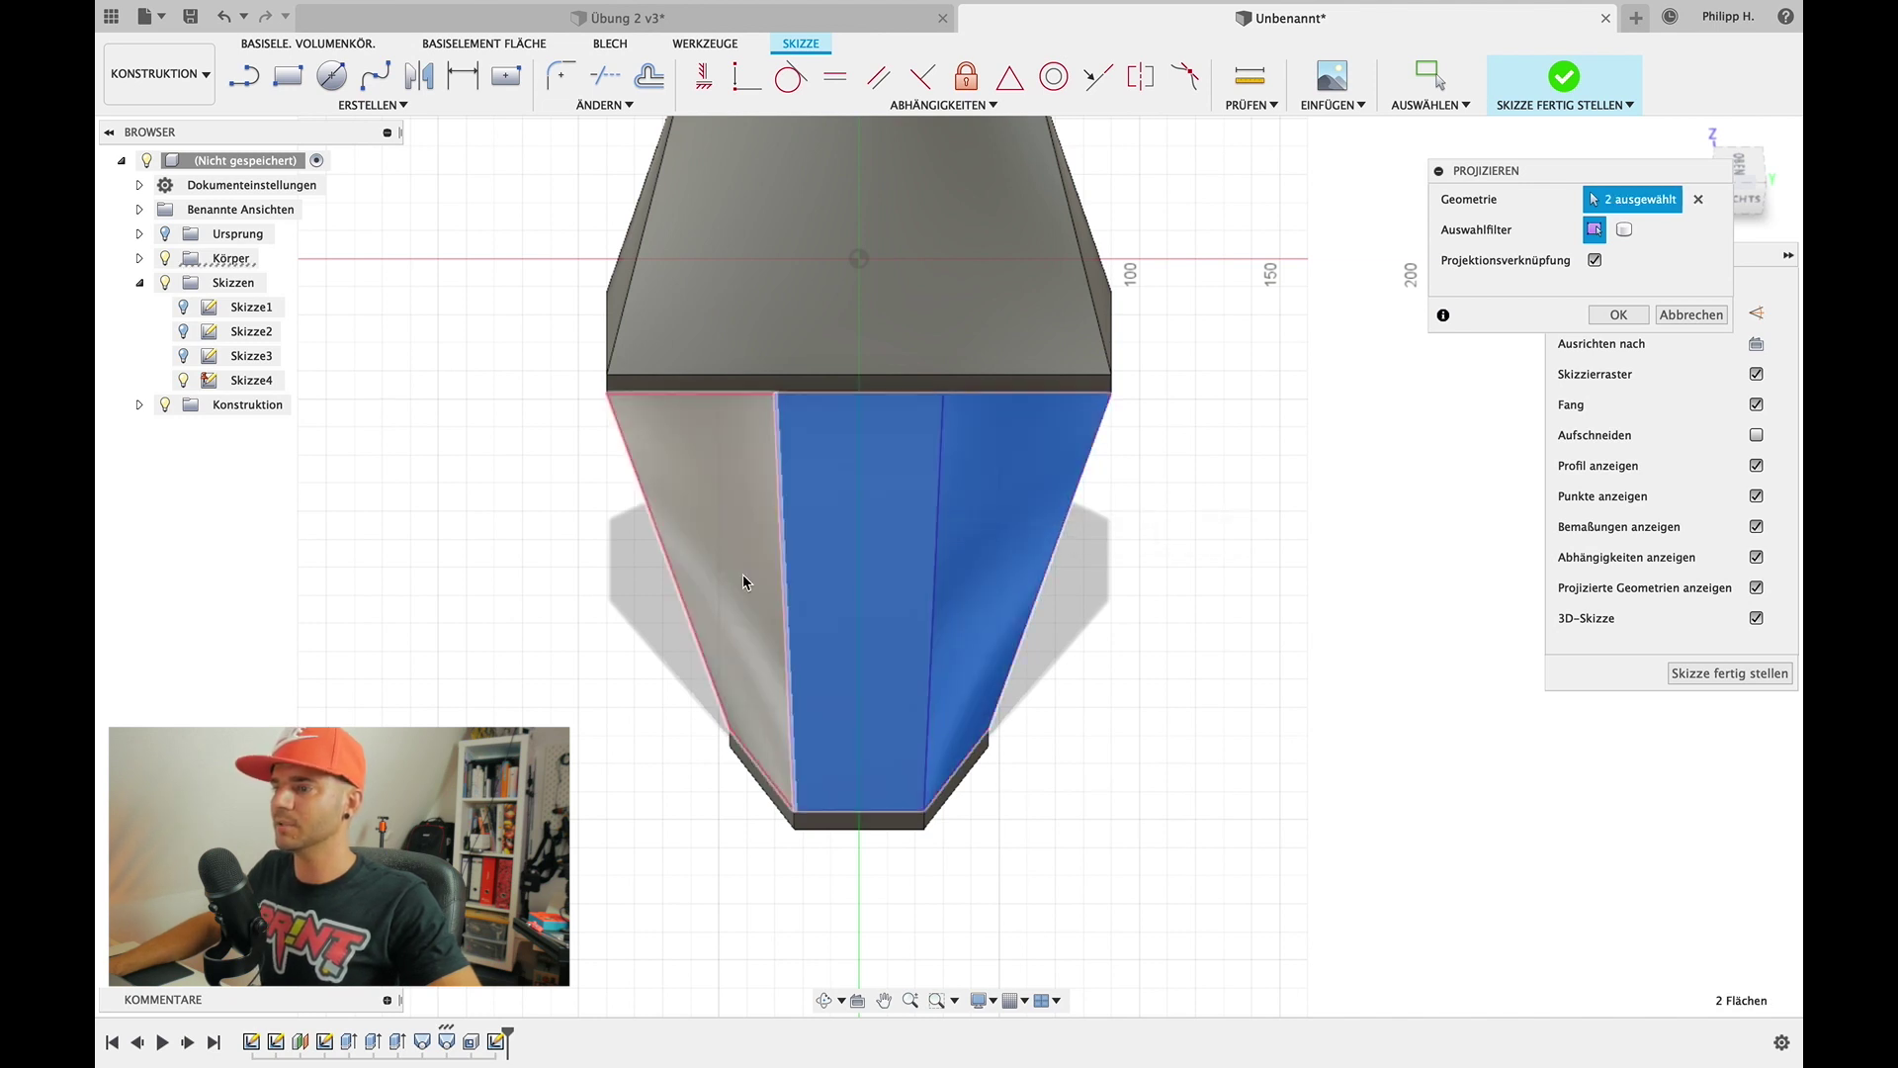
left_click(724, 504)
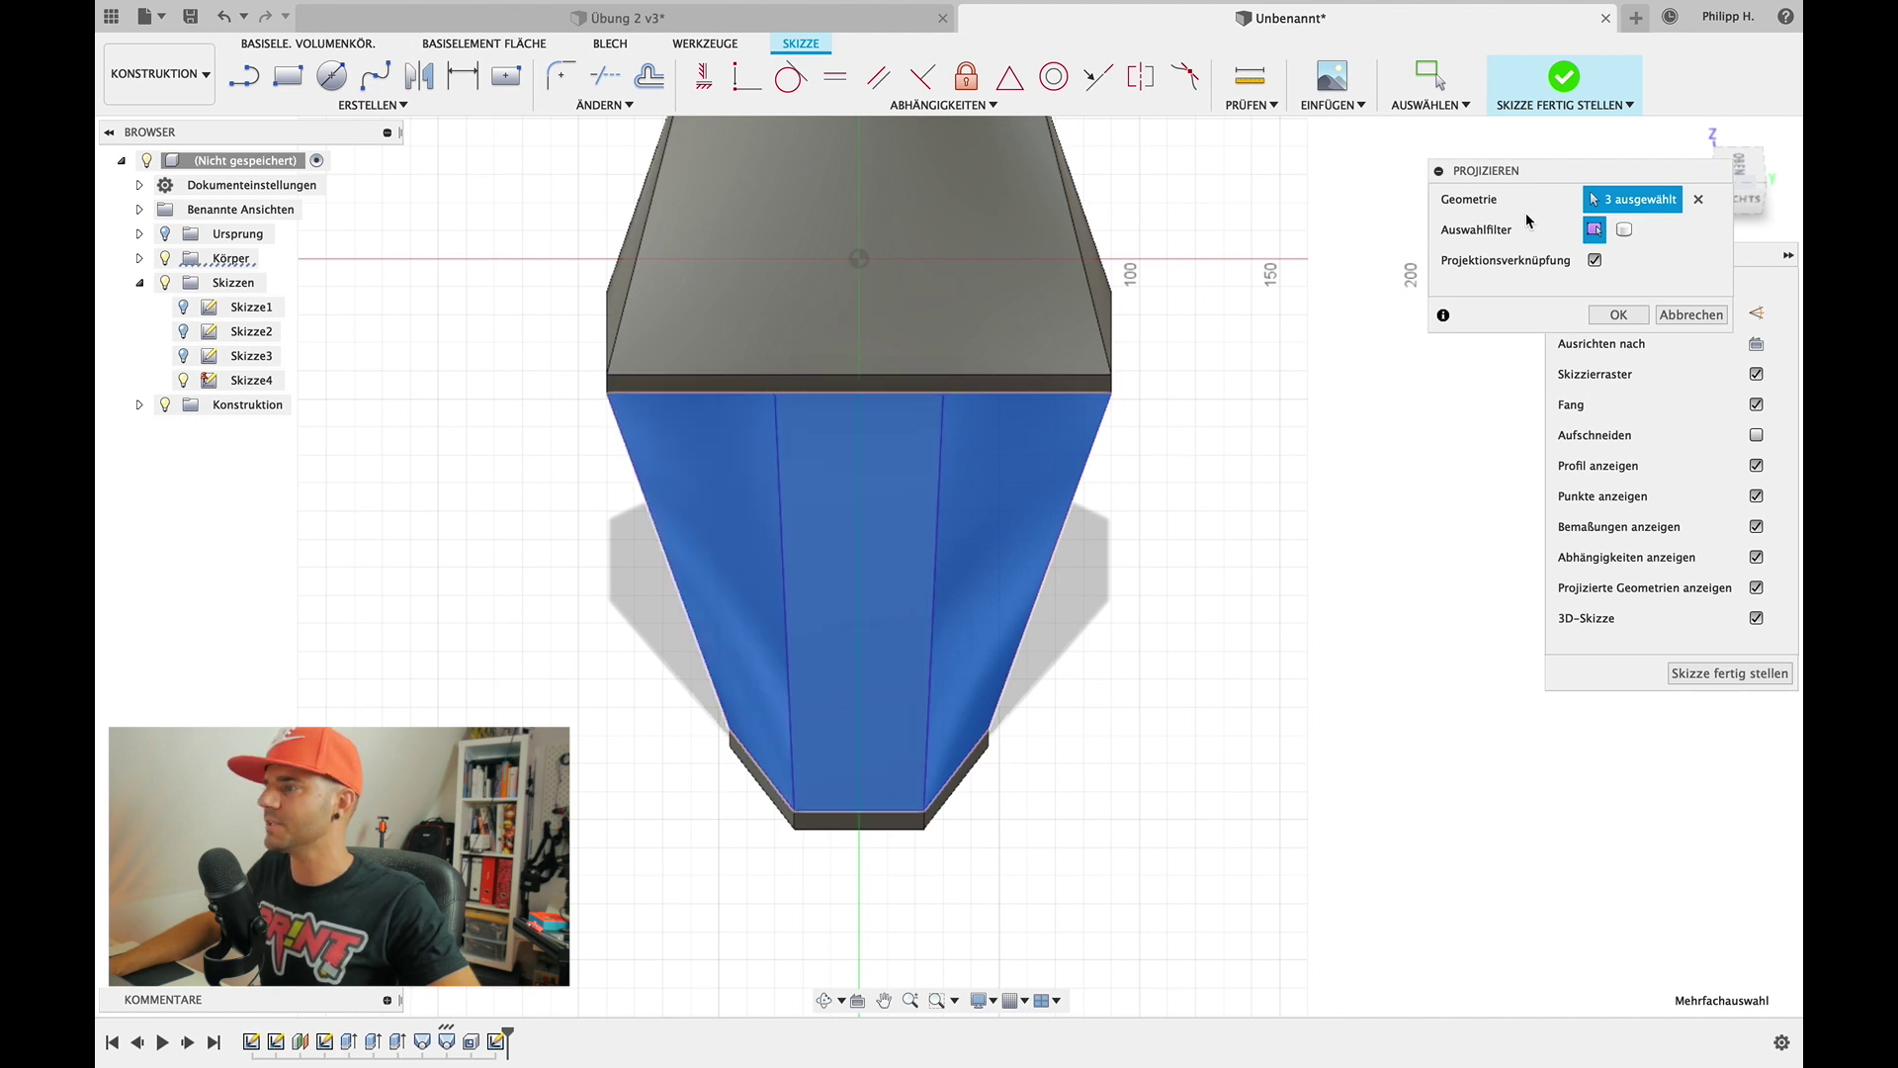
left_click(1618, 316)
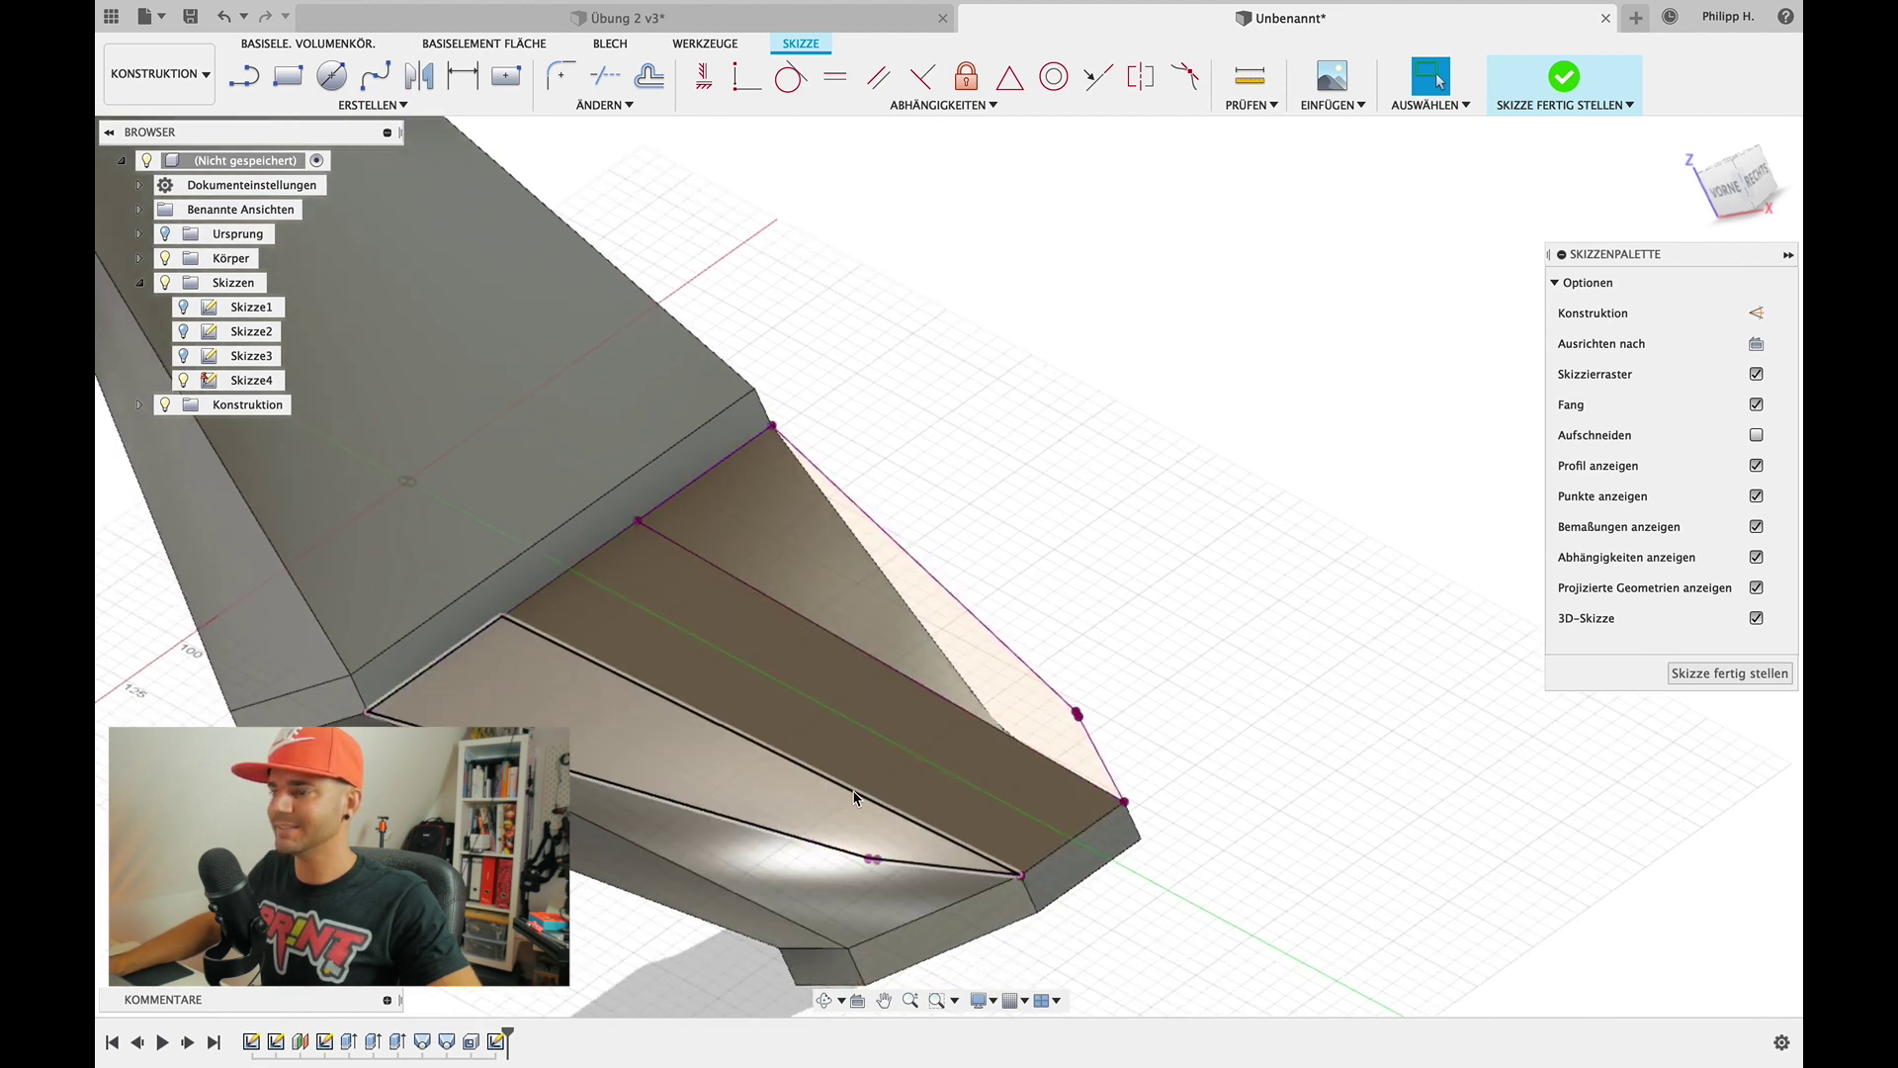
scroll(1195, 412, "down", 3)
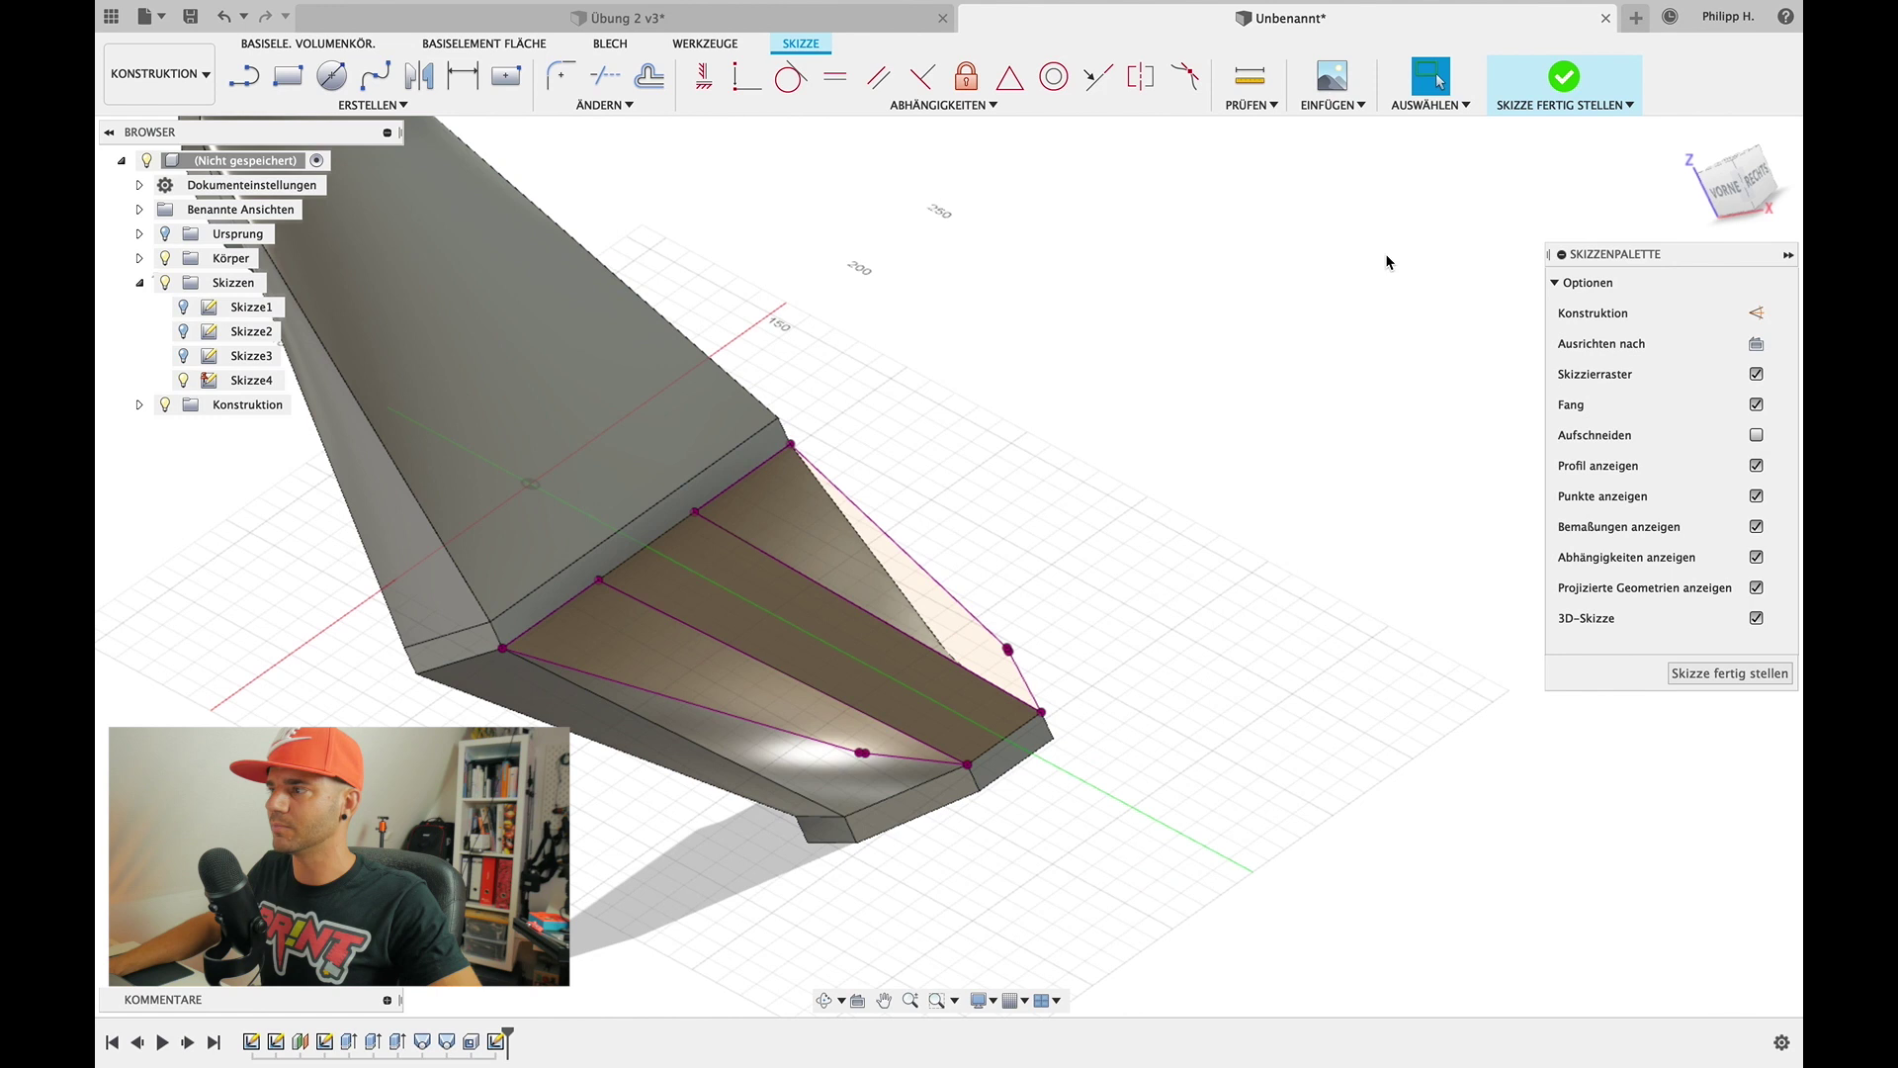
middle_click_drag(1386, 261, 1305, 348, "shift")
scroll(1006, 494, "down", 2, "shift")
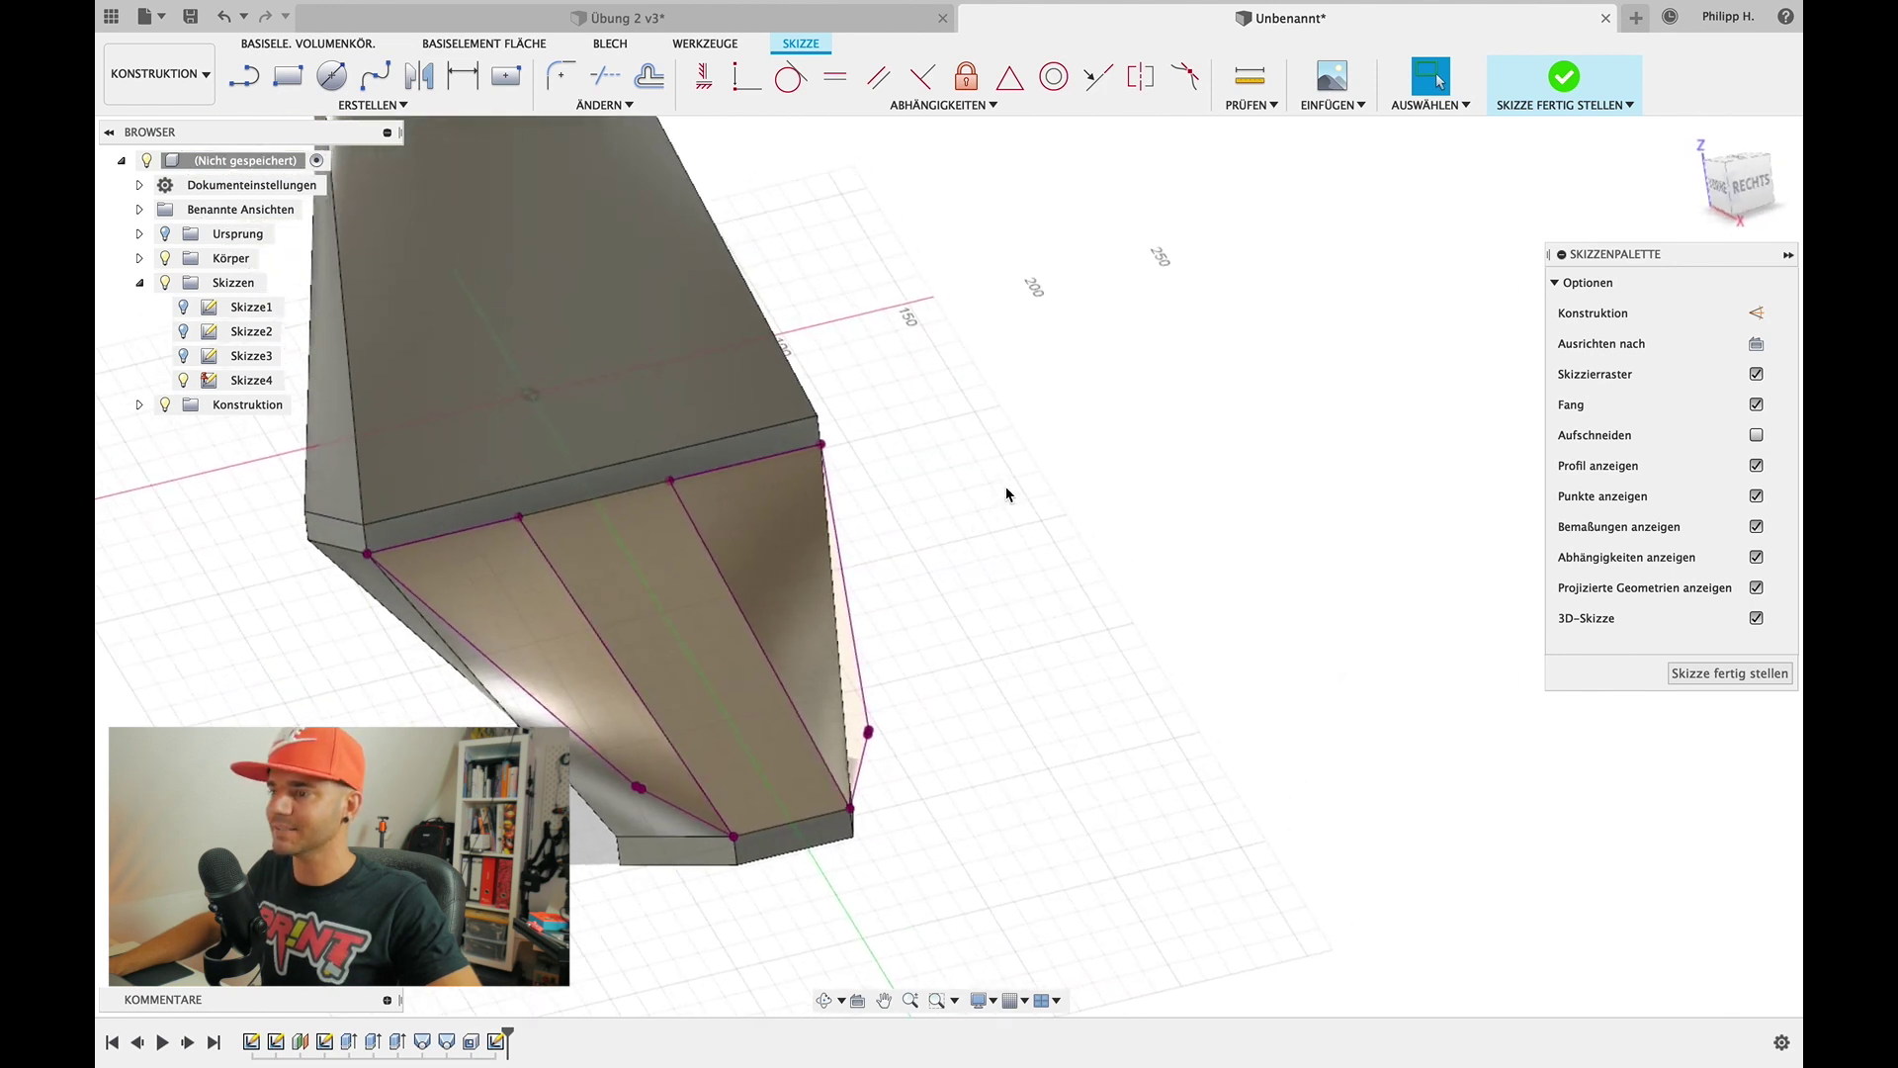
scroll(1007, 495, "down", 4, "shift")
scroll(1007, 494, "down", 3, "shift")
scroll(1006, 494, "down", 4, "shift")
scroll(1007, 494, "up", 2)
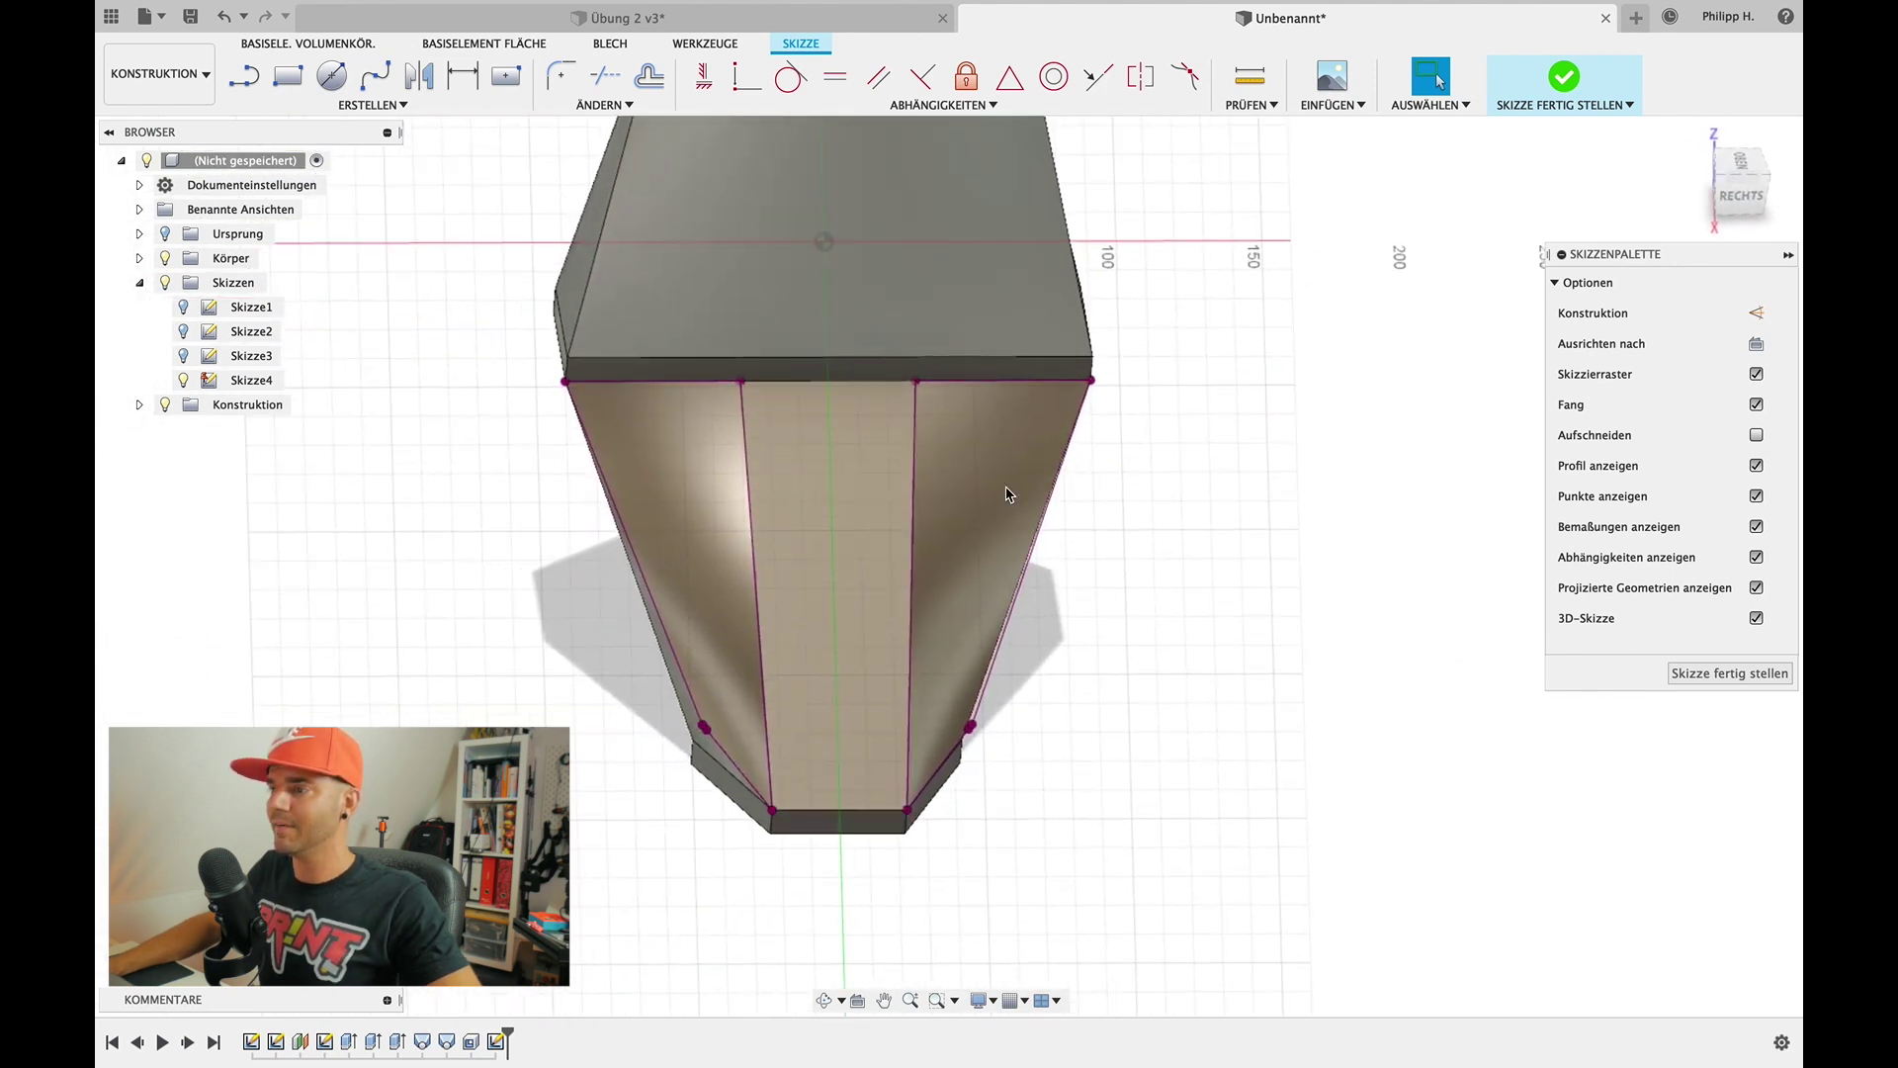
scroll(1131, 550, "up", 3)
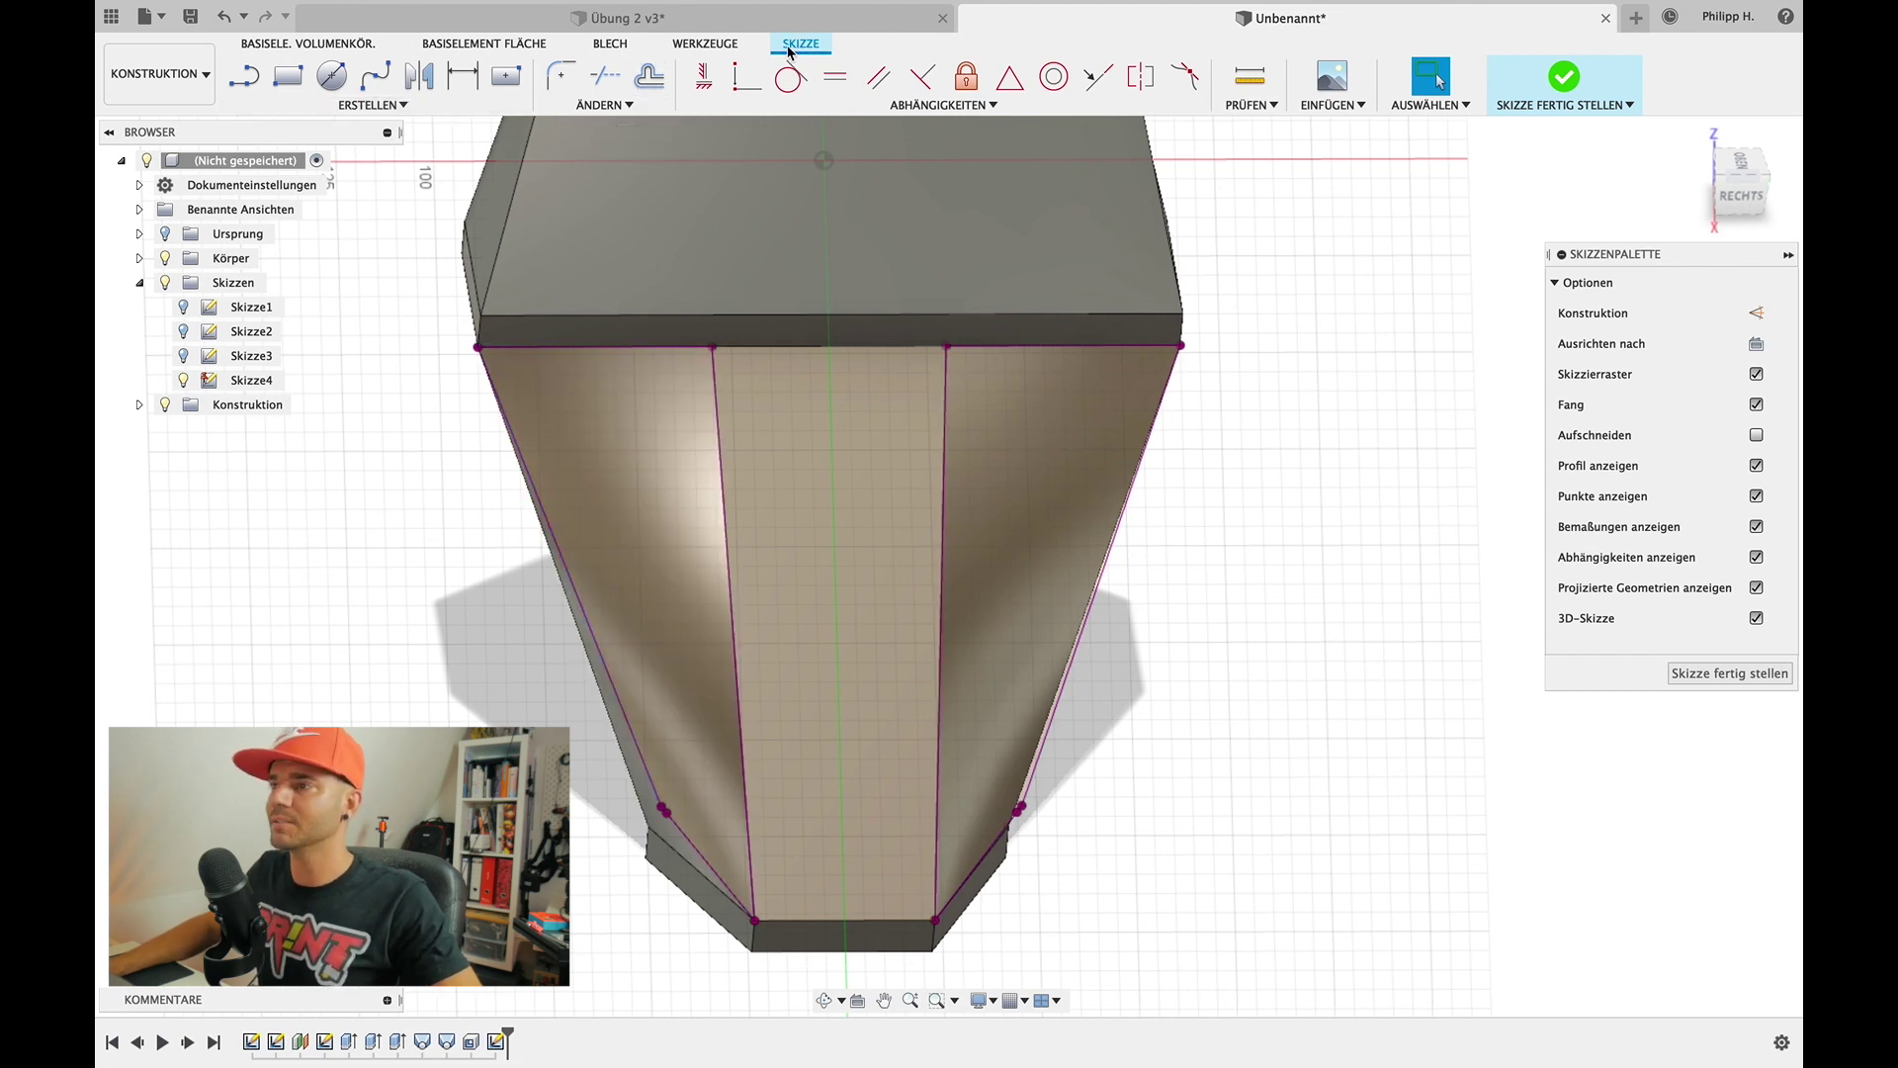
Start a Versatz (offset) and pick the right outer projected line
left_click(661, 87)
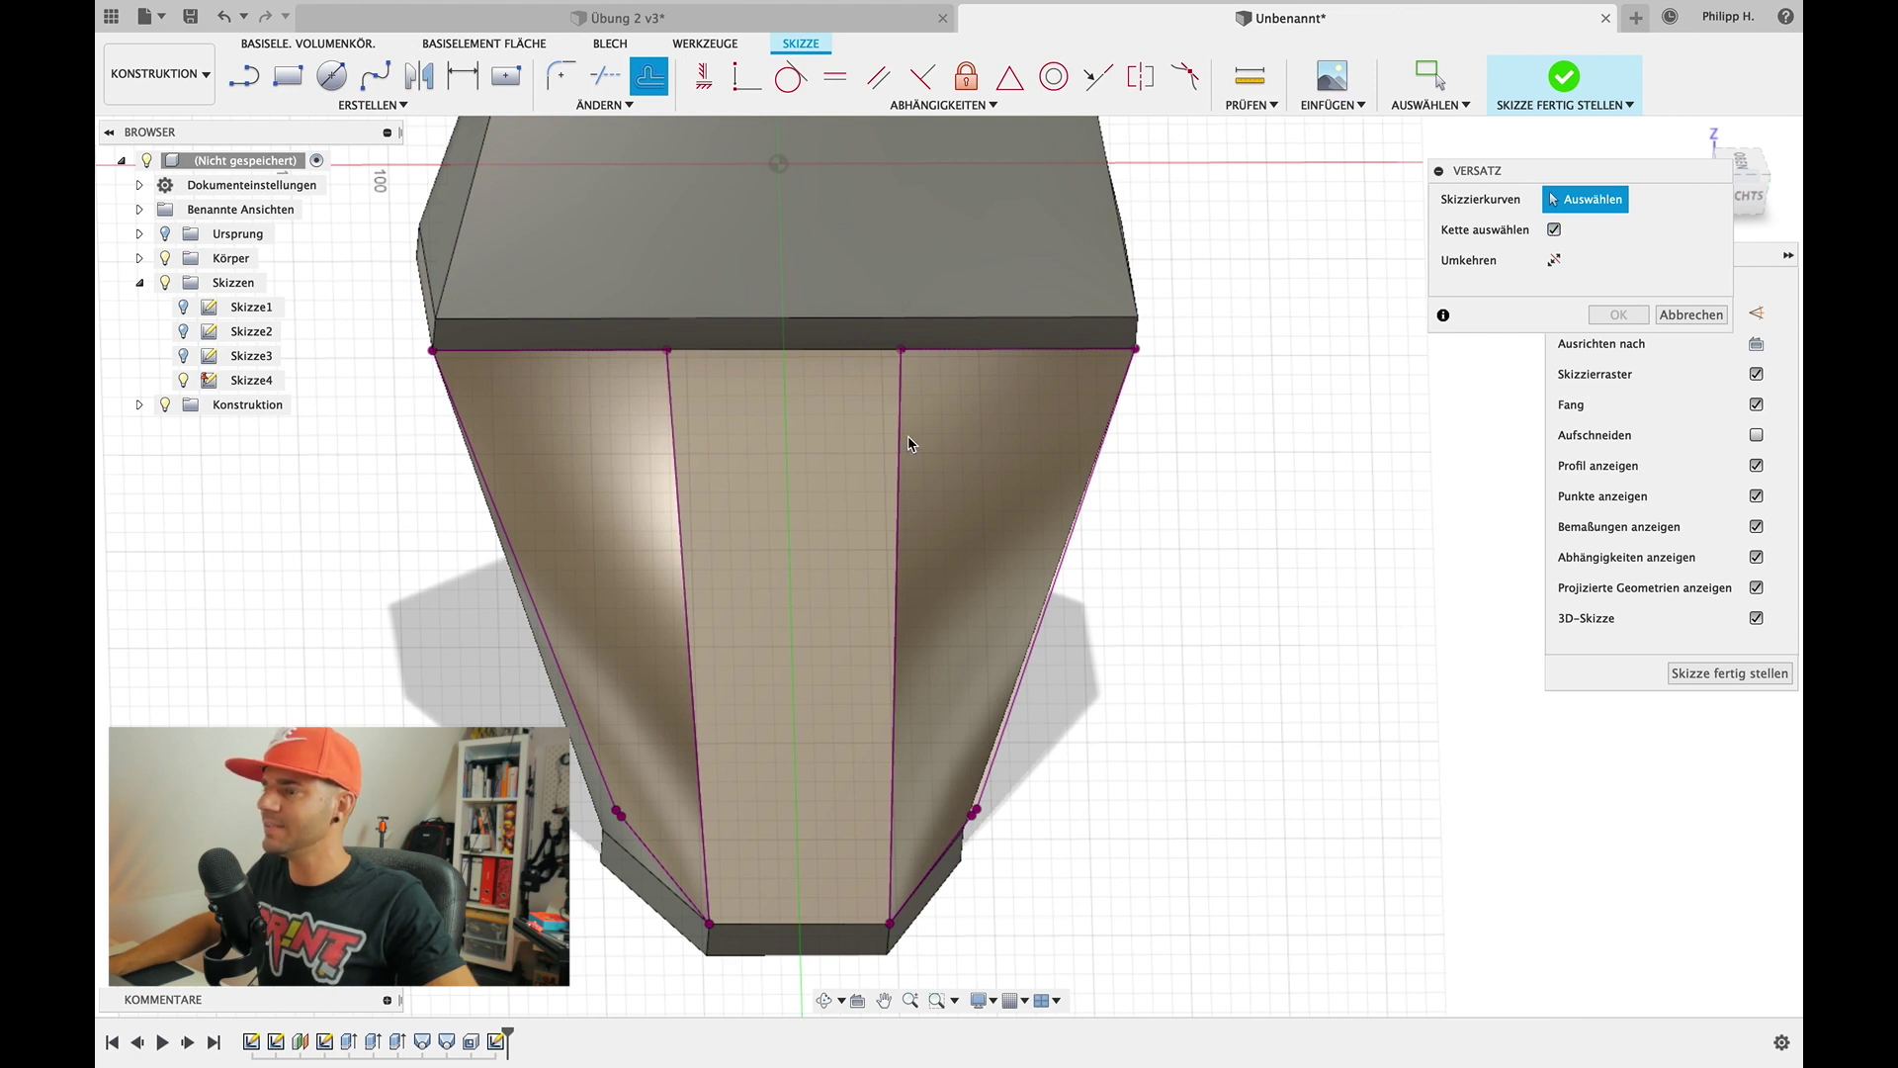
scroll(909, 445, "up", 3)
scroll(915, 450, "up", 2)
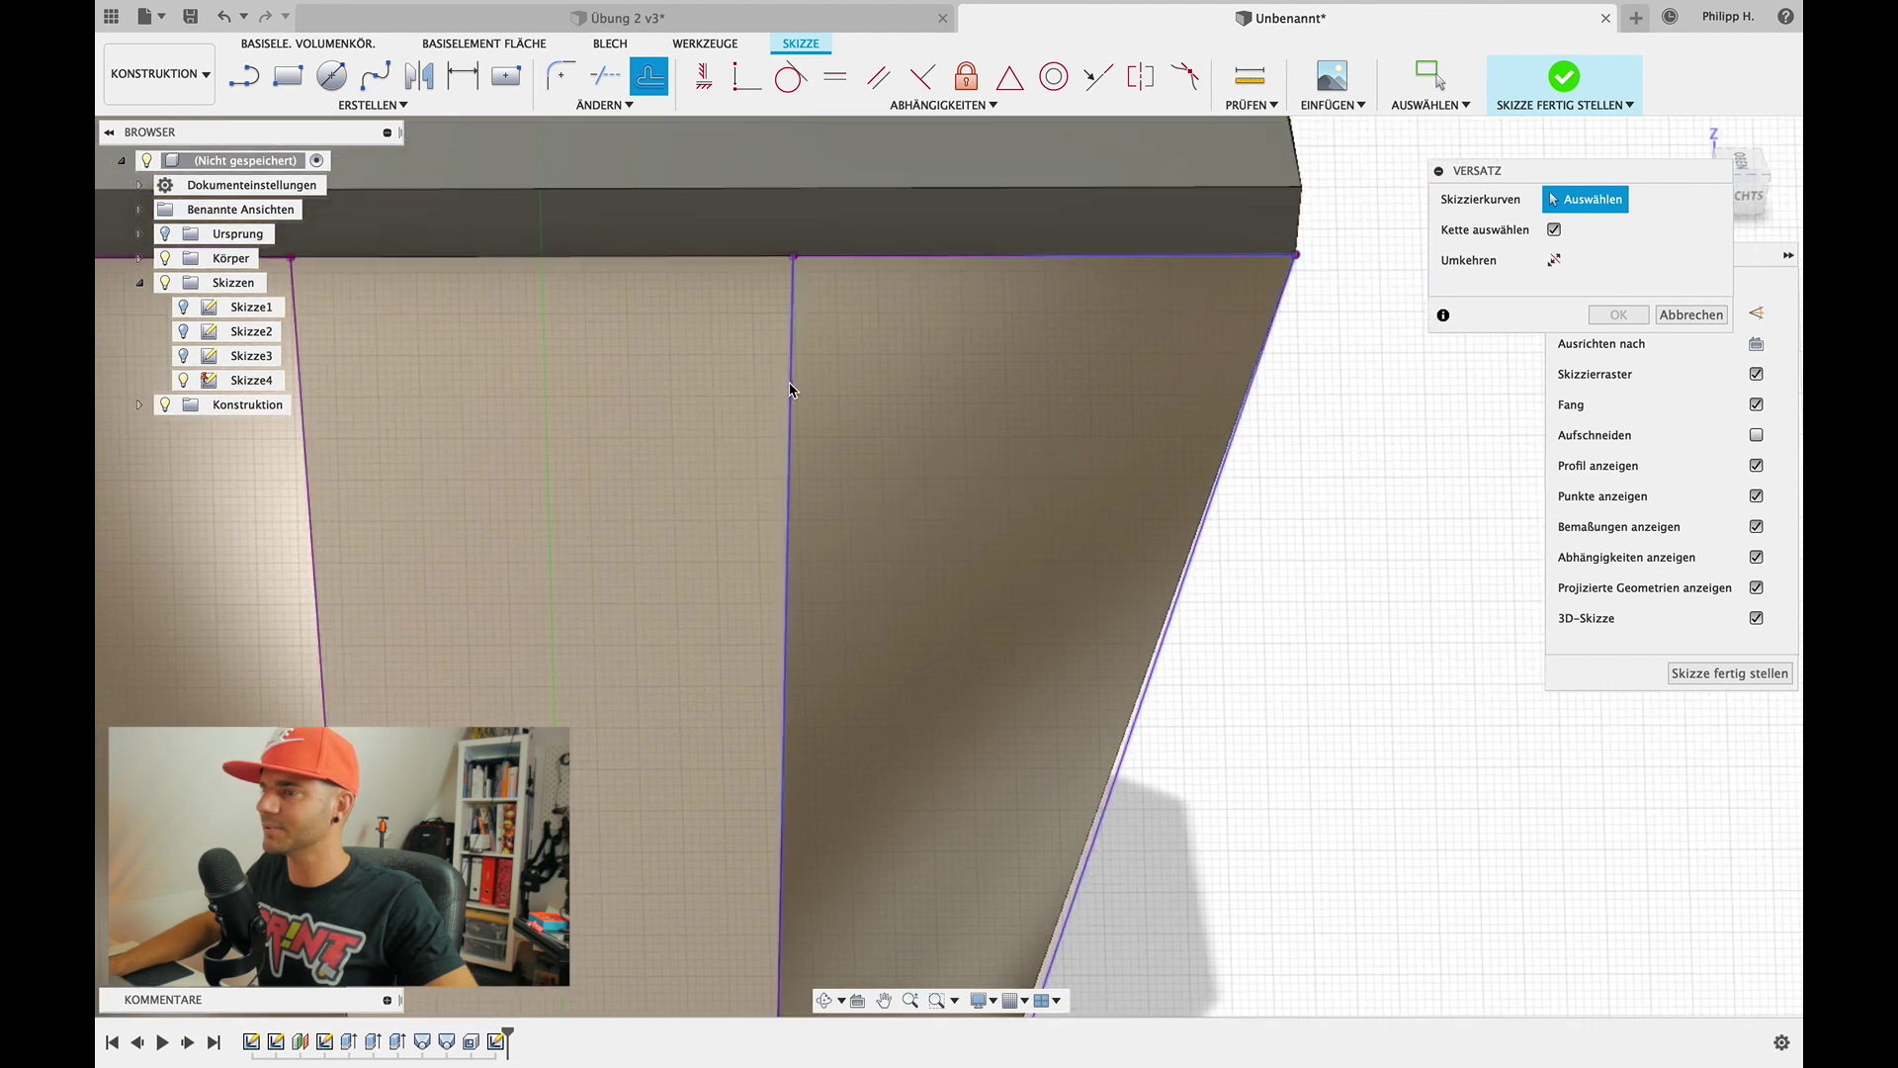
middle_click_drag(709, 265, 847, 265)
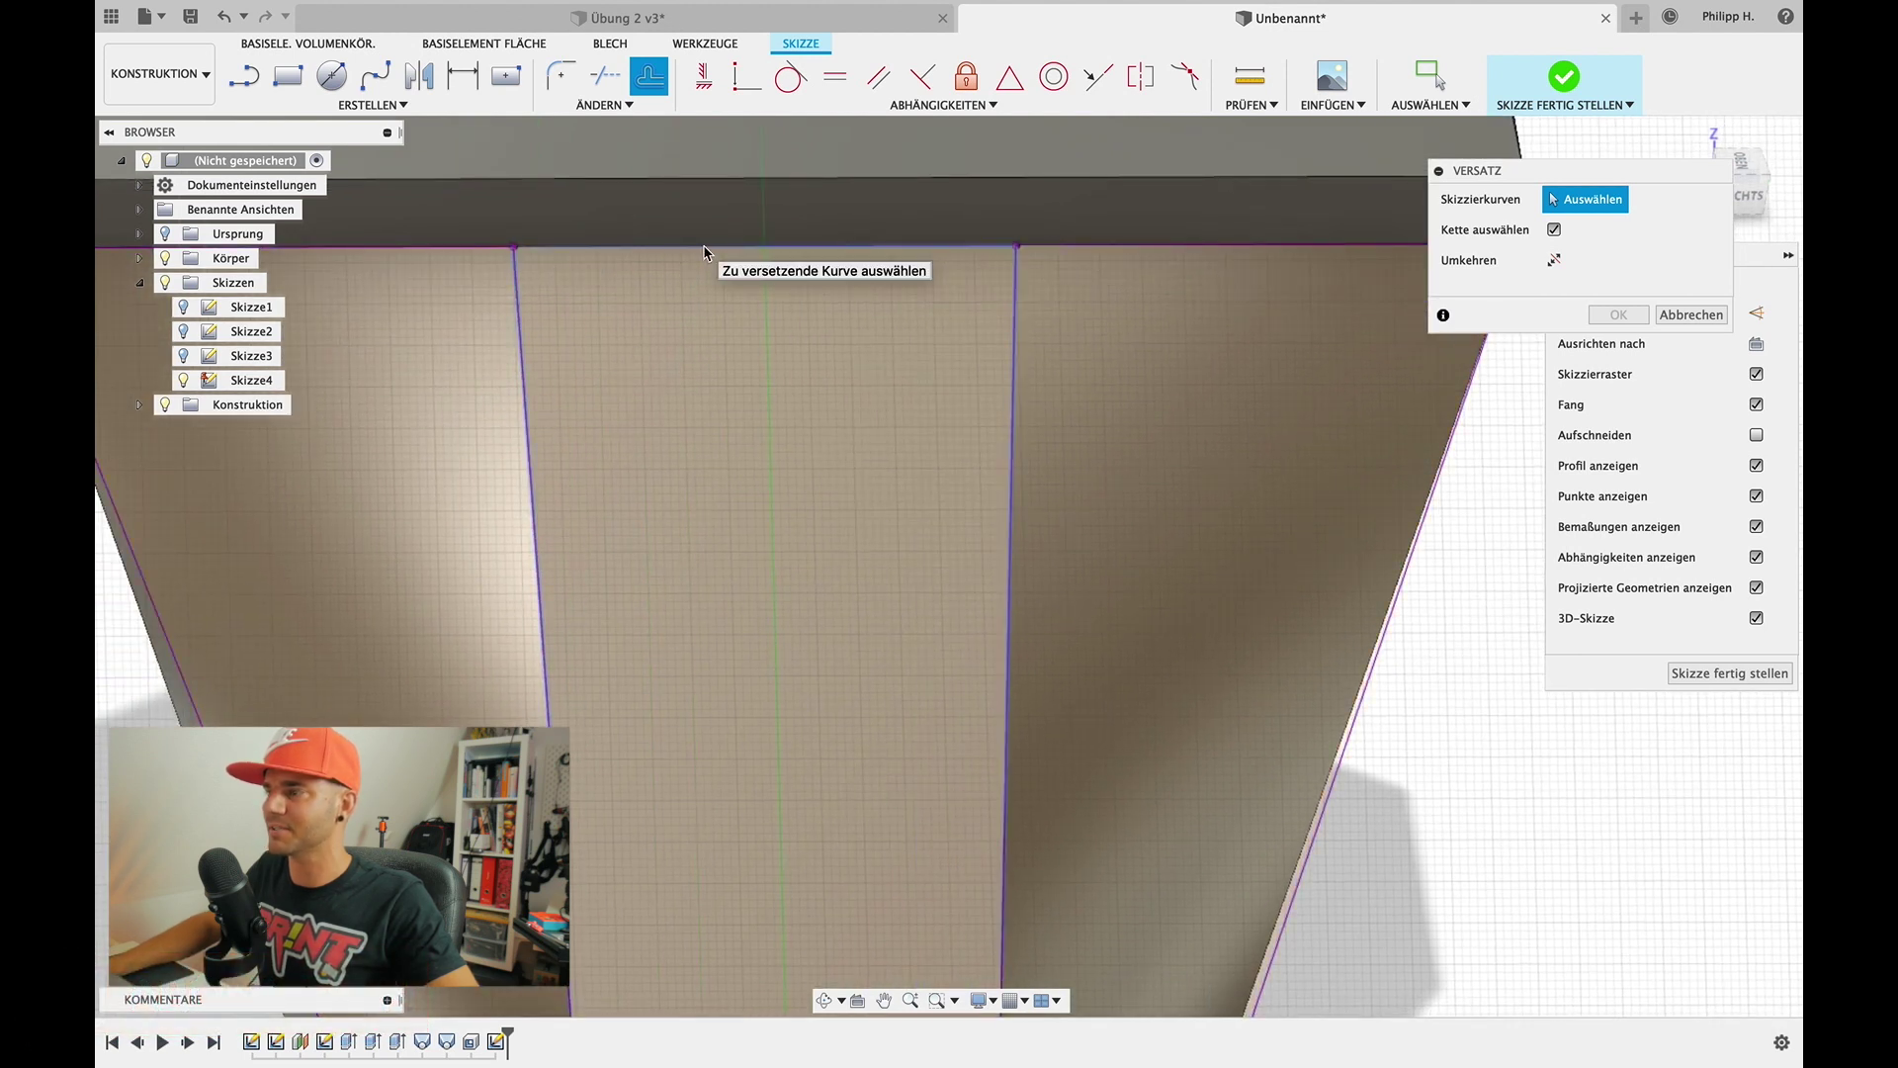
scroll(1038, 351, "down", 3)
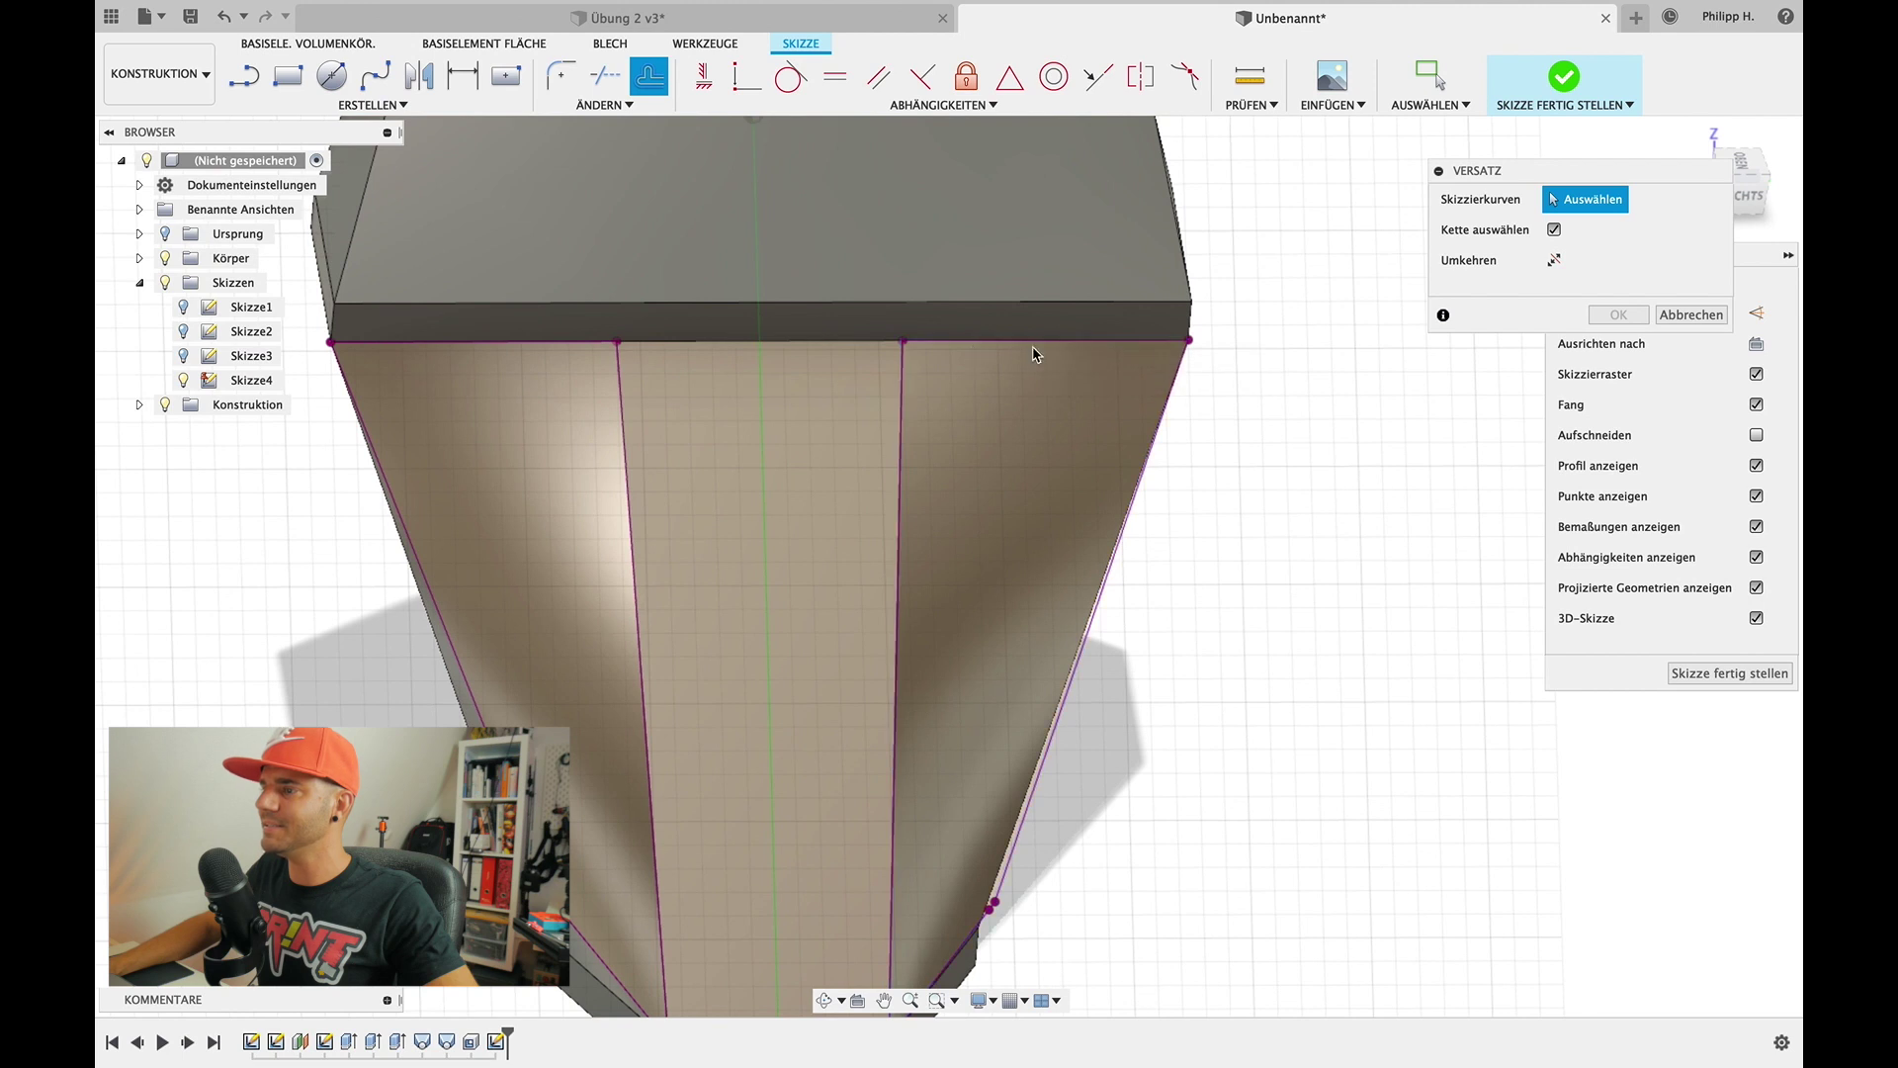
scroll(1147, 509, "up", 2)
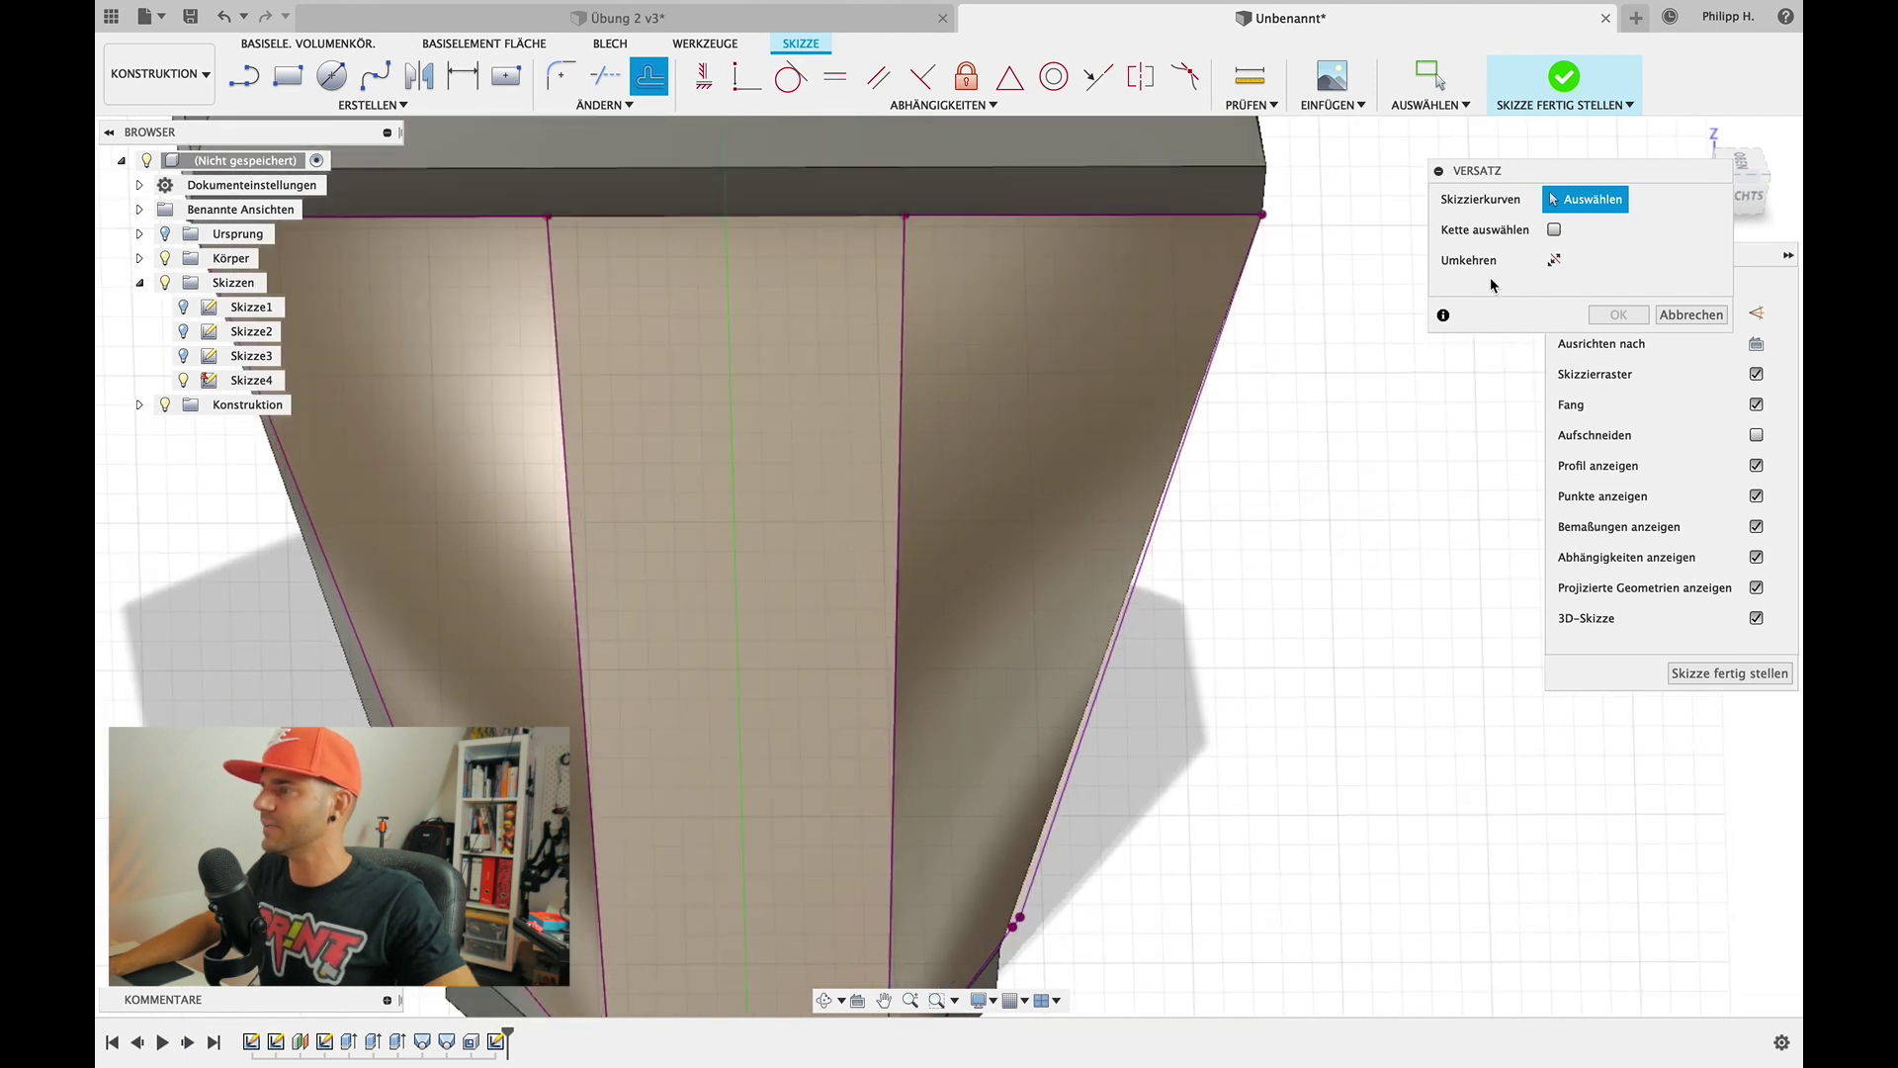
scroll(1300, 541, "down", 2)
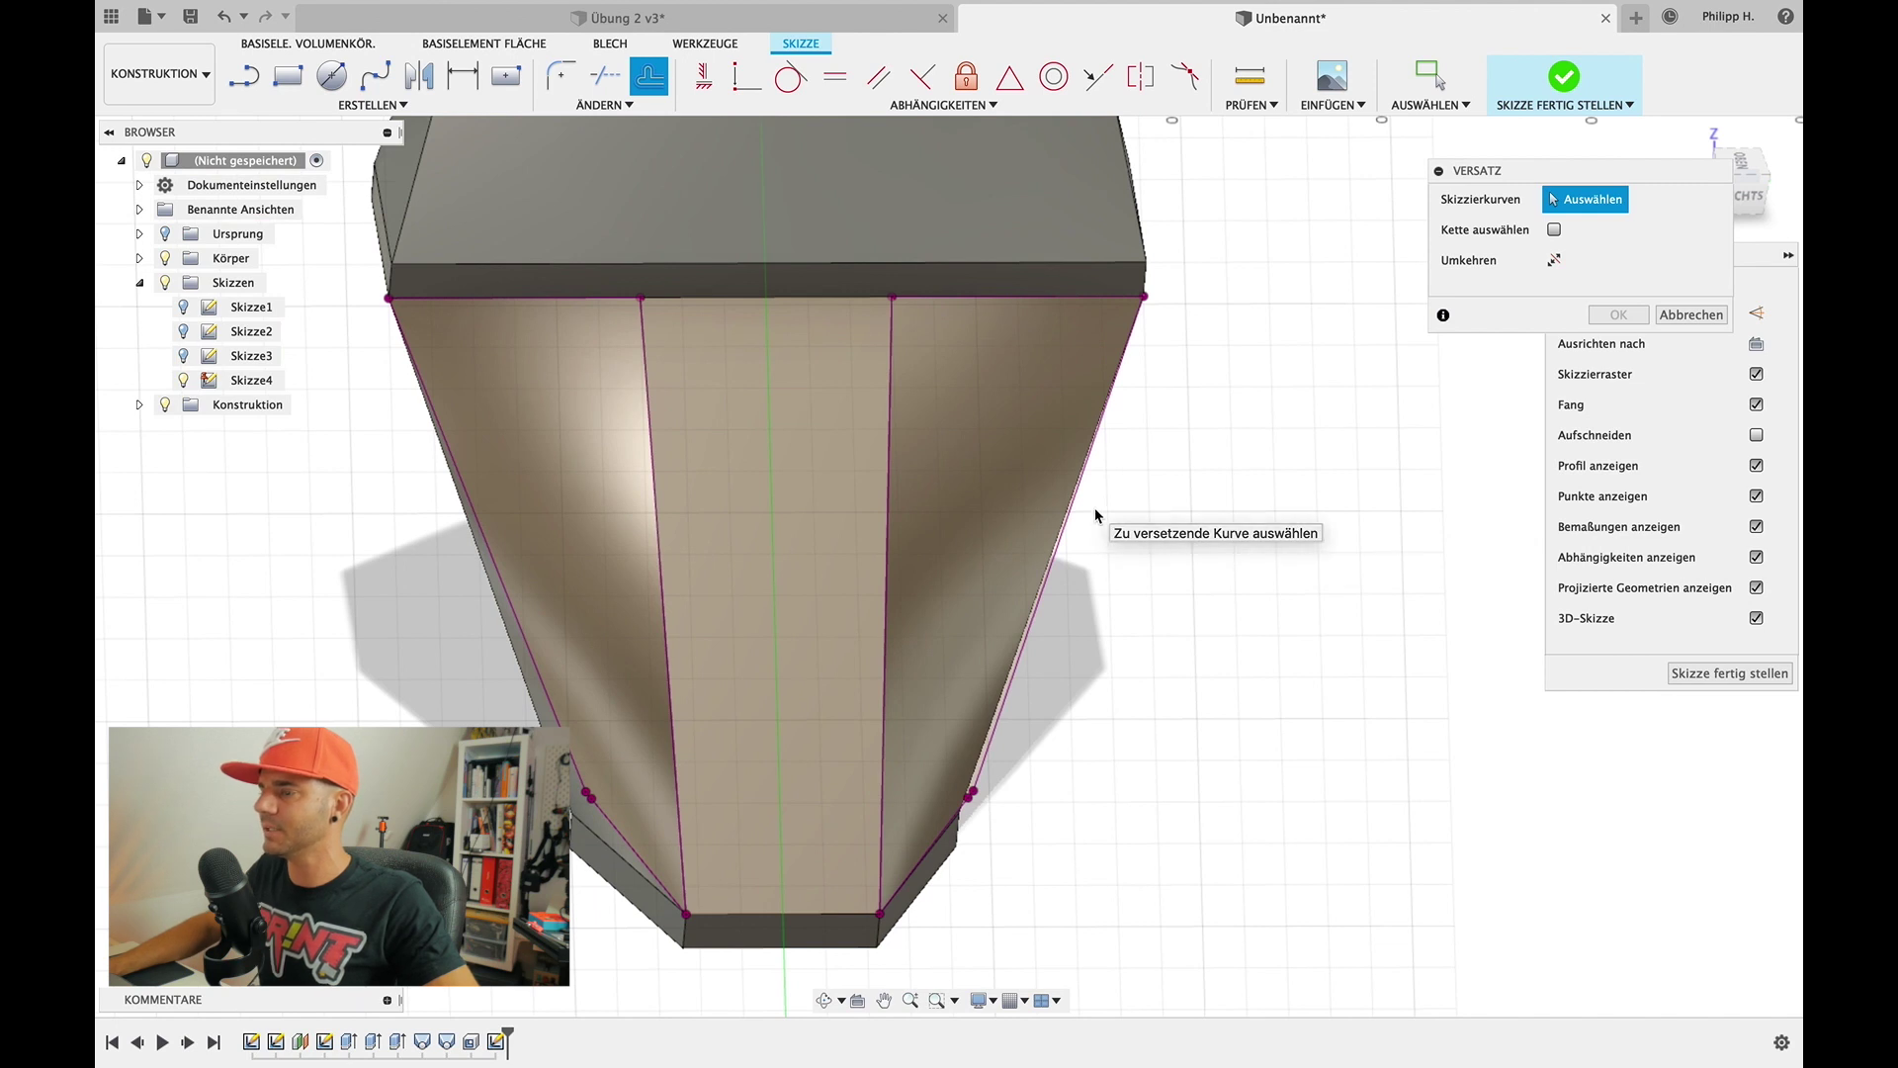
middle_click_drag(1094, 507, 1176, 535, "shift")
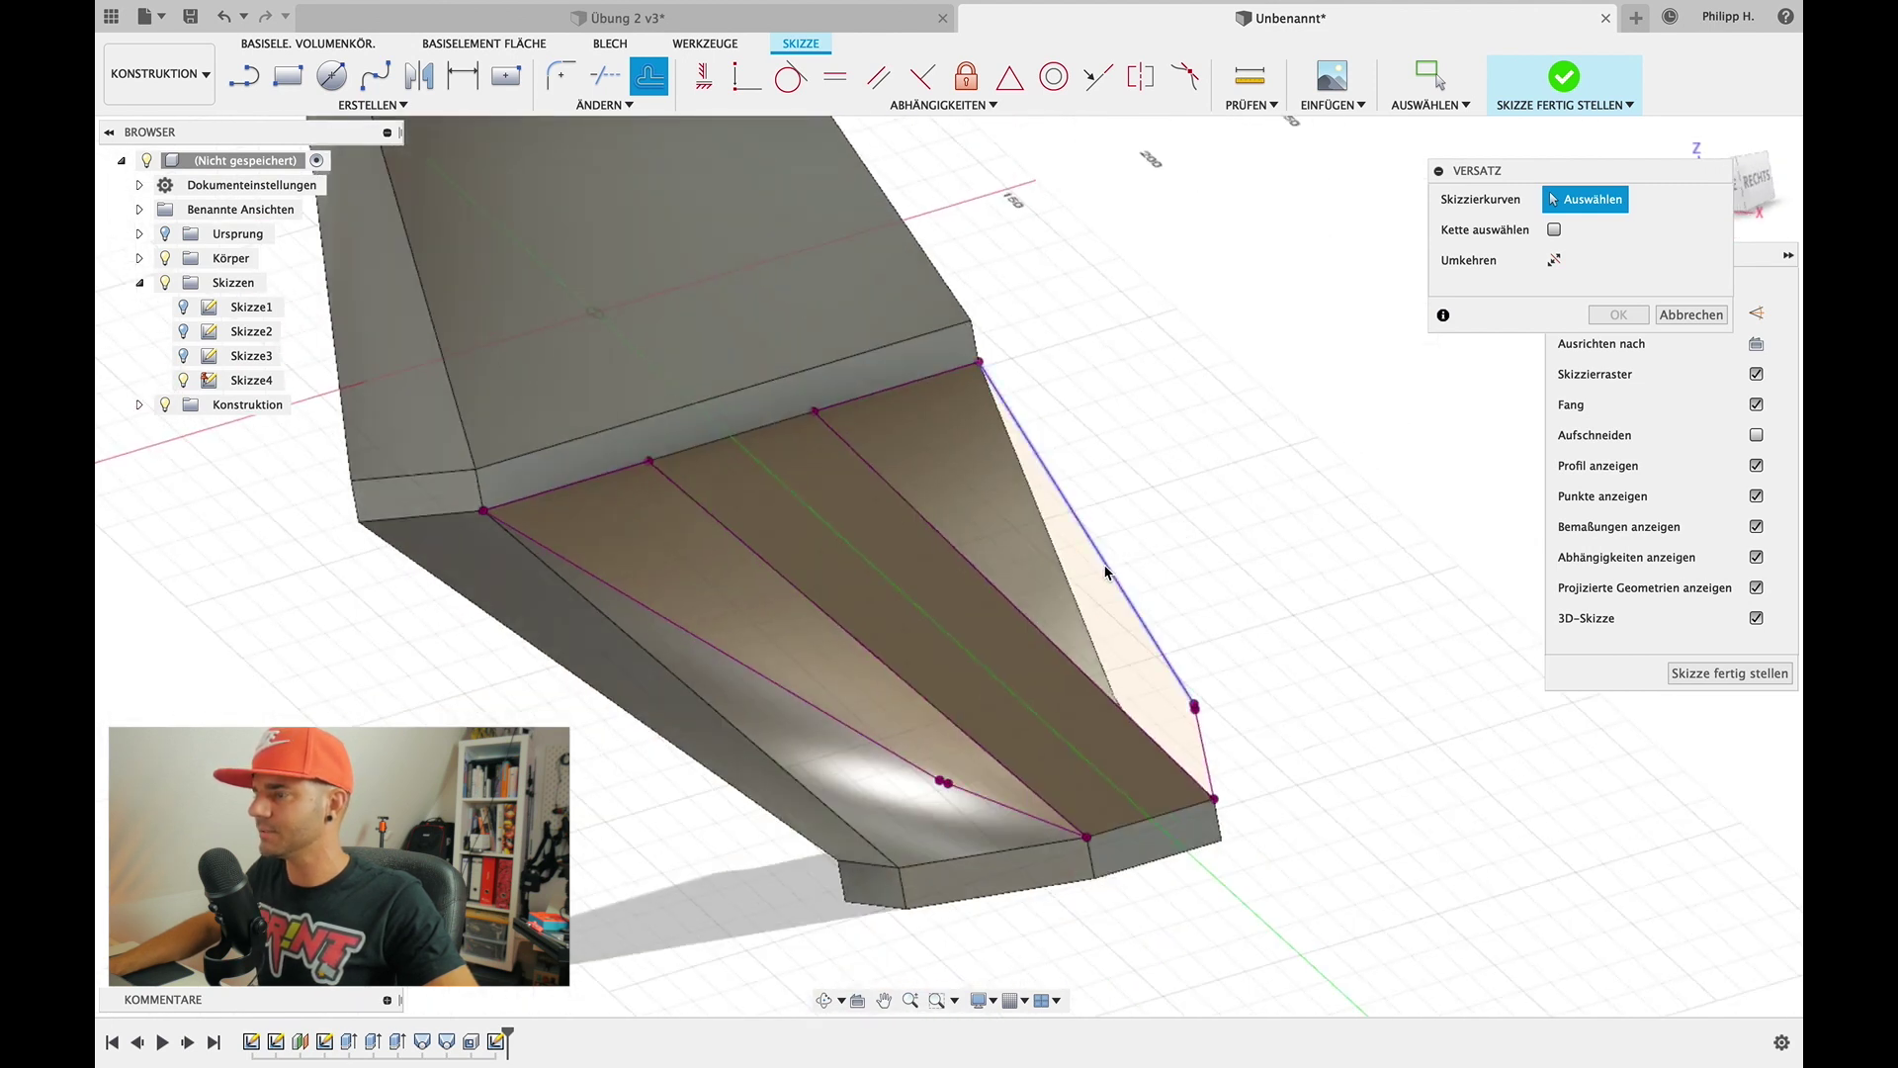
left_click(1108, 571)
scroll(1105, 571, "down", 2)
scroll(1105, 572, "up", 1)
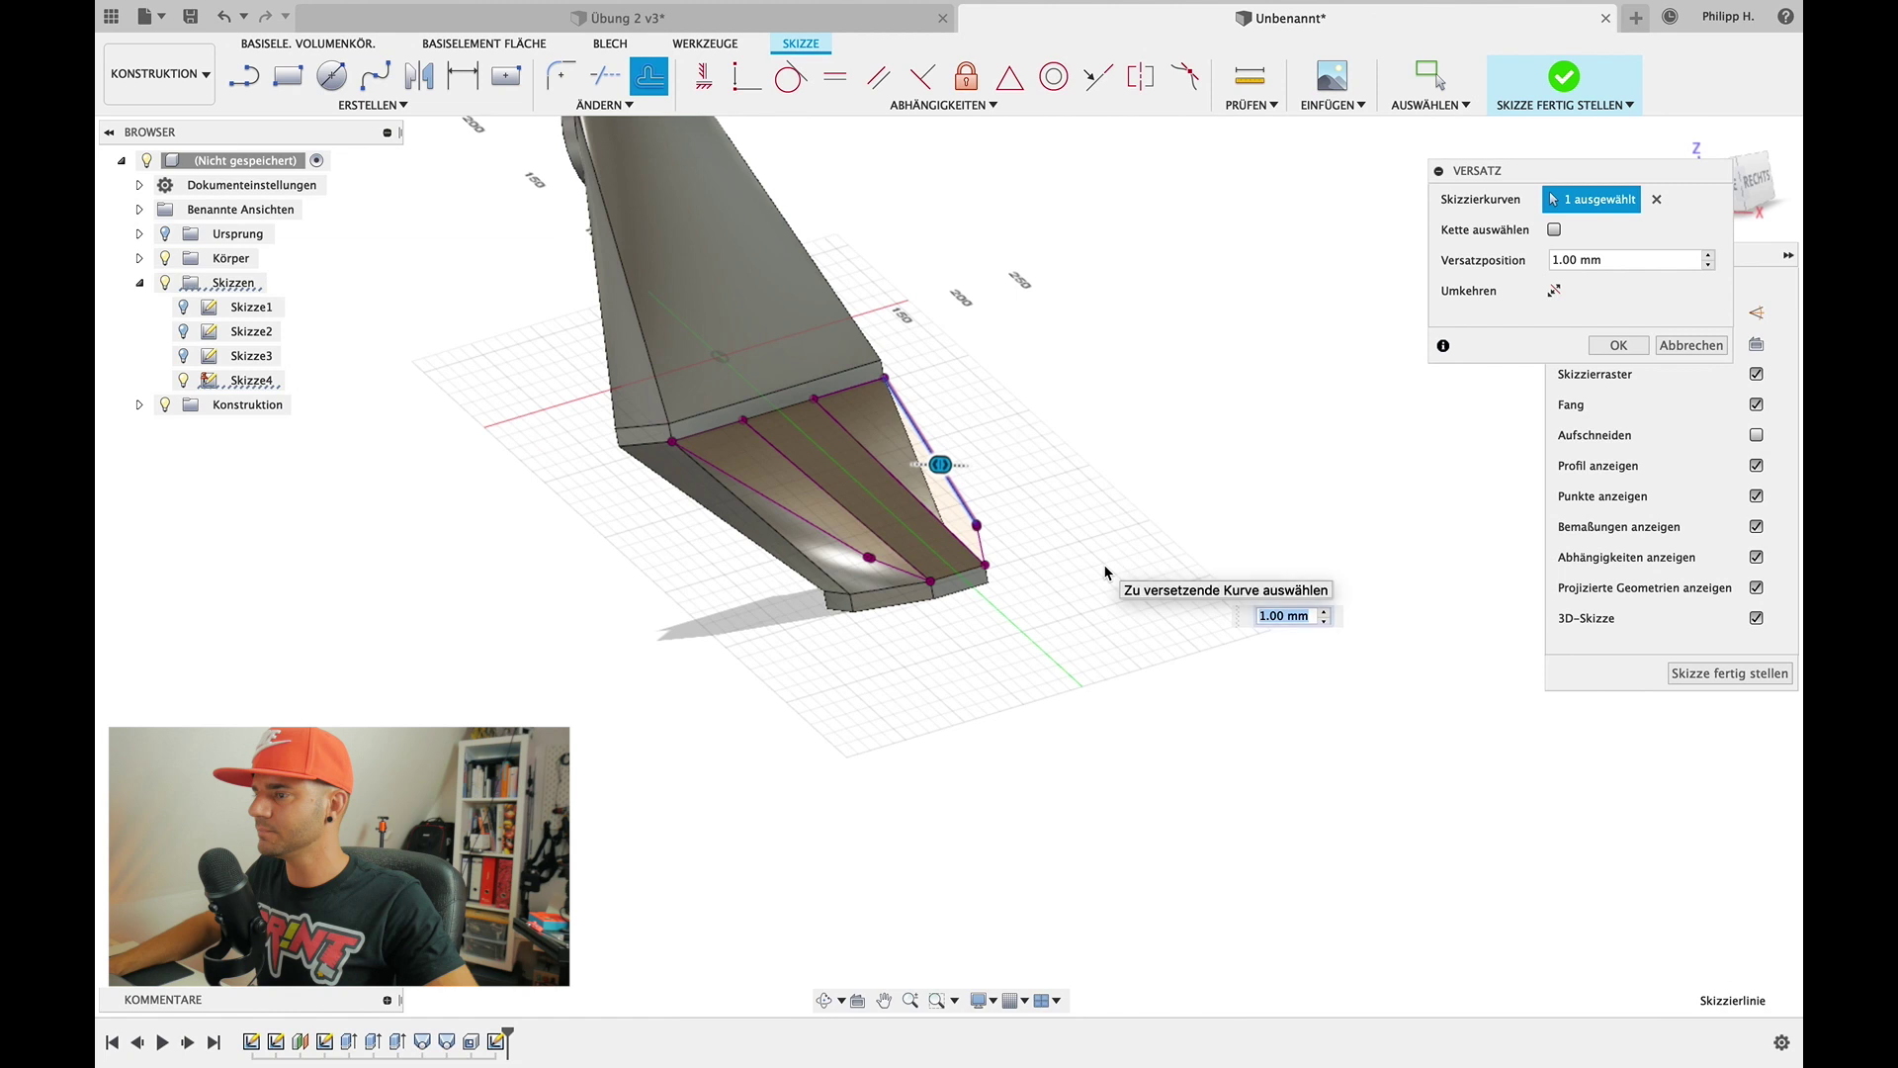
scroll(1106, 571, "up", 1)
scroll(1105, 571, "up", 2)
scroll(1104, 565, "up", 2)
scroll(1107, 565, "down", 1)
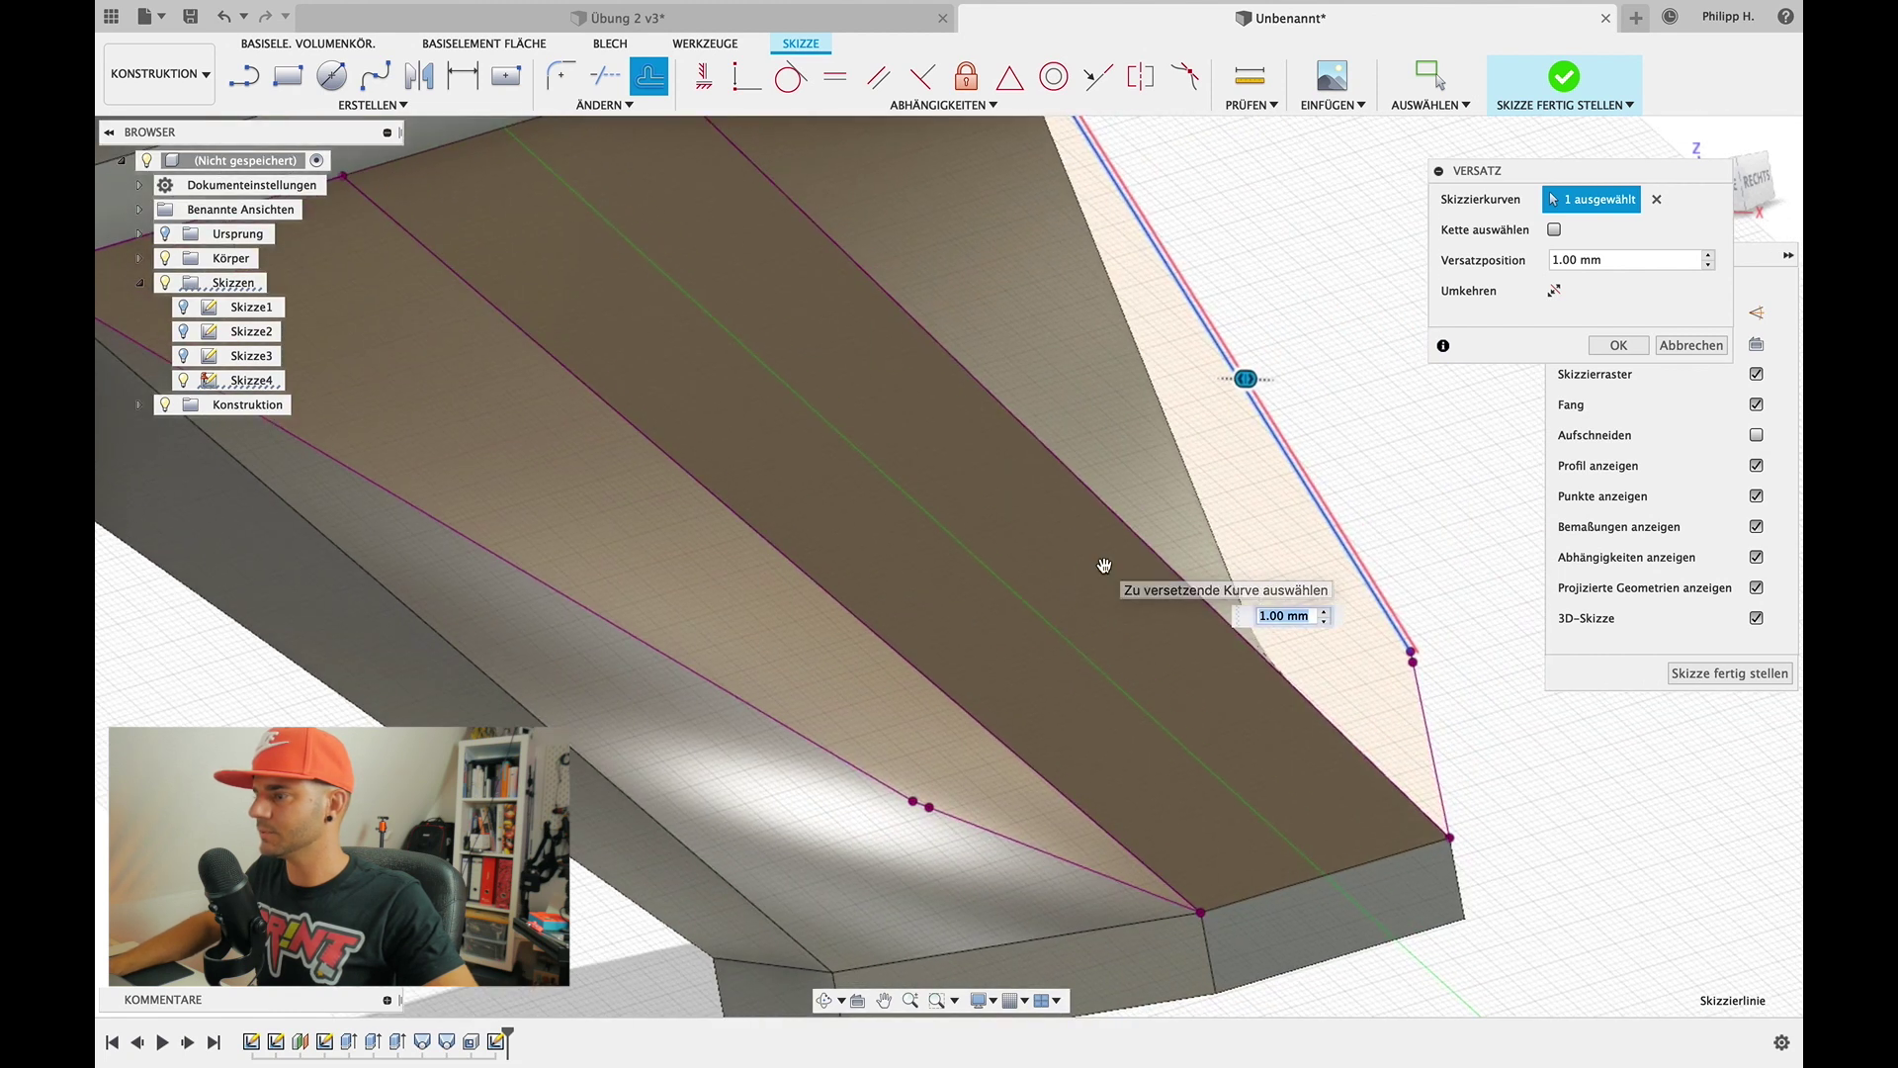
scroll(1160, 597, "up", 1)
scroll(1187, 652, "down", 1)
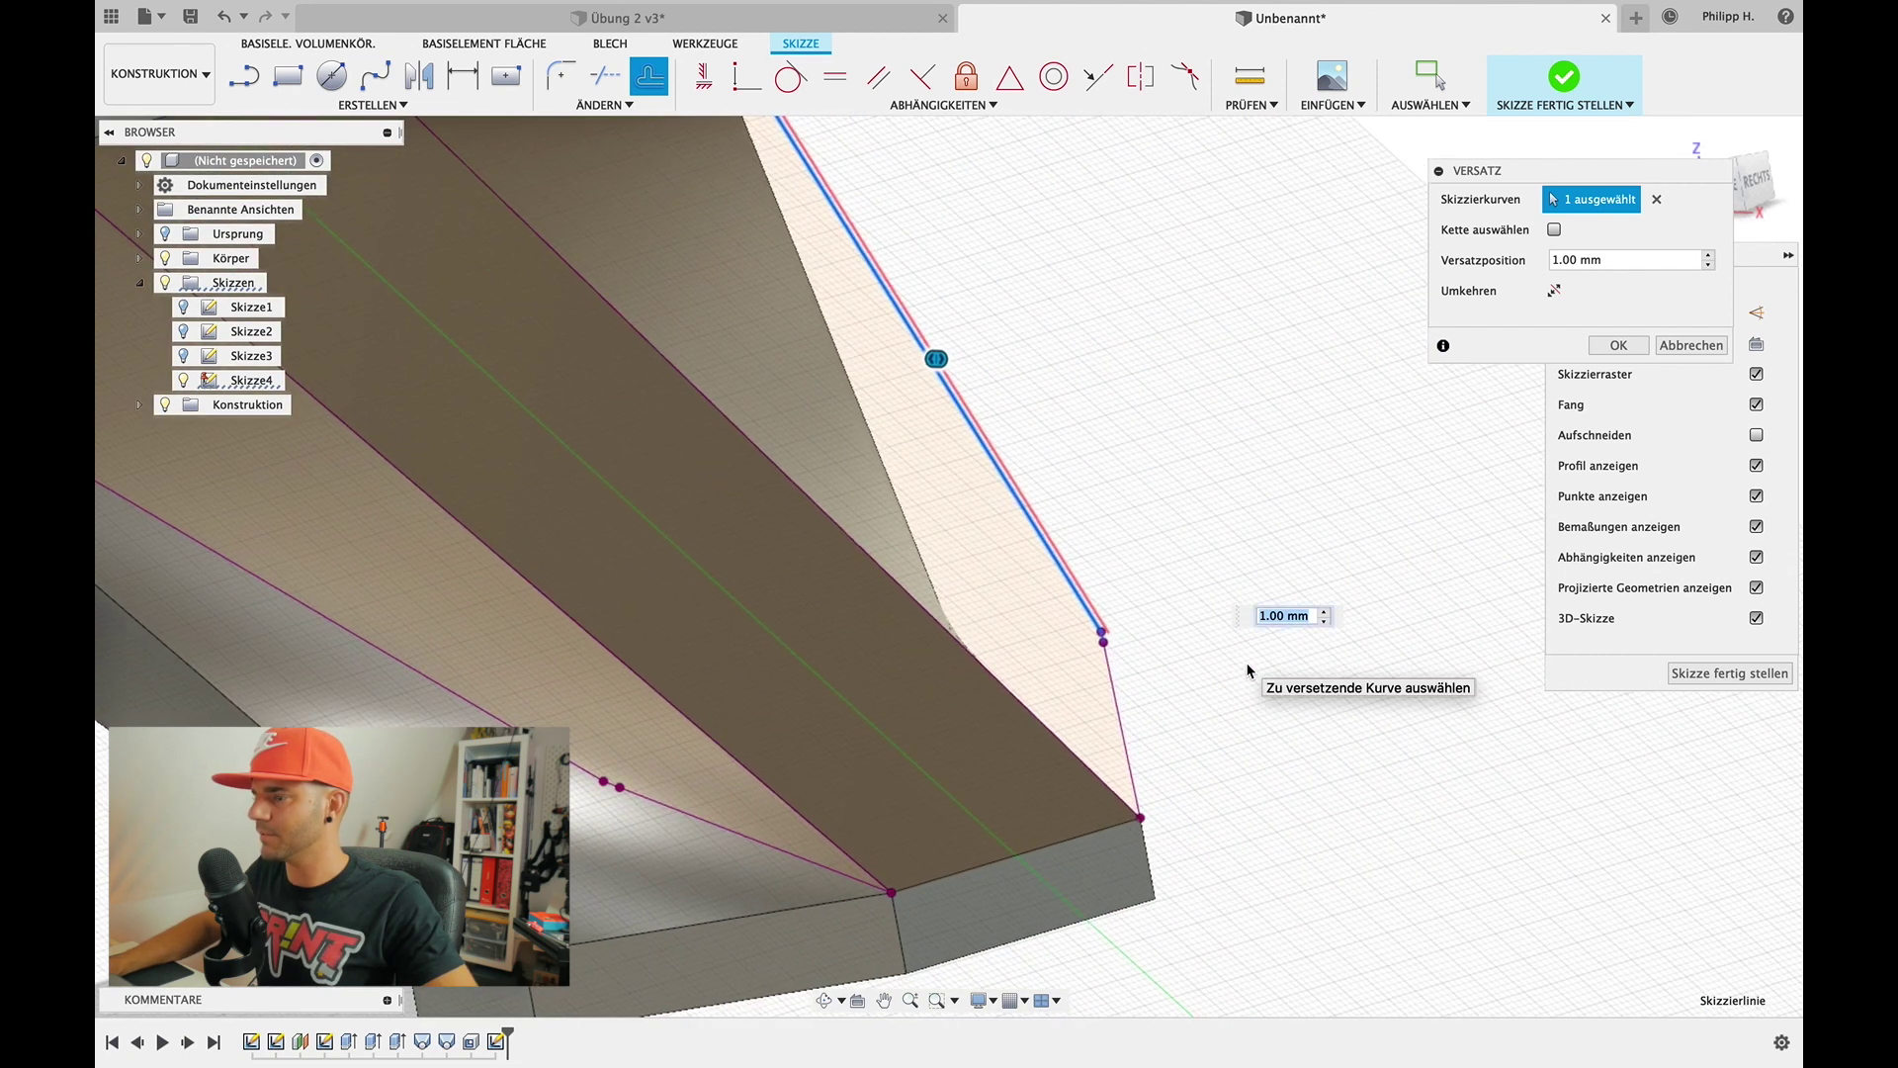
scroll(1112, 633, "up", 2)
scroll(1275, 712, "up", 1)
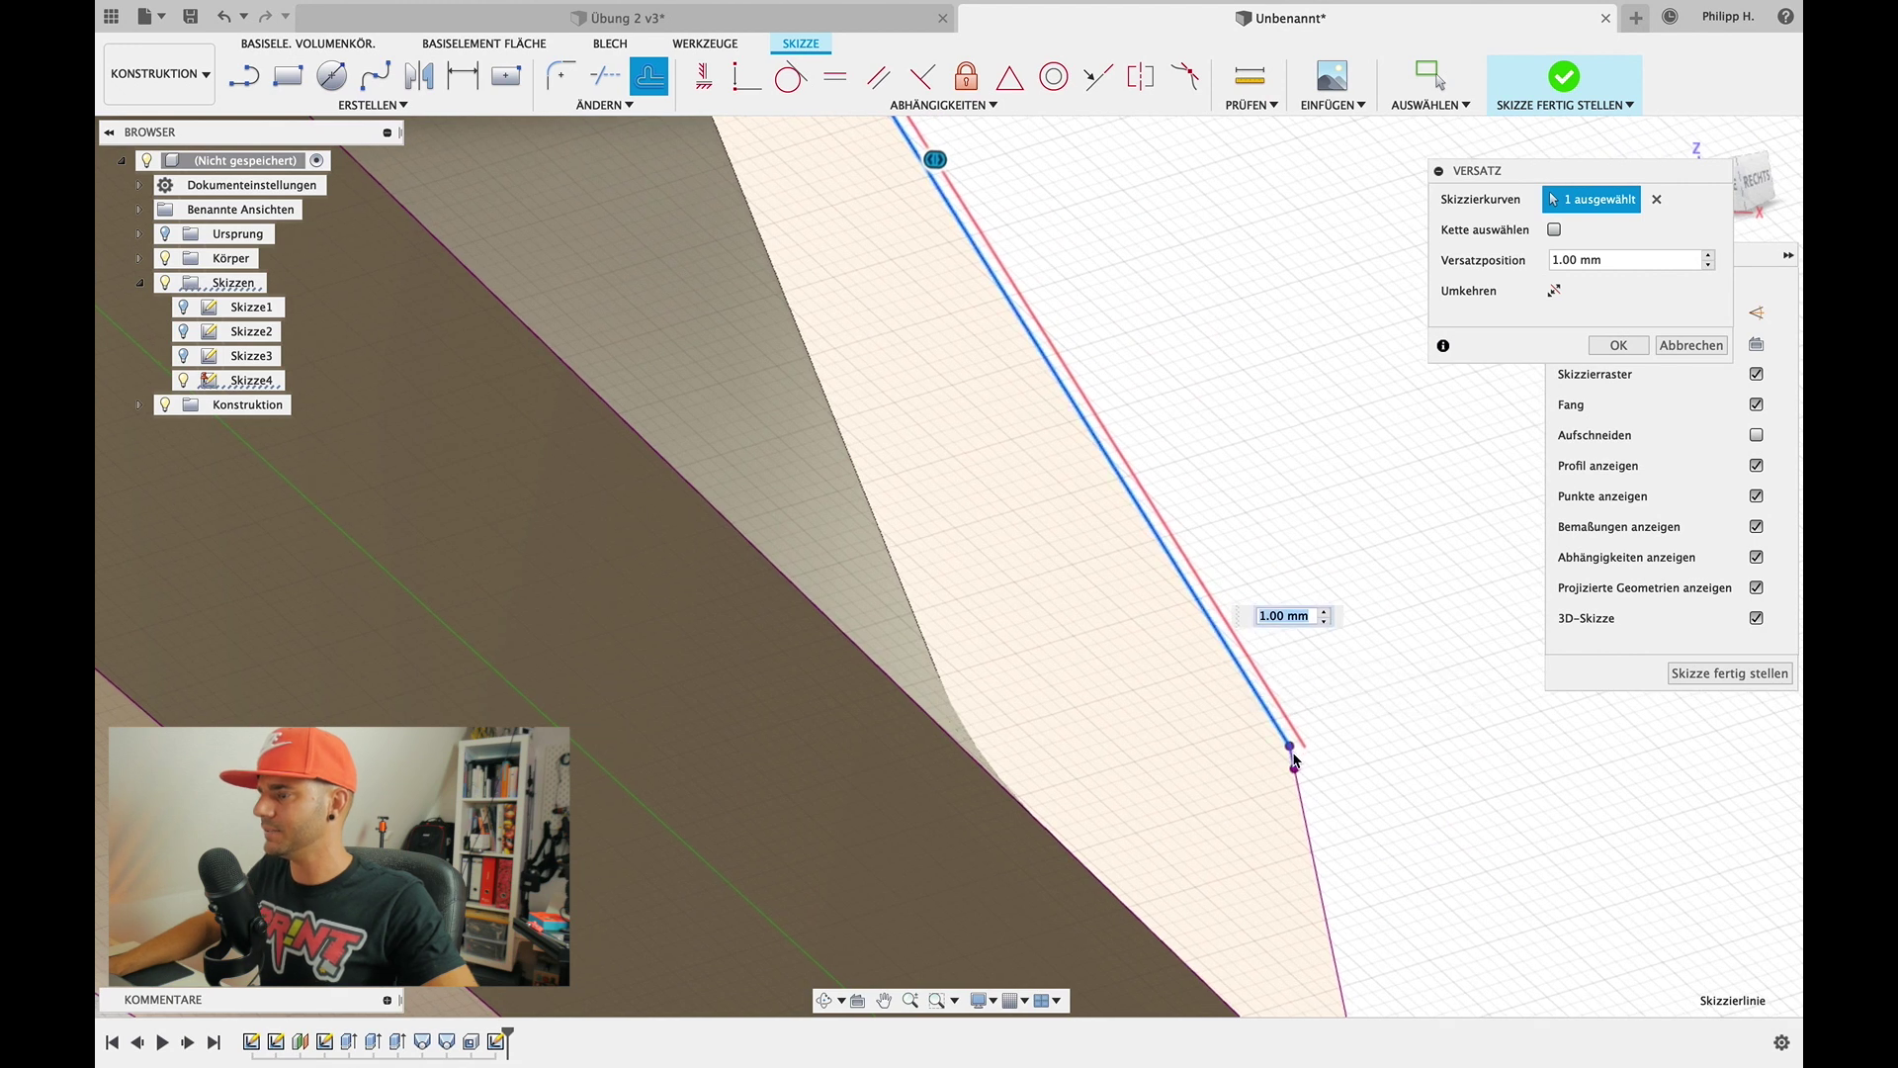
Add the lower, left diagonal and top projected edges, making ten offset curves
left_click(1303, 802)
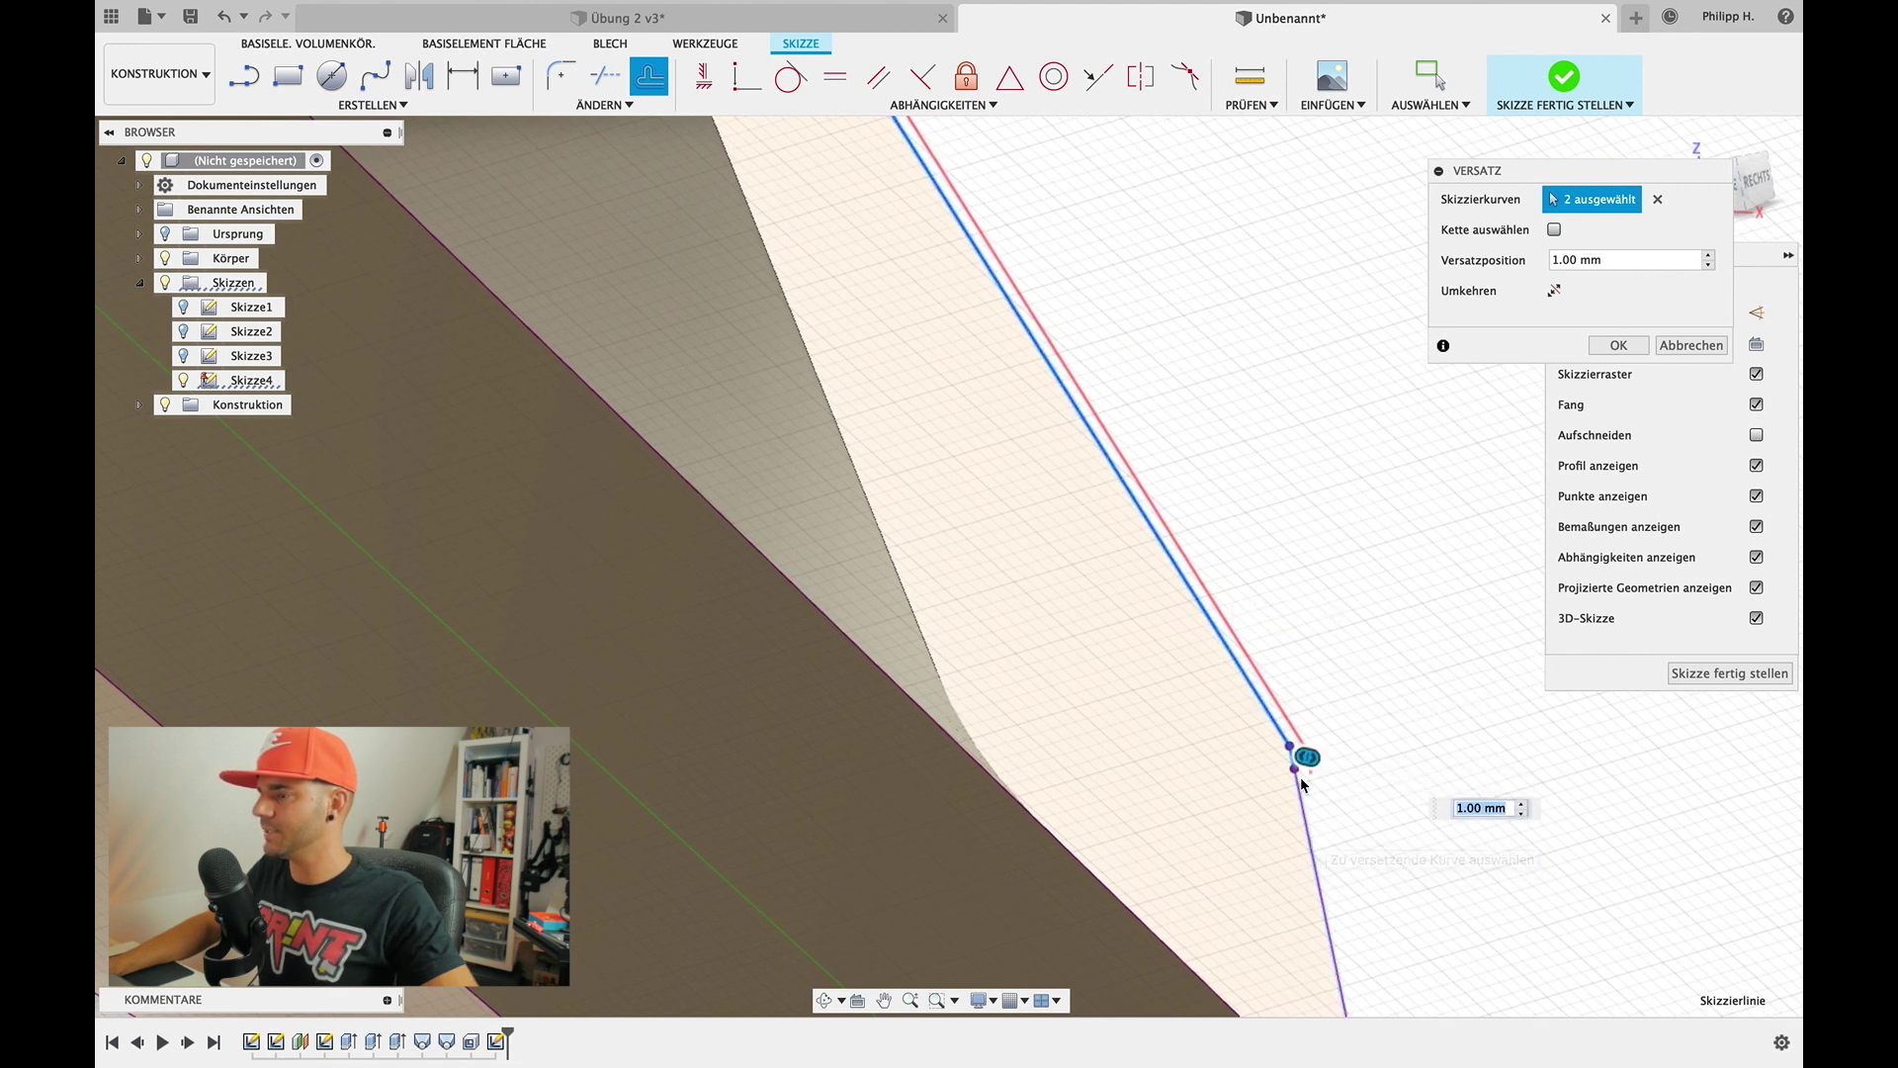
left_click(1313, 842)
scroll(1236, 419, "down", 3)
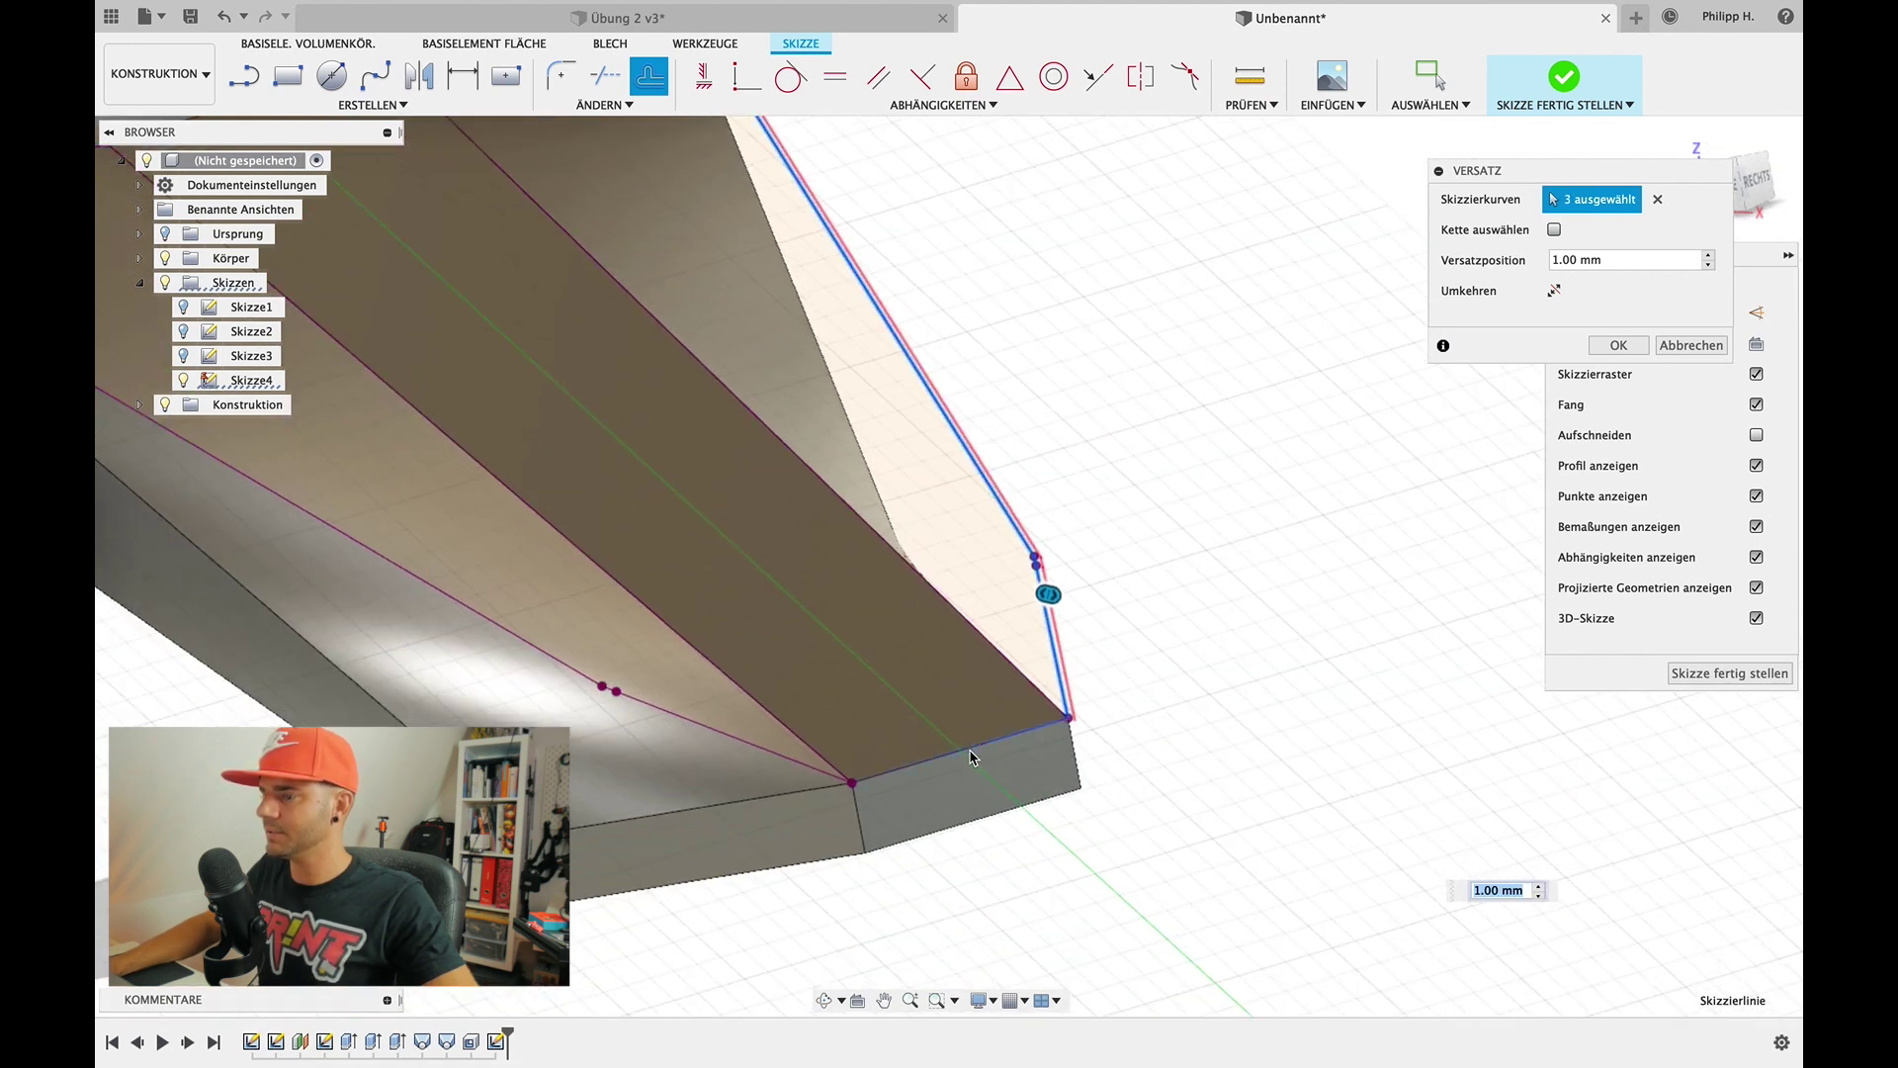
left_click(971, 752)
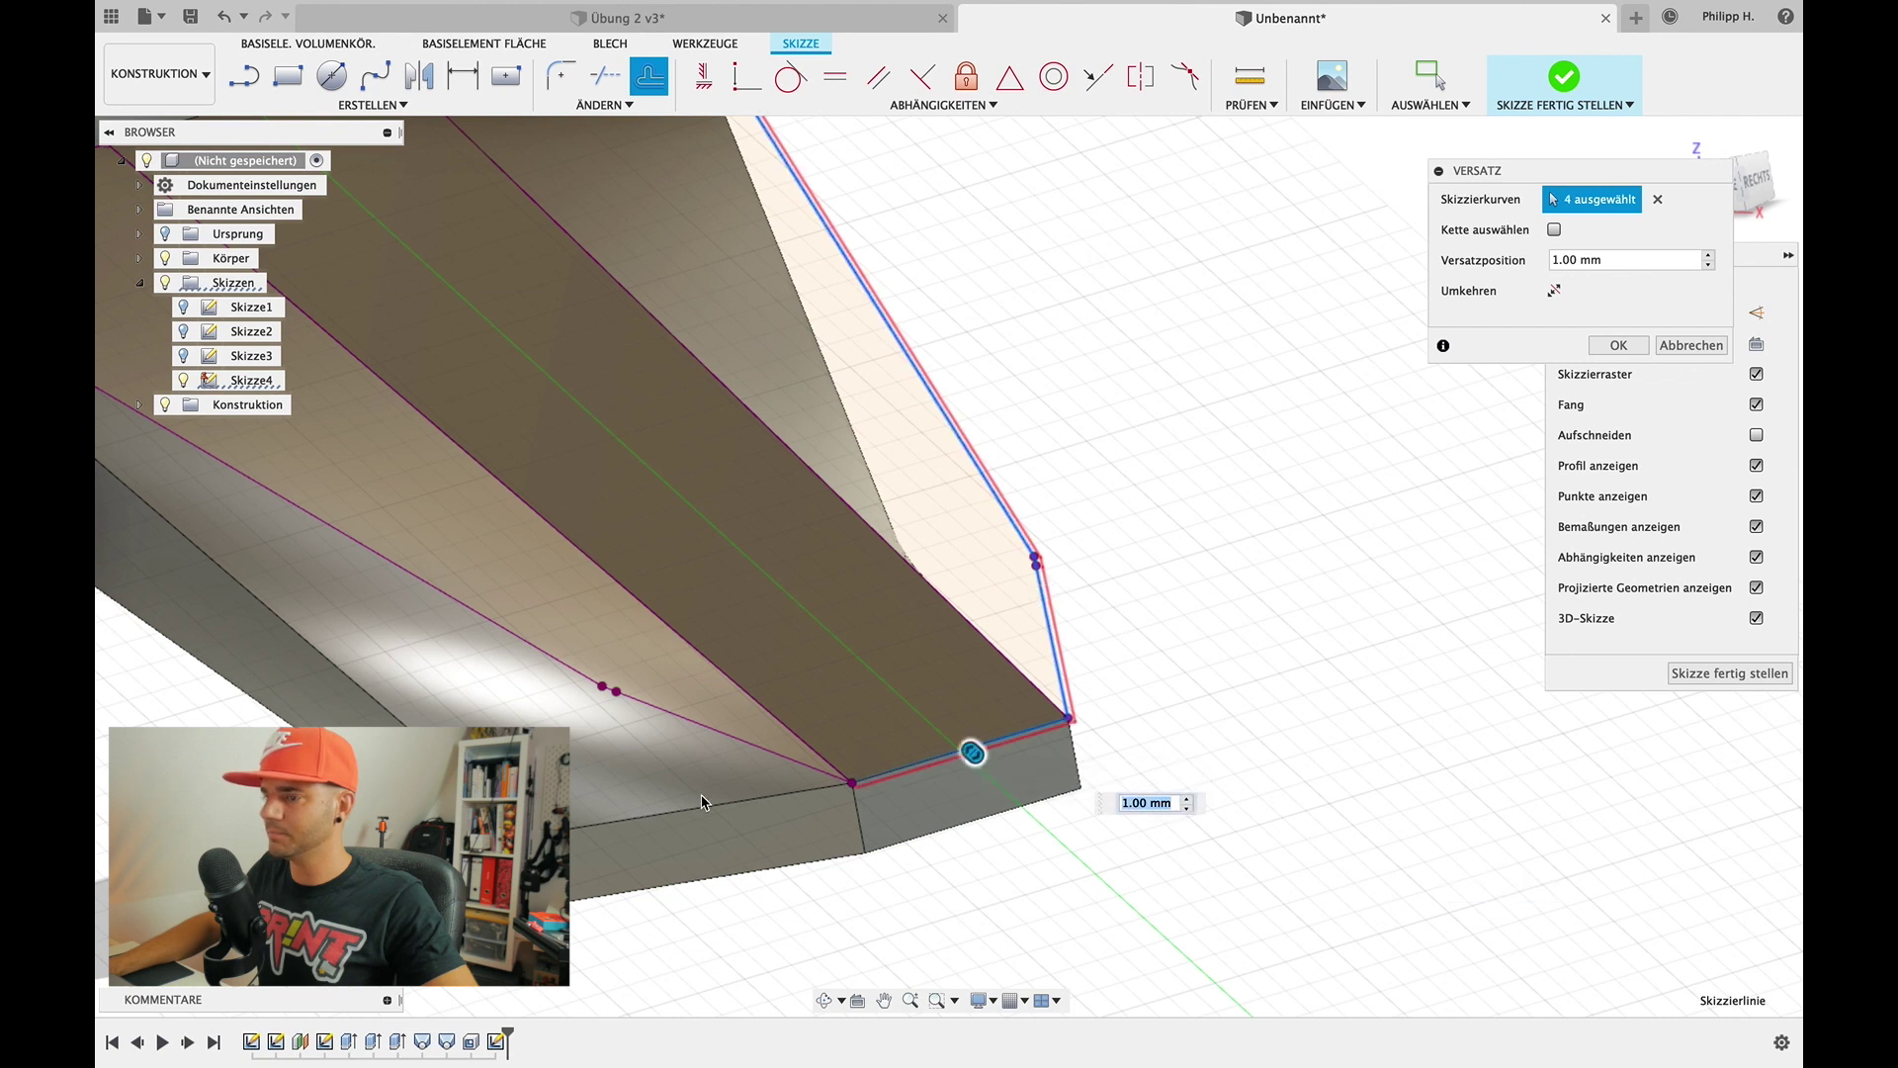
middle_click_drag(702, 802, 708, 776, "shift")
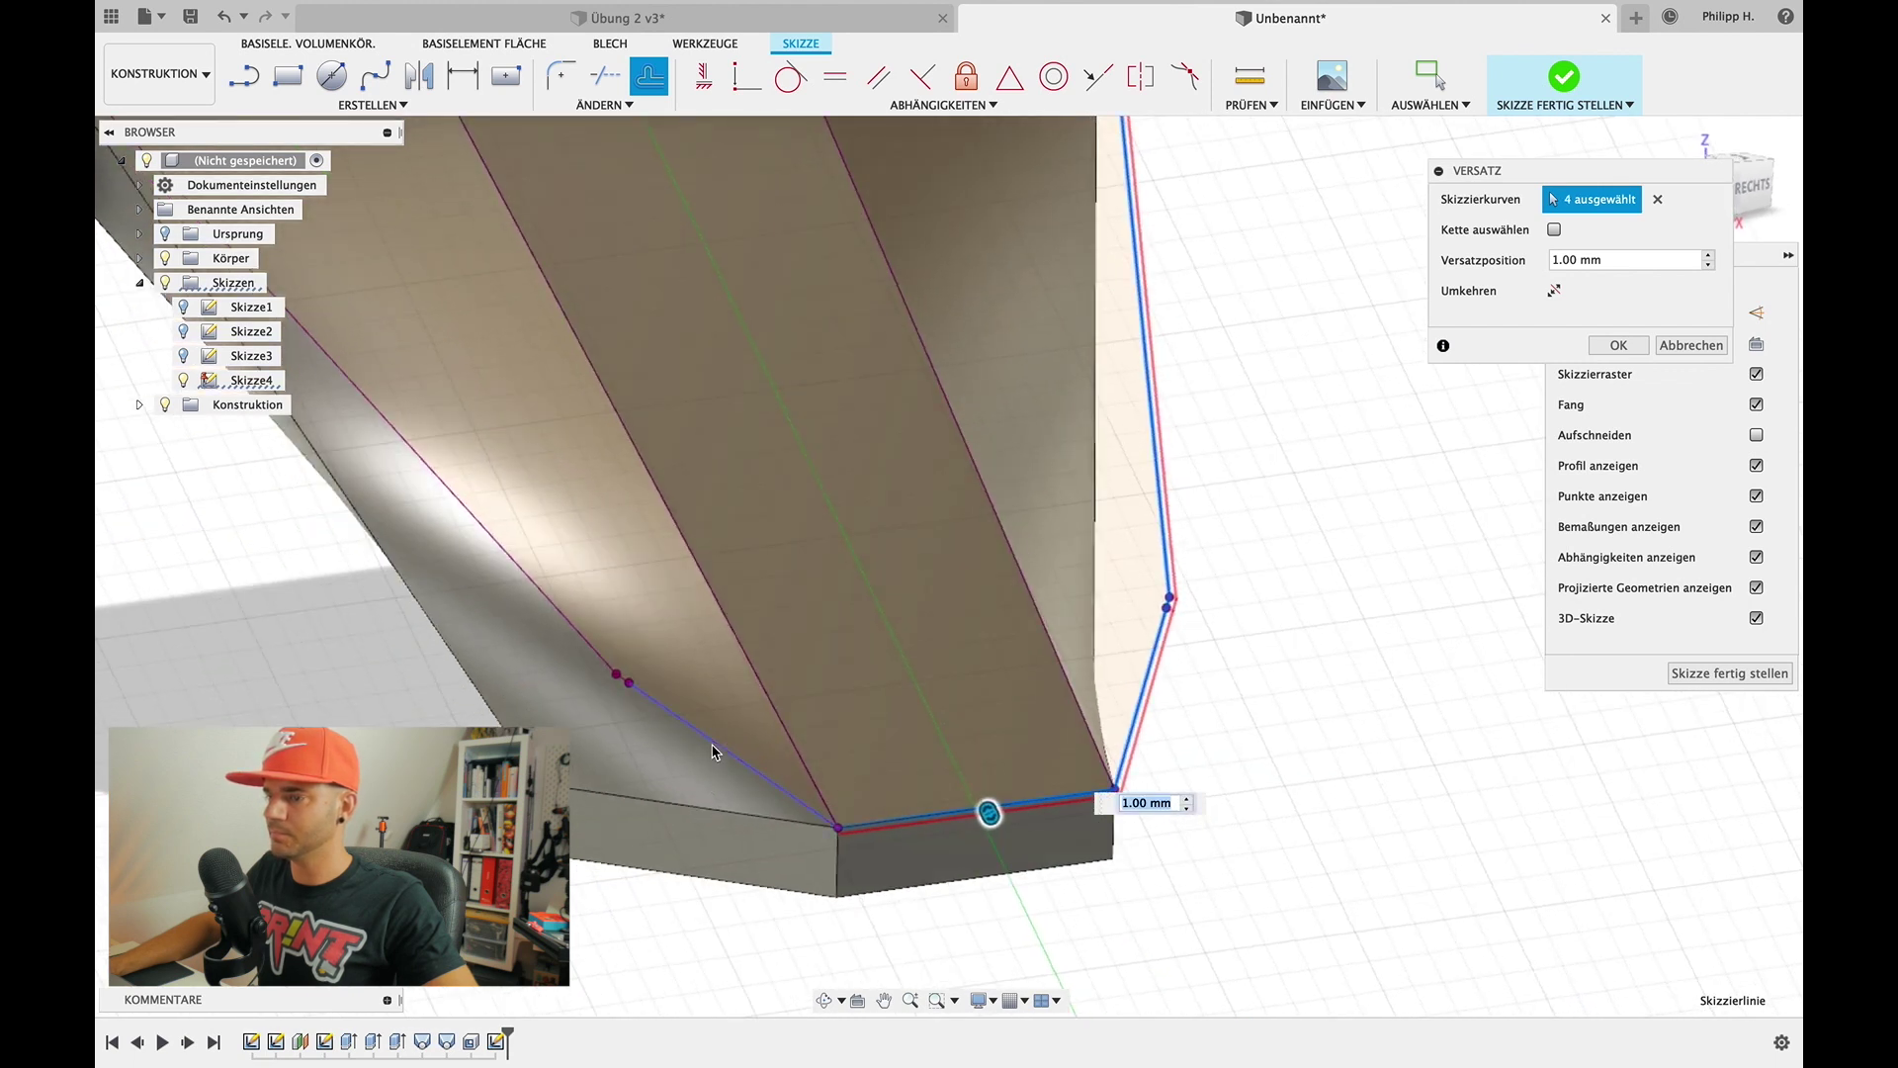
left_click(640, 703)
left_click(590, 653)
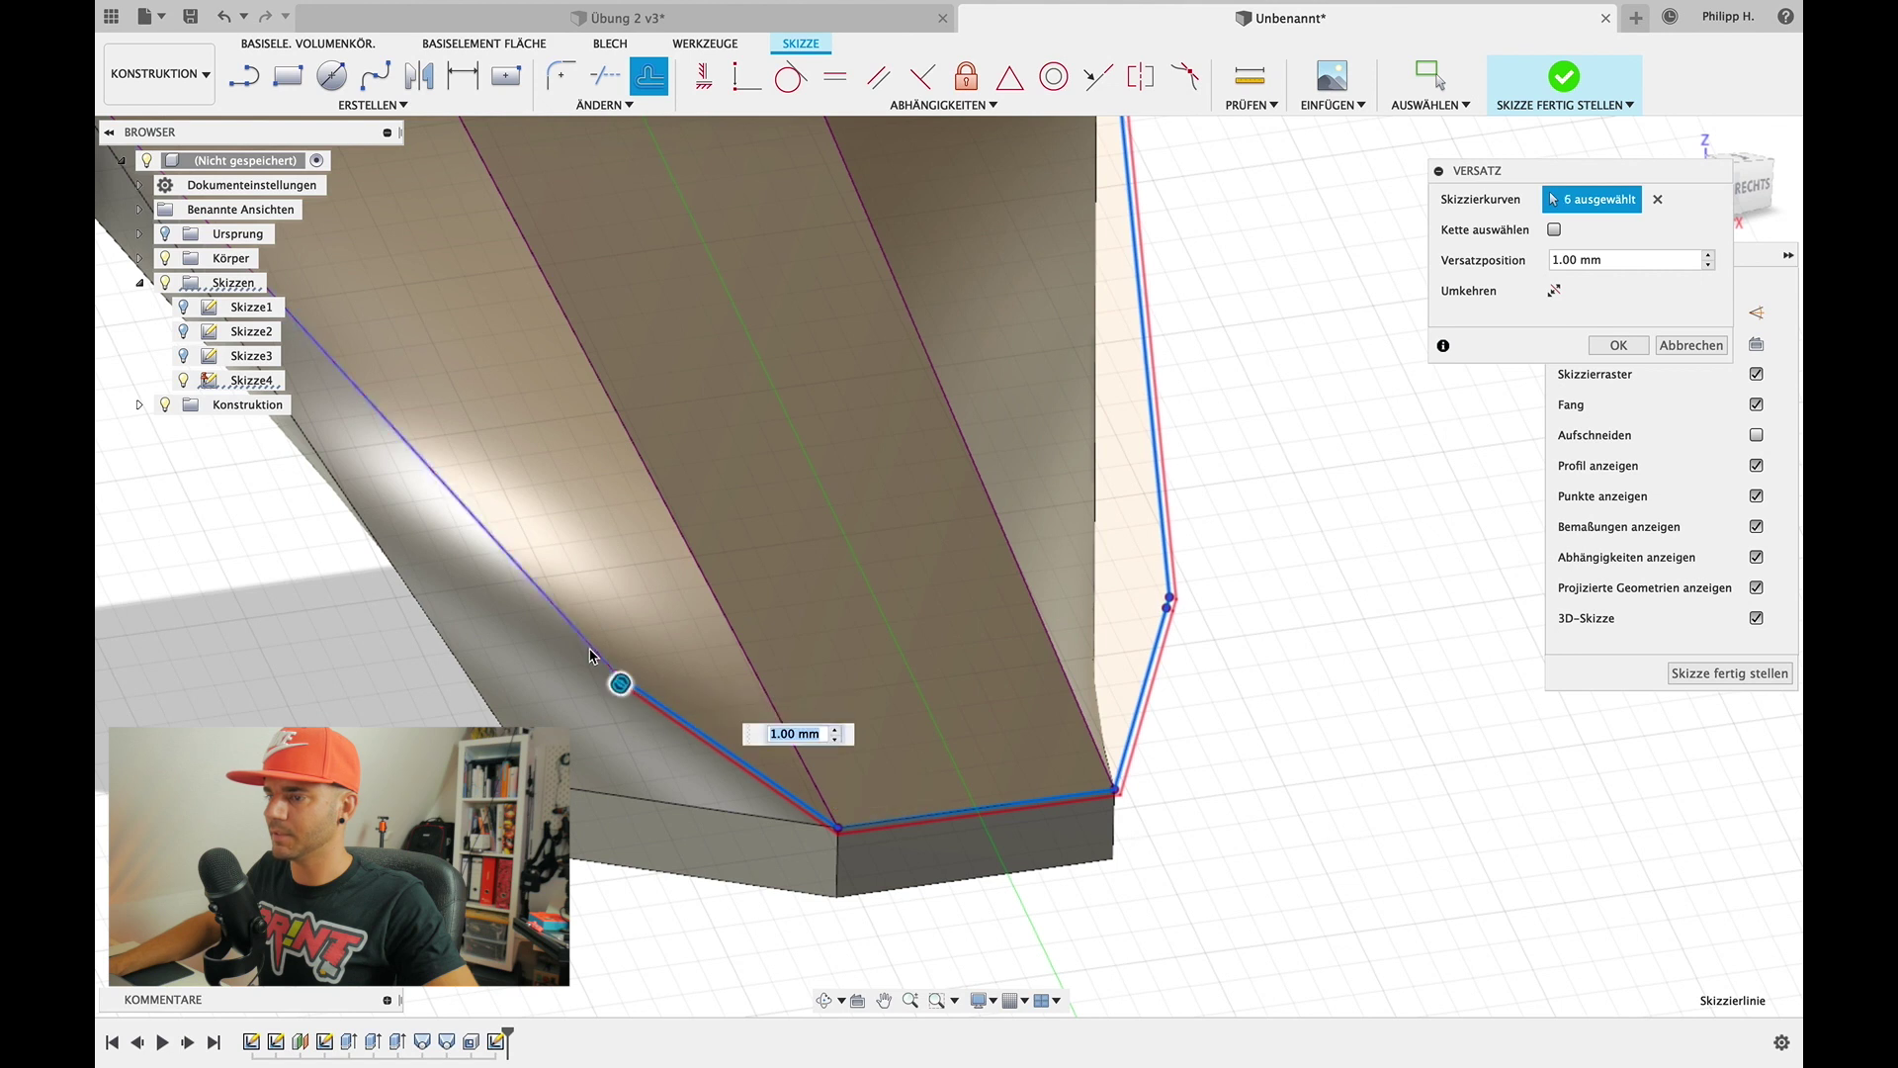
left_click(586, 642)
middle_click_drag(806, 420, 801, 420, "shift")
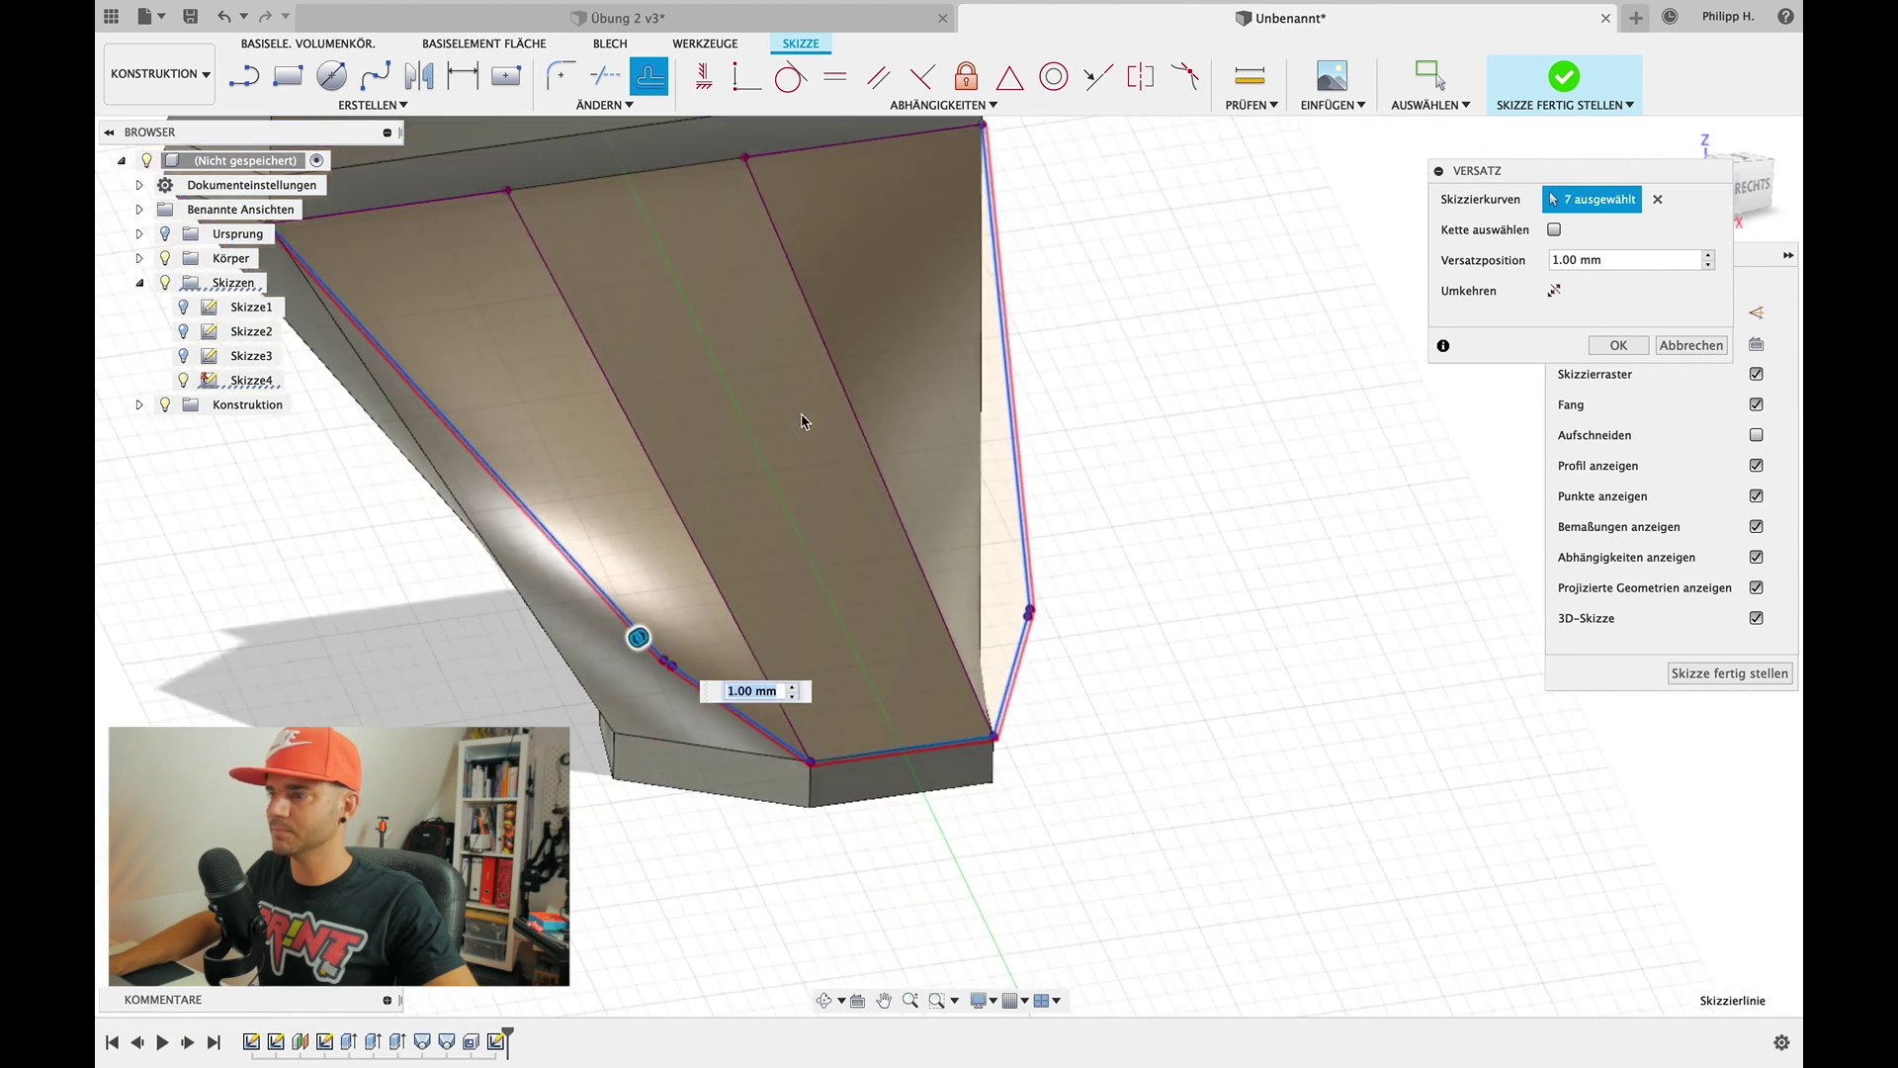
left_click(395, 310)
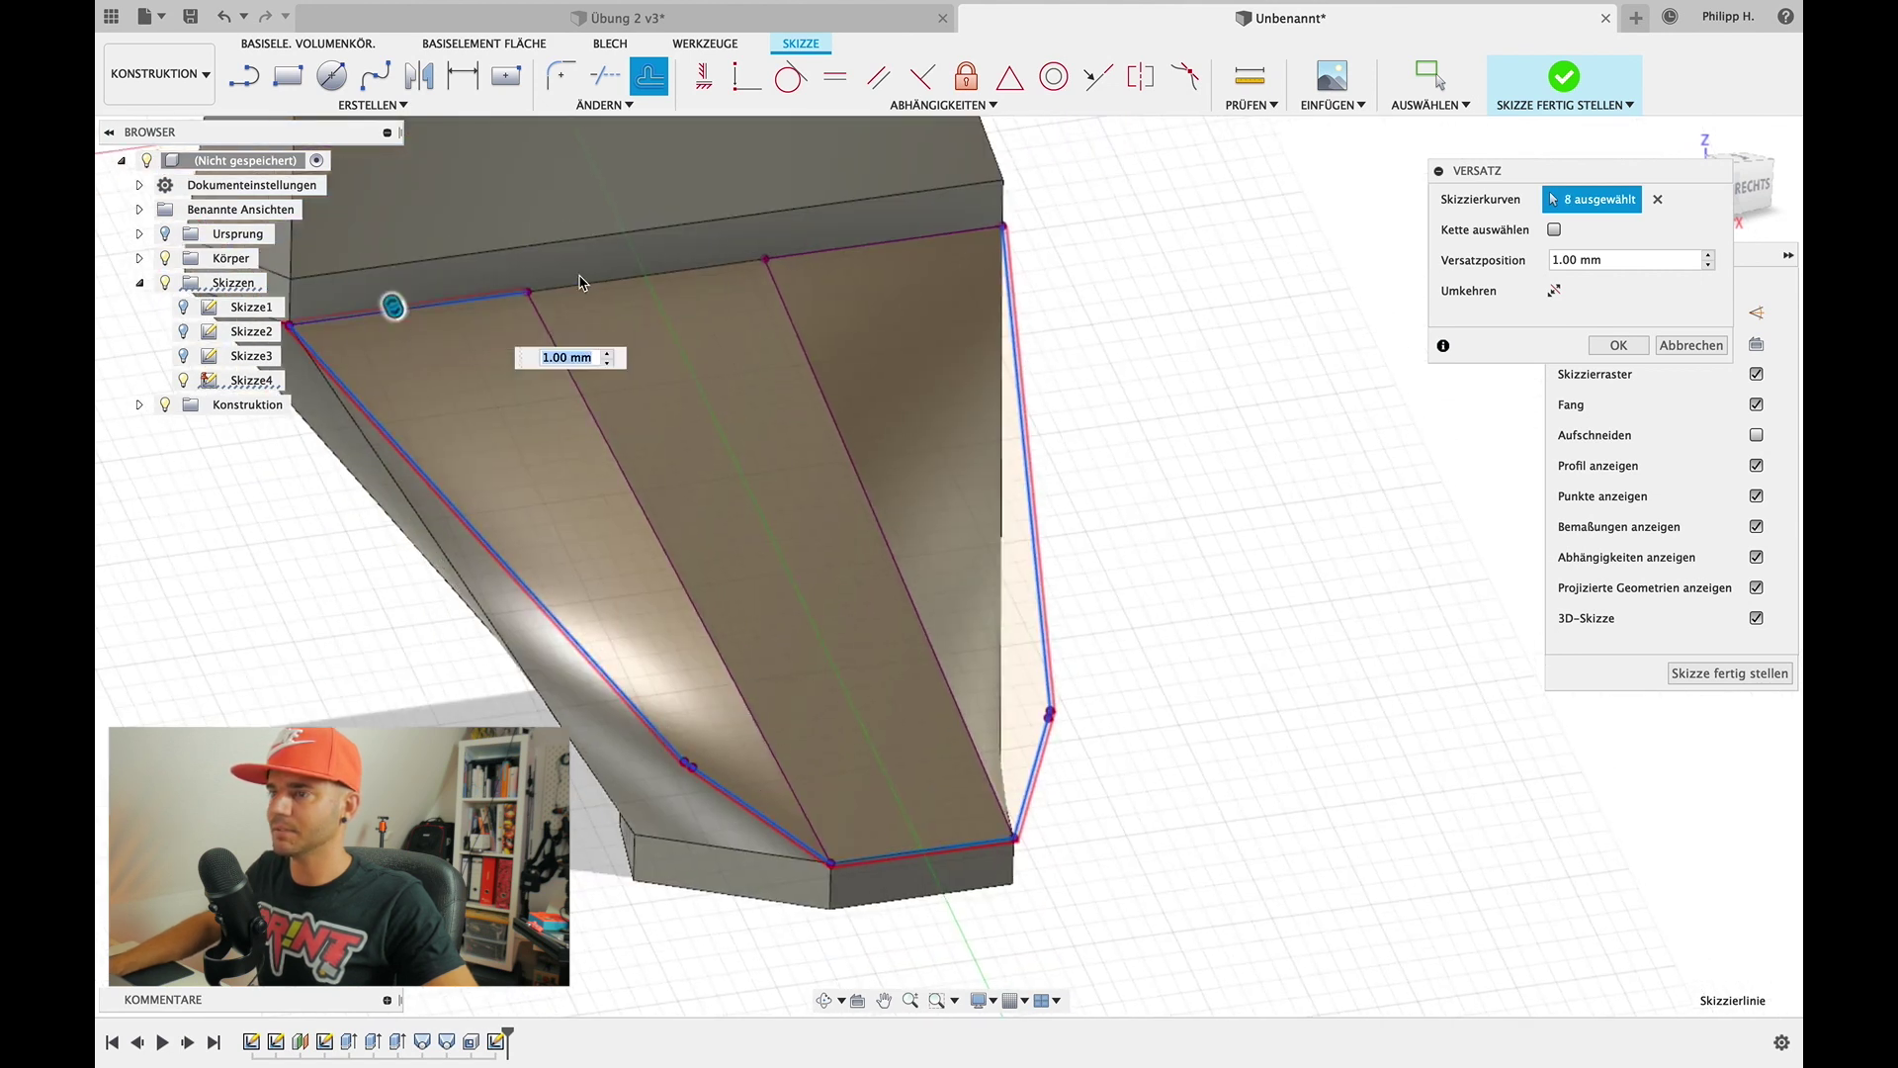
left_click(586, 285)
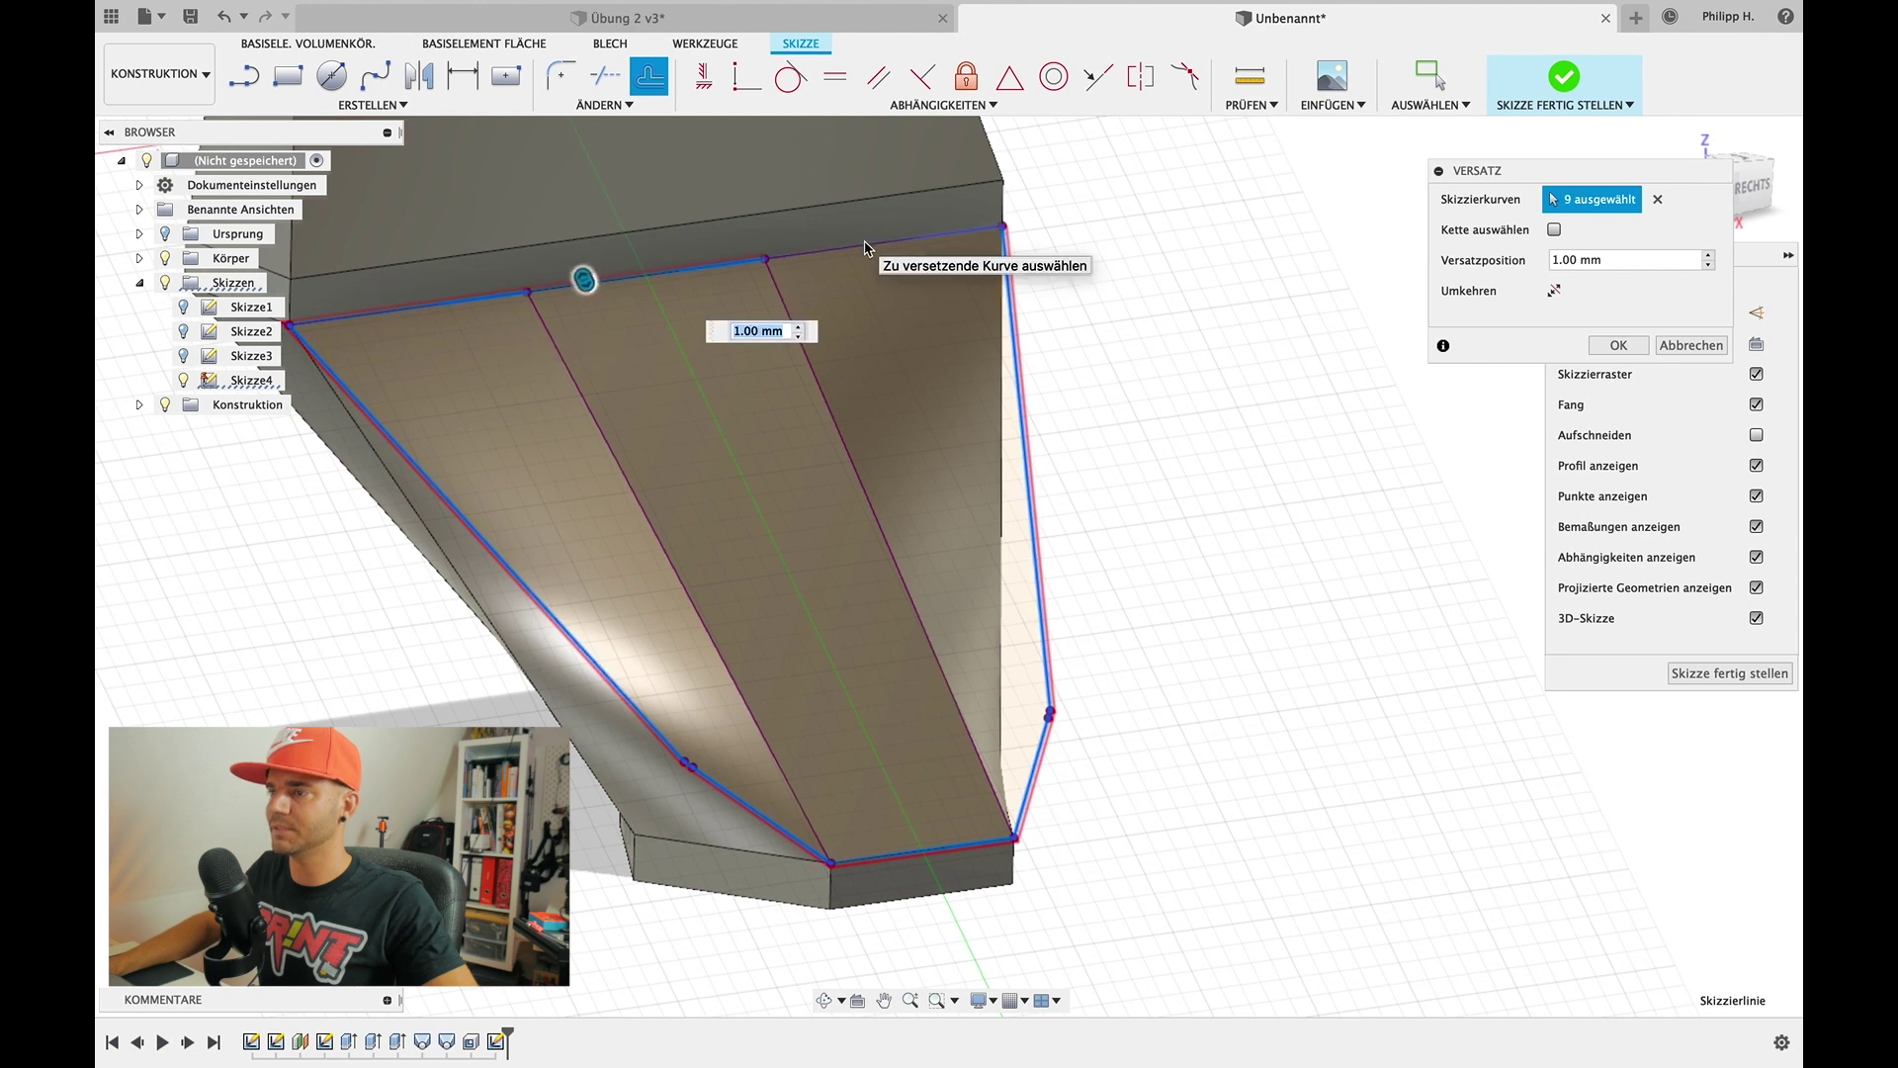
left_click(890, 242)
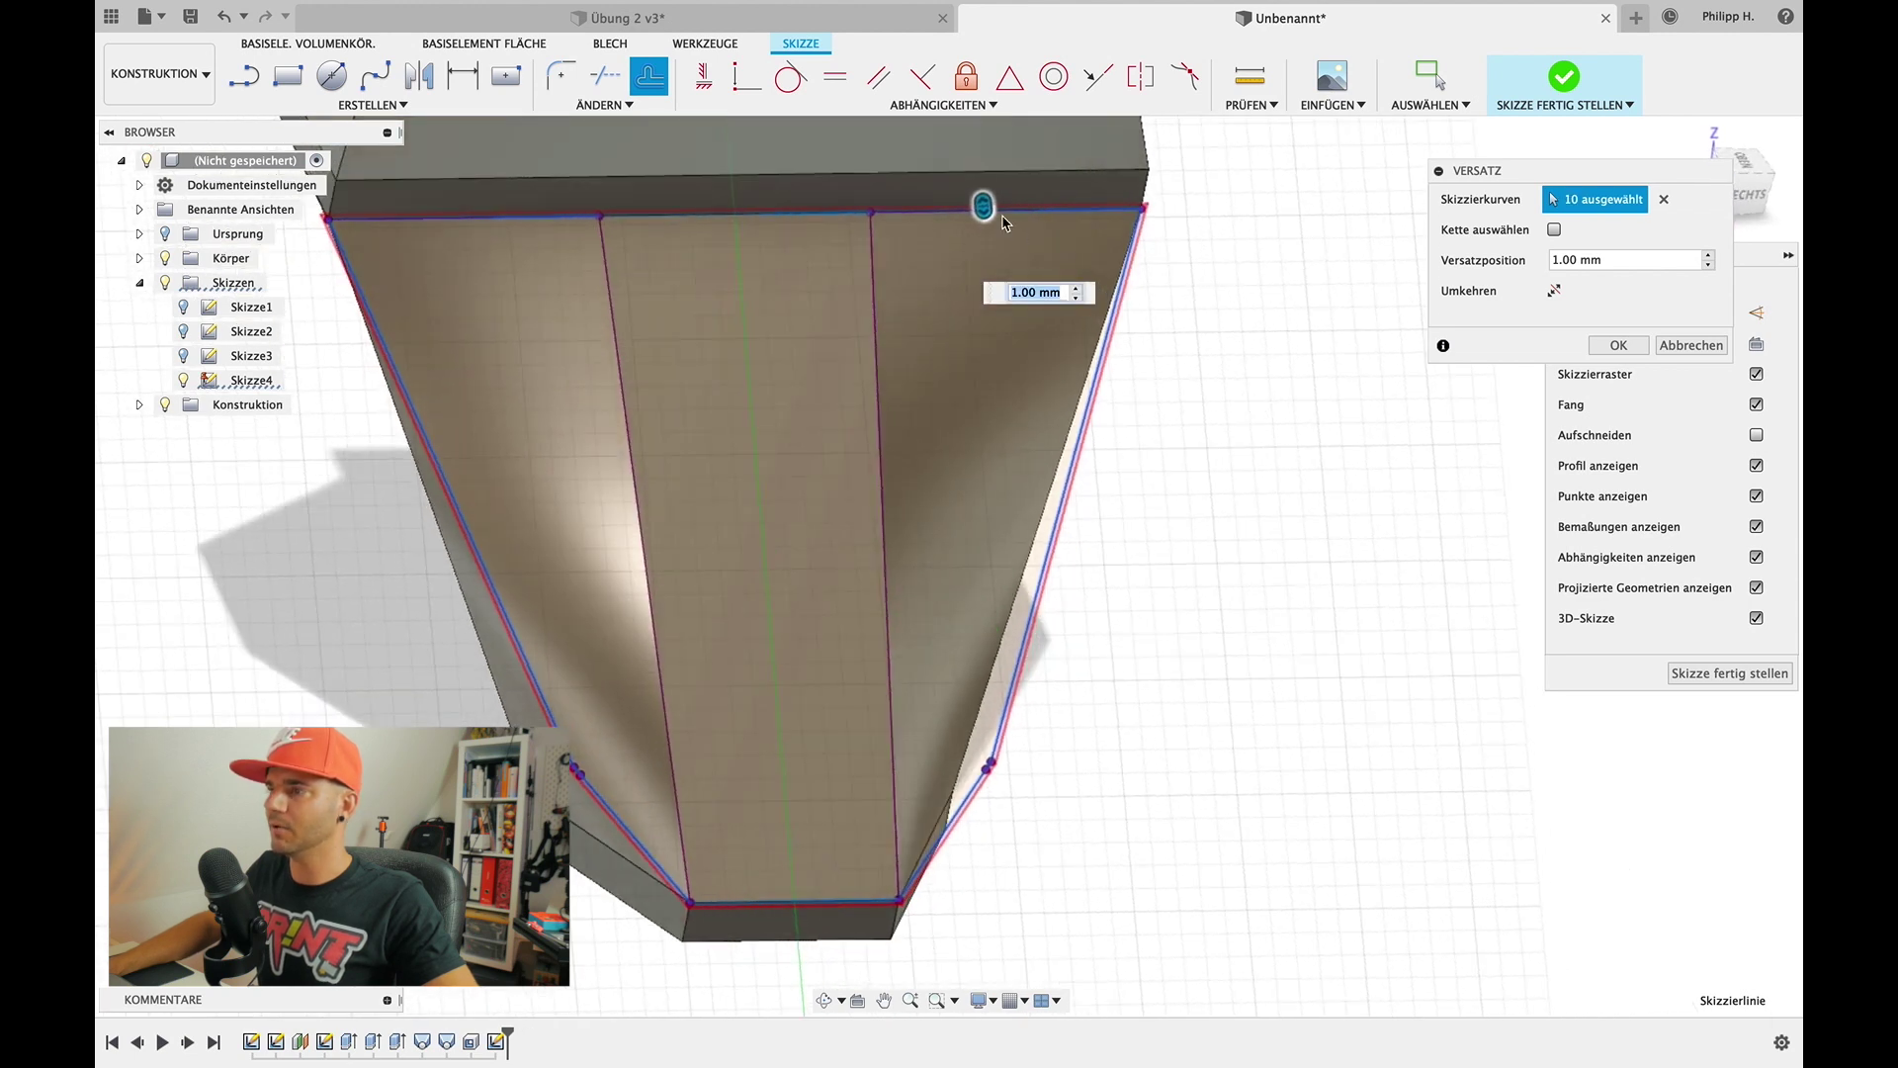
Set the offset position to -8 mm and confirm the inner outline
mouse_move(981, 207)
left_mouse_down()
mouse_move(934, 173)
mouse_move(956, 256)
left_mouse_up()
type("-8")
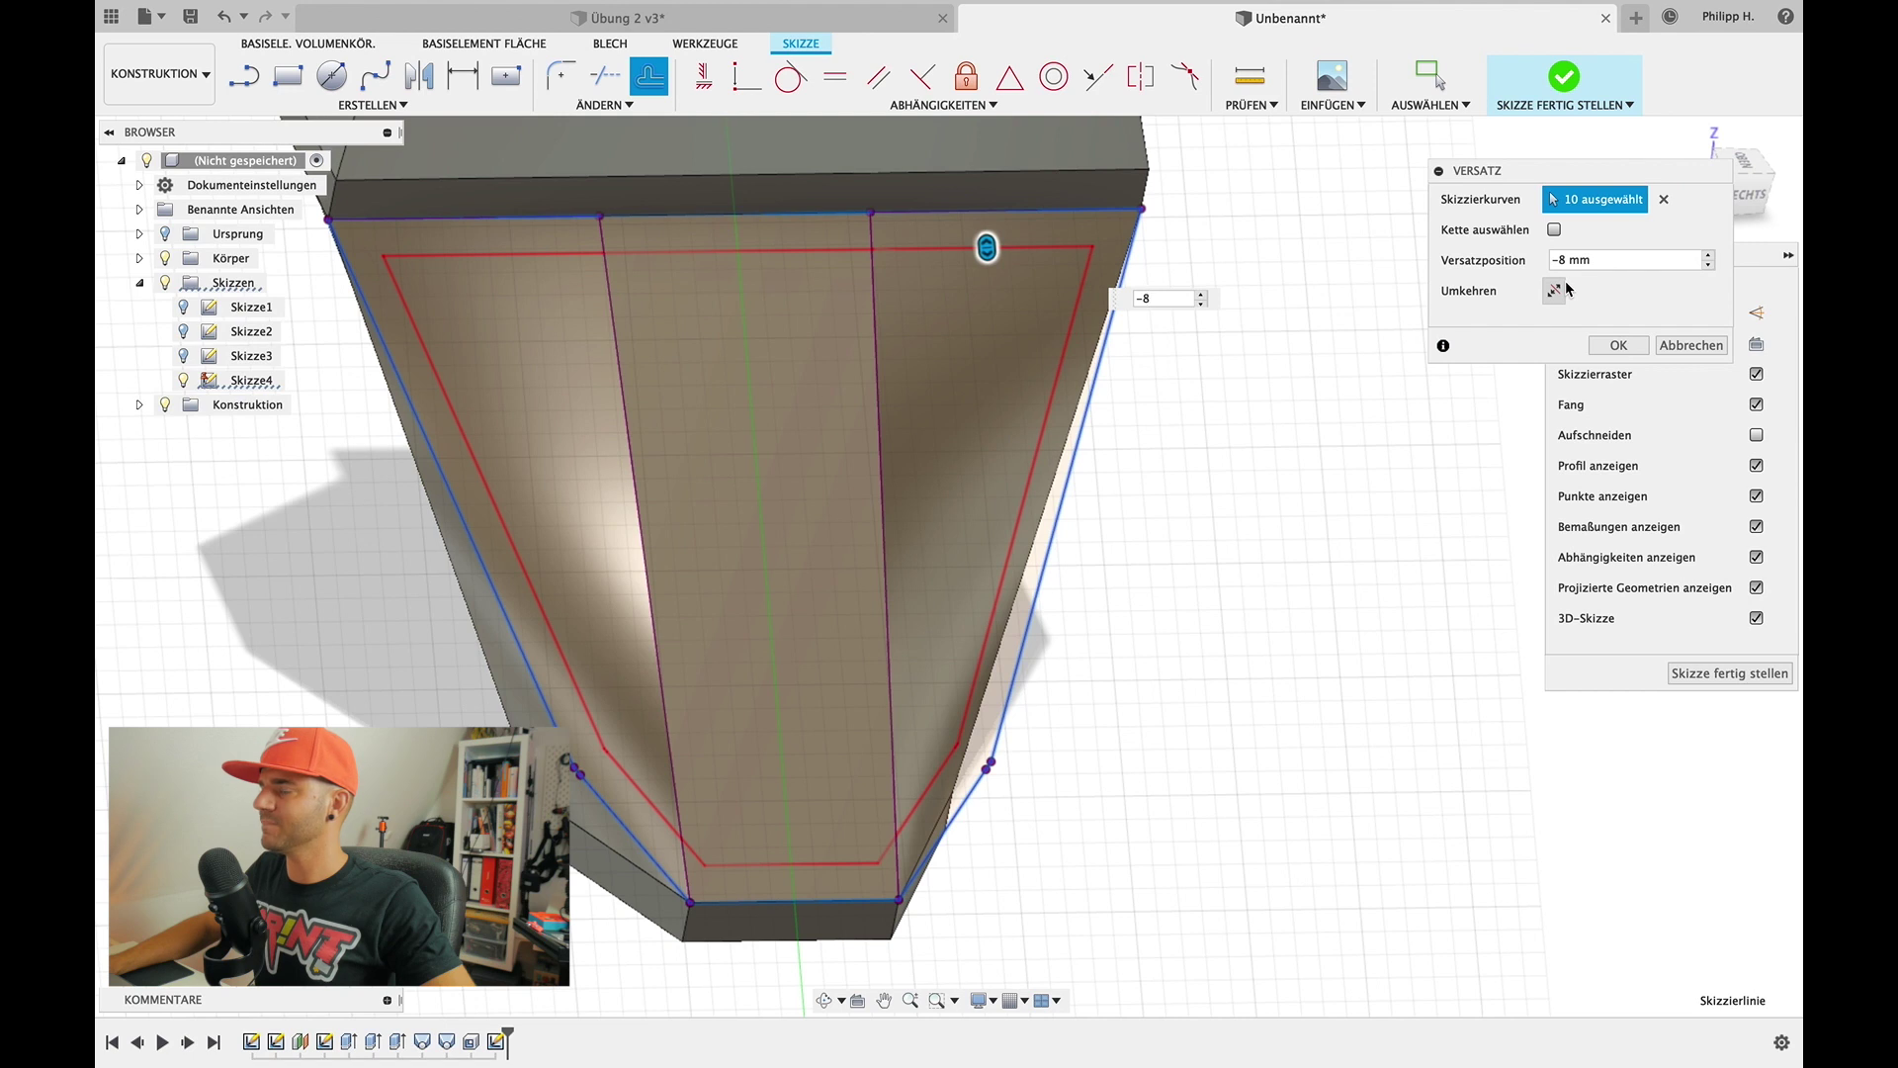
left_click(1618, 345)
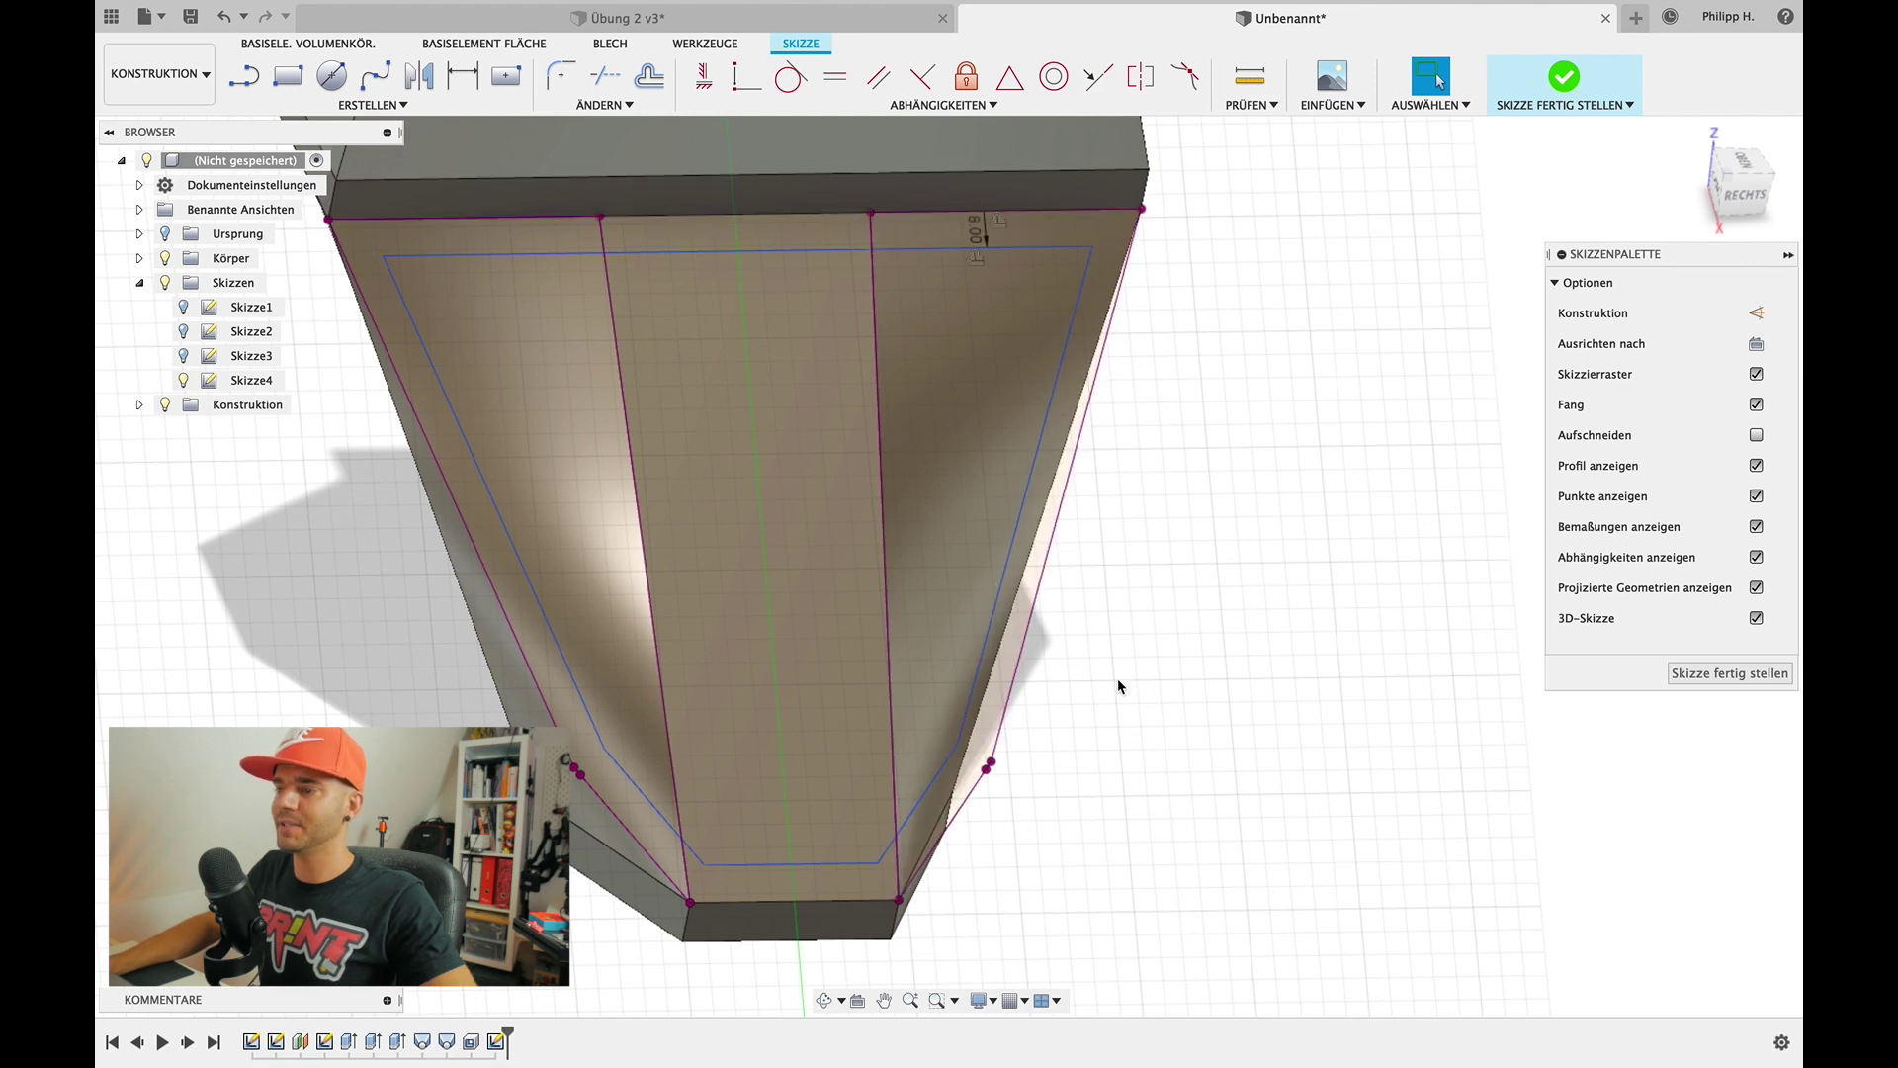
Choose the Polygon außen (circumscribed polygon) tool and zoom to the area below the nozzle
scroll(1214, 524, "down", 3)
scroll(1214, 522, "down", 2)
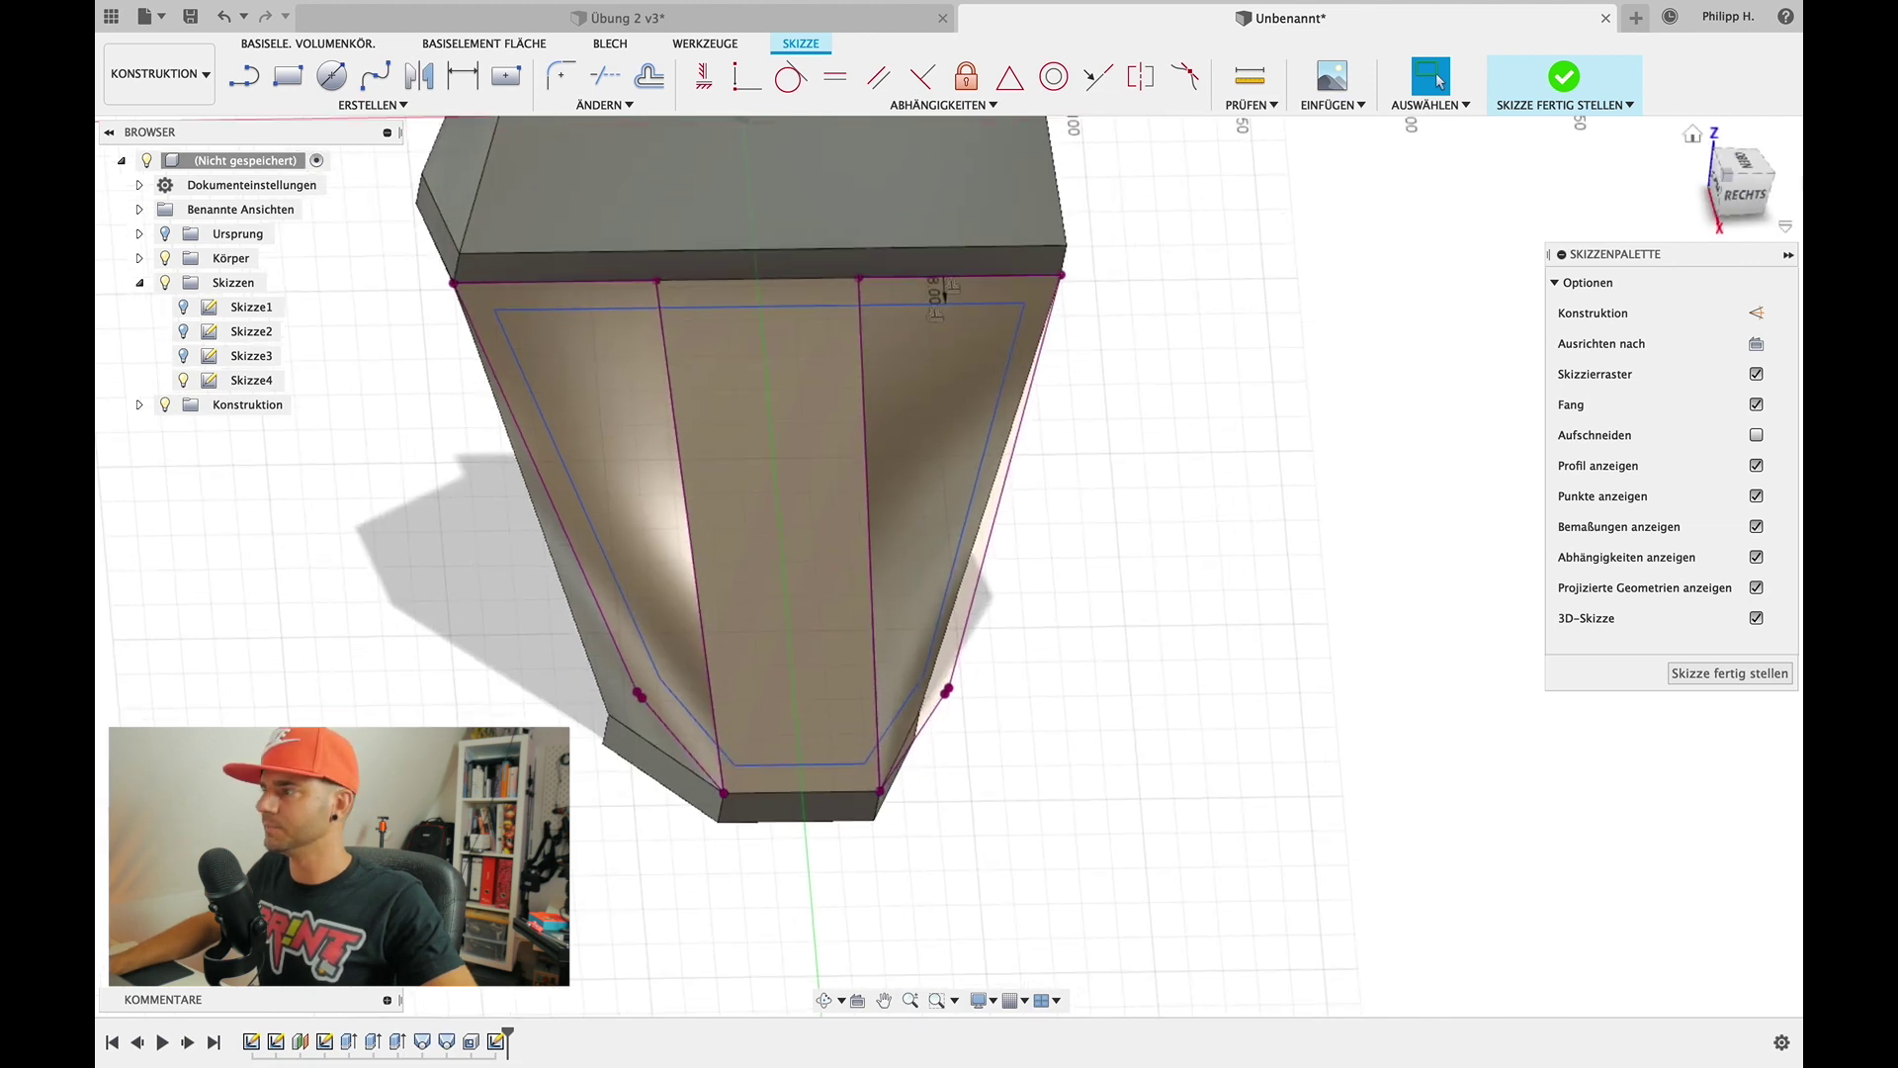
scroll(1213, 522, "down", 3)
scroll(1142, 590, "down", 2)
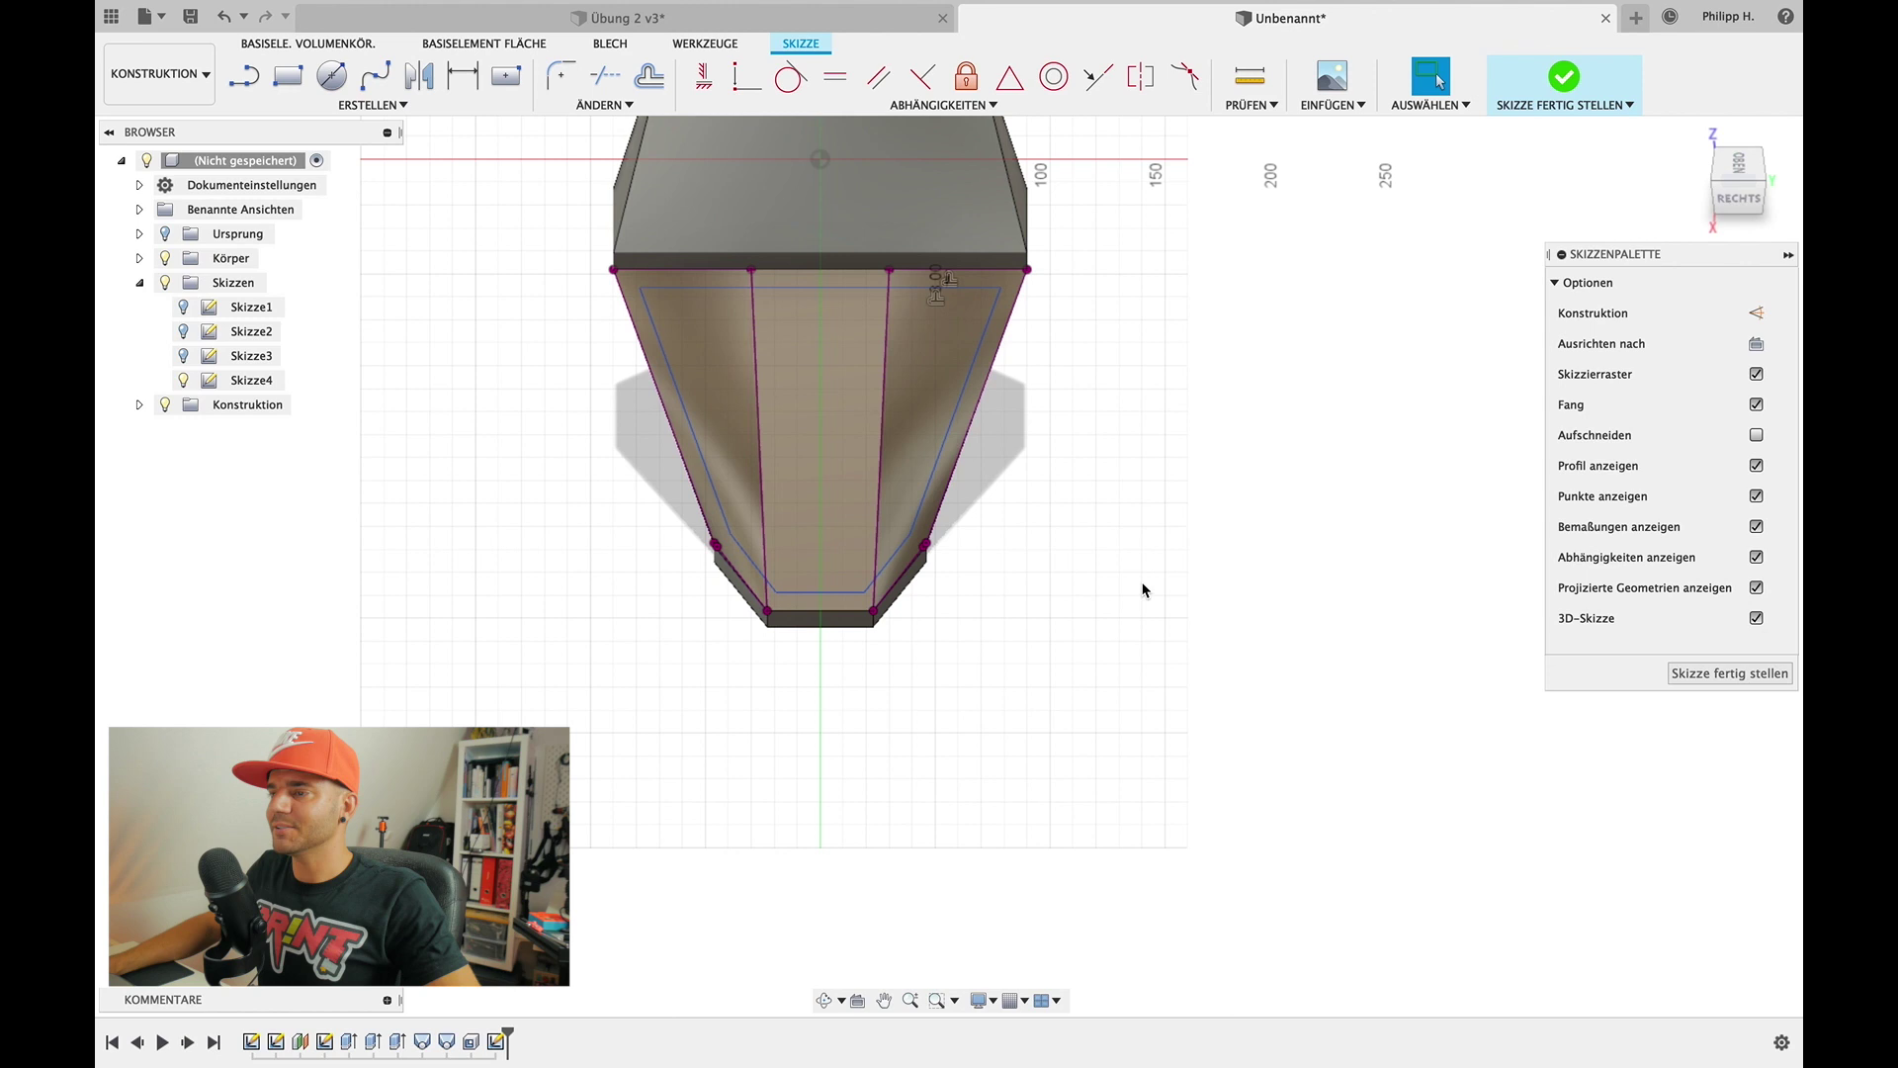
scroll(1144, 591, "down", 2)
scroll(1142, 590, "down", 2)
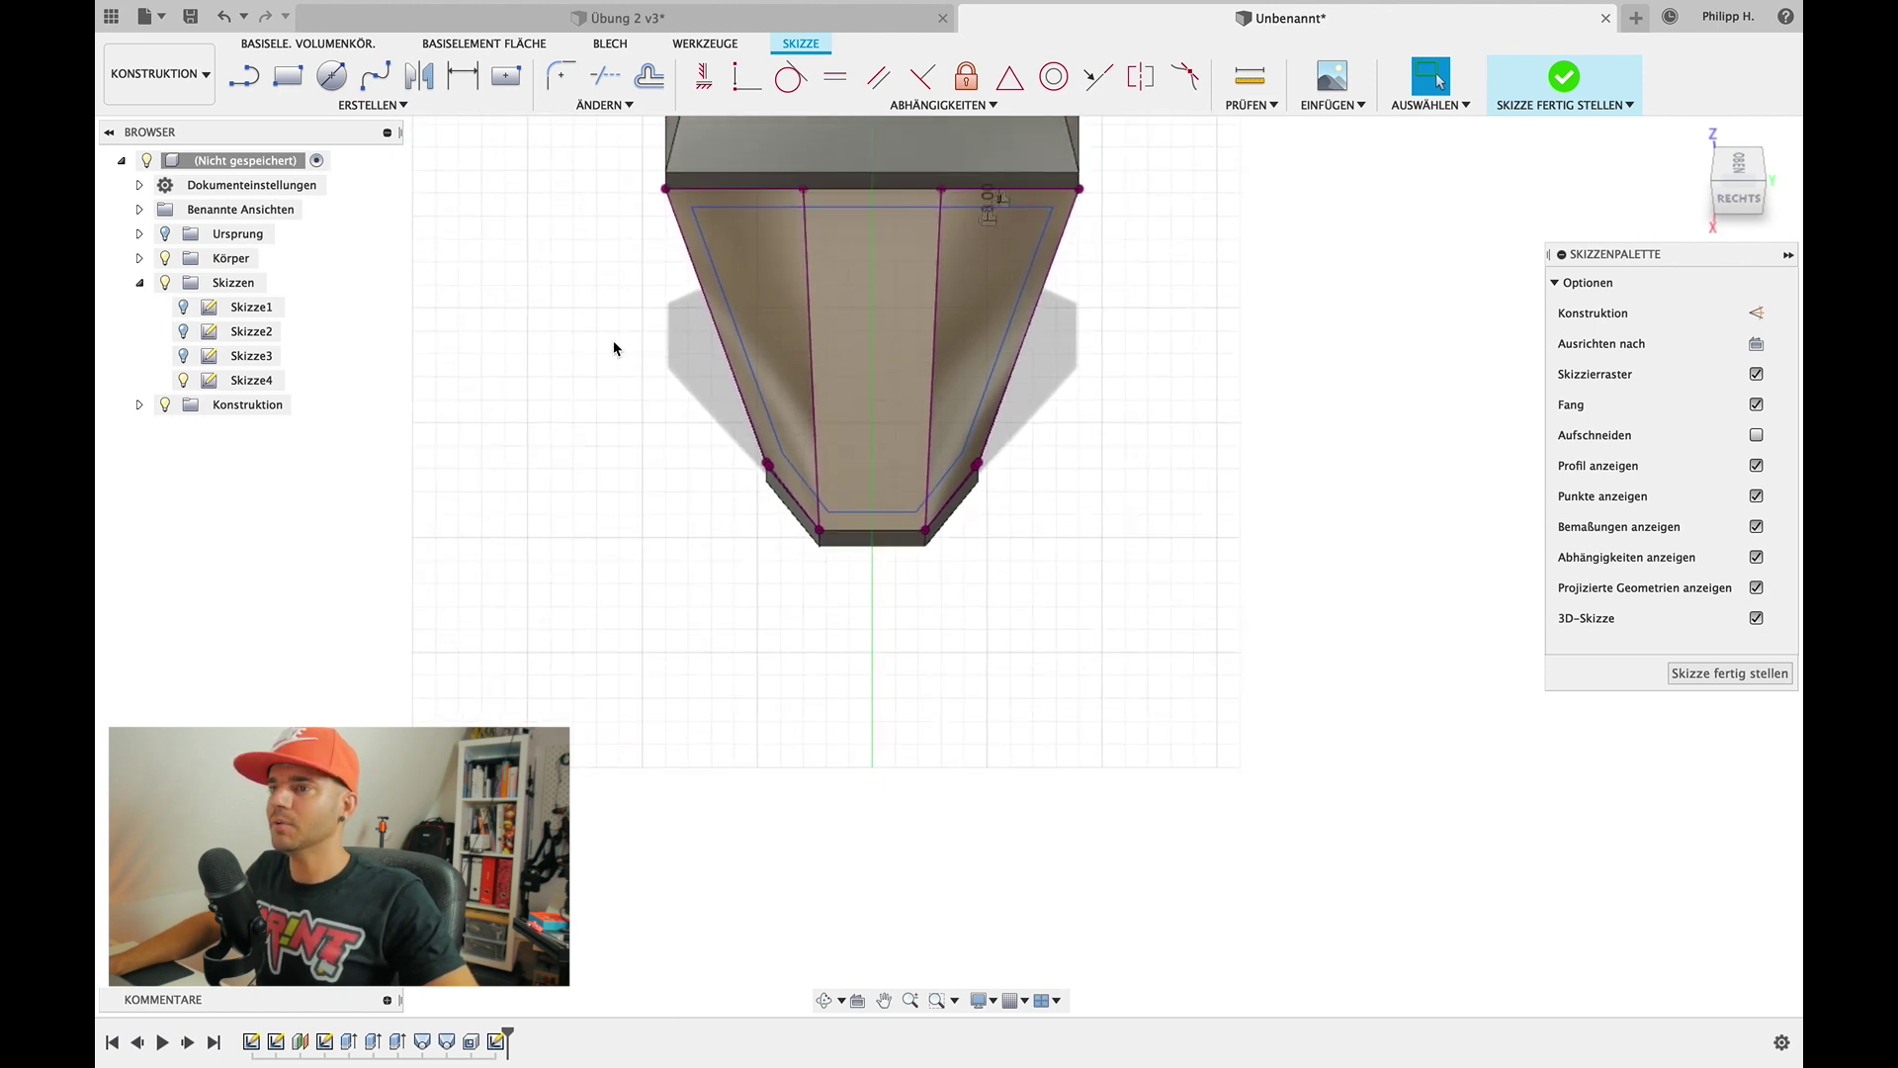
left_click(373, 105)
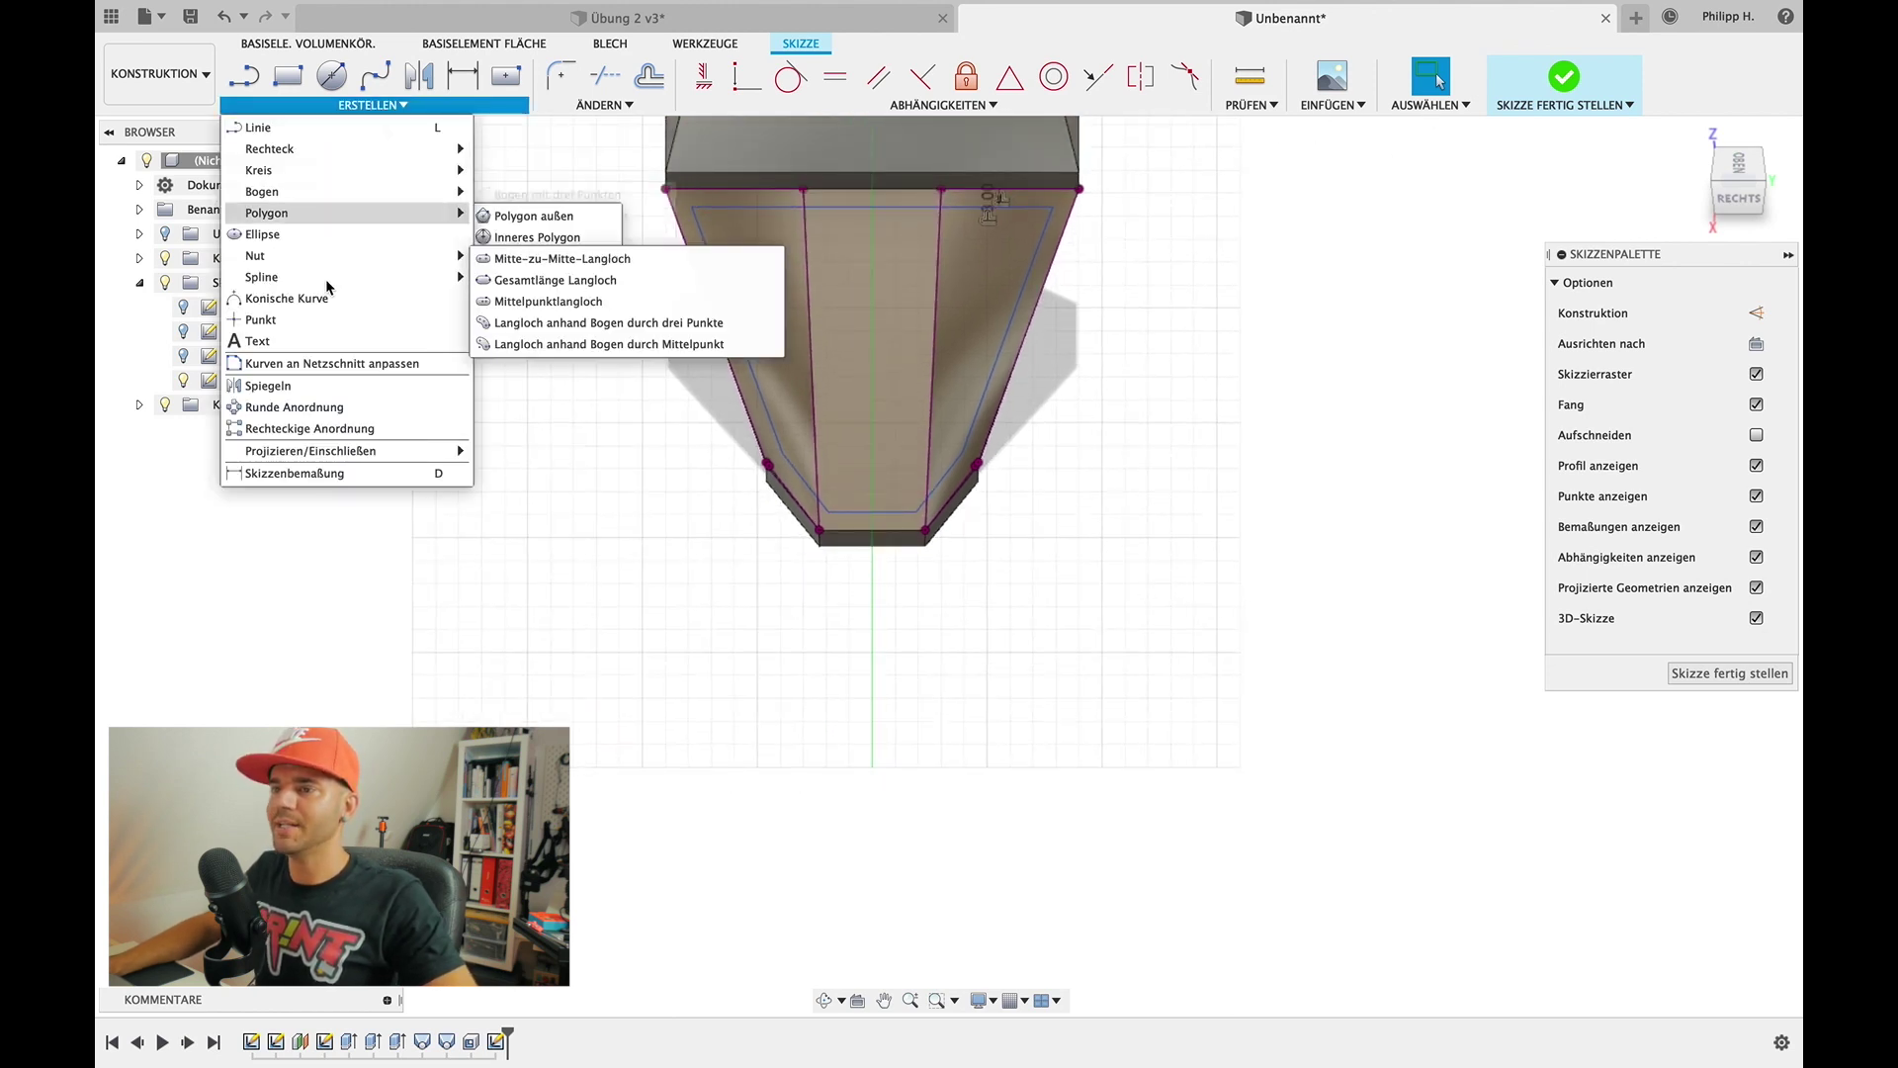
mouse_move(267, 211)
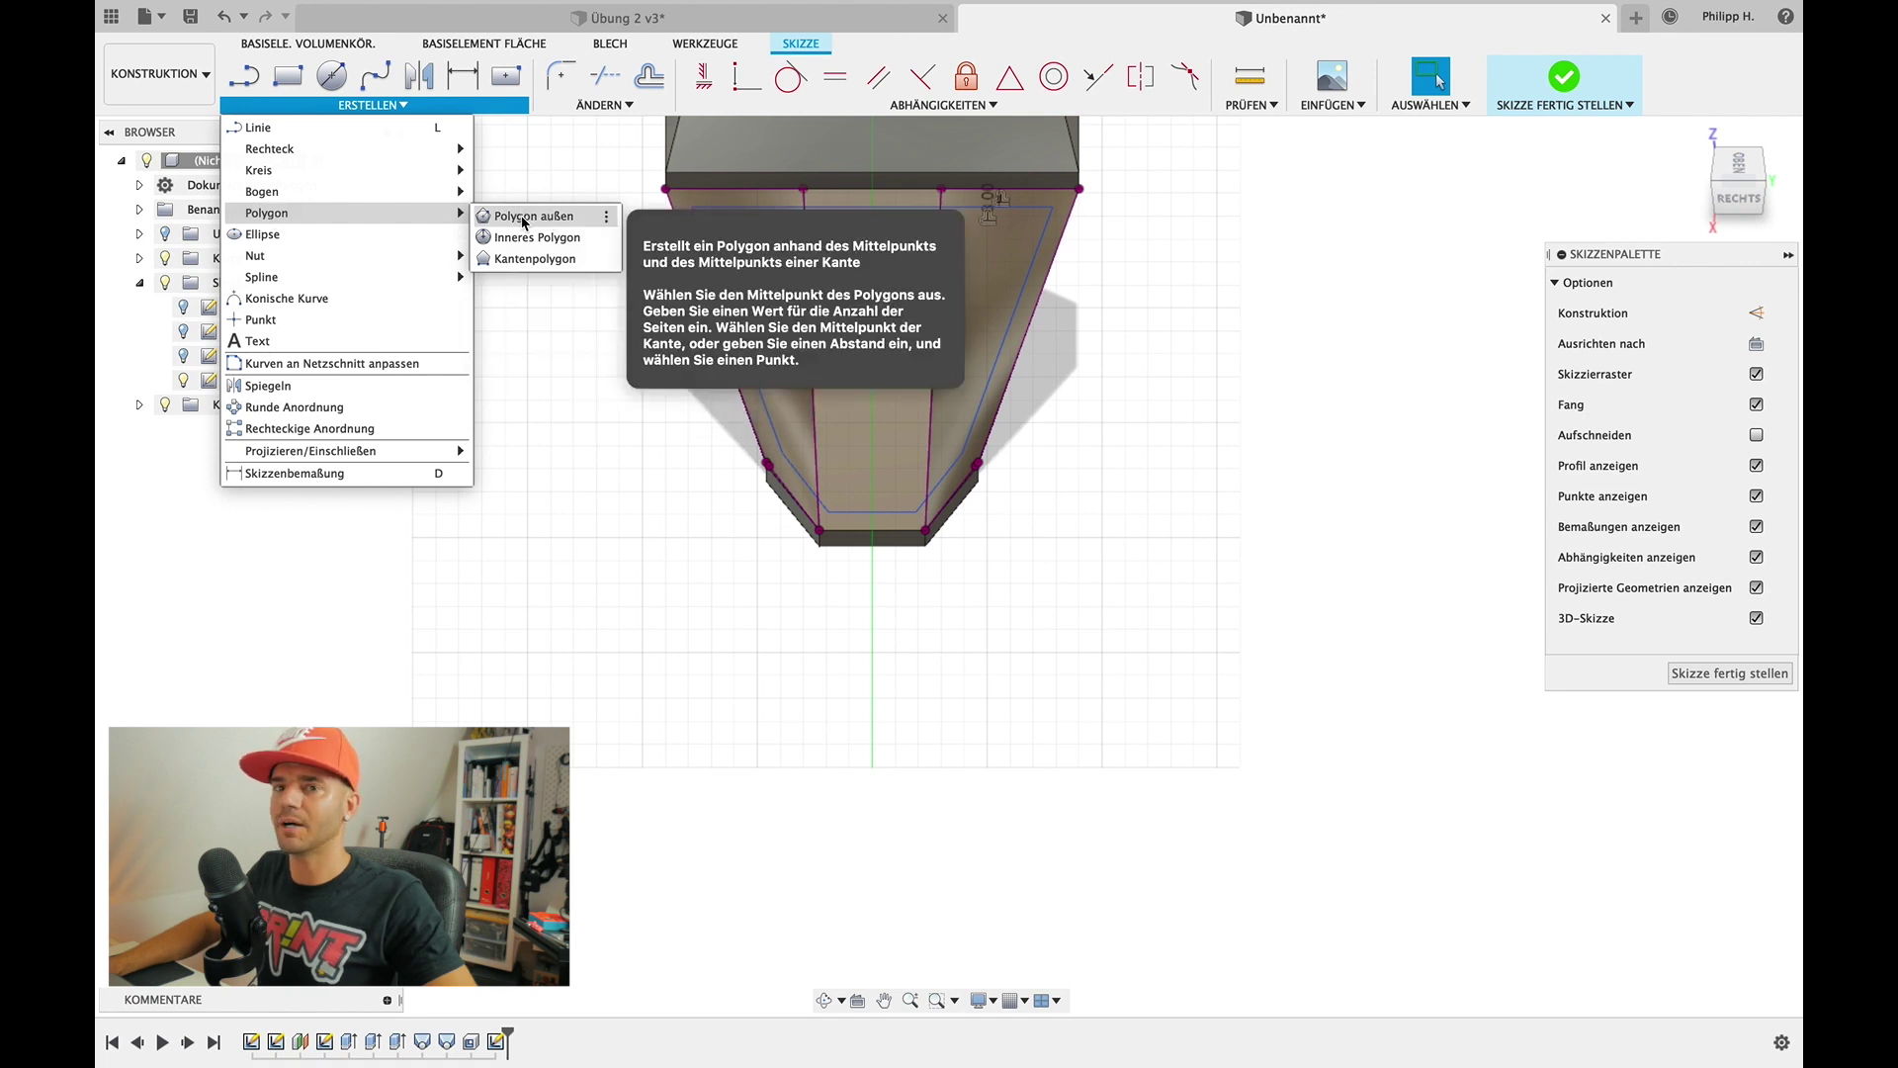
left_click(524, 218)
scroll(835, 702, "down", 2)
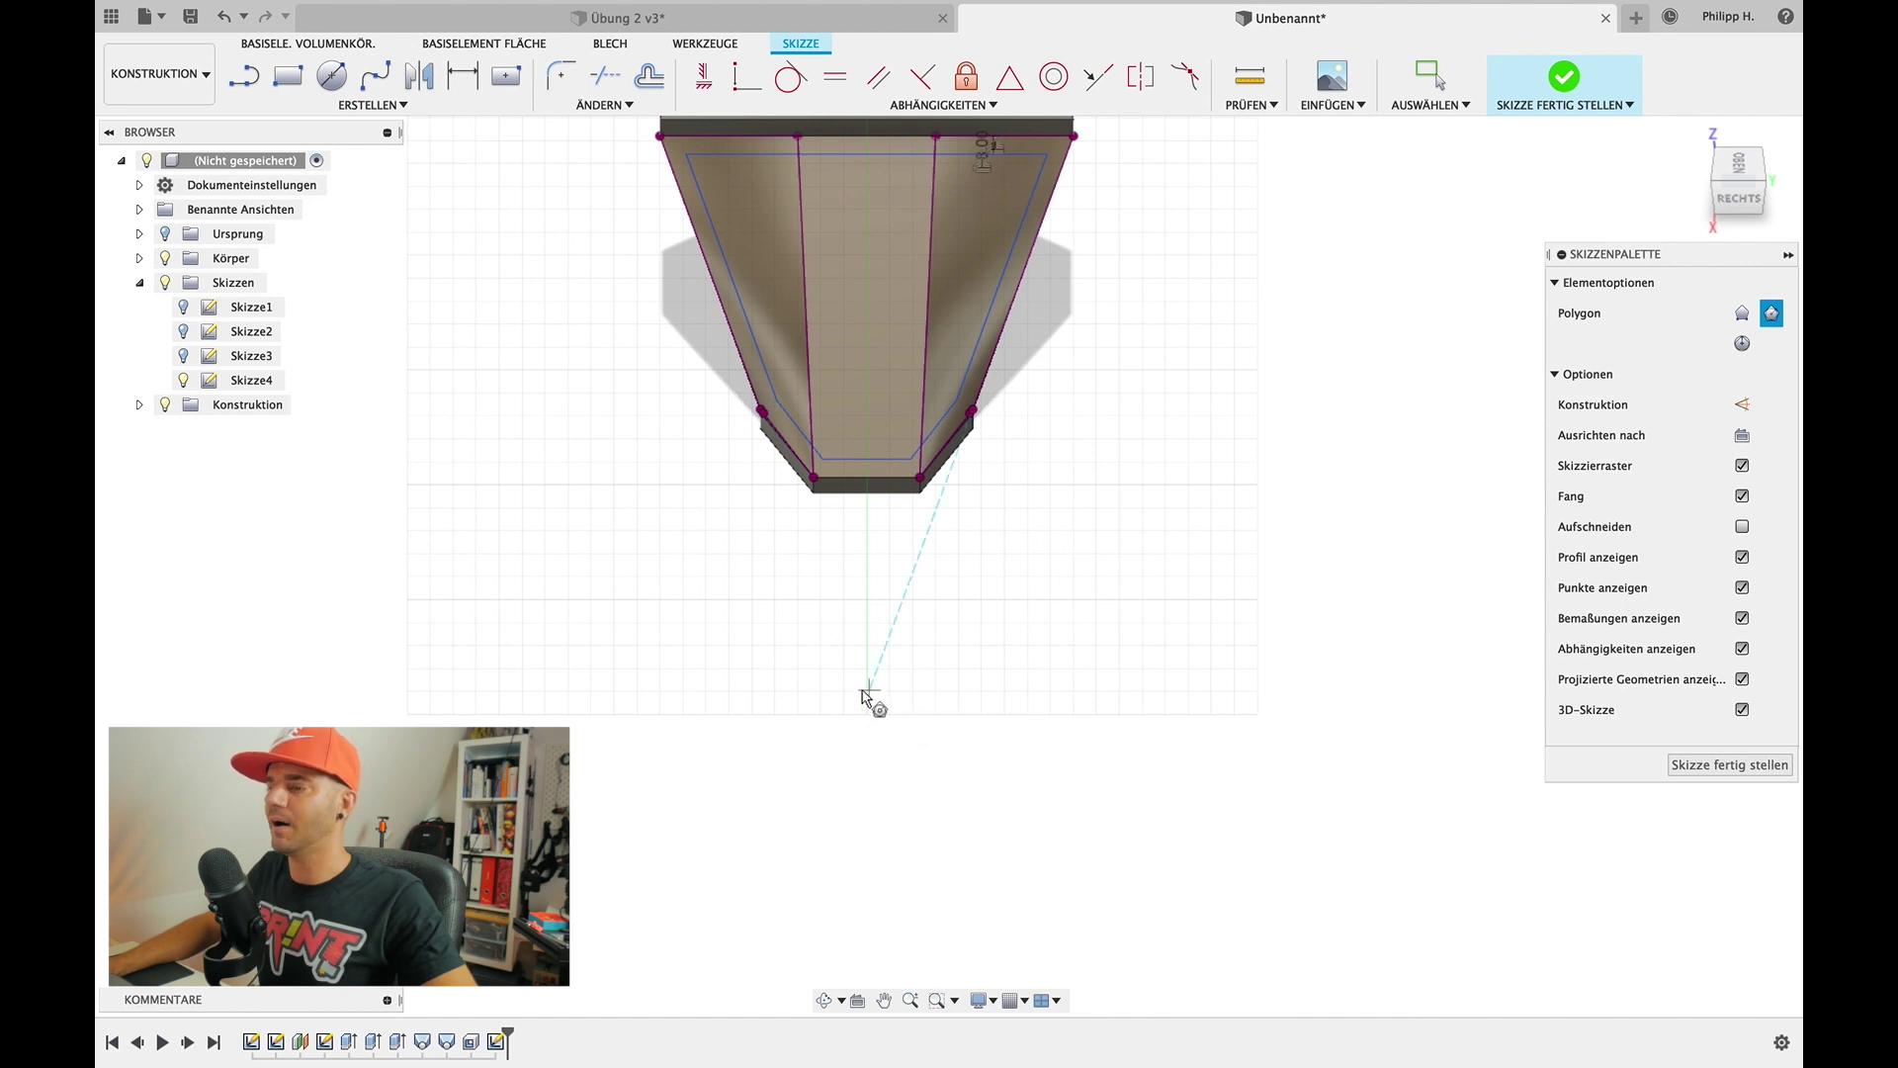
scroll(863, 705, "up", 1)
scroll(863, 704, "up", 2)
scroll(863, 705, "up", 2)
scroll(863, 705, "up", 2)
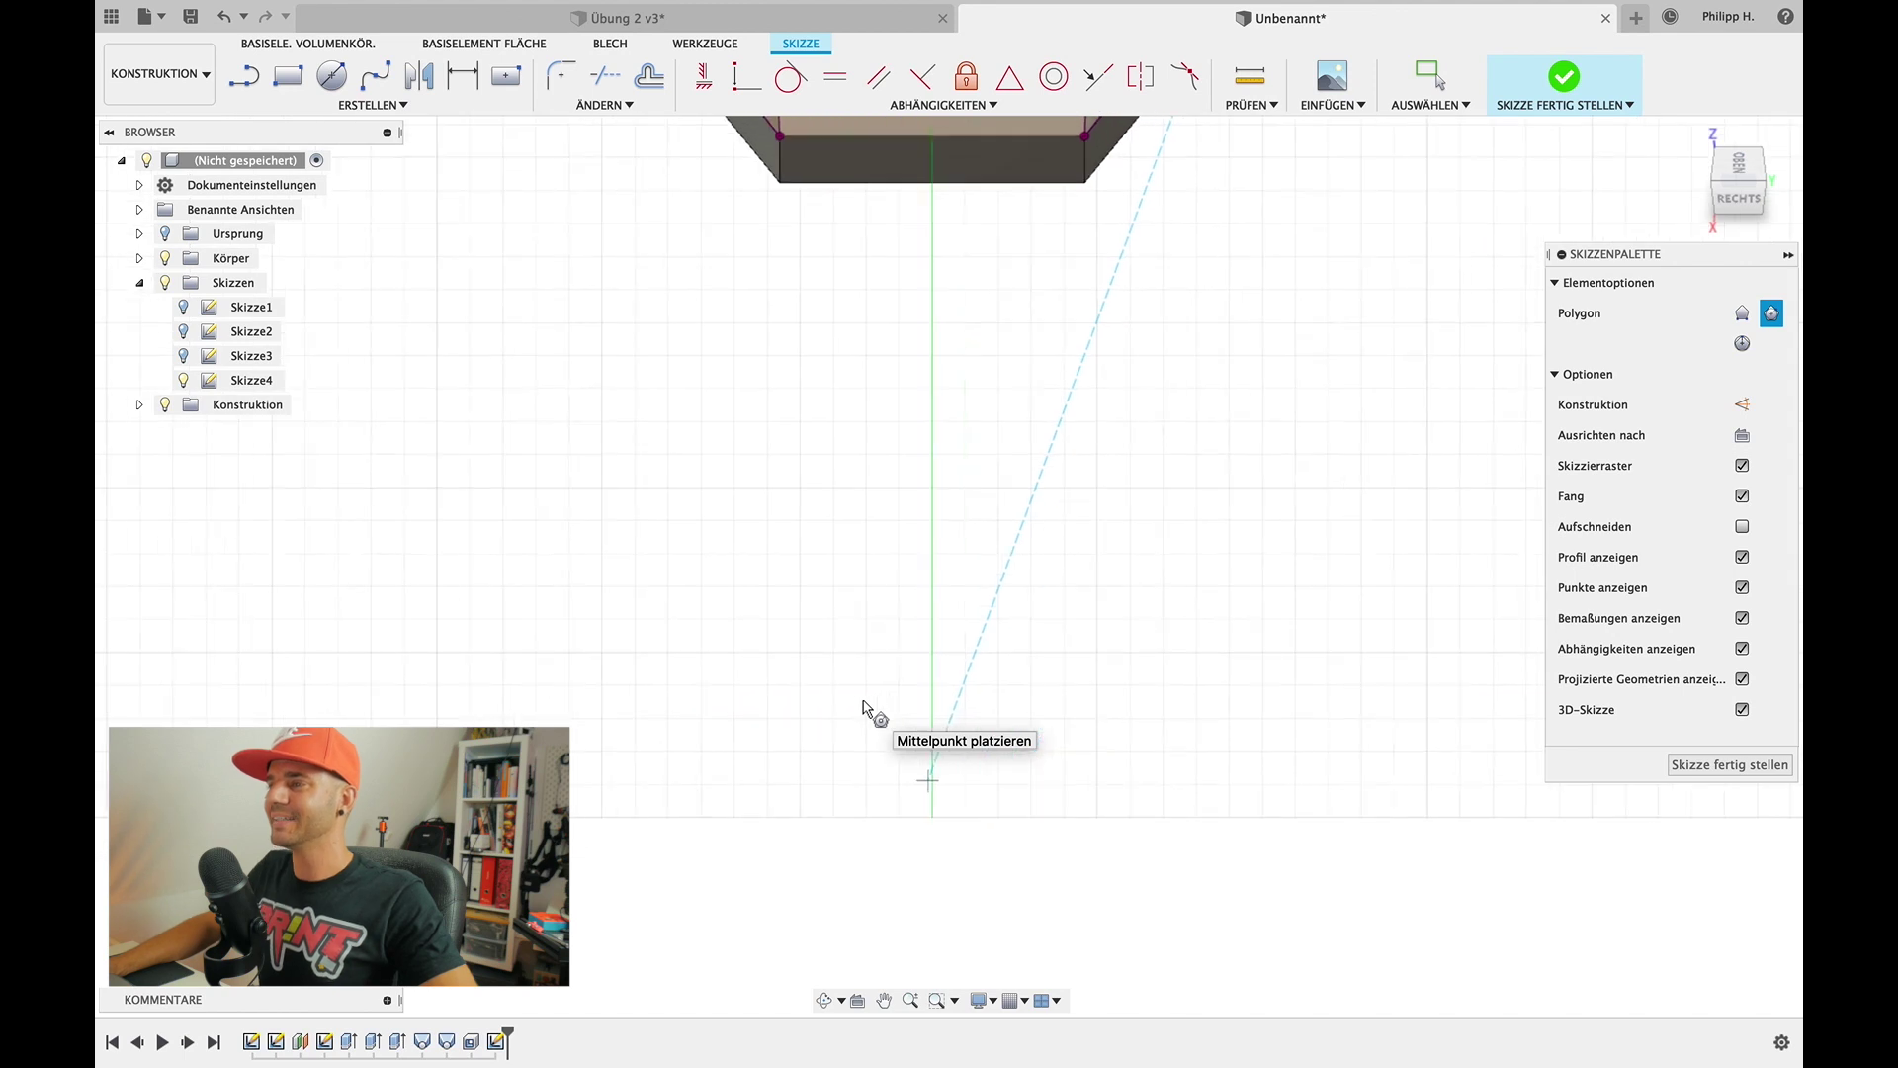
scroll(1000, 656, "up", 1)
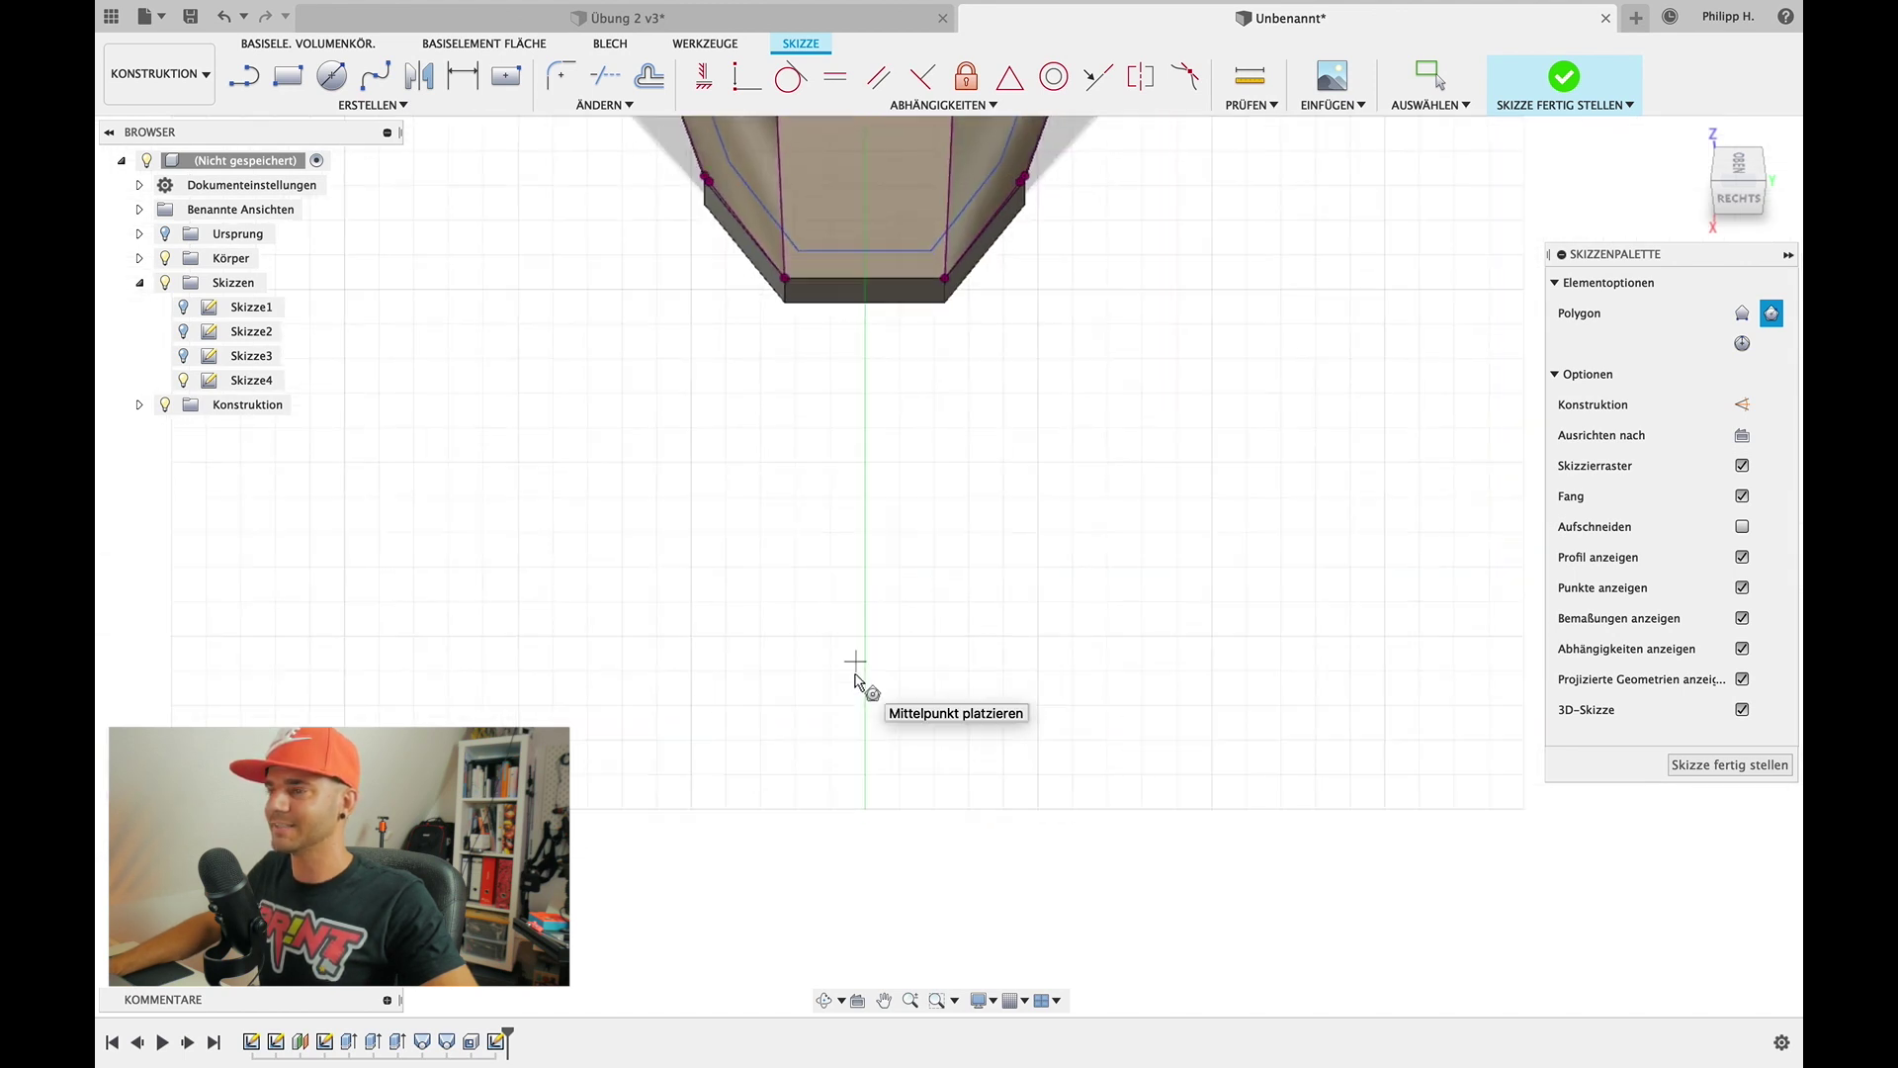
scroll(858, 680, "down", 3)
scroll(856, 680, "up", 2)
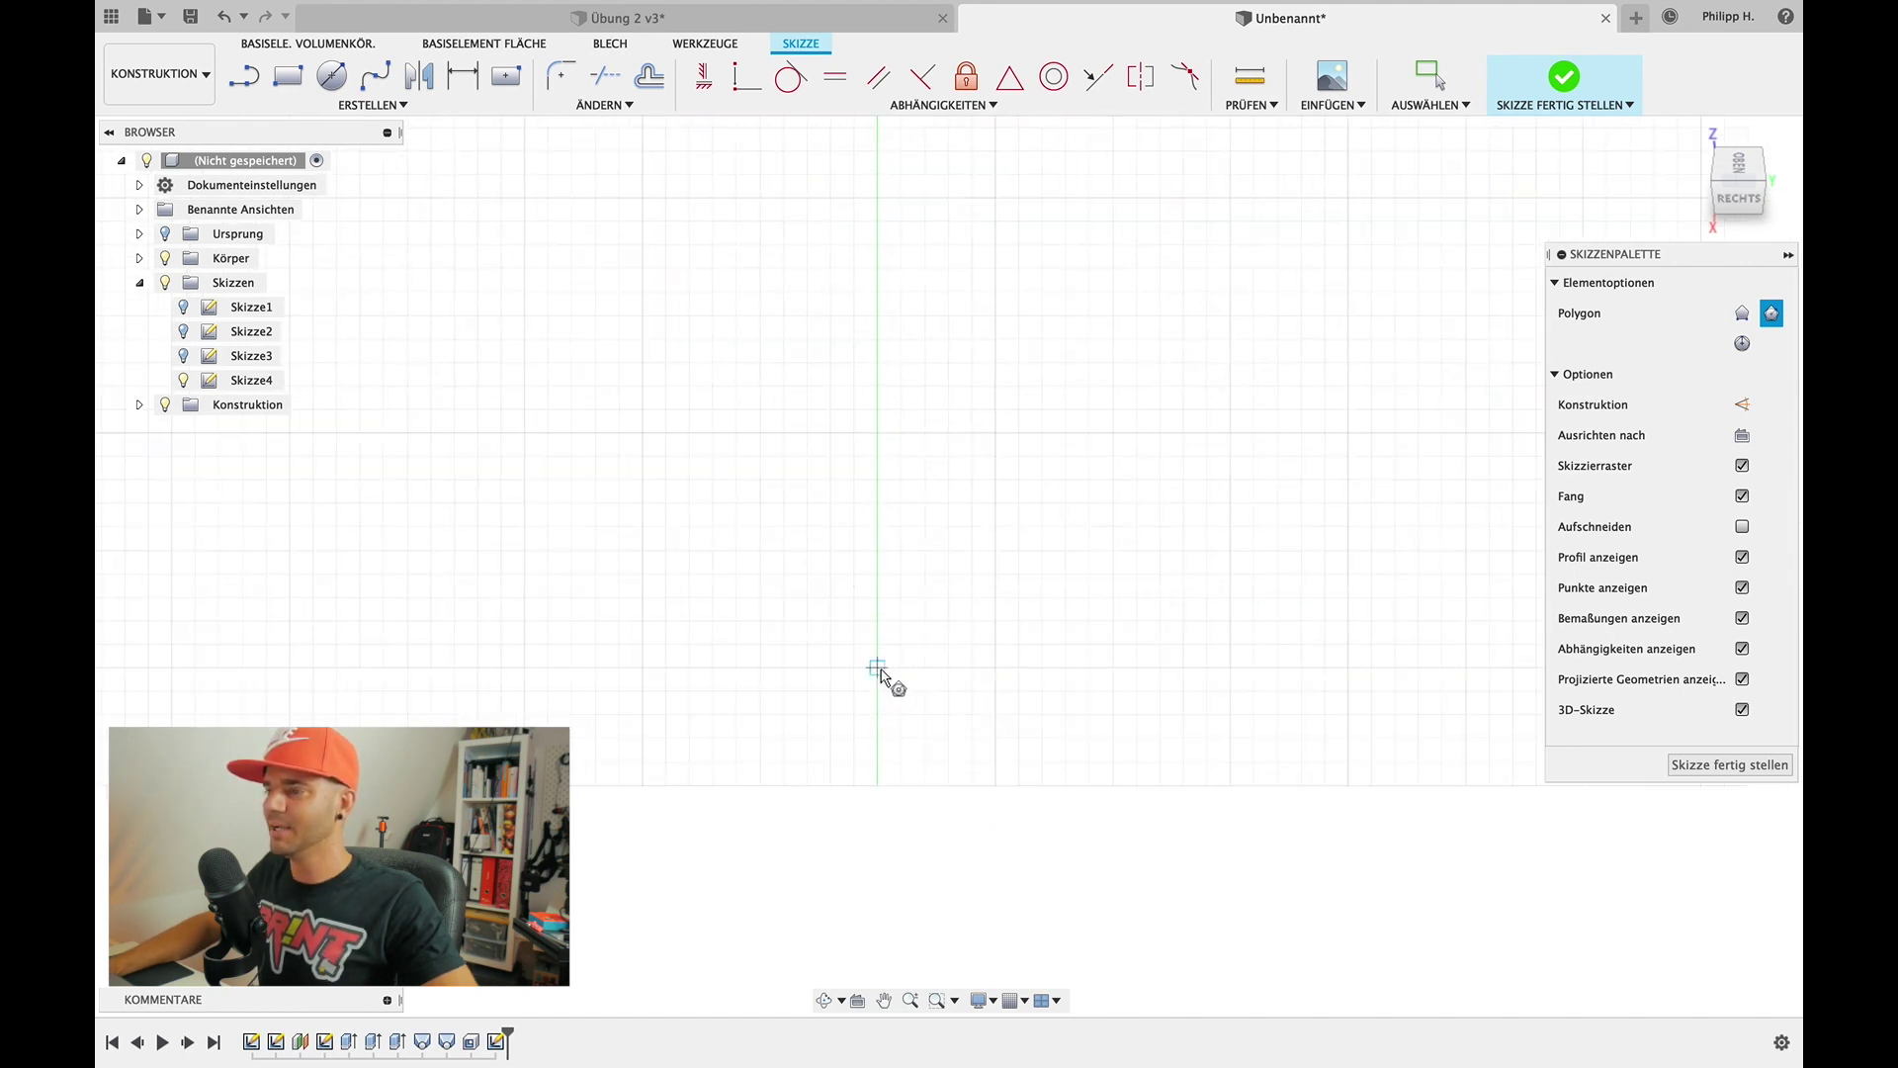
Place a six-sided 20 mm hexagon centred on the vertical axis
left_click(878, 665)
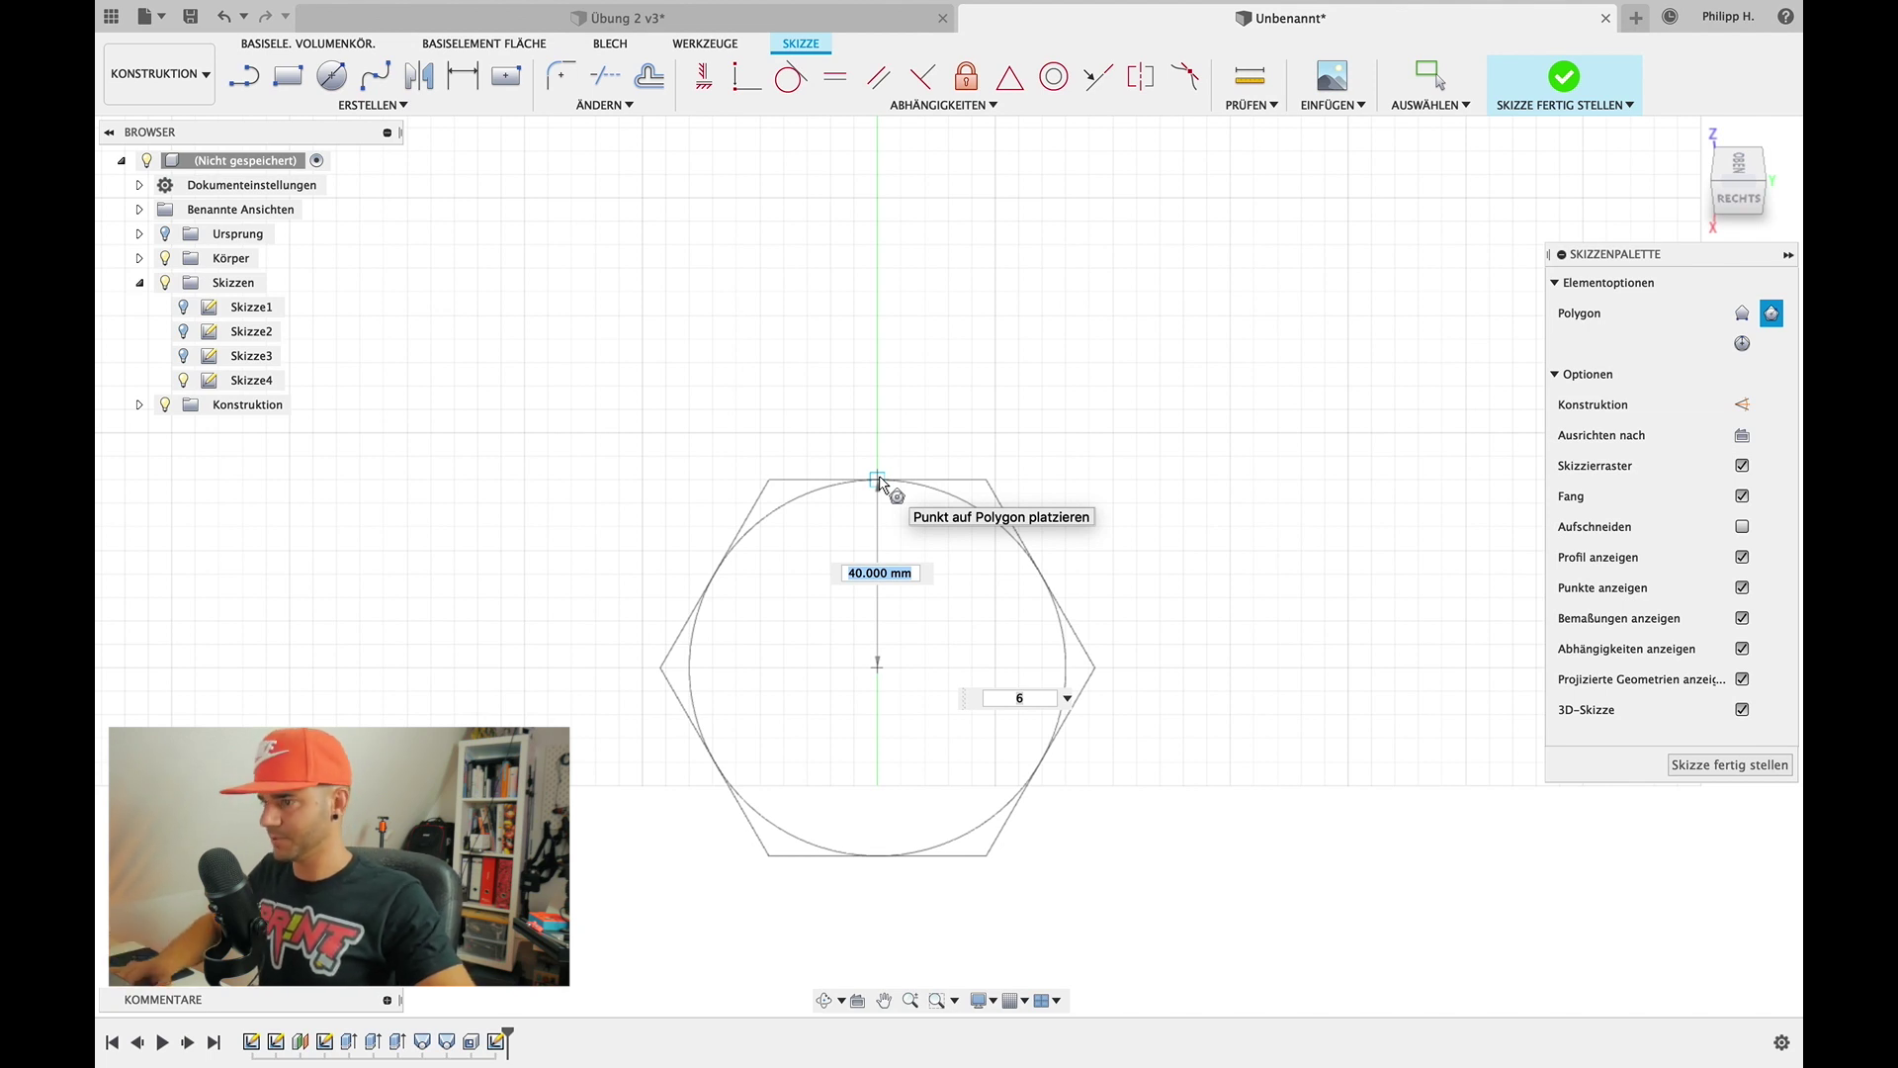
type("0")
key("Tab")
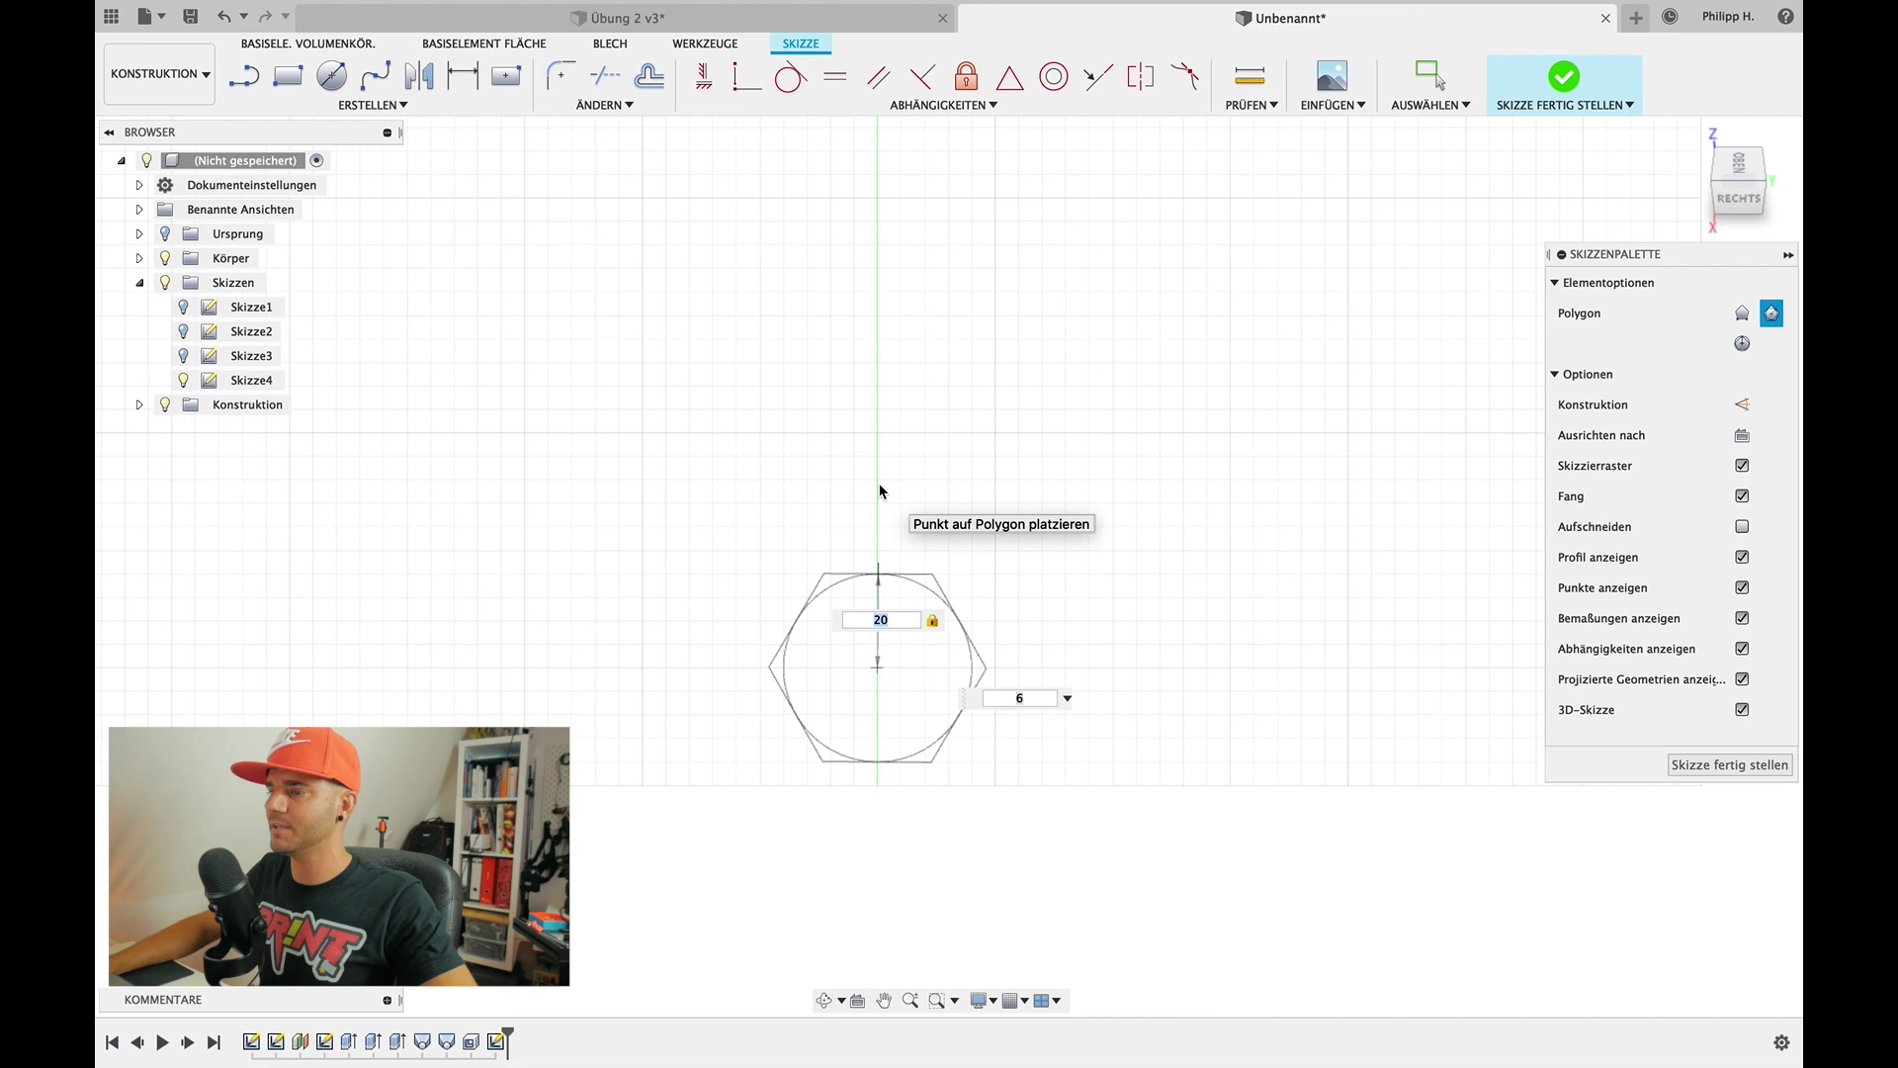
left_click(879, 582)
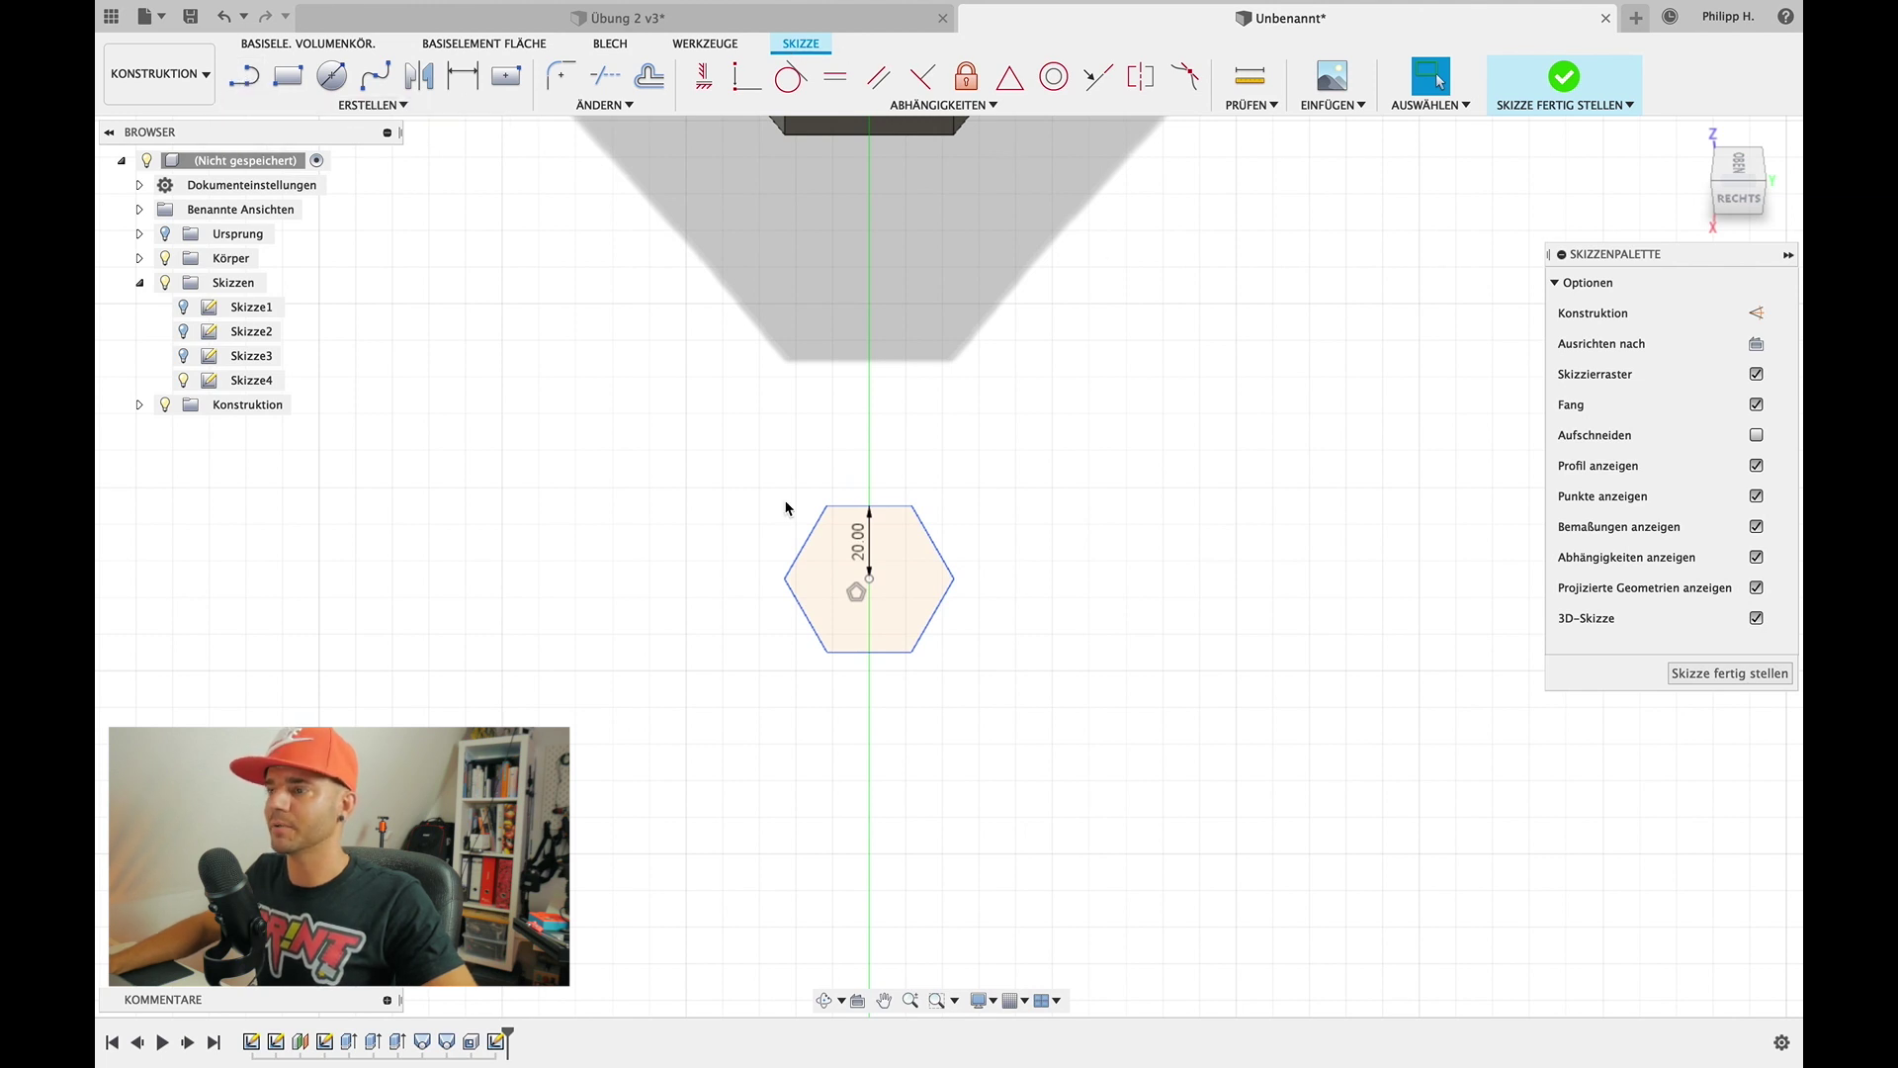
Draw lines from the hexagon centre to the upper-right and upper-left edge midpoints
left_click(241, 77)
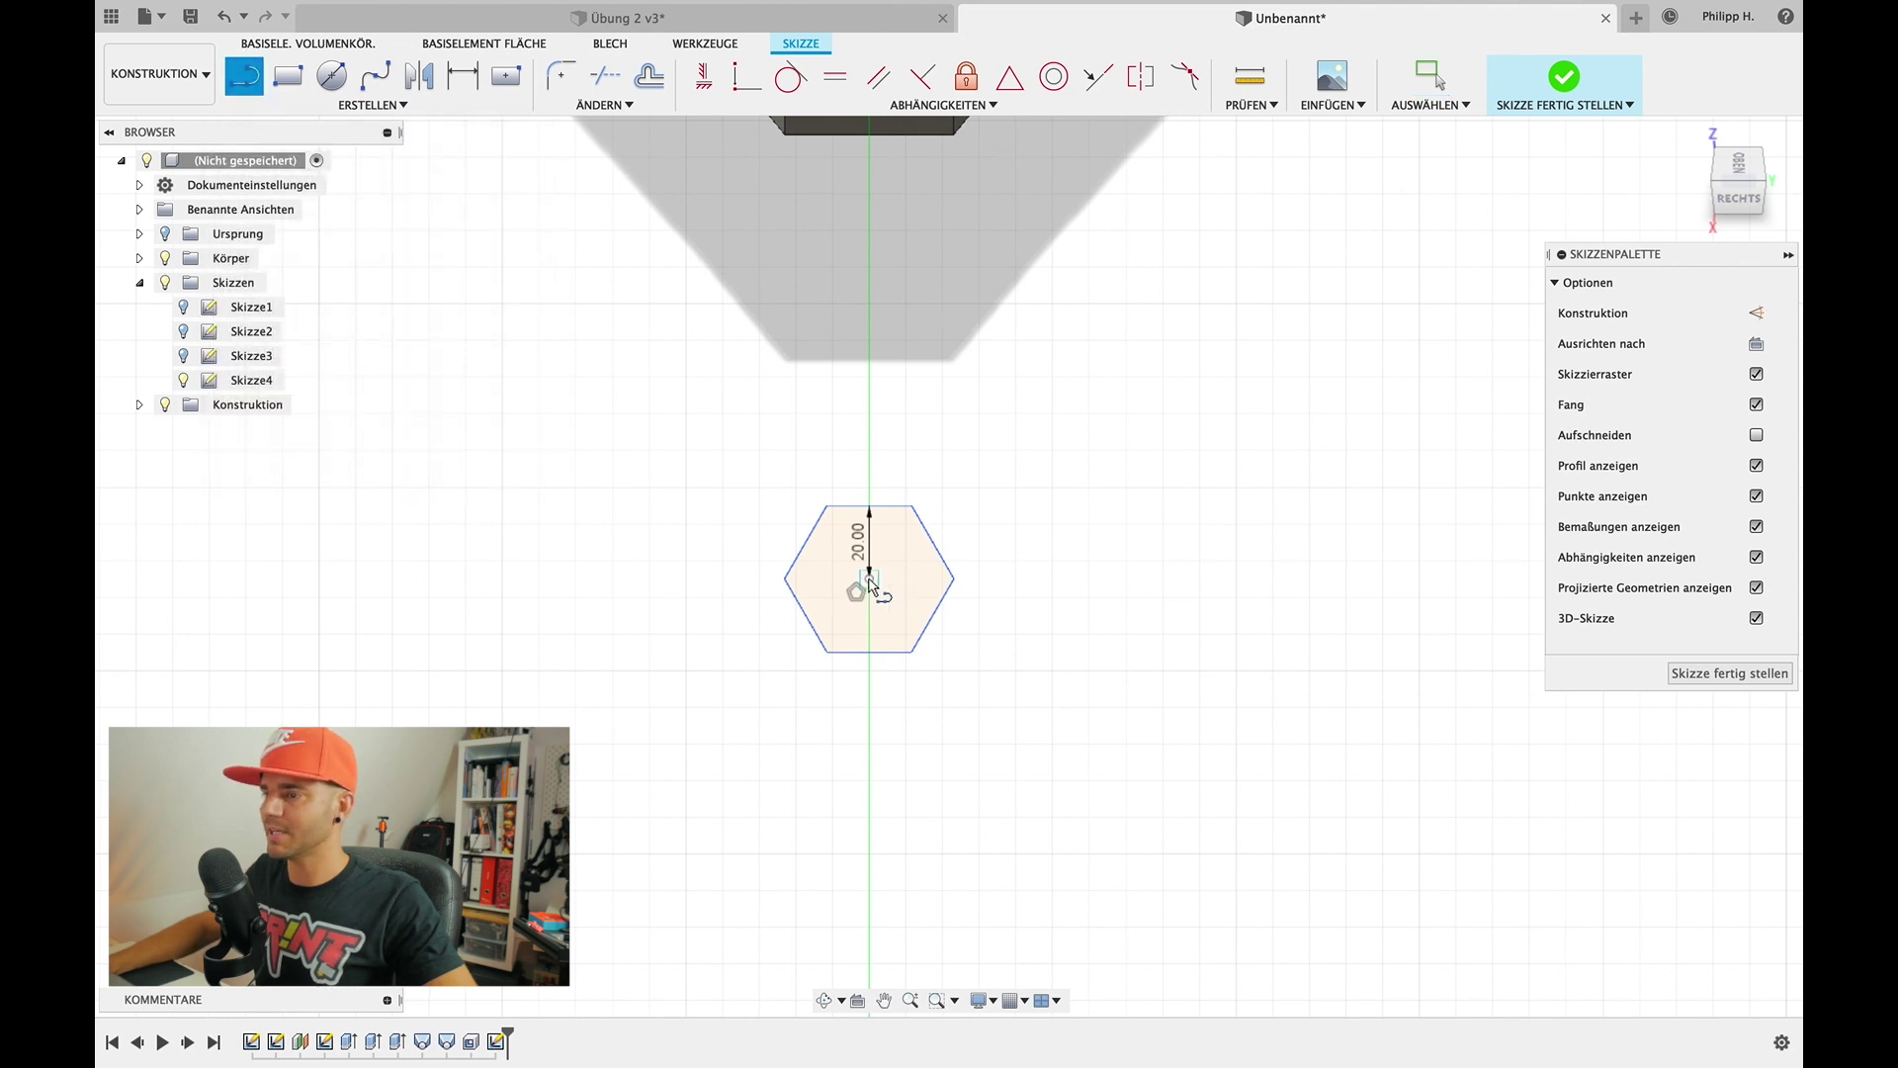
left_click(869, 578)
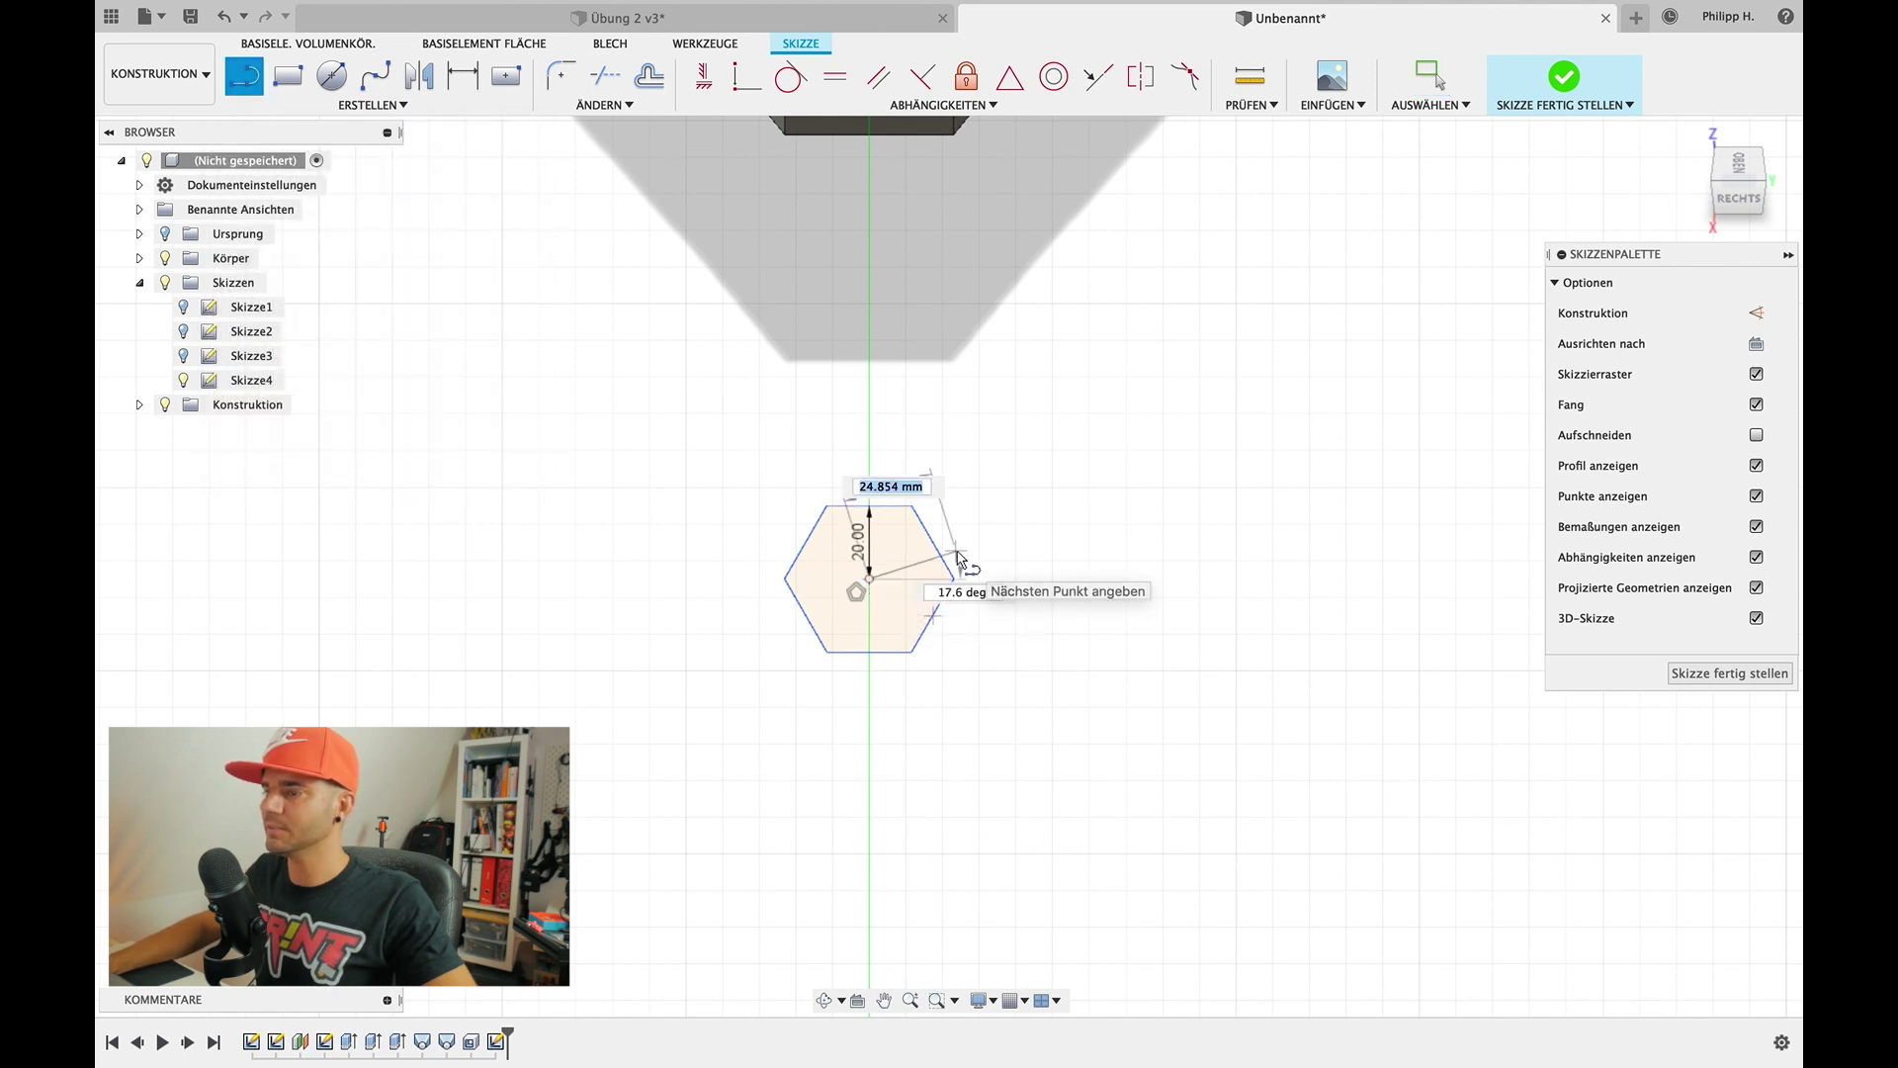
scroll(973, 559, "up", 3)
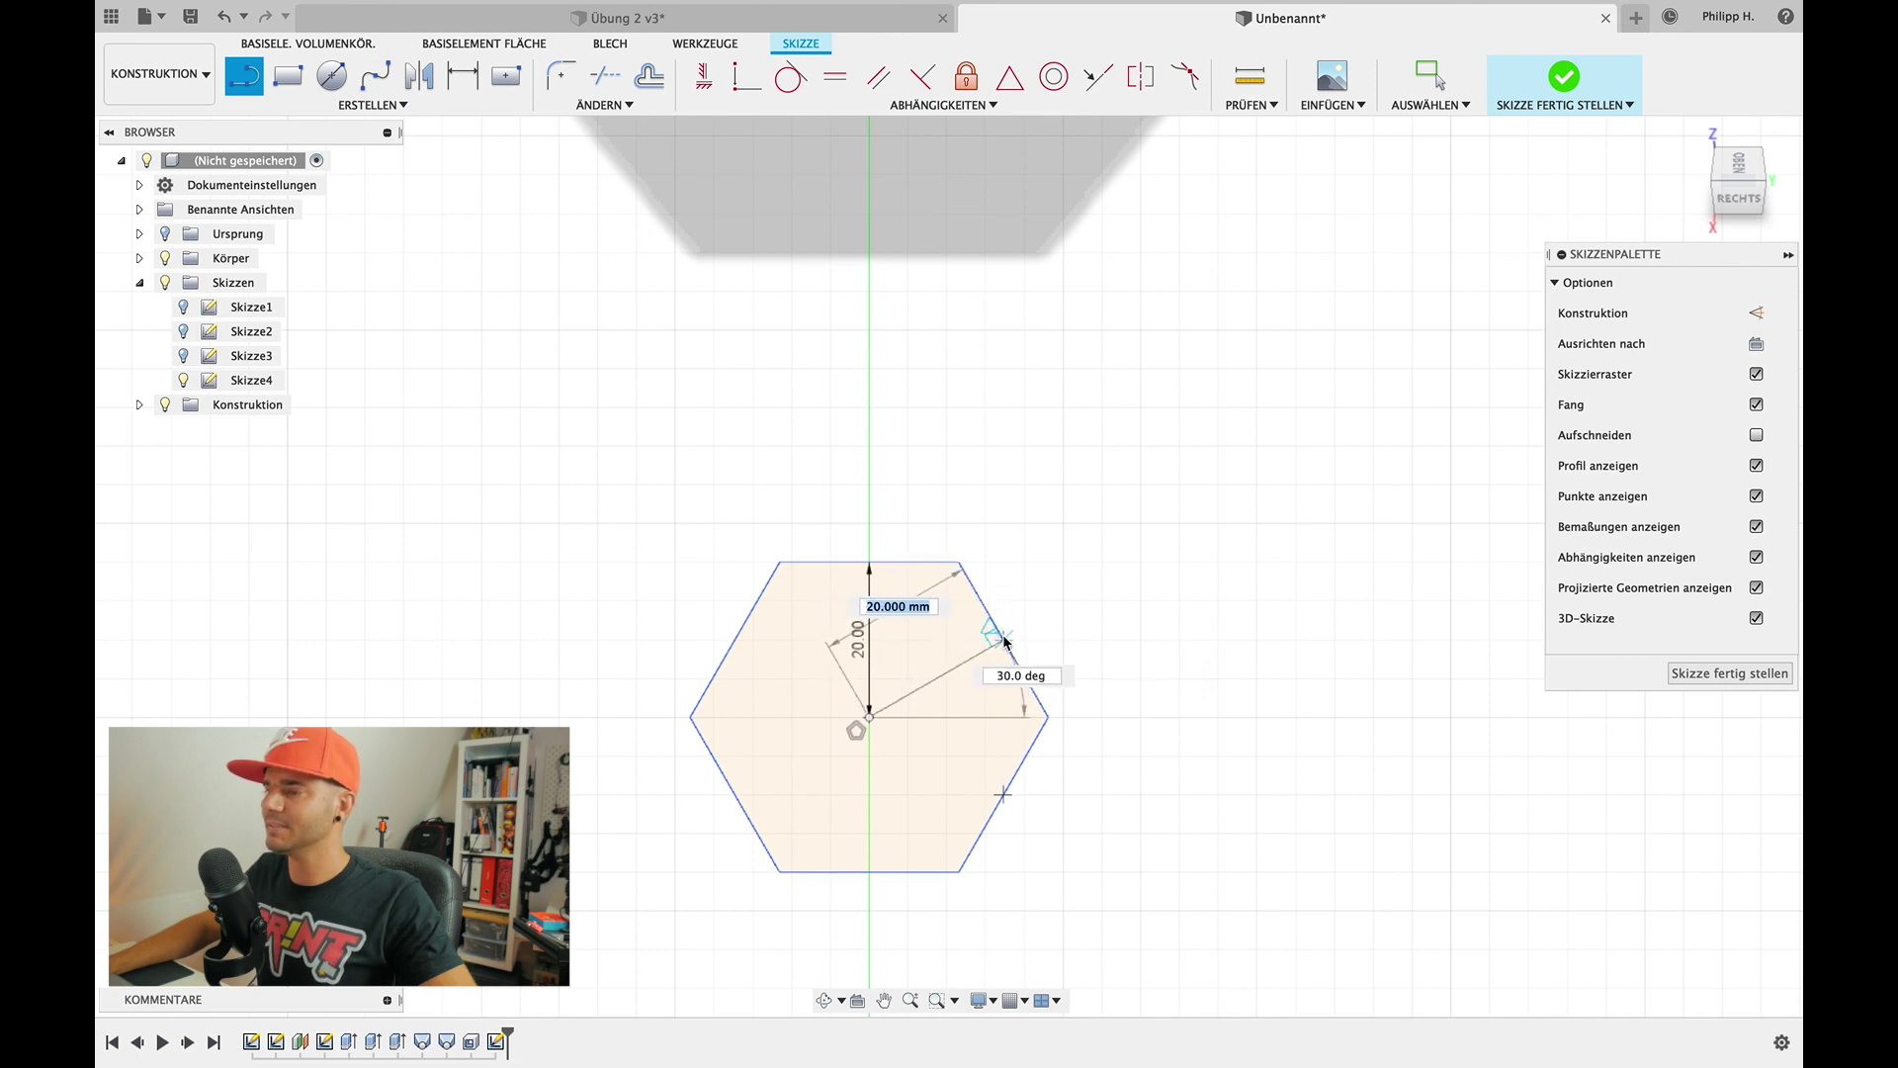
double_click(1003, 638)
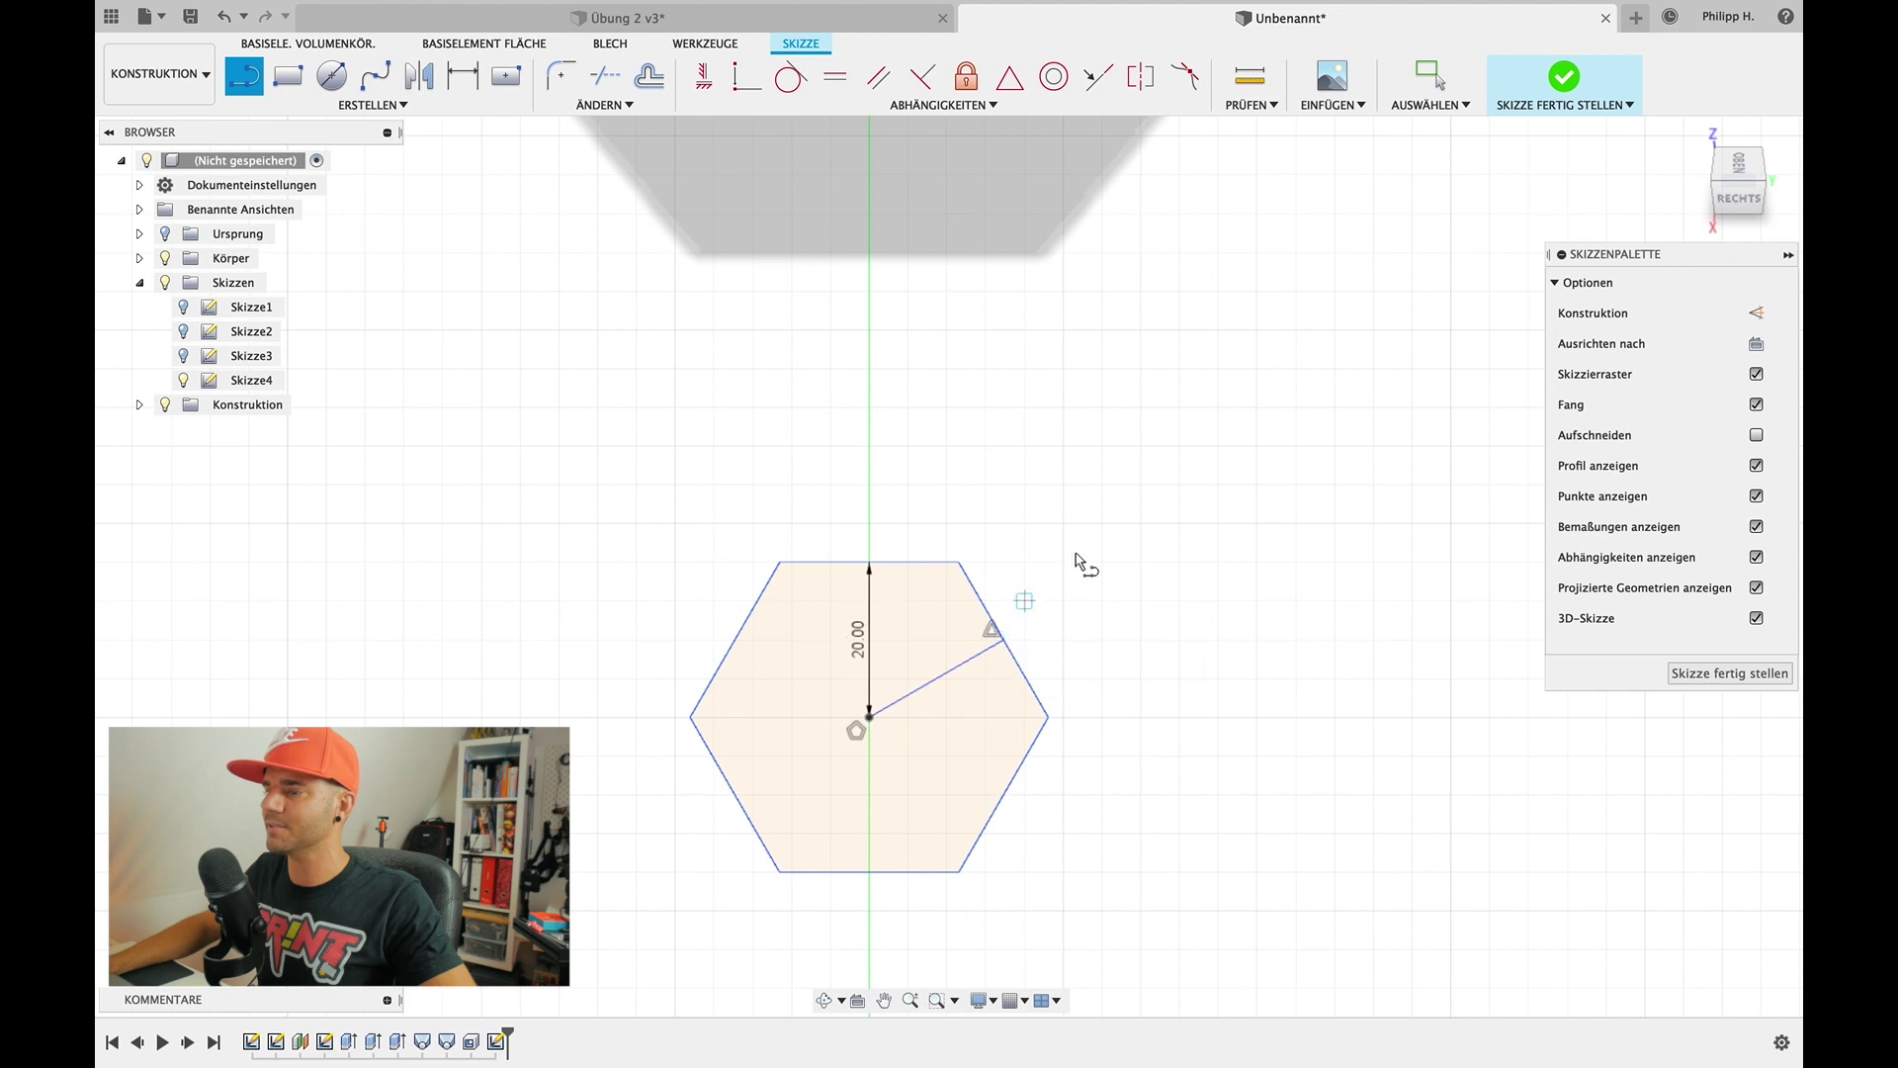
left_click(869, 718)
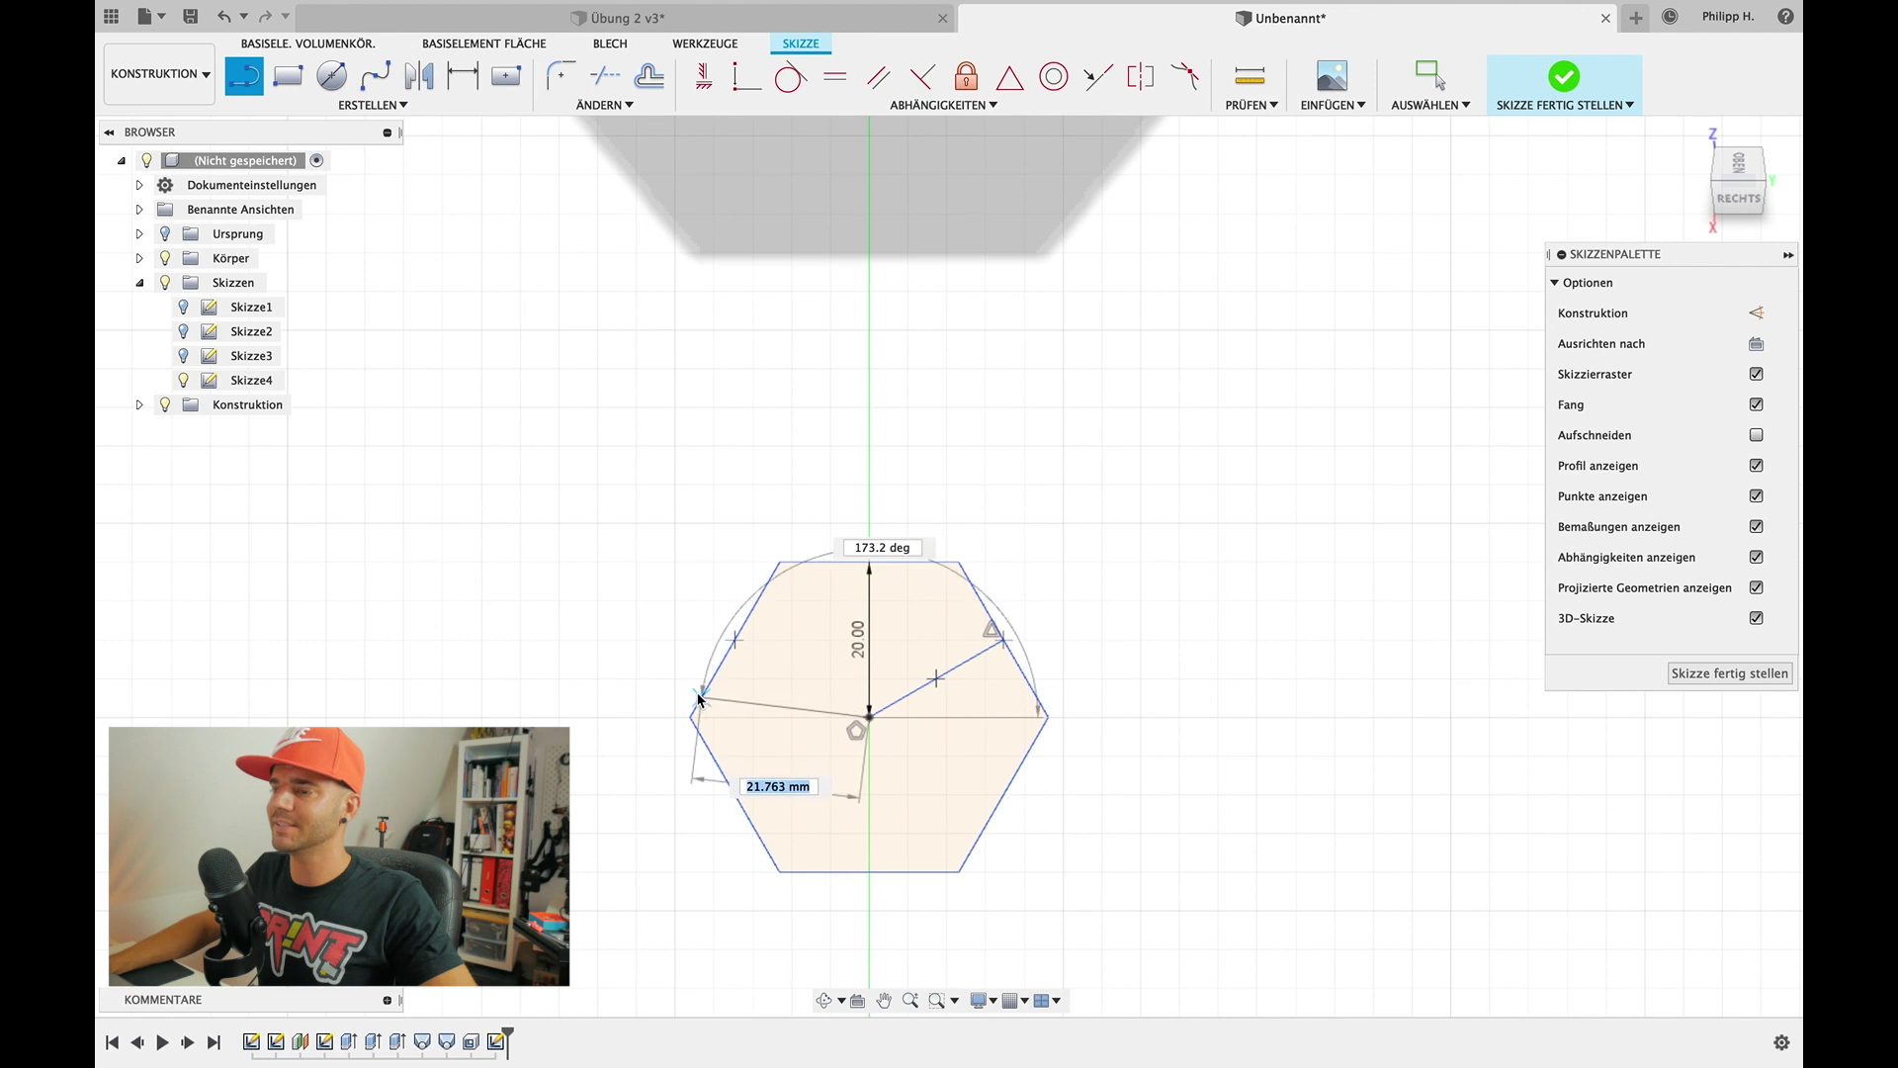
left_click(723, 654)
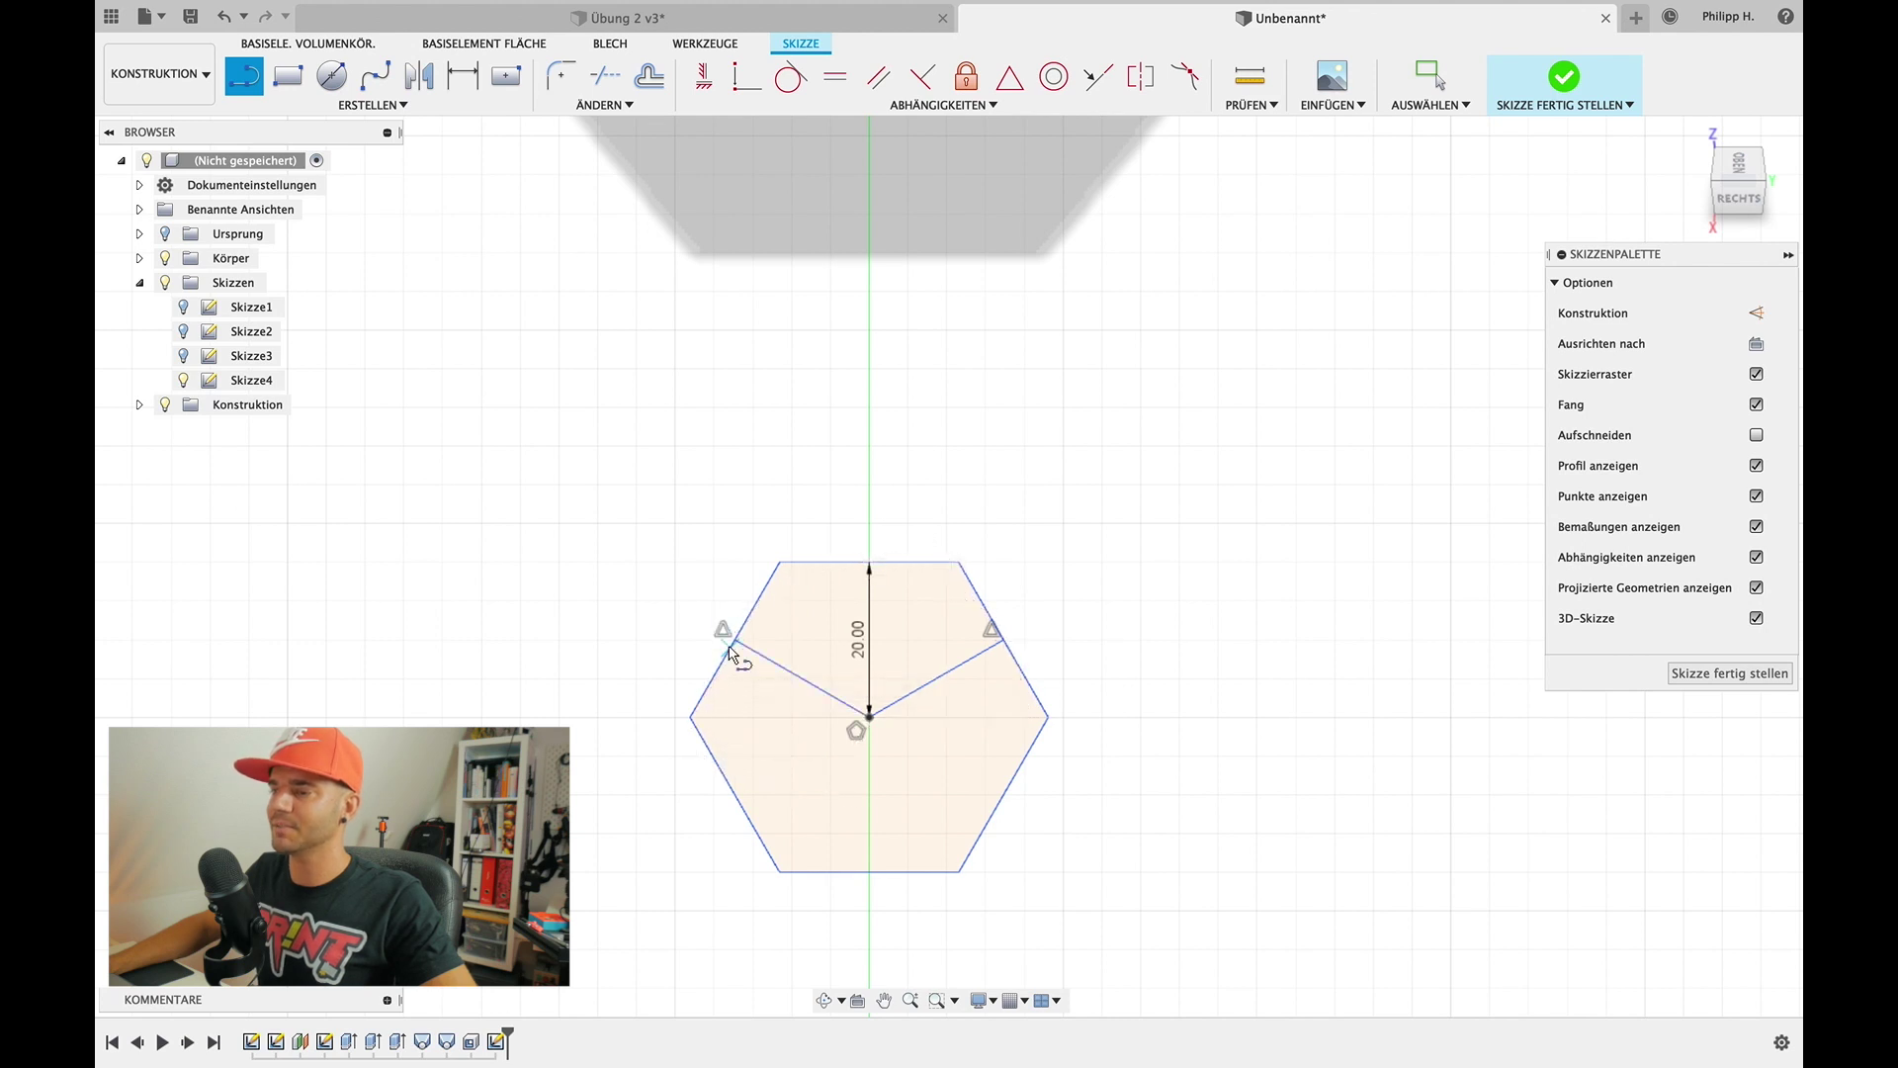
scroll(920, 413, "down", 2)
scroll(919, 414, "down", 1)
scroll(920, 413, "down", 1)
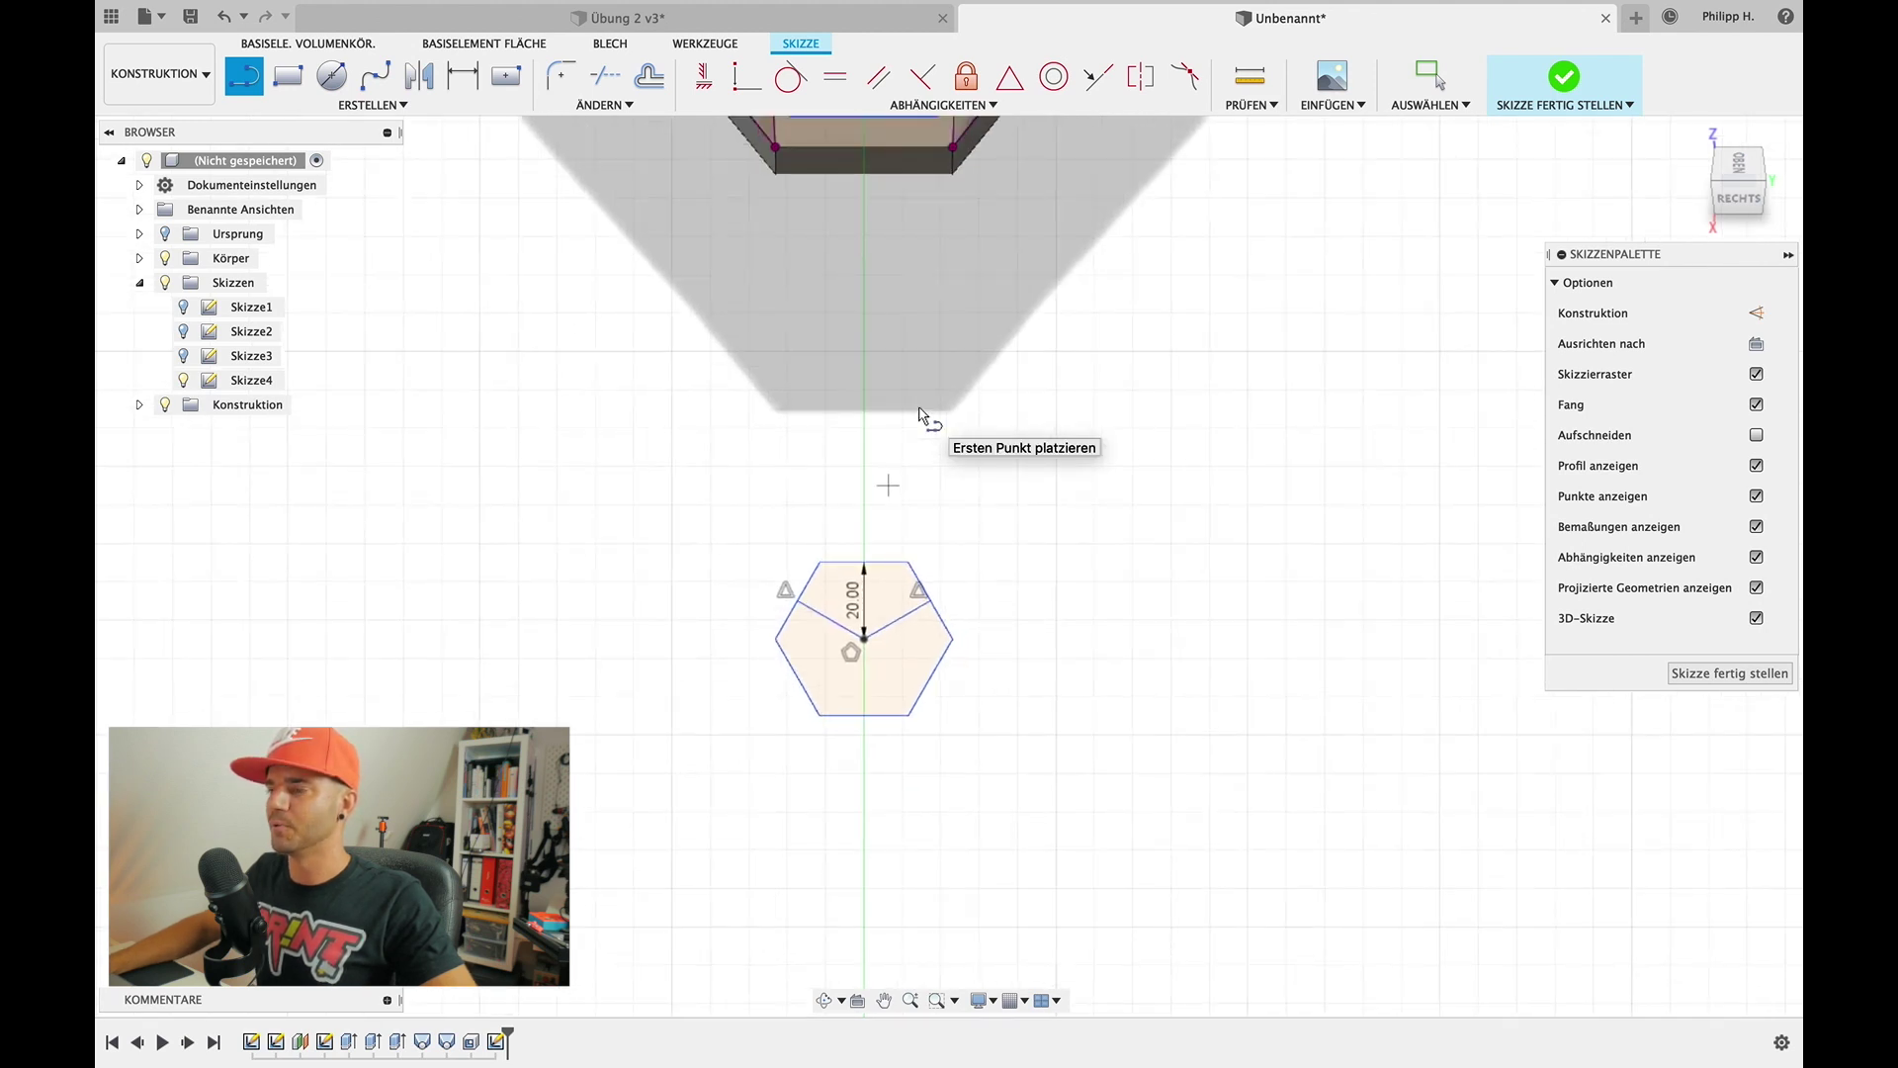
scroll(919, 413, "down", 3)
scroll(920, 413, "up", 2)
scroll(919, 413, "up", 2)
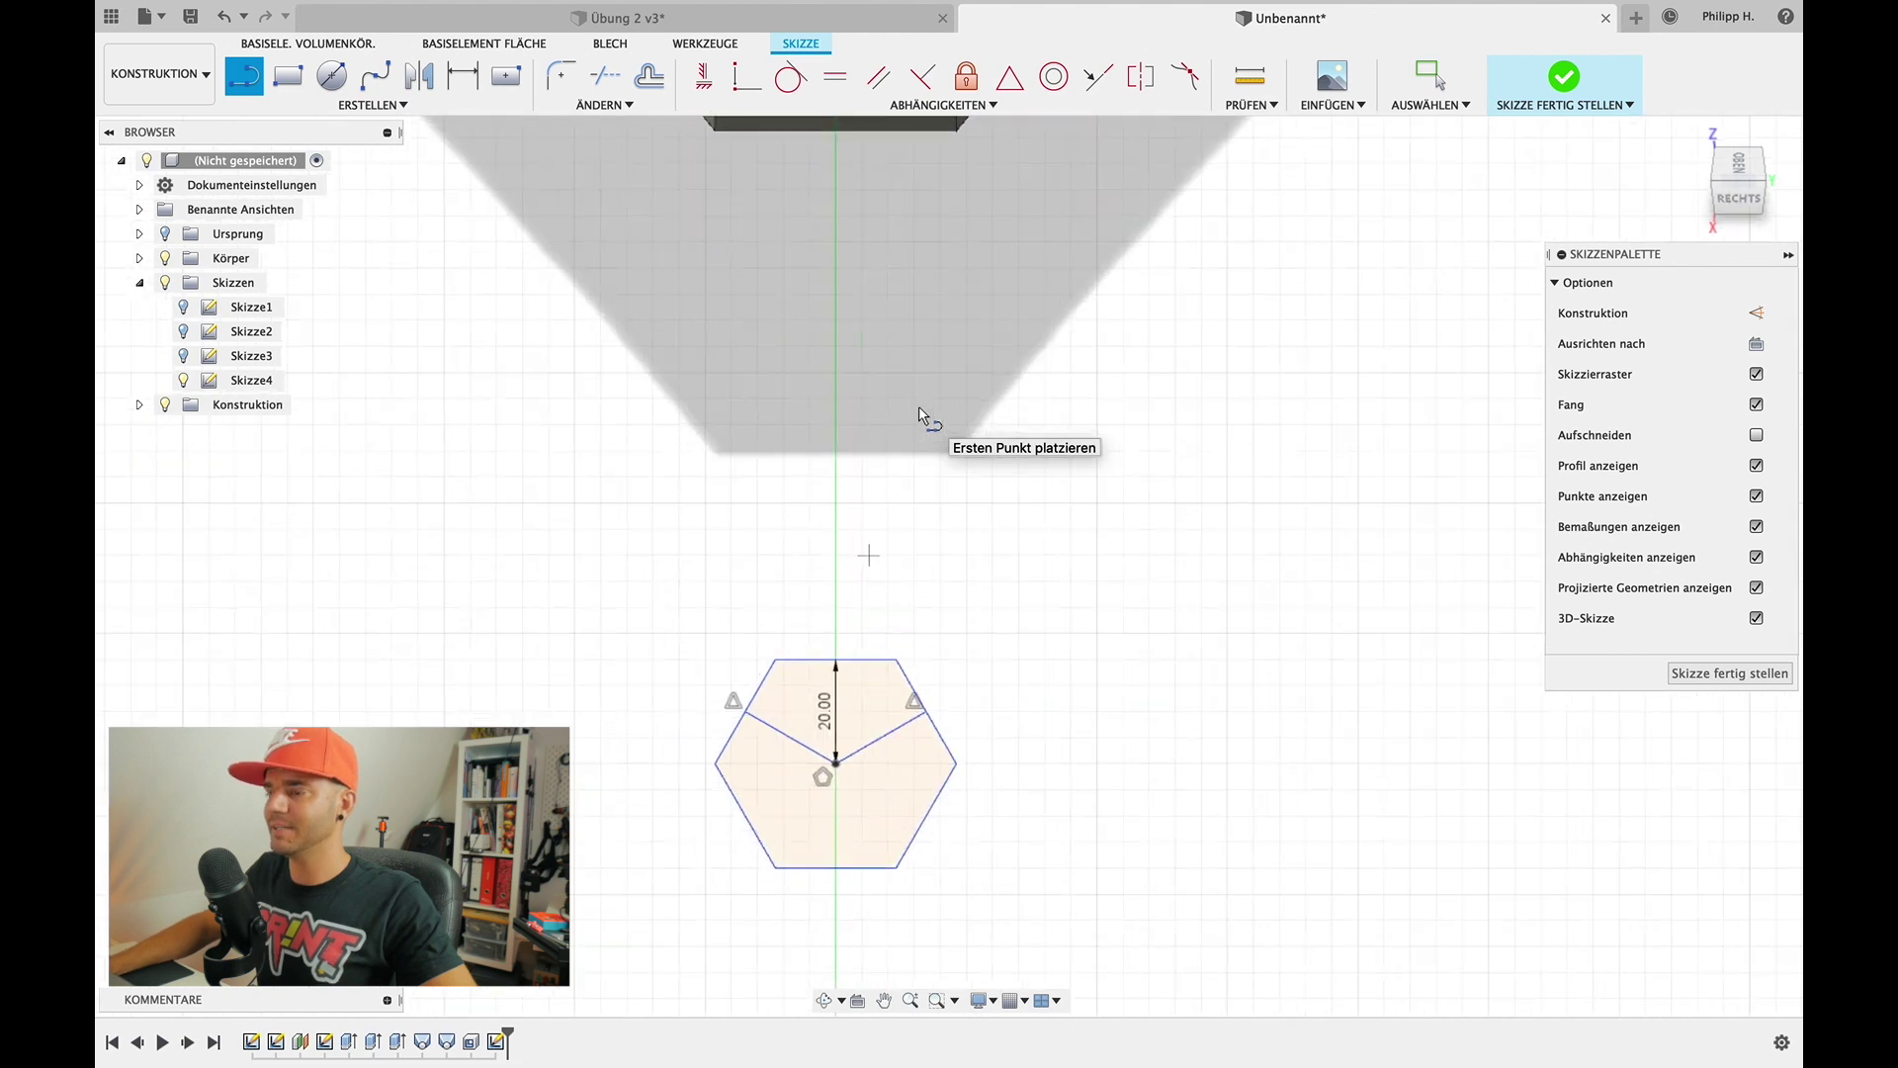
scroll(919, 413, "up", 2)
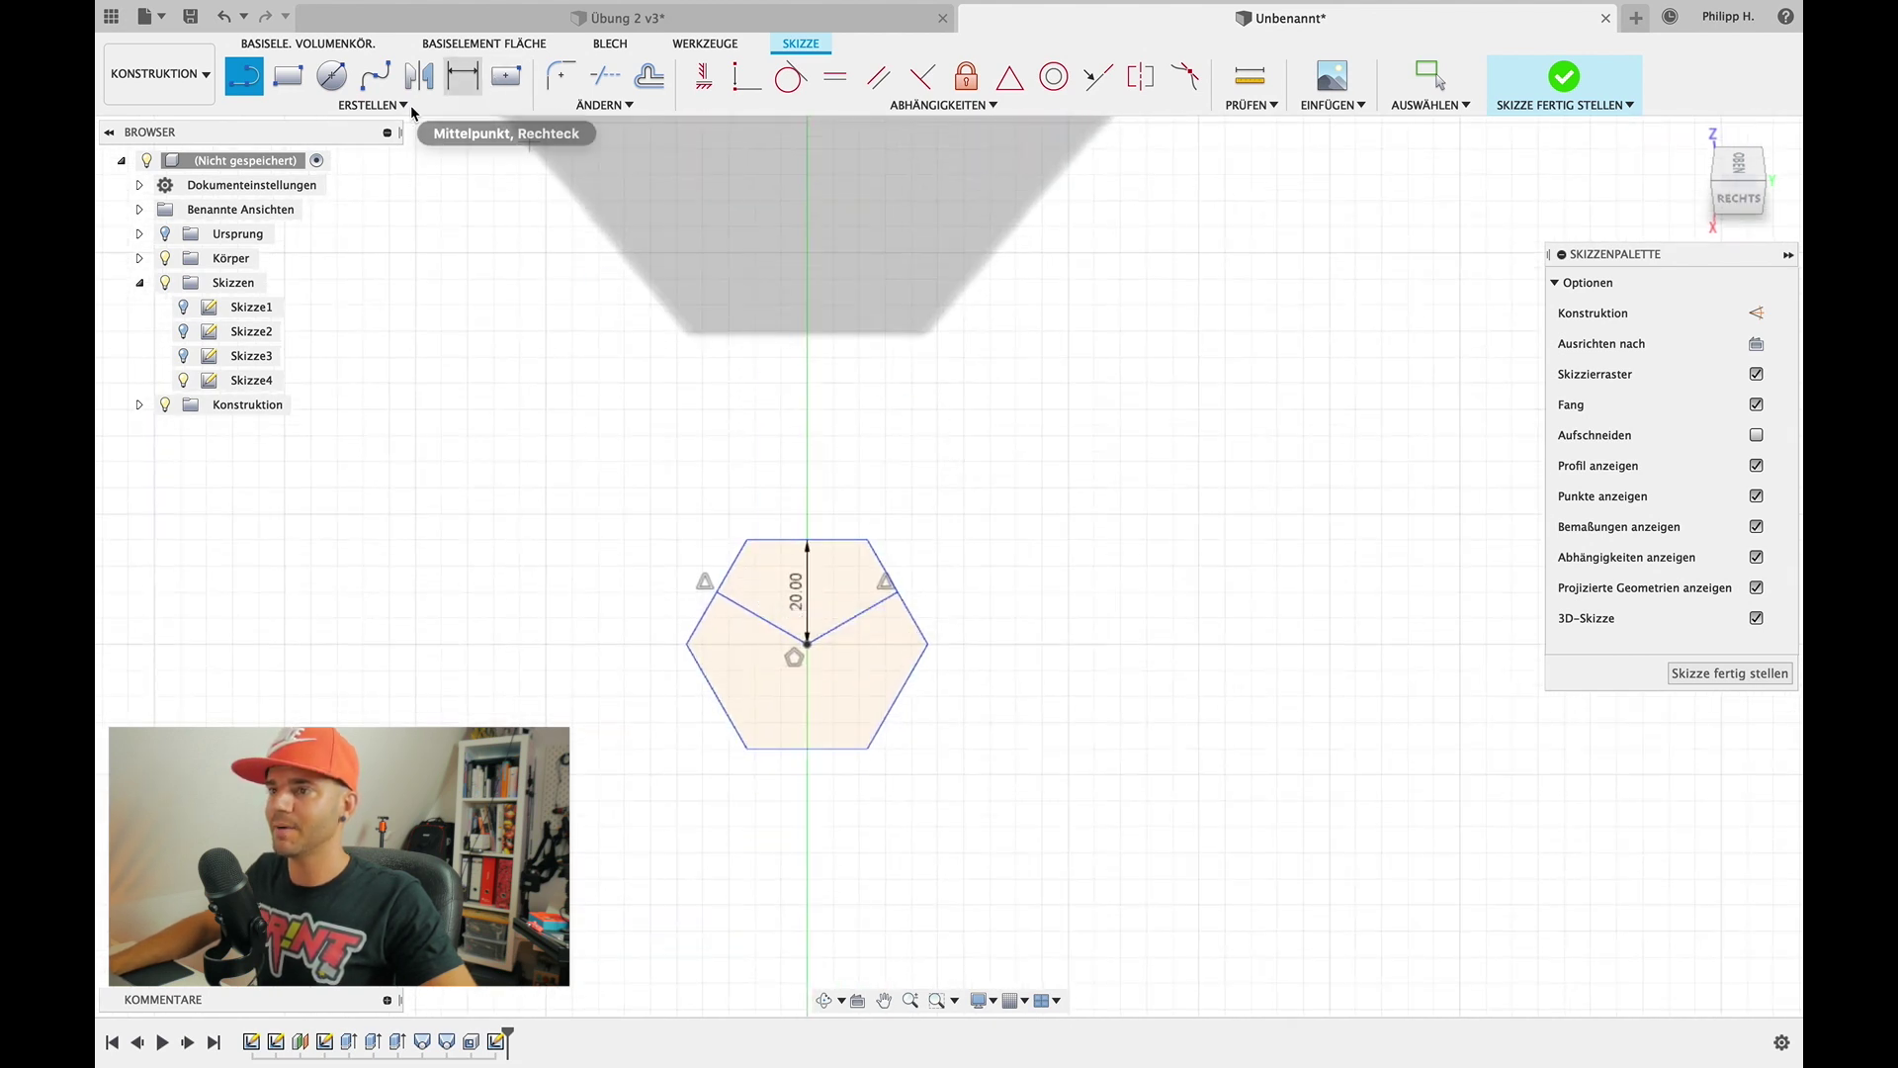
Start a Rechteckige Anordnung and select all six hexagon edges as the objects
left_click(359, 105)
mouse_move(310, 429)
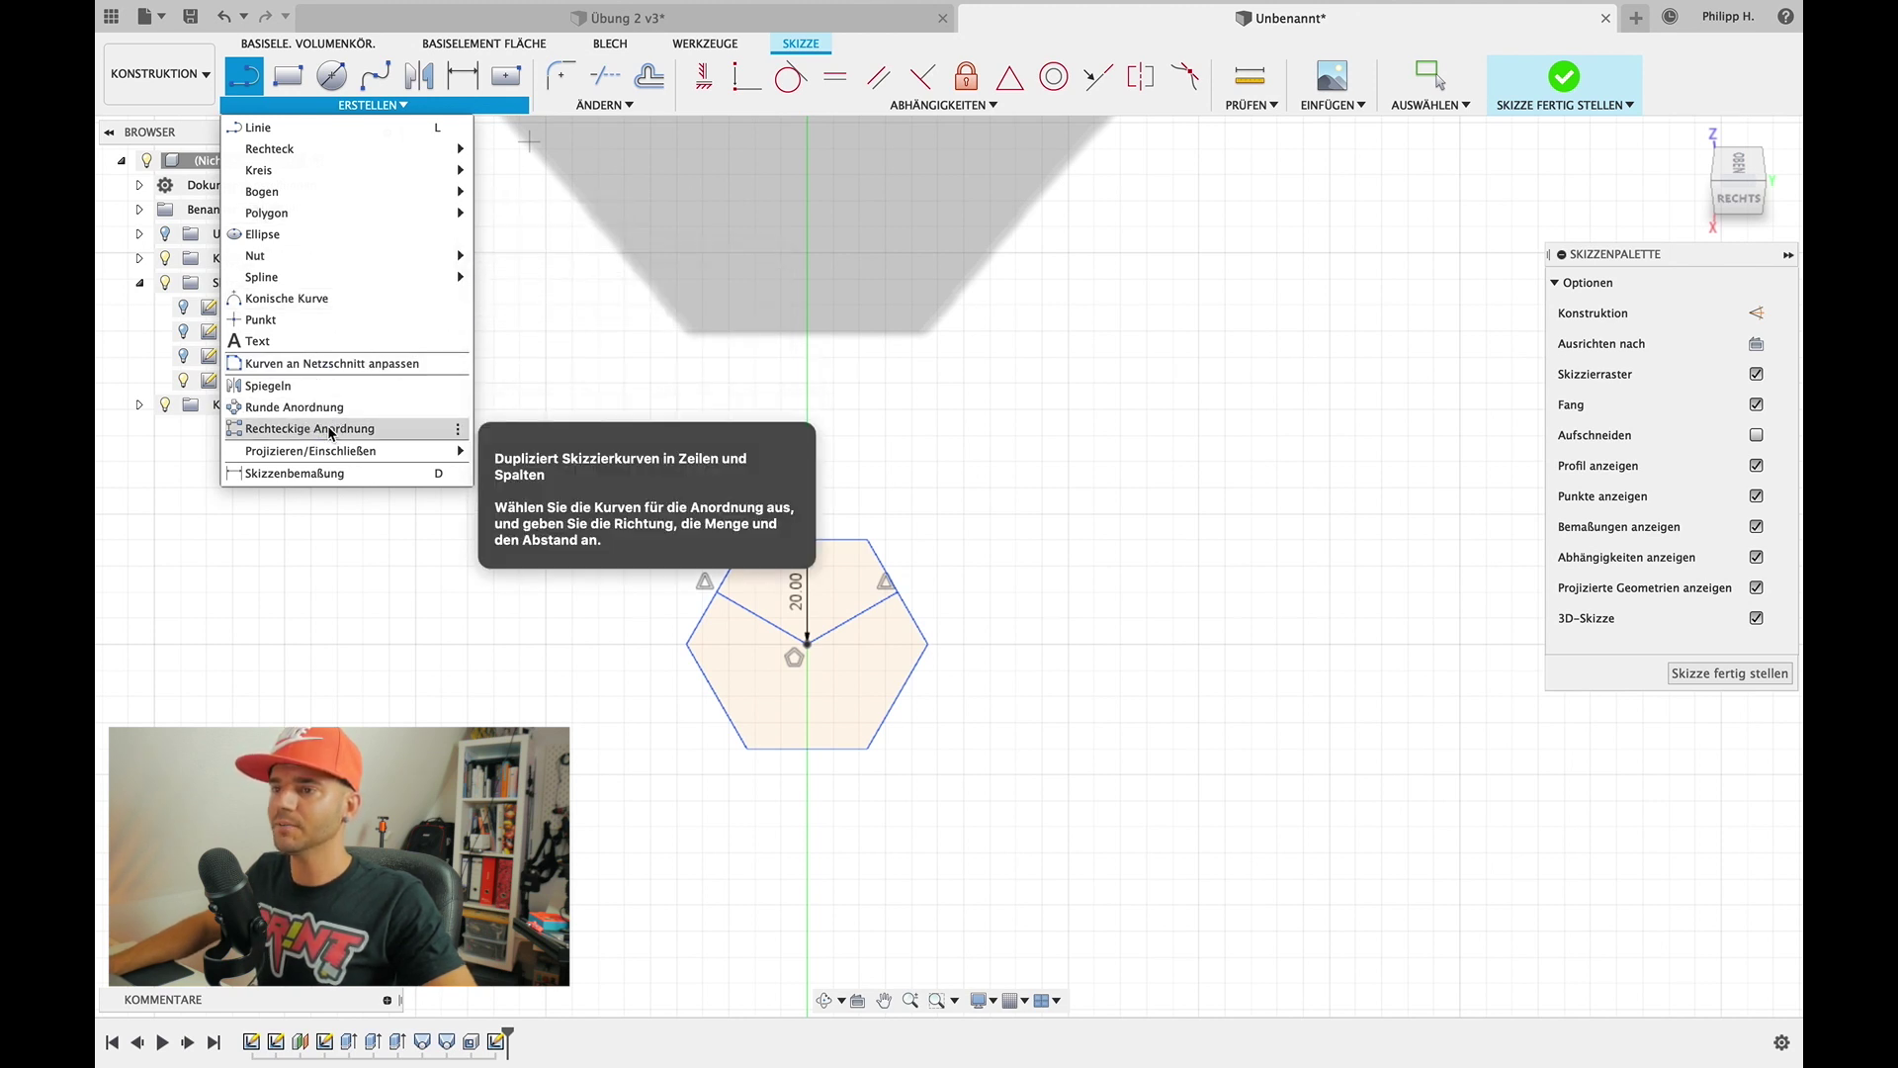
left_click(321, 432)
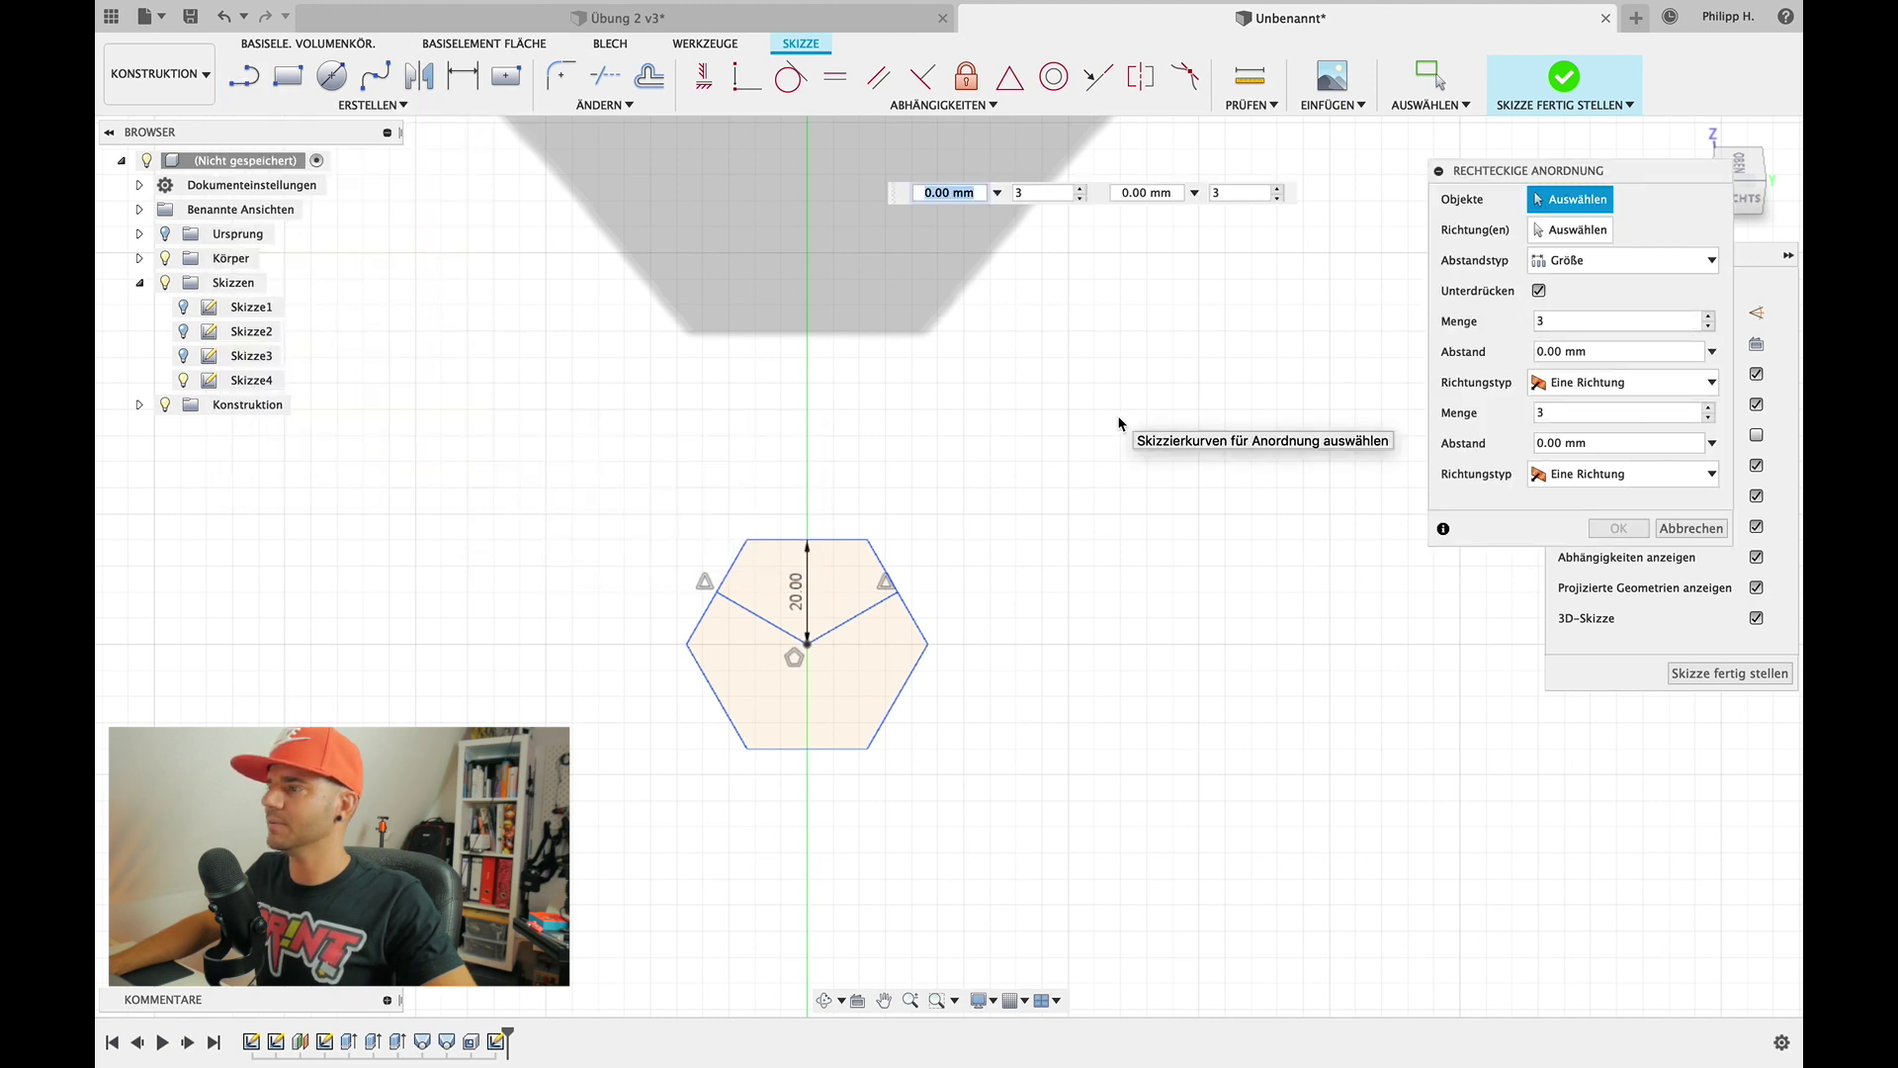
middle_click_drag(1134, 415, 1117, 450)
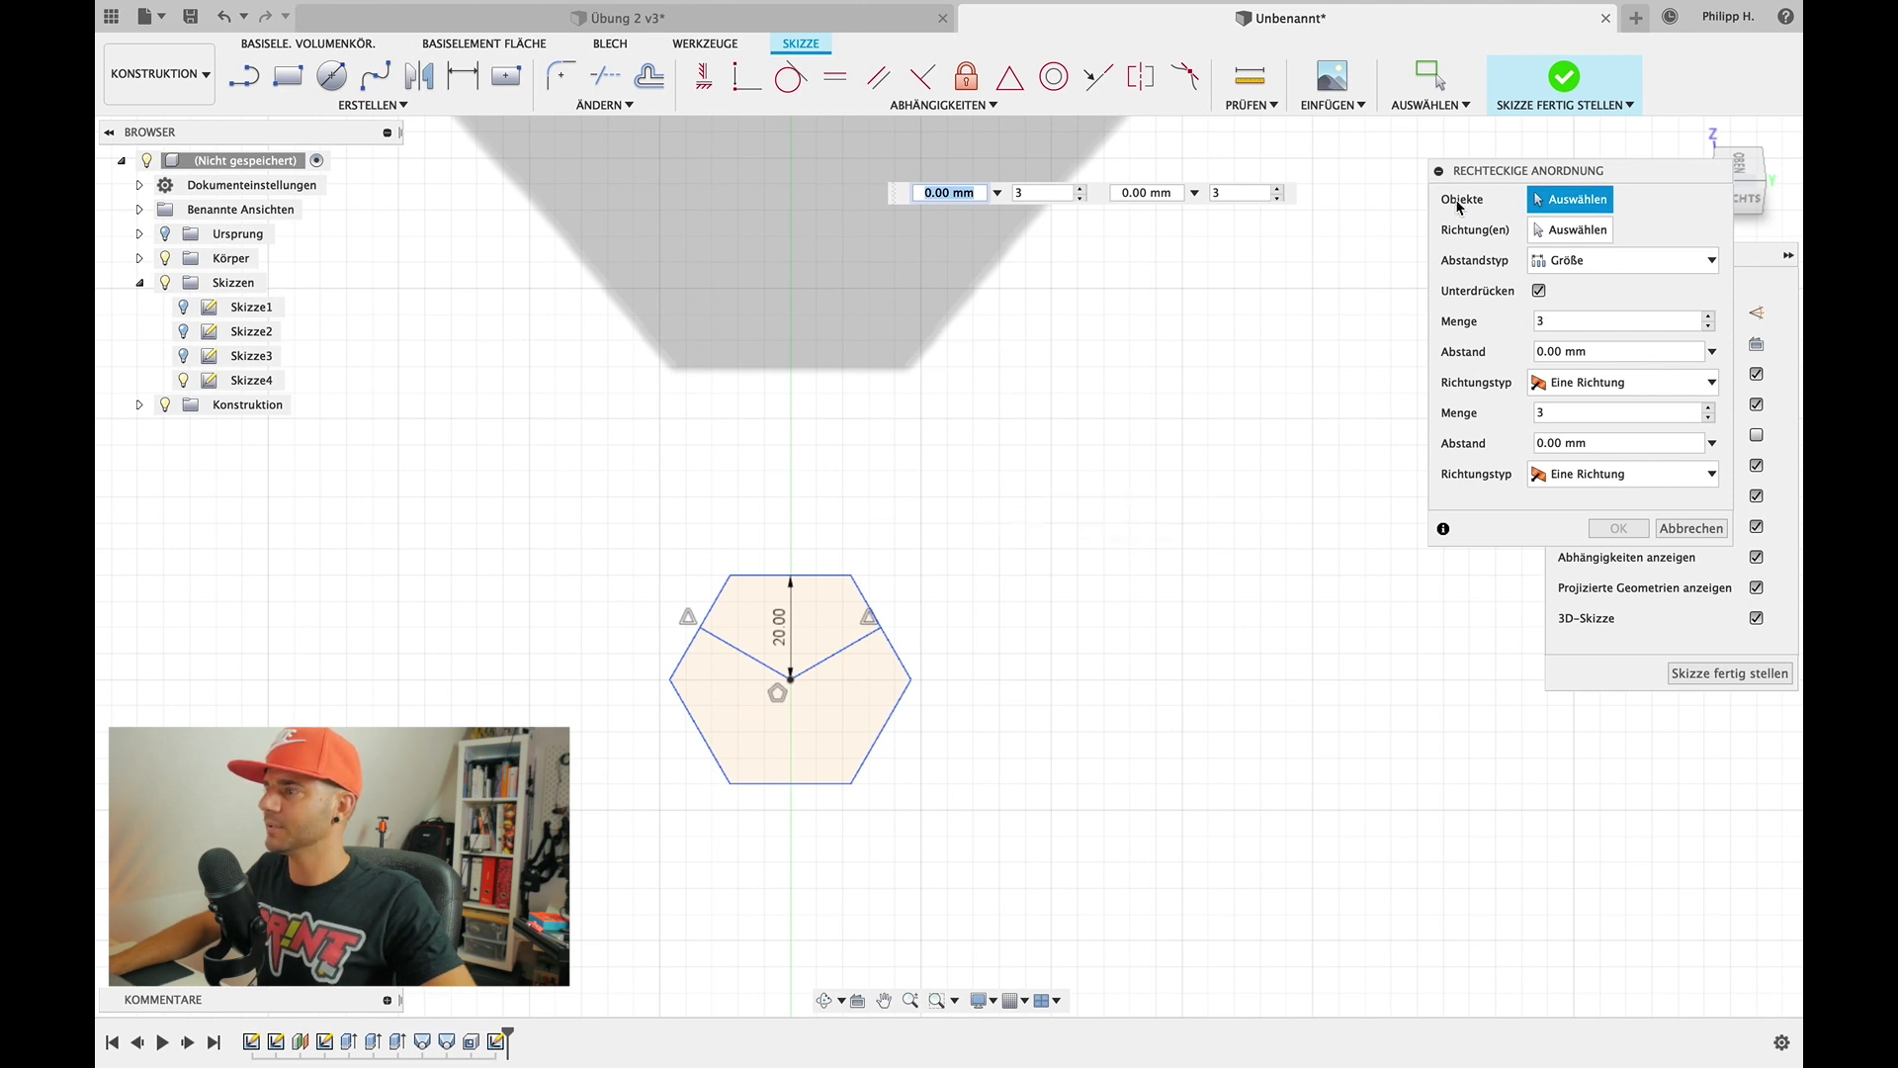
left_click(819, 575)
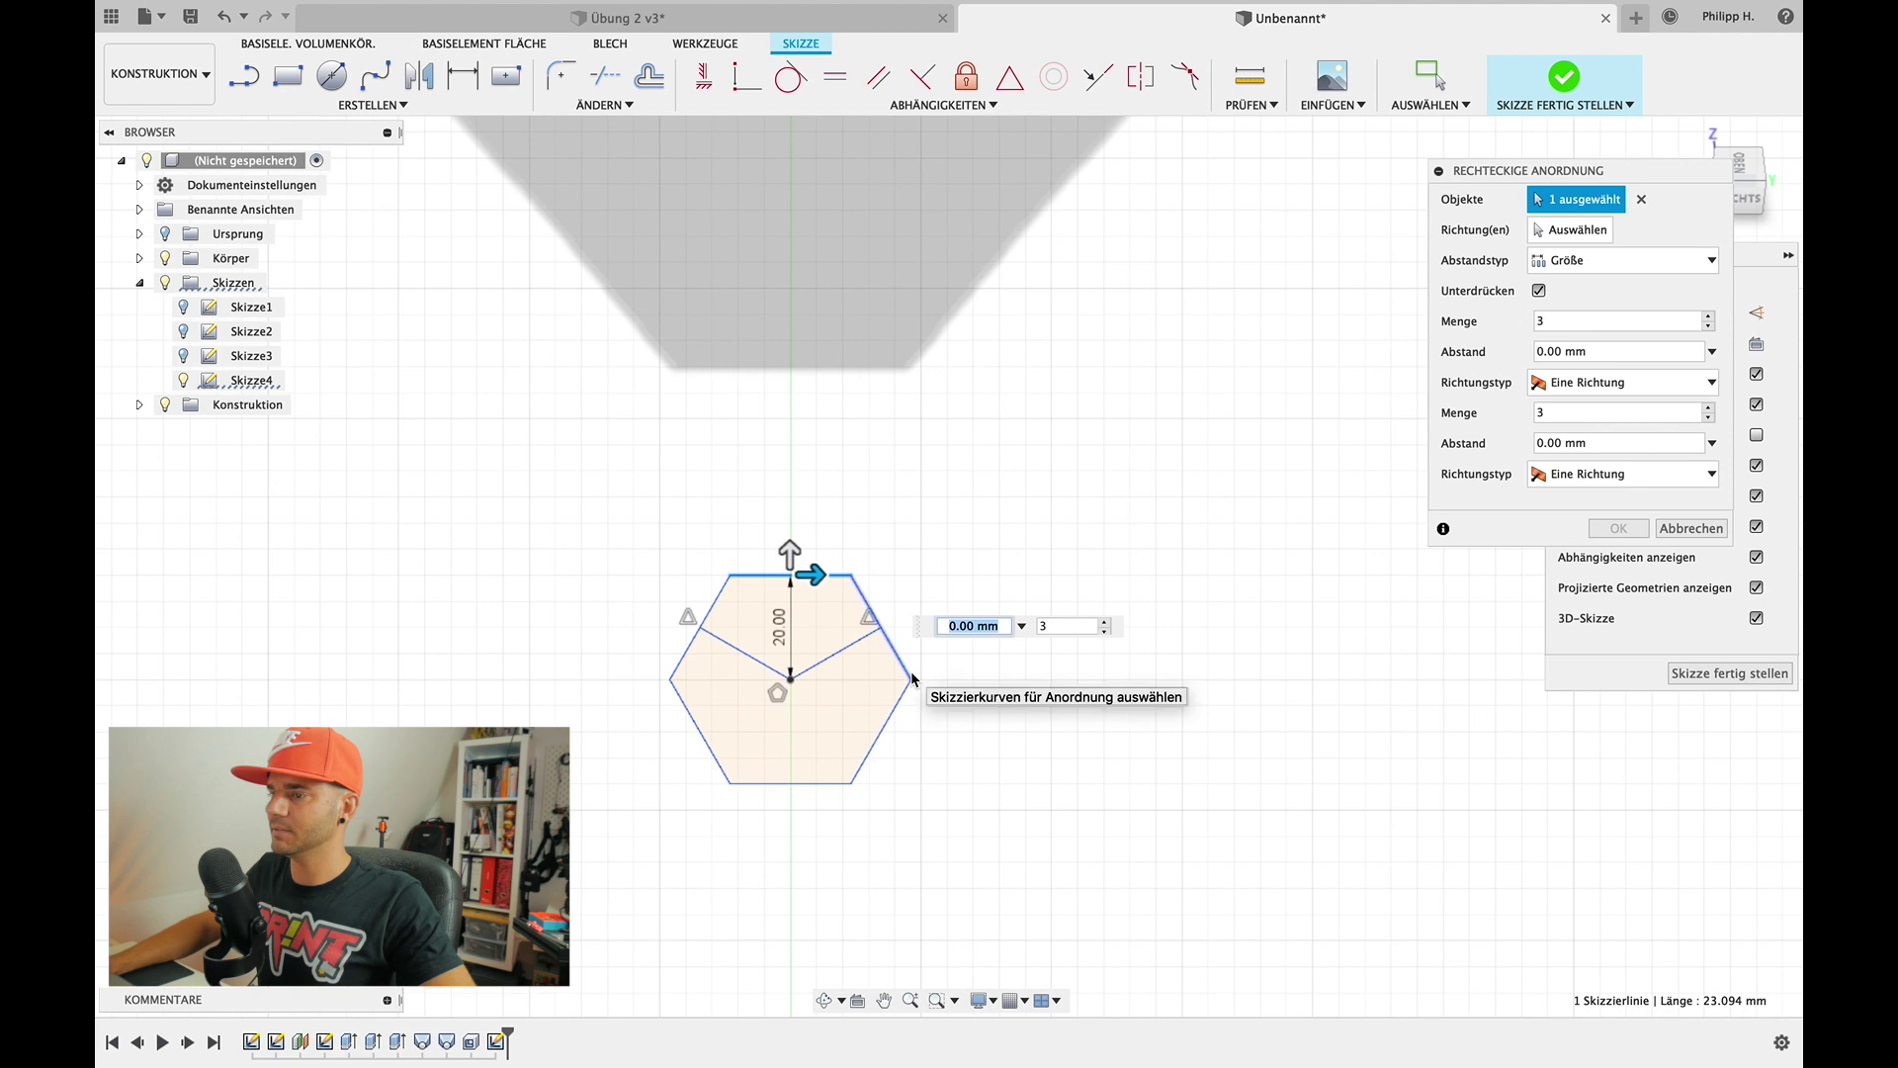
left_click(910, 677)
left_click(875, 743)
left_click(774, 784)
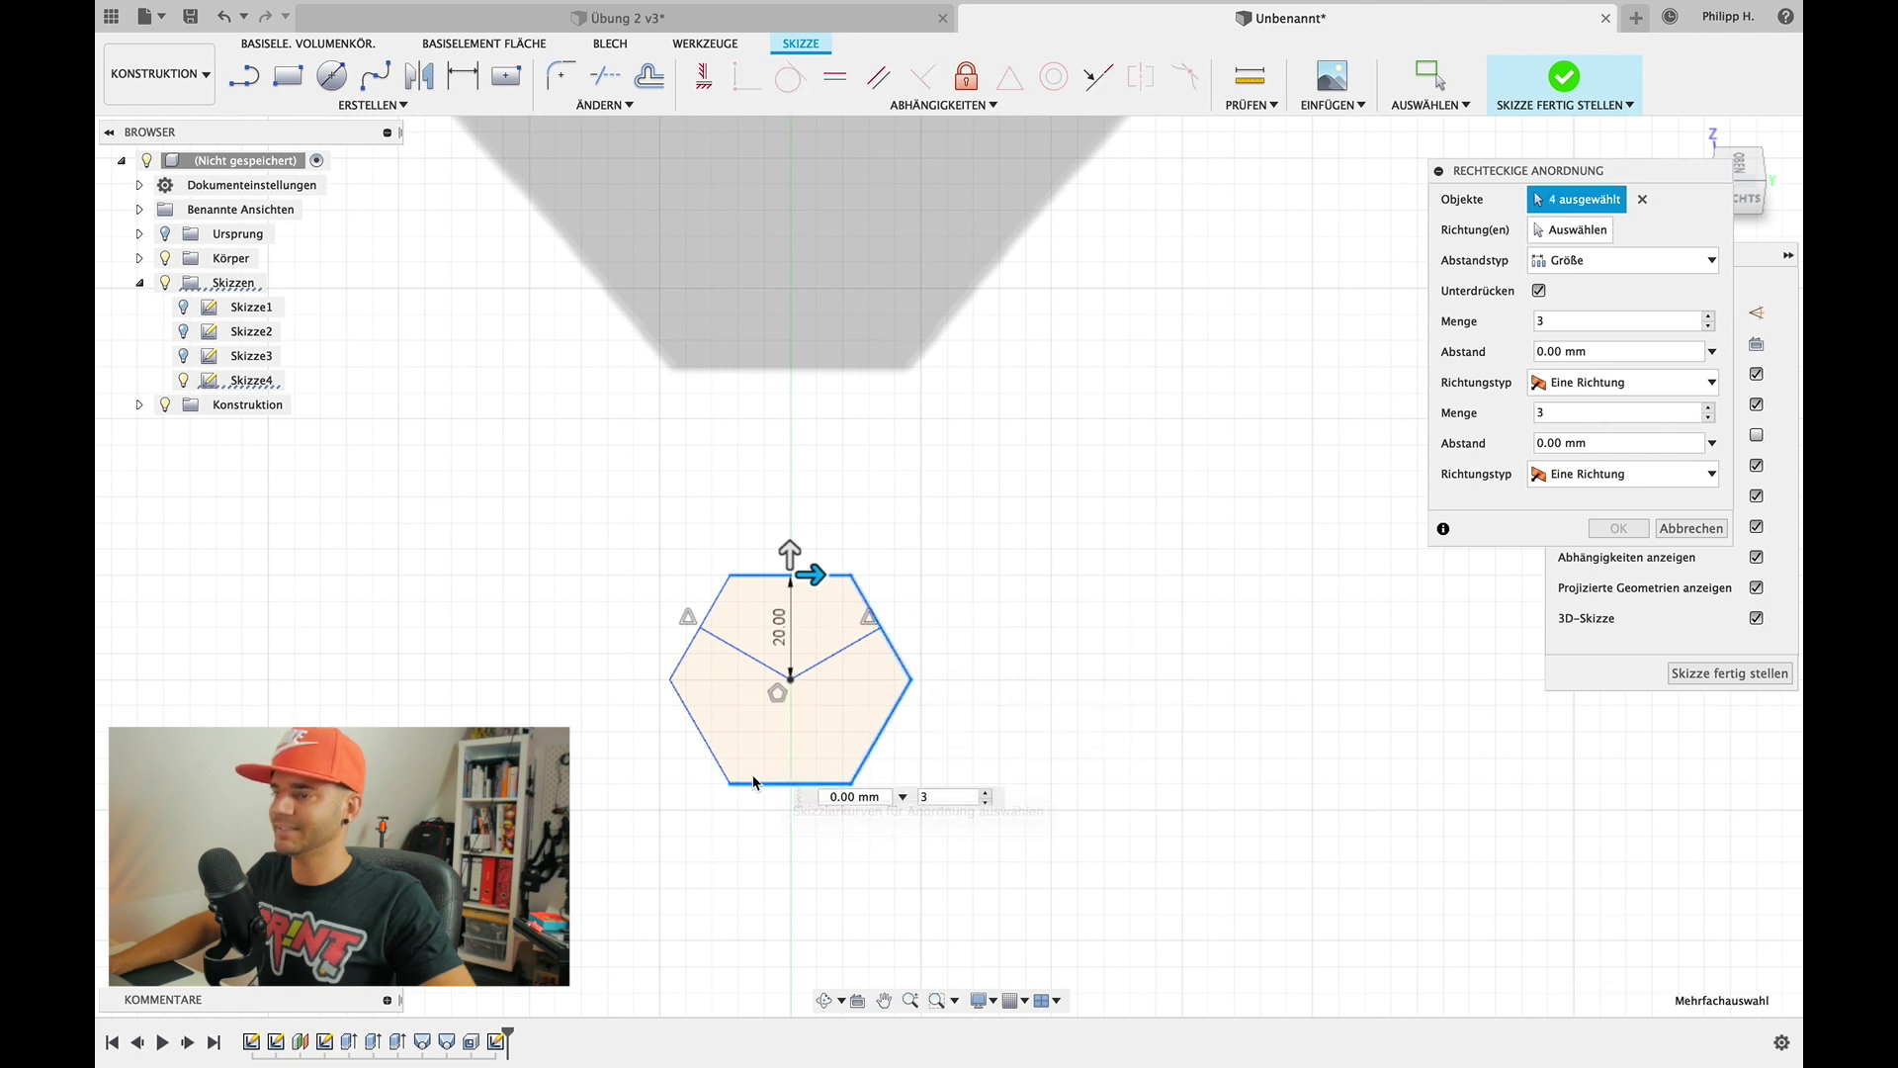
left_click(697, 730)
left_click(716, 611)
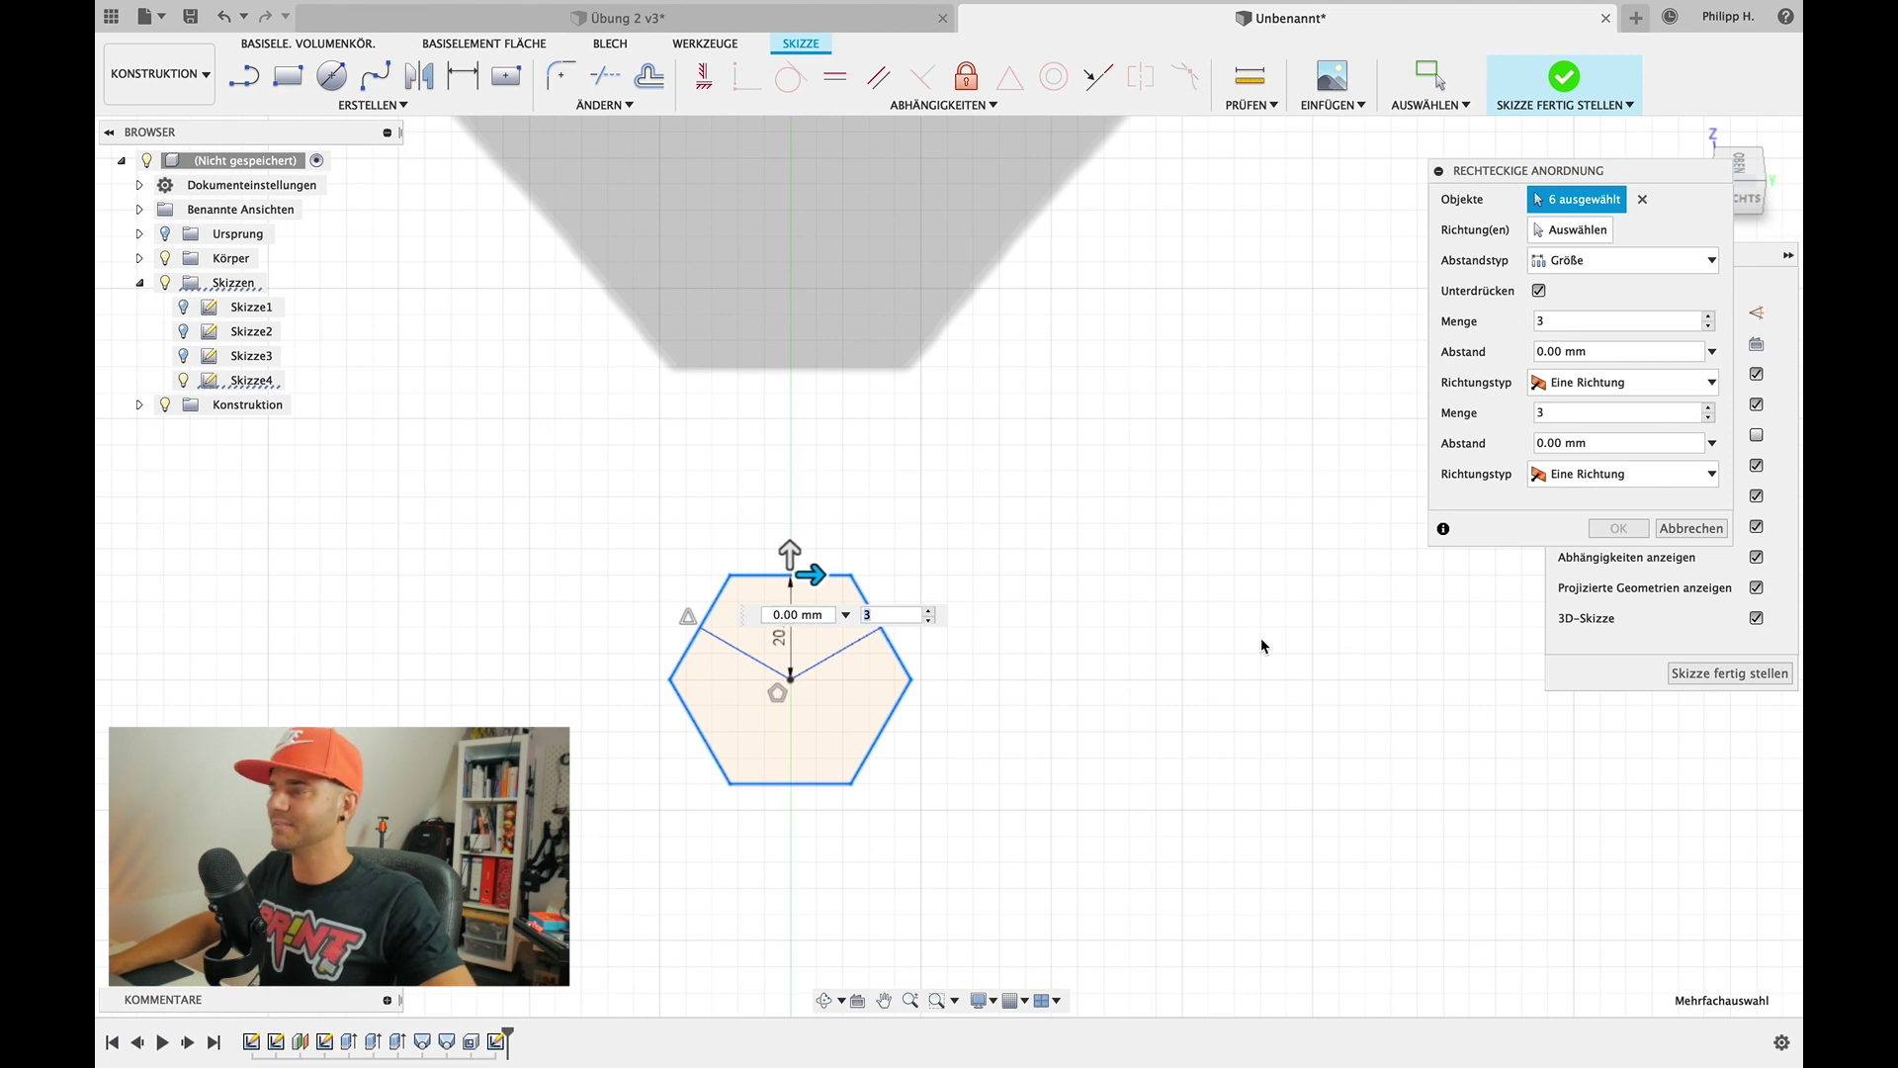
Pick two inner hexagon lines as the pattern's first and second directions
left_click(1566, 235)
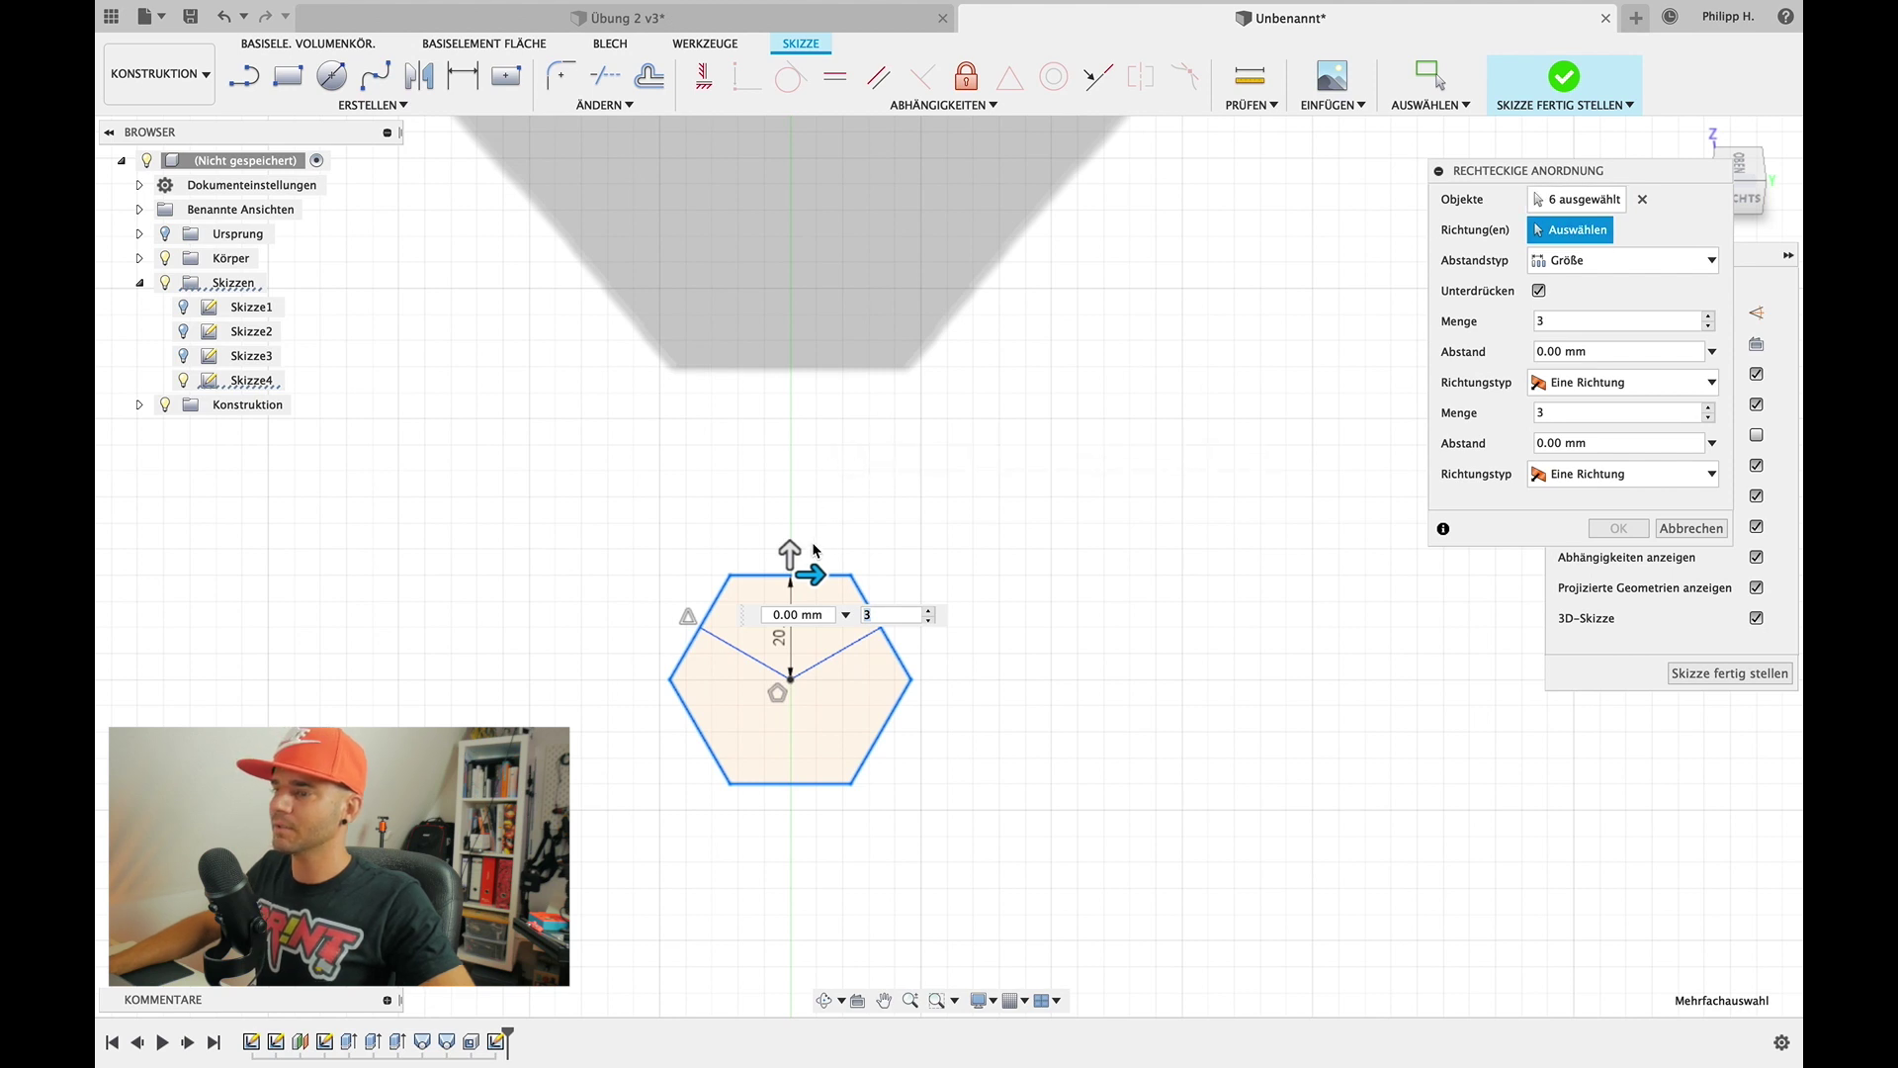
left_click(838, 657)
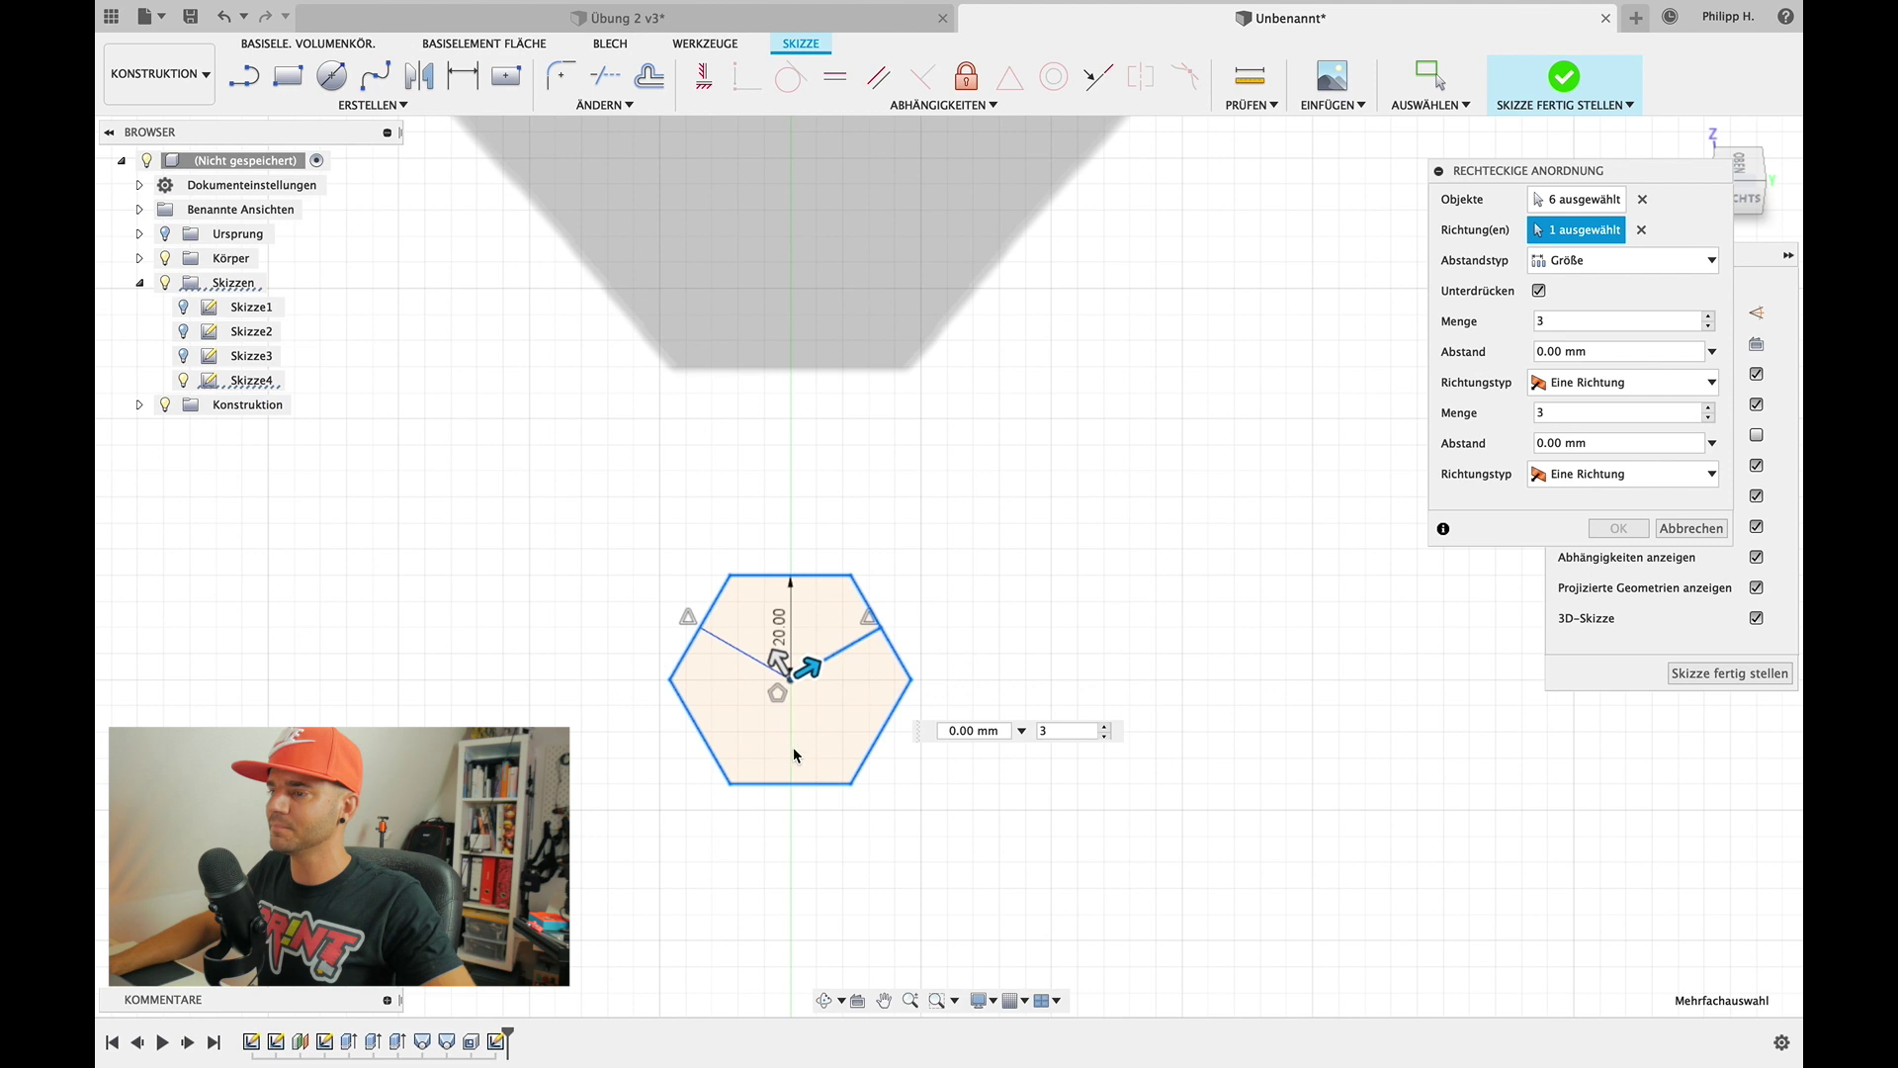
left_click(733, 653)
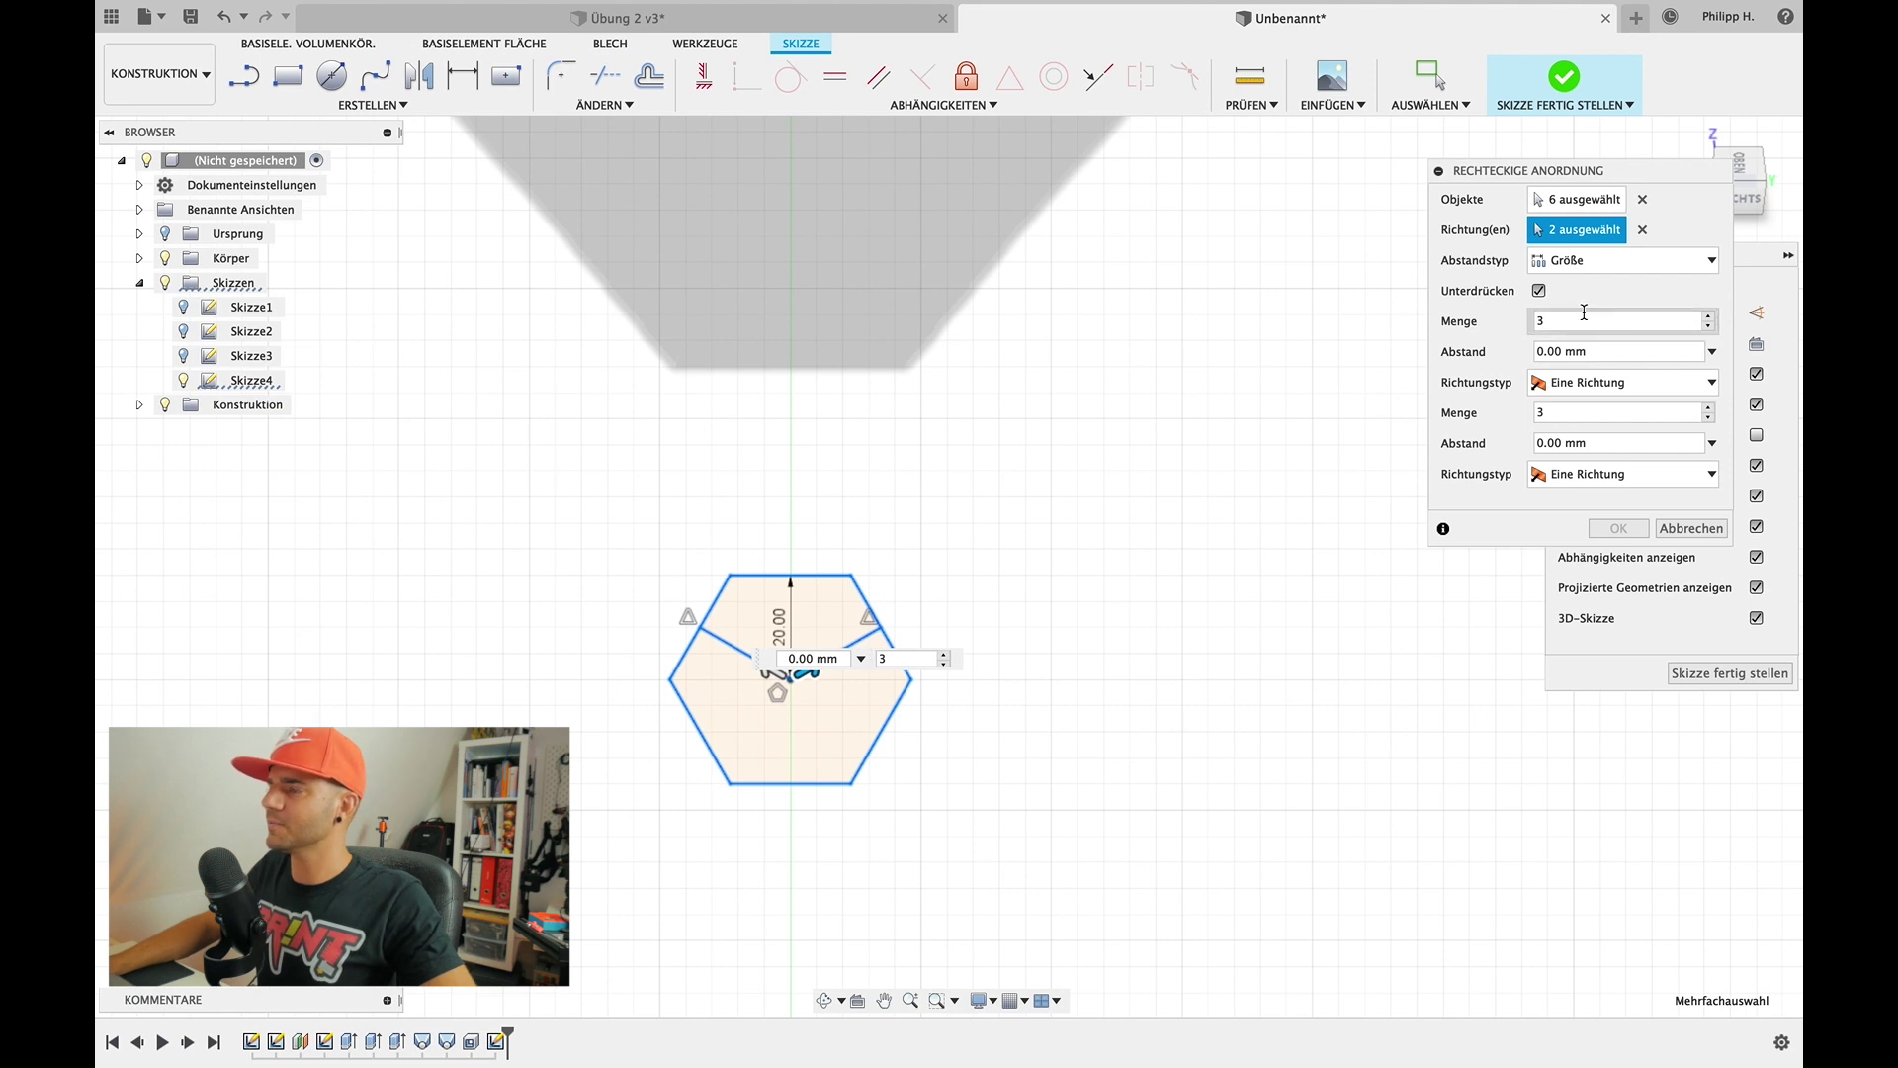
Set the first direction's distance to 100 mm, after trying 20 and 80 mm
left_click_drag(790, 657, 854, 659)
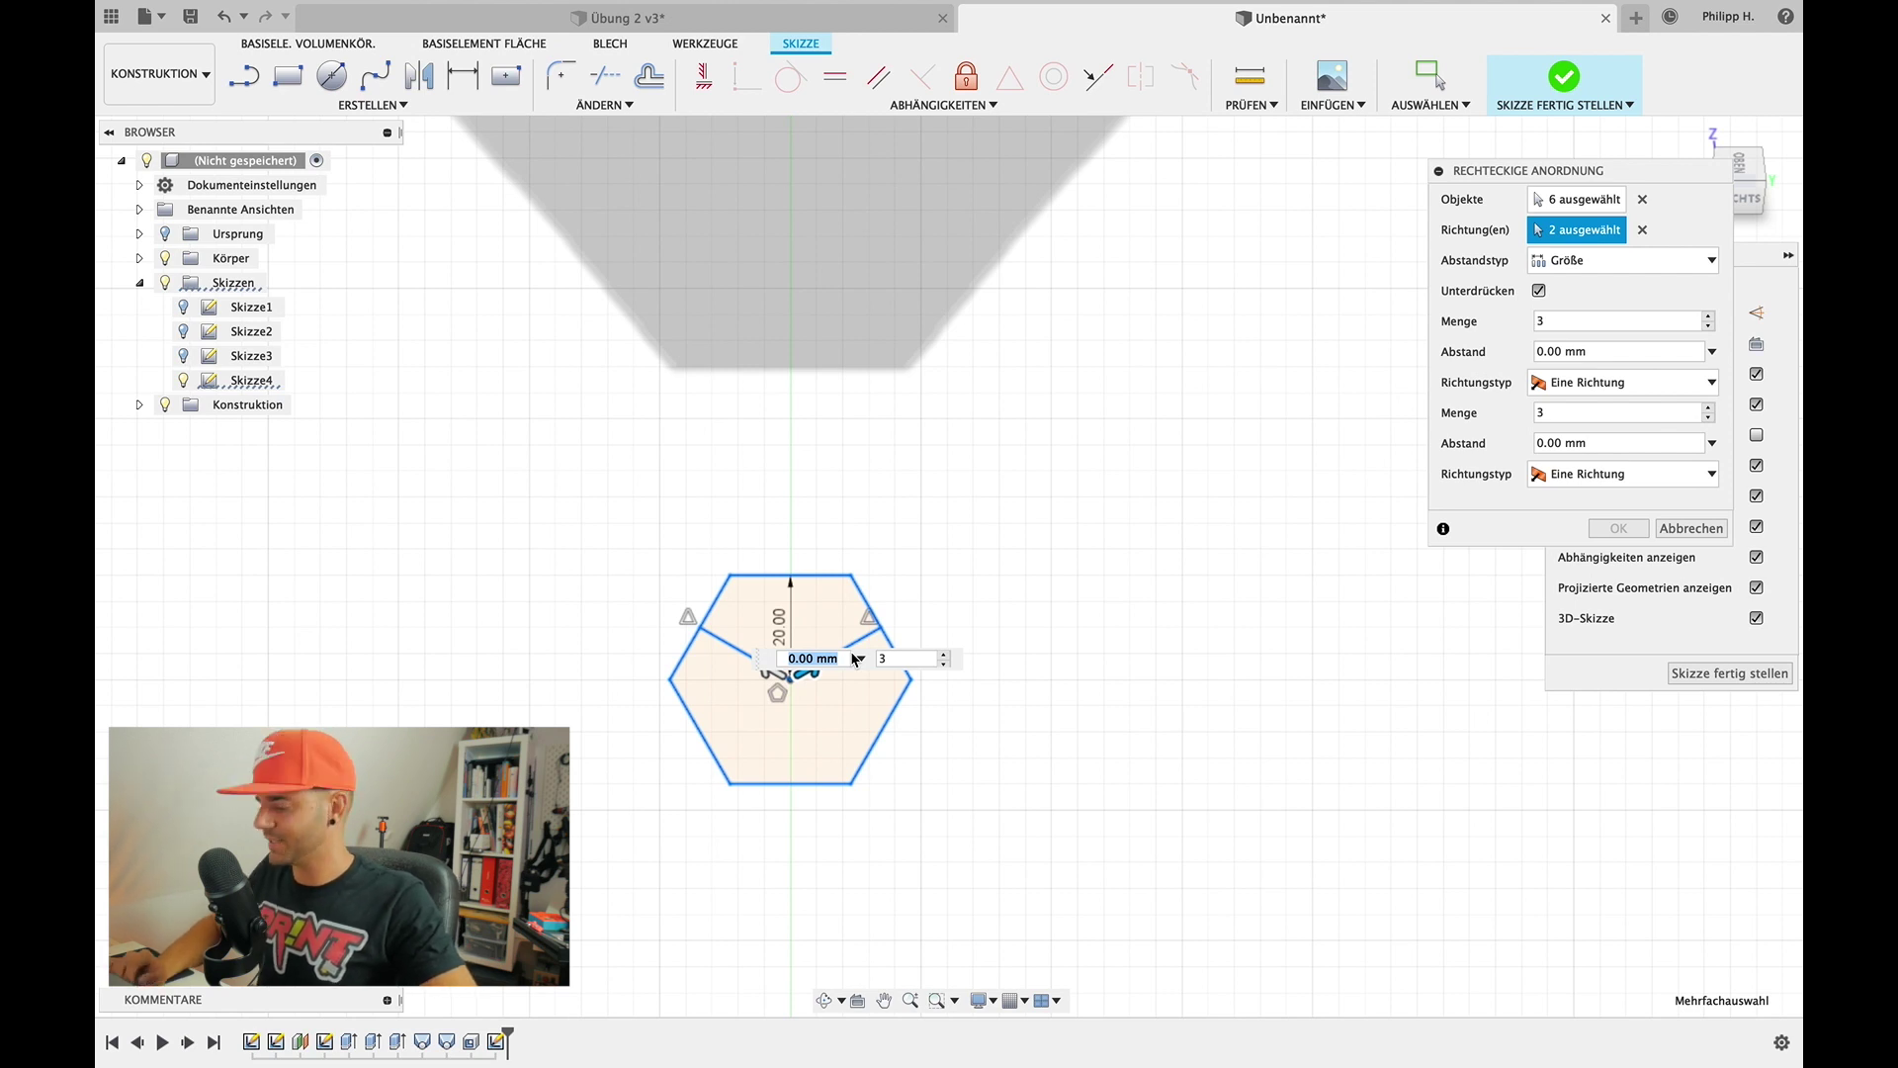
type("20")
key("Return")
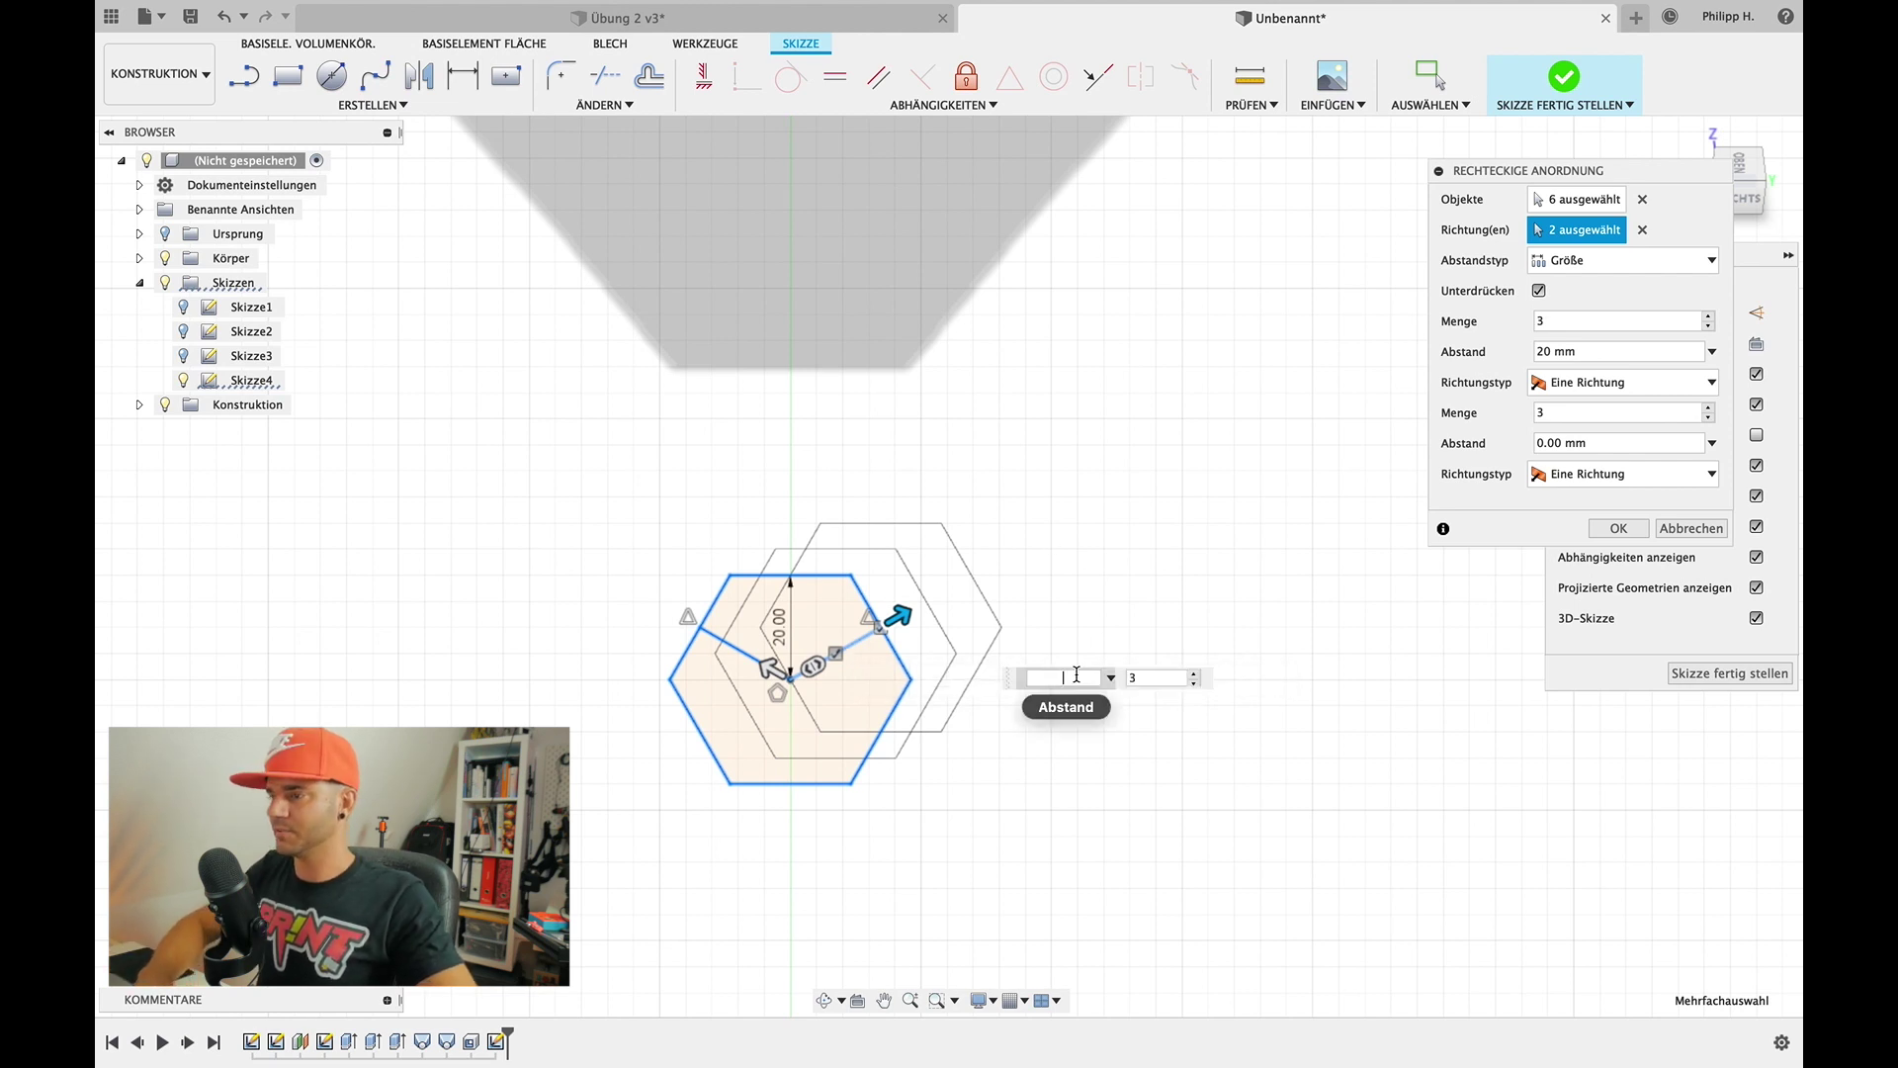
type("80")
key("Return")
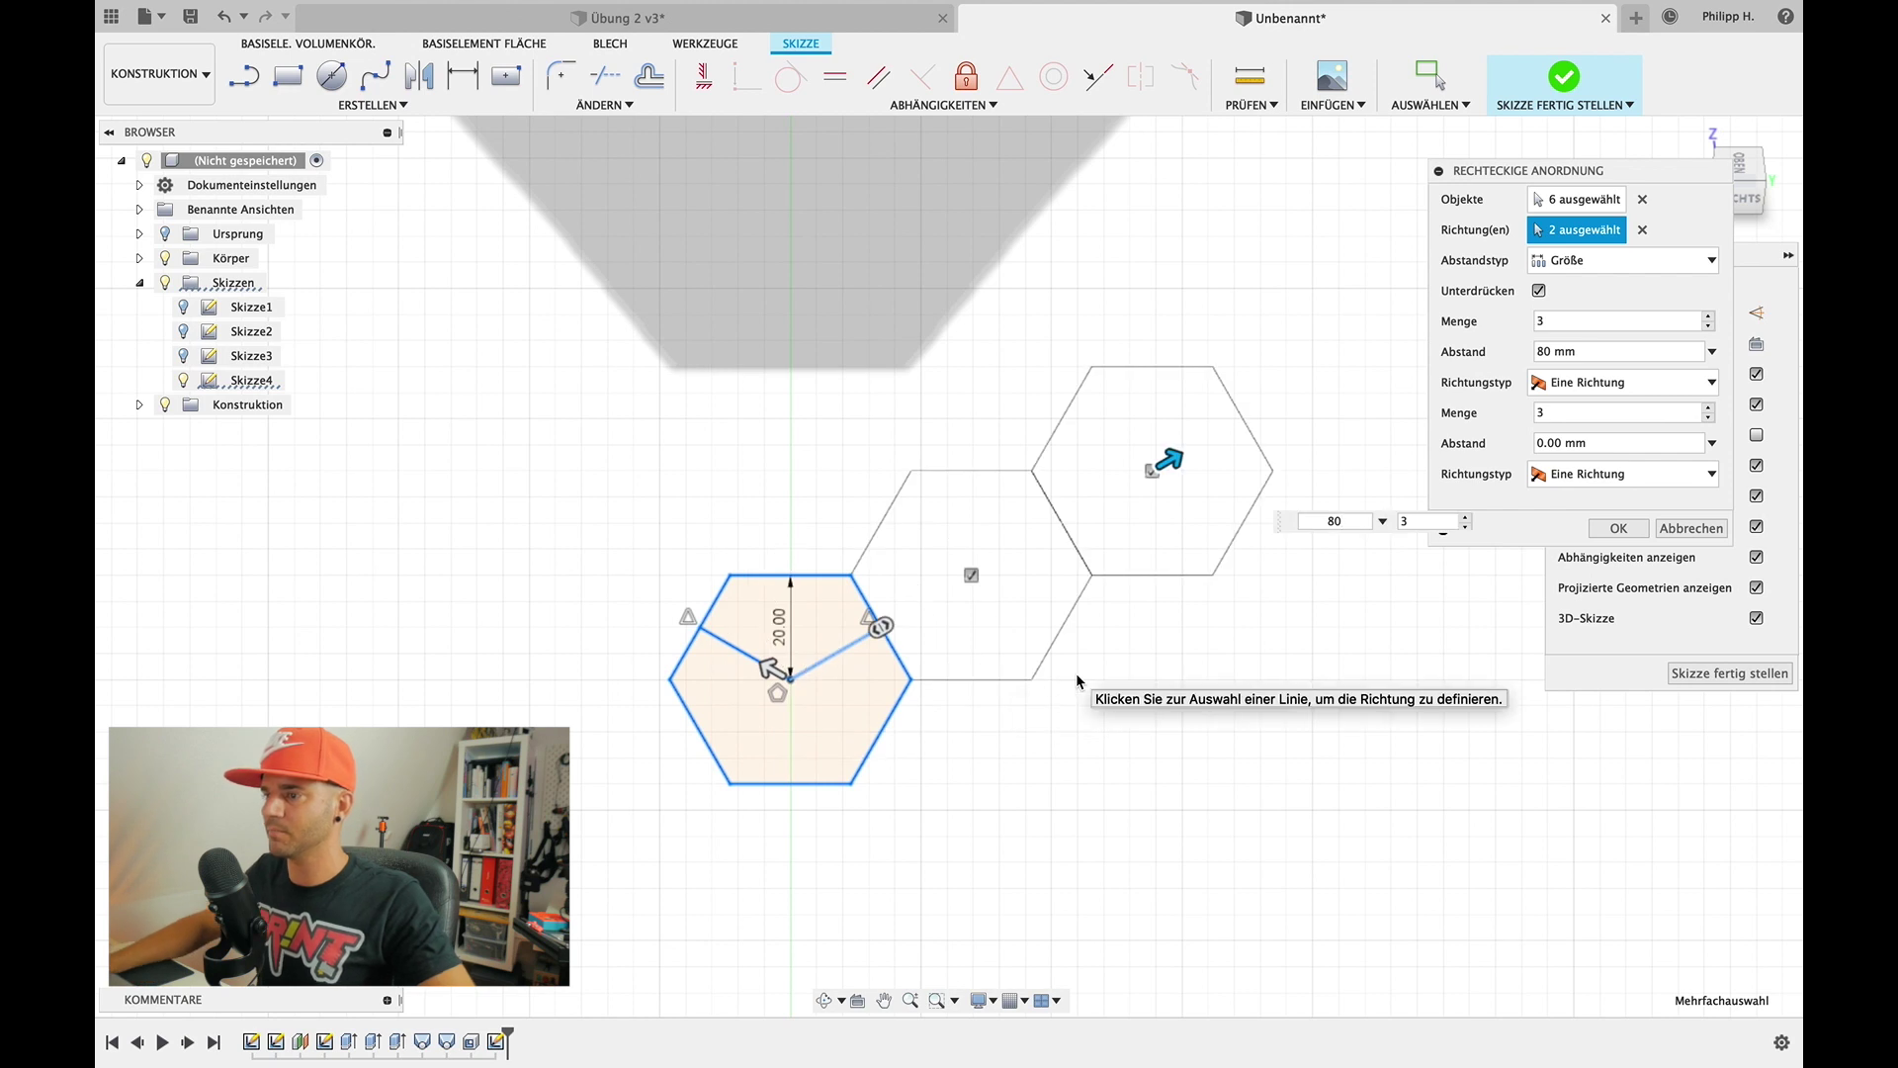
key("BackSpace")
key("BackSpace")
type("100")
key("Return")
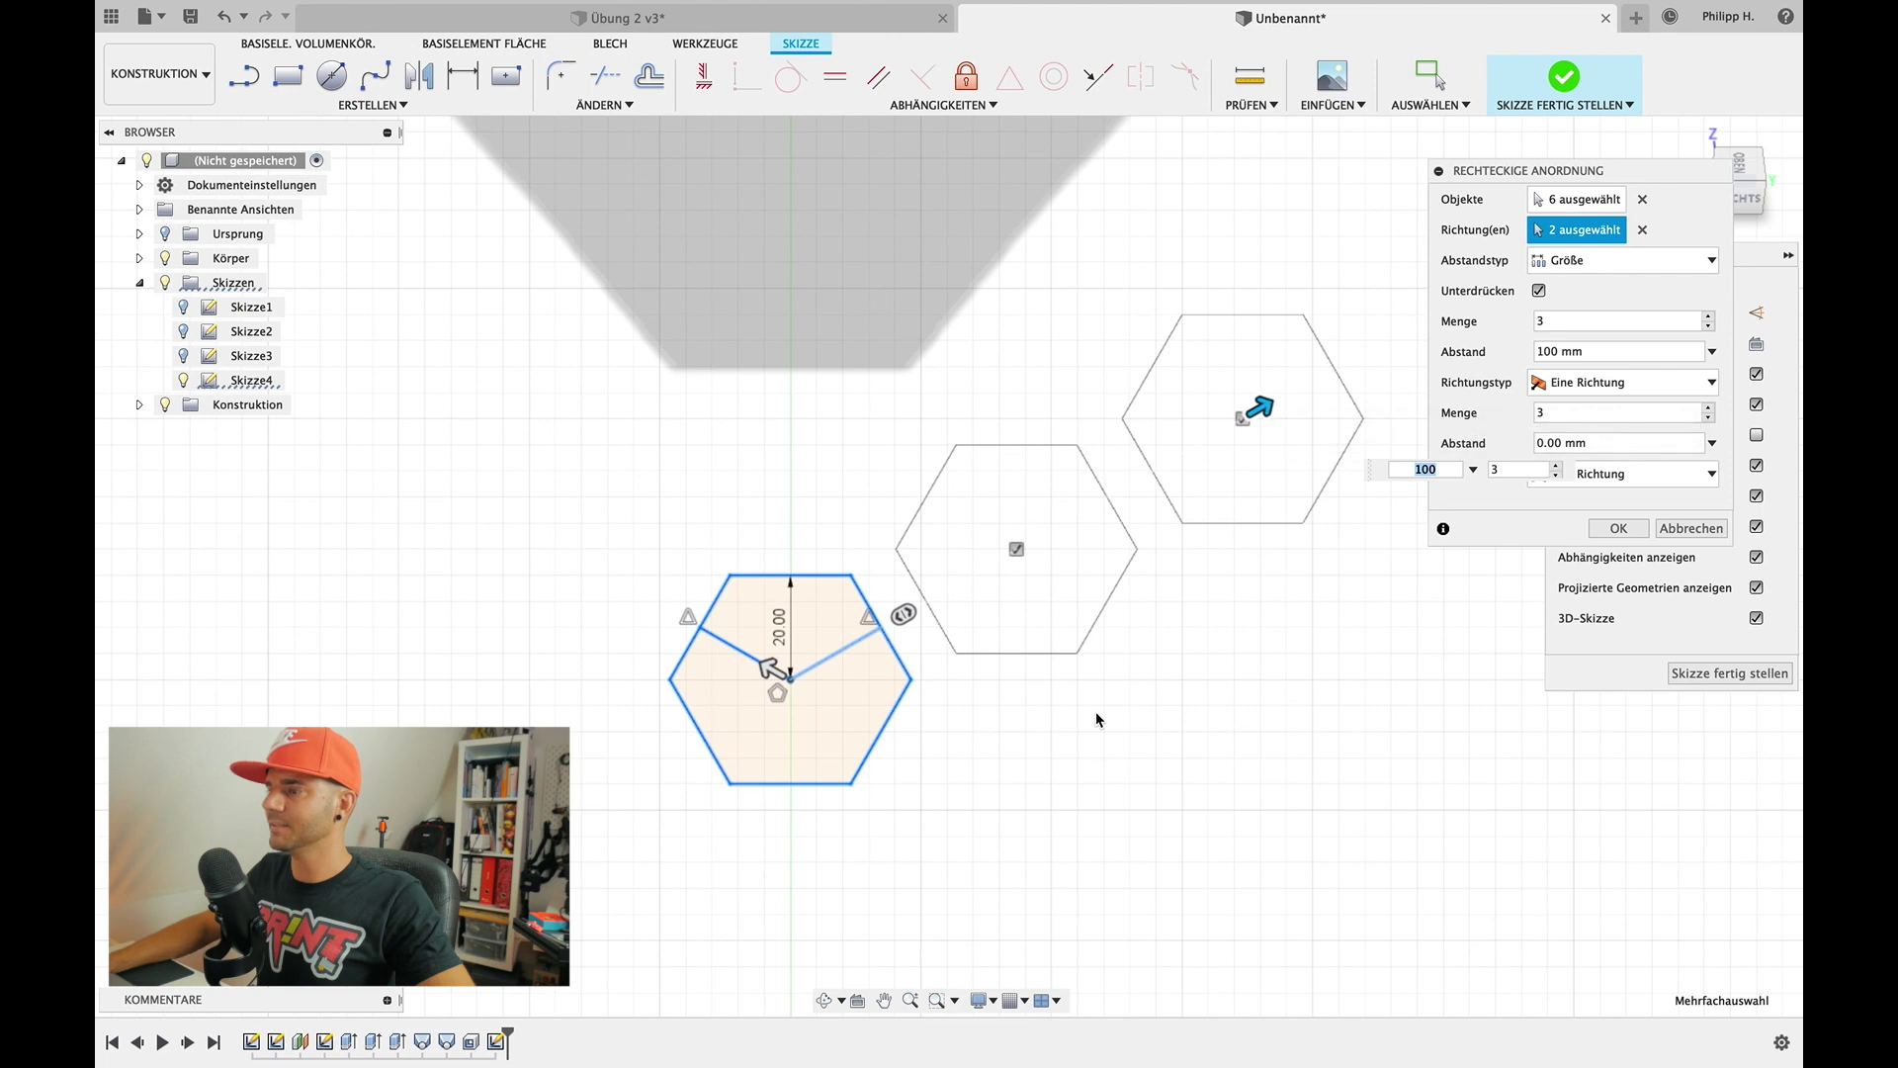
scroll(1096, 709, "down", 5)
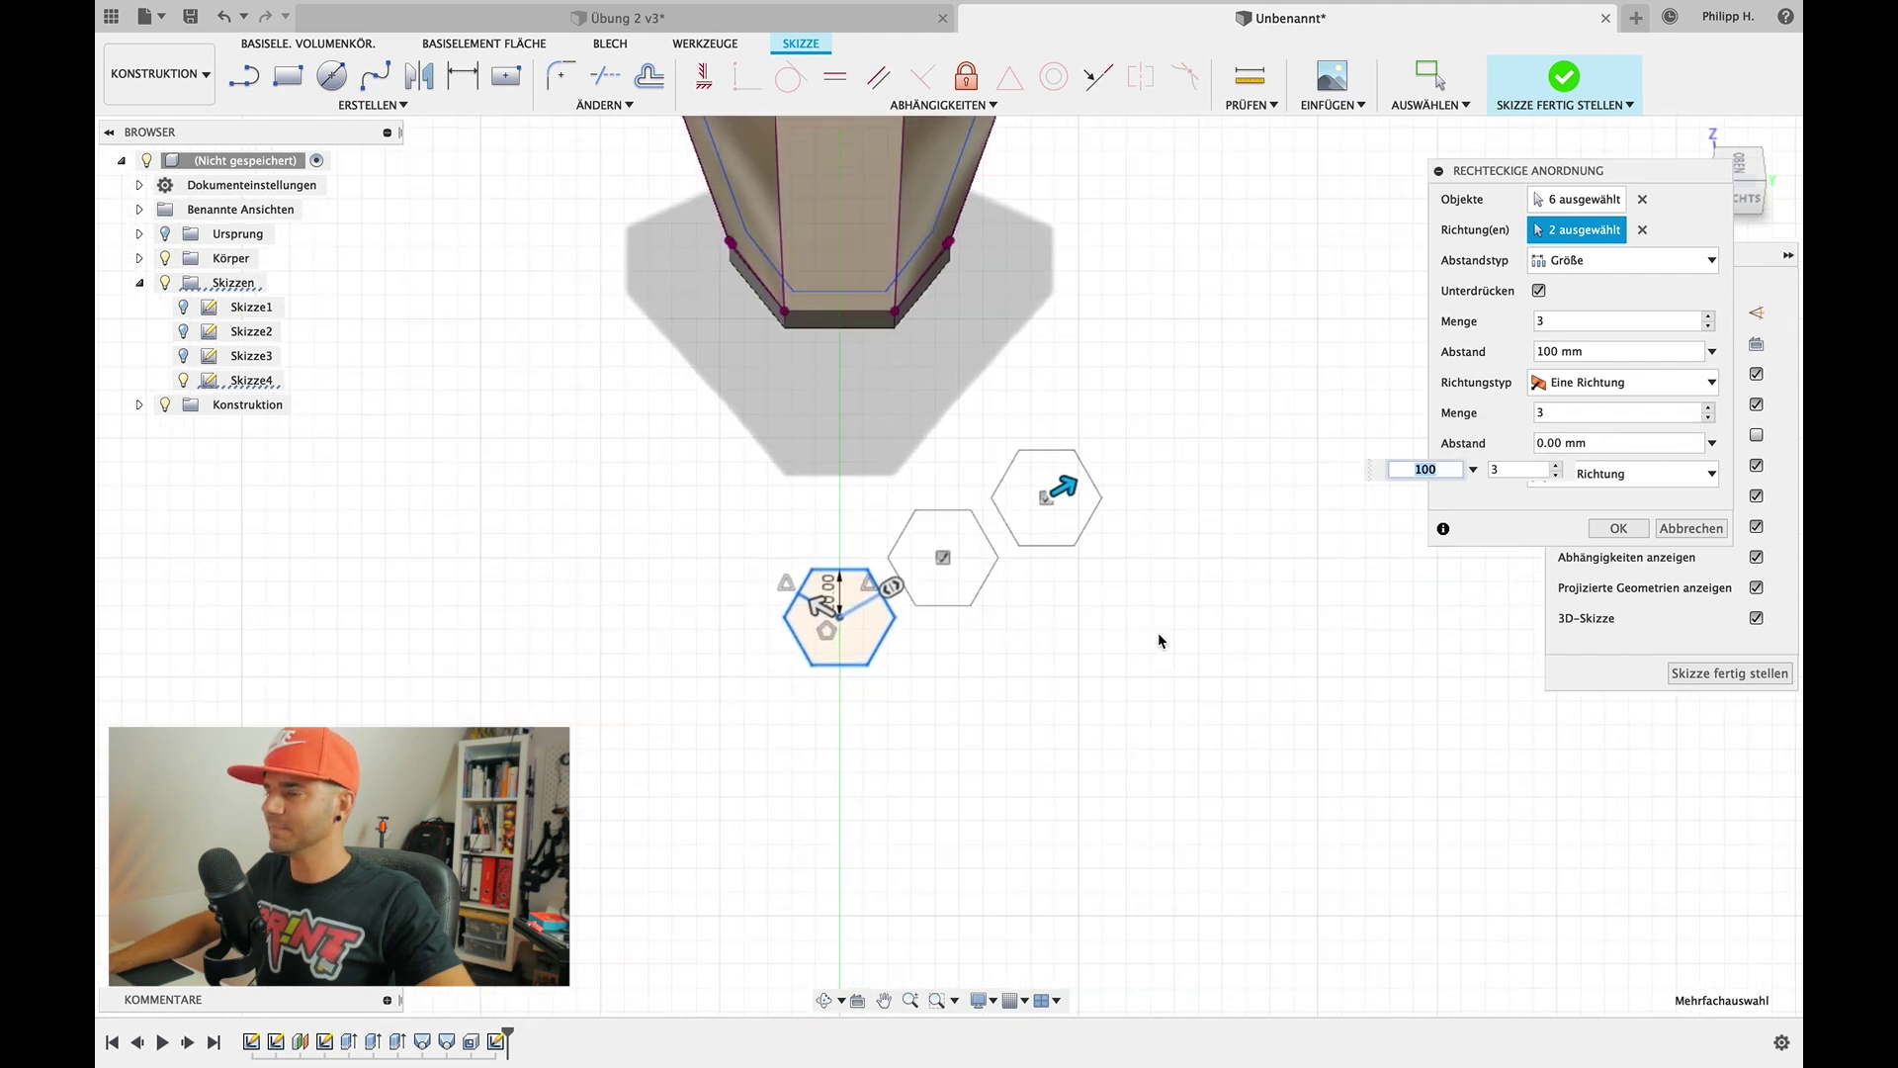
middle_click_drag(1159, 632, 1134, 674)
Raise the first direction's hexagon quantity to 20 copies
key("Tab")
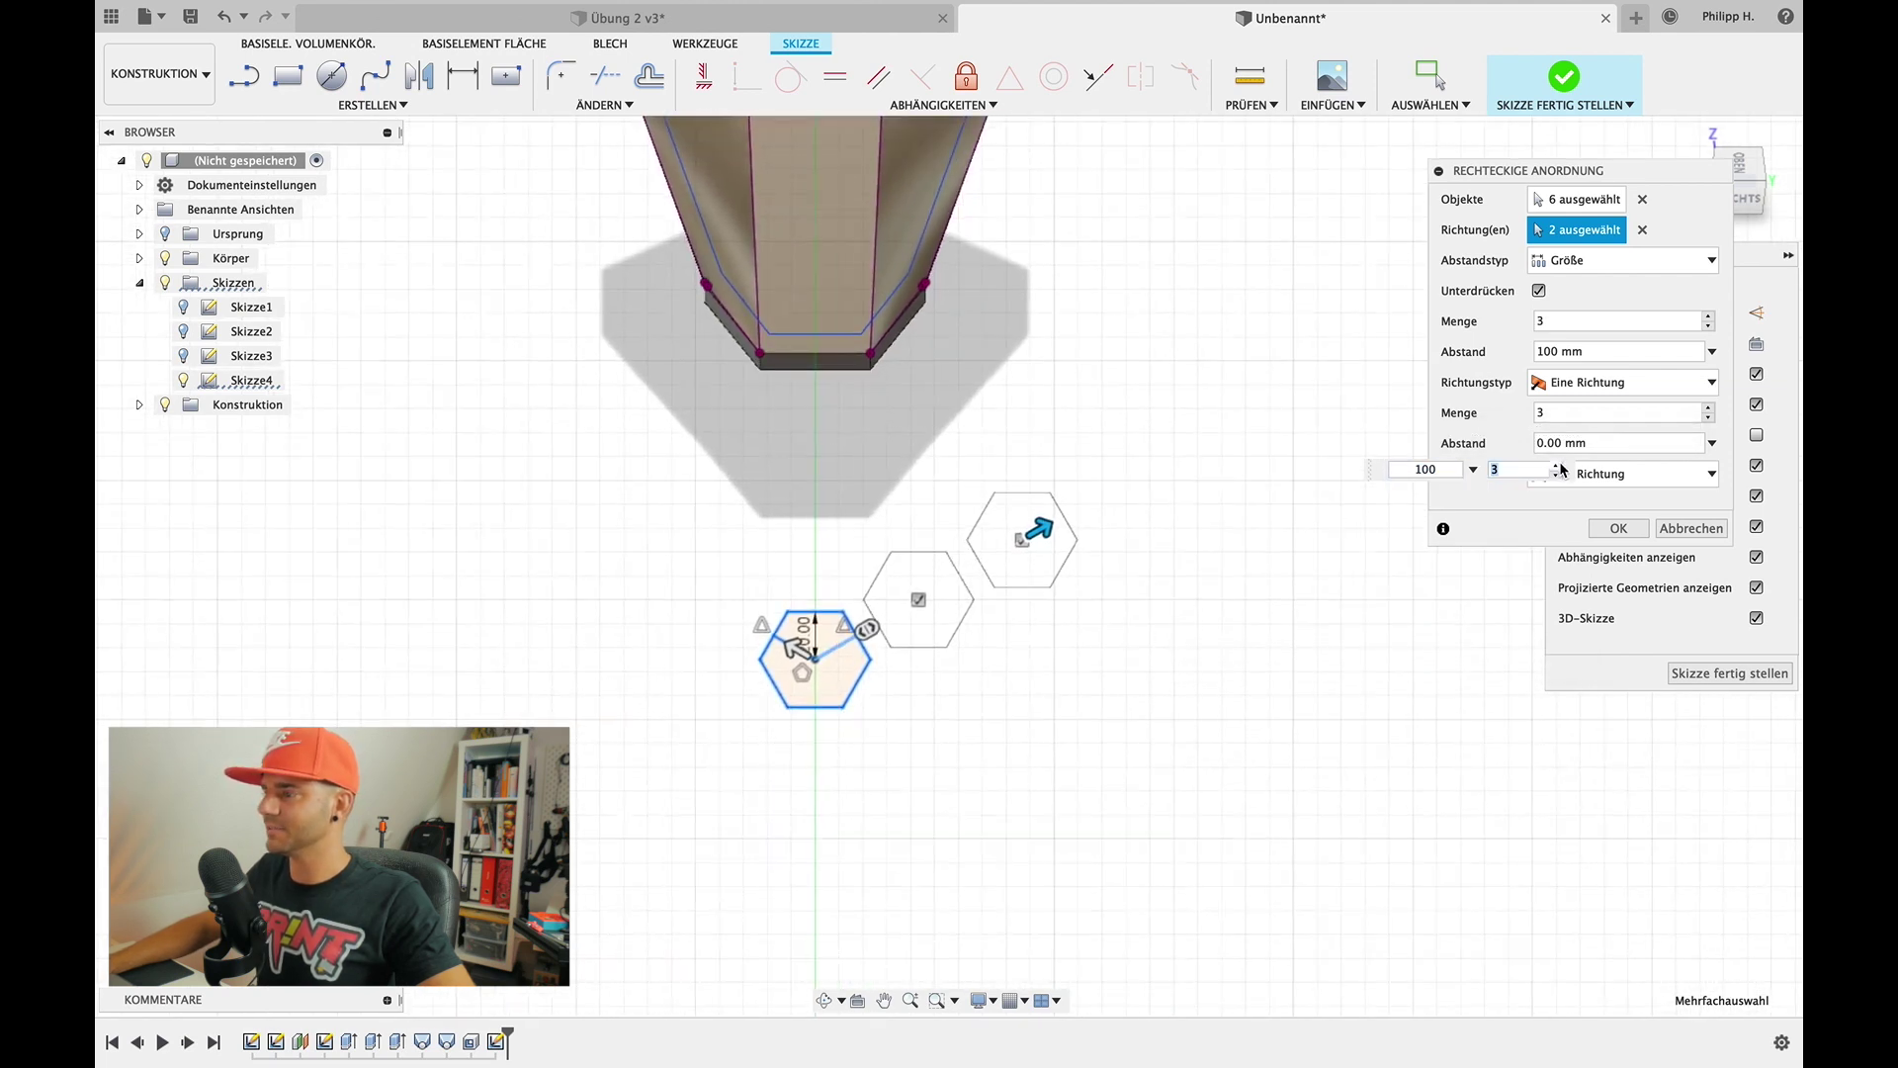
left_click(1558, 468)
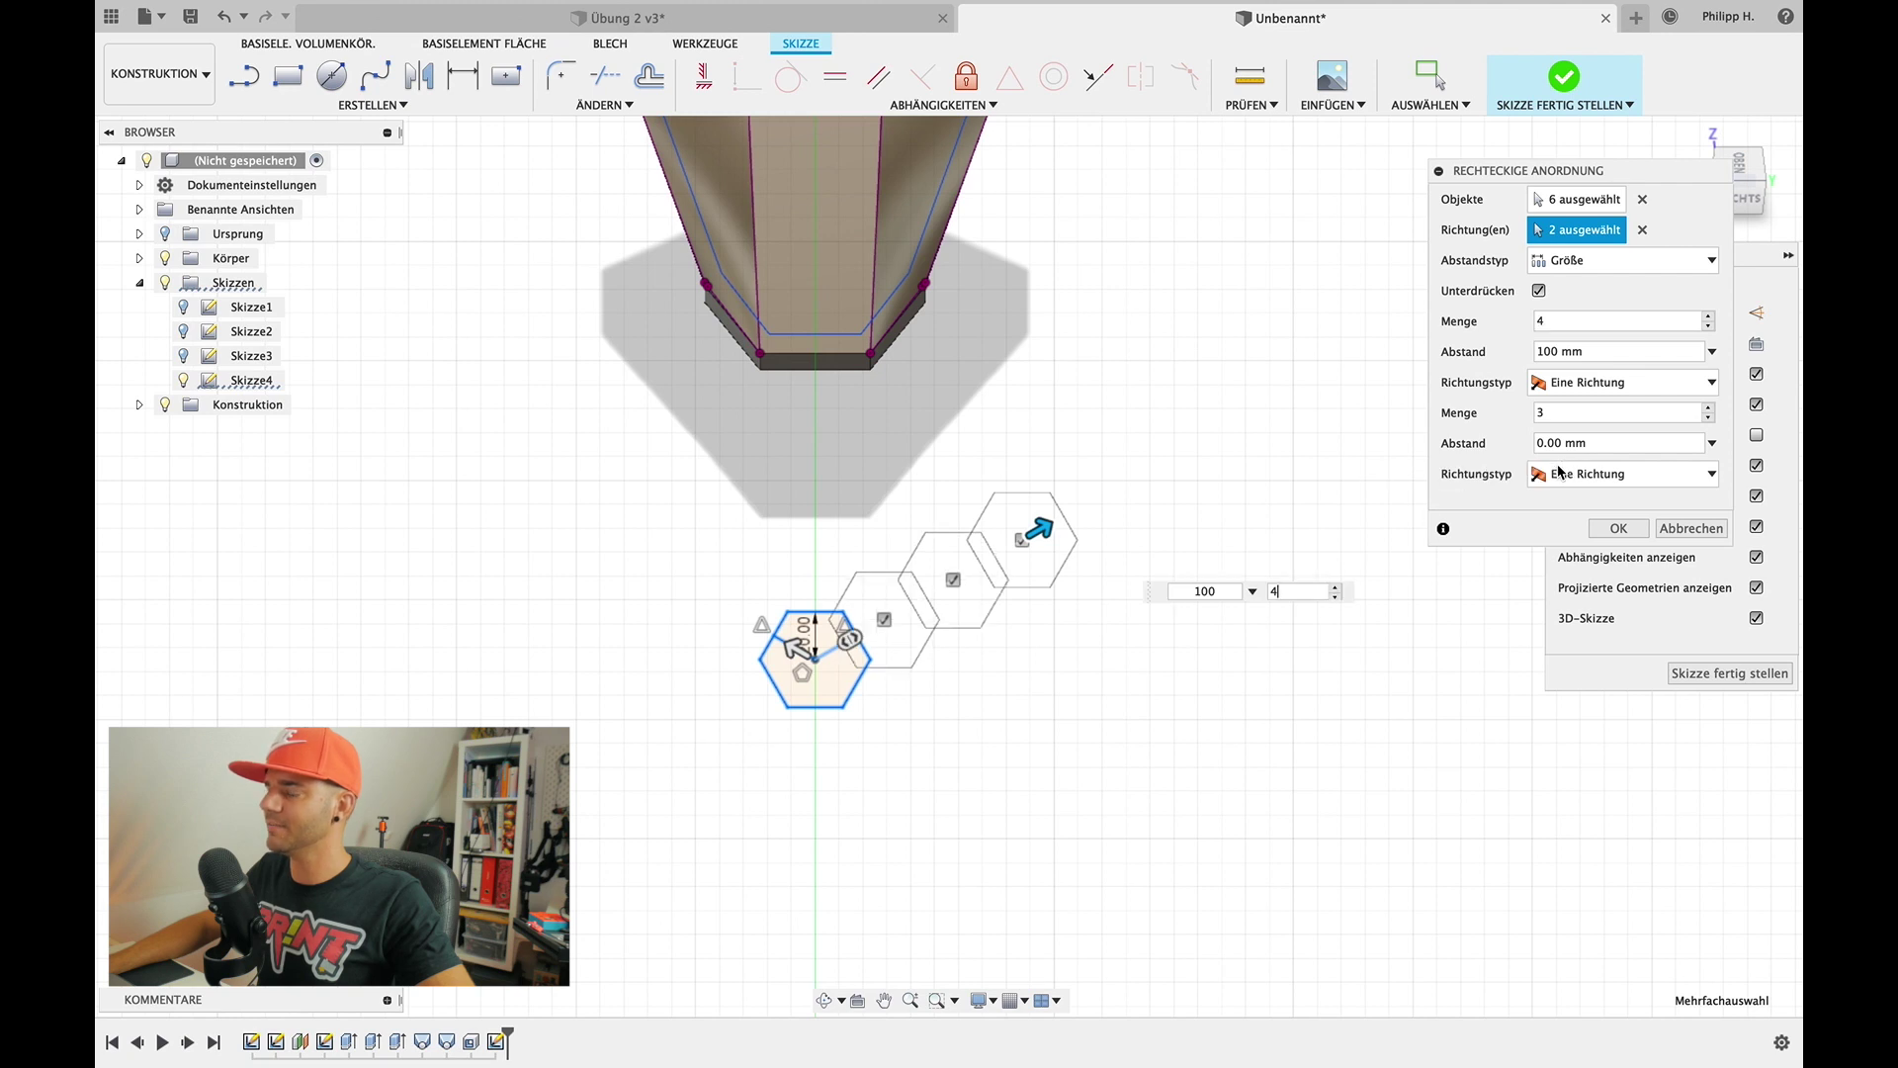
left_click(1336, 587)
left_click(1336, 587)
left_click(1337, 588)
left_click(1337, 587)
left_click(1336, 587)
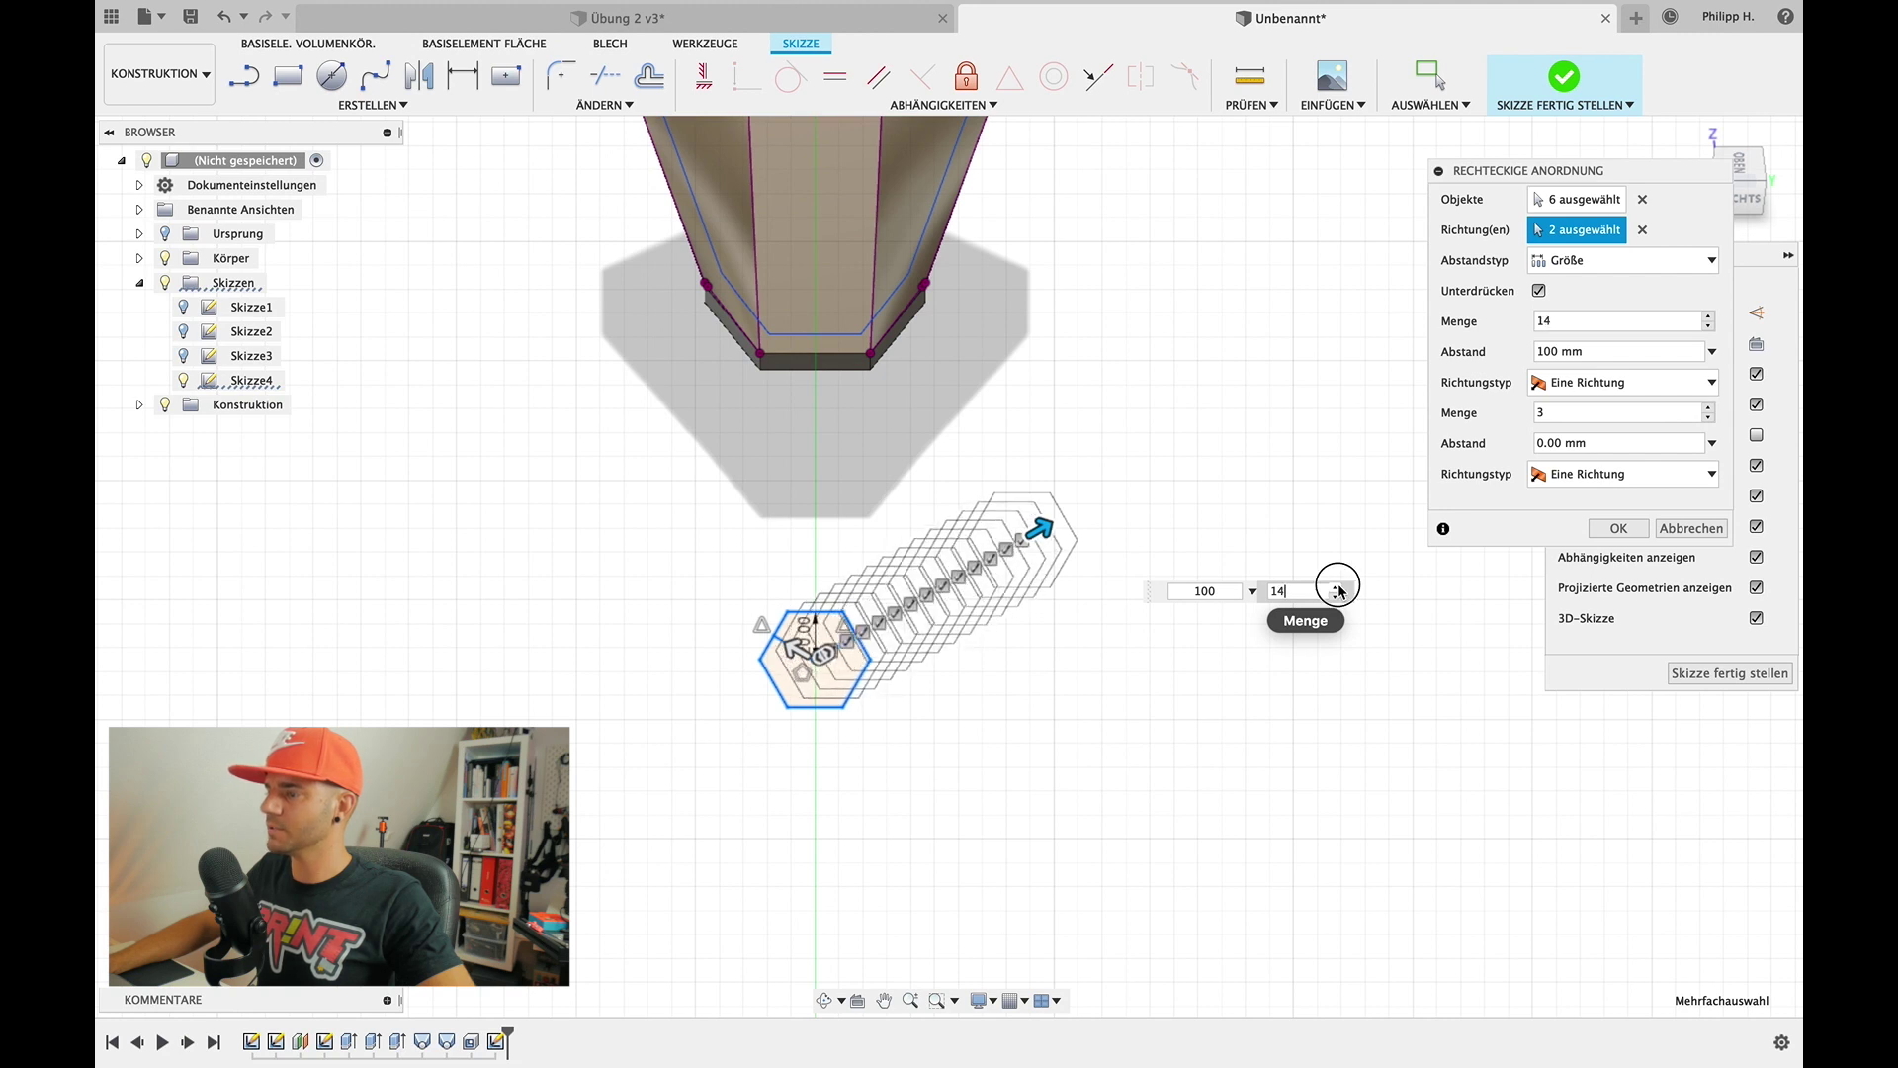
left_click(1337, 587)
left_click(1337, 587)
left_click(1337, 587)
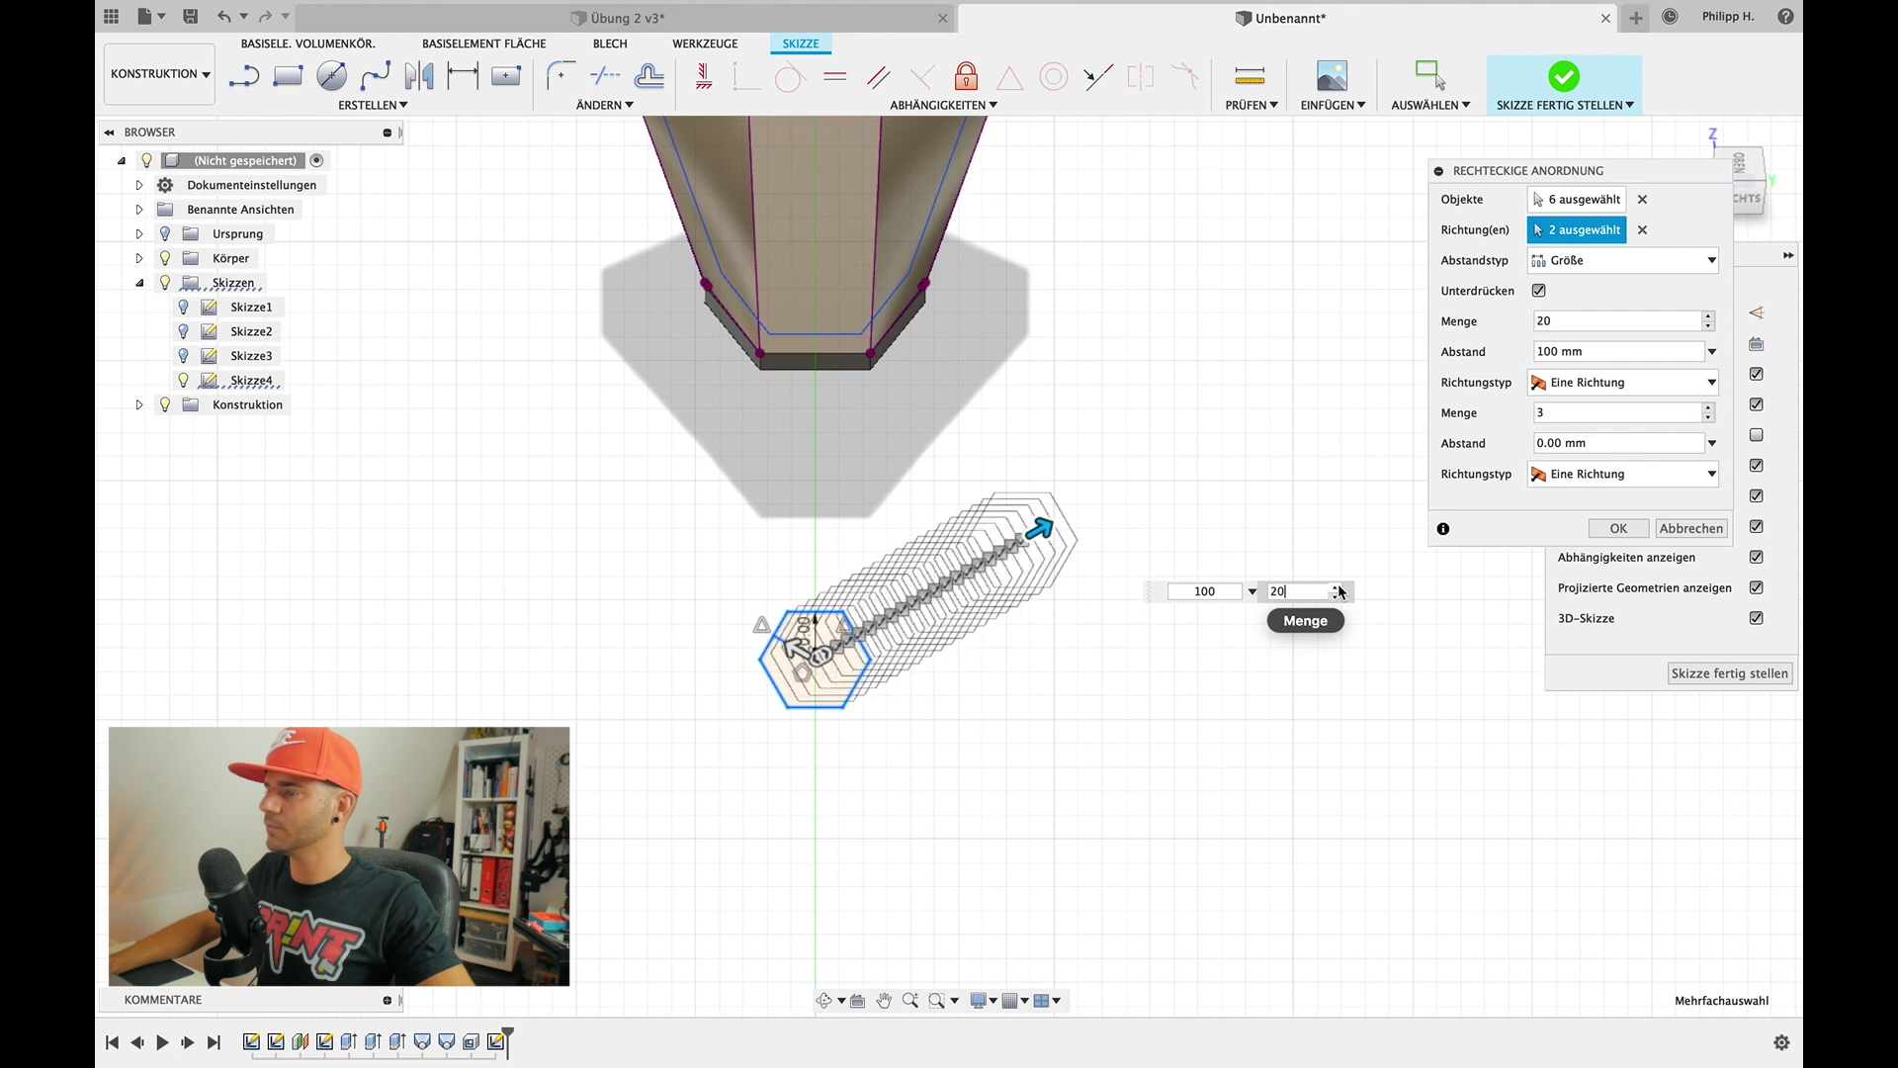
Set the first direction's distance to 600 mm, after trying 400 mm
left_click_drag(1229, 587, 1182, 589)
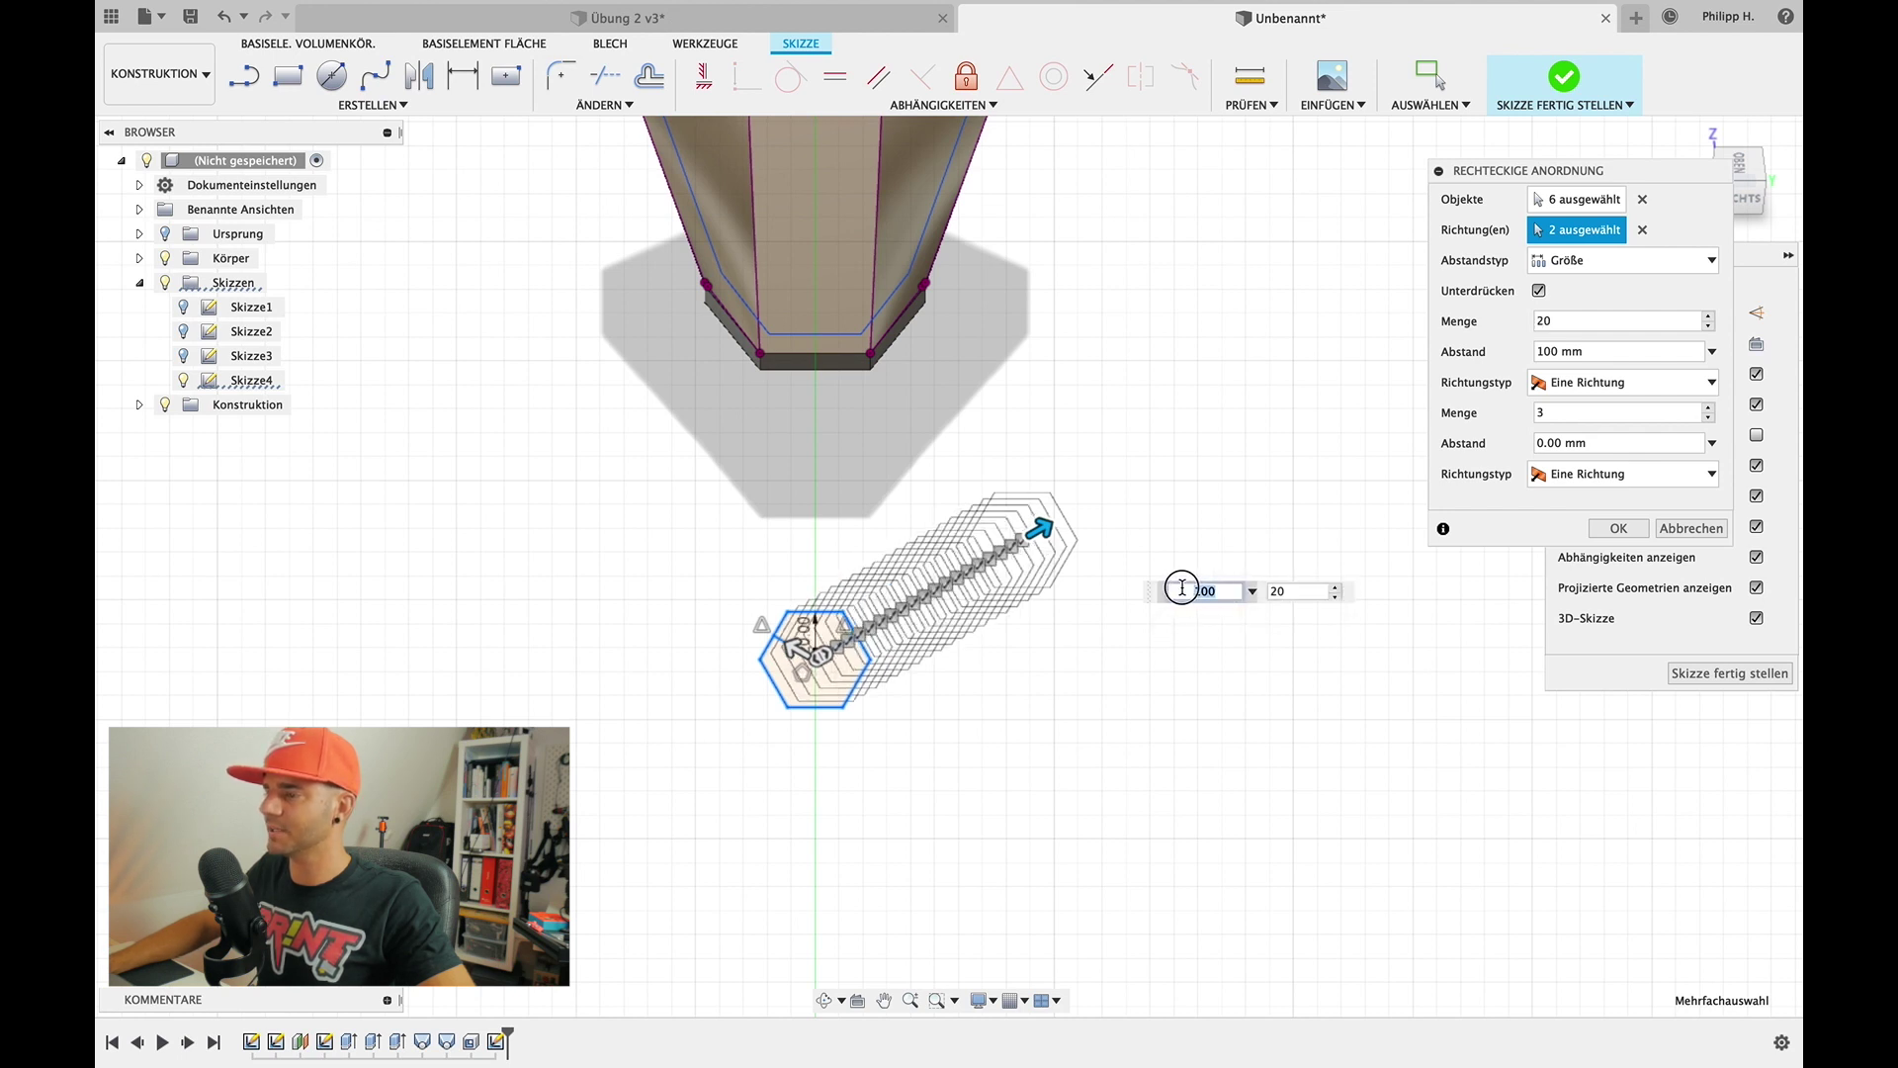
type("400")
key("Return")
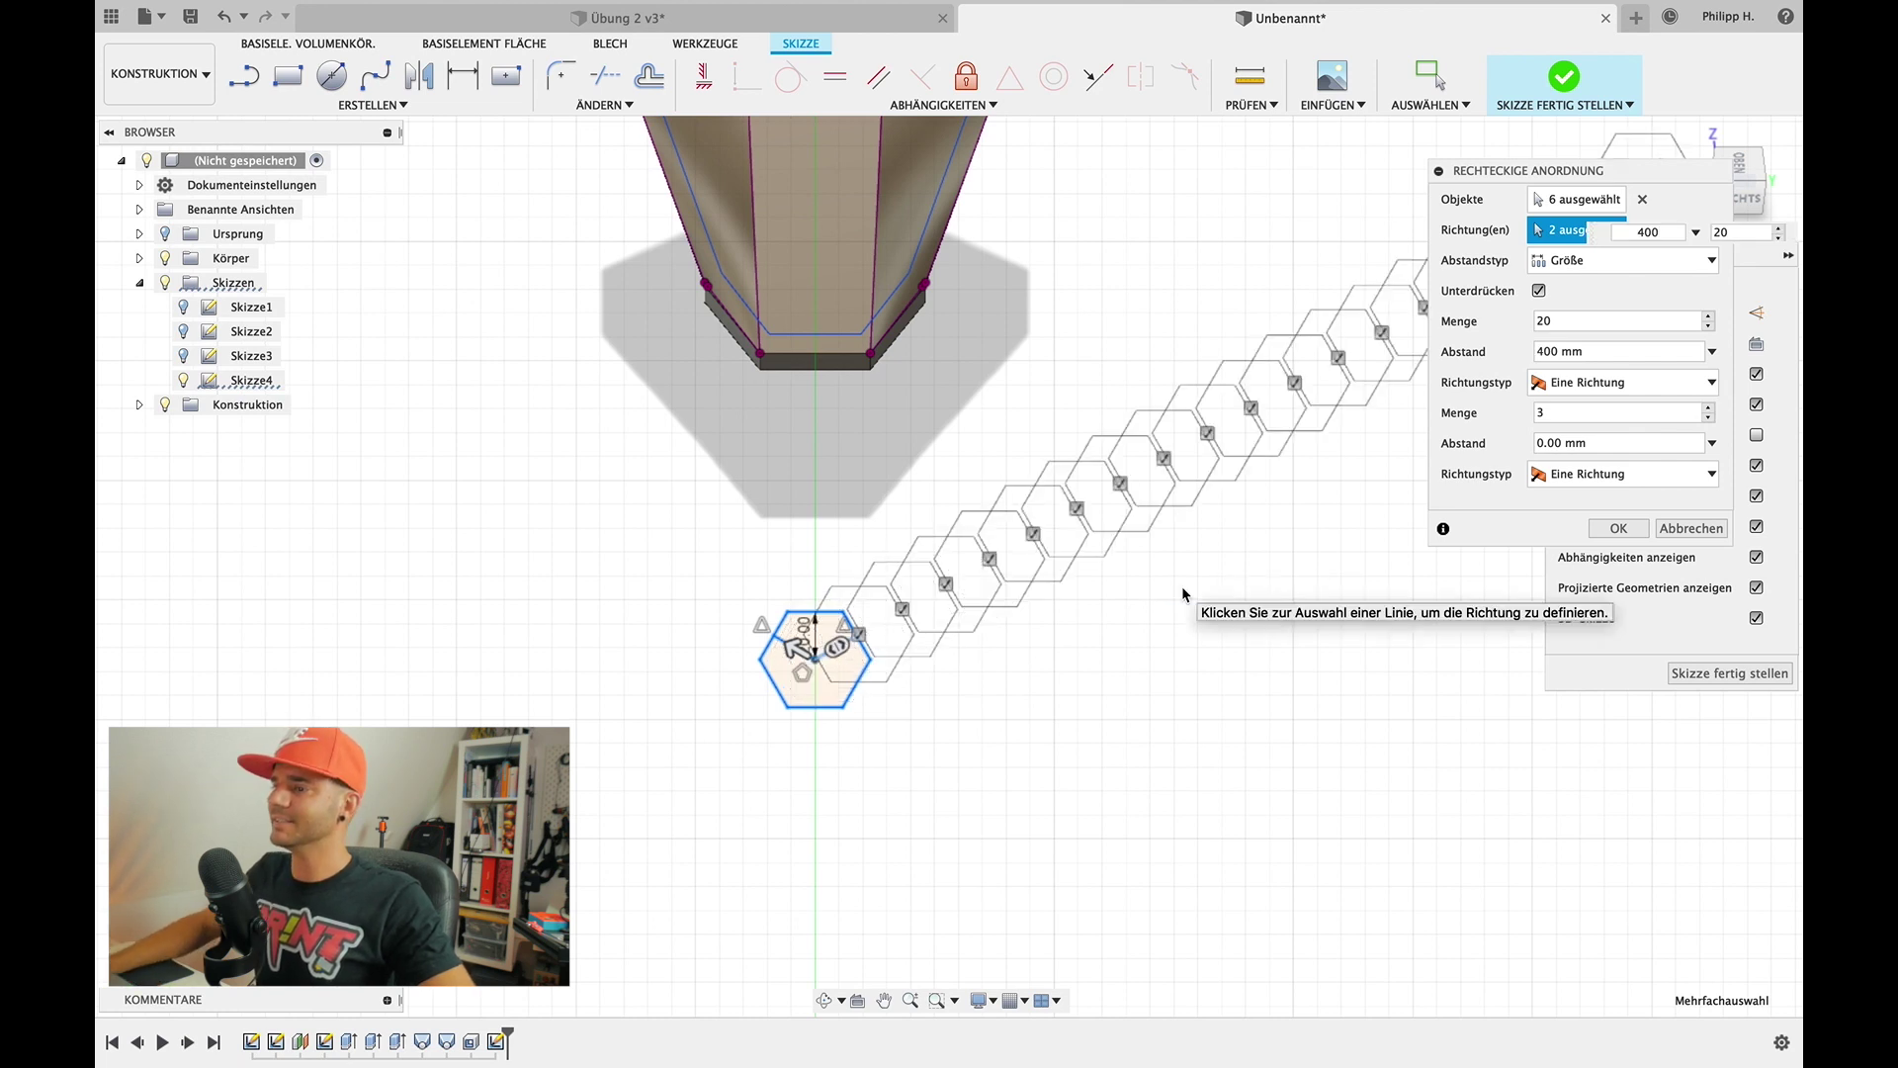
scroll(1183, 593, "down", 2)
scroll(1184, 593, "down", 2)
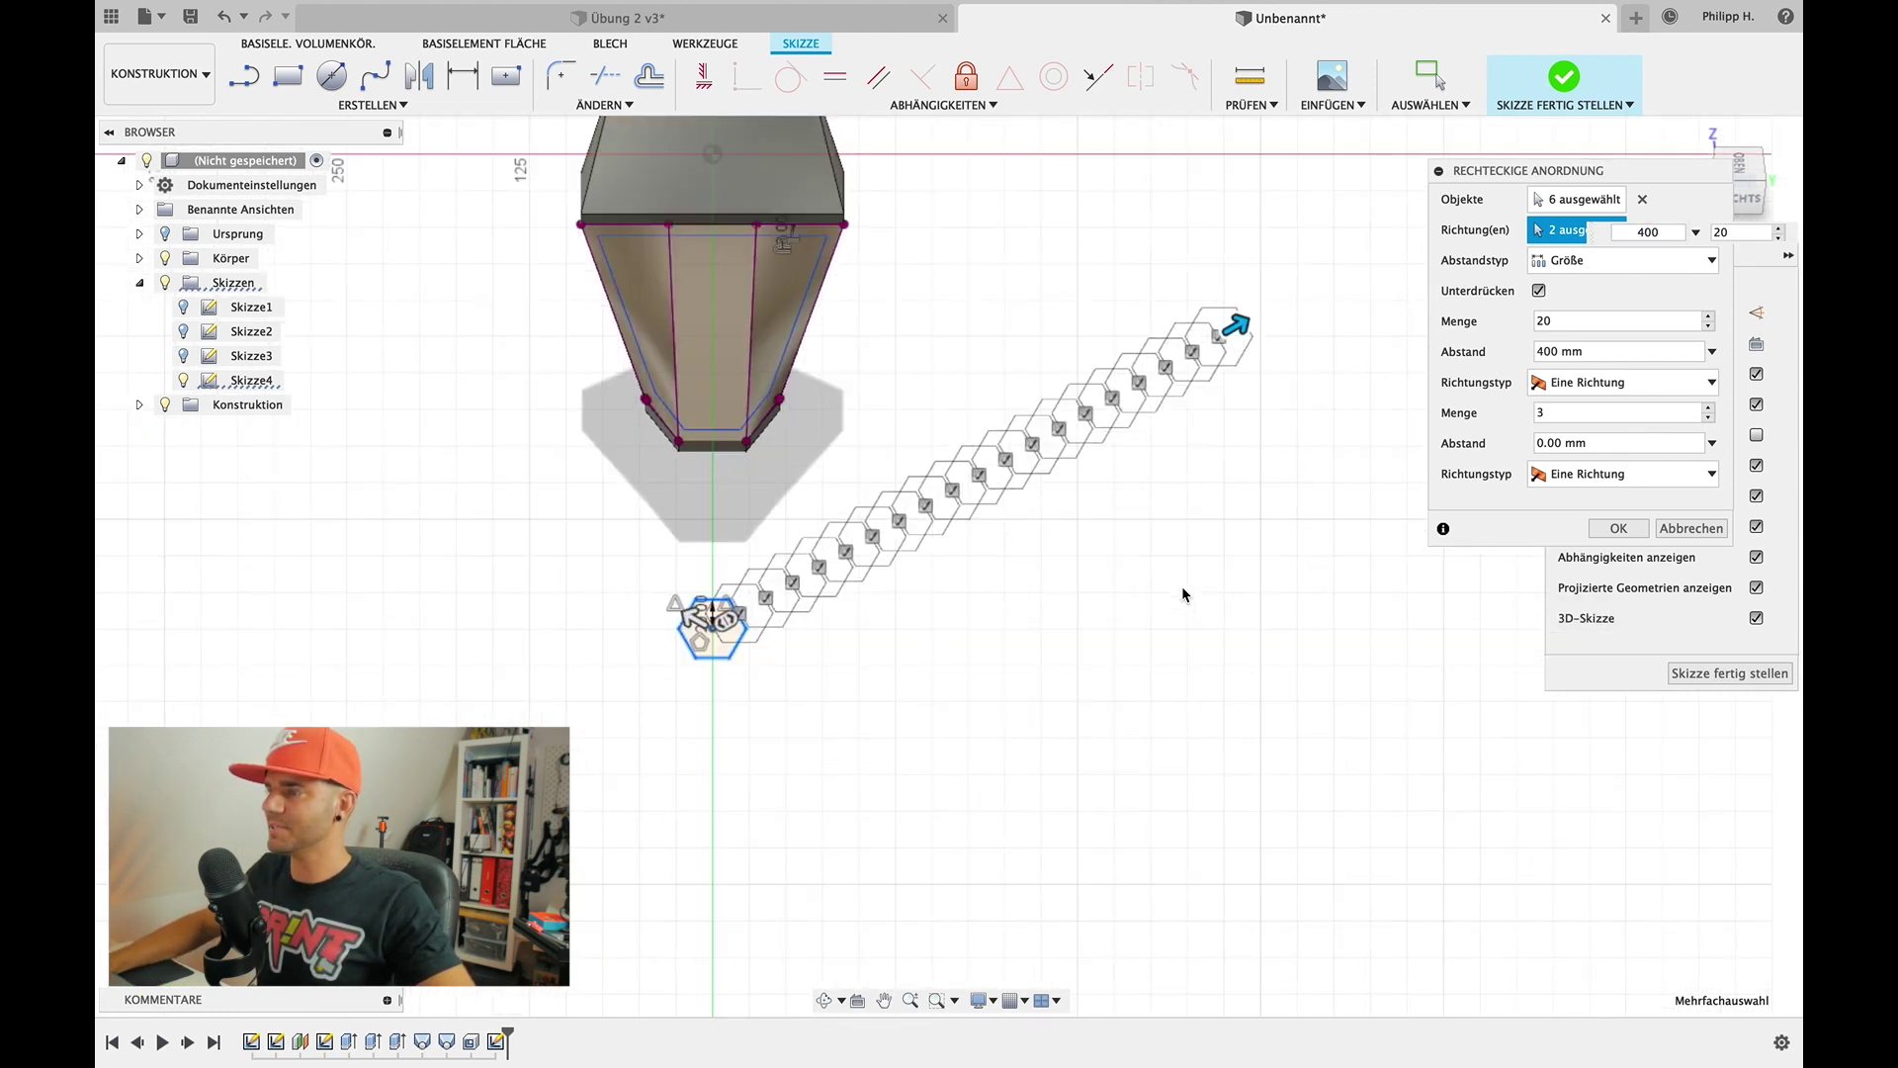
left_click(1642, 231)
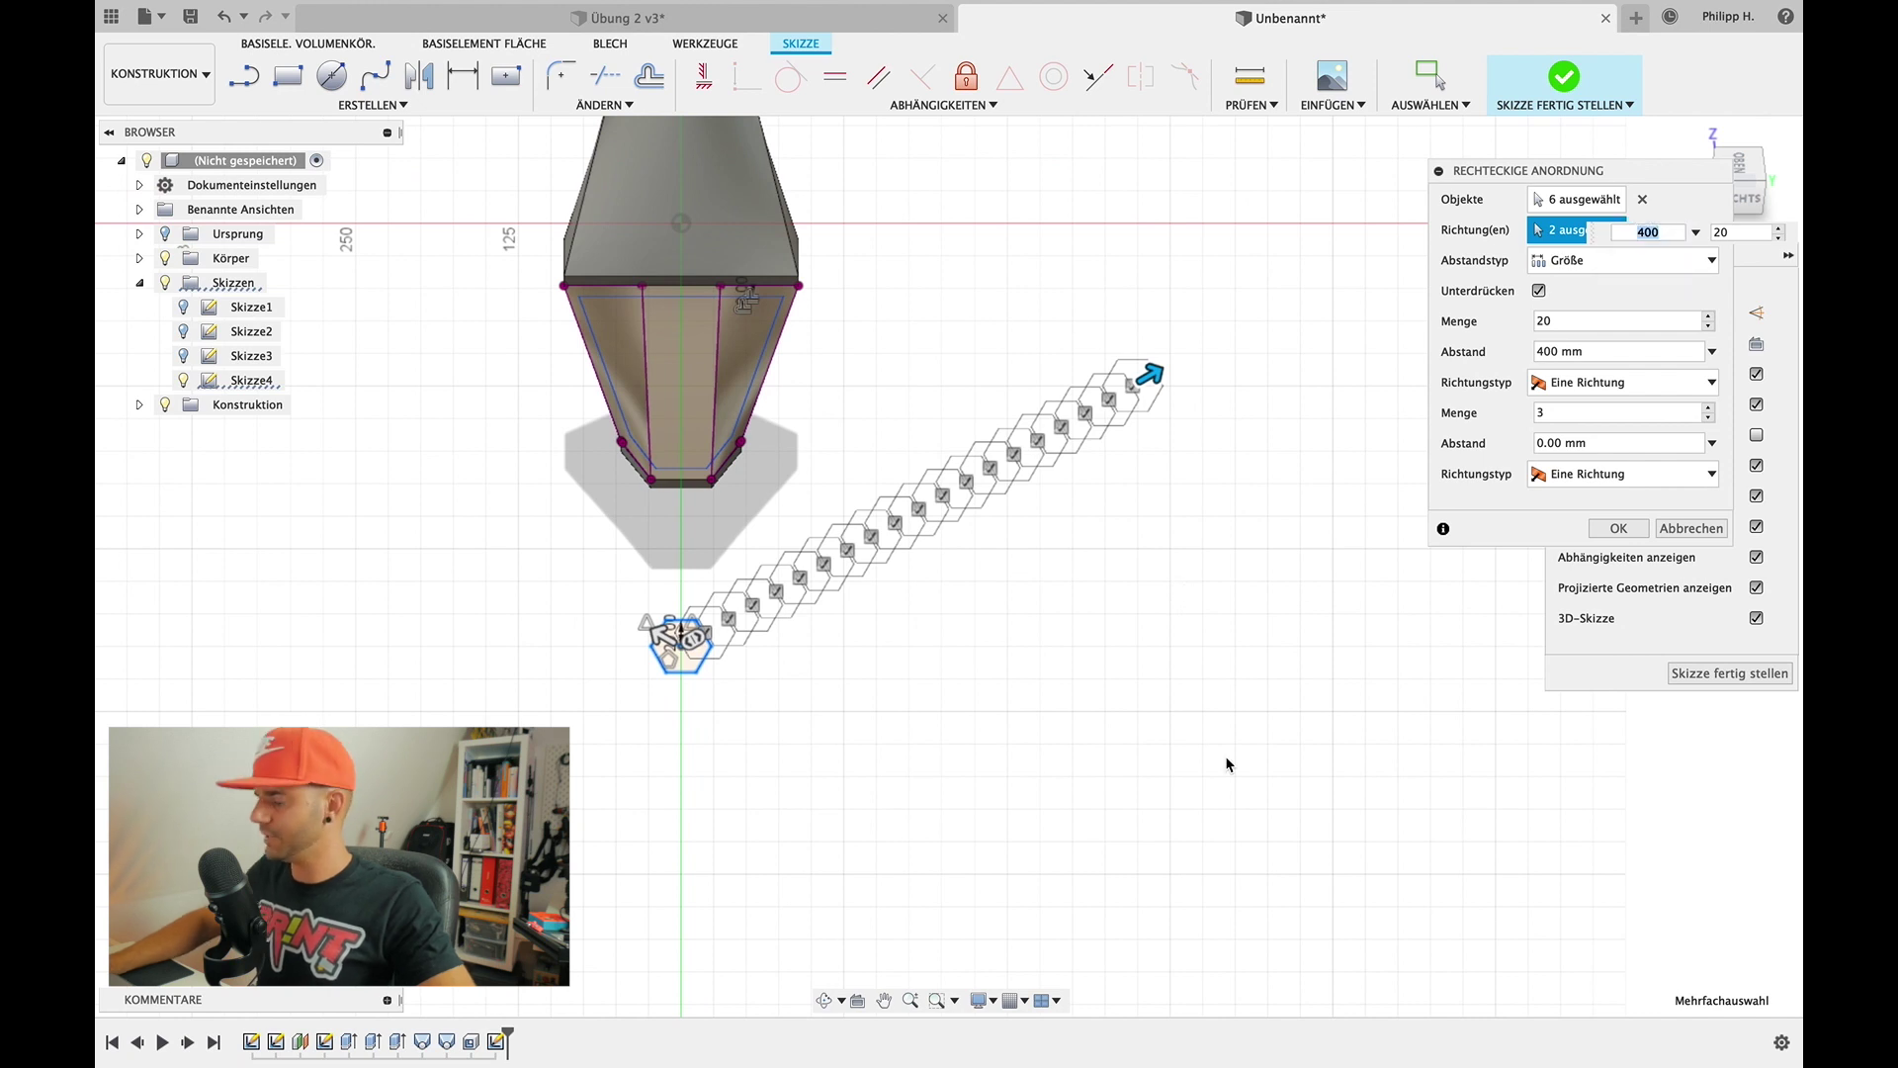
type("600")
key("Tab")
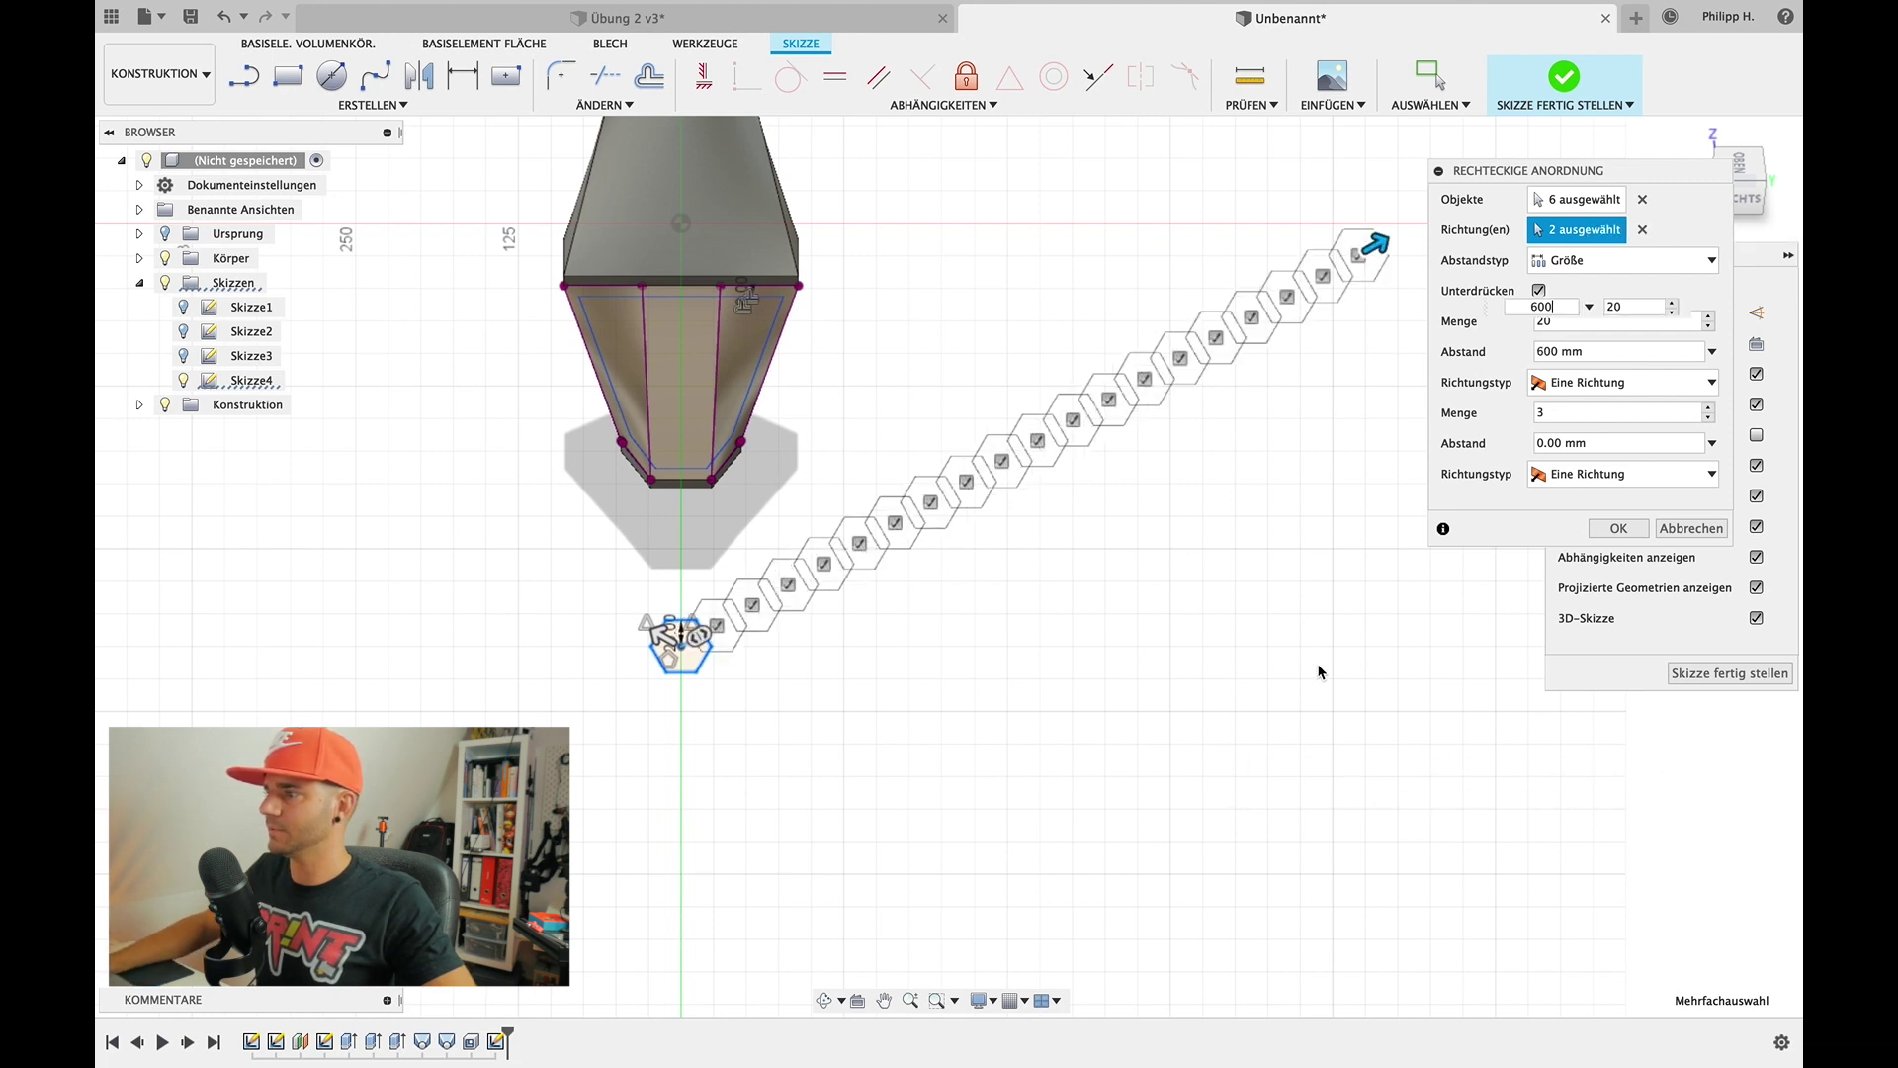
Reduce the first direction's quantity to 13 hexagon copies
left_click(1502, 307)
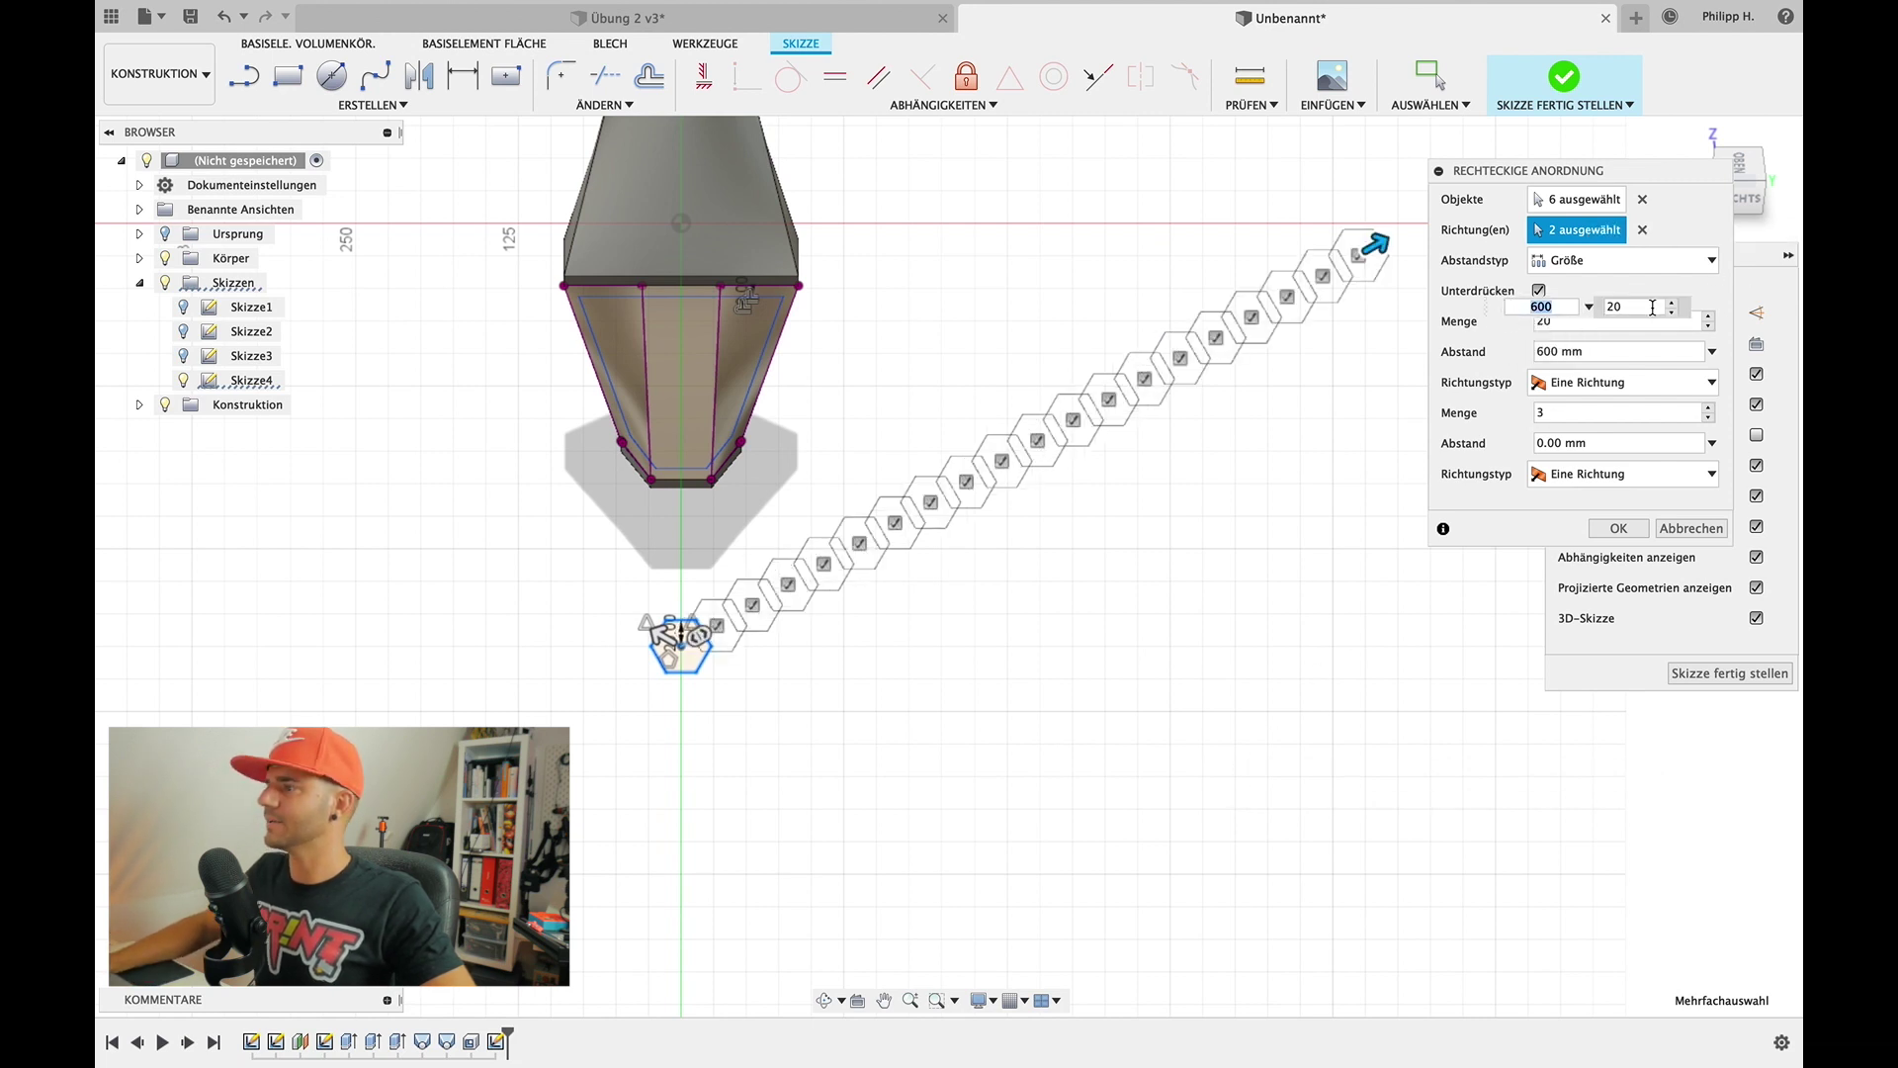
left_click(1672, 314)
left_click(1672, 313)
left_click(1672, 314)
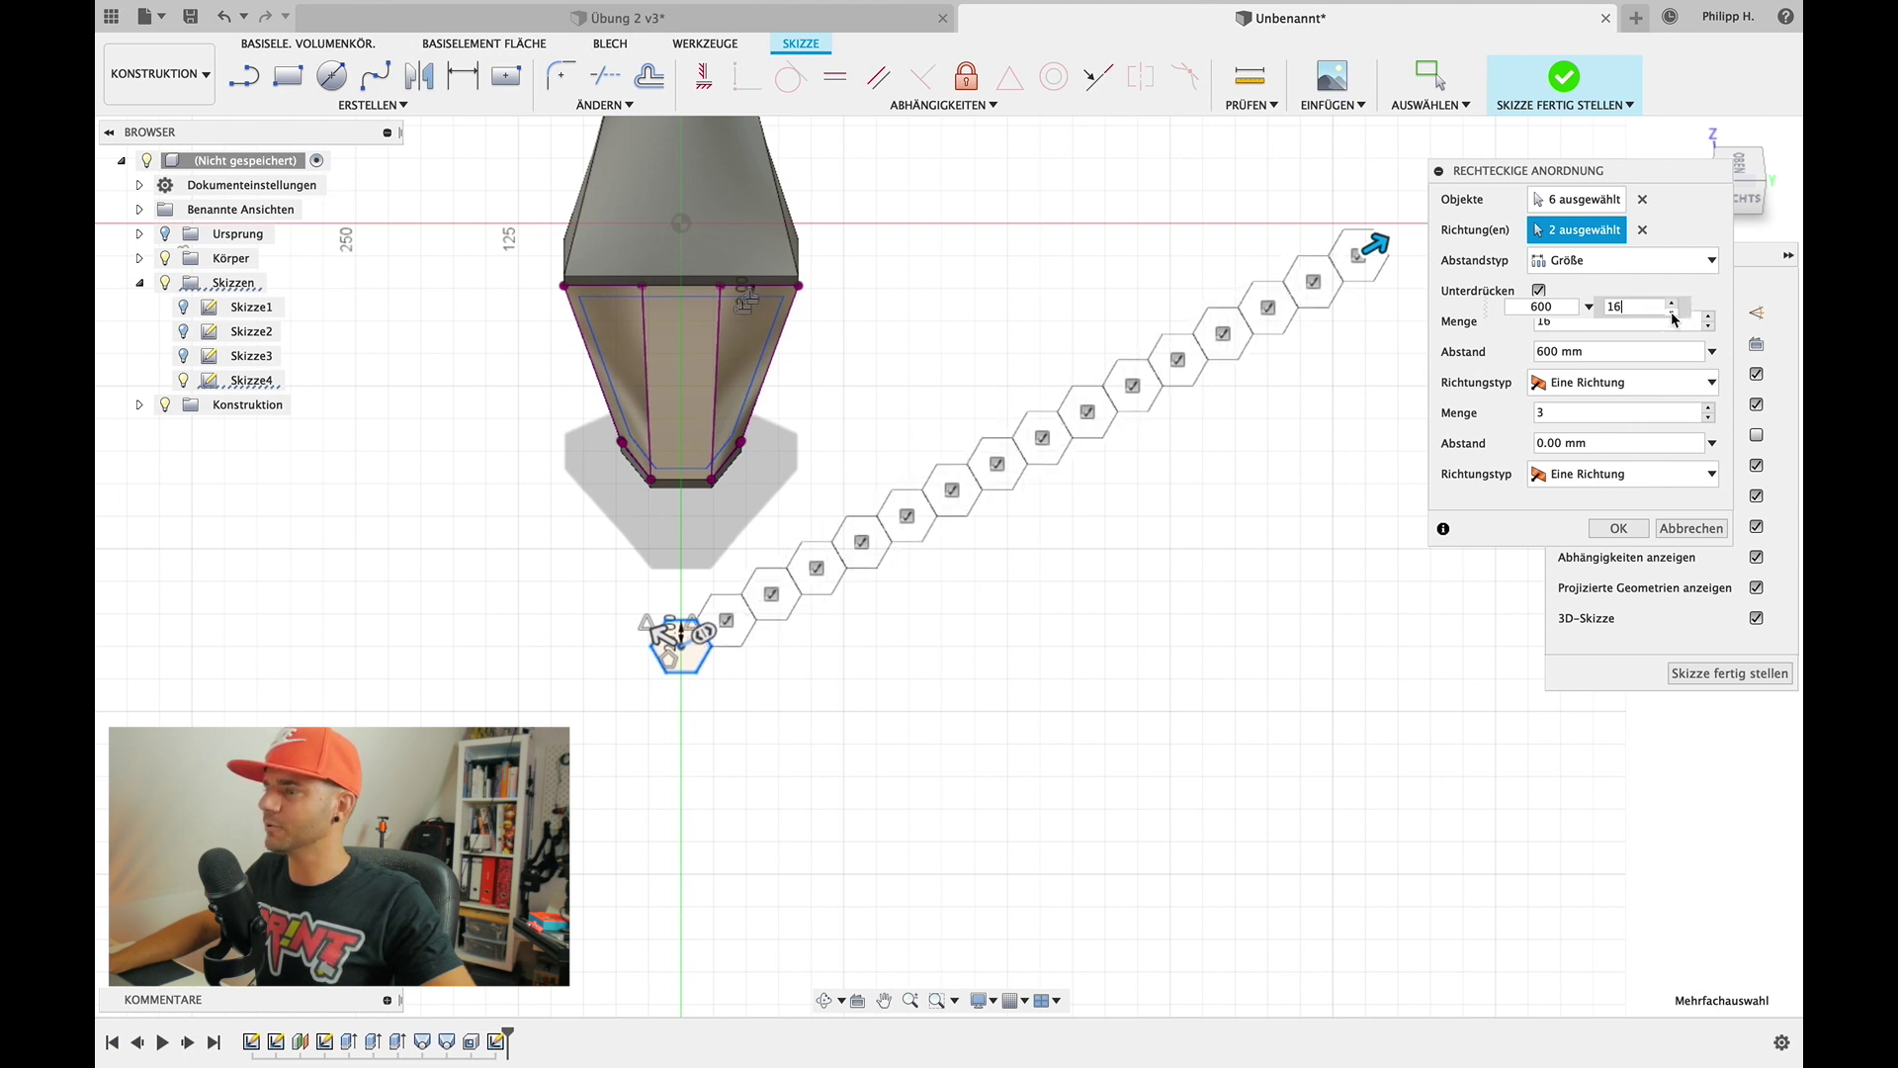
left_click(1672, 314)
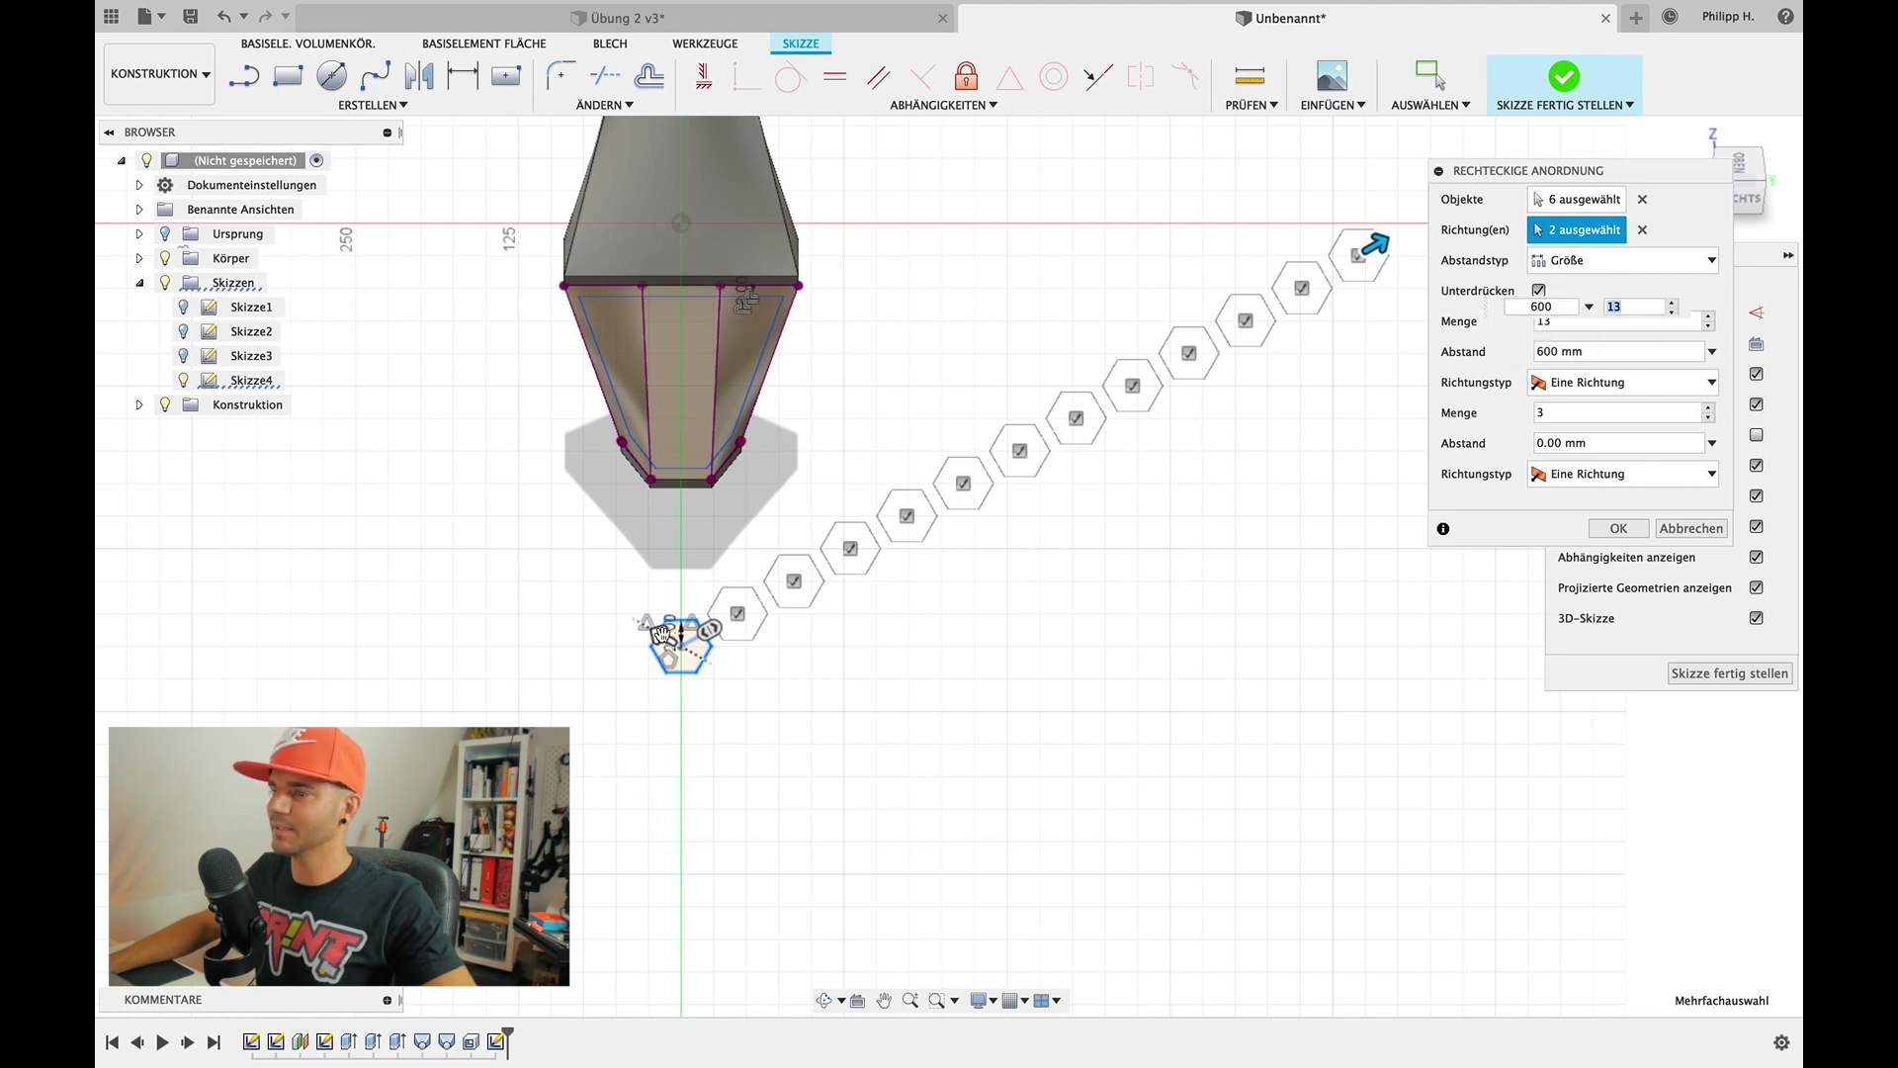
middle_click_drag(661, 633, 779, 582)
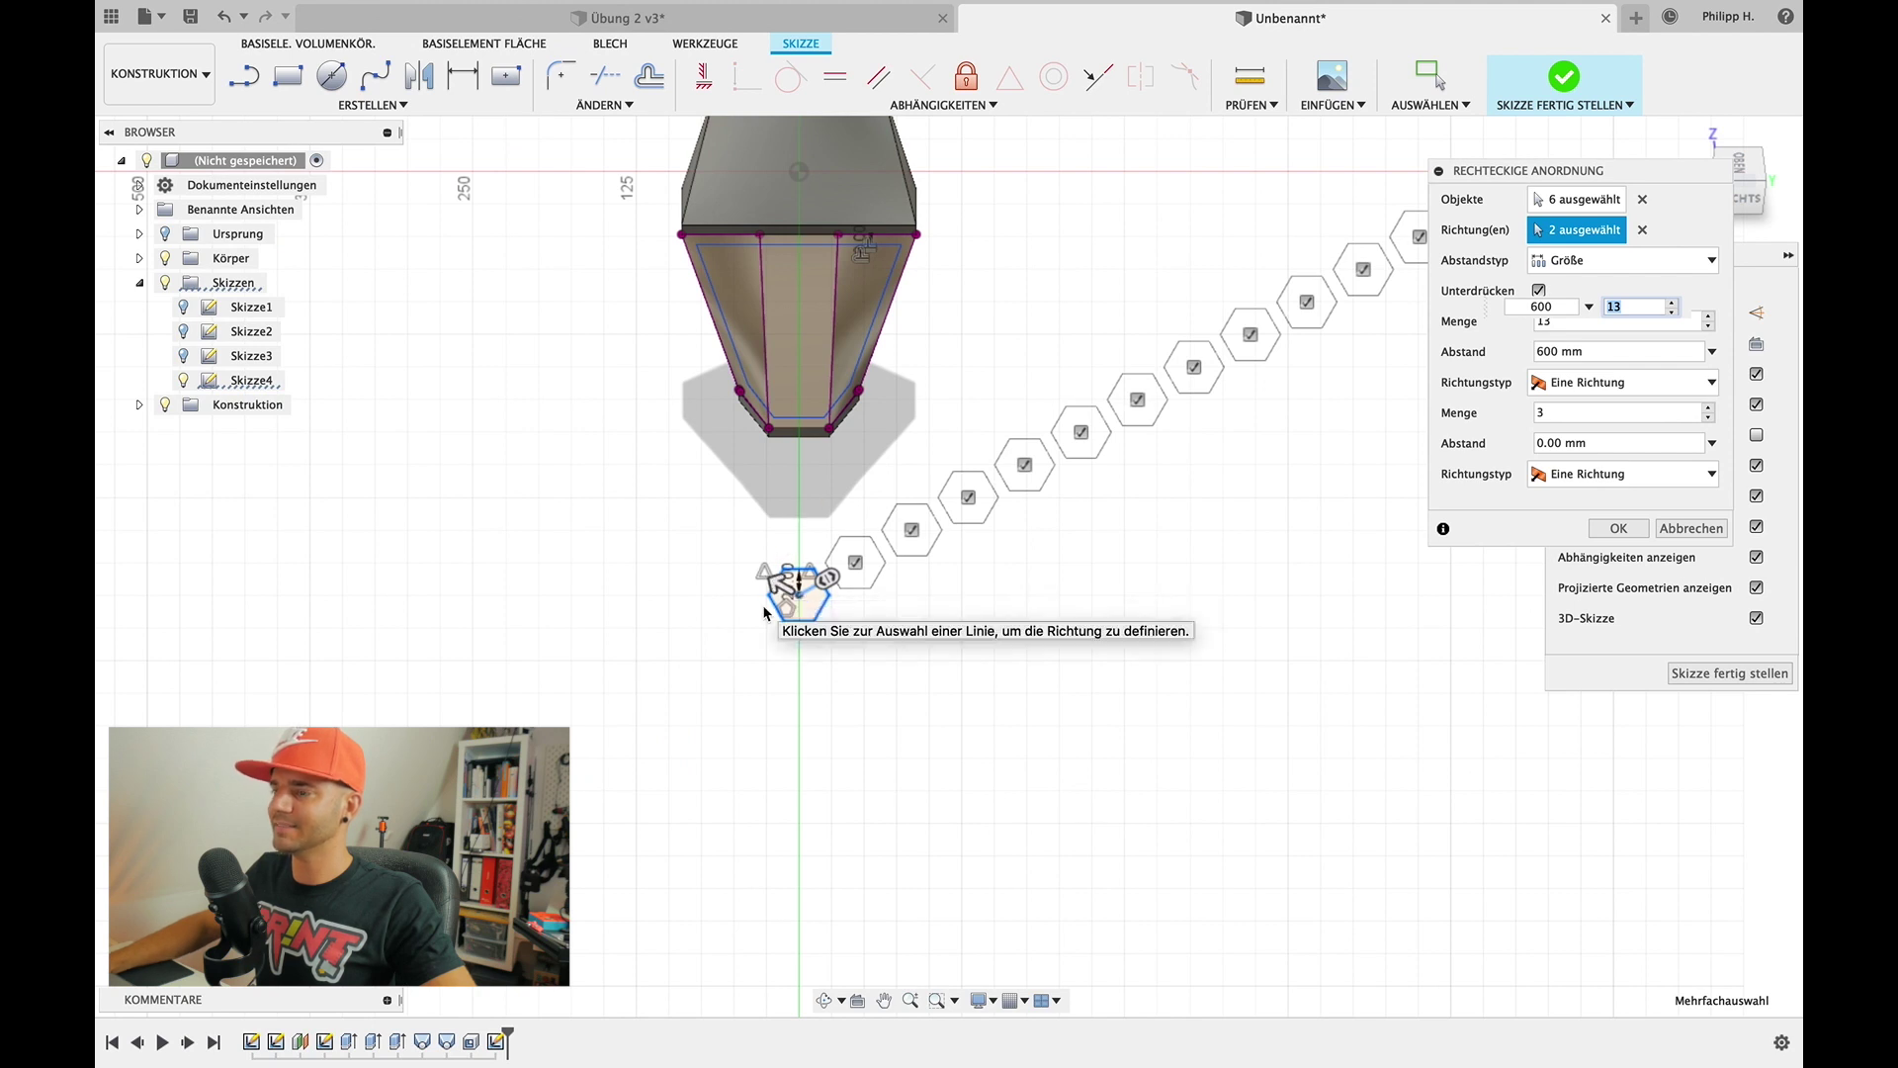
Select the second pattern direction for editing after checking the first direction's values
scroll(869, 431, "up", 4)
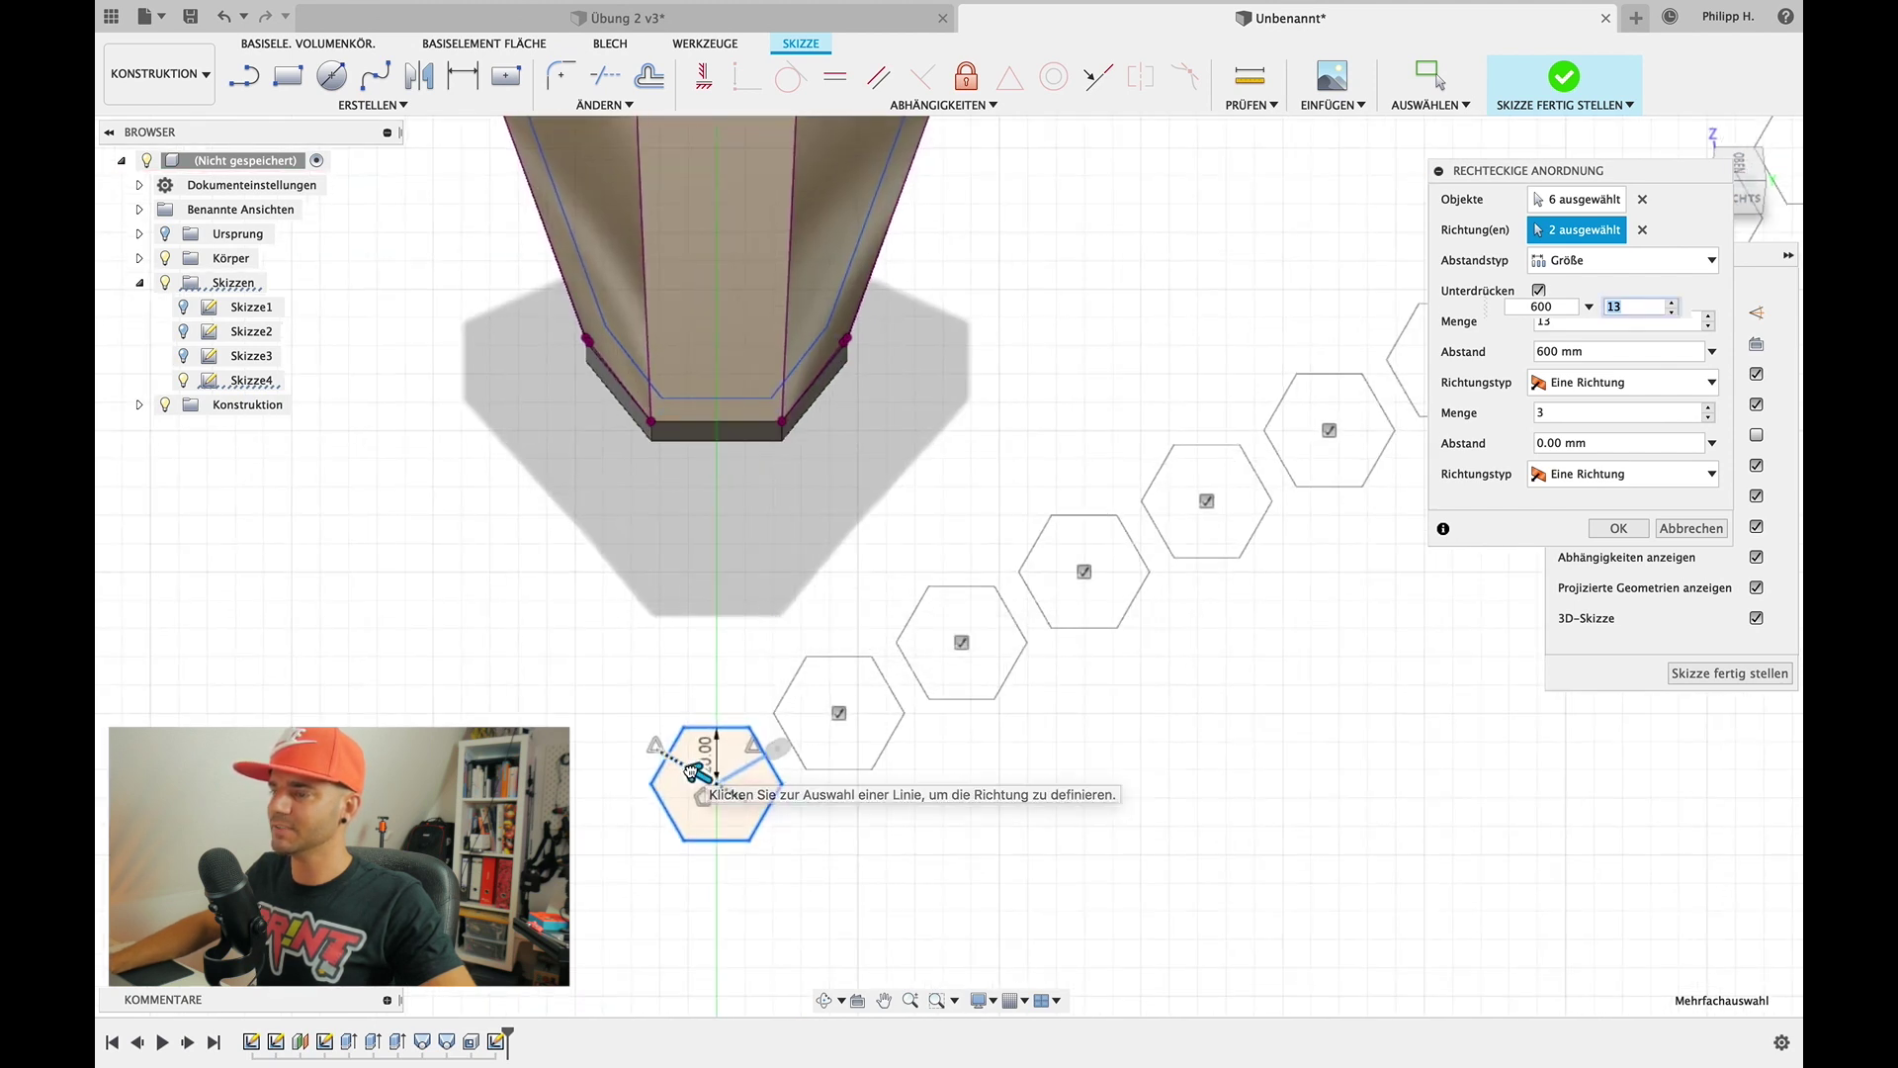
left_click(692, 769)
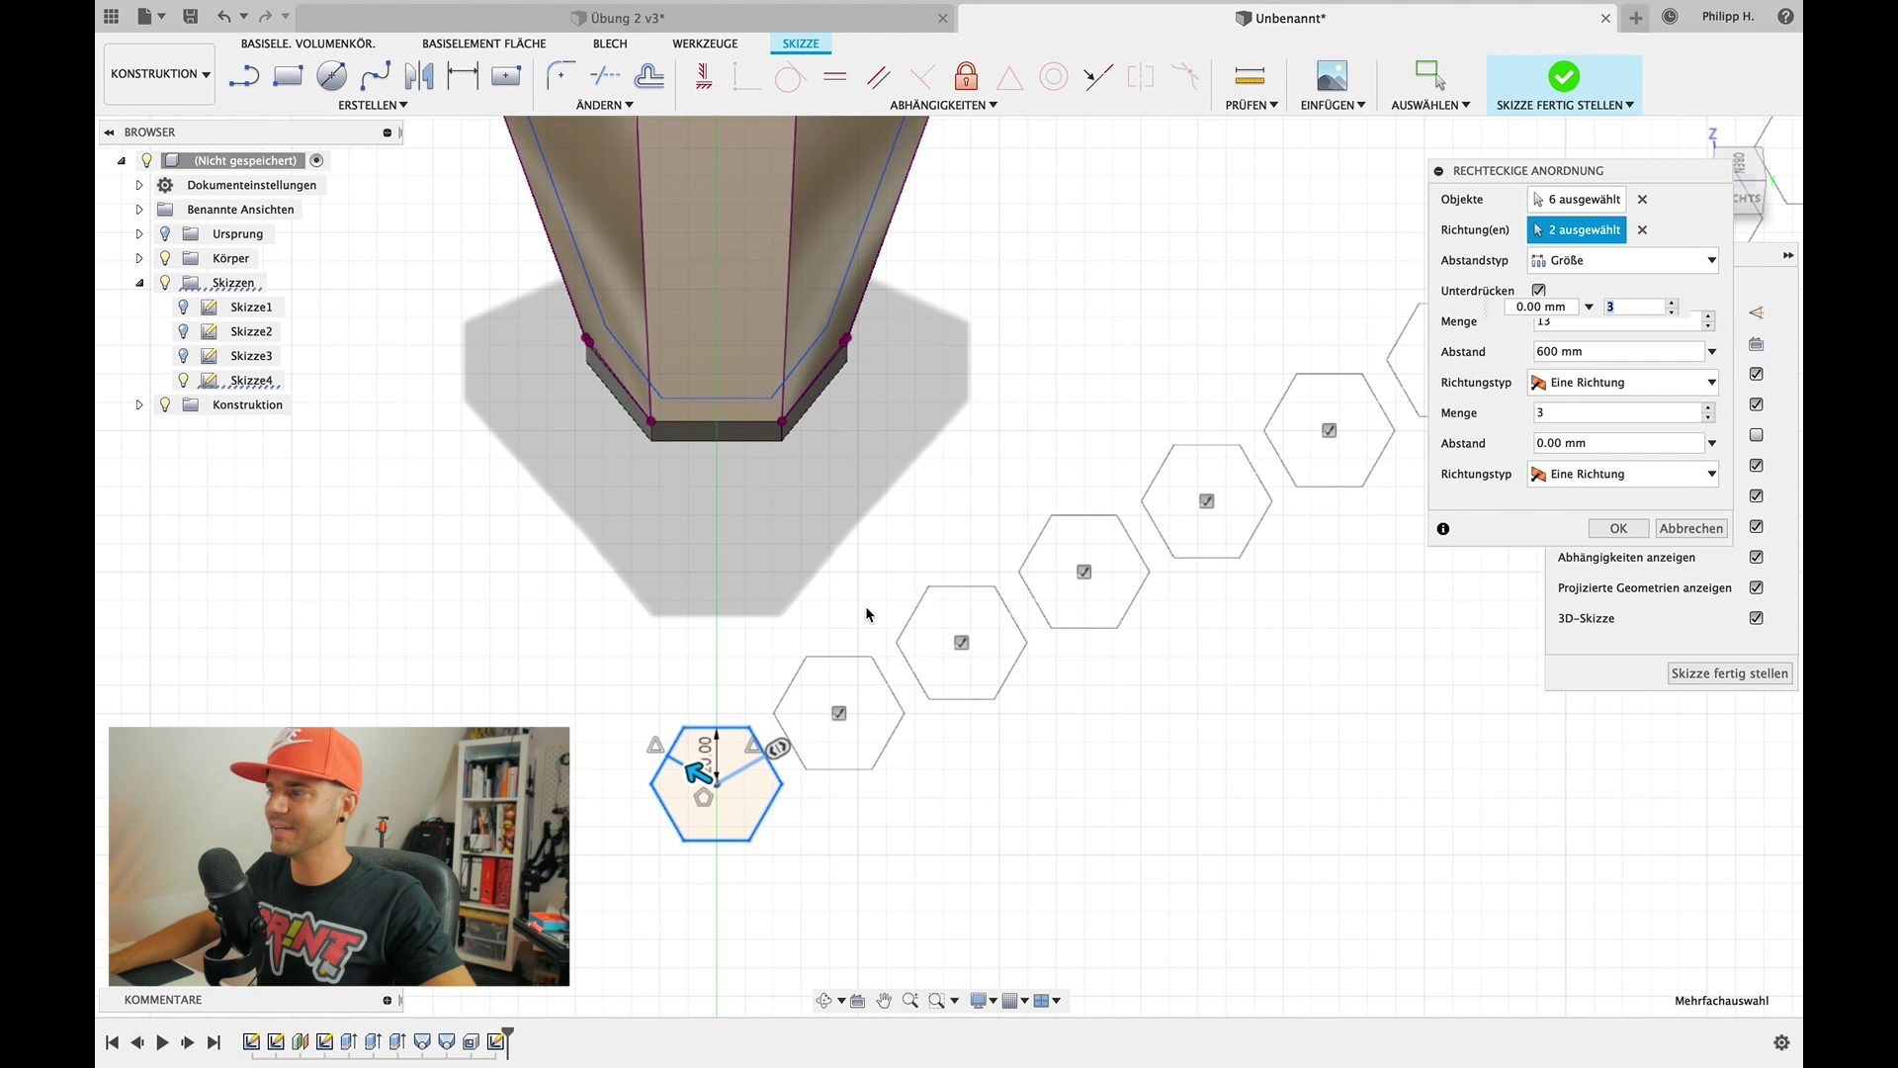
scroll(867, 613, "right", 5)
scroll(867, 613, "down", 5)
scroll(867, 613, "down", 2)
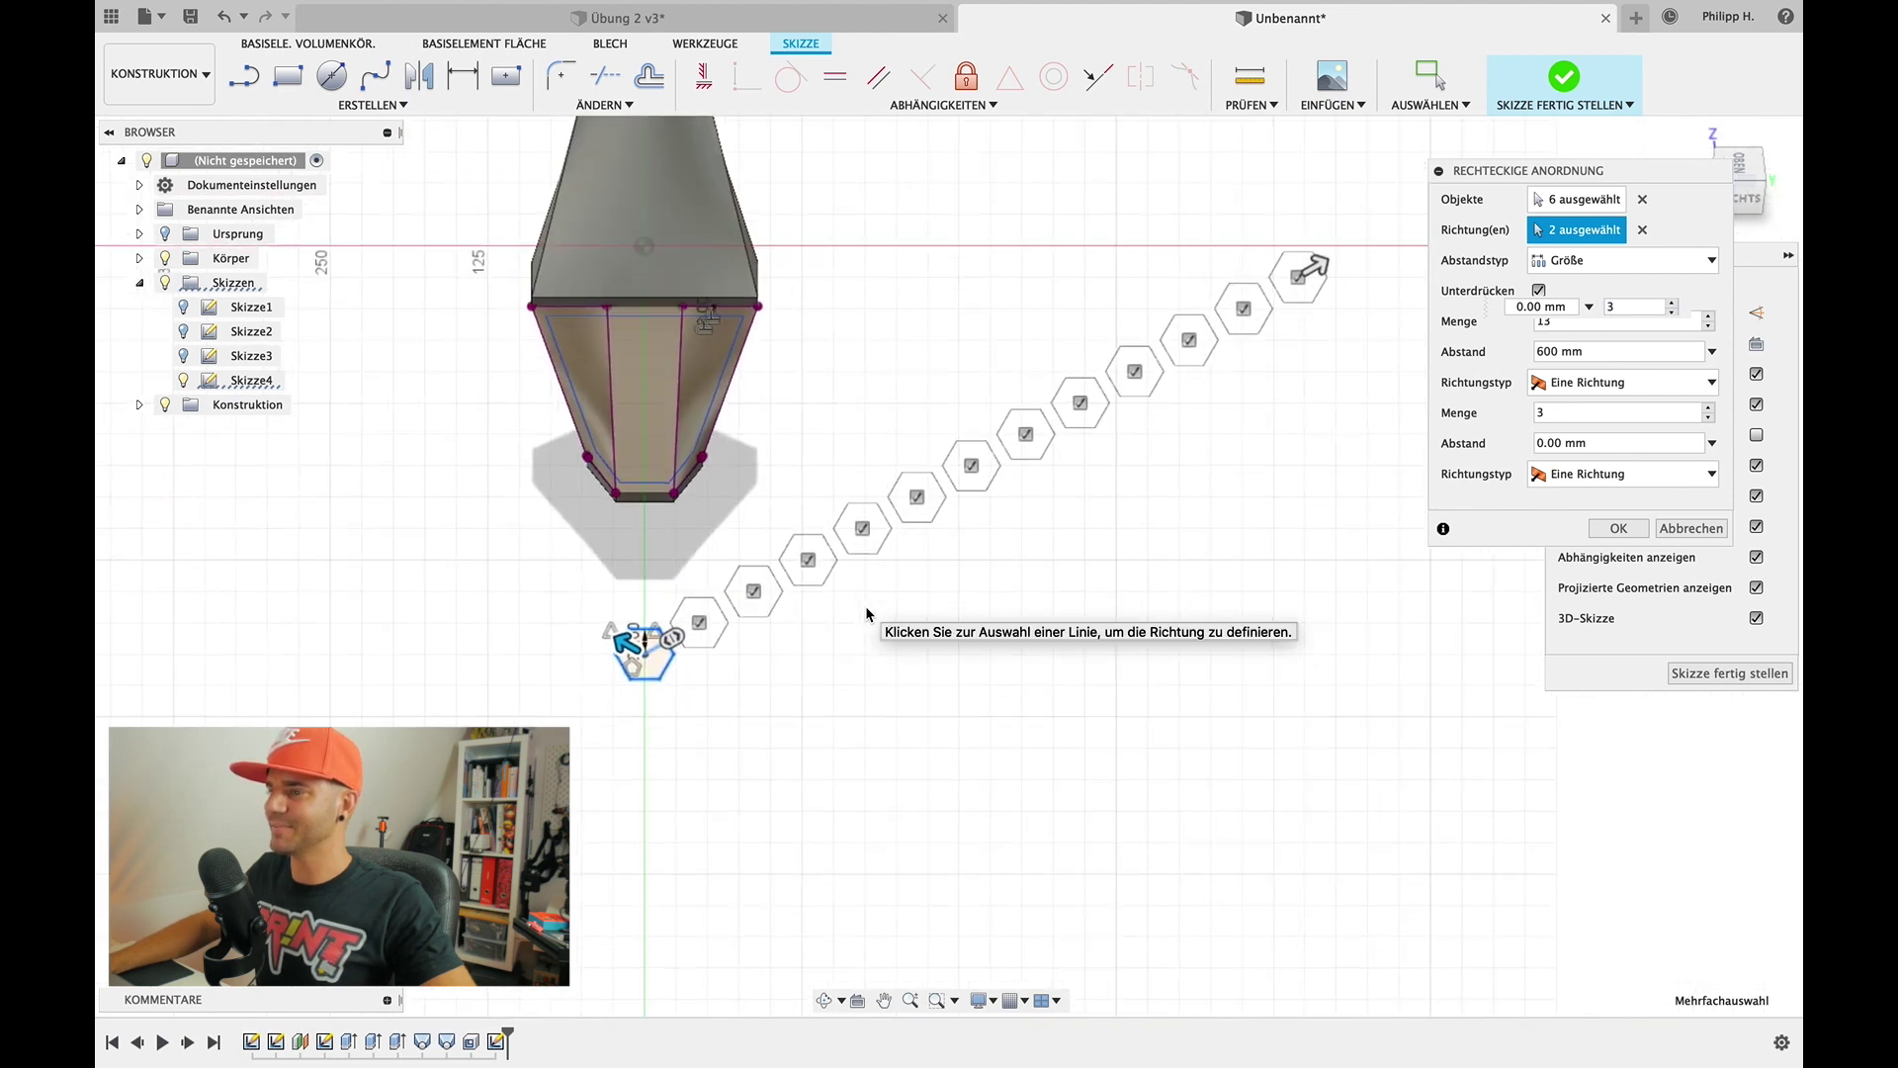
left_click(1318, 266)
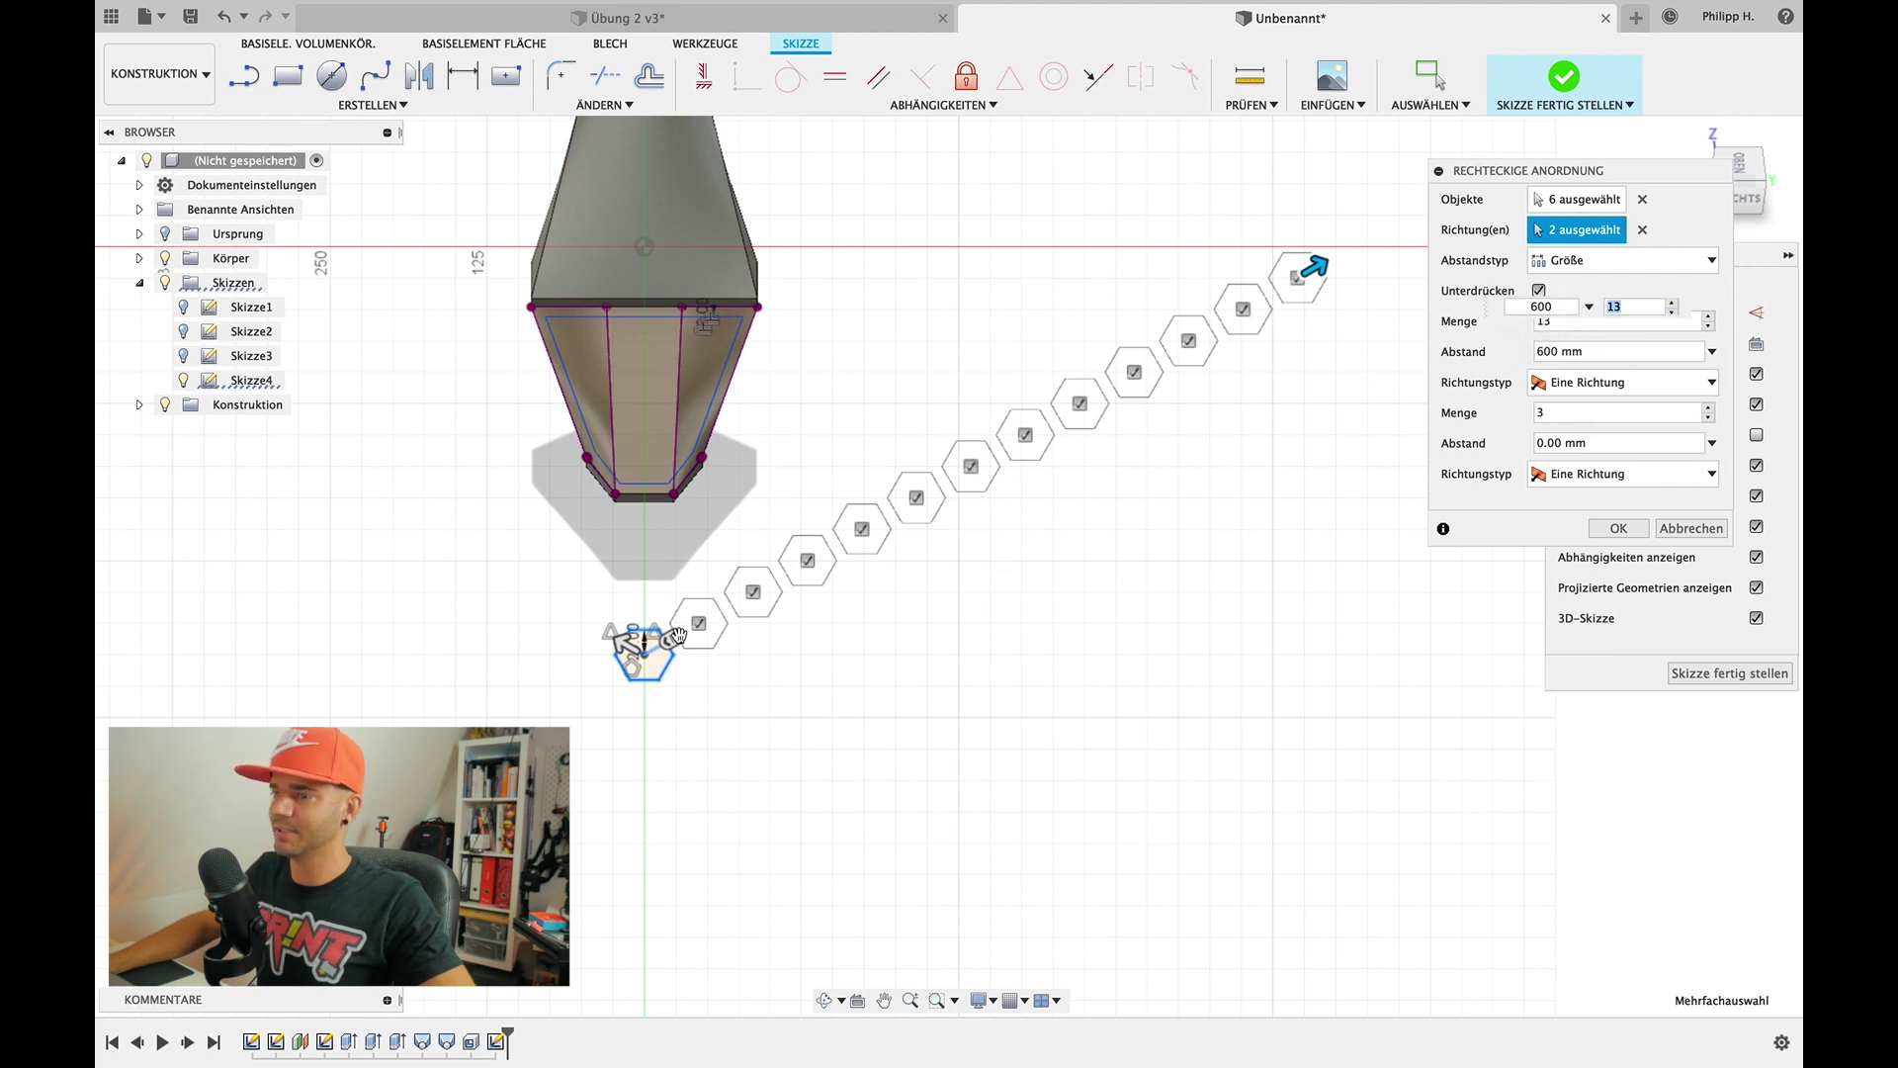
left_click(626, 641)
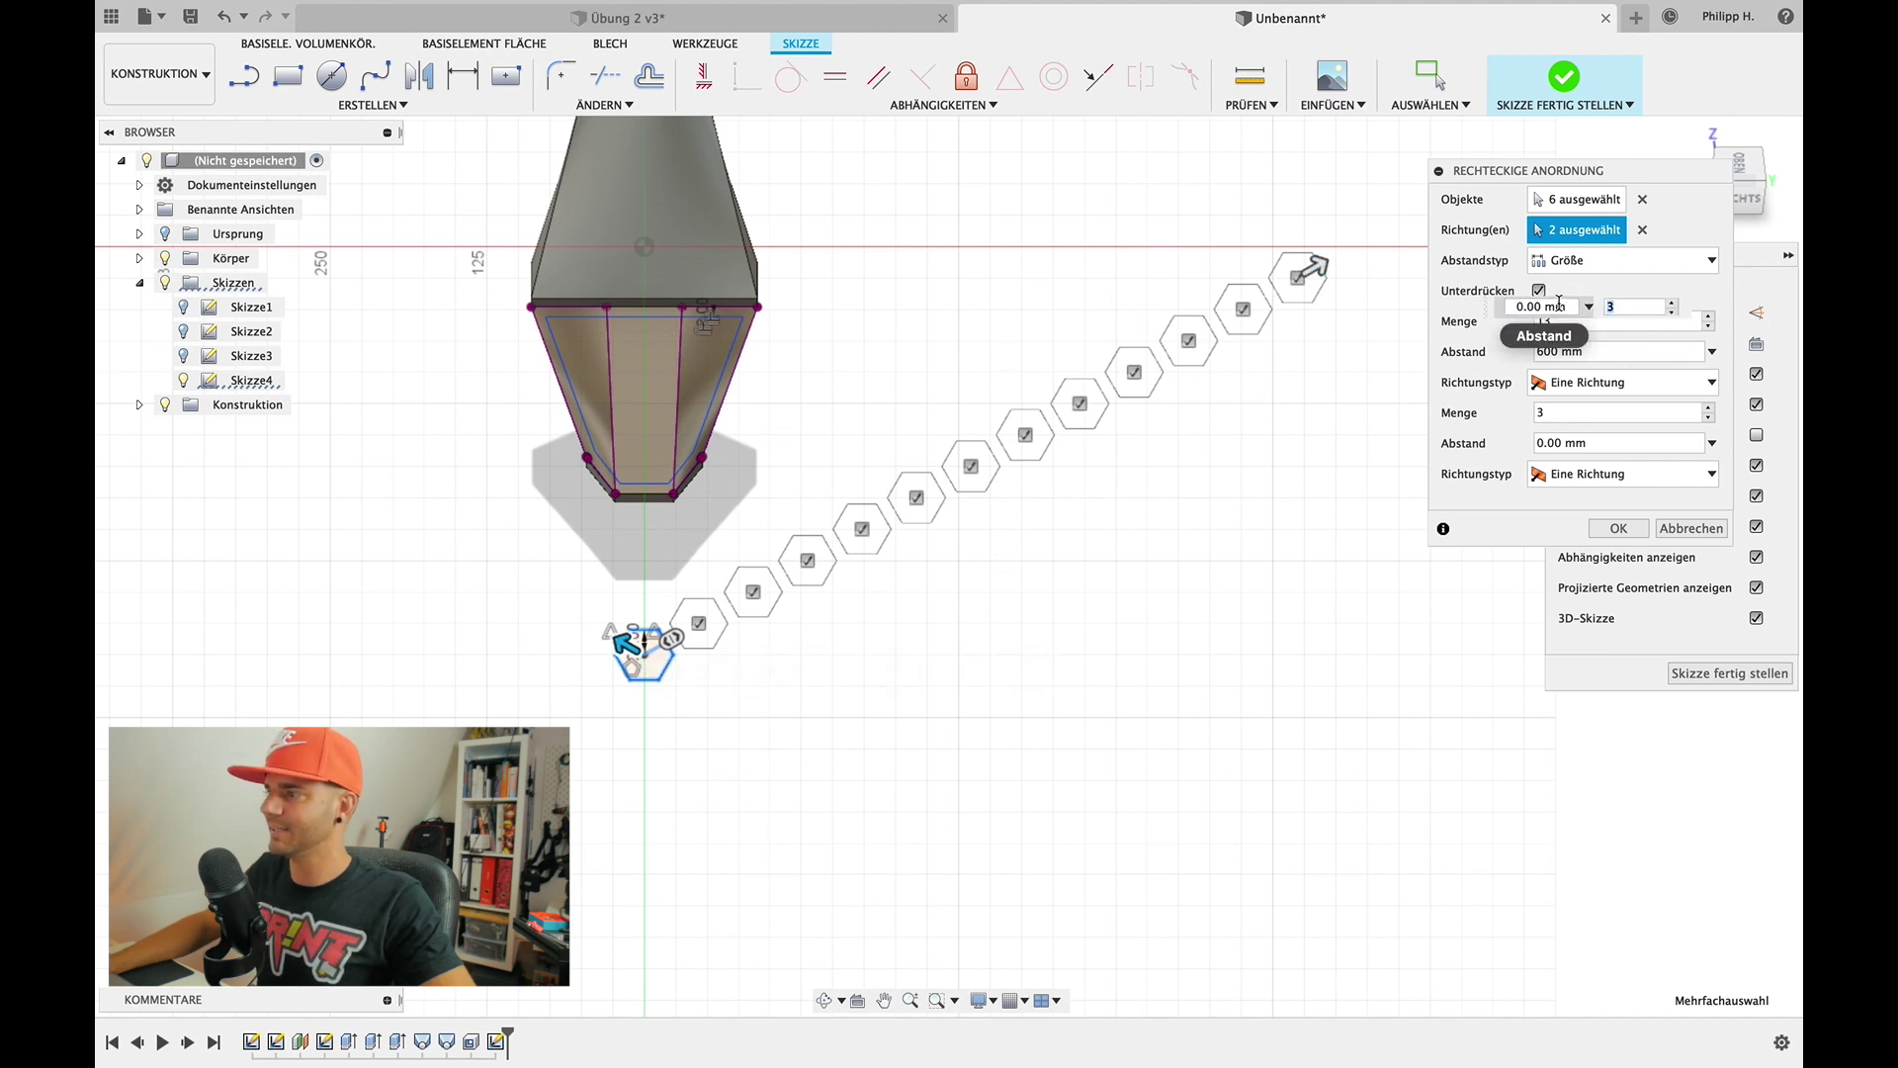
Give the second direction a 600 mm distance and 13 copies
double_click(1571, 306)
type("600")
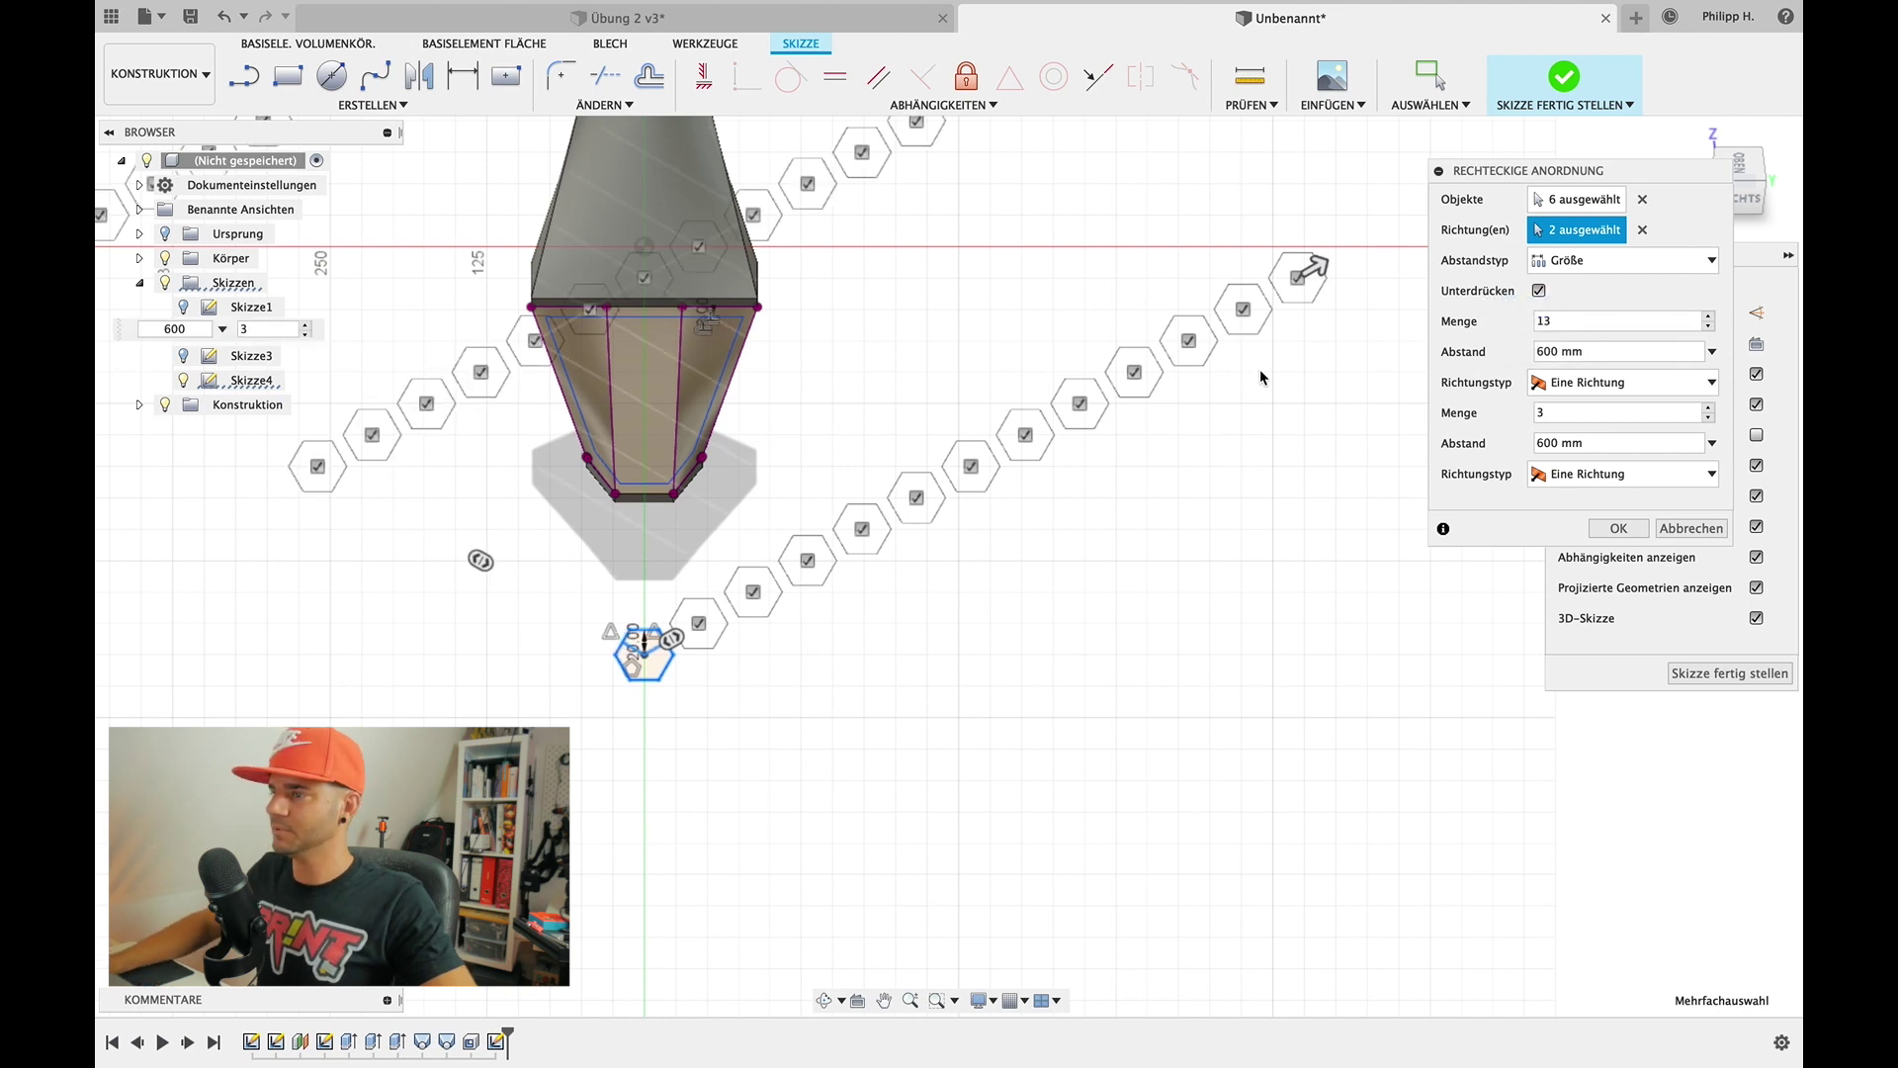
scroll(549, 317, "down", 2)
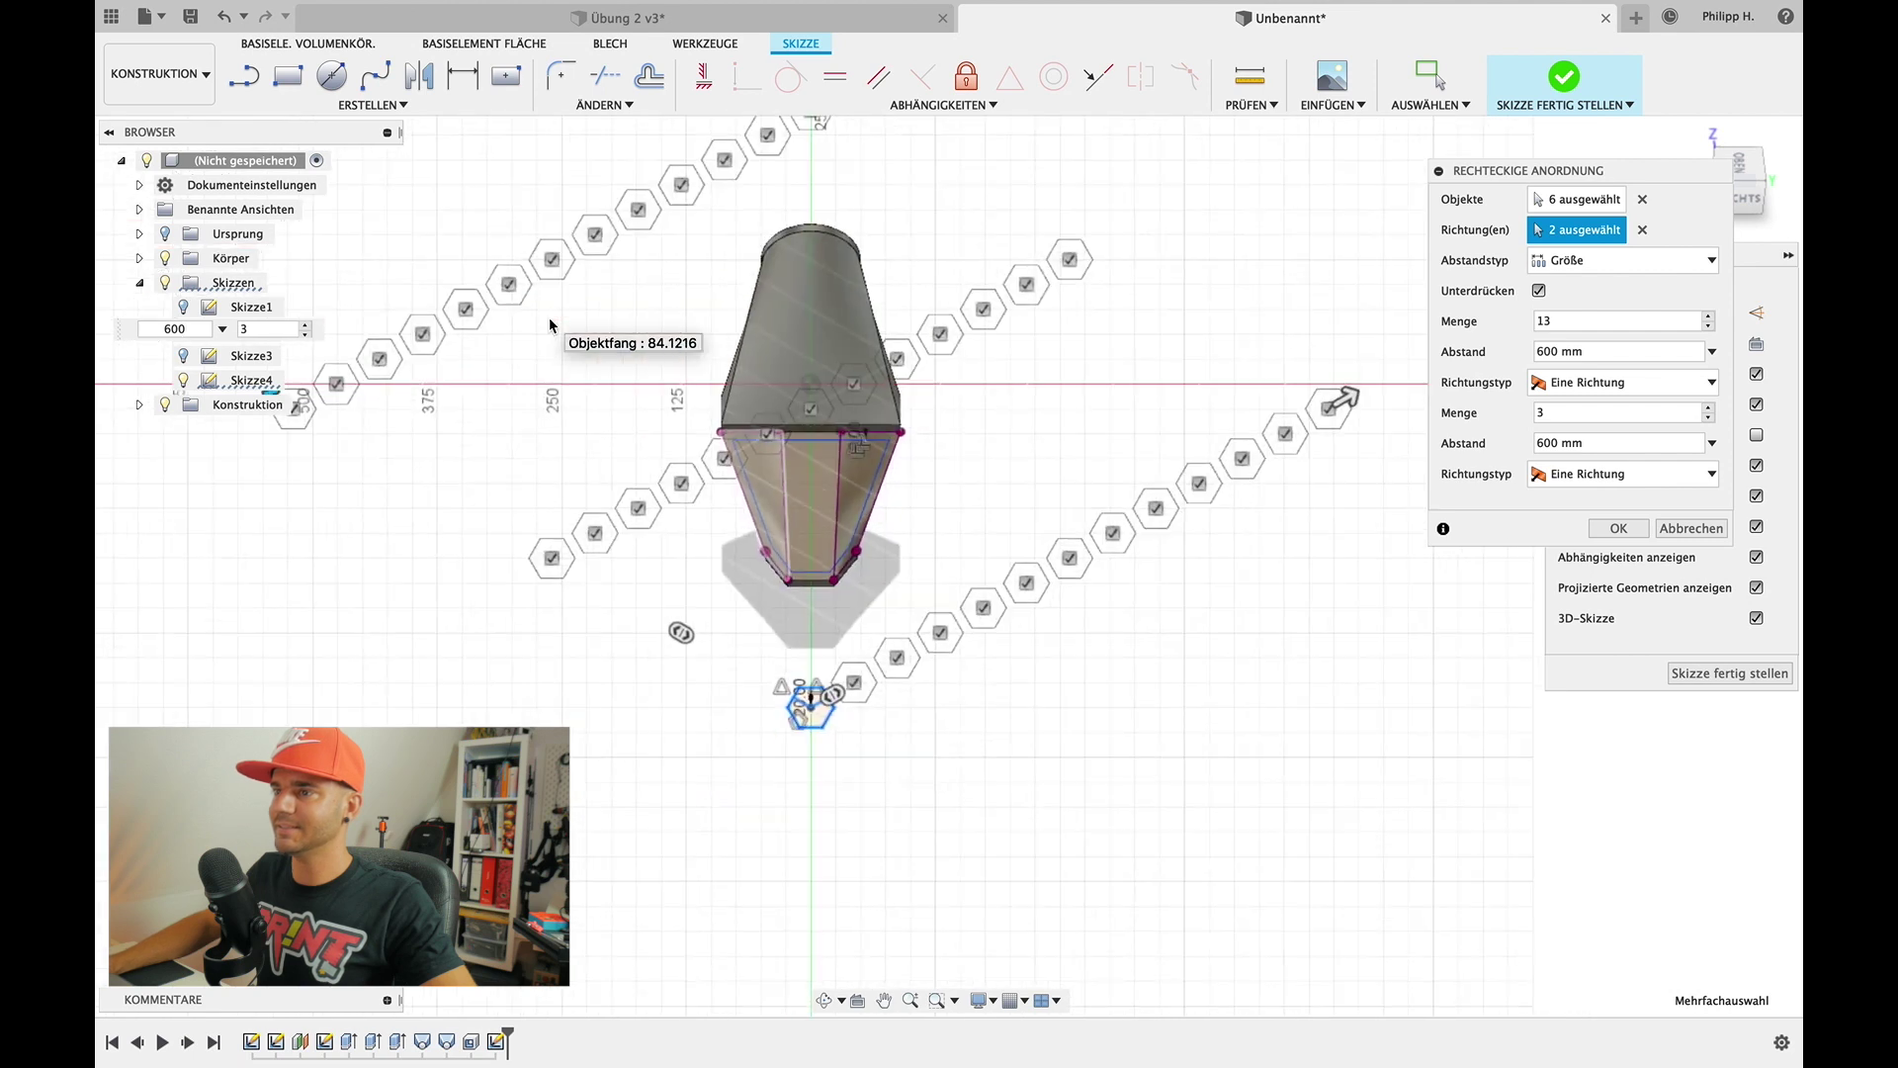
scroll(550, 324, "up", 3)
scroll(550, 324, "left", 3)
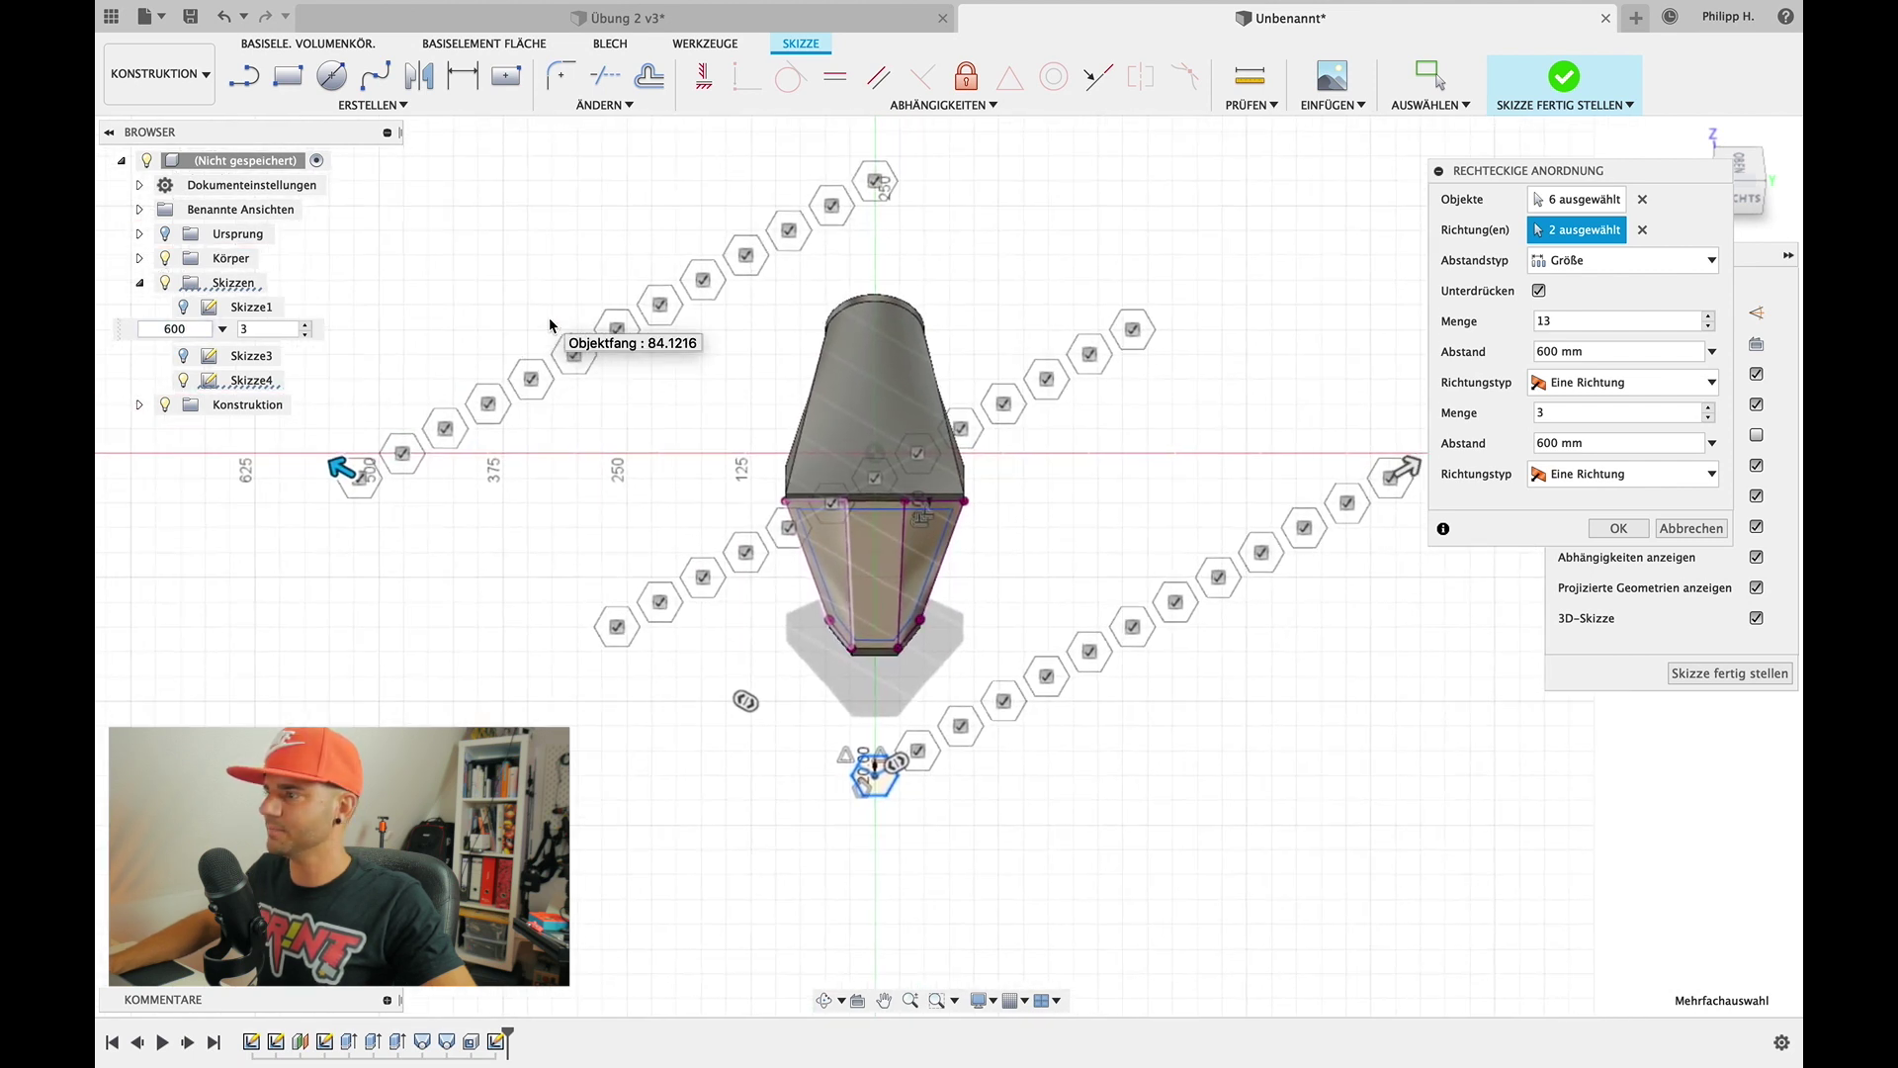
double_click(1538, 412)
type("13")
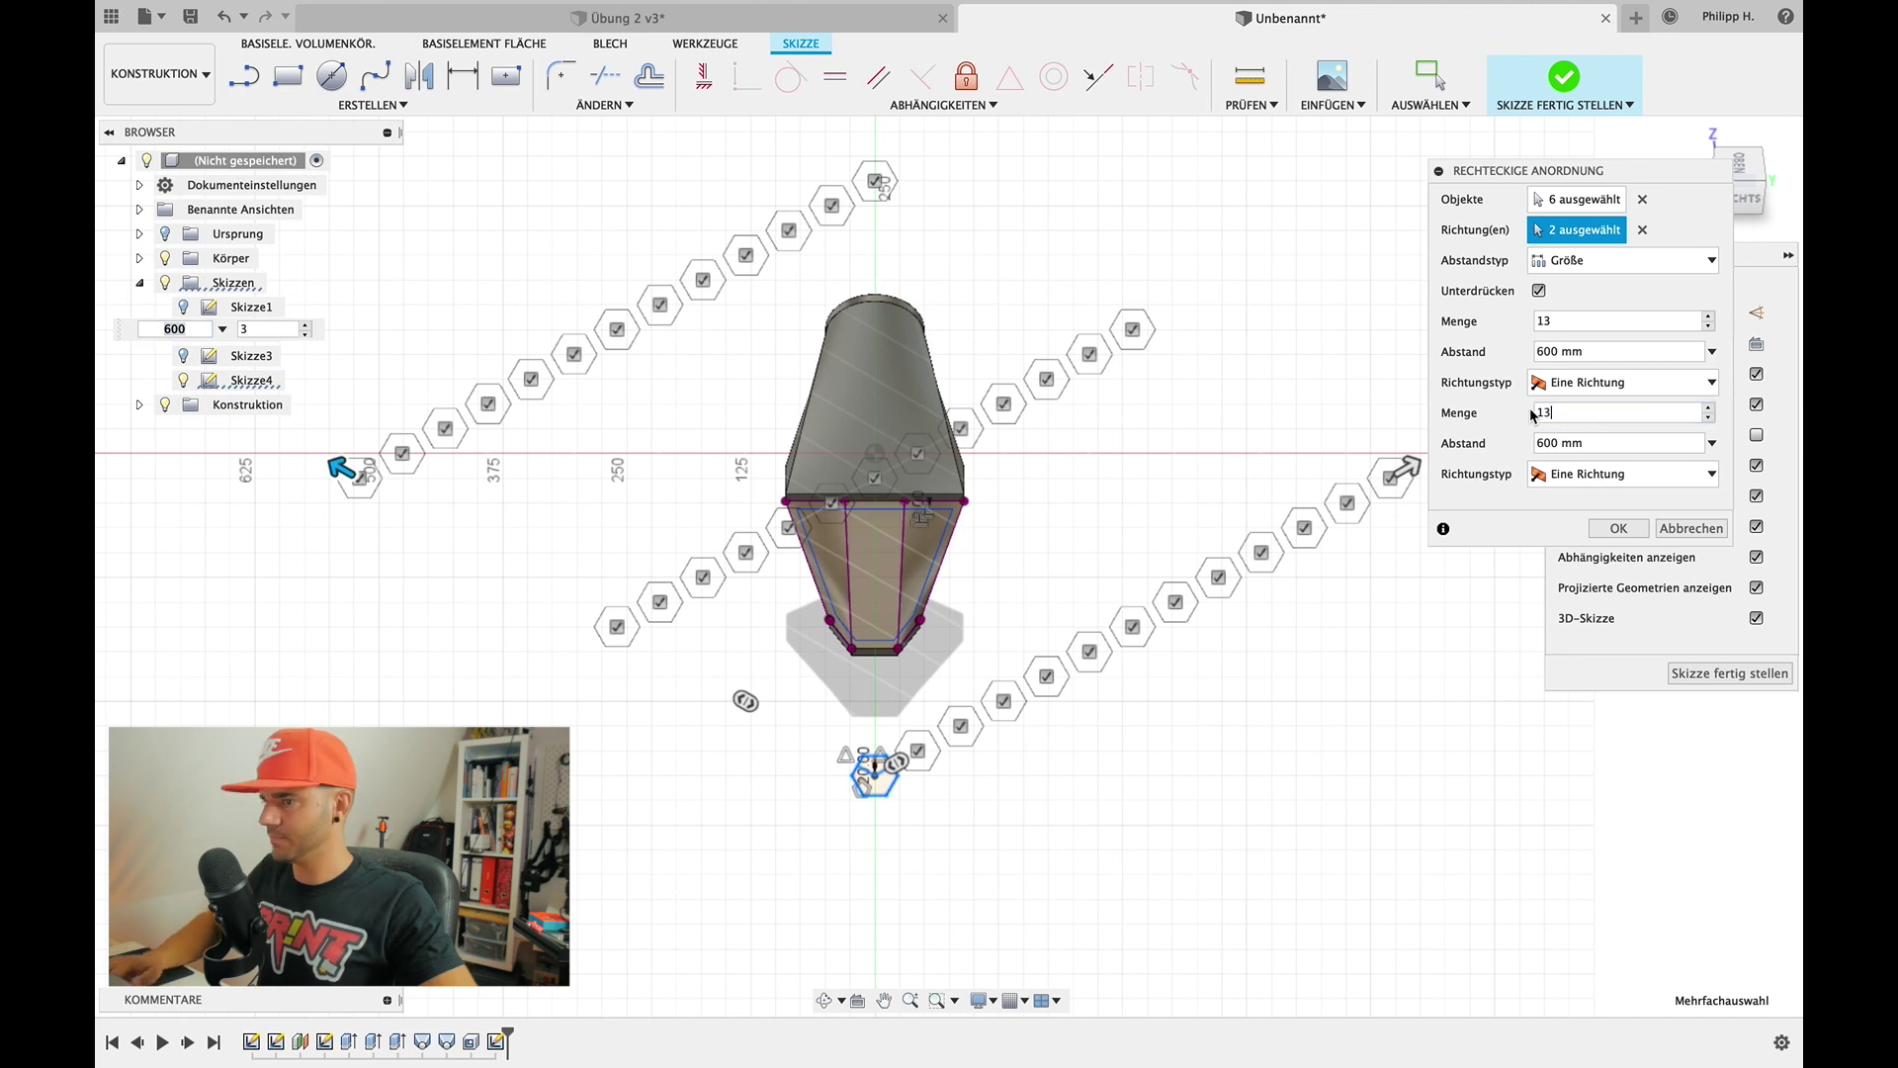
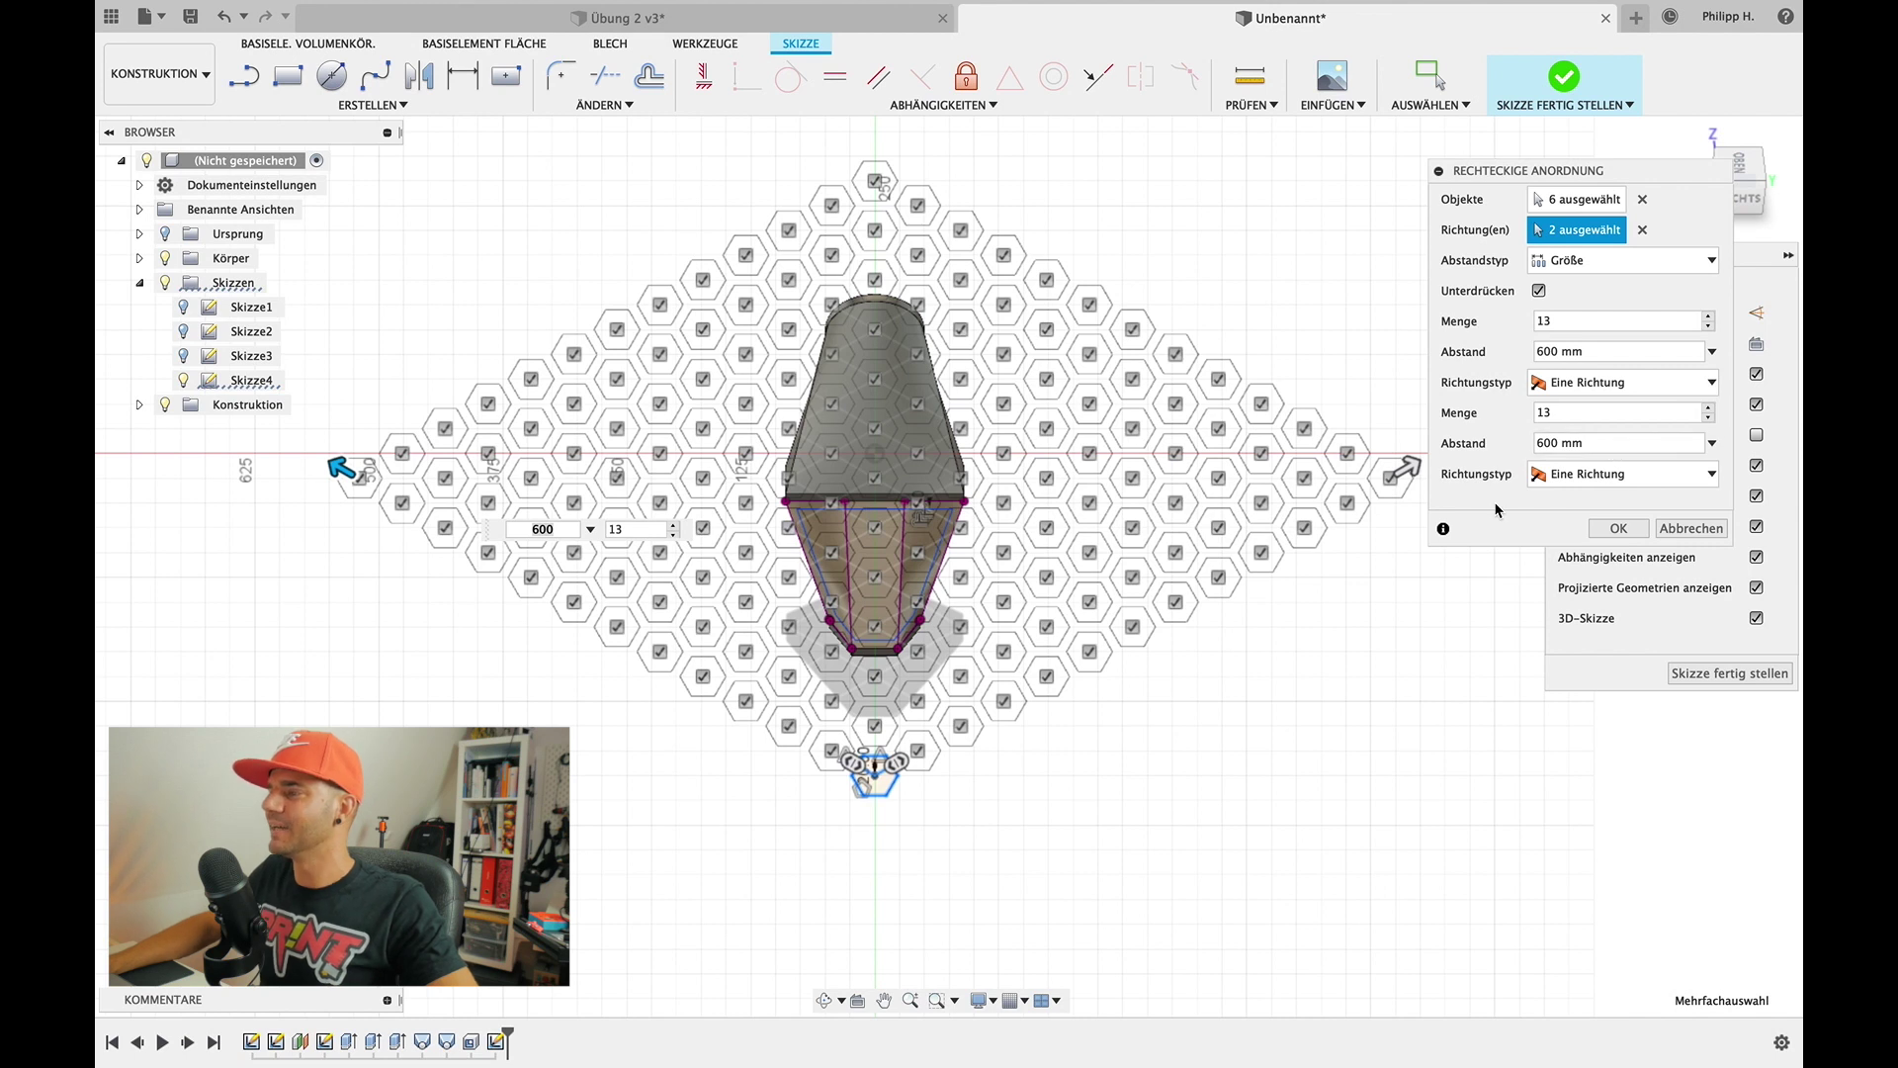
Confirm the 13 by 13 rectangular pattern of hexagons over the leg
left_click(1617, 530)
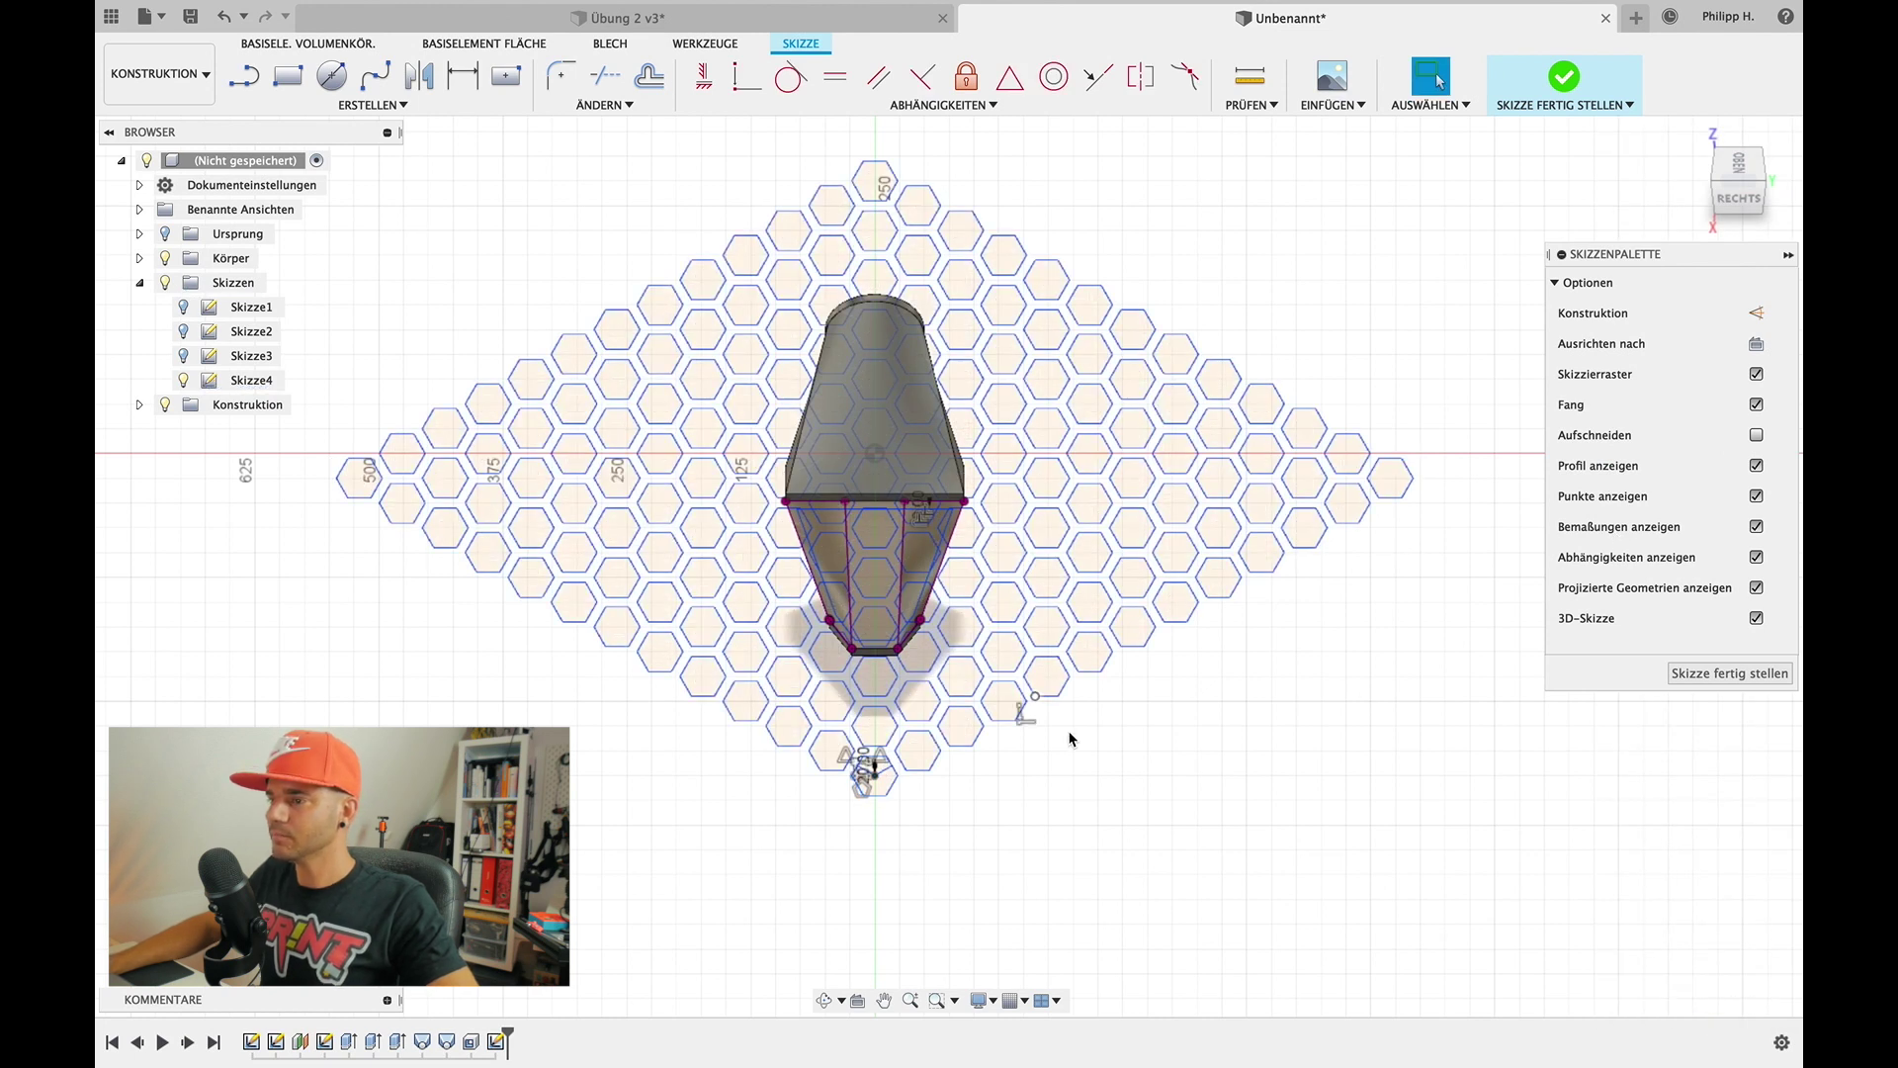
middle_click_drag(837, 634, 848, 590)
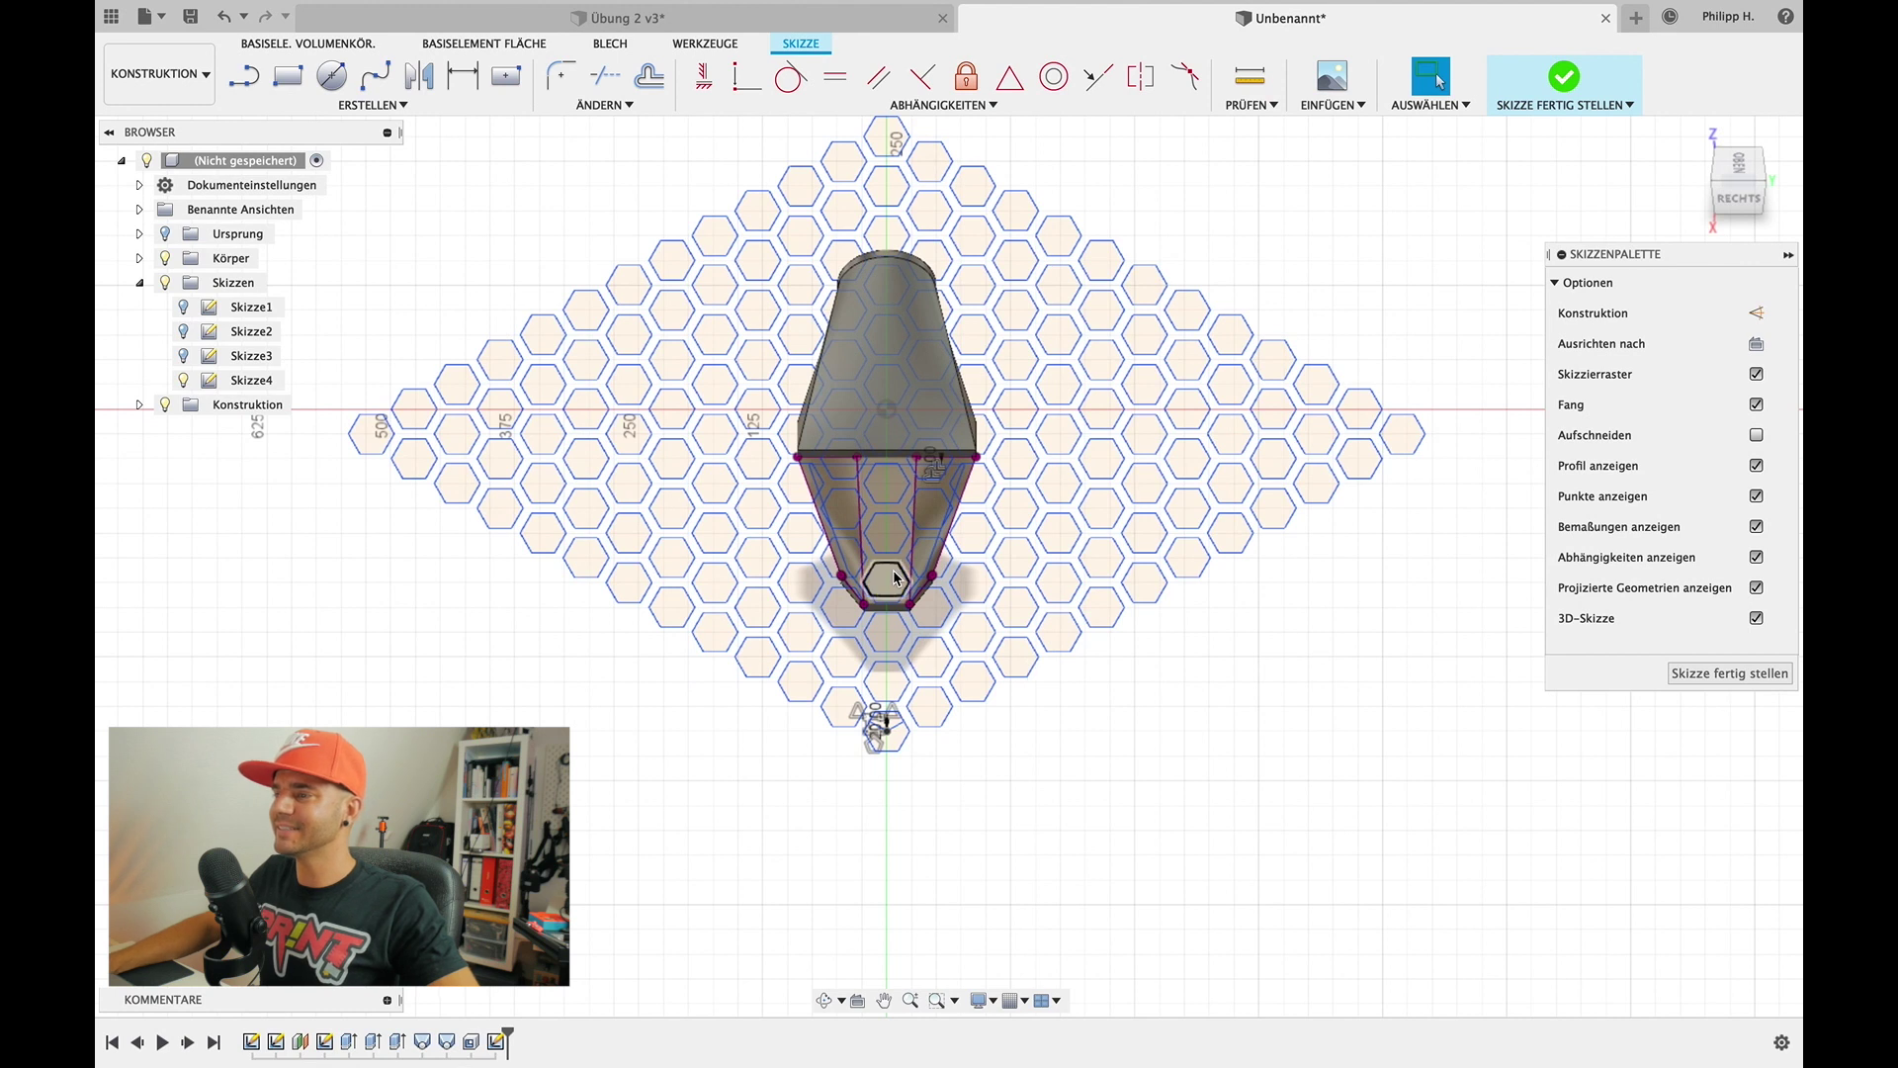
scroll(903, 476, "up", 3)
scroll(904, 476, "up", 3)
scroll(893, 574, "up", 3)
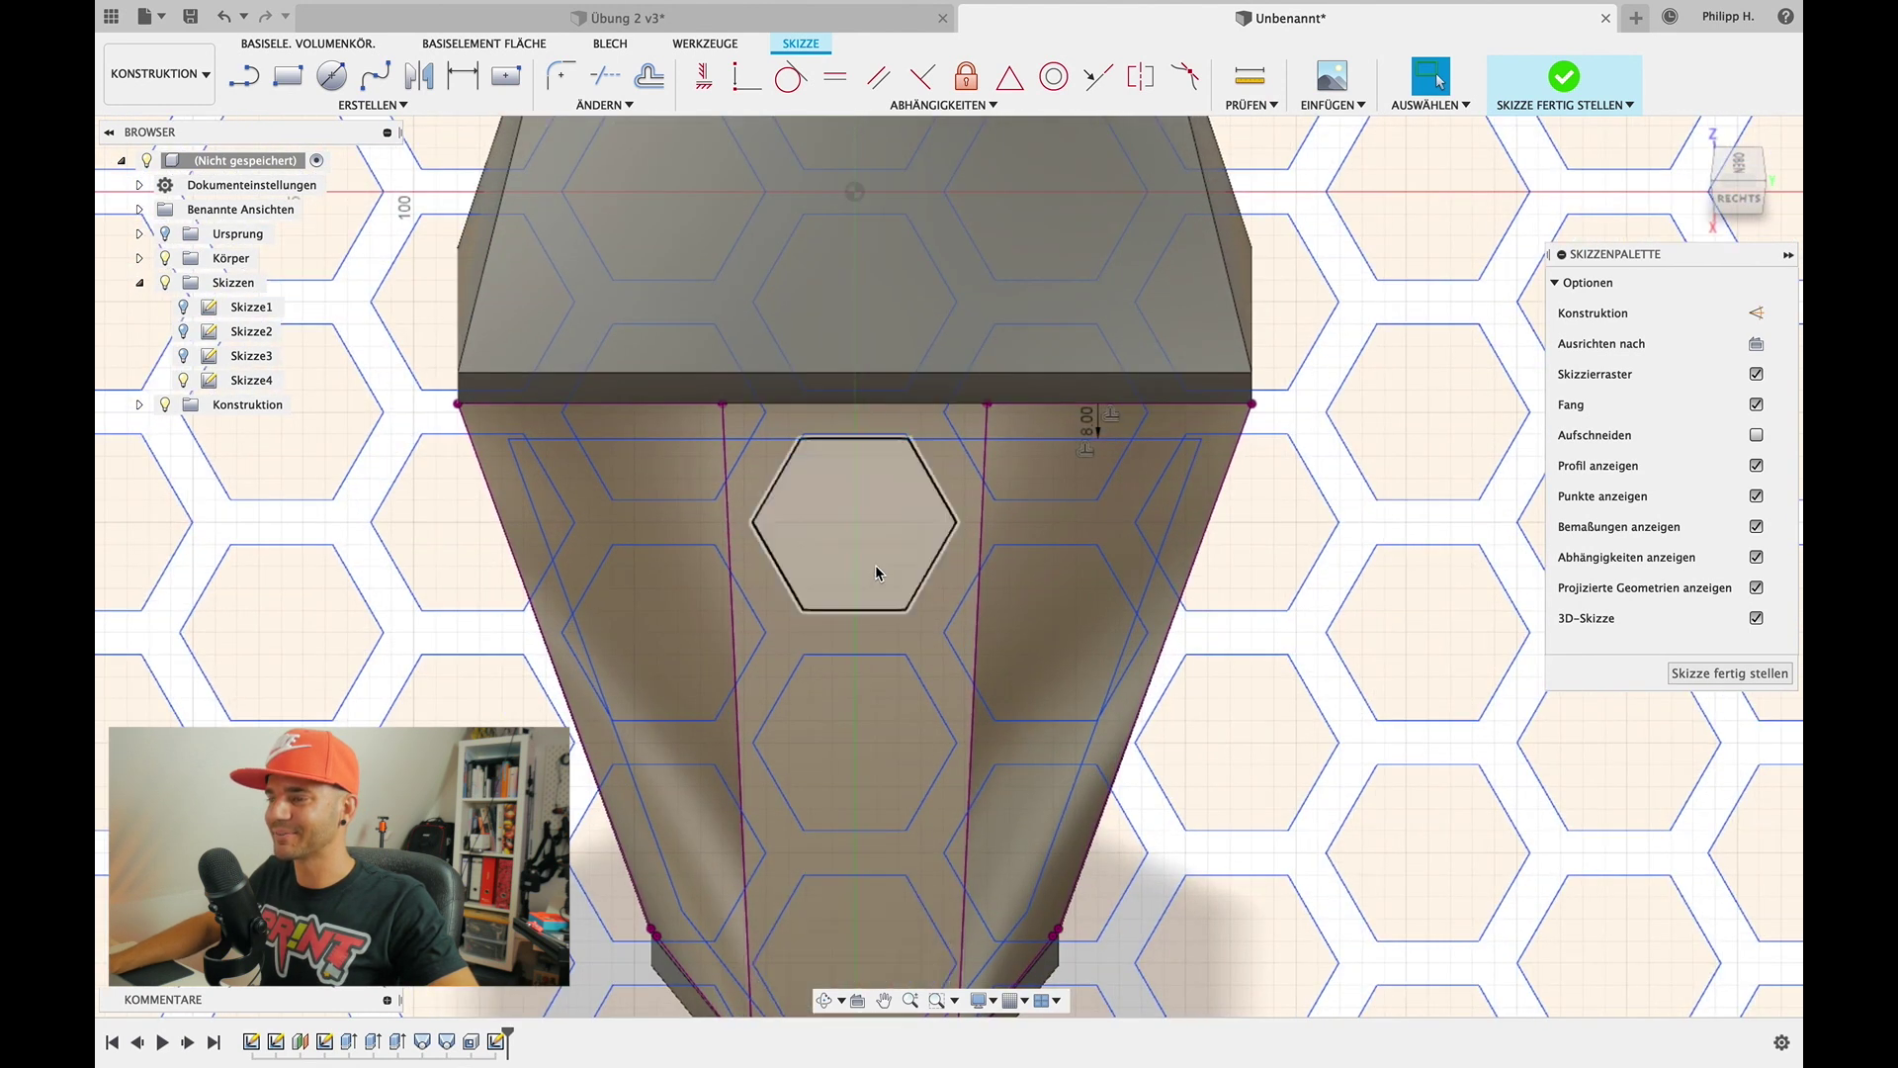
scroll(718, 575, "down", 2)
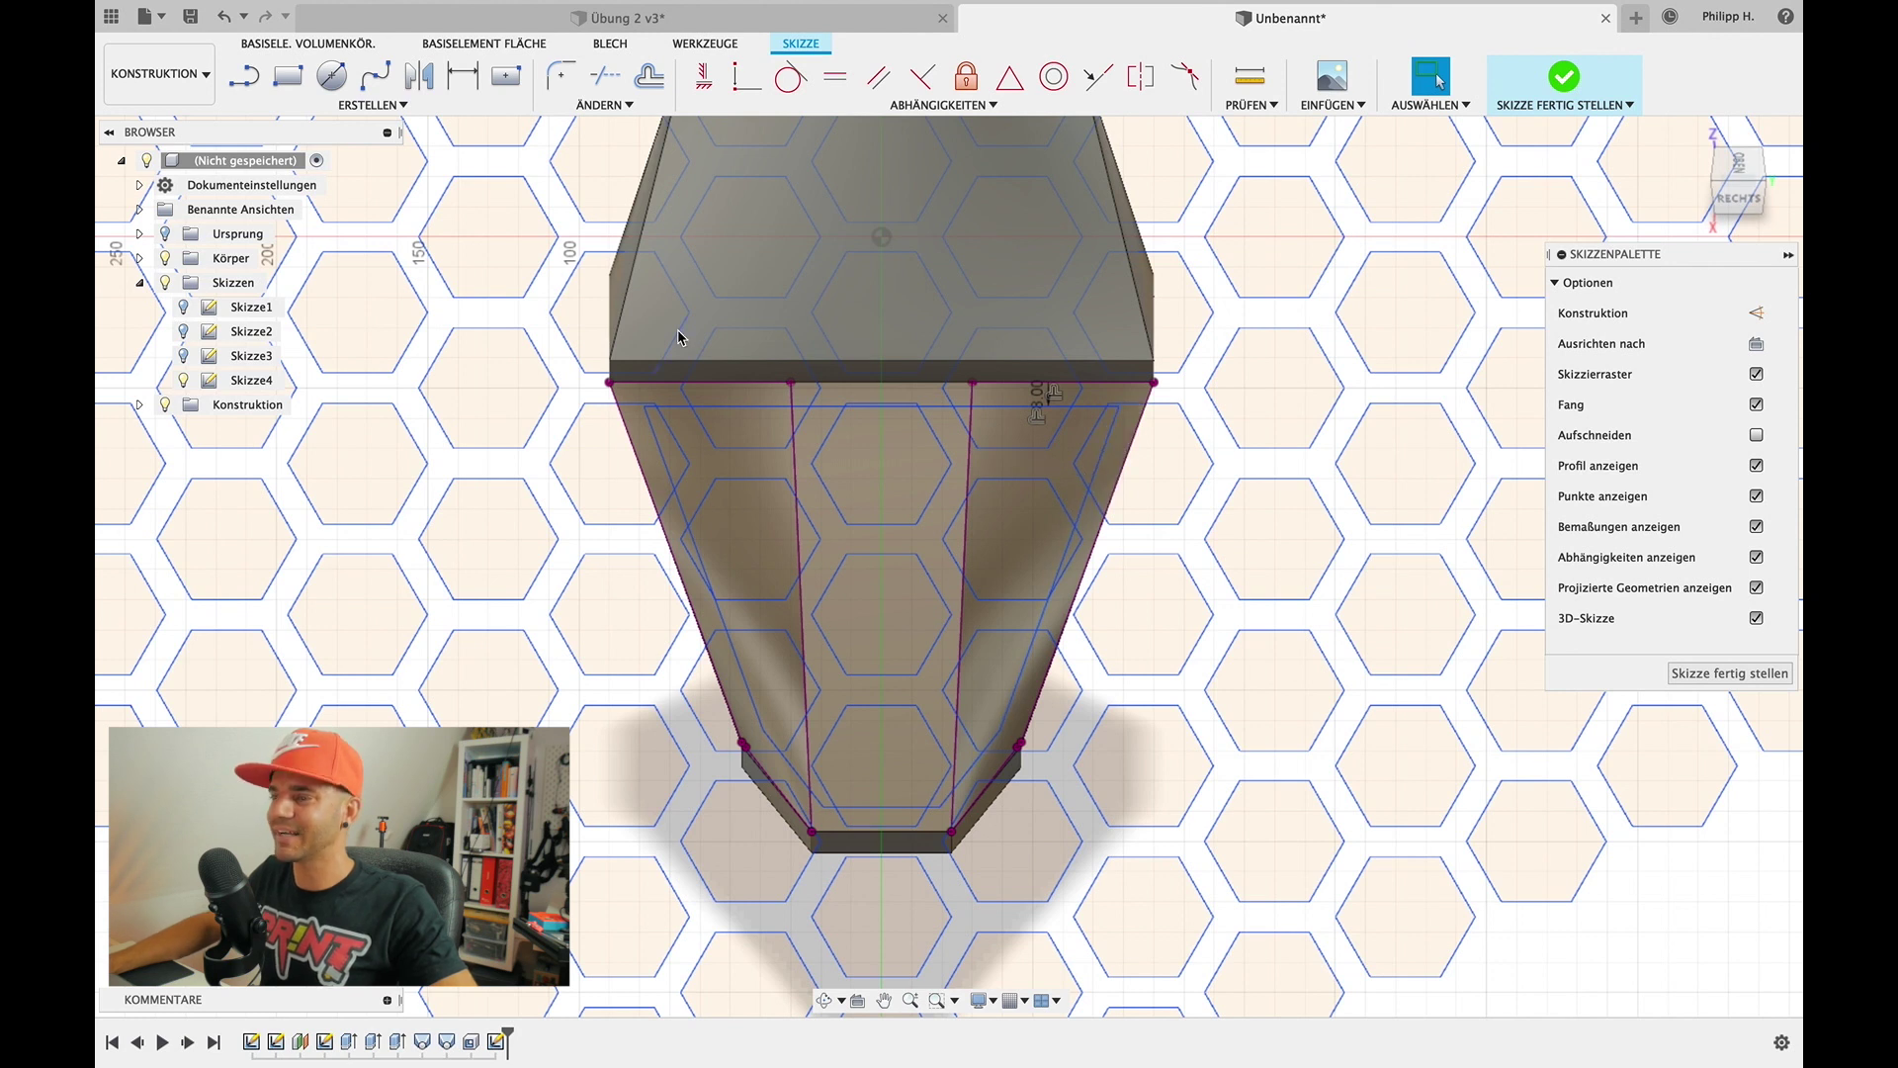
scroll(922, 623, "up", 2)
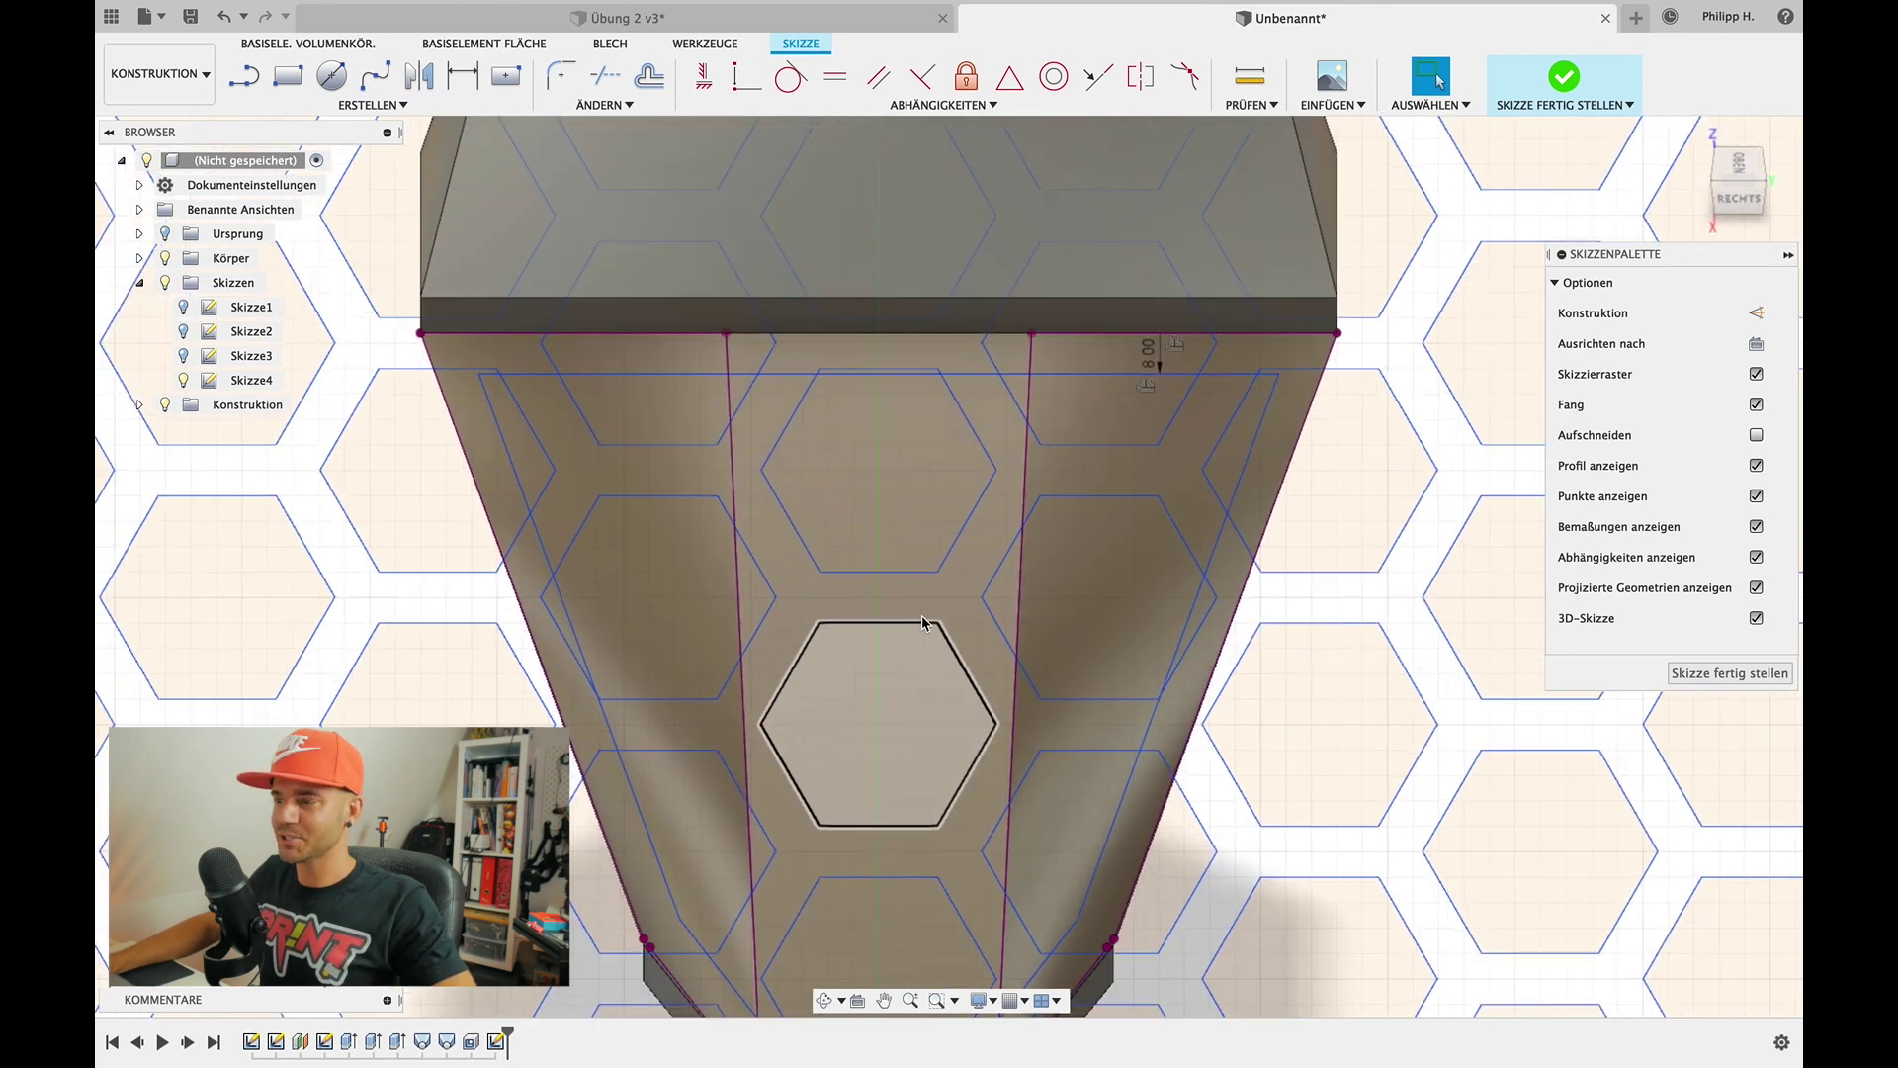
Finish the honeycomb sketch Skizze4 and clear the hexagon selection
left_click(893, 488)
scroll(893, 488, "down", 1)
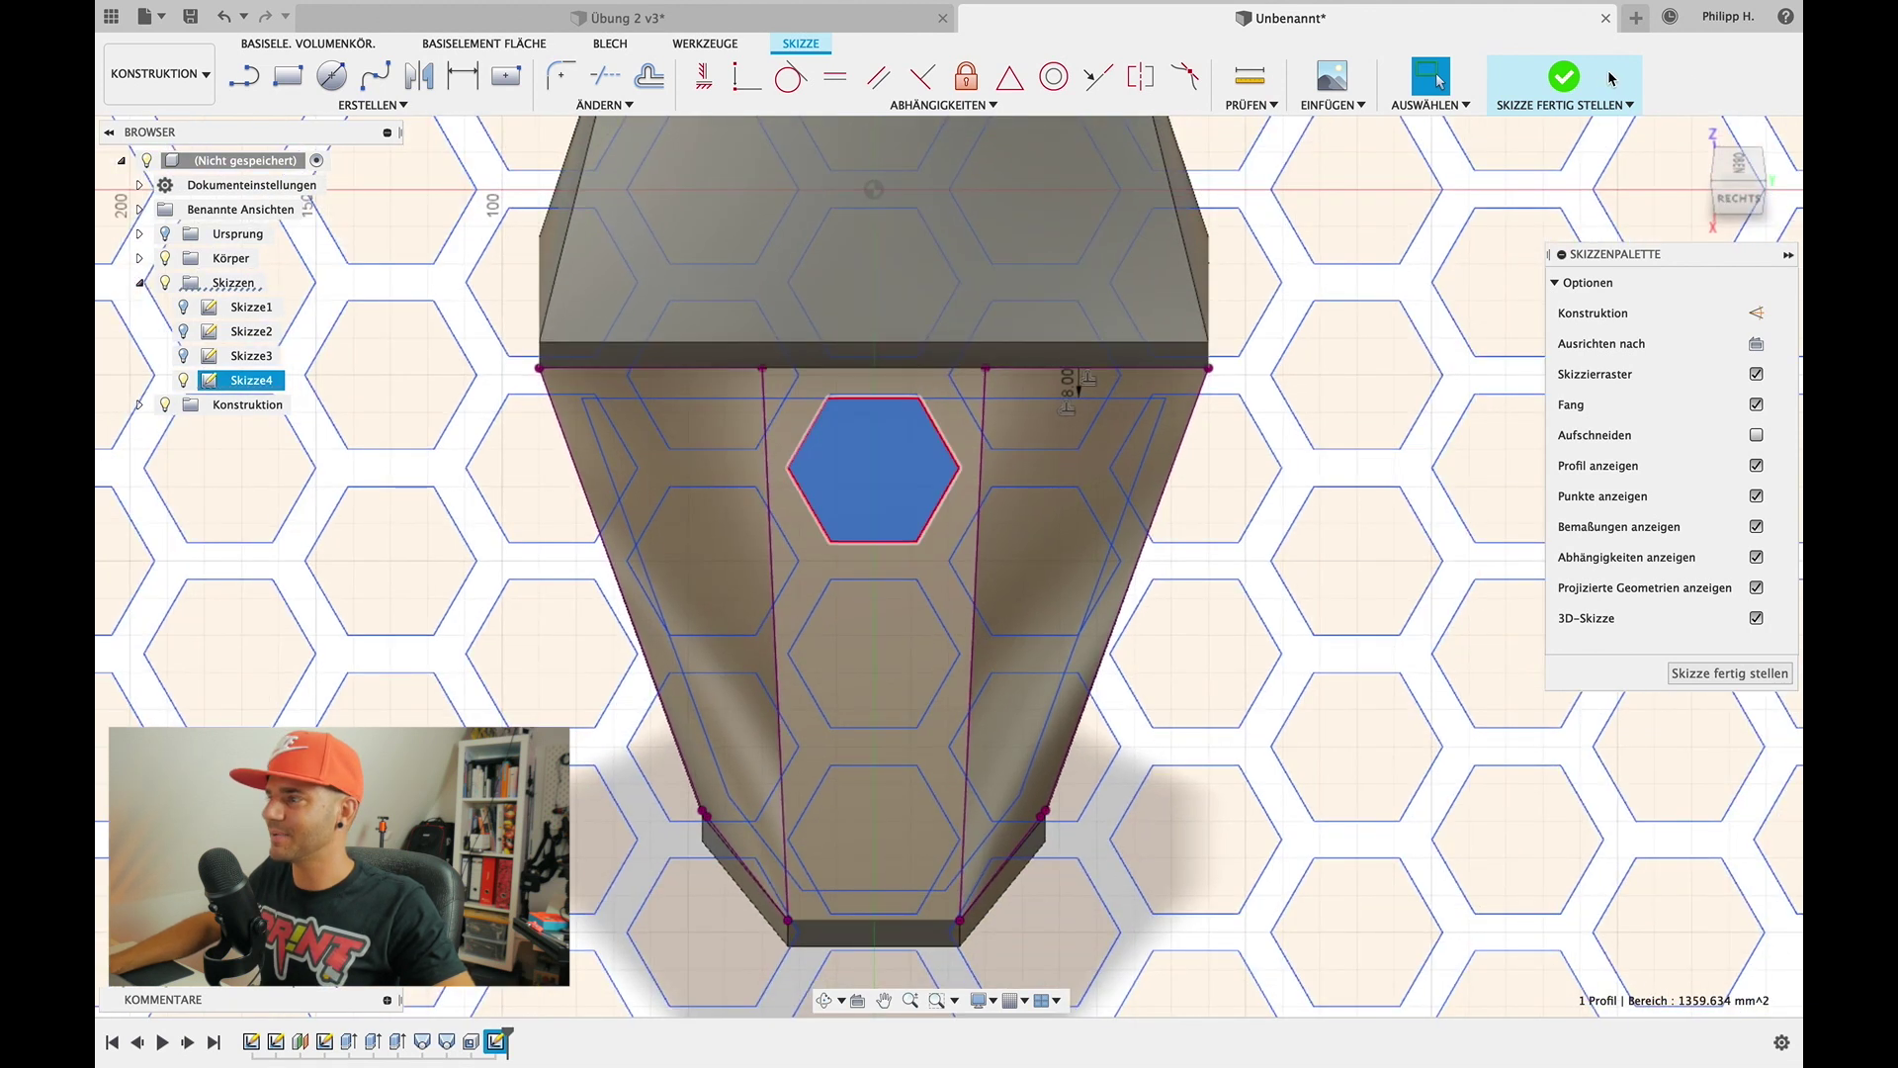
left_click(1560, 81)
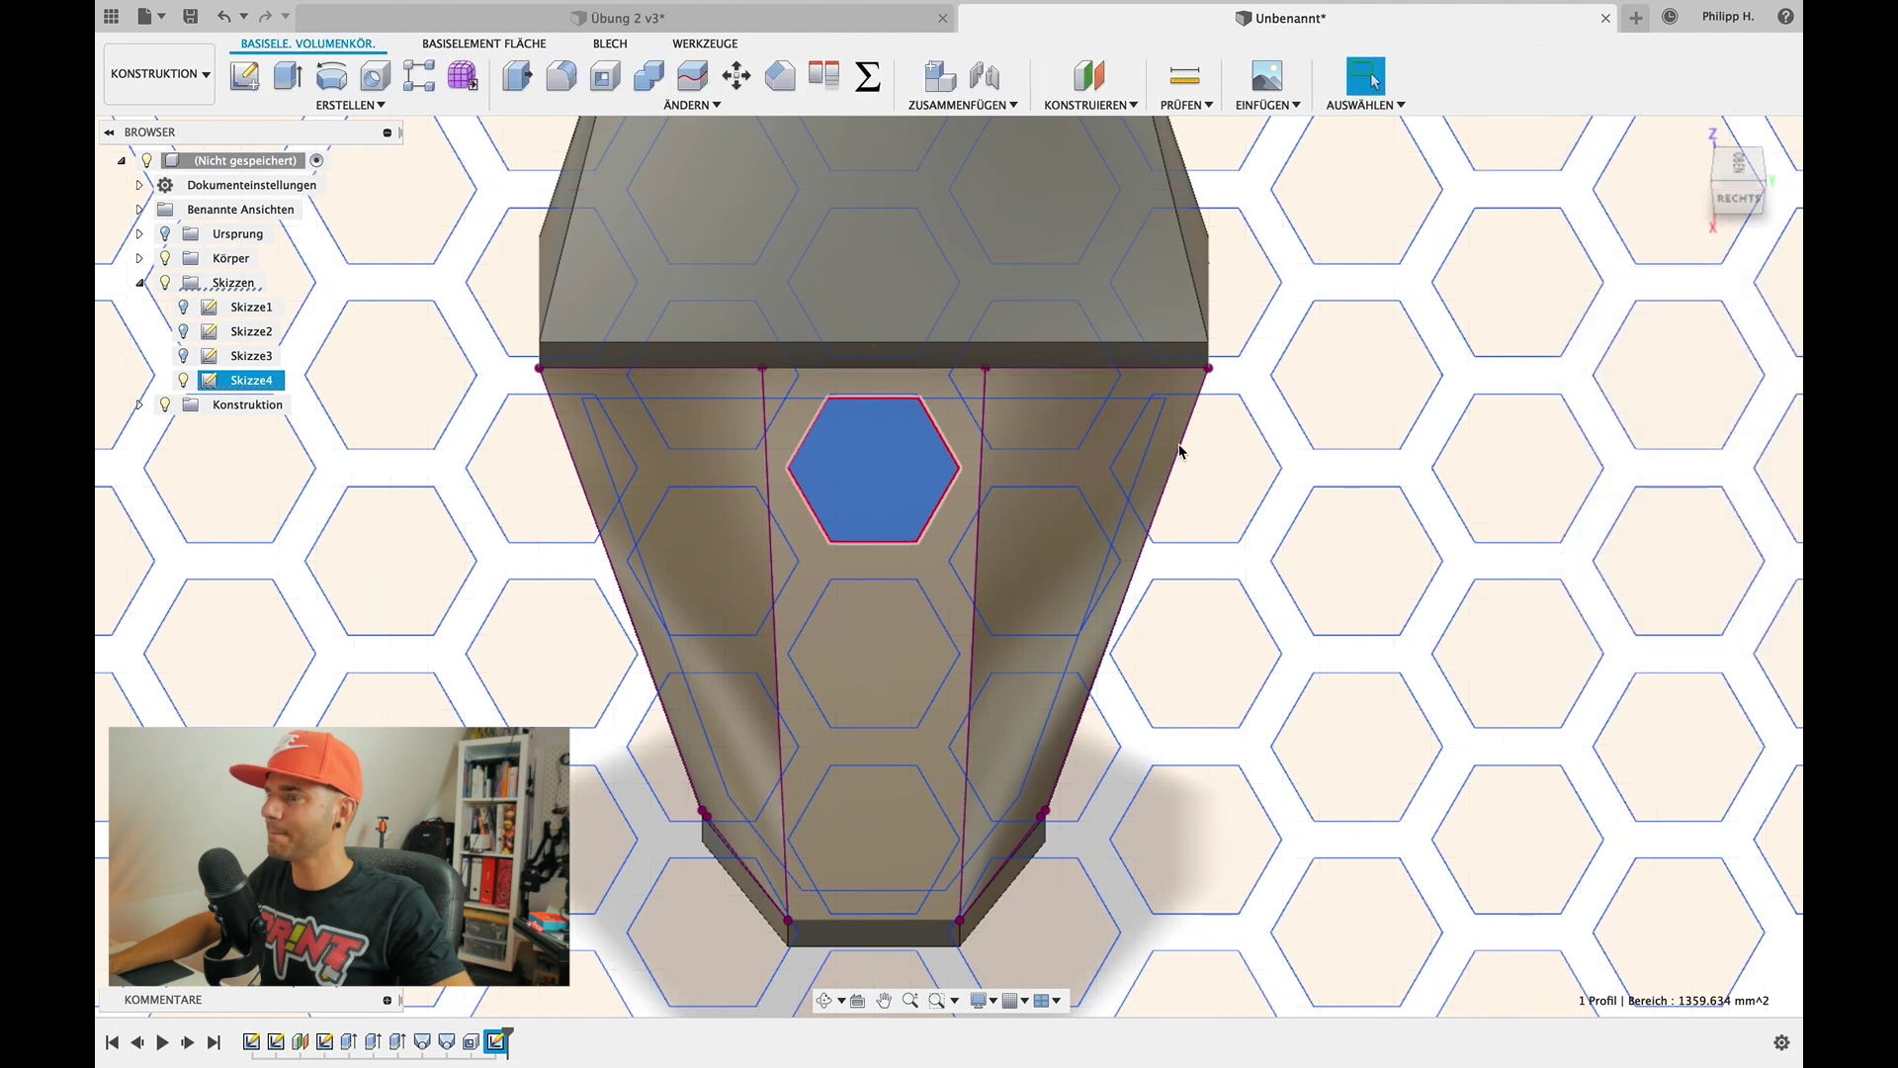
scroll(1127, 635, "down", 3)
left_click(893, 455)
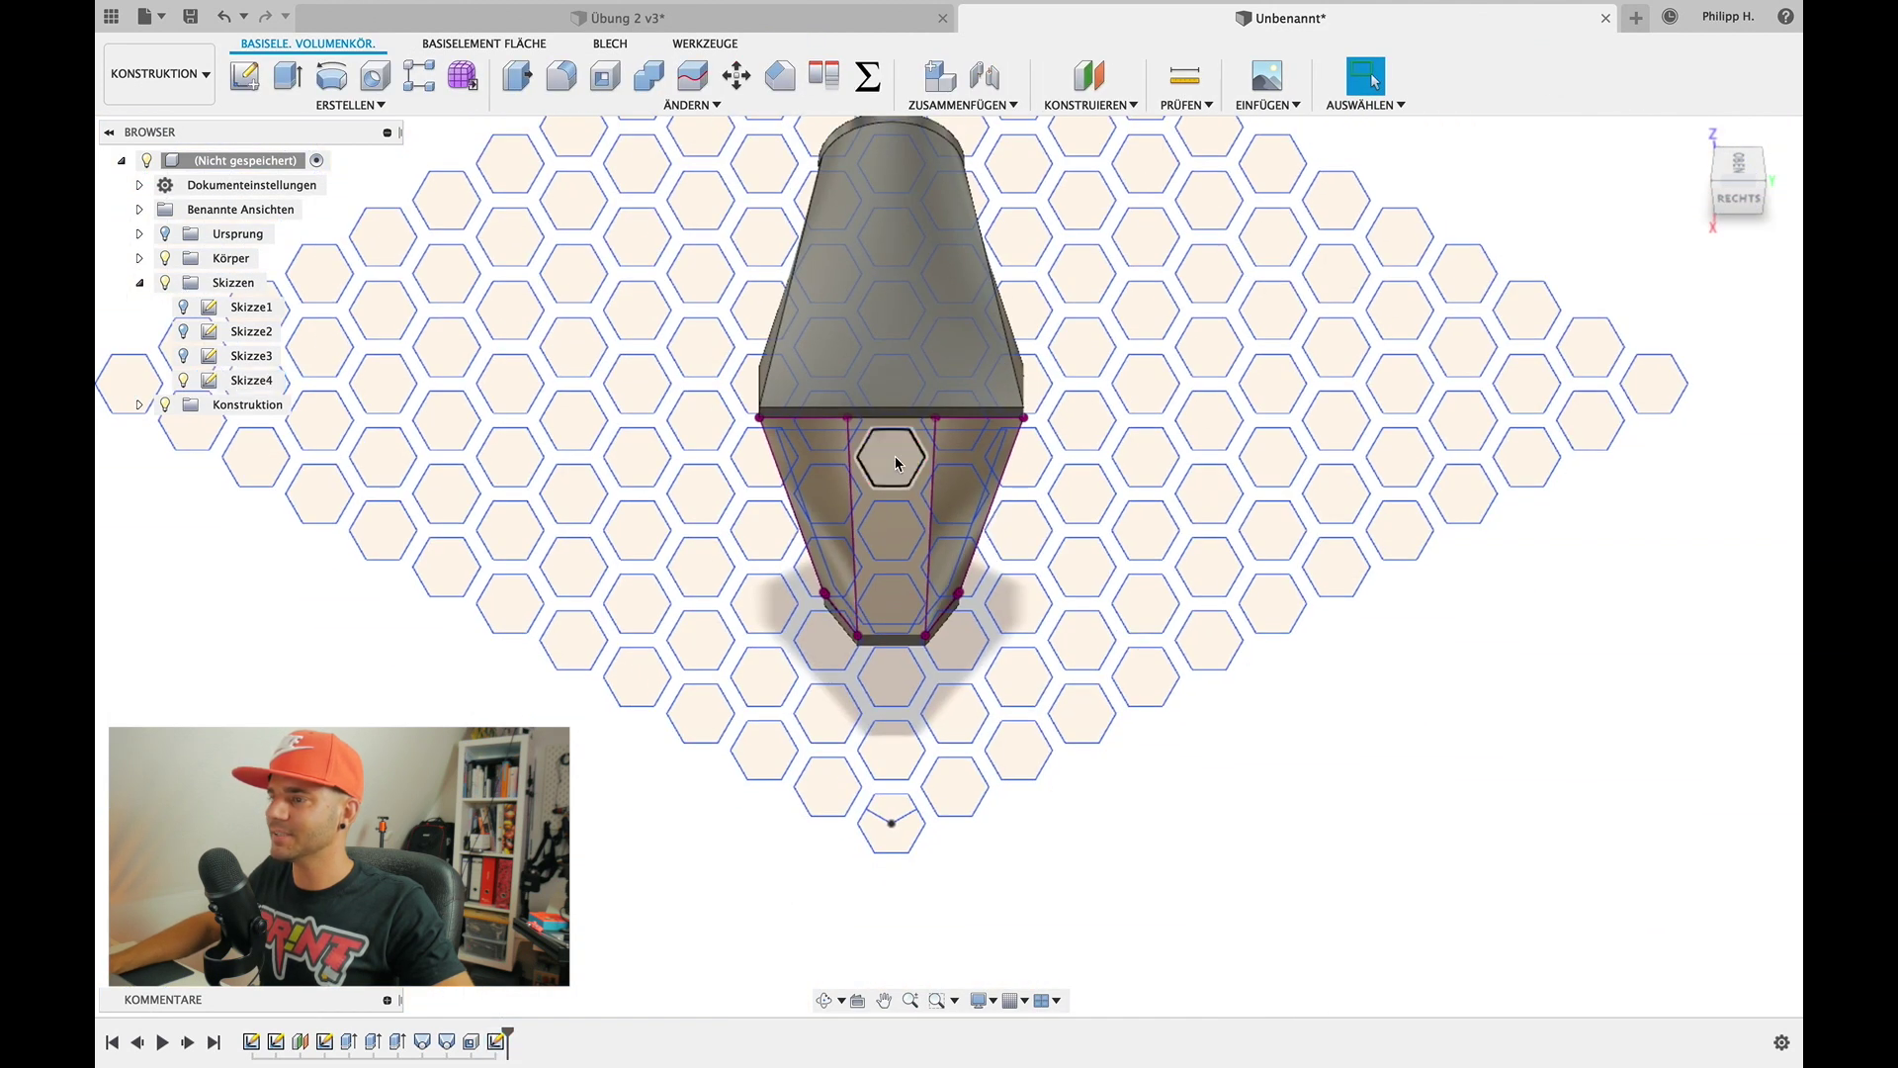
Hide and re-show Skizze4 in the browser to check the honeycomb
left_click(183, 380)
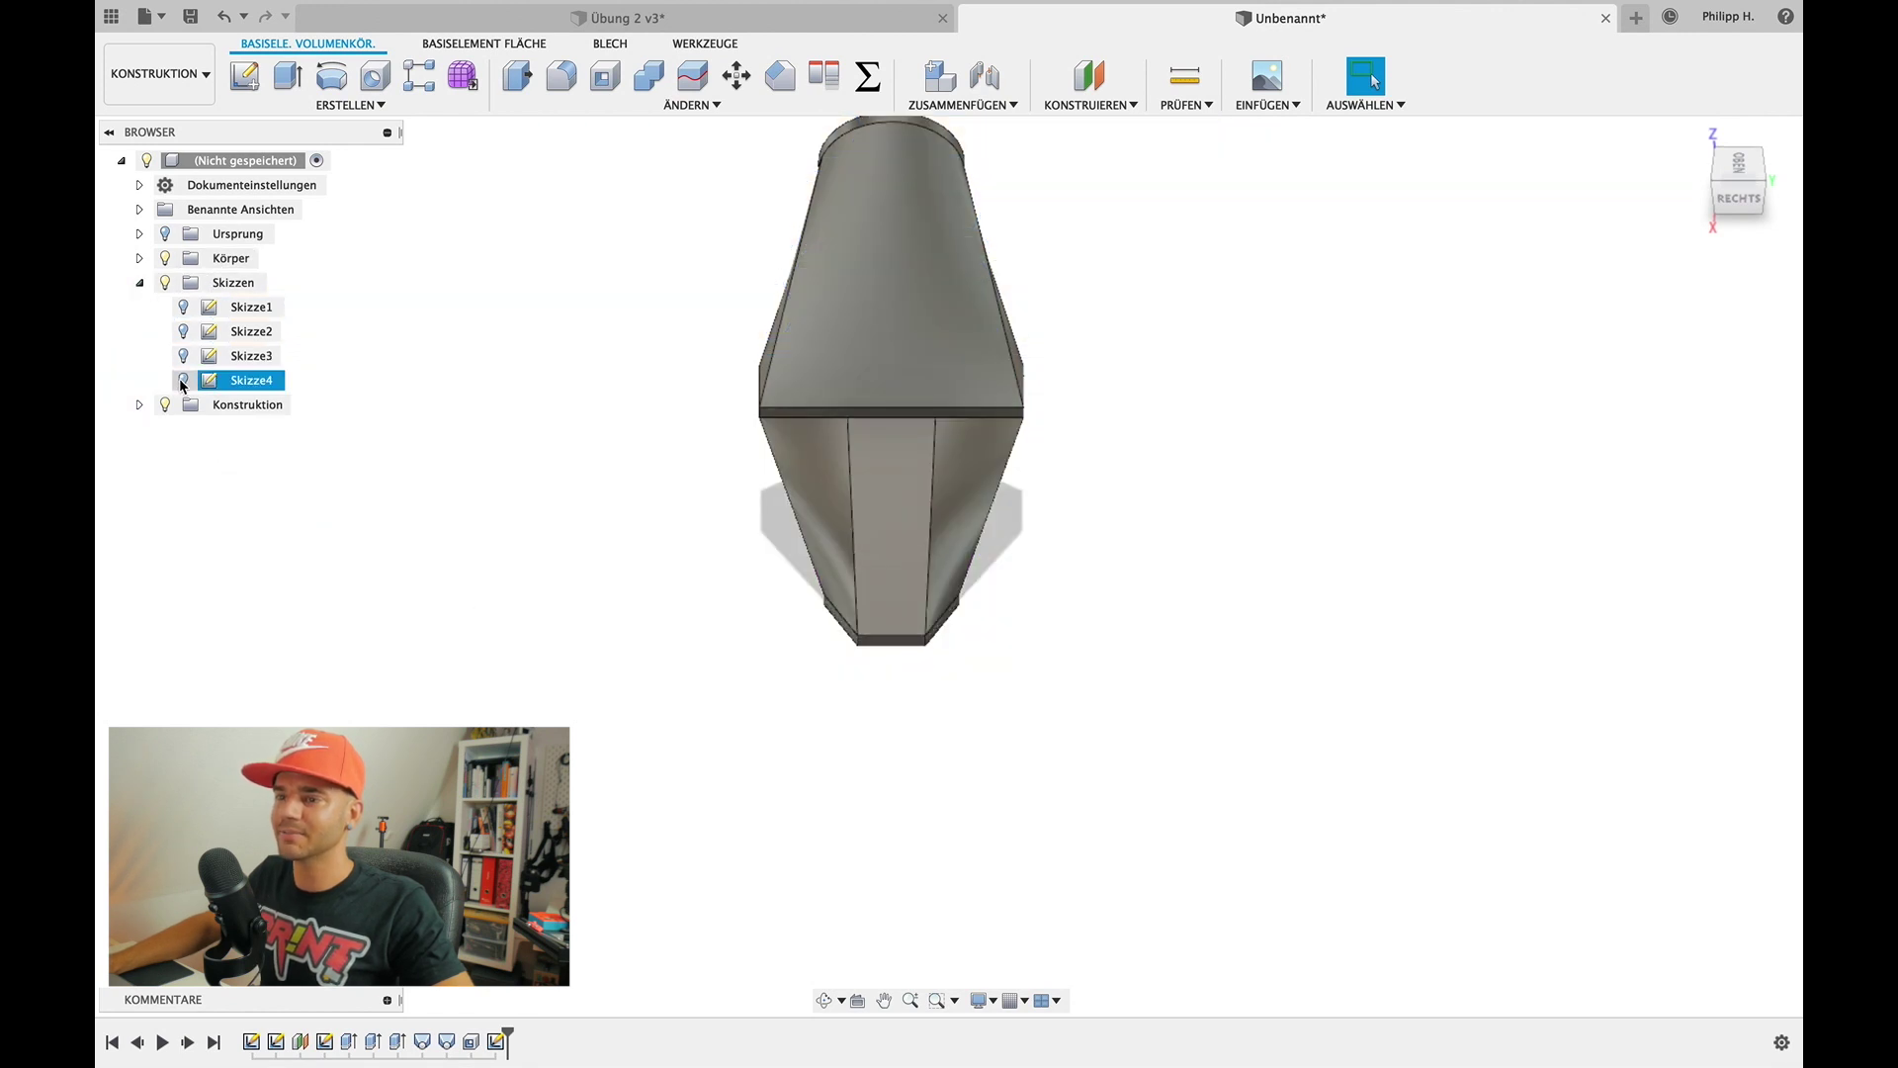
left_click(183, 382)
scroll(926, 758, "up", 5)
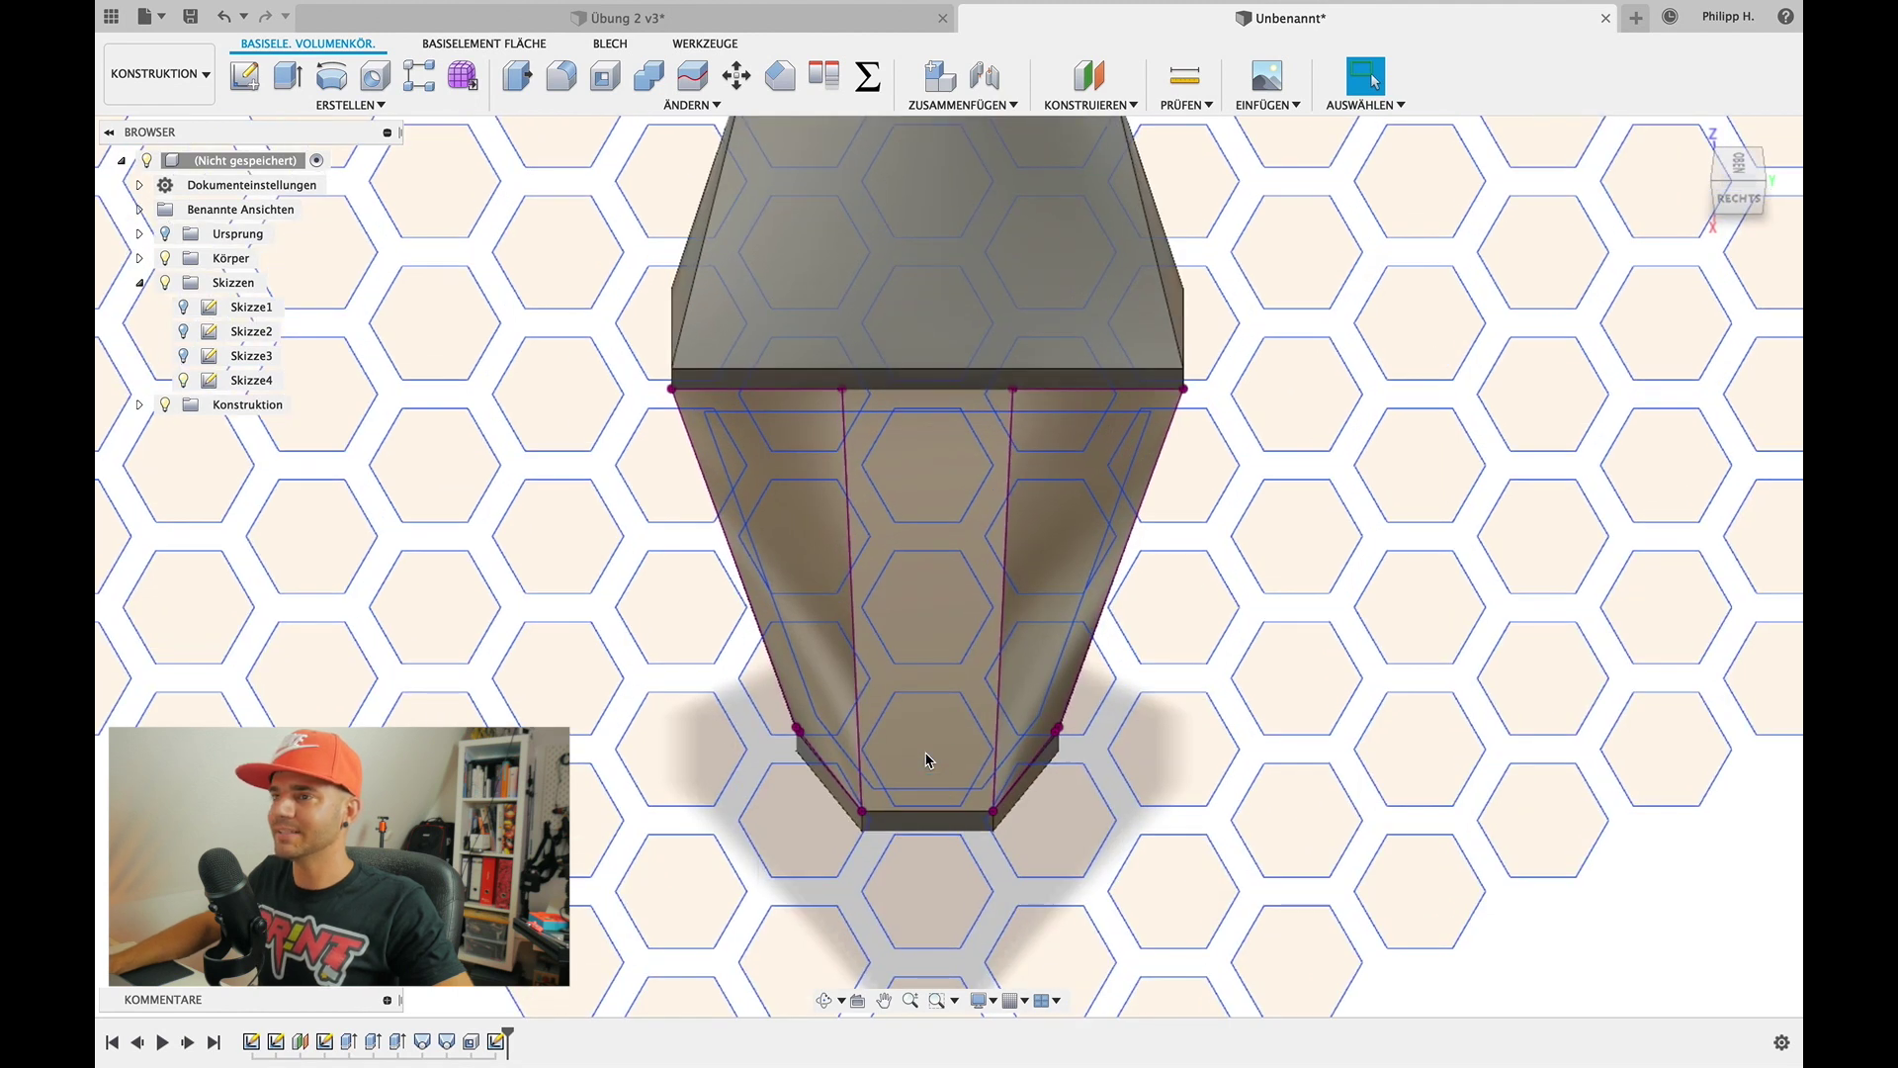
middle_click_drag(926, 758, 888, 761)
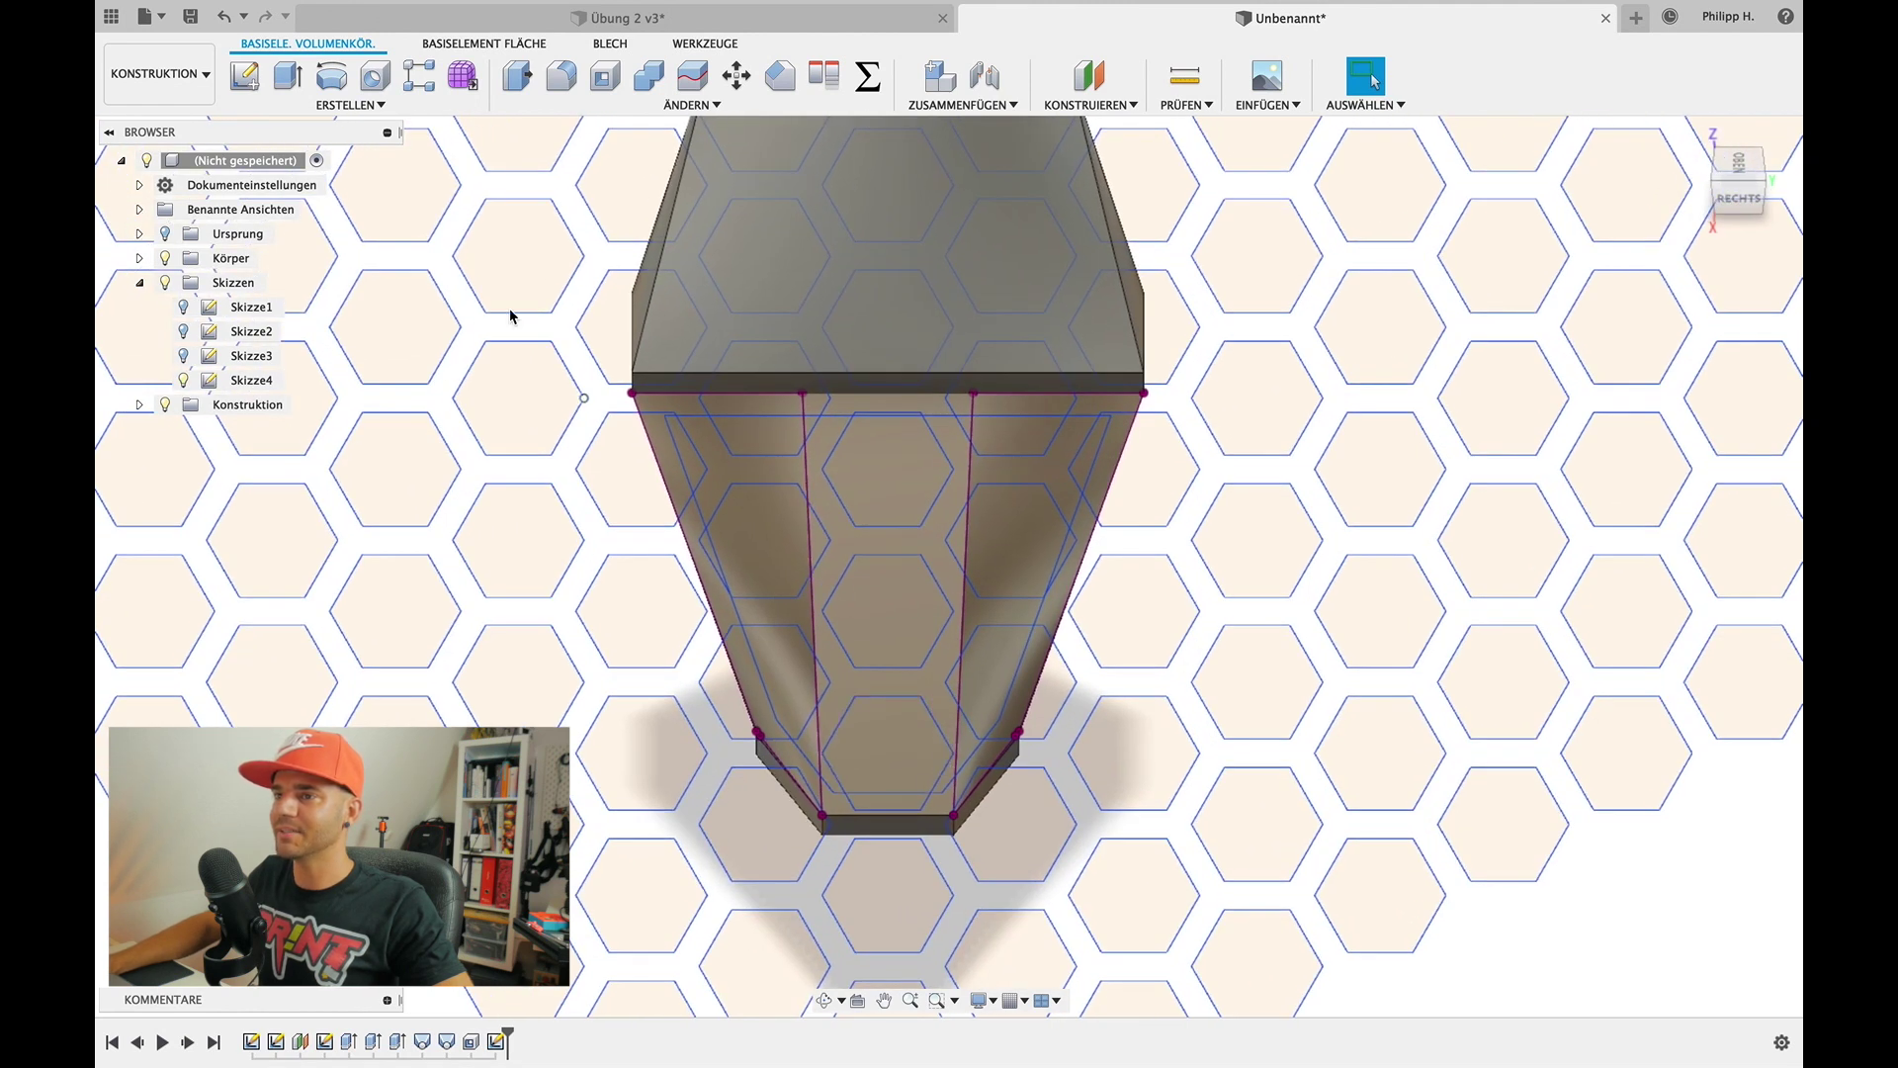
Start an extrusion and pick the first partial hexagon and trapezoid profiles on the leg face
left_click(289, 75)
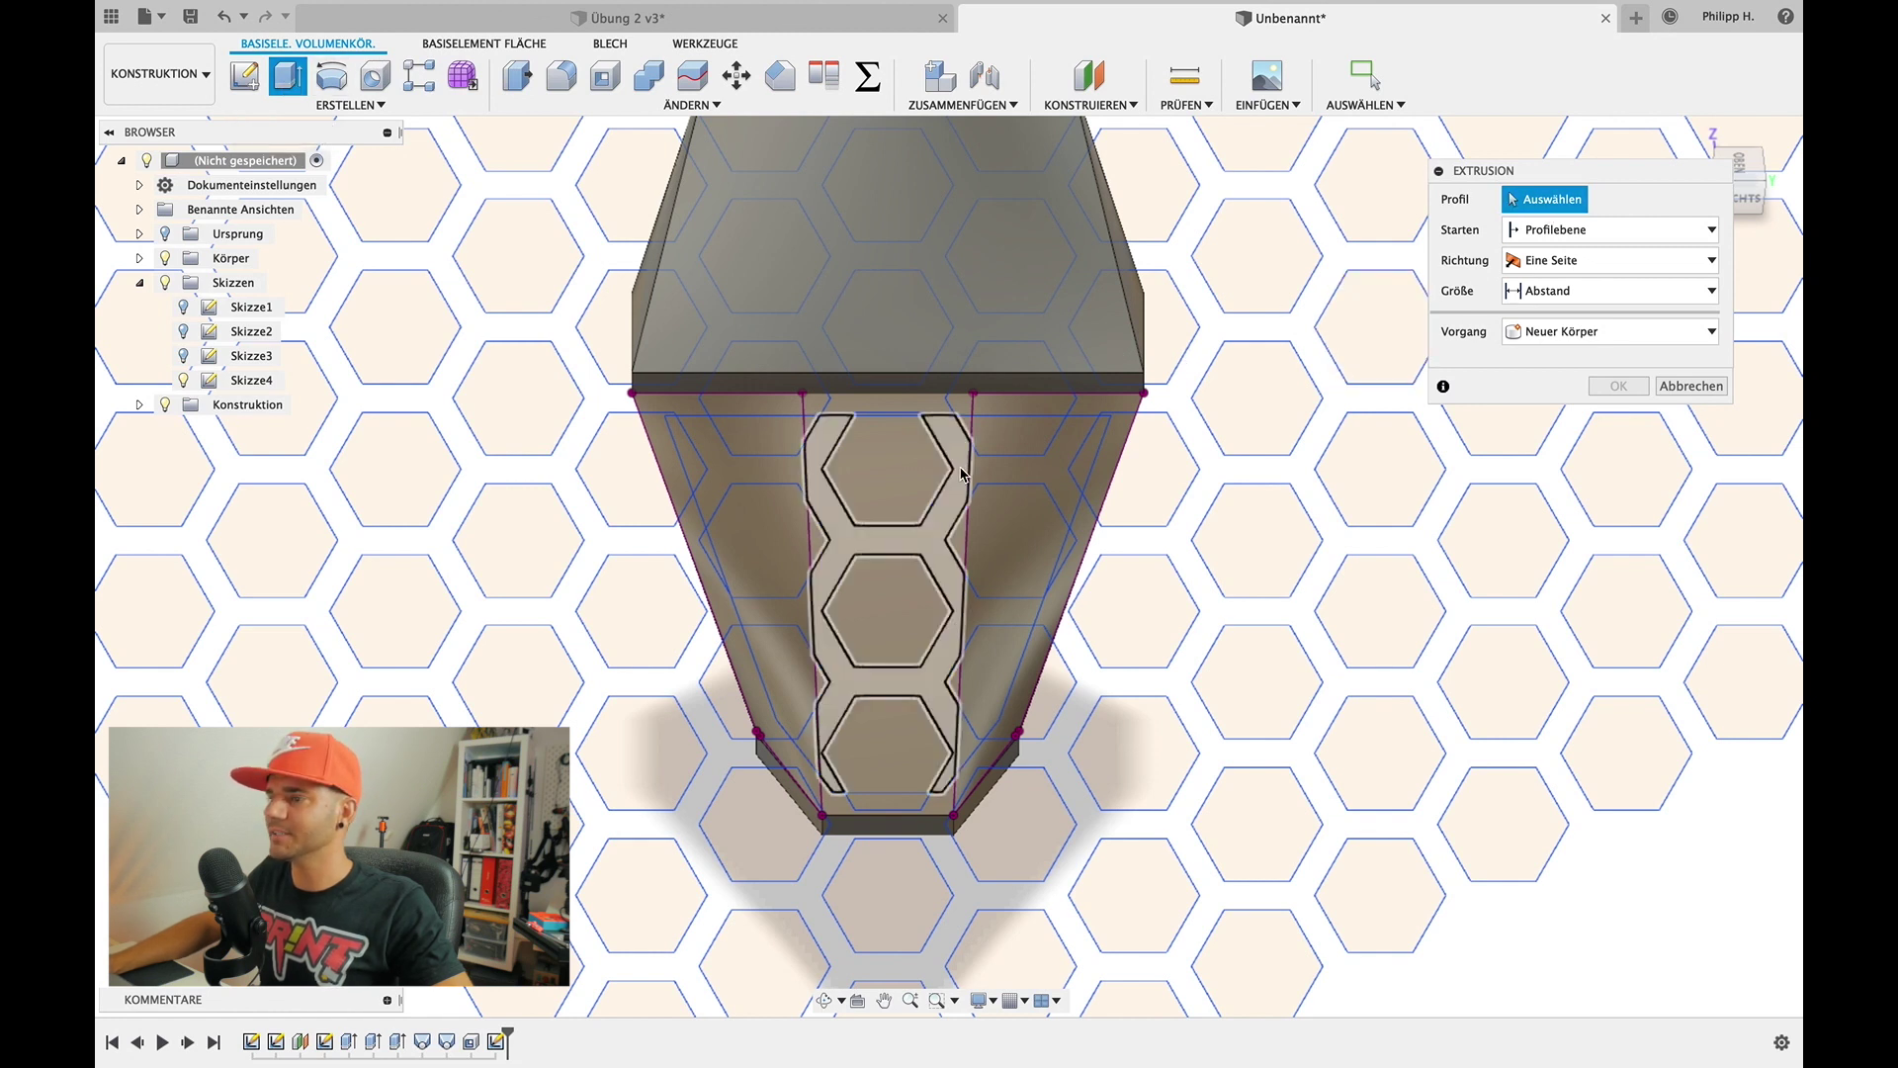
scroll(900, 491, "up", 3)
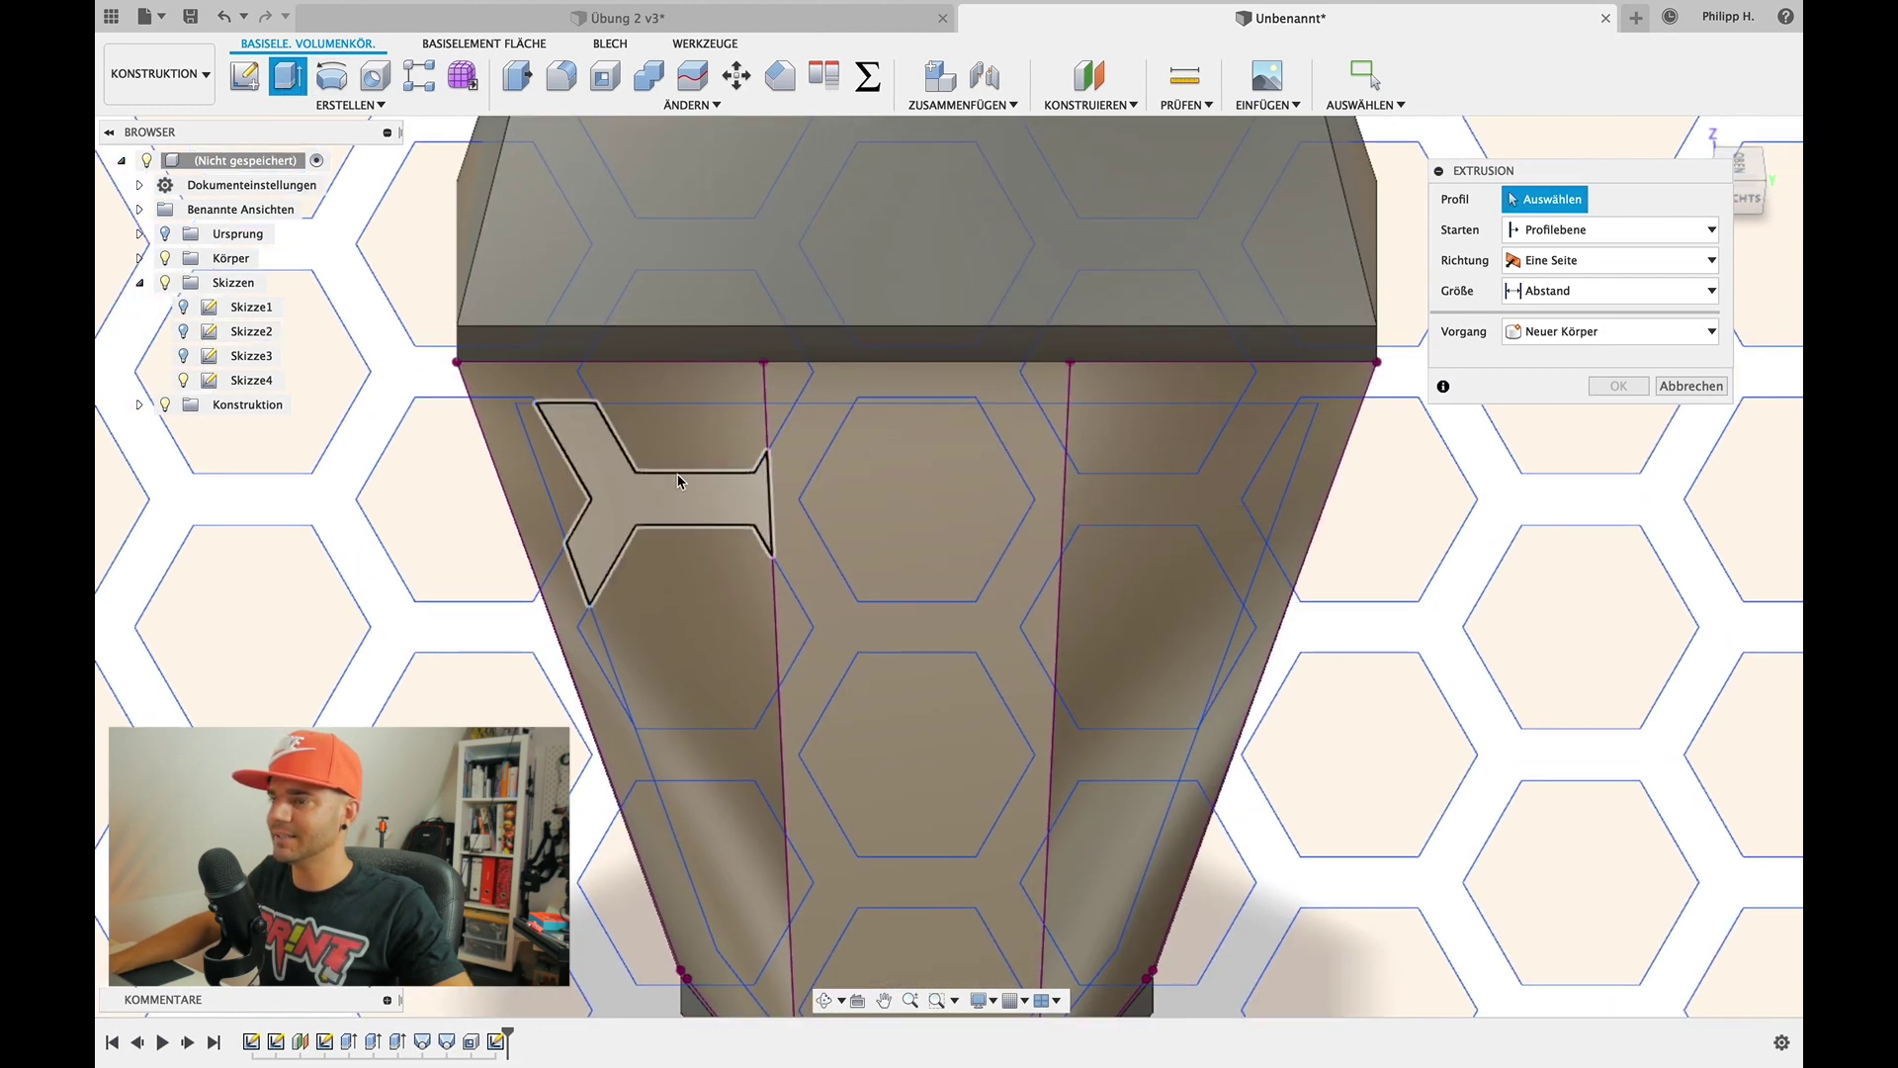
left_click(555, 473)
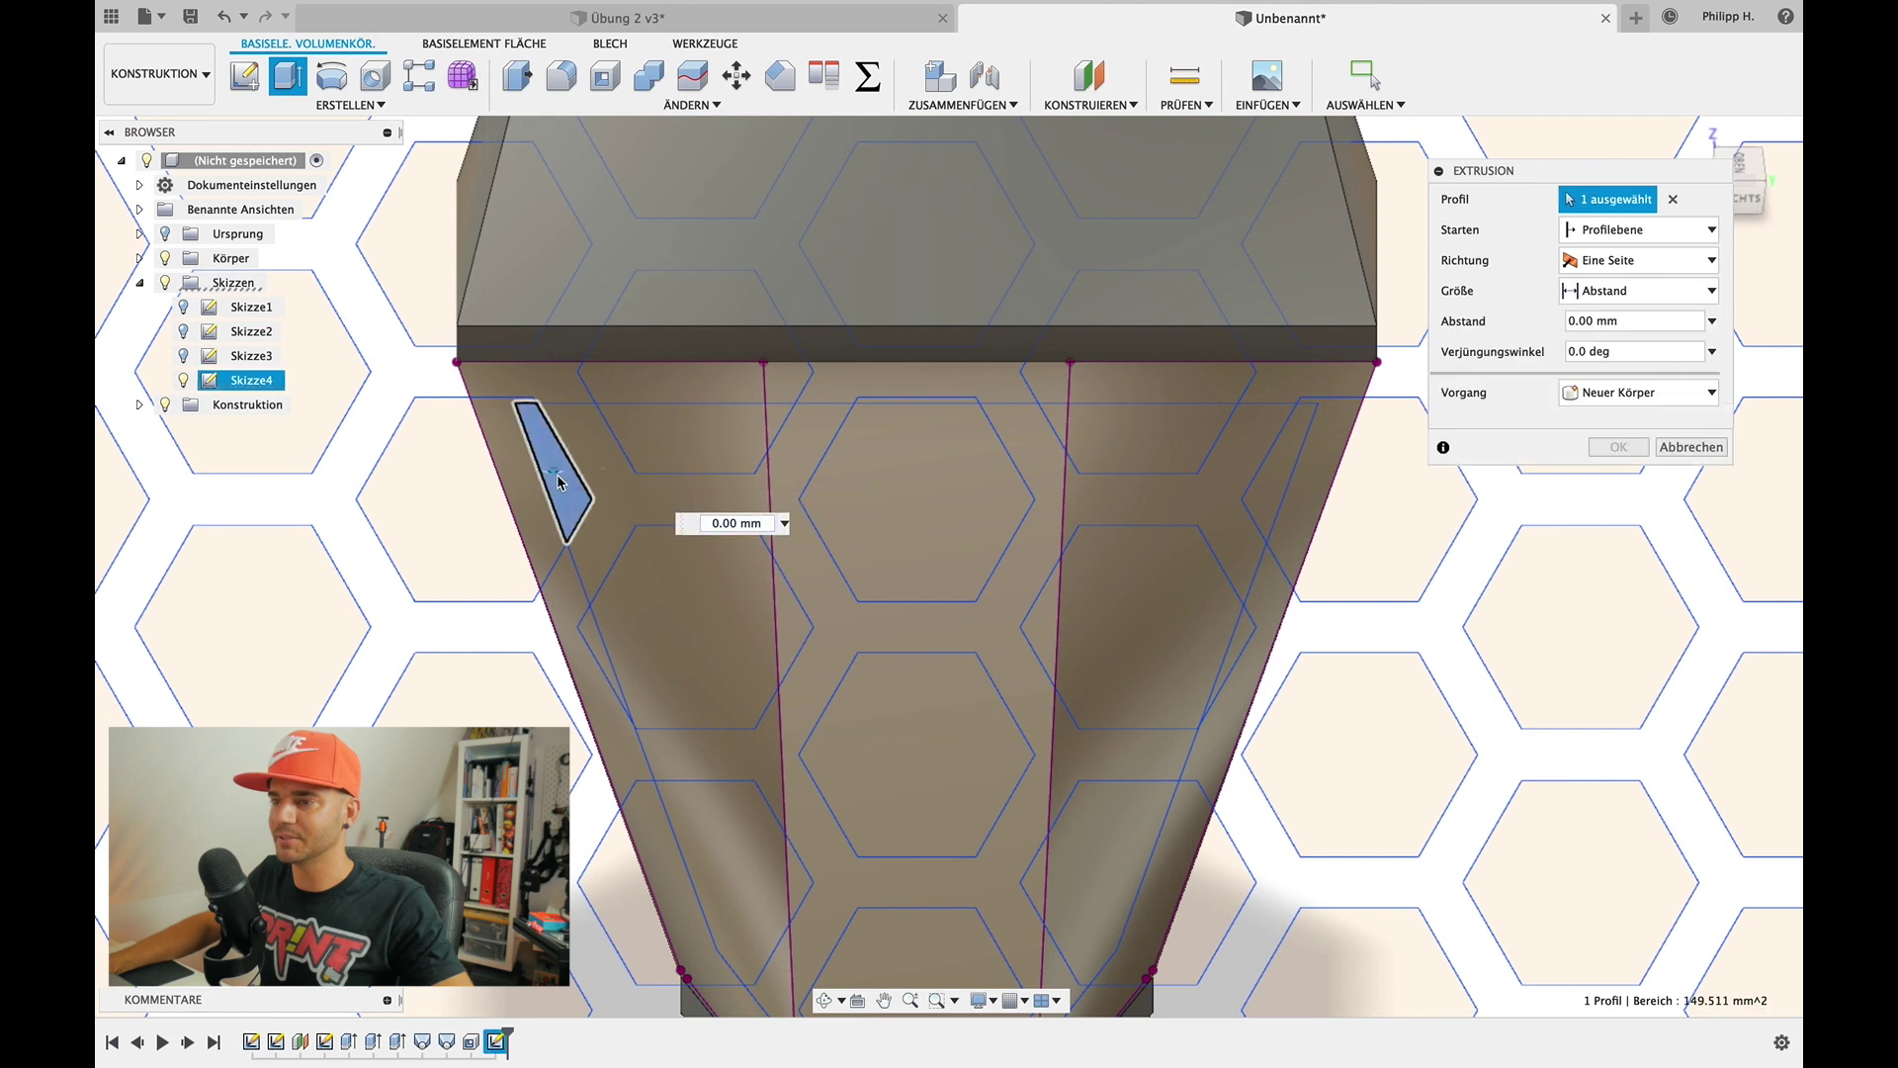
scroll(826, 456, "up", 3)
scroll(762, 804, "down", 5)
scroll(698, 455, "up", 3)
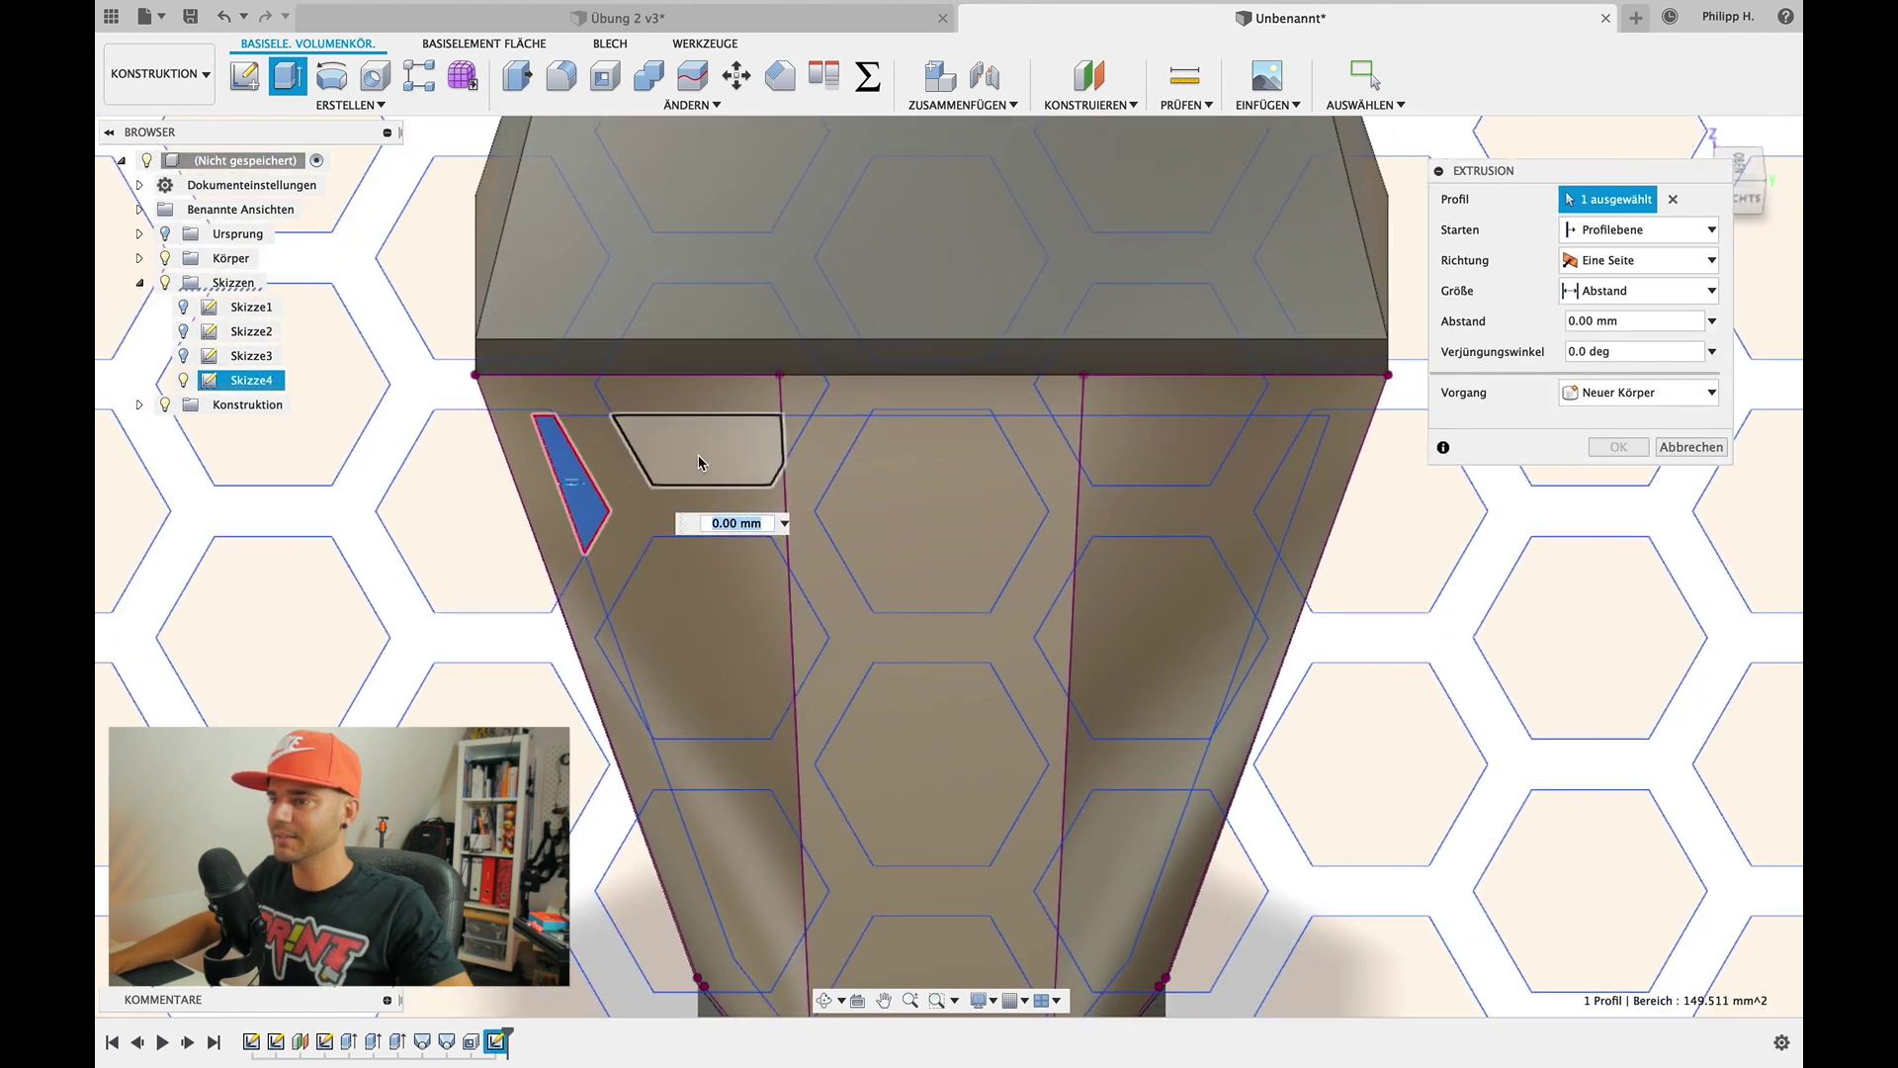
left_click(699, 461)
Add the remaining hexagon profiles, 18 in total, and enter the extrusion distance
left_click(890, 450)
left_click(1152, 446)
left_click(1290, 484)
left_click(702, 633)
left_click(961, 759)
left_click(1129, 623)
scroll(1129, 623, "down", 3)
left_click(990, 687)
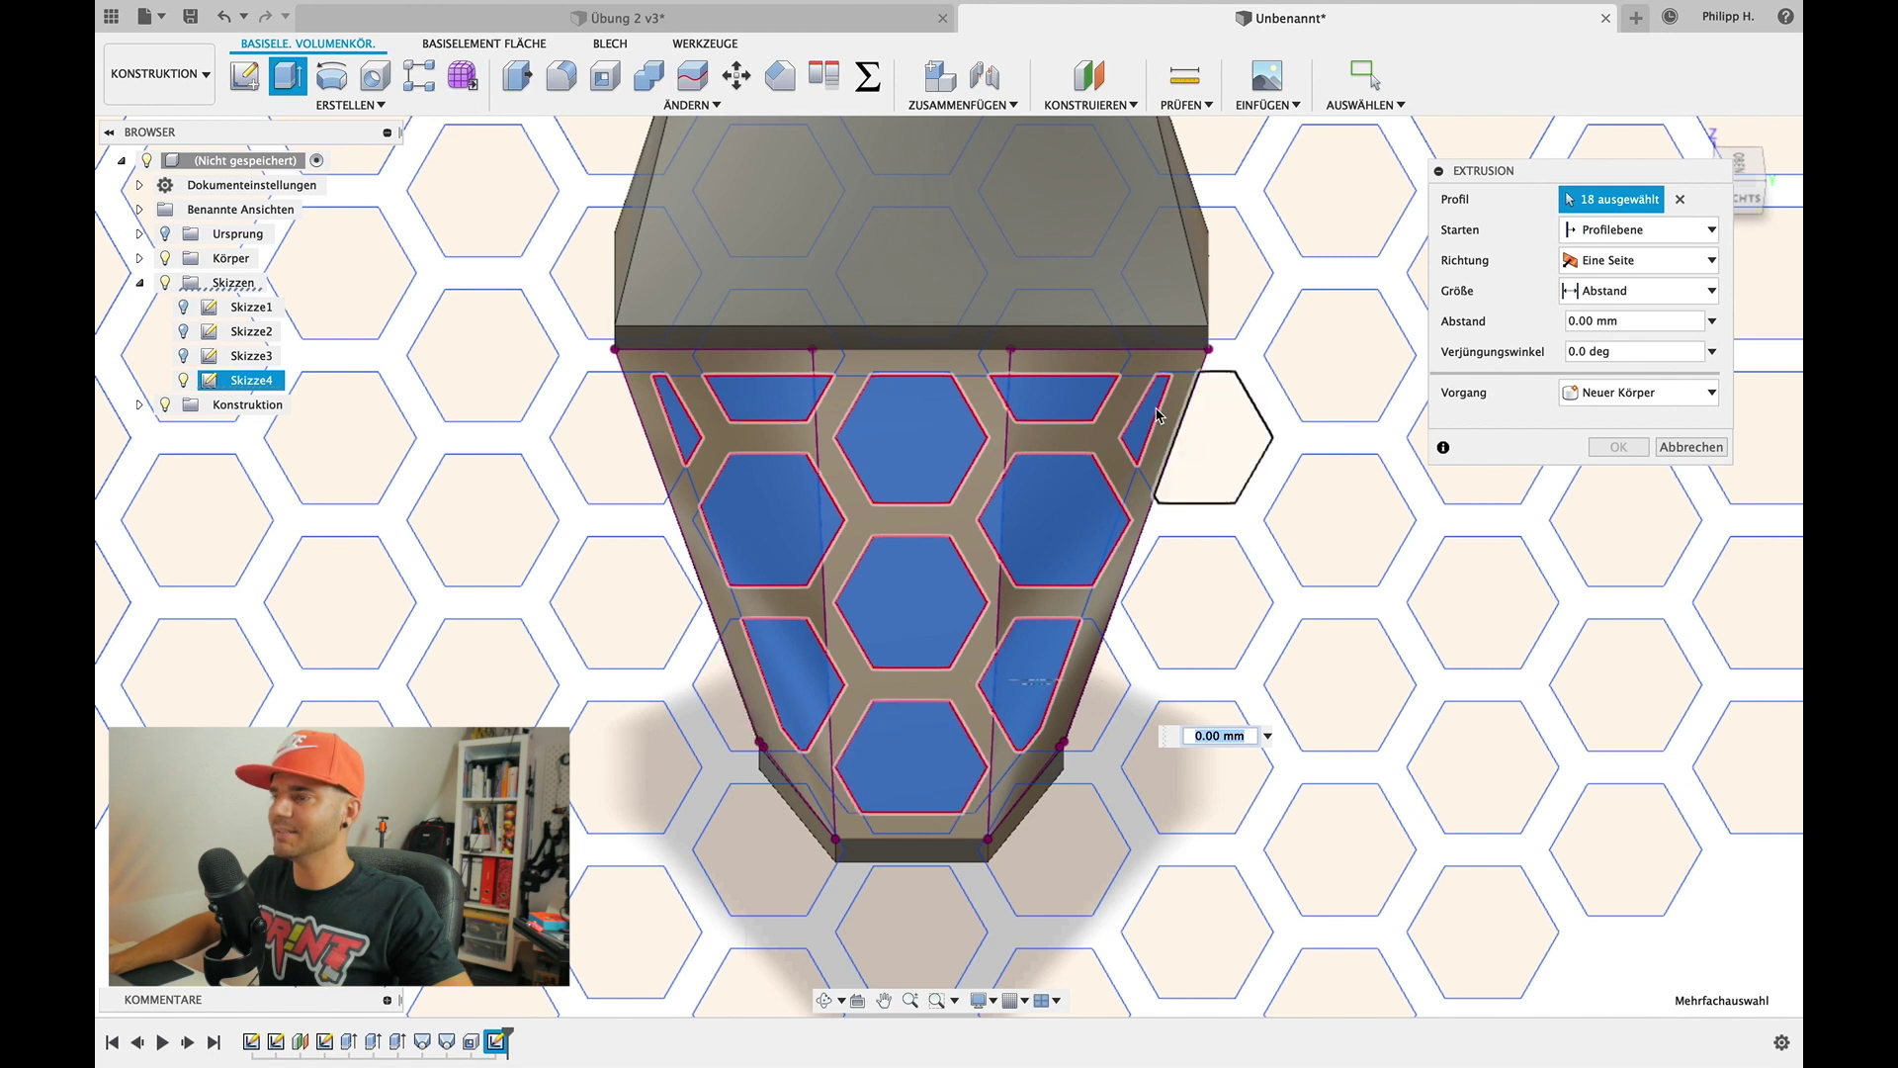
middle_click_drag(1016, 636, 955, 730, "shift")
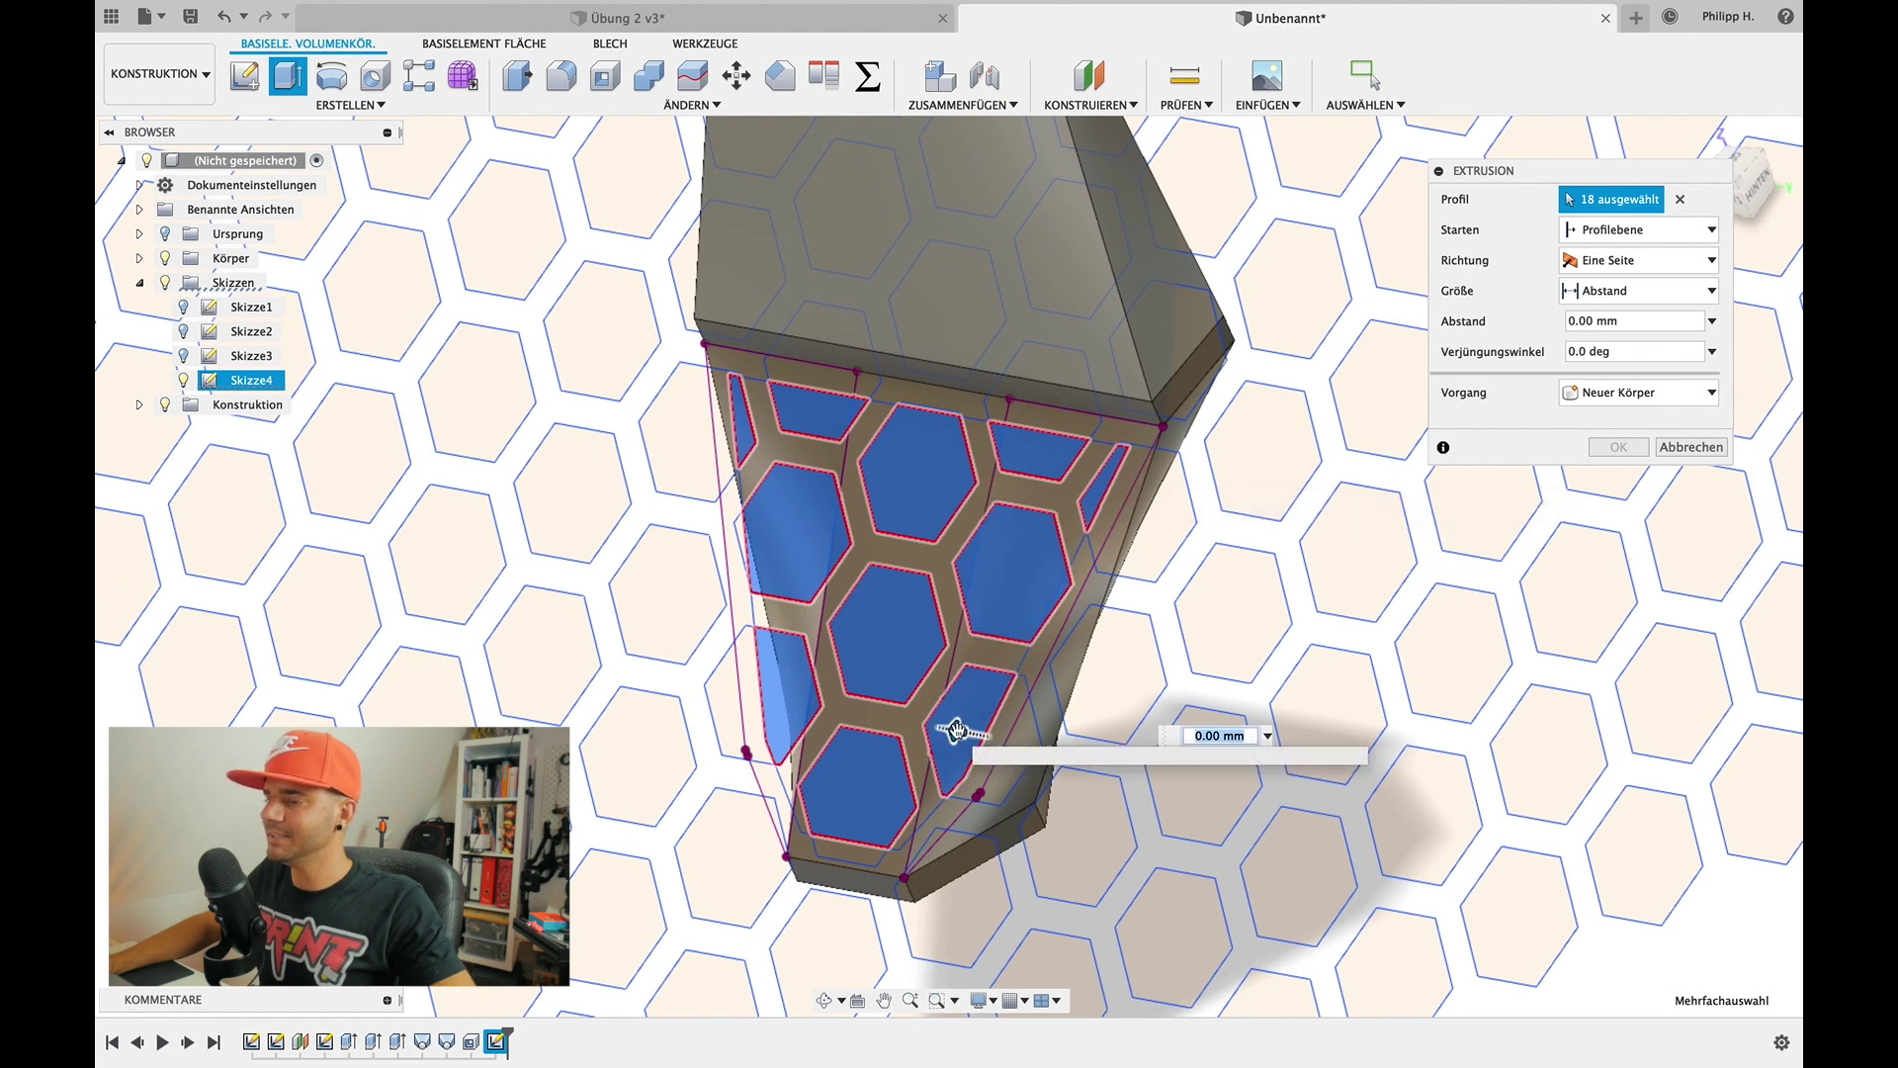
middle_click_drag(956, 731, 932, 649)
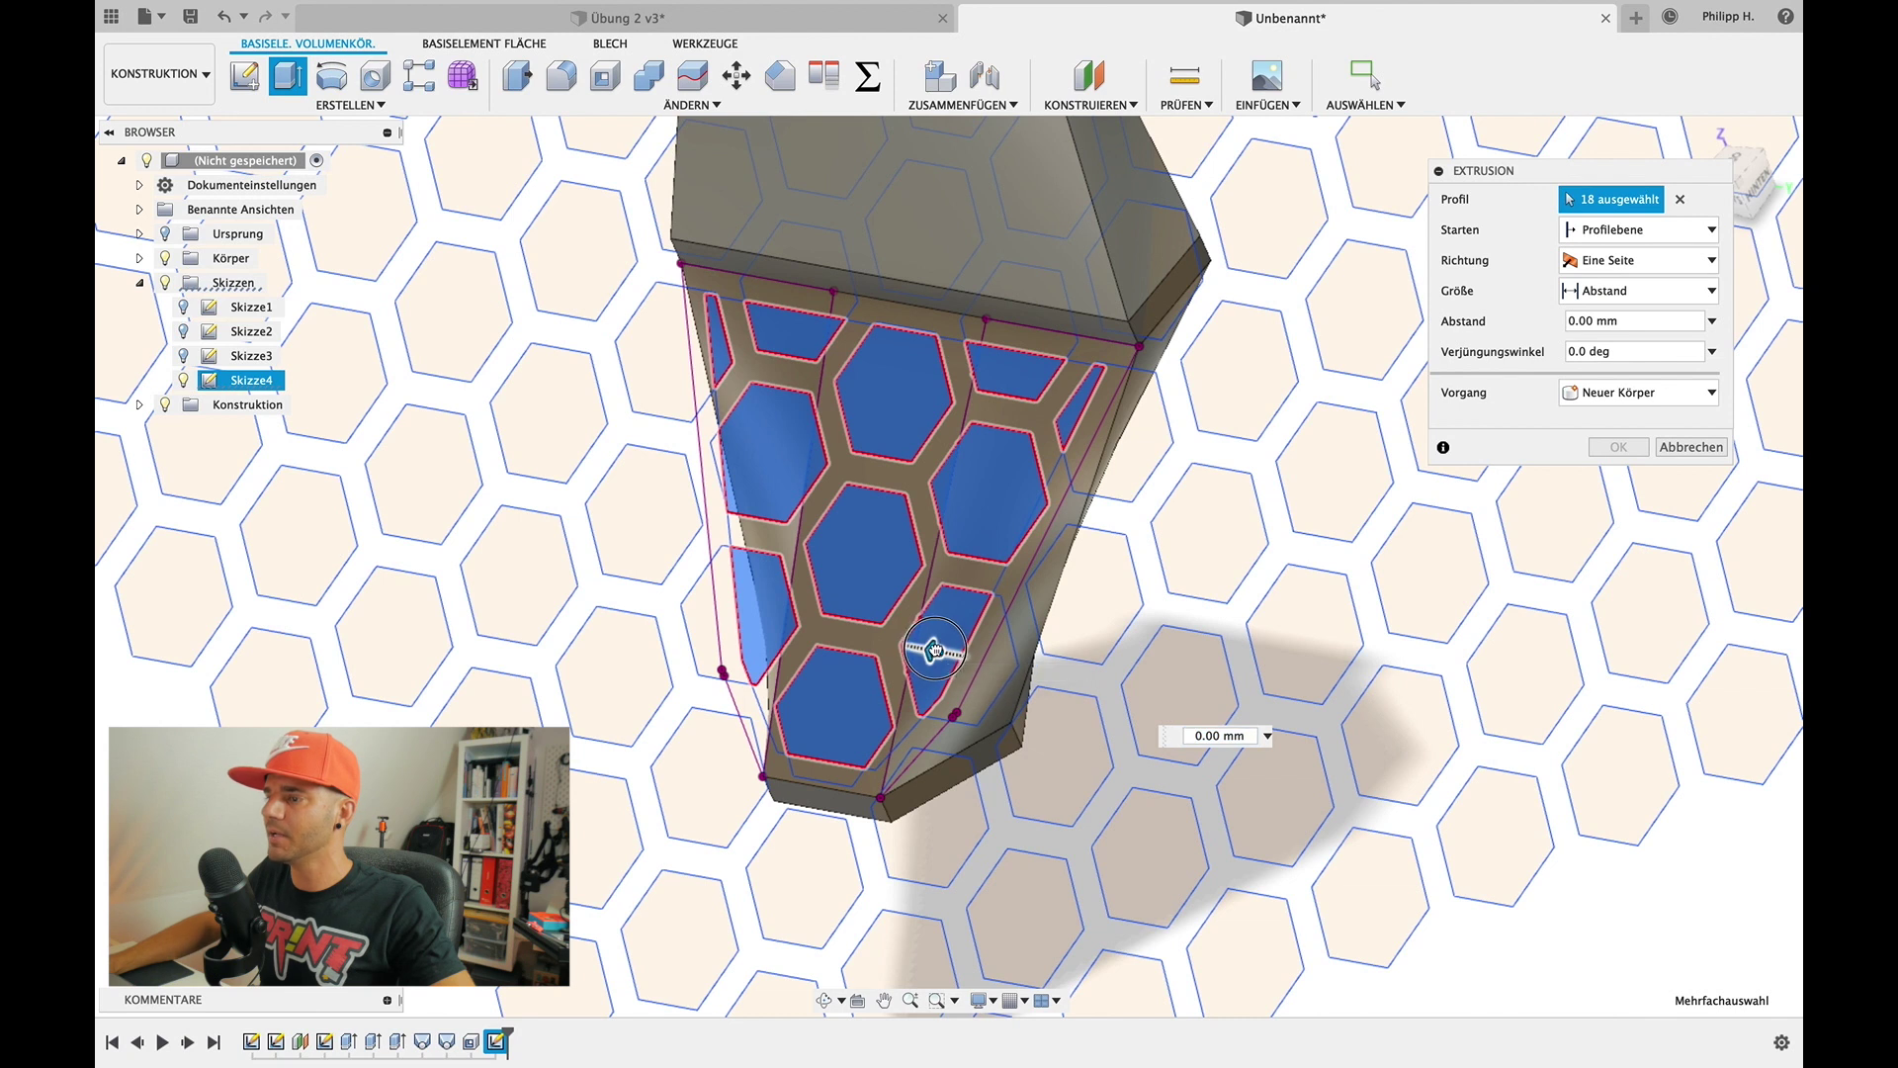
type("-10")
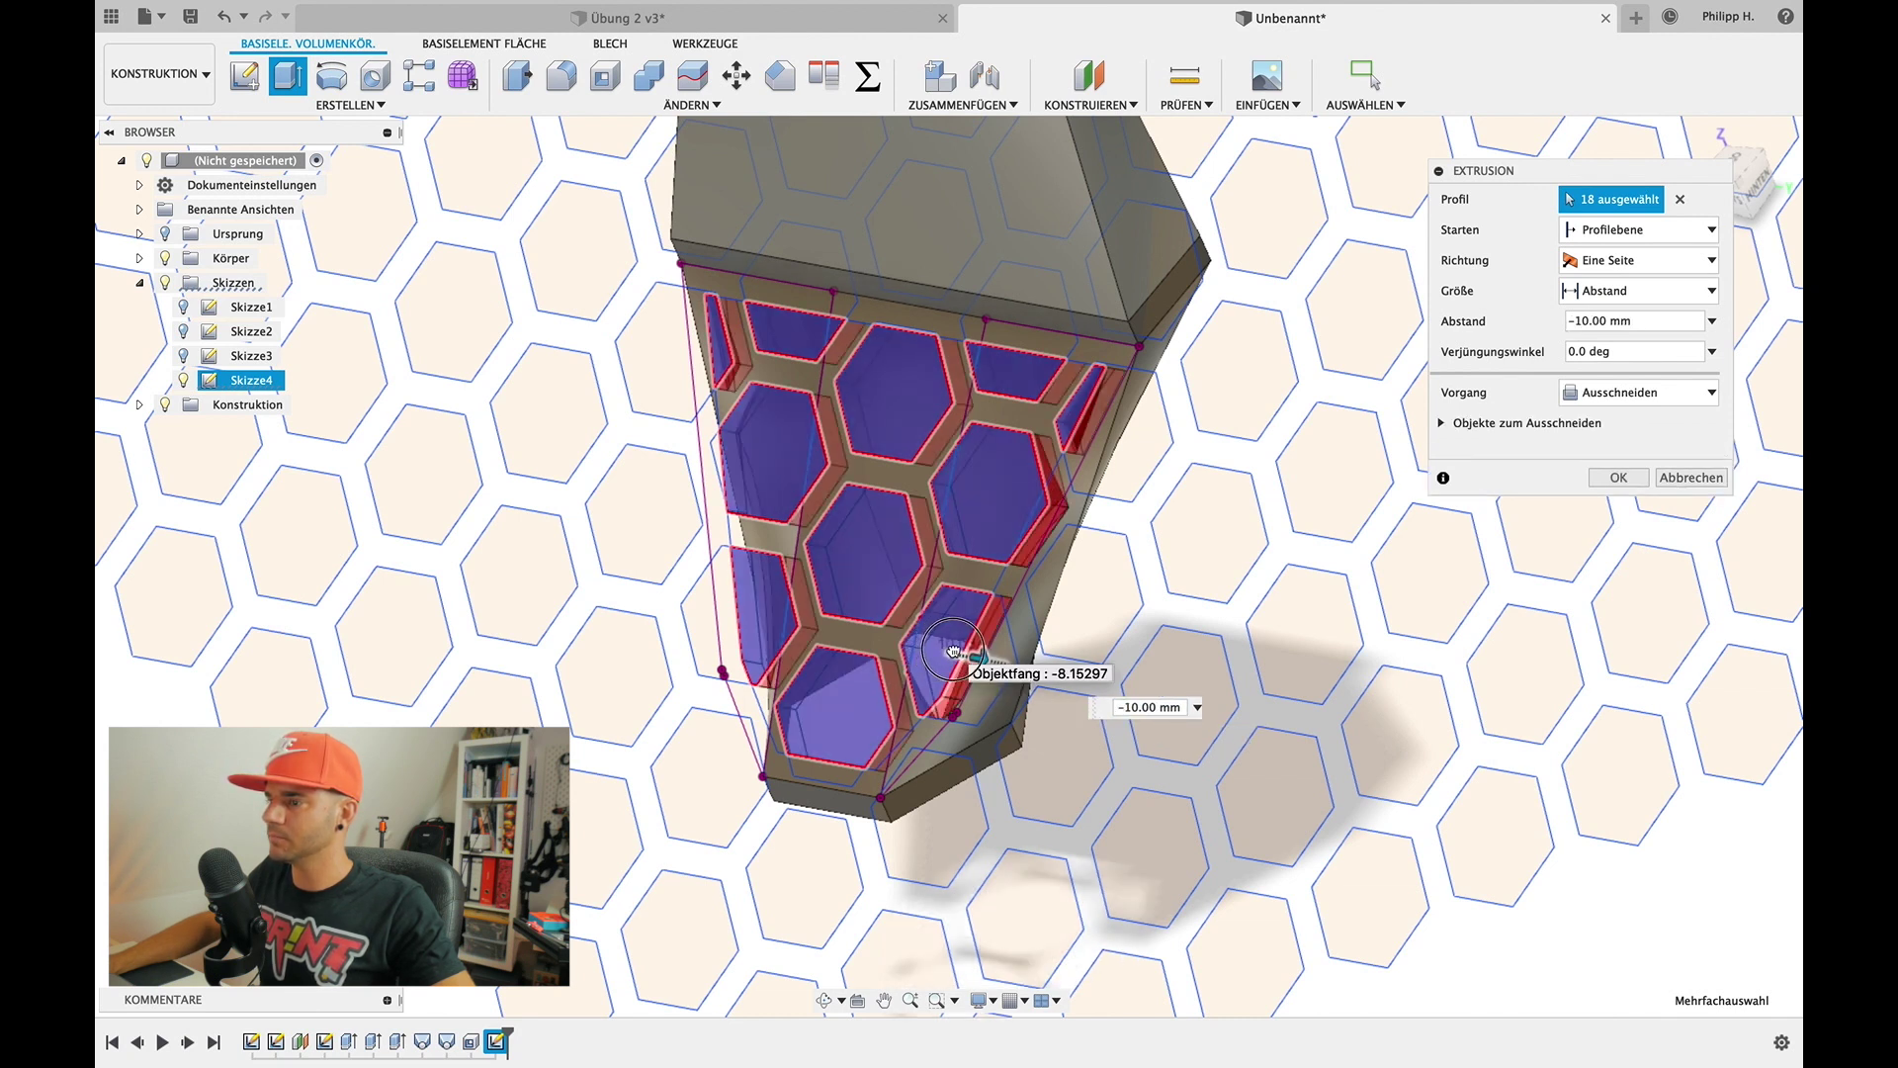
type("-20")
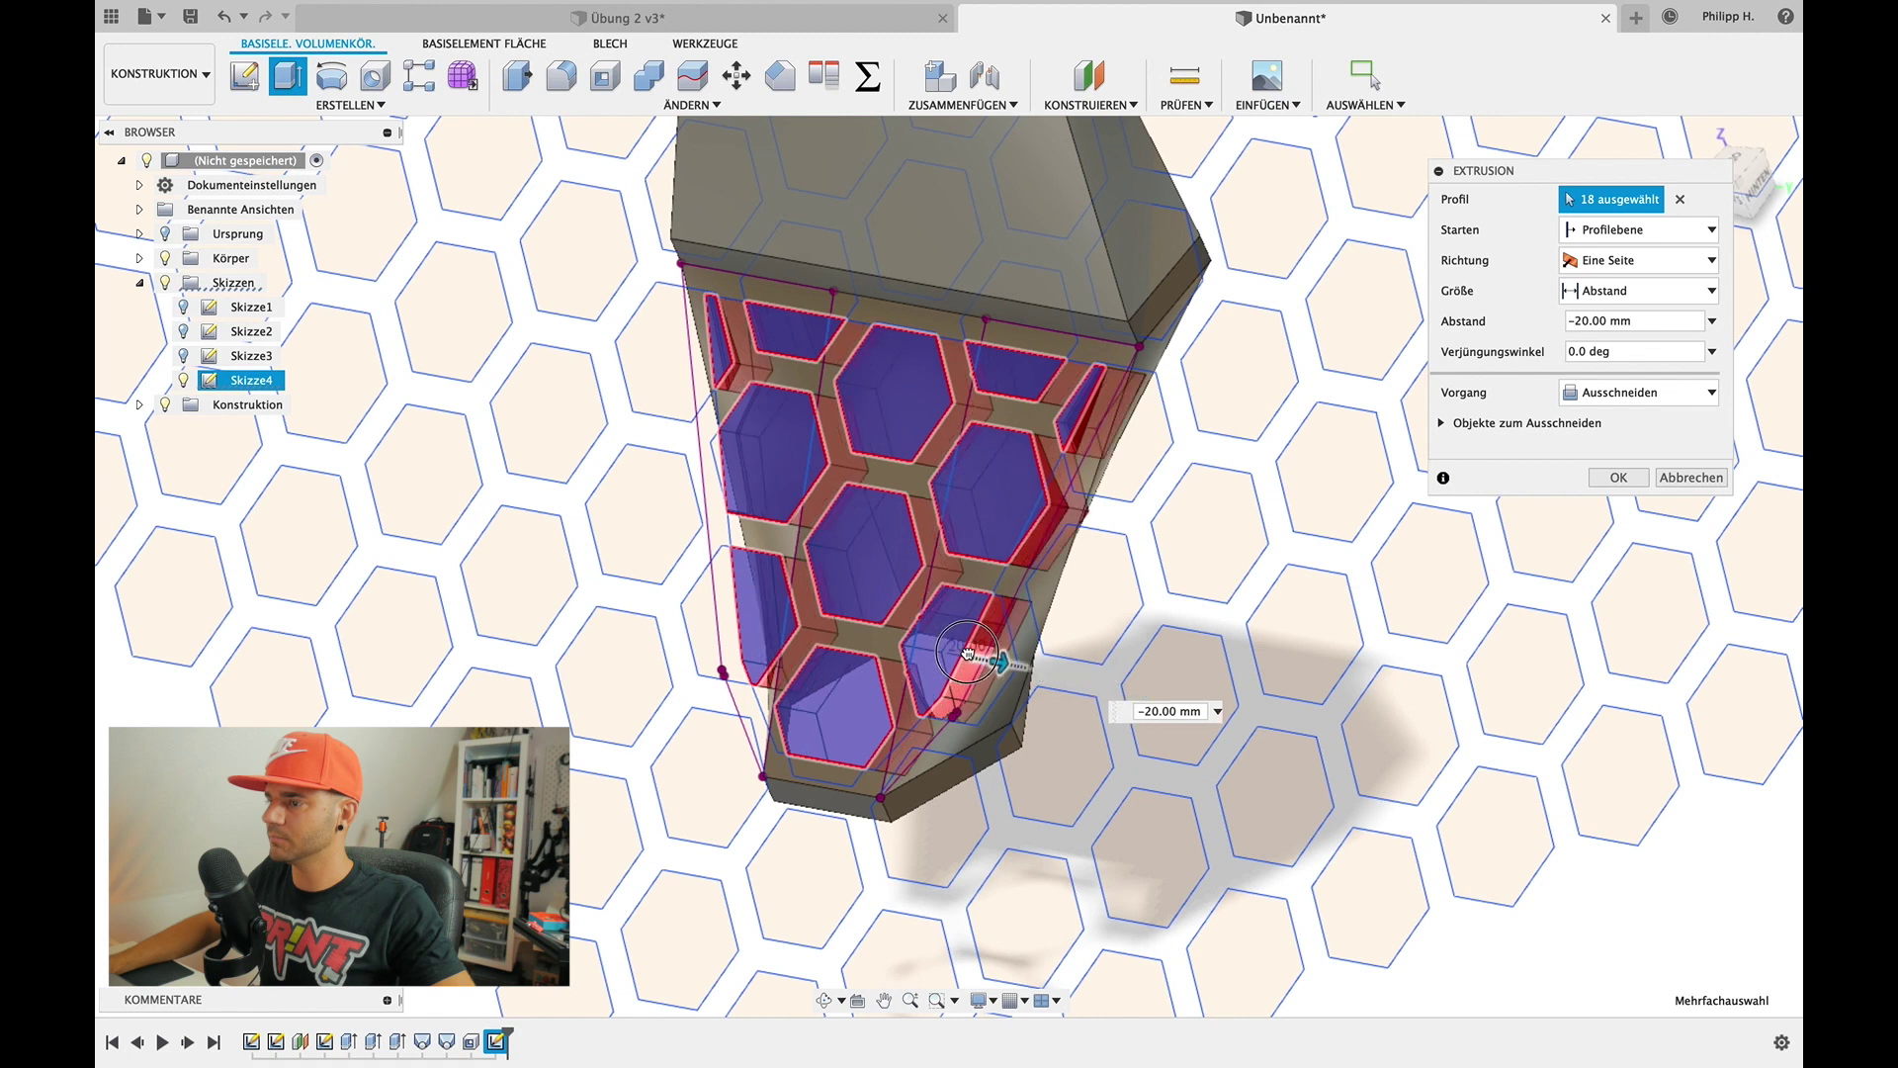
Try the join operation, then set the -20 mm extrusion back to Ausschneiden (cut)
middle_click_drag(1163, 533, 1164, 533, "shift")
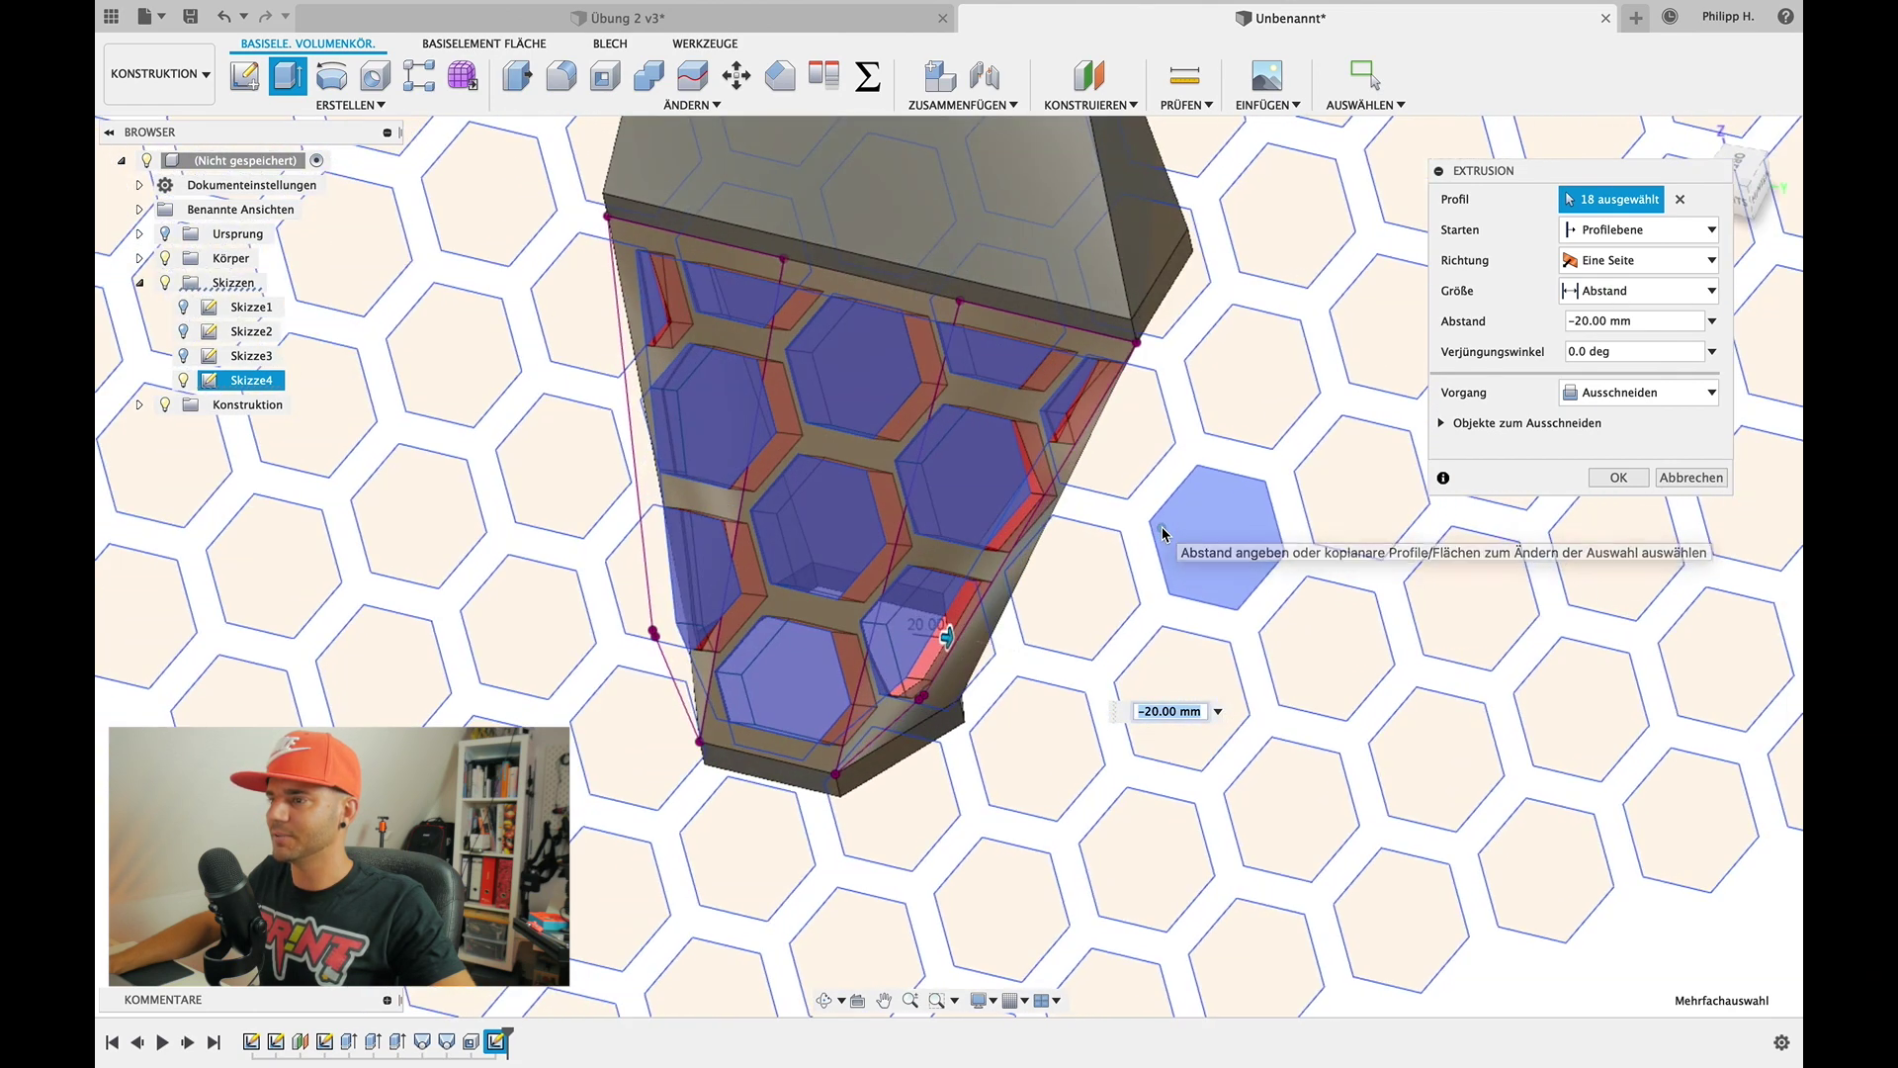
scroll(1084, 769, "up", 3)
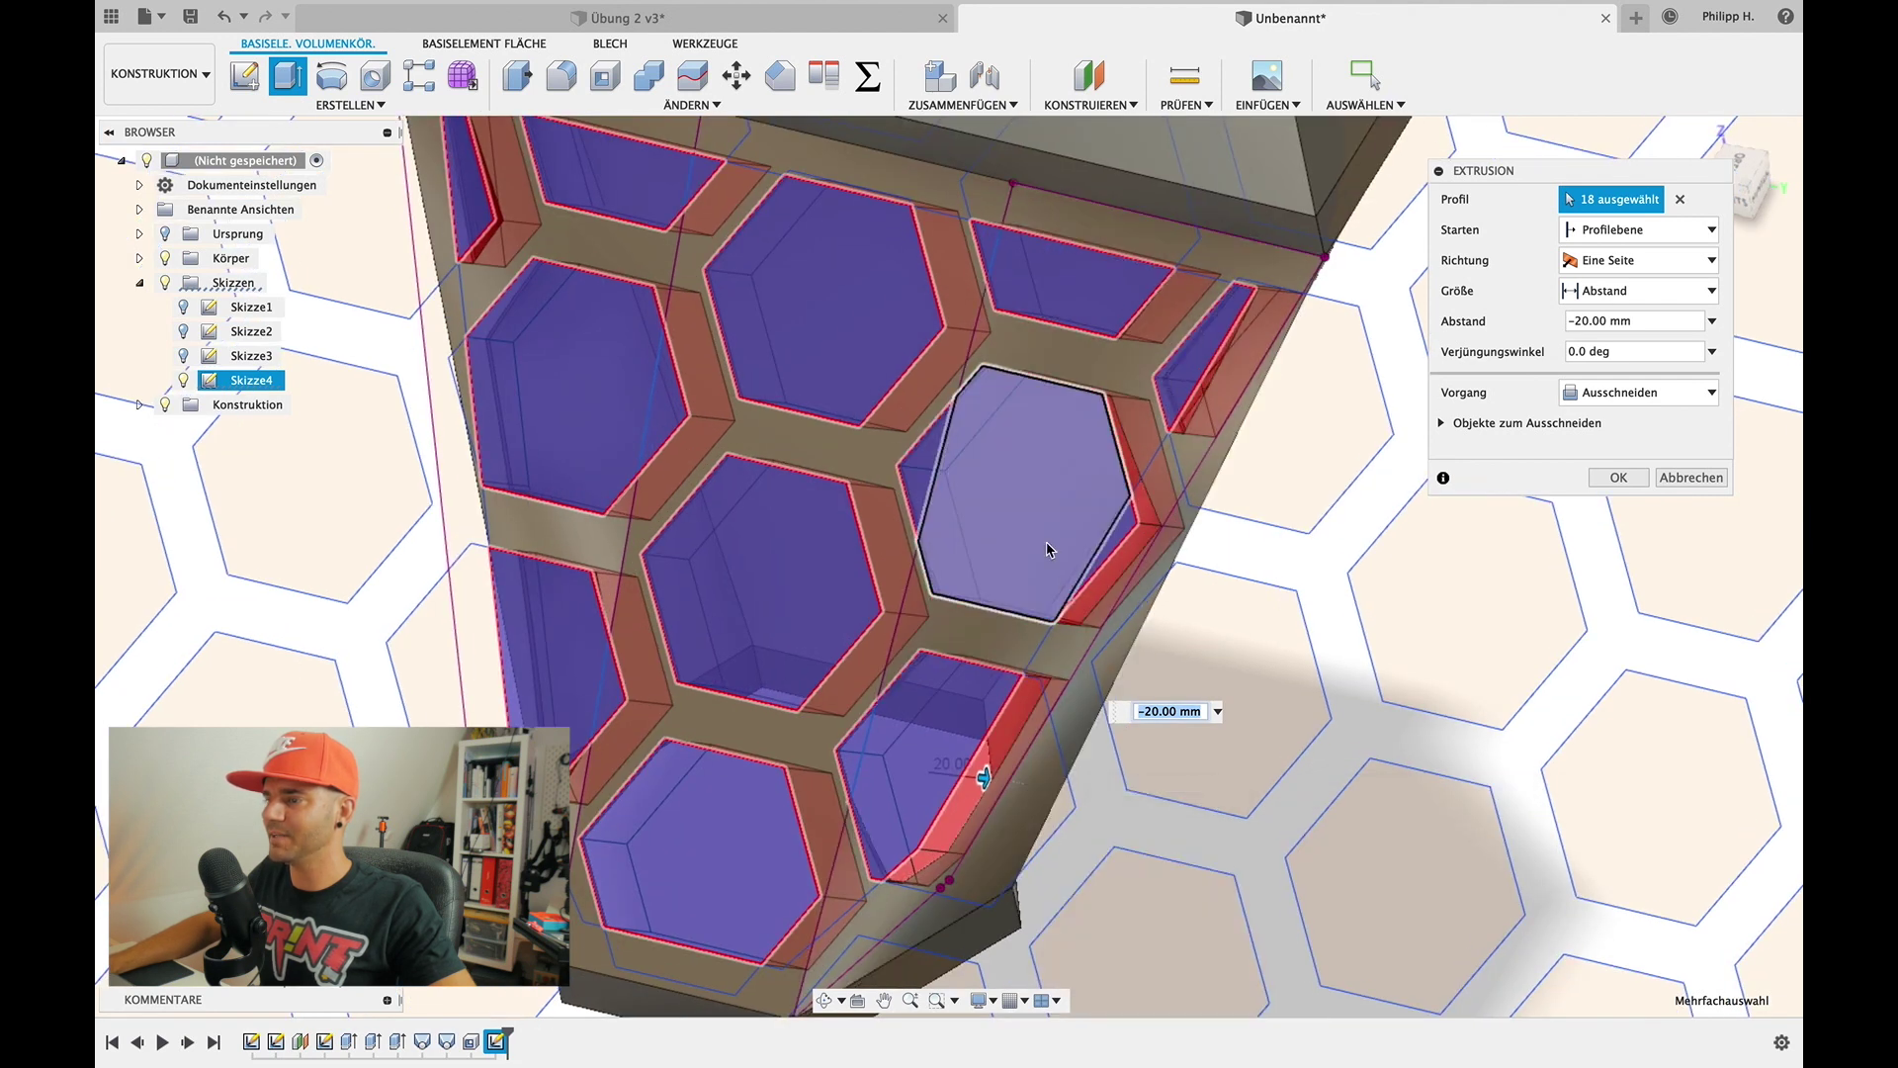
scroll(1058, 613, "down", 4)
scroll(1196, 732, "up", 1)
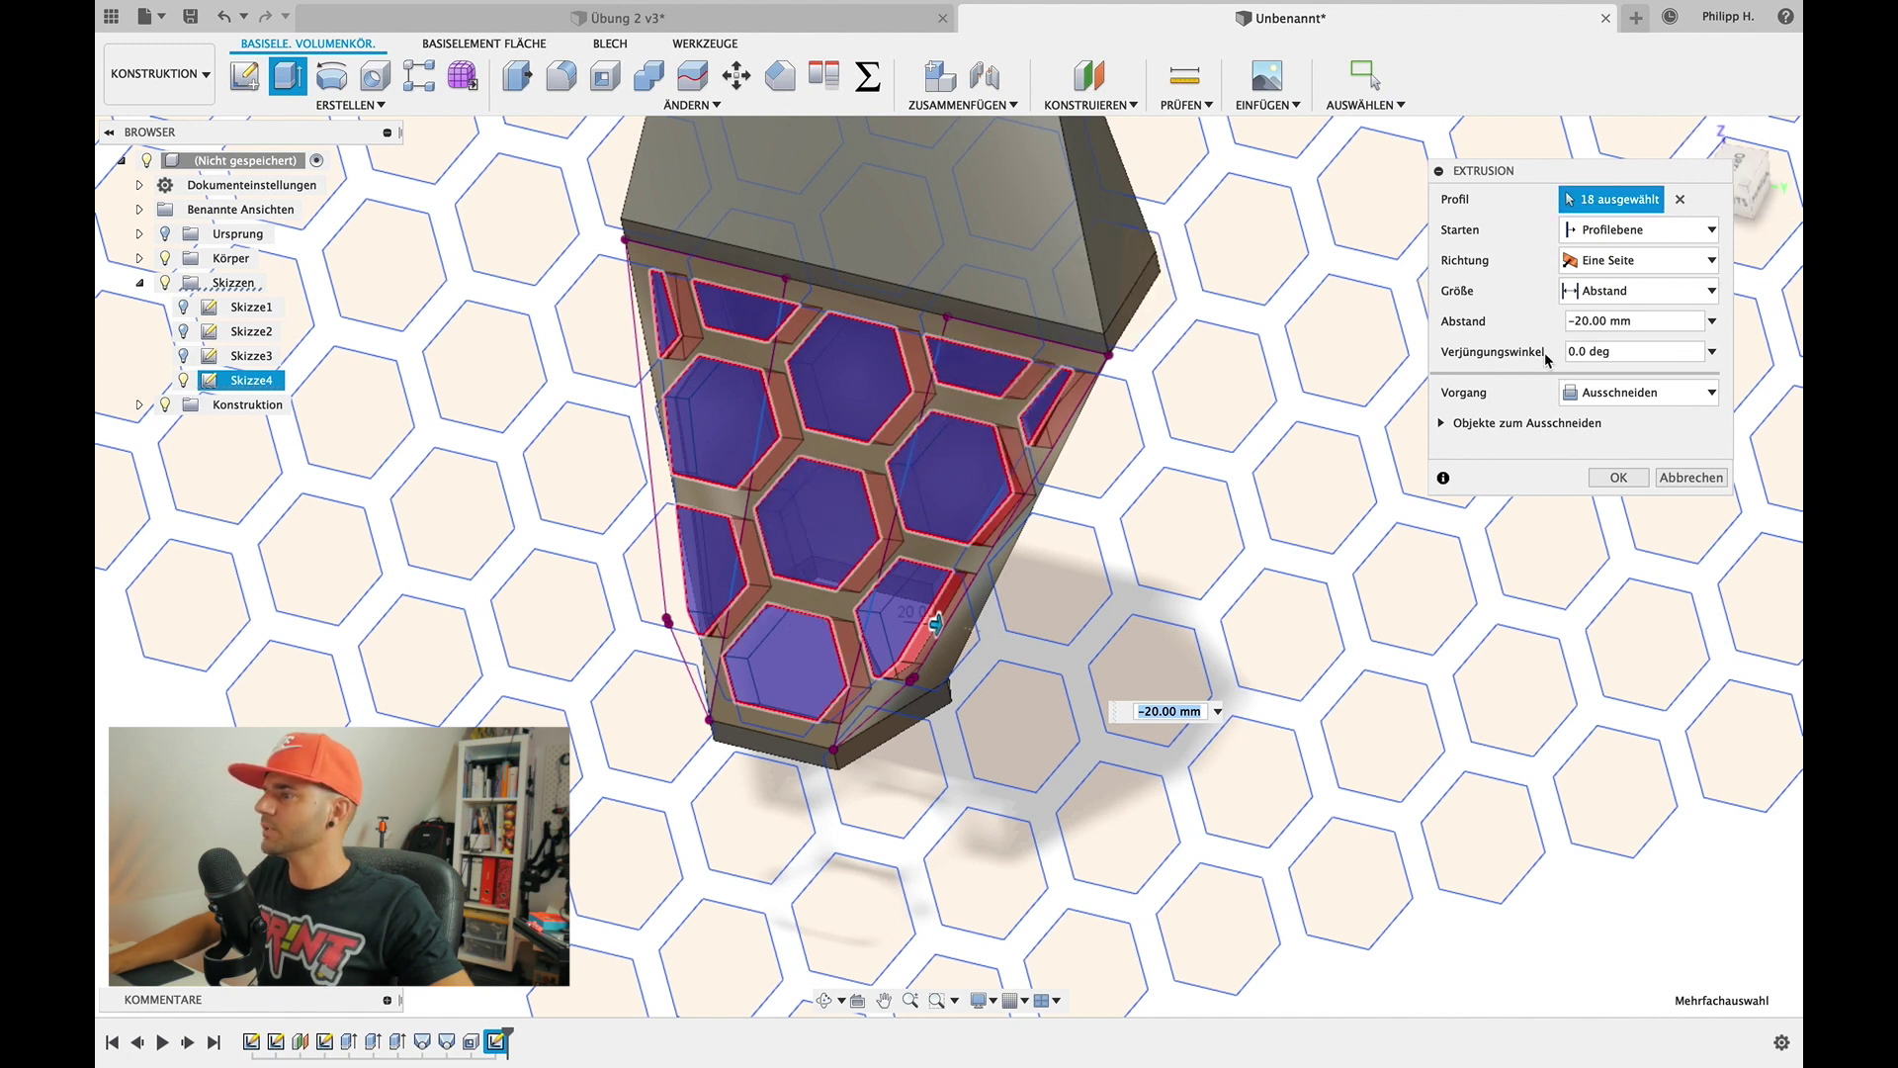
left_click(1608, 395)
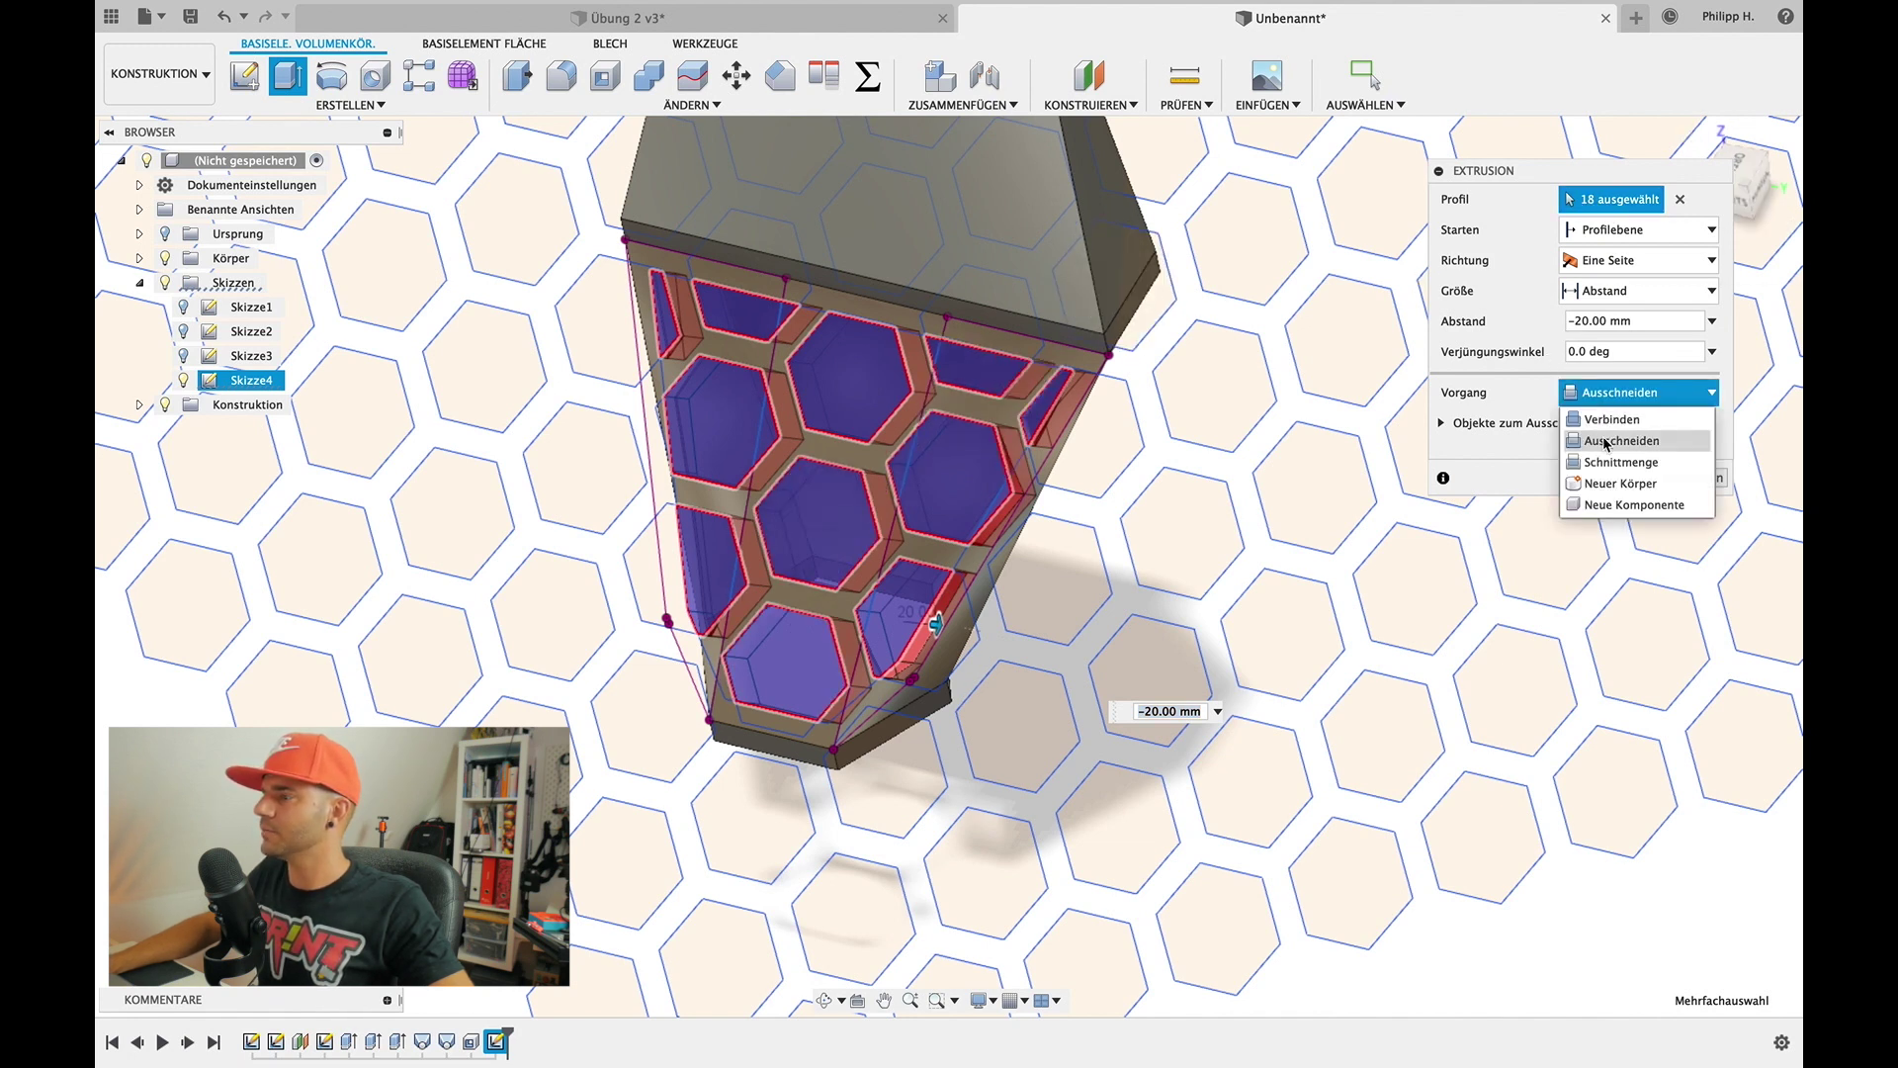
left_click(1603, 420)
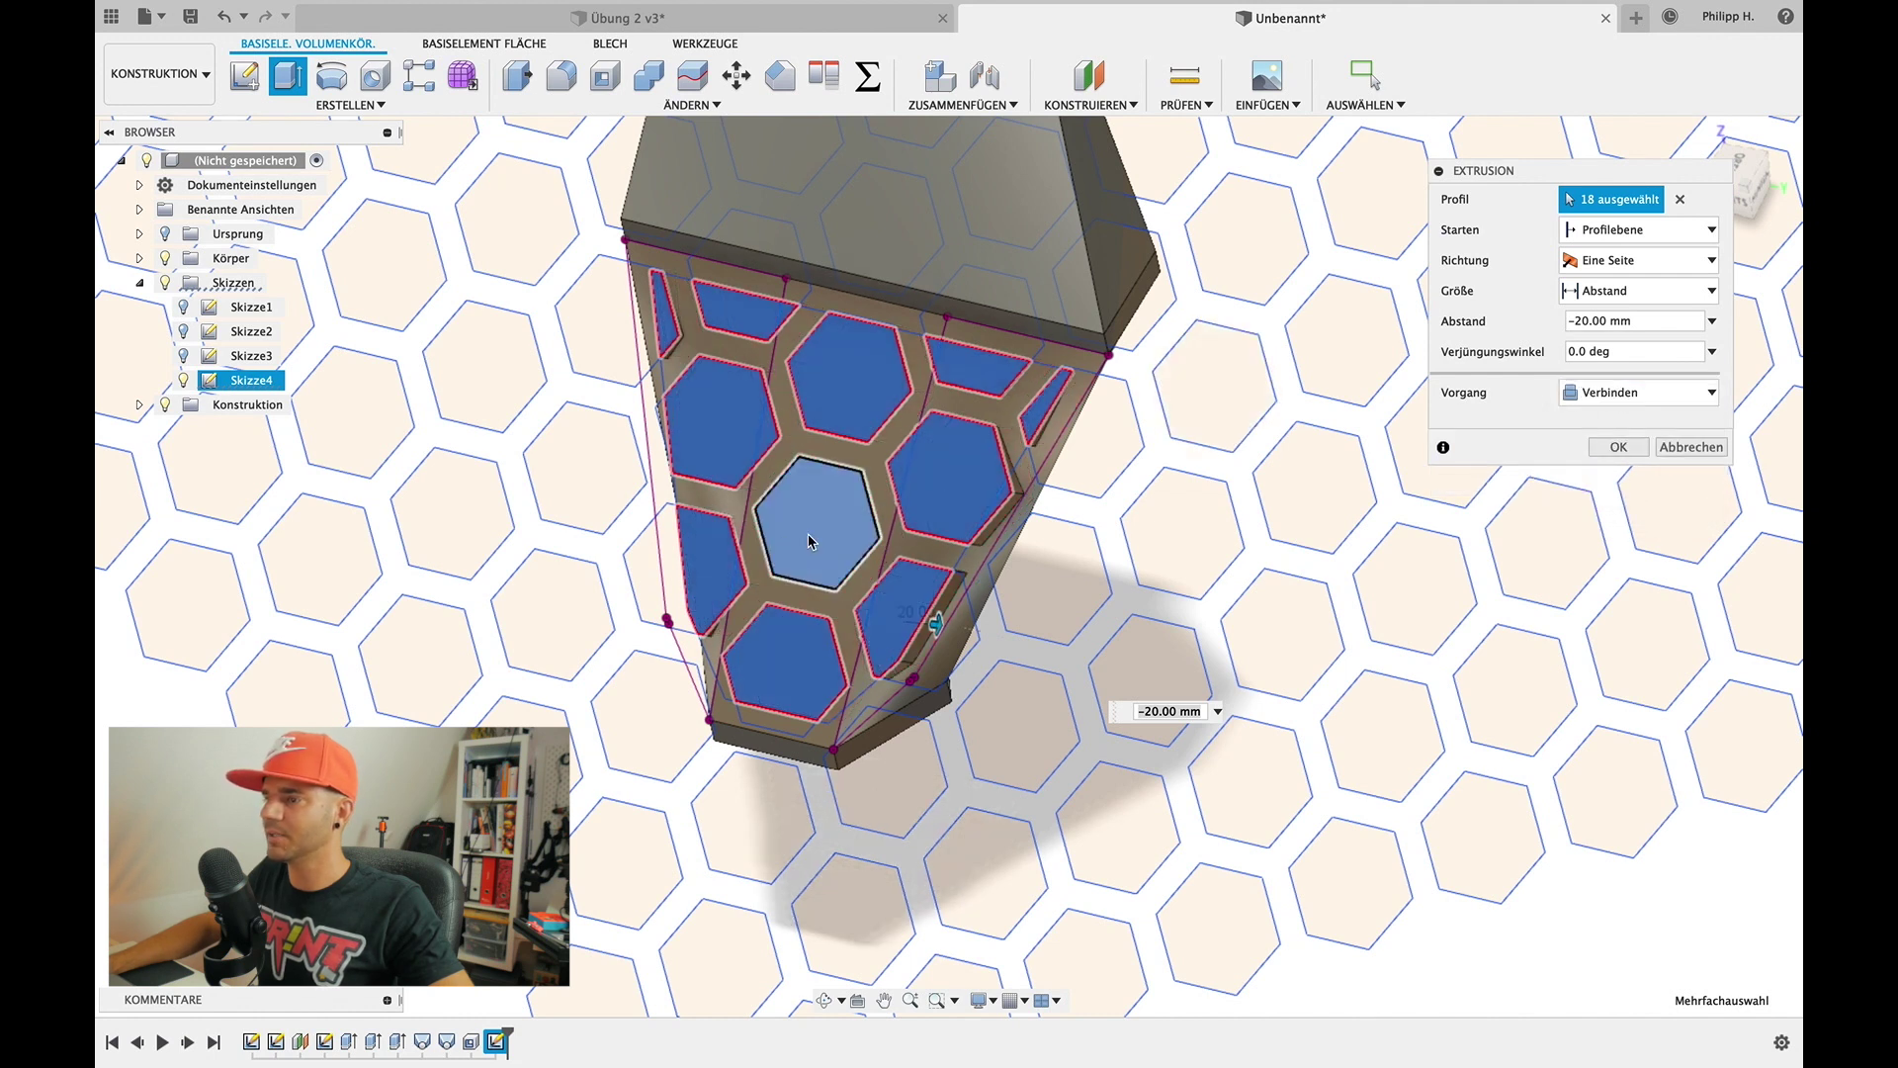
middle_click_drag(1114, 606, 1115, 613, "shift")
left_click(1661, 395)
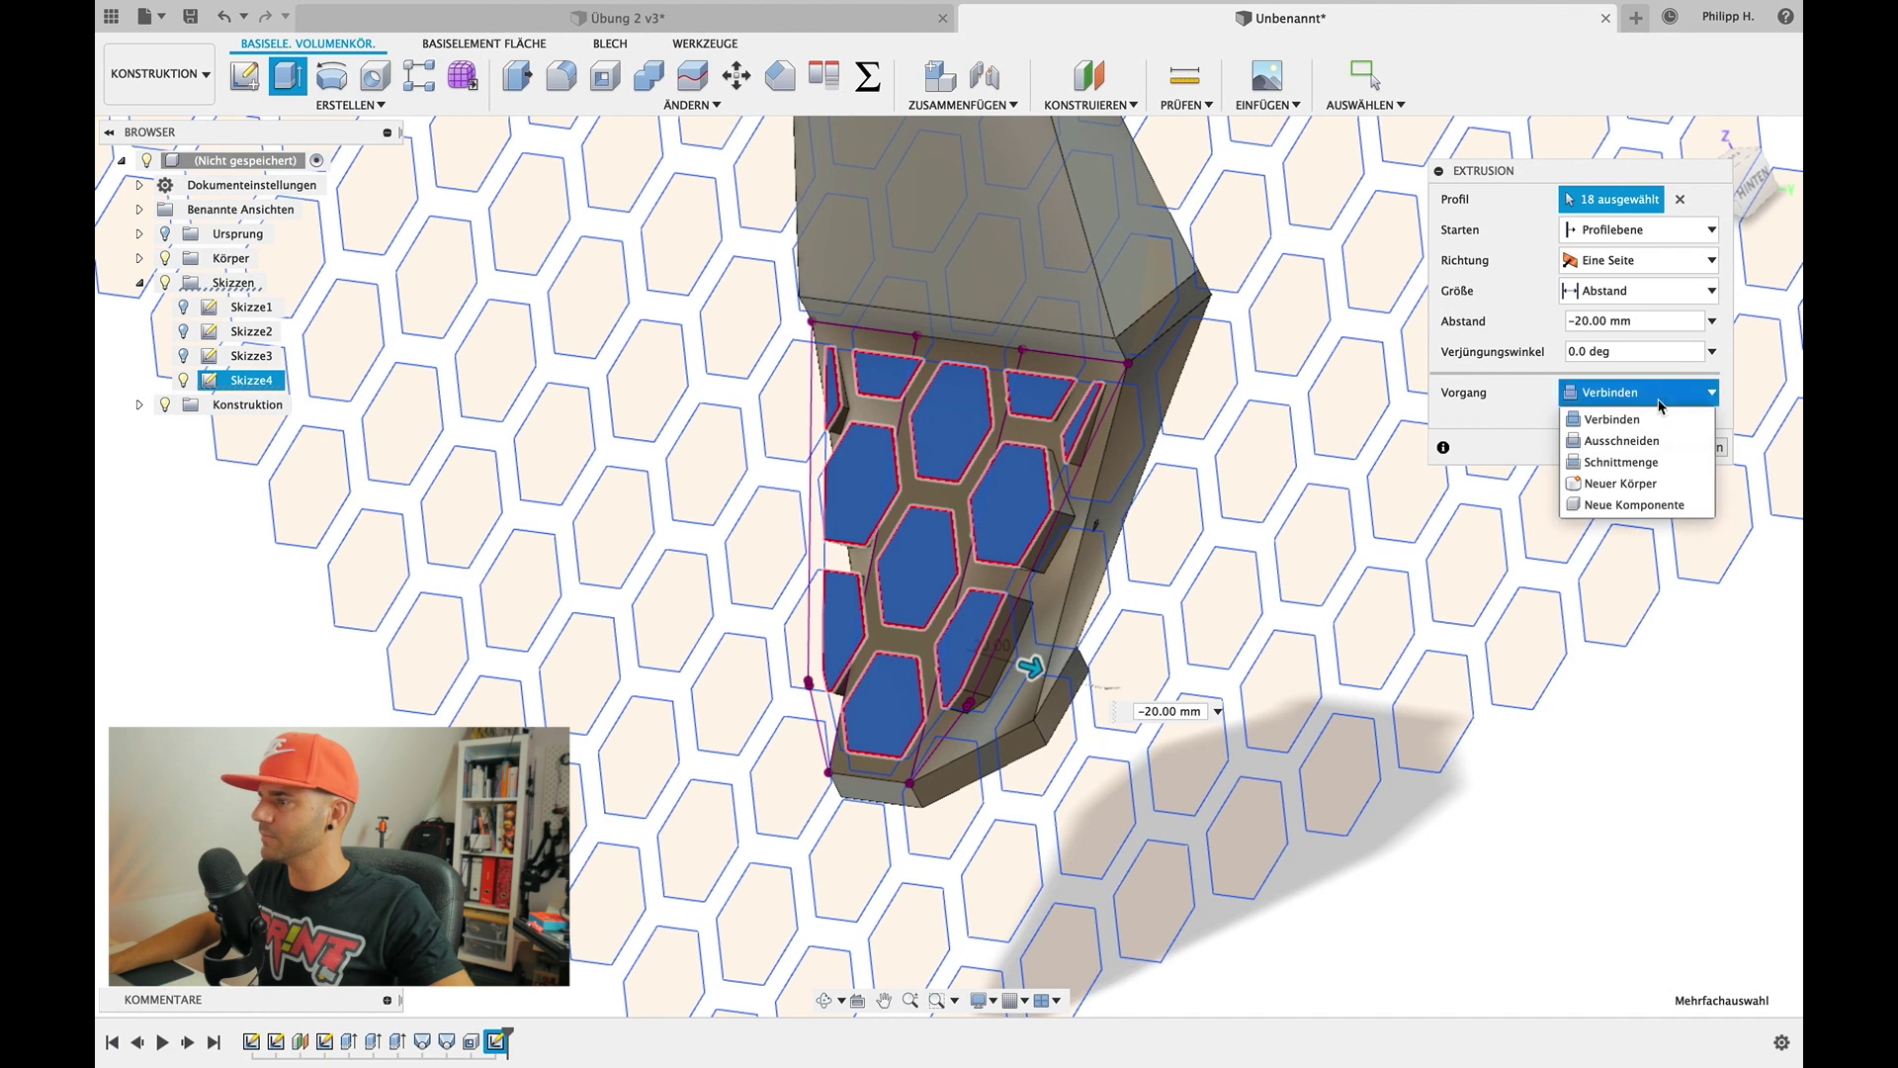
left_click(1611, 440)
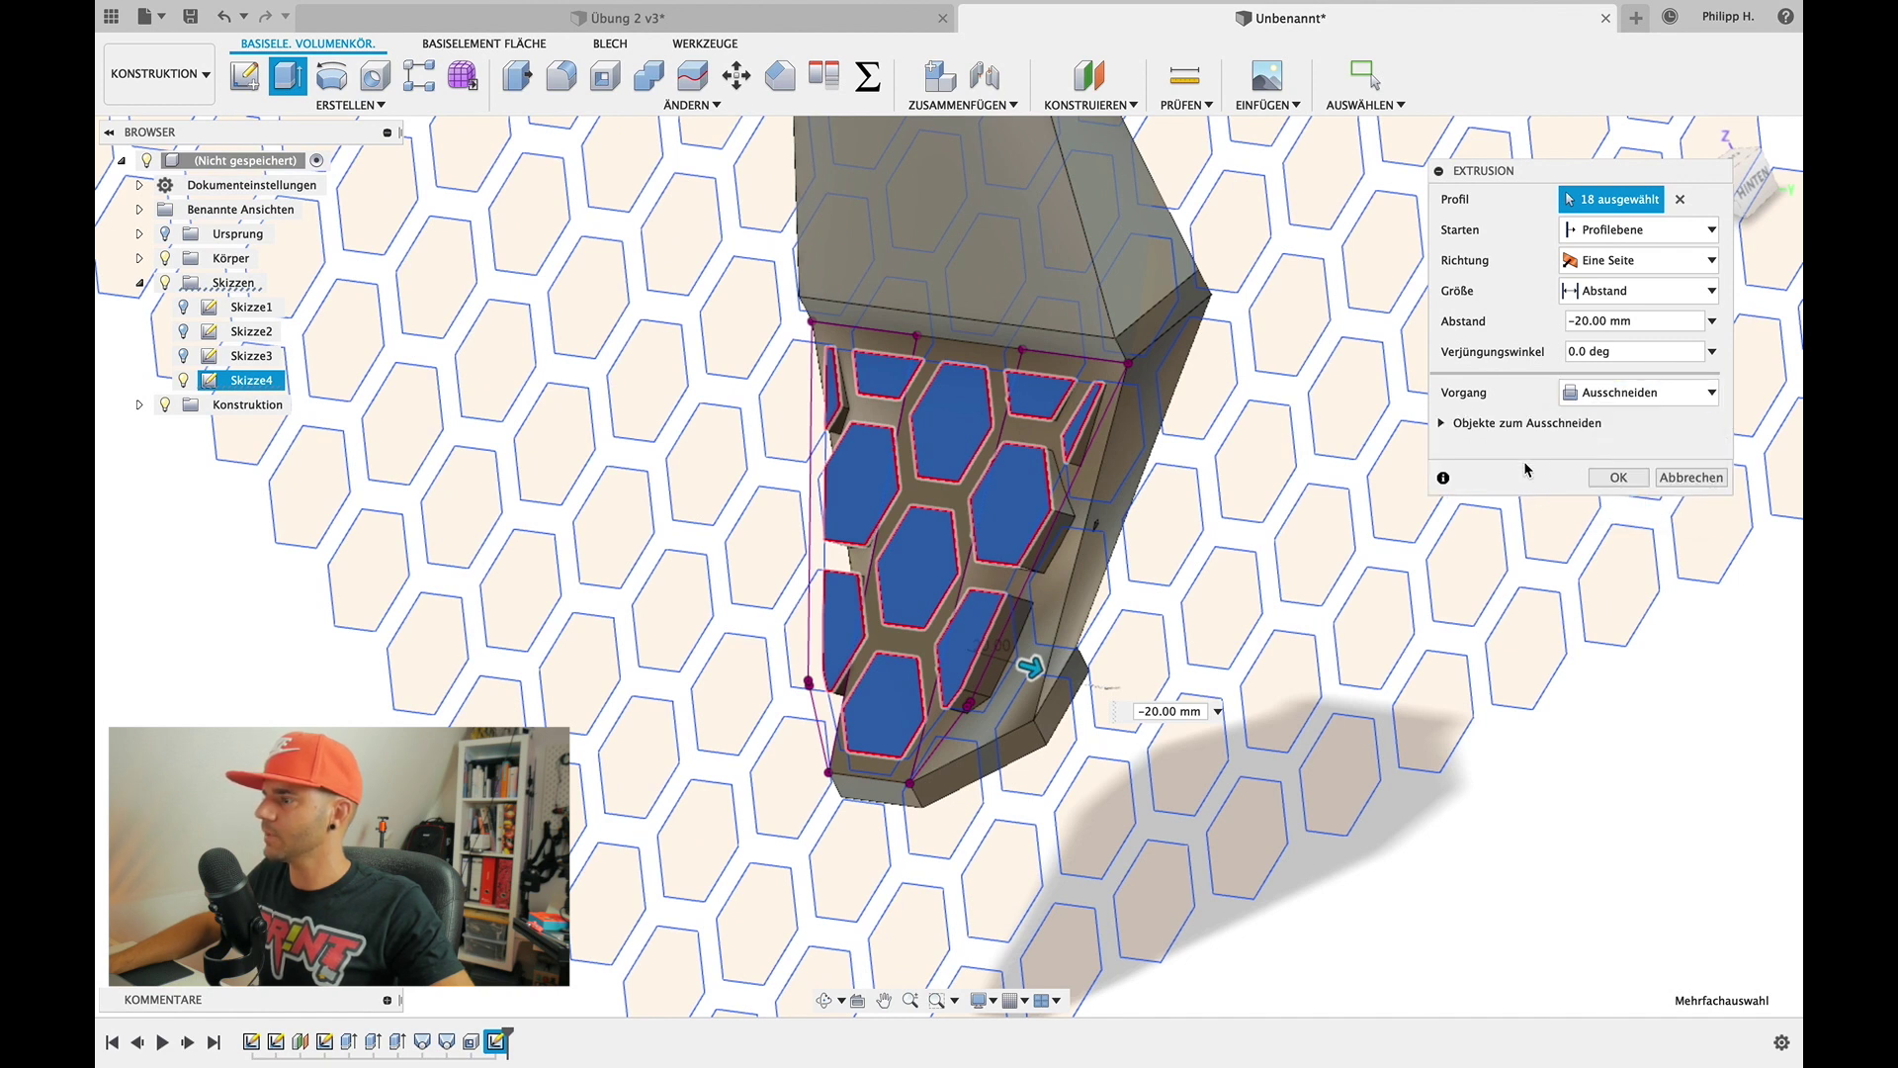
Confirm the 20 mm honeycomb cut and inspect the hexagonal openings in the leg wall
left_click(1617, 479)
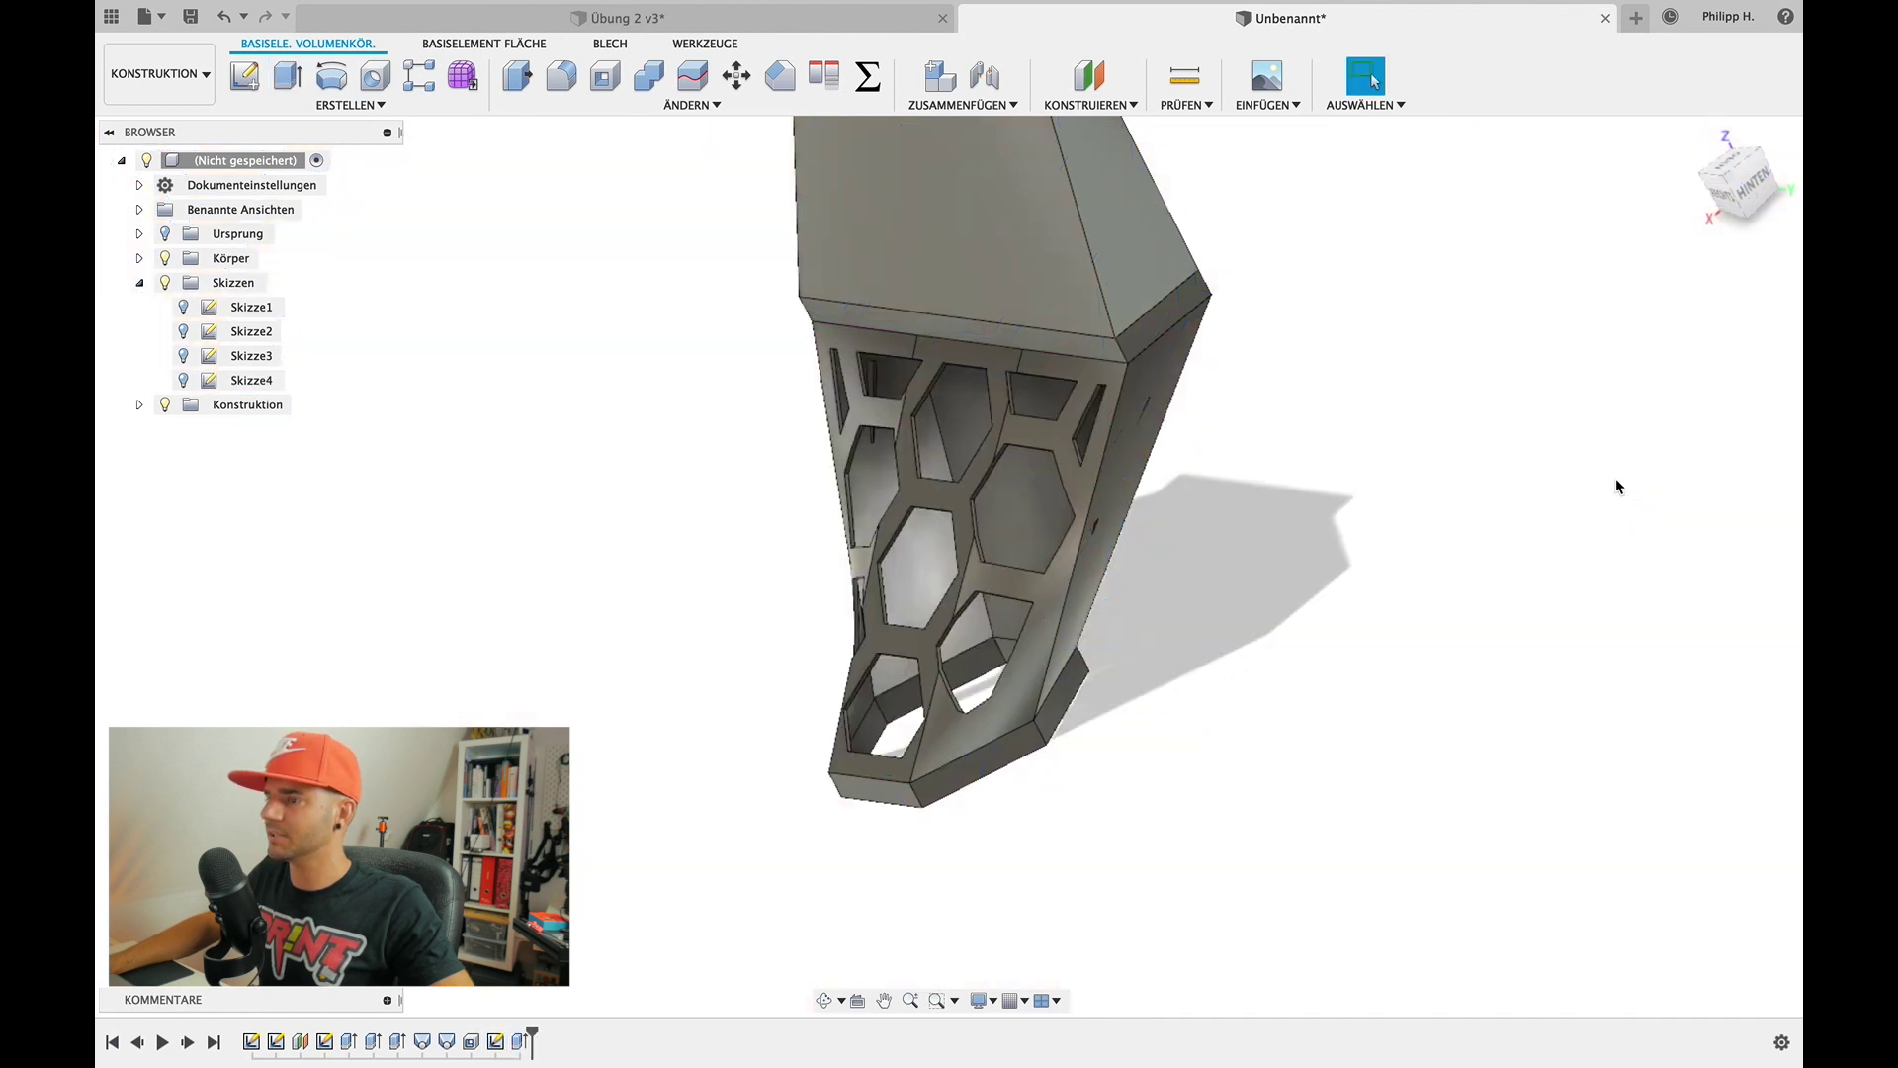
middle_click_drag(1255, 597, 1256, 598, "shift")
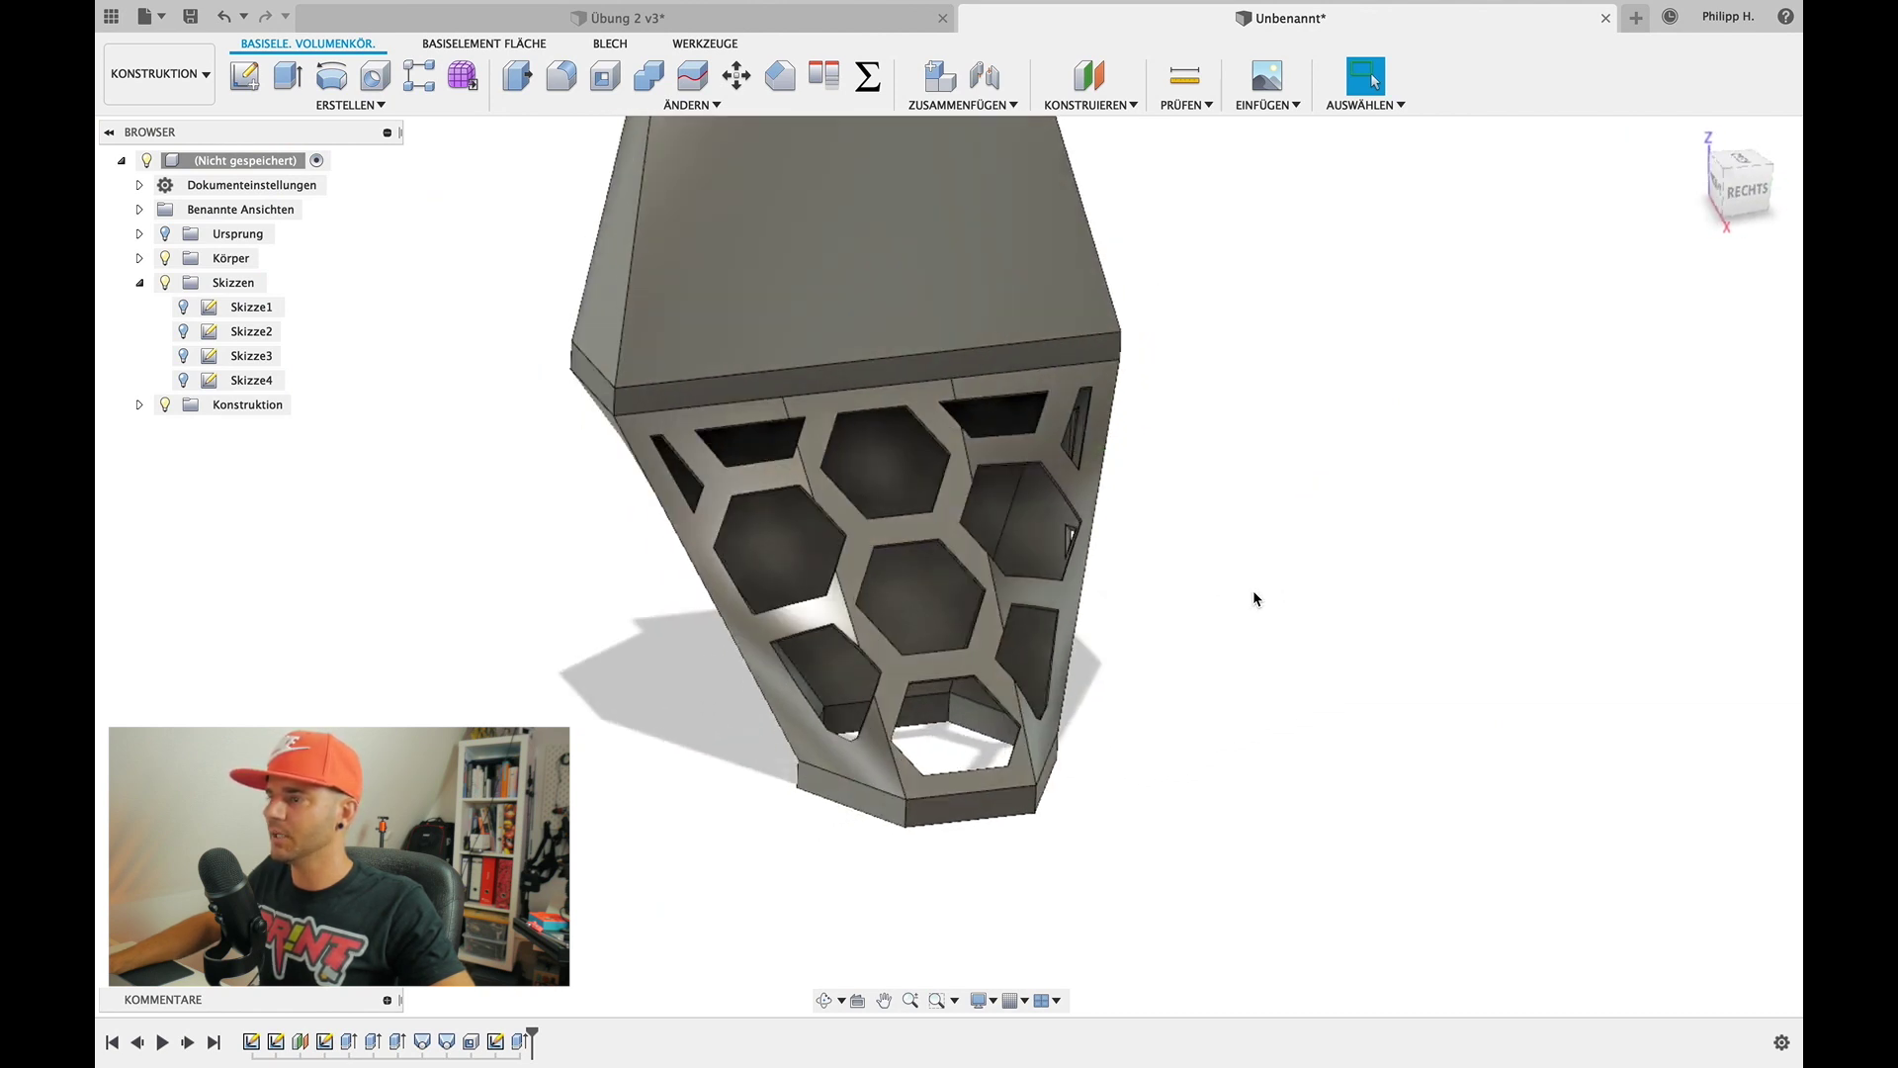
scroll(1254, 598, "up", 3)
middle_click_drag(1254, 598, 1254, 598, "shift")
scroll(1253, 599, "up", 3)
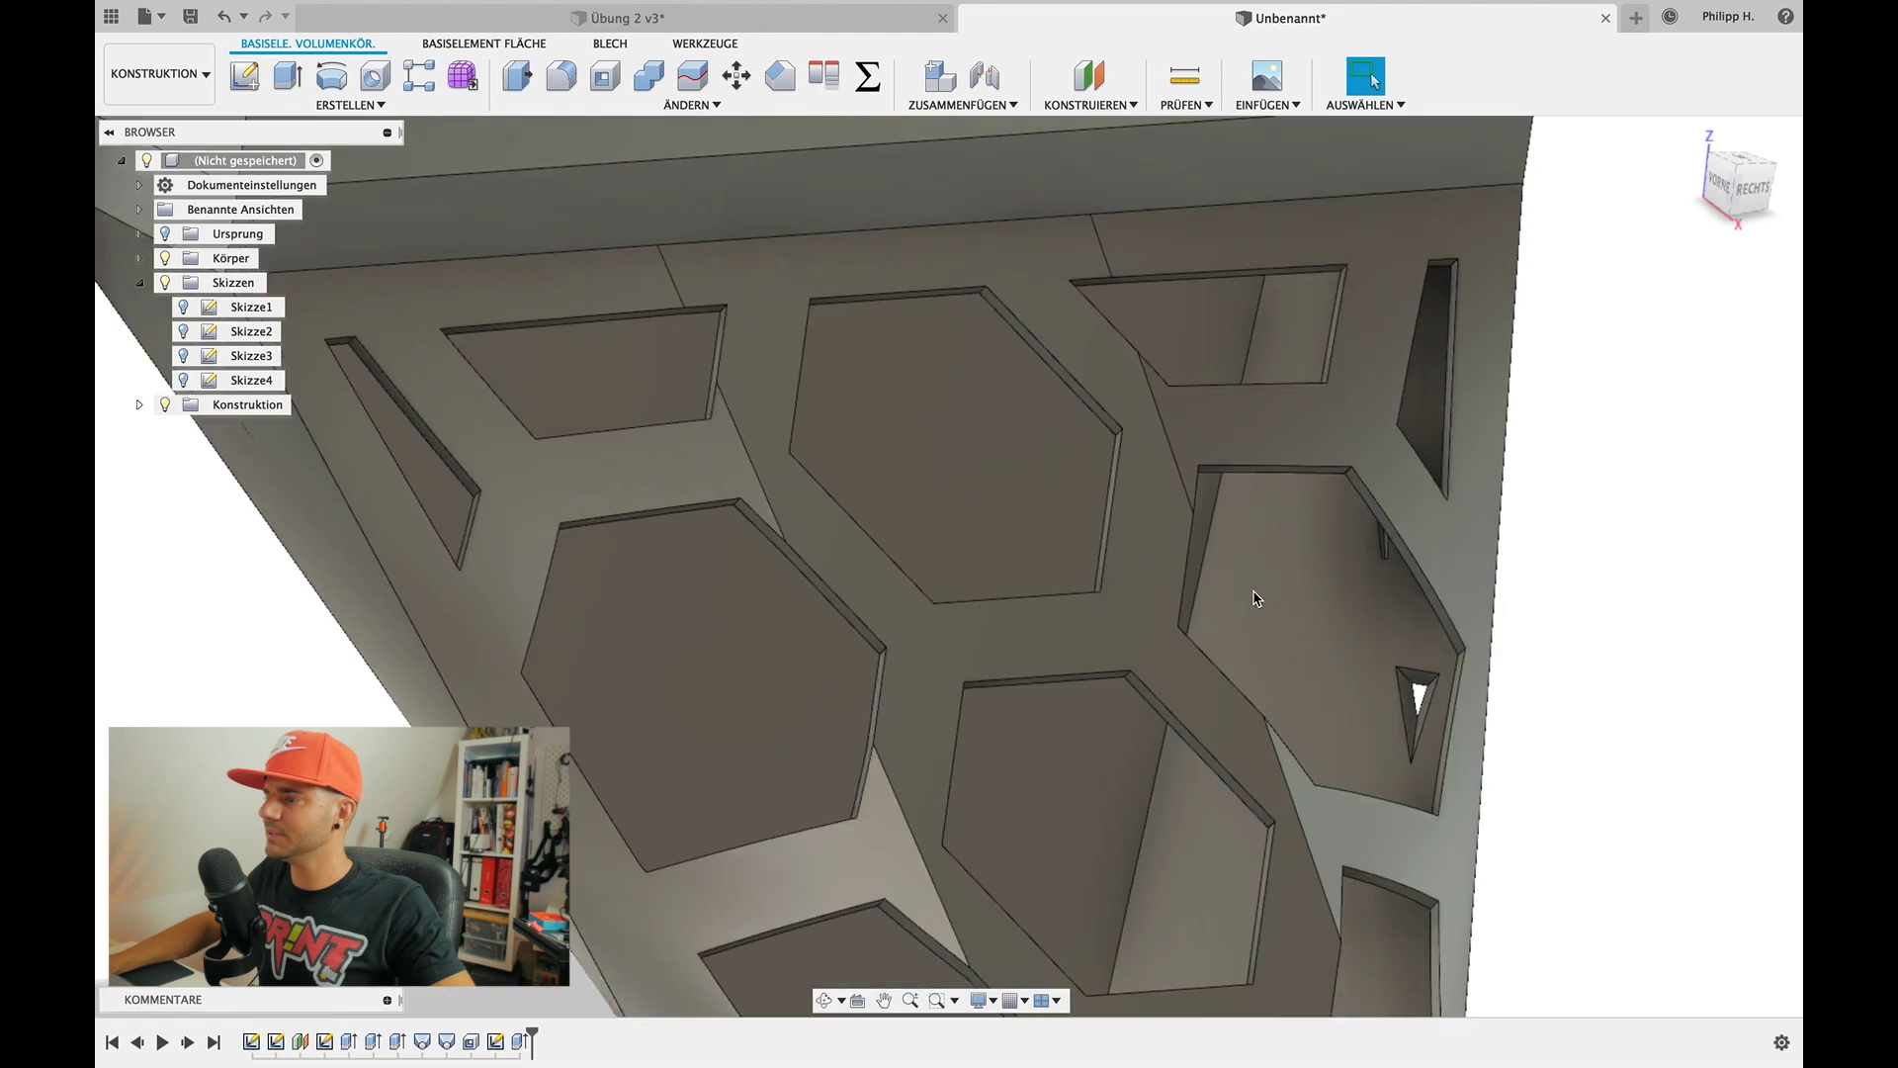
scroll(1254, 598, "up", 3)
Zoom out and roll the timeline marker back before Extrusion4
scroll(1139, 697, "down", 5)
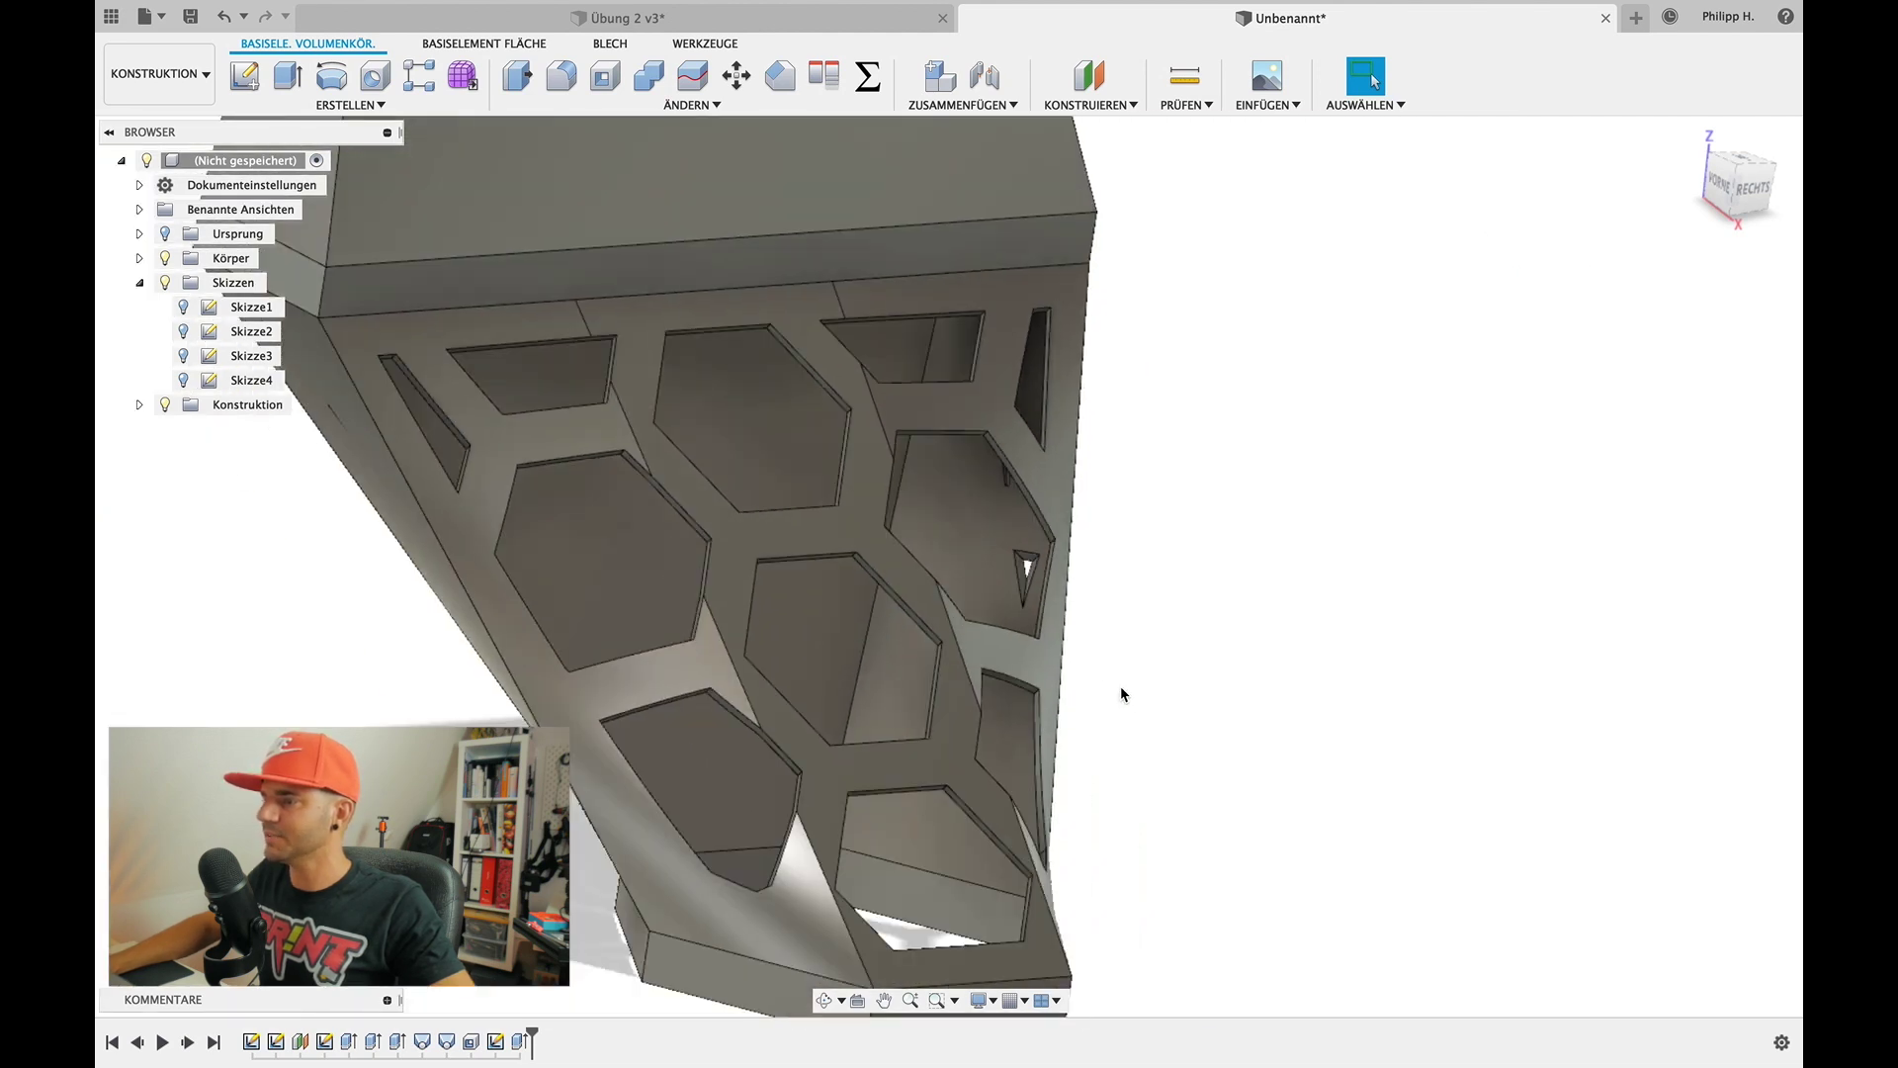
scroll(1034, 595, "down", 2)
scroll(1189, 548, "down", 1)
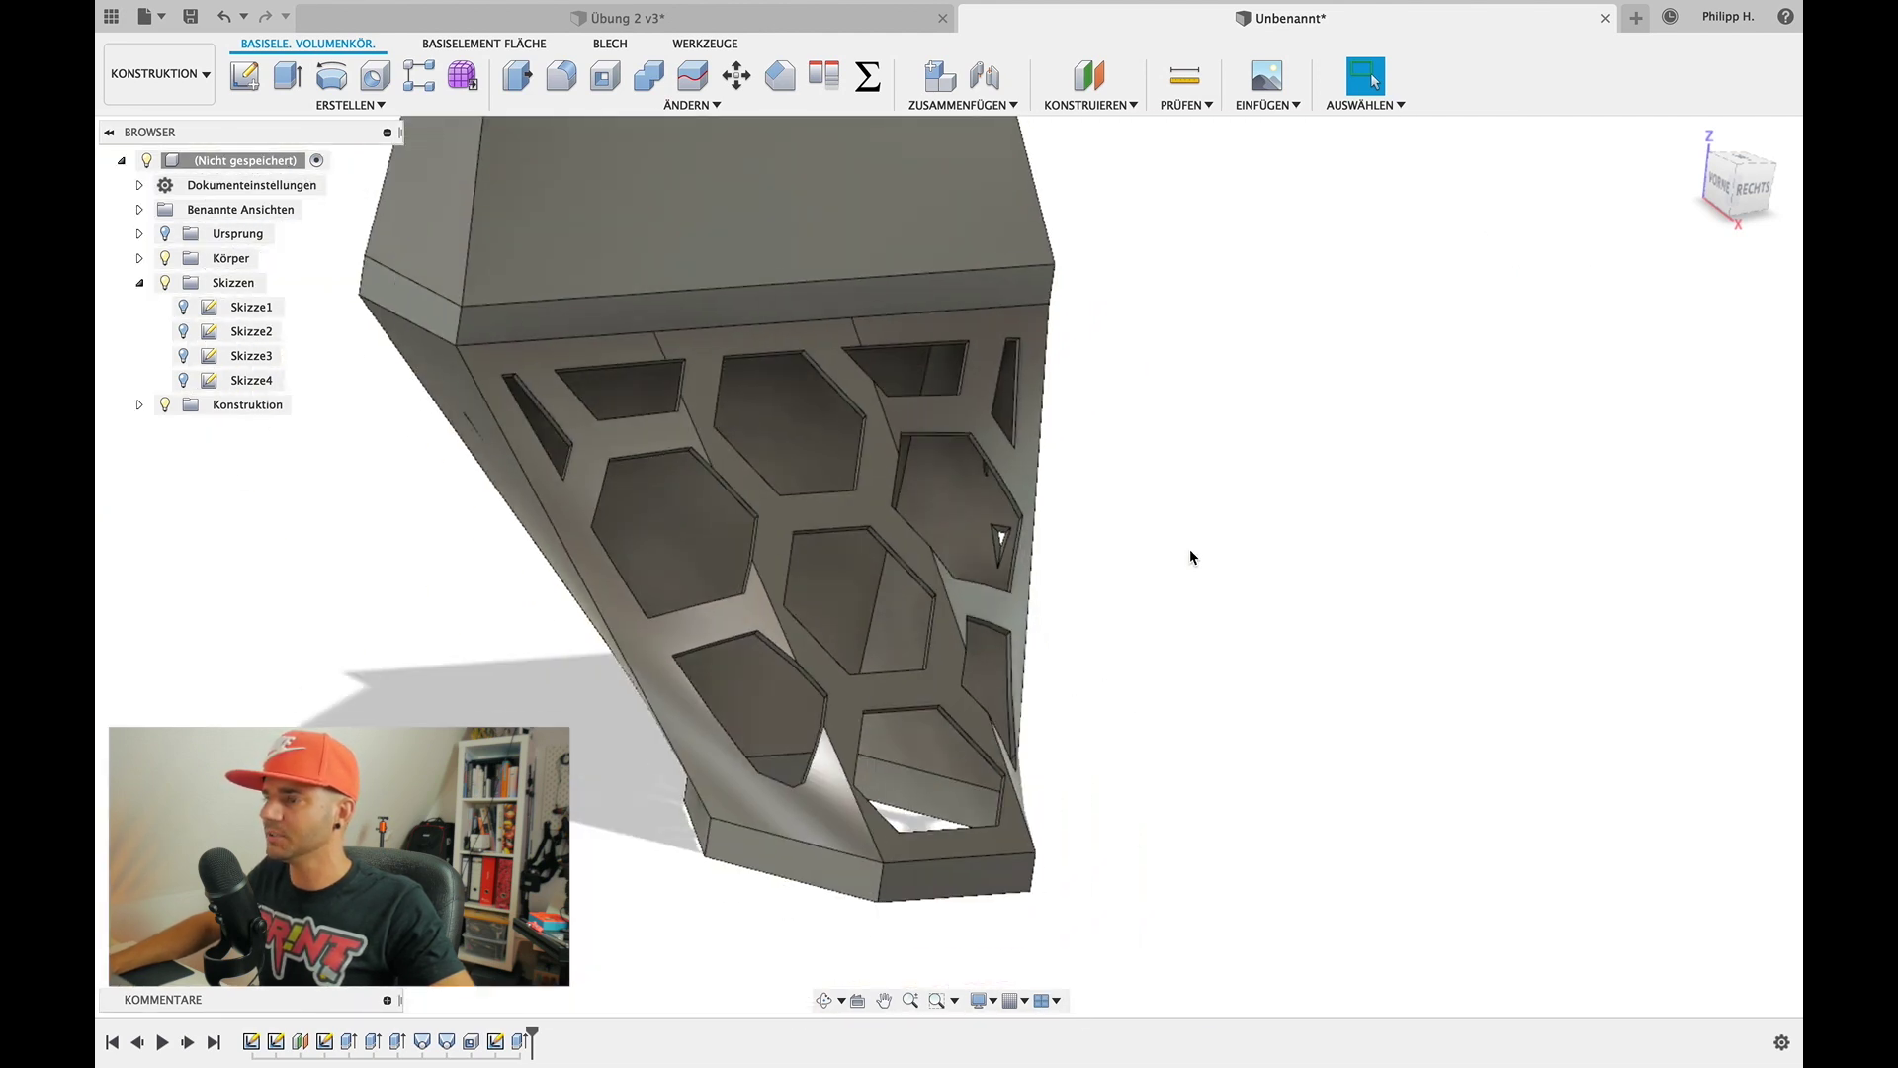
scroll(934, 501, "up", 1)
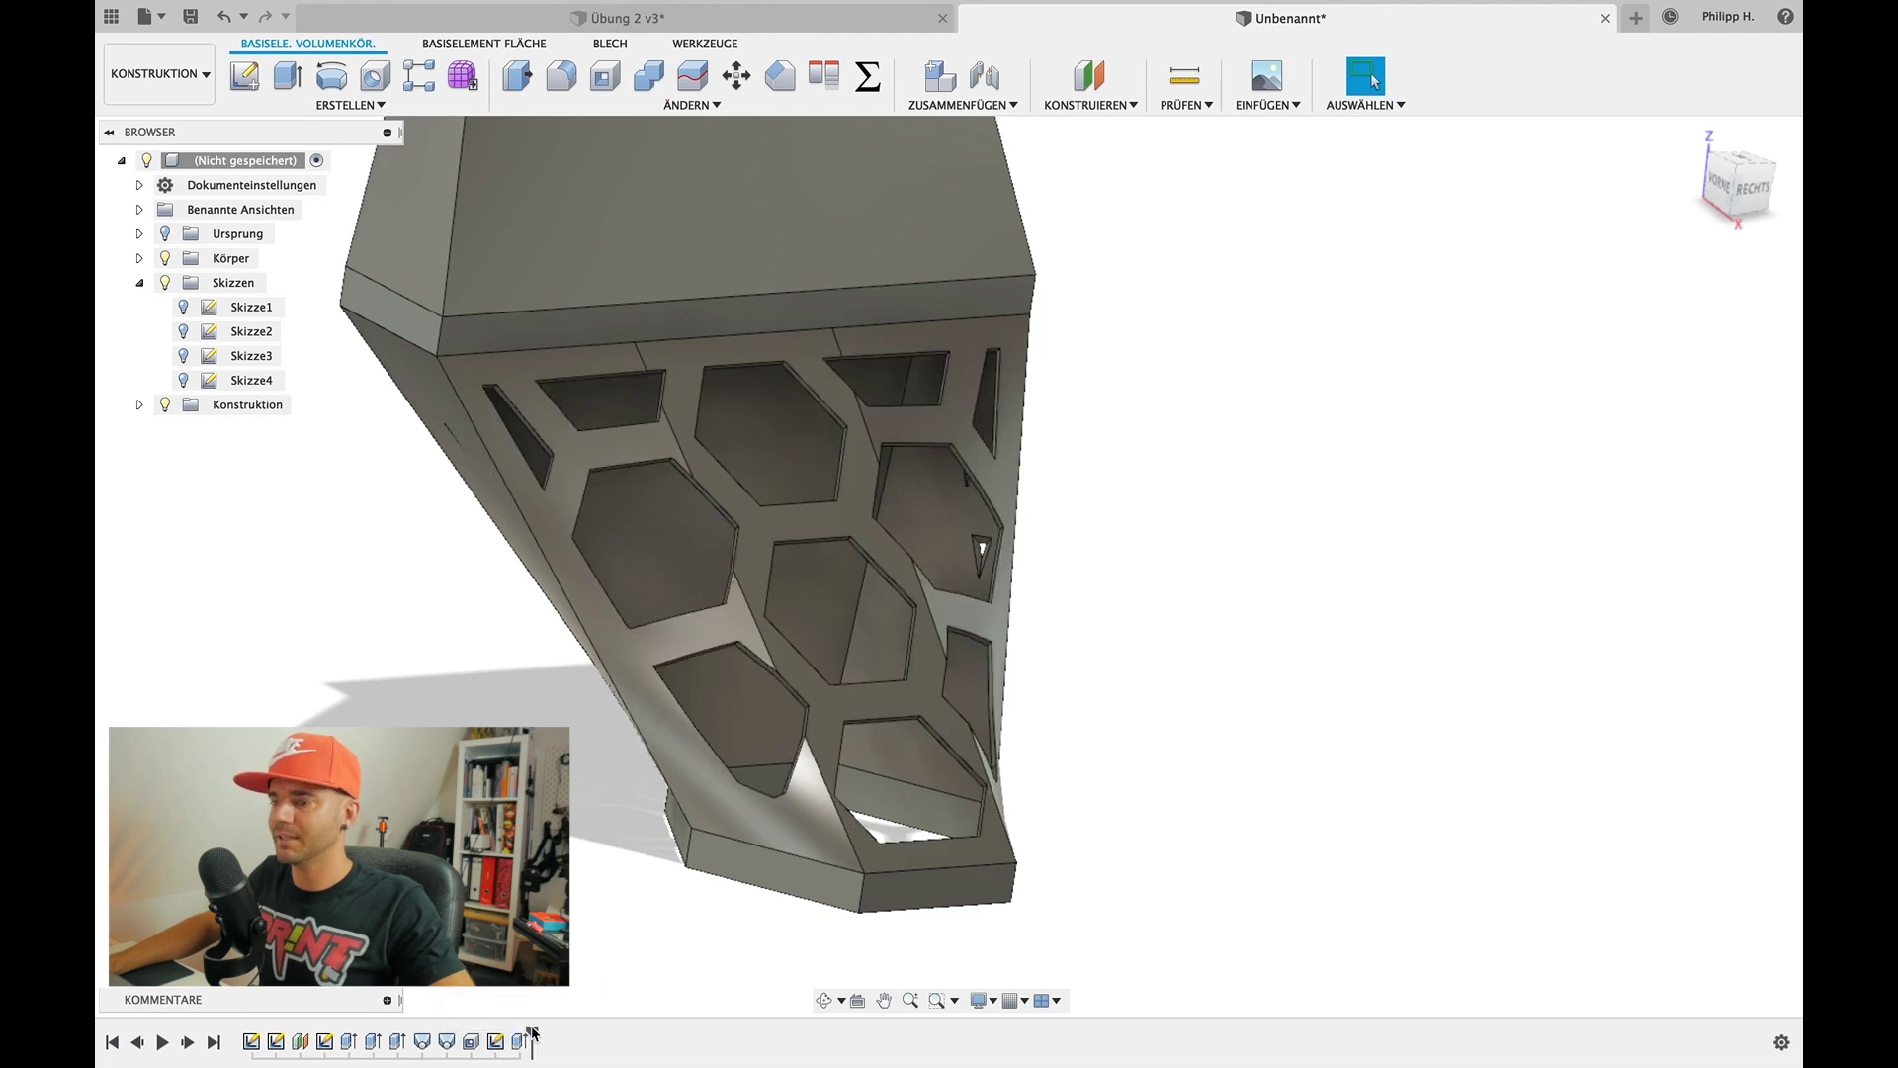
left_click(514, 1049)
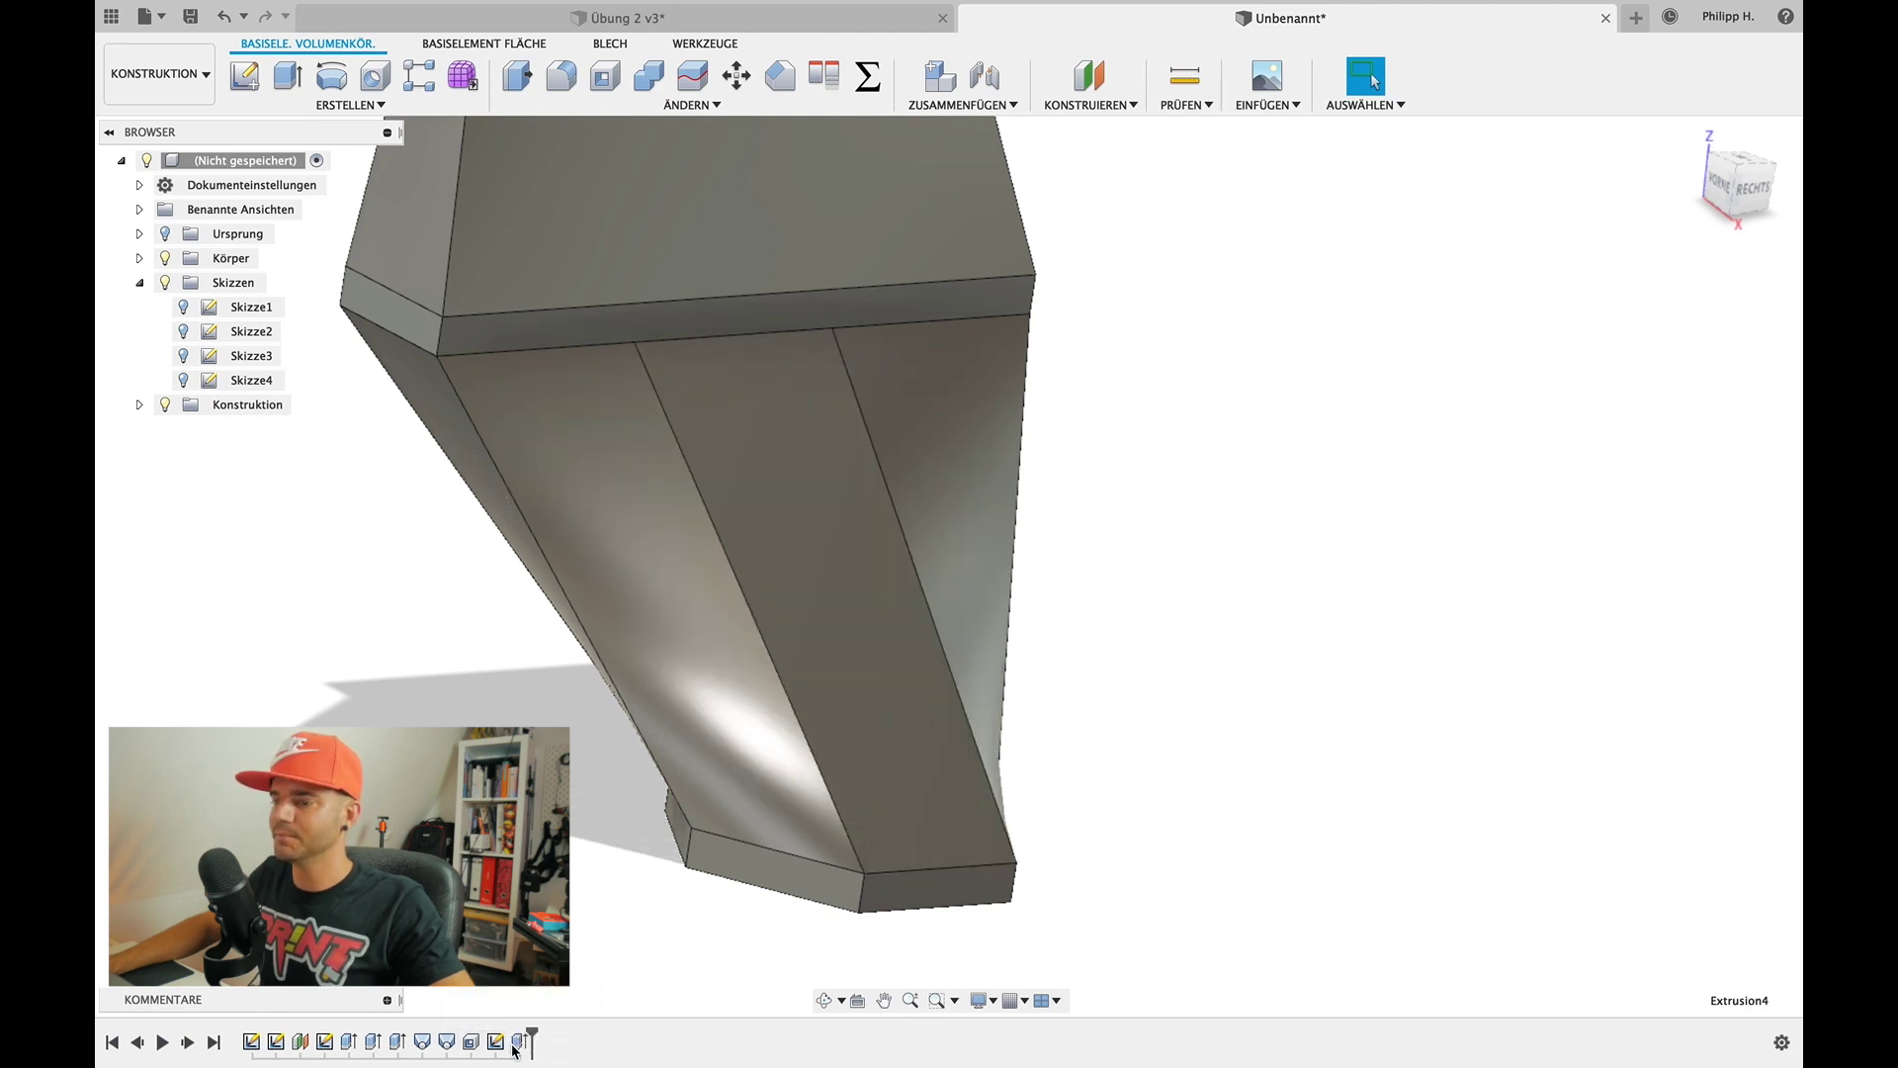
Change the Extrusion4 cut depth from -20 mm to -18 mm and confirm
double_click(514, 1050)
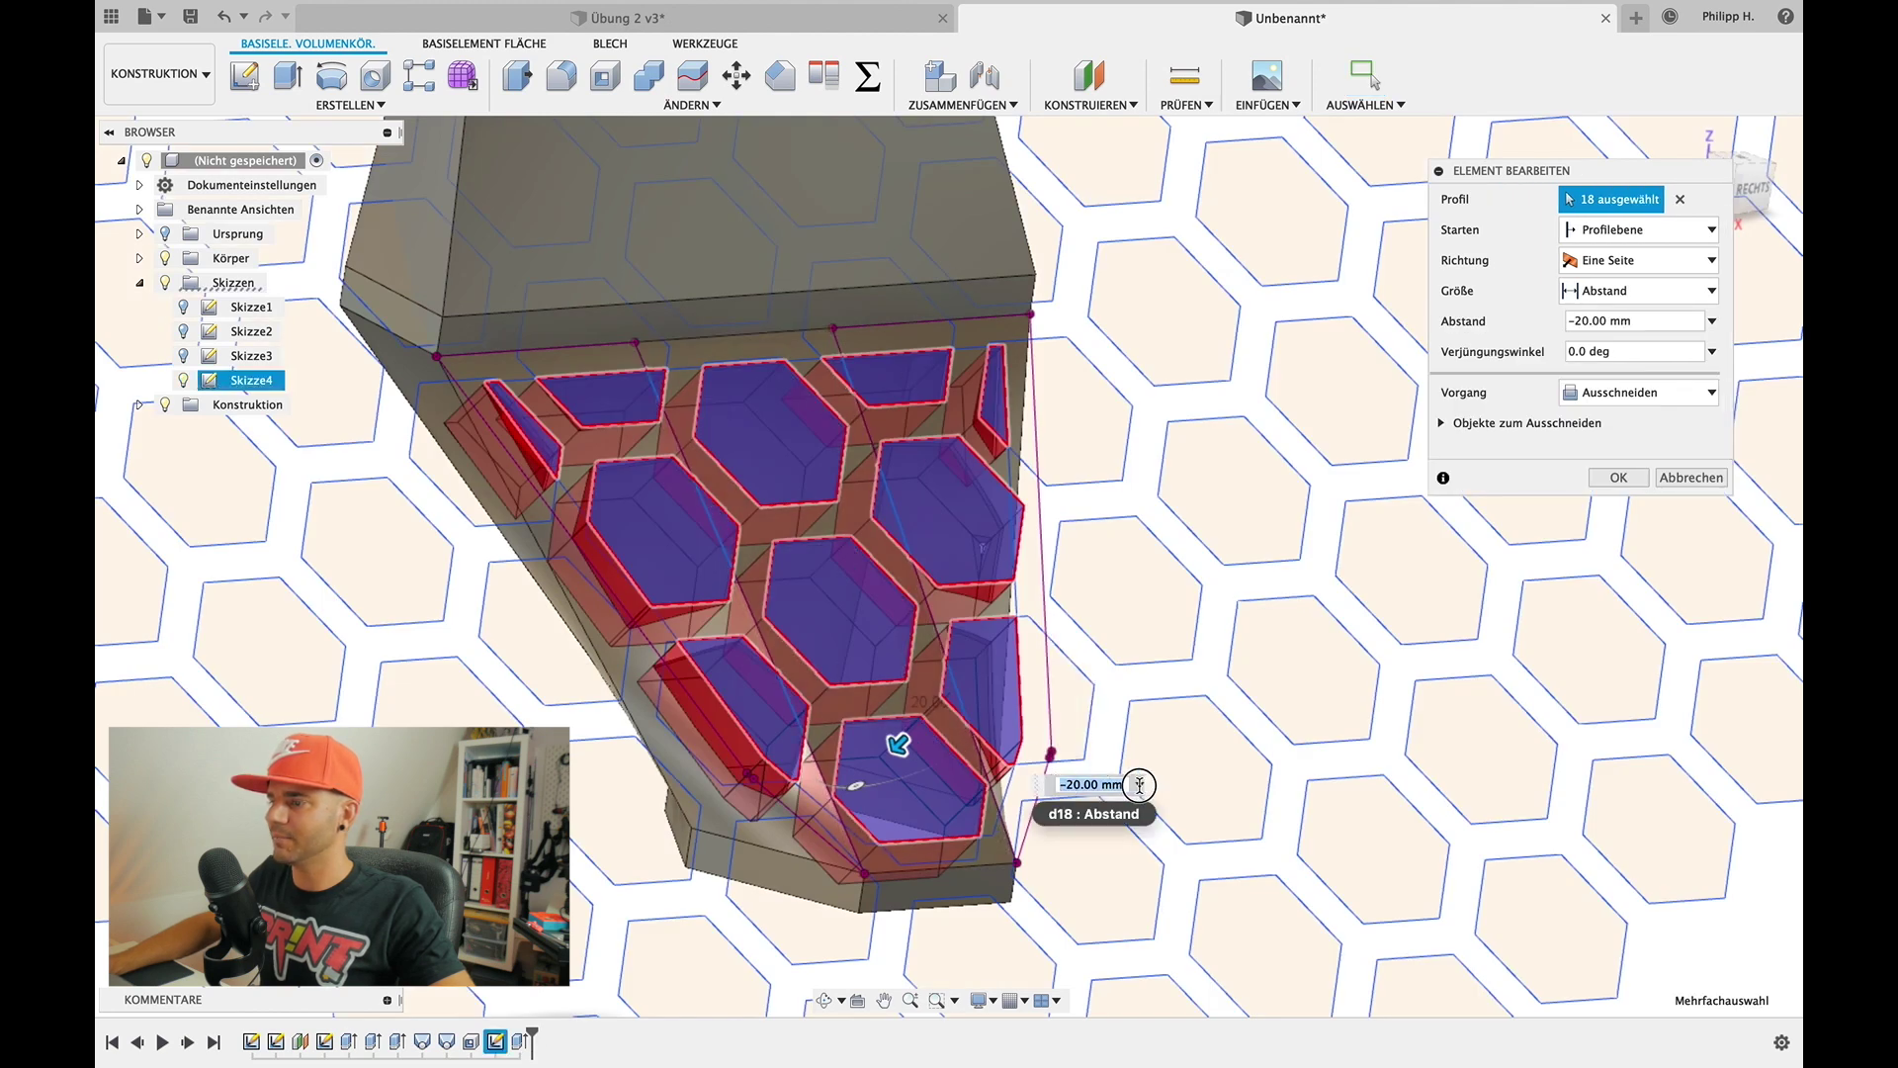
type("8")
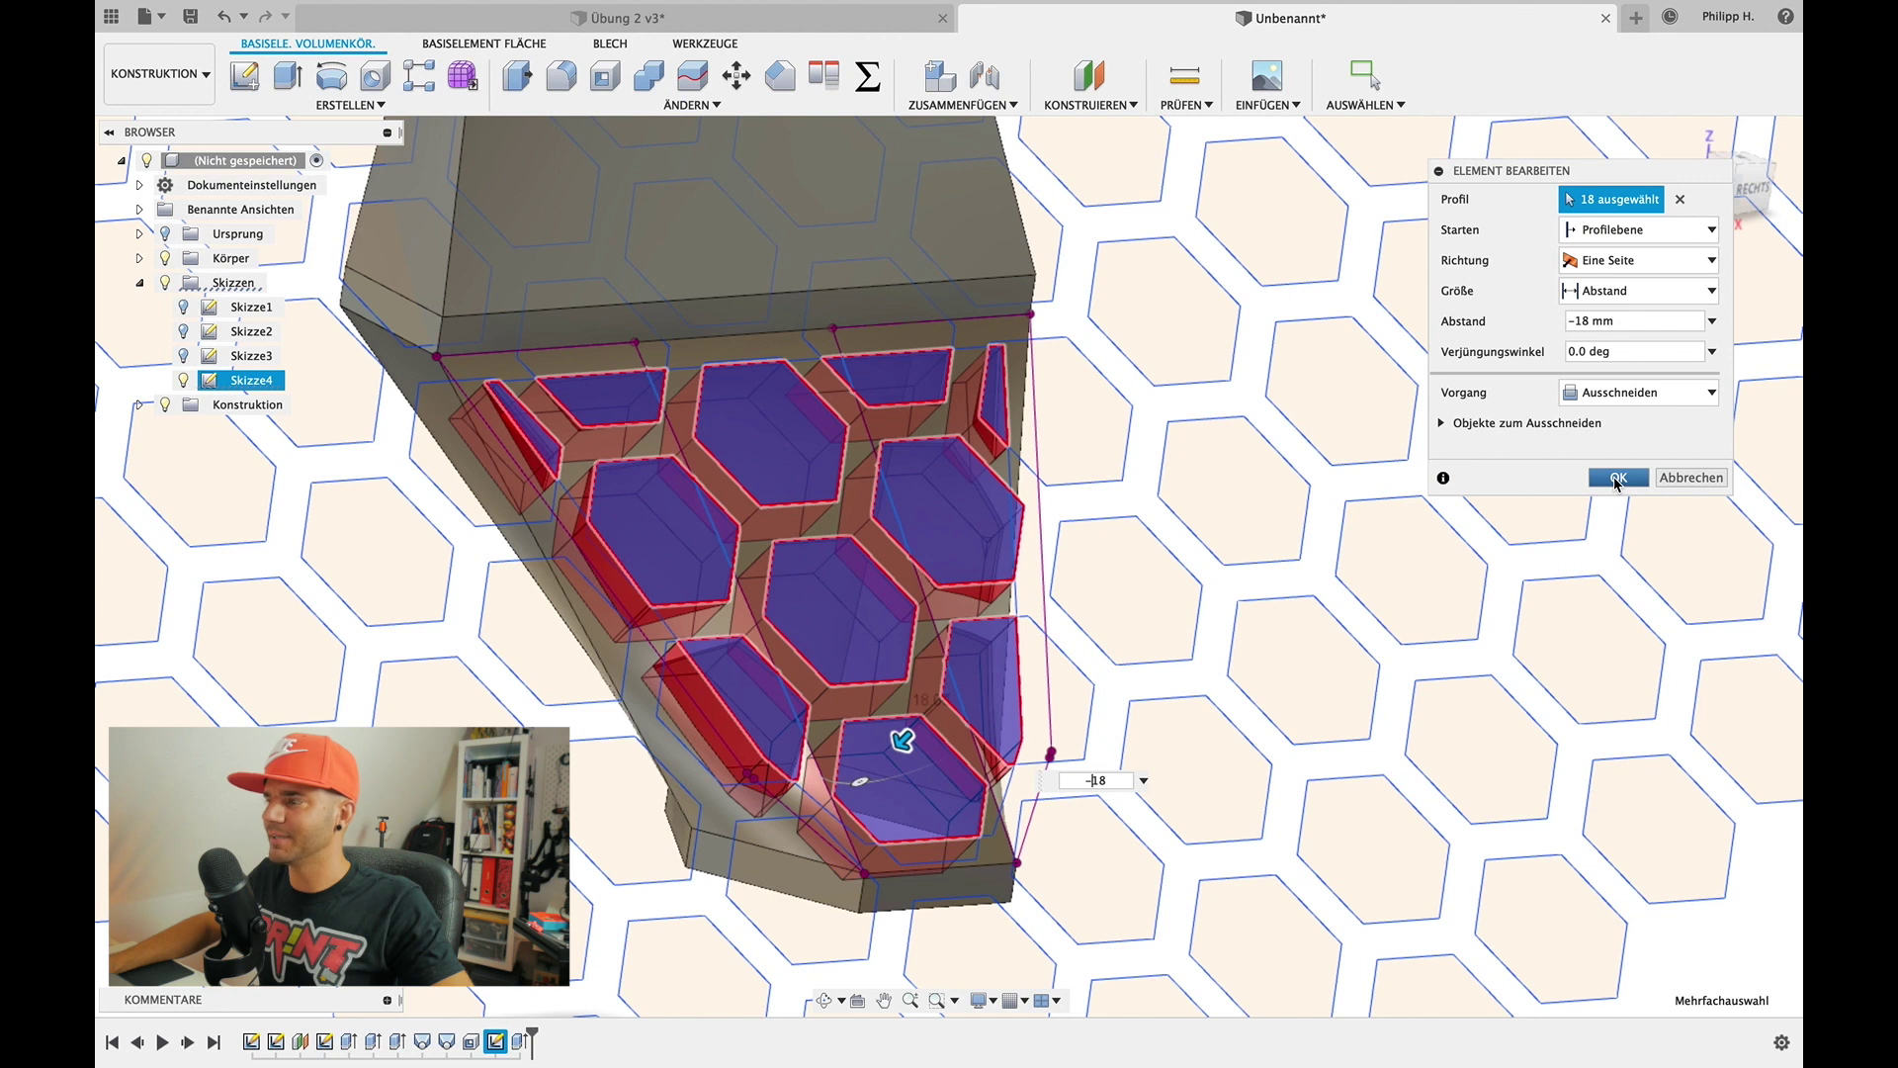
left_click(1618, 479)
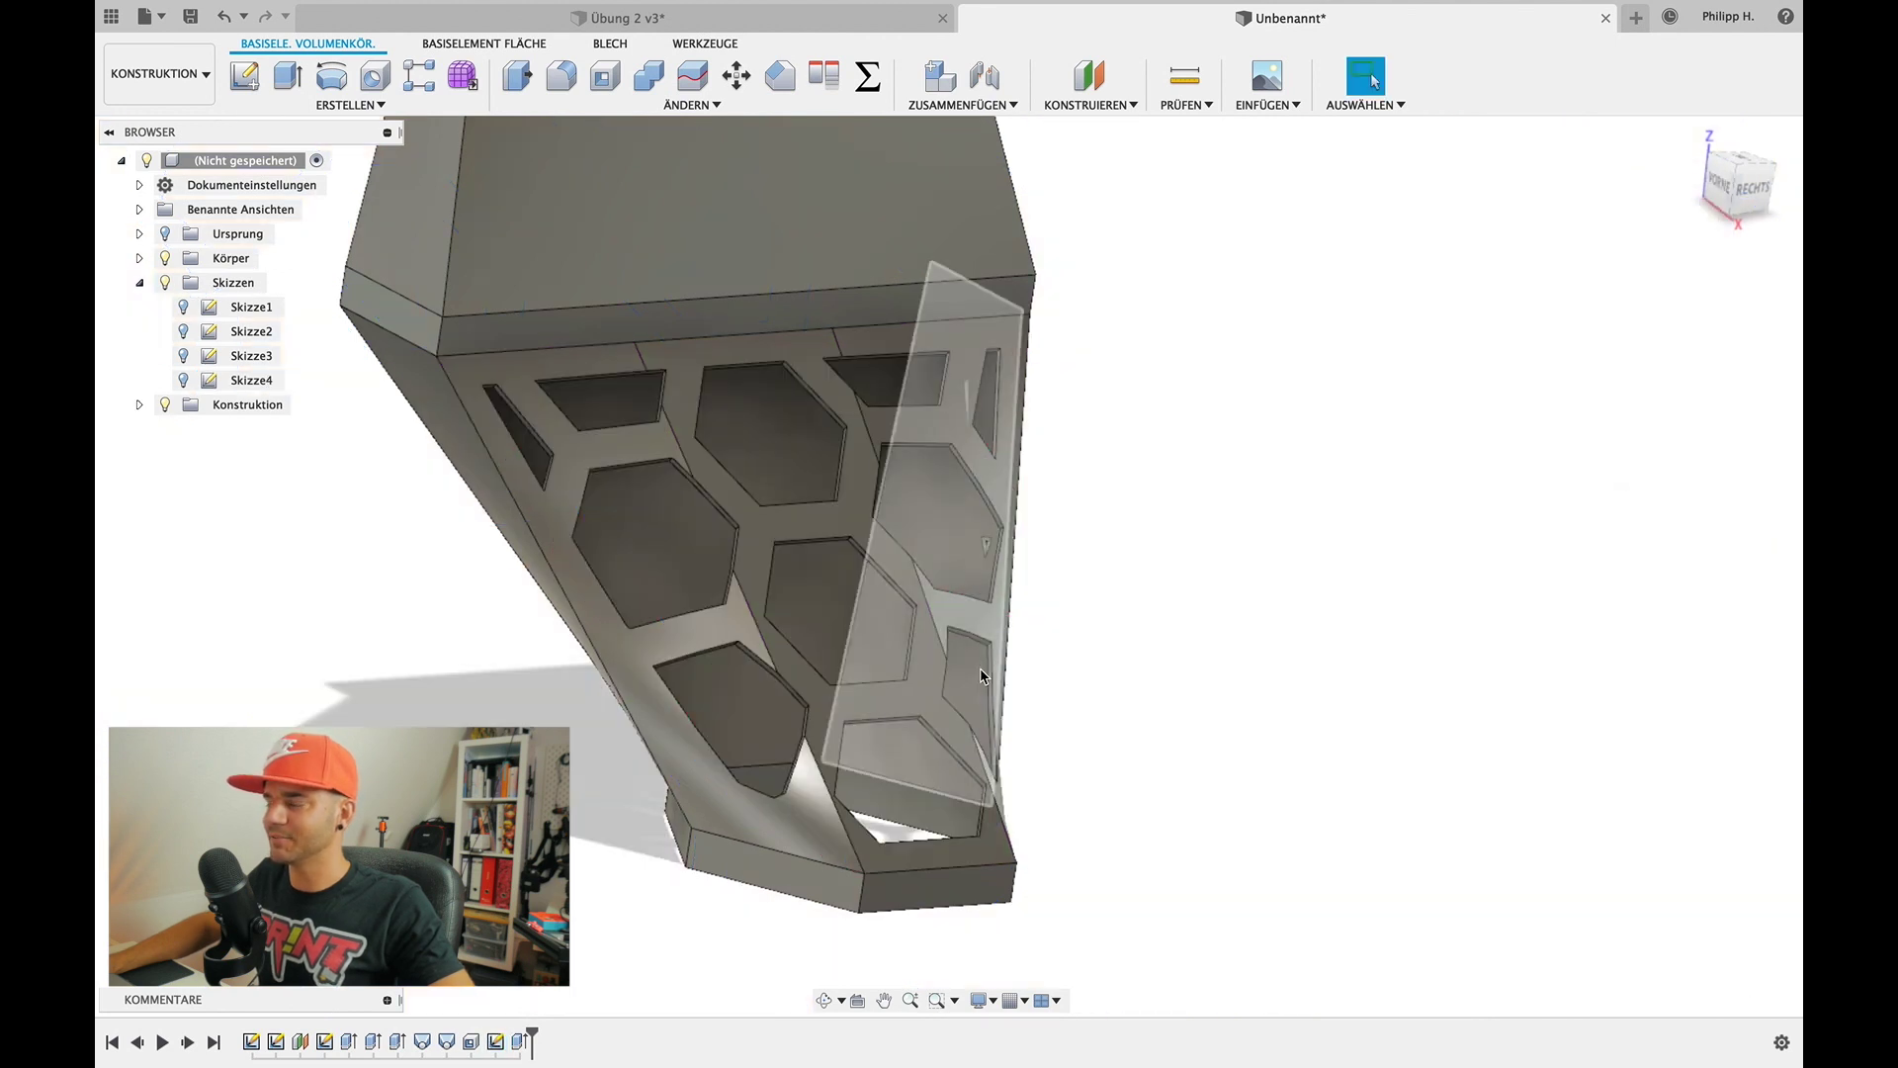
View the 18 mm honeycomb cut from behind and right-click Extrusion4 in the timeline
scroll(984, 676, "up", 5)
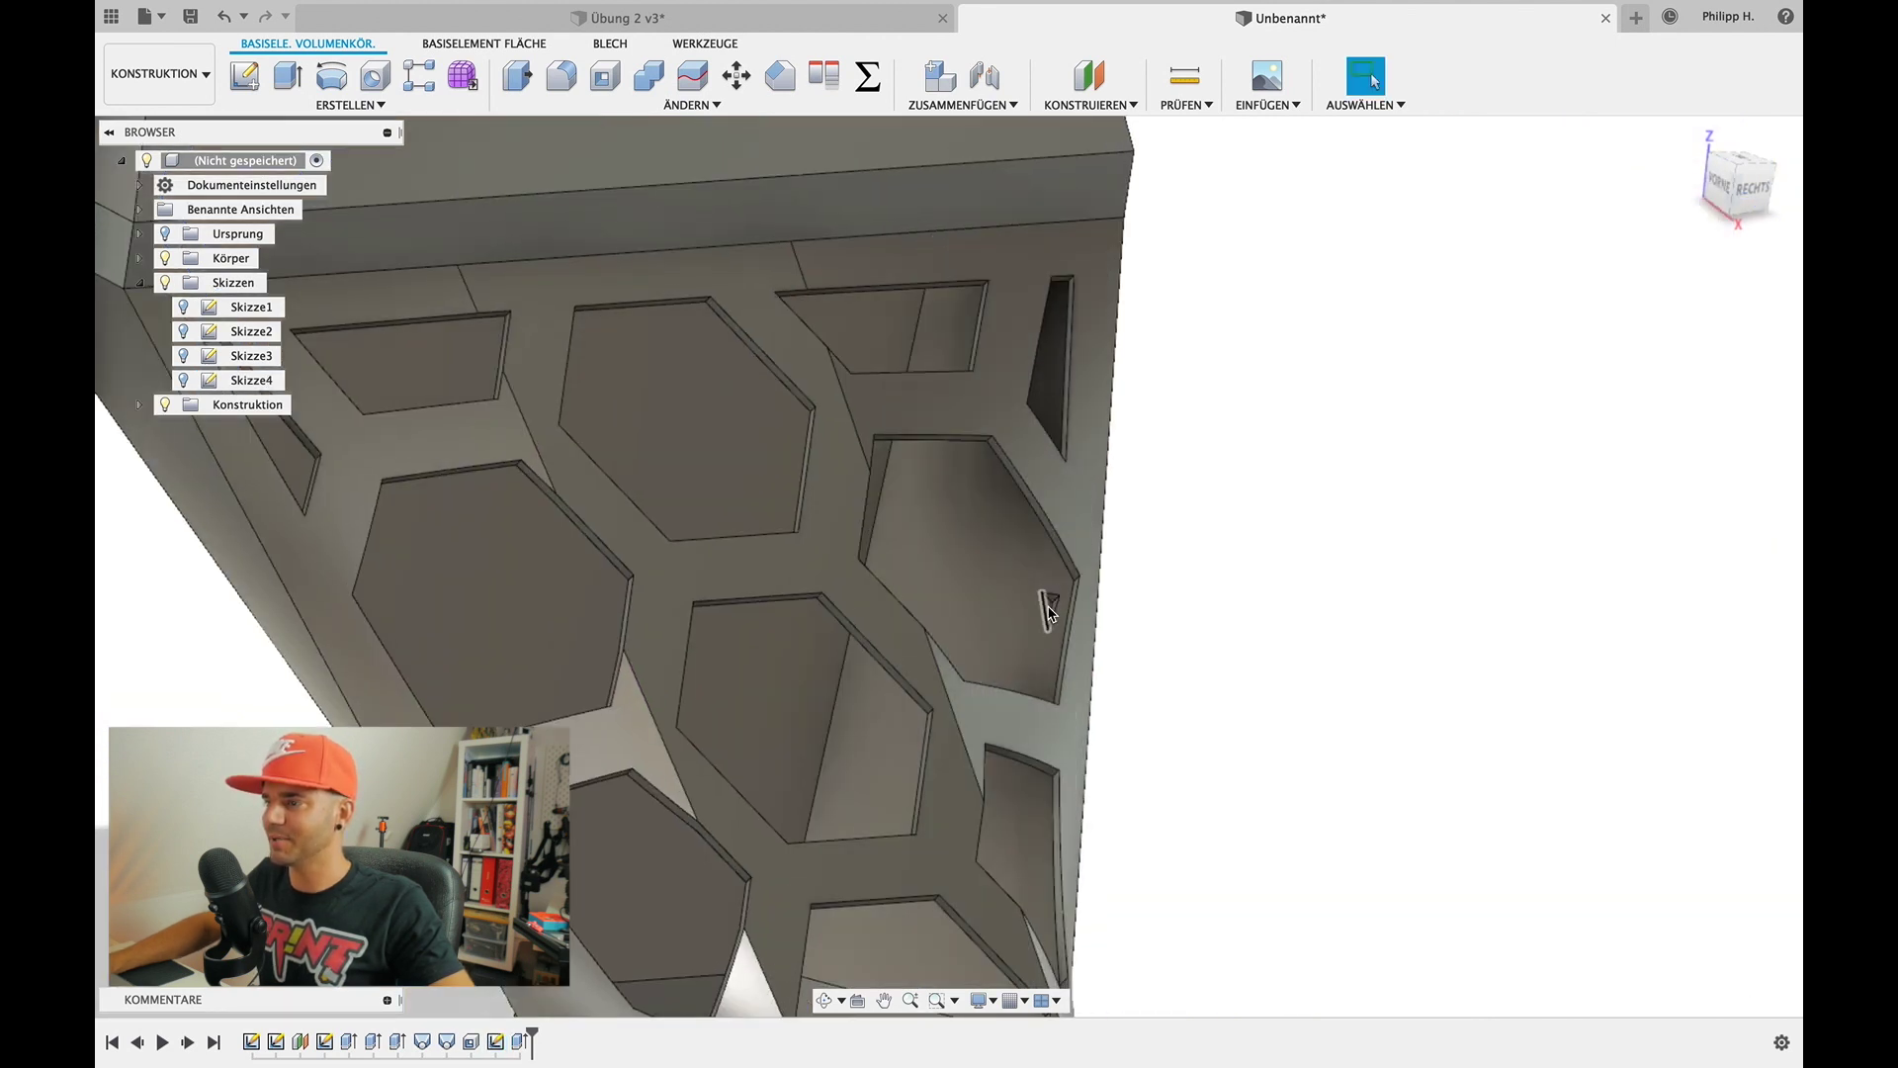
scroll(1050, 613, "down", 5)
mouse_move(1164, 660)
middle_mouse_down("shift")
mouse_move(1133, 527)
mouse_move(1364, 721)
mouse_move(1239, 661)
middle_mouse_up("shift")
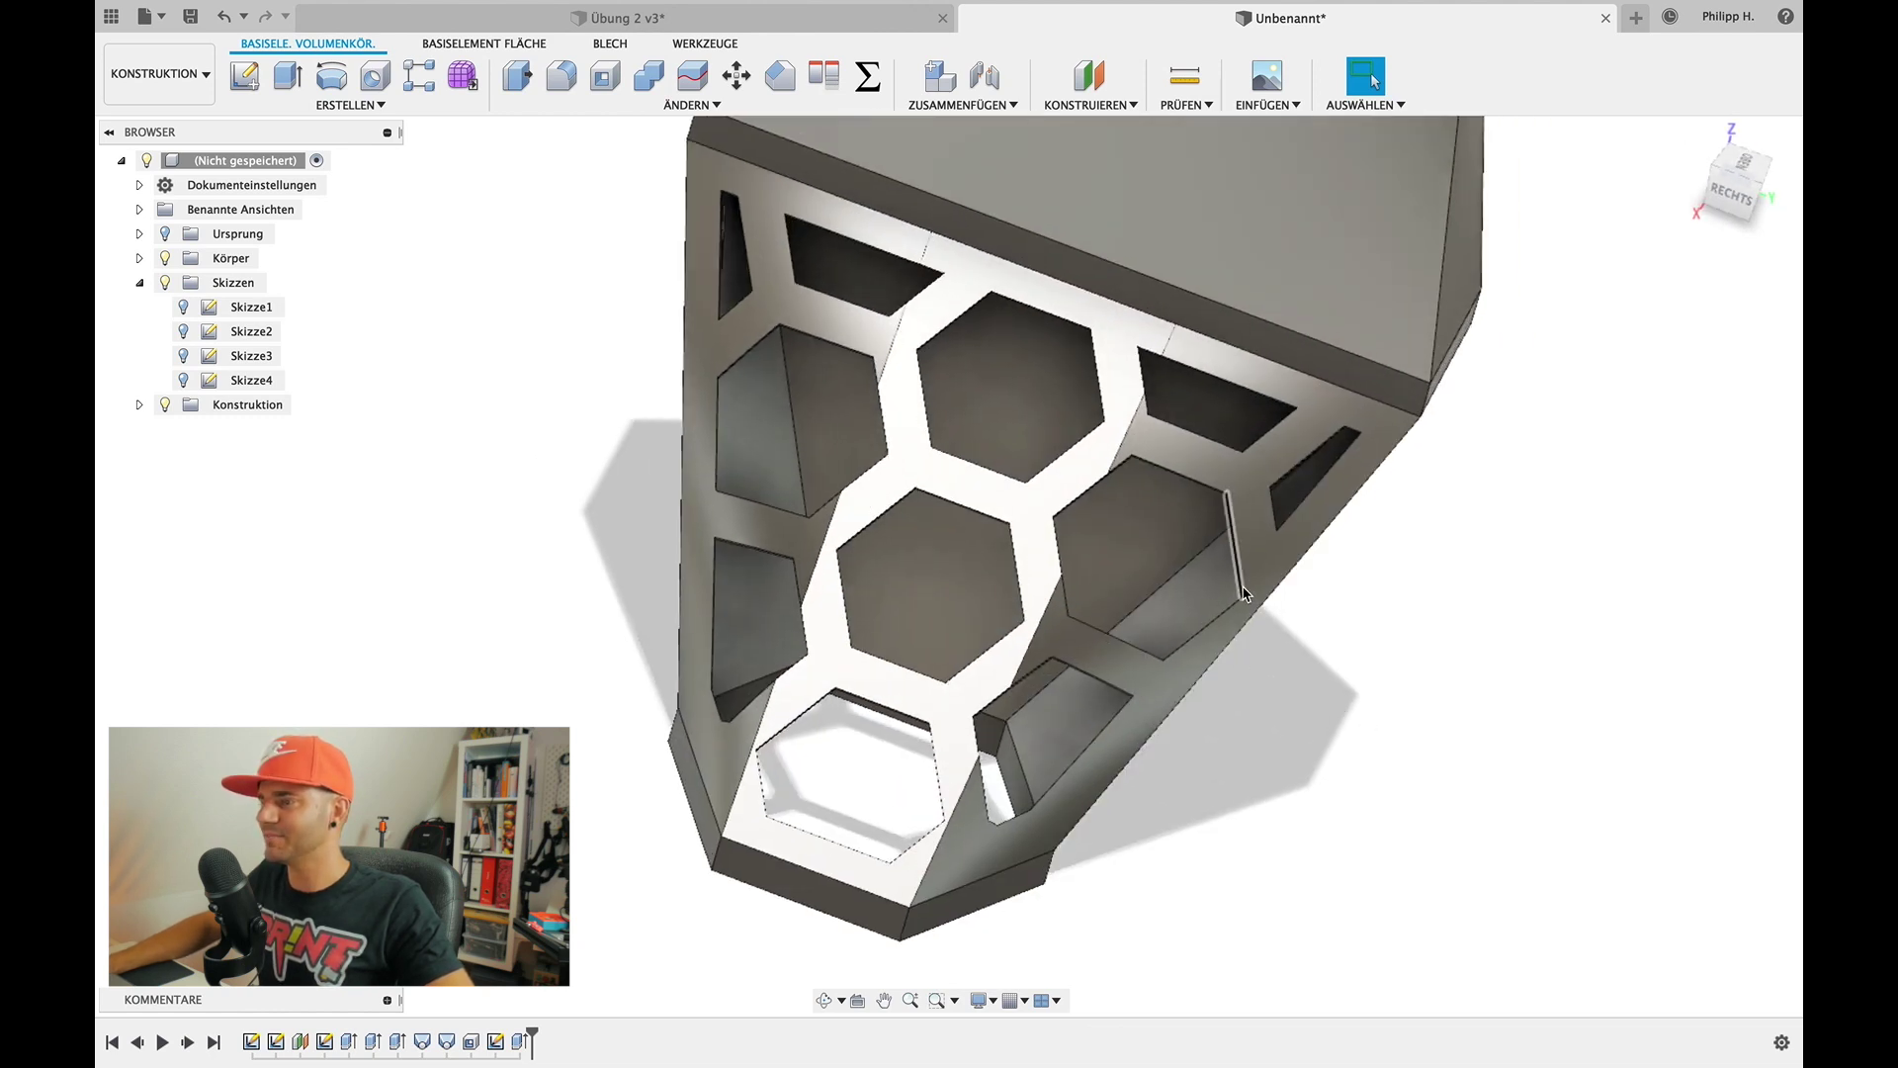
right_click(519, 1043)
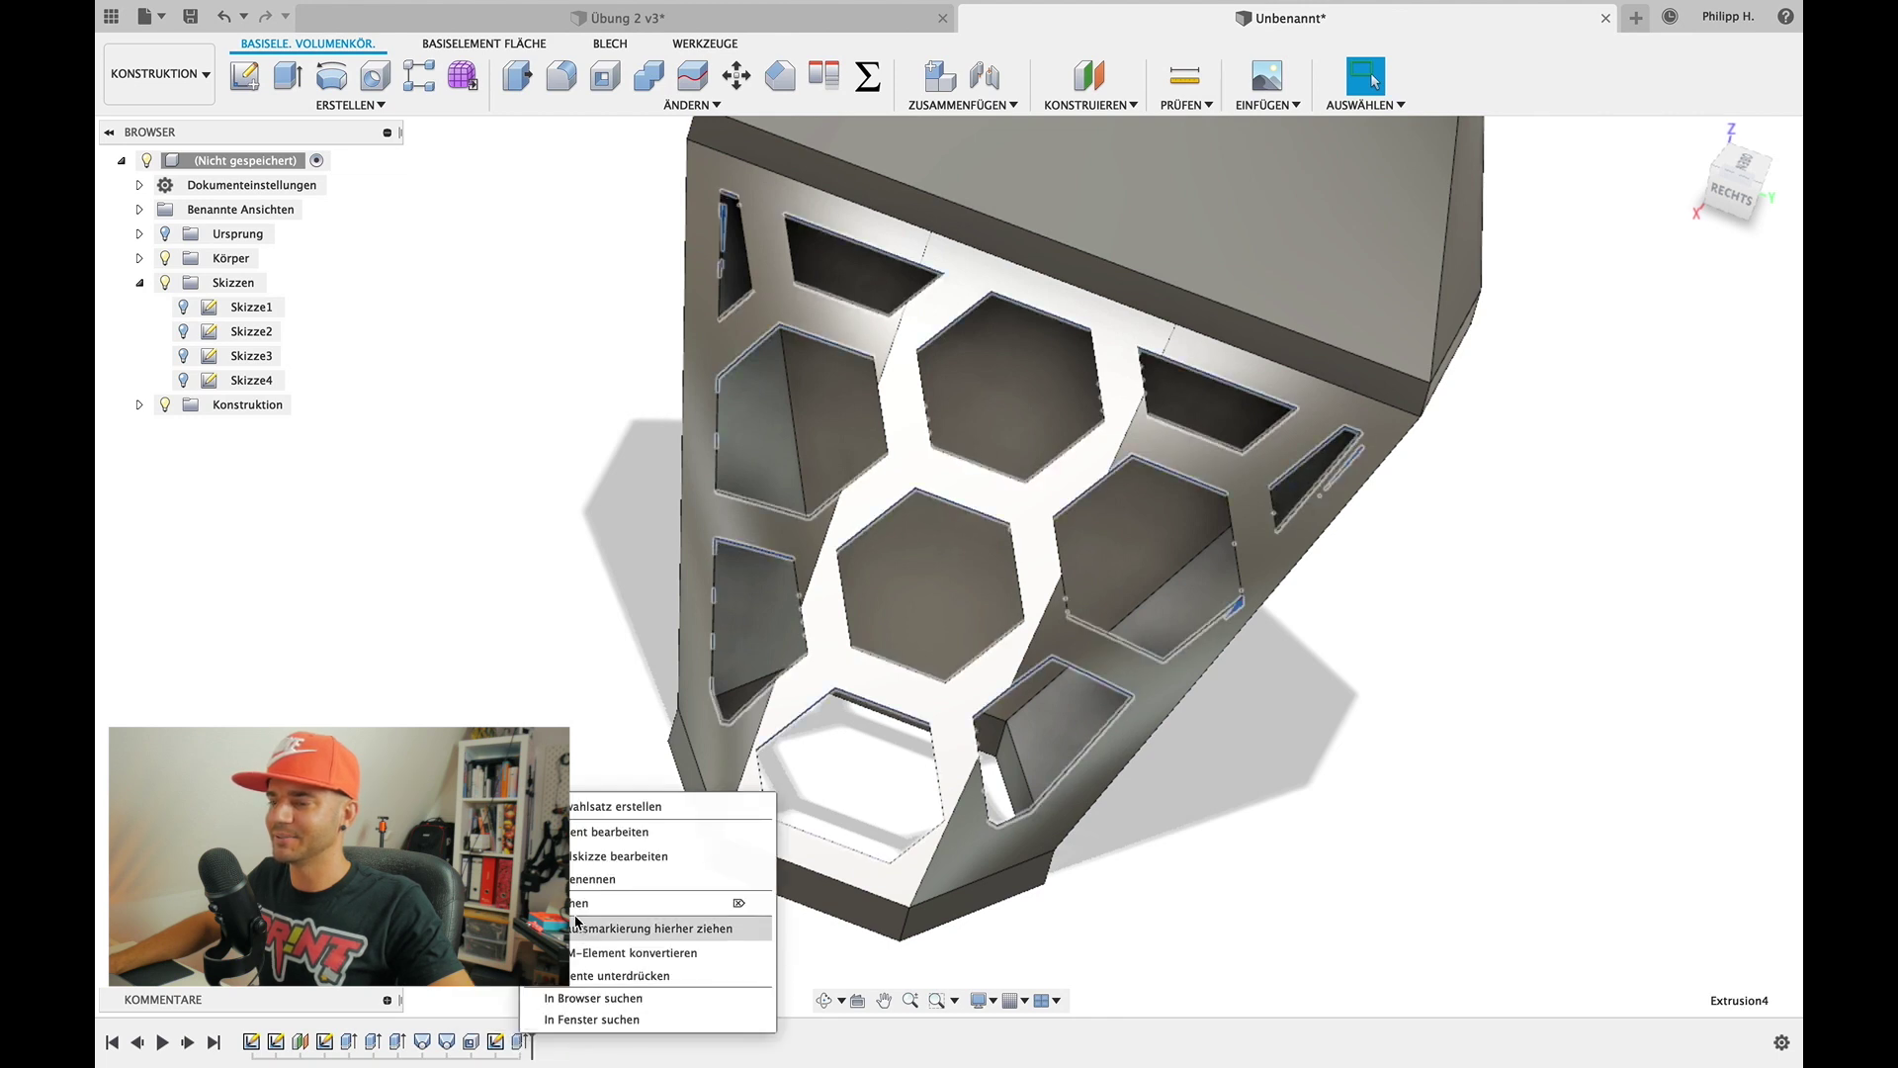
Edit Extrusion4, deselect the small triangular profile, and reapply the cut with 17 profiles
left_click(577, 834)
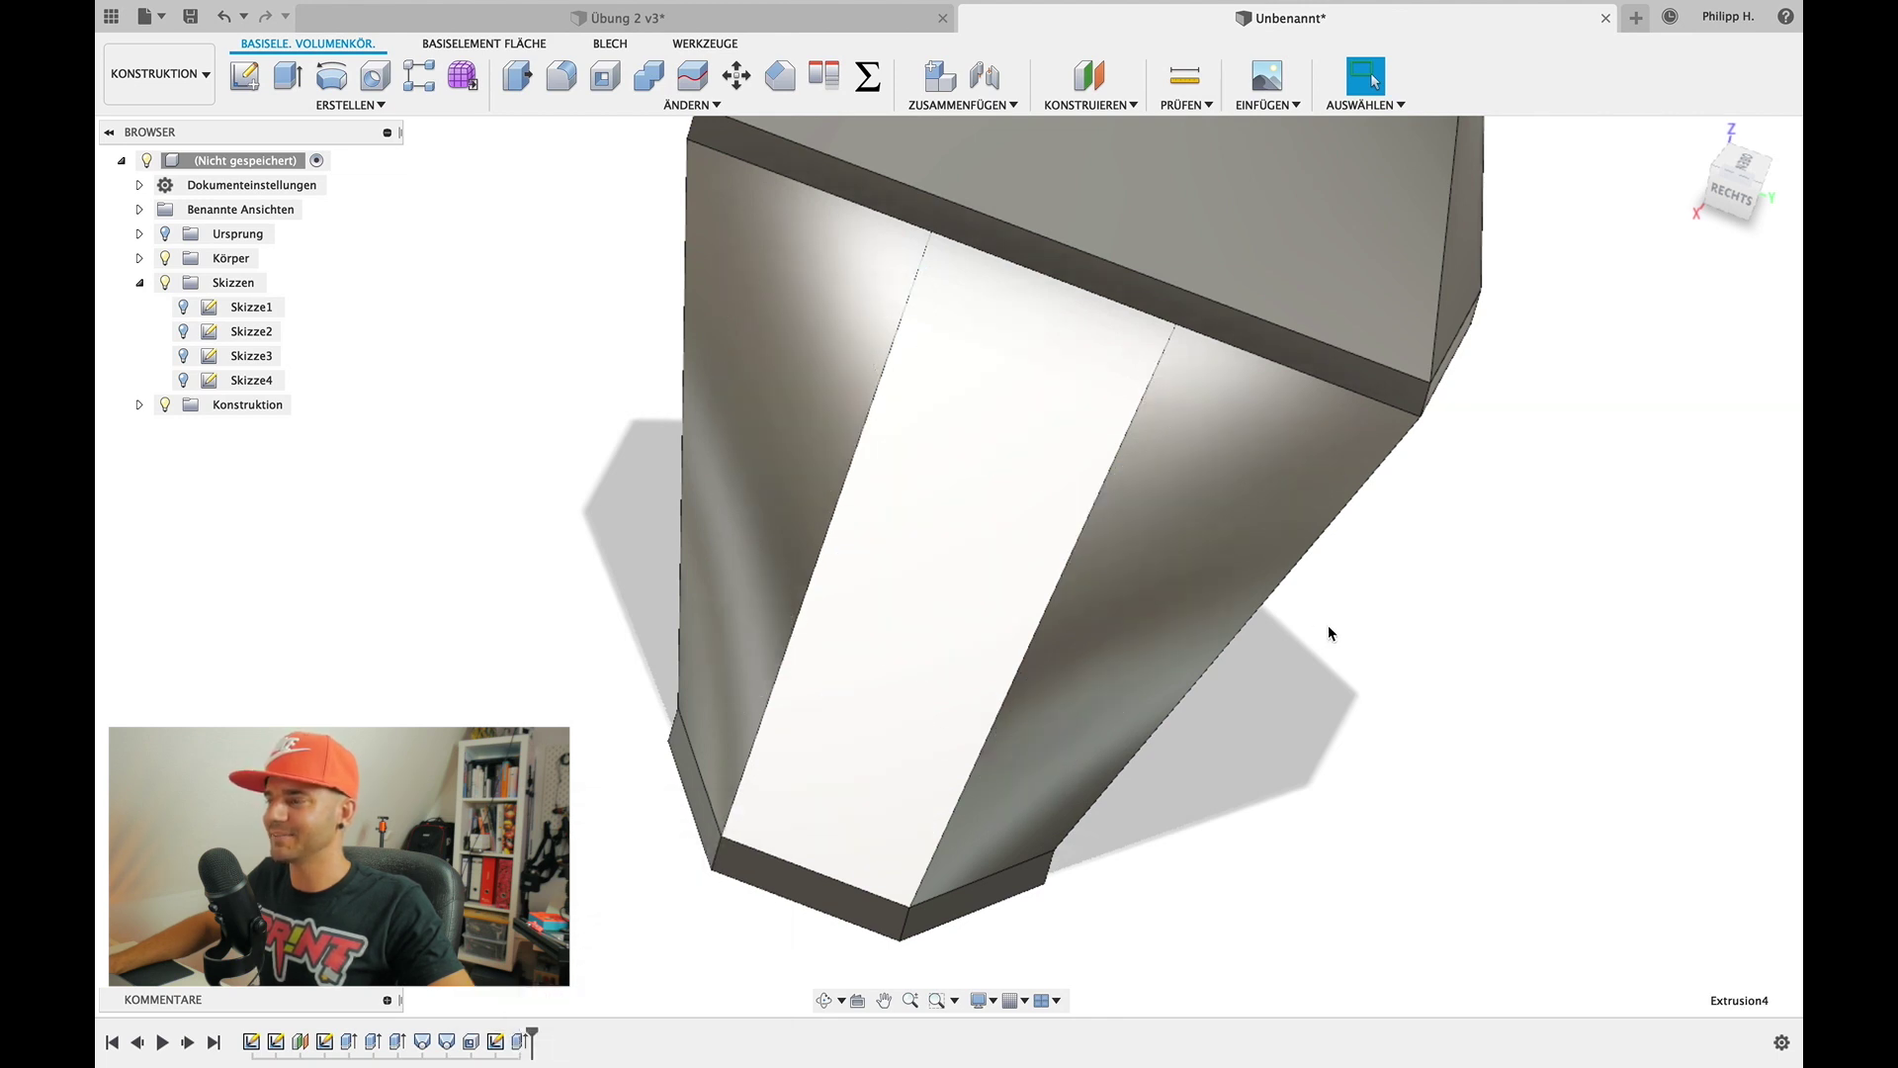
scroll(1235, 673, "up", 5)
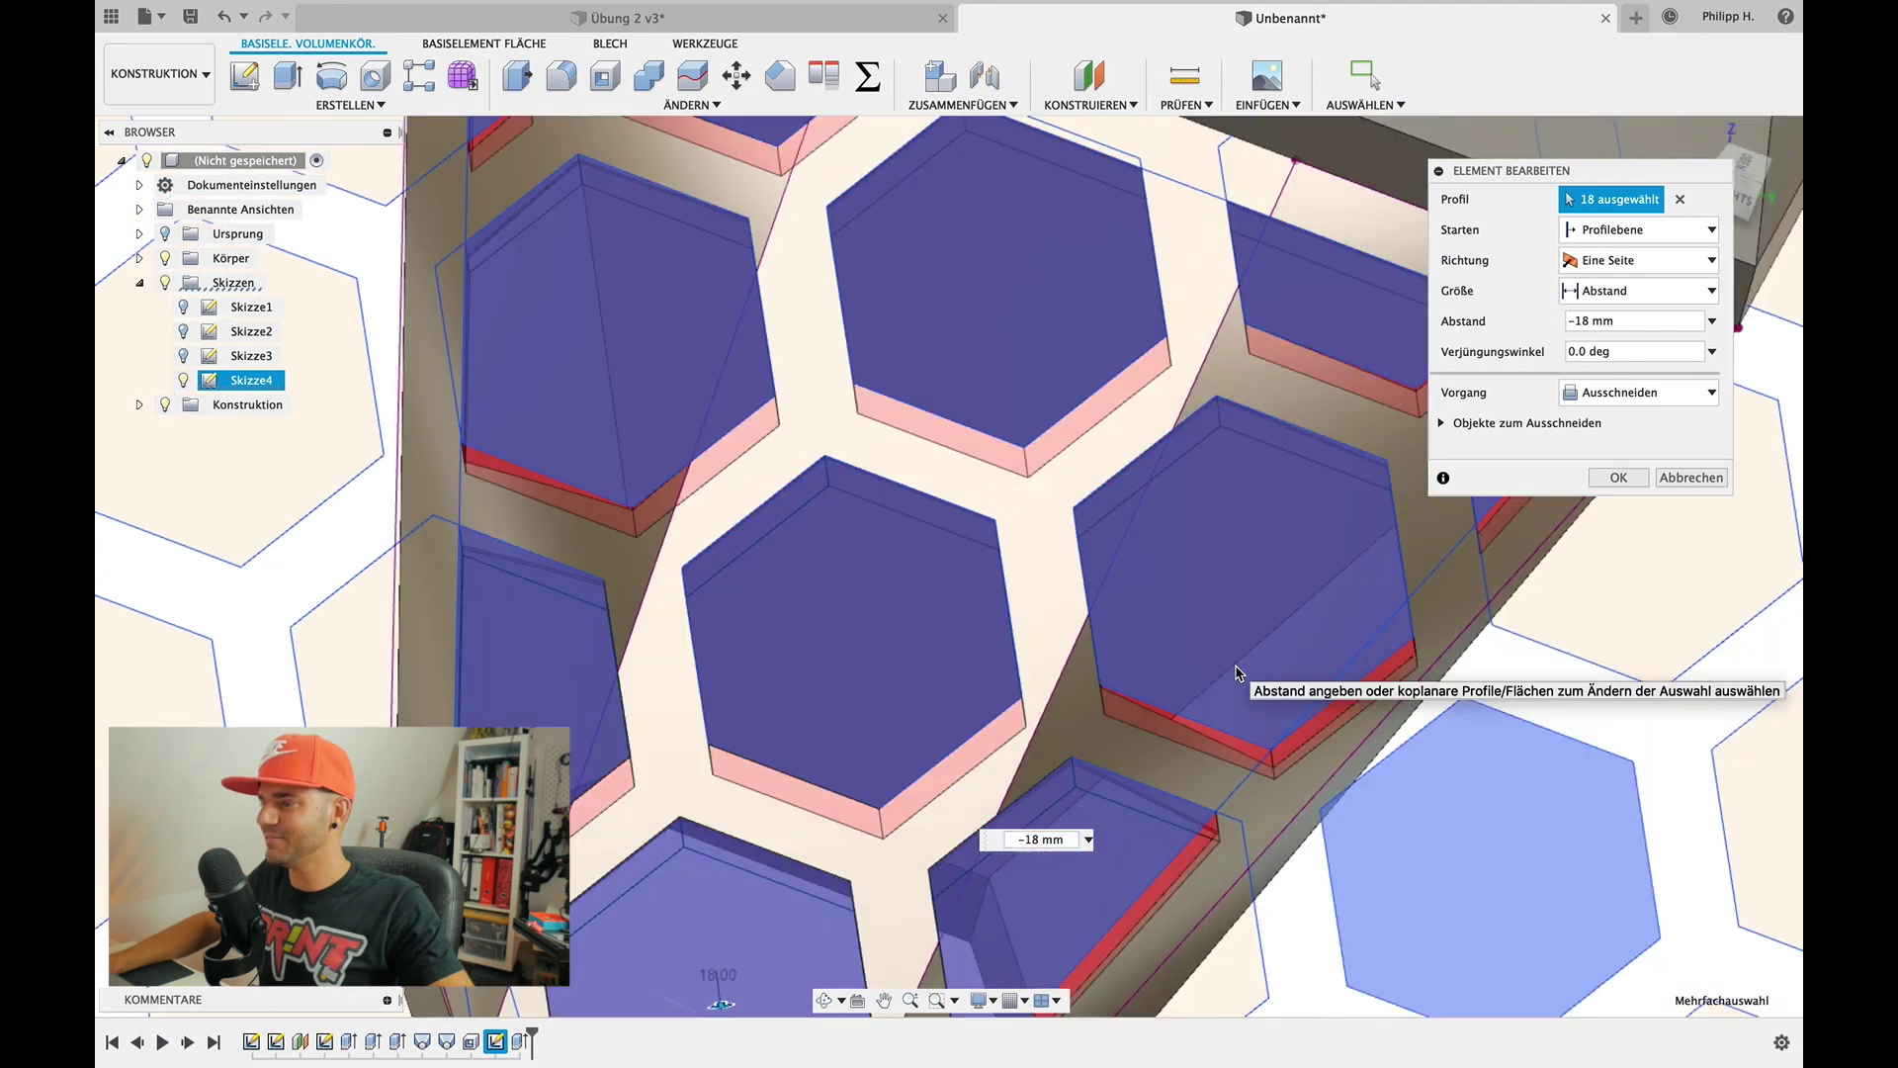
scroll(1236, 673, "up", 2)
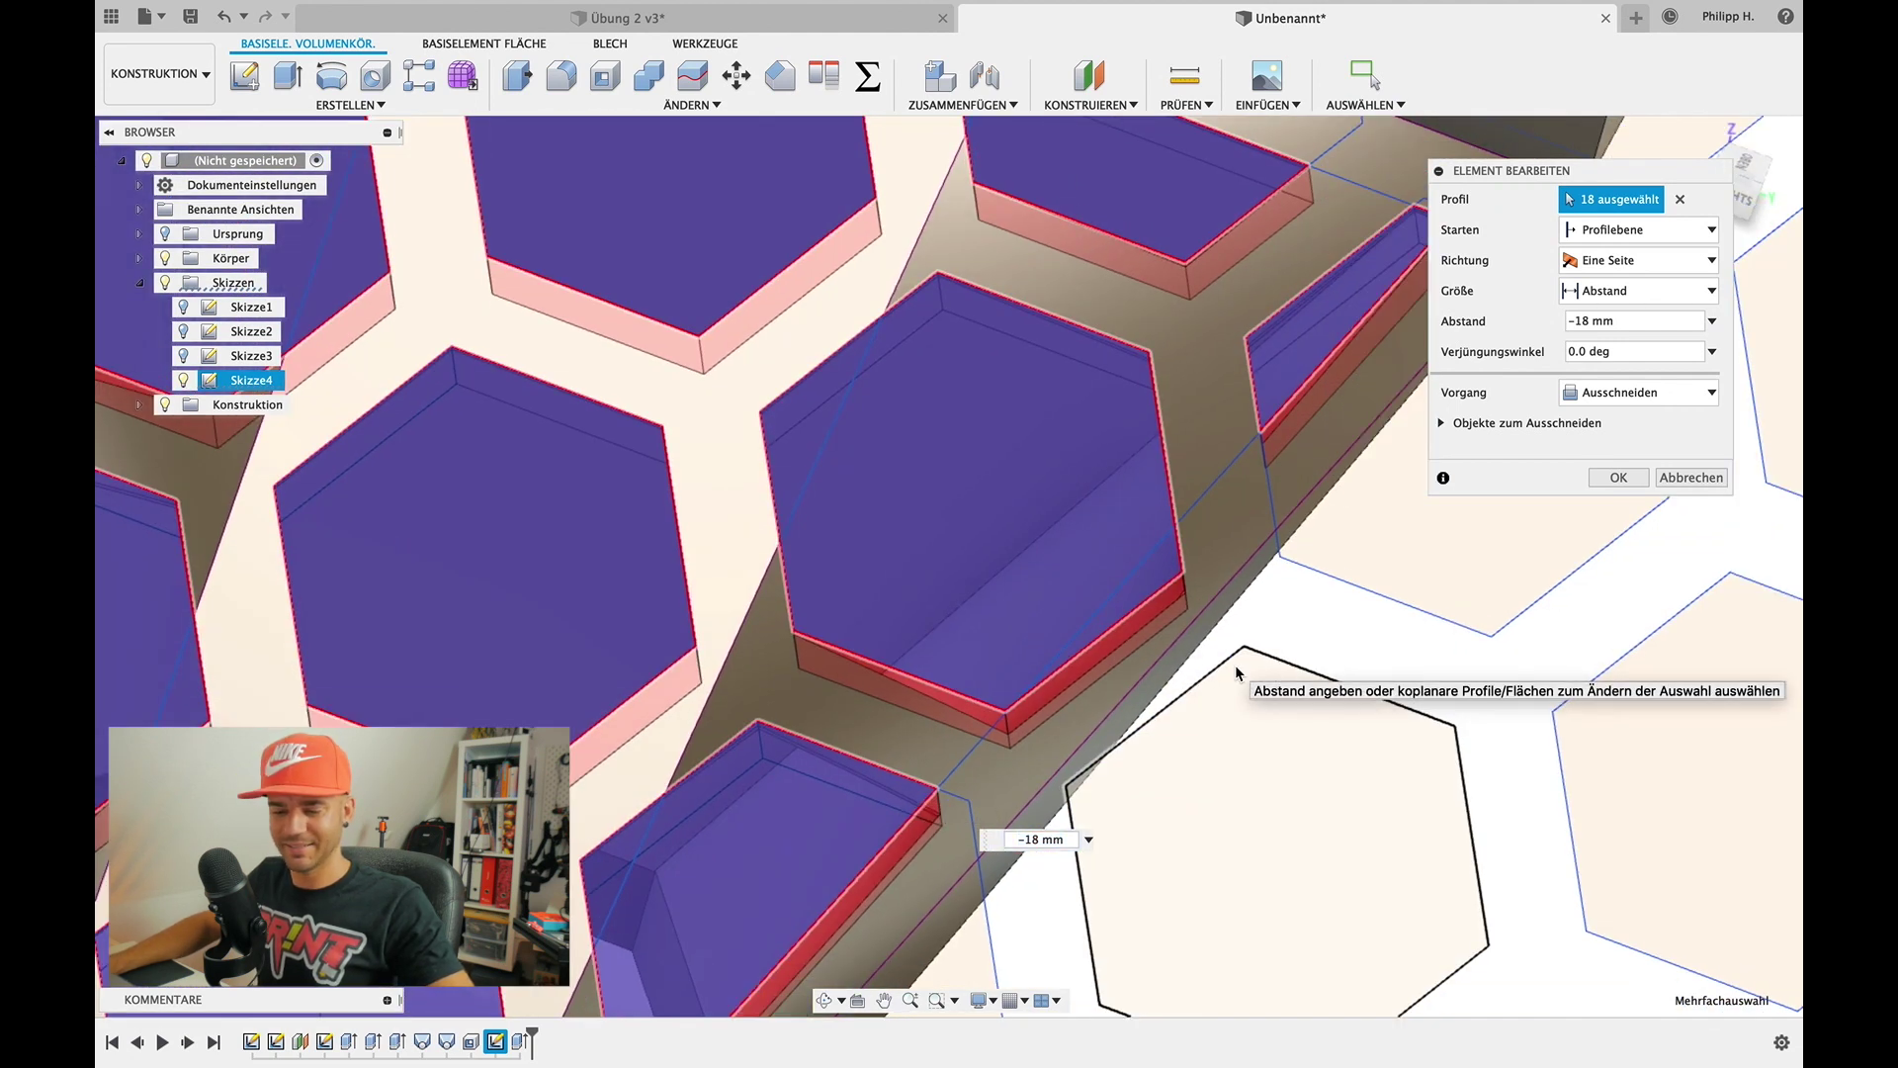
left_click(1162, 575)
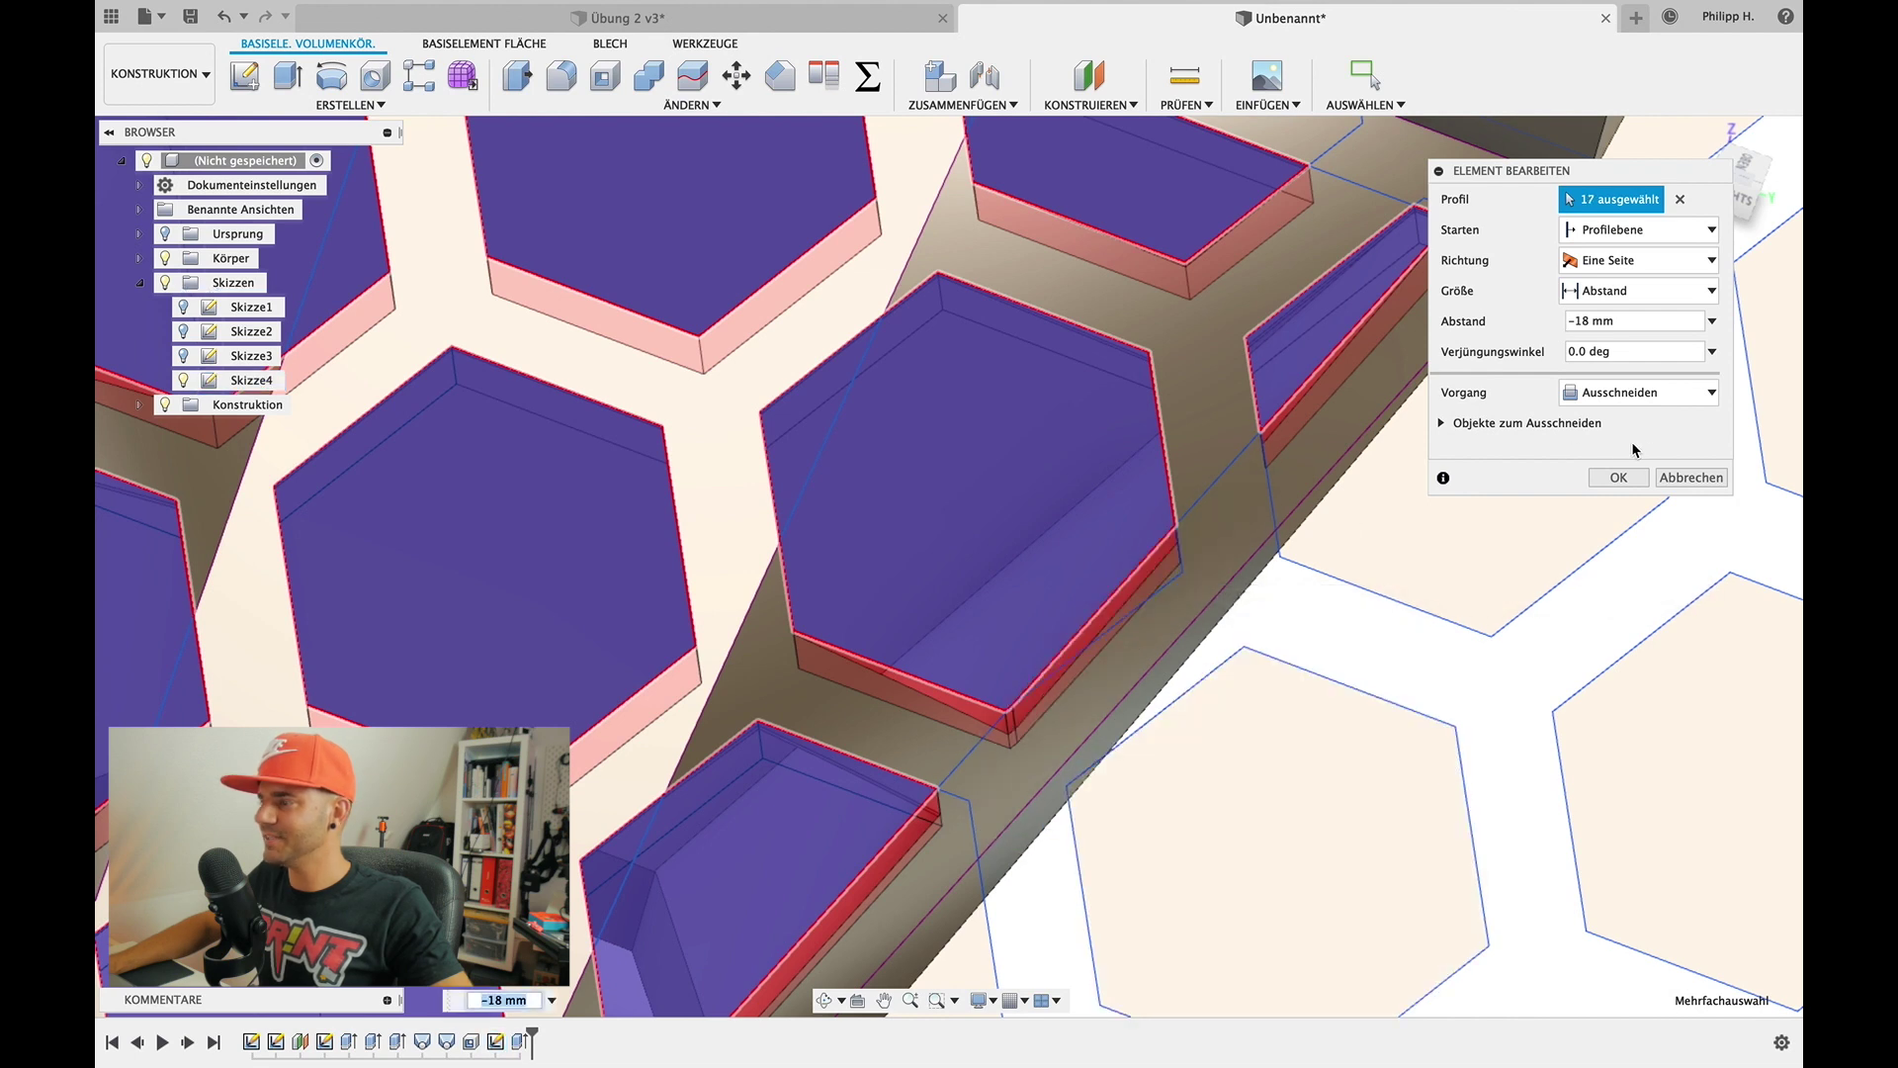
left_click(1619, 477)
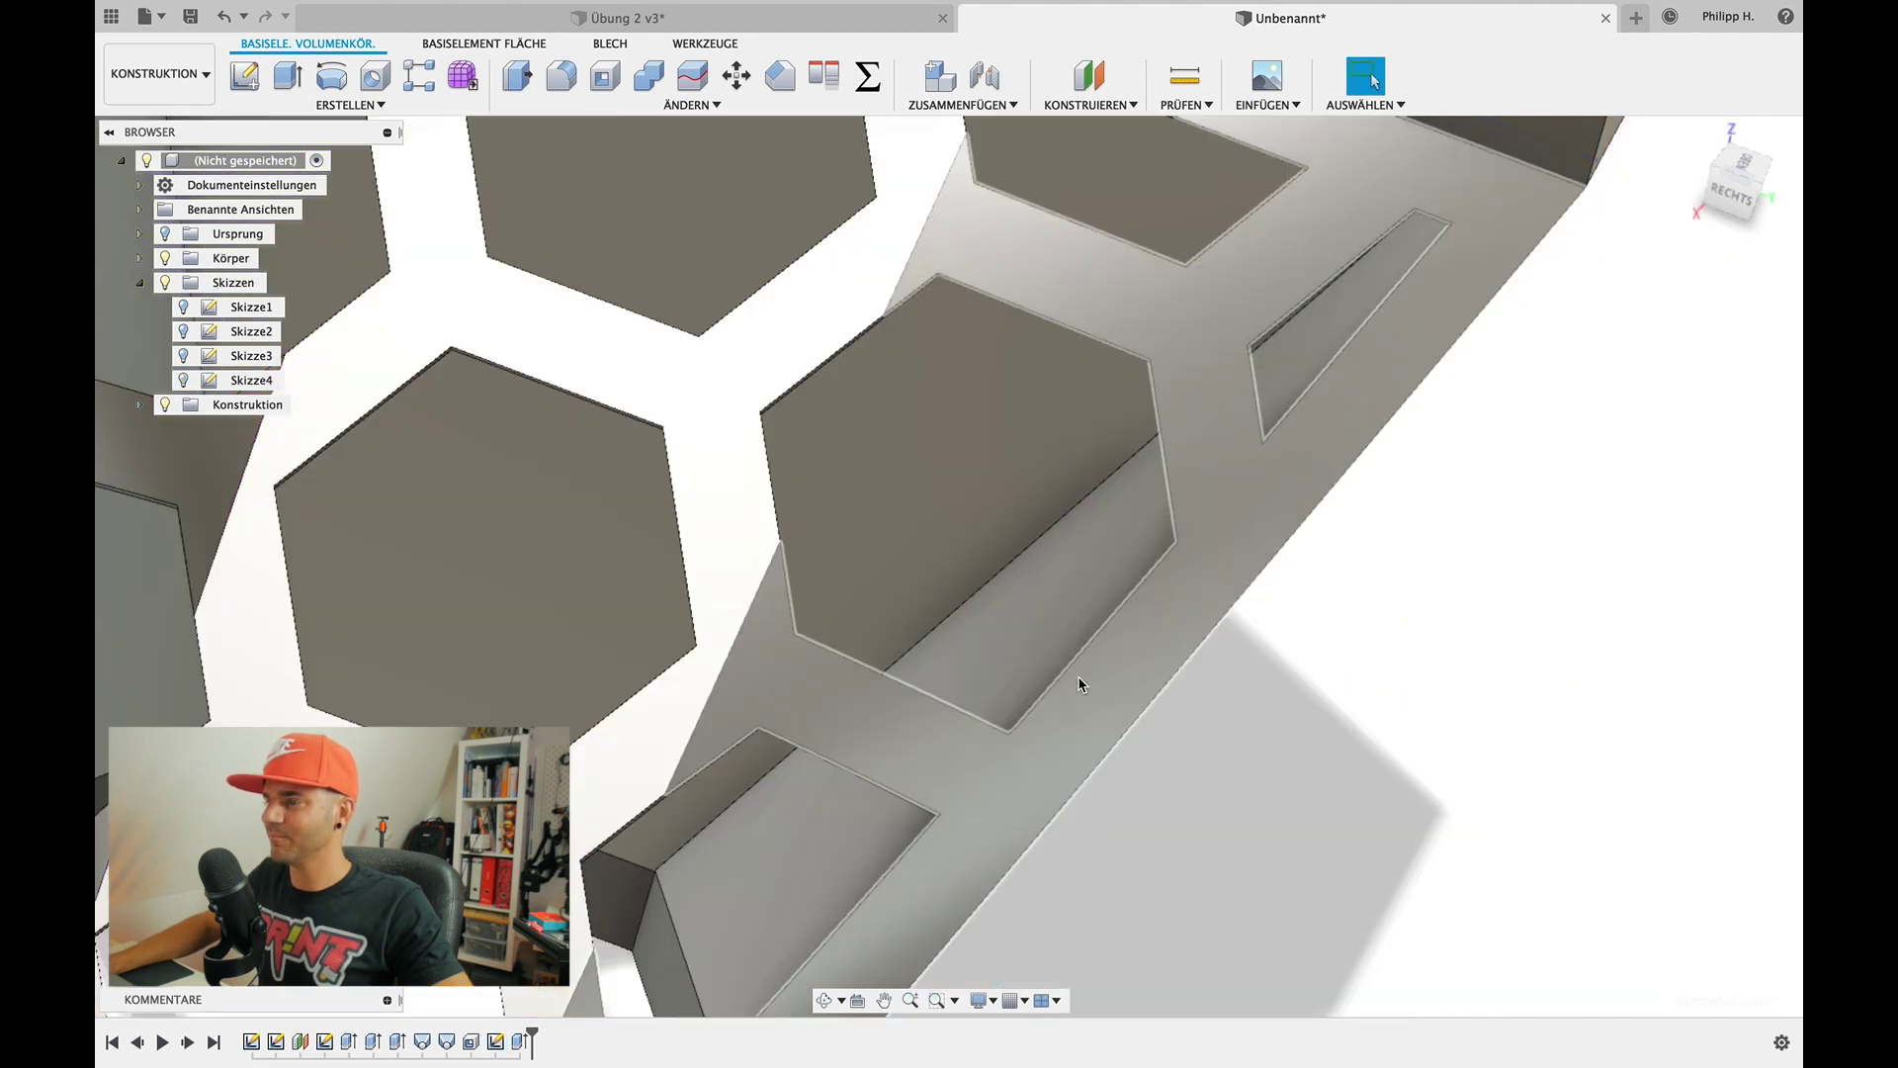
scroll(1080, 684, "down", 5)
scroll(1080, 684, "down", 3, "shift")
scroll(1080, 684, "down", 3, "shift")
scroll(1080, 684, "down", 3, "shift")
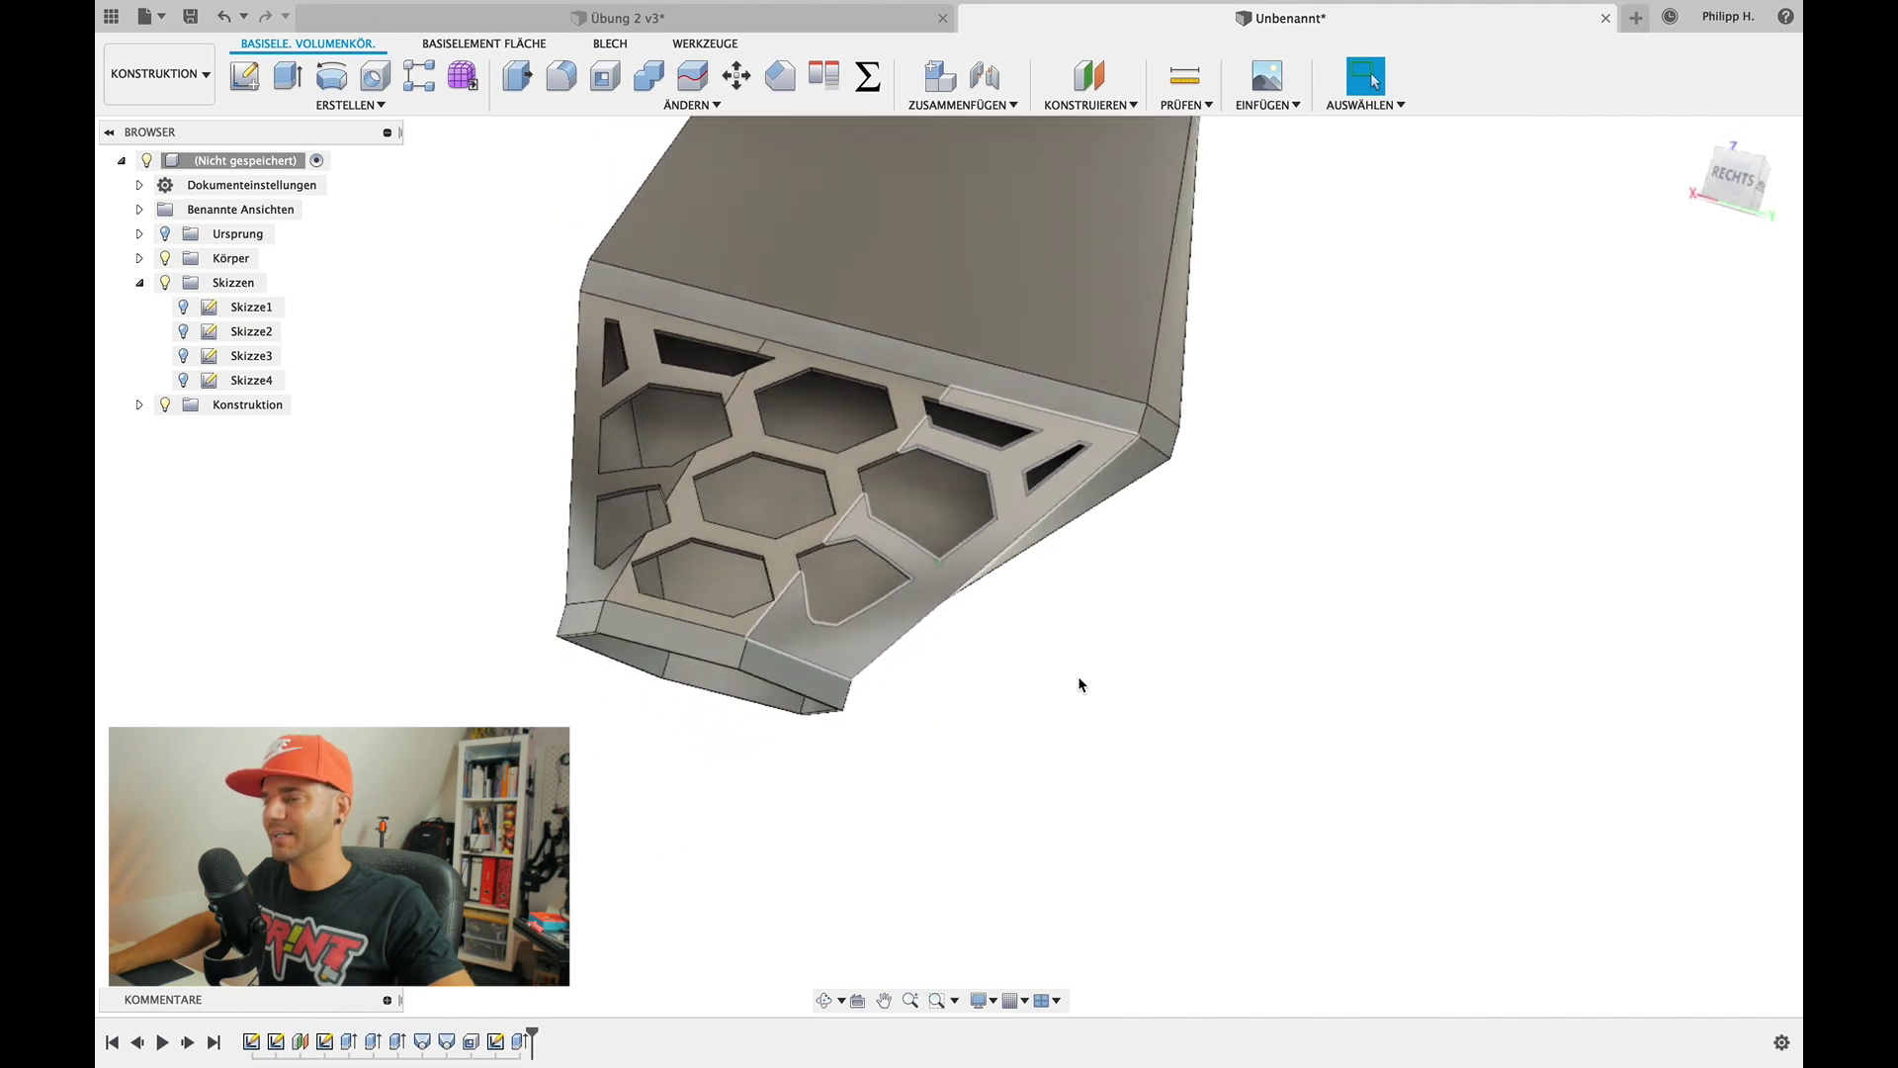
scroll(1079, 684, "down", 3, "shift")
scroll(1080, 685, "down", 3, "shift")
scroll(1079, 684, "down", 3, "shift")
scroll(1080, 684, "down", 3, "shift")
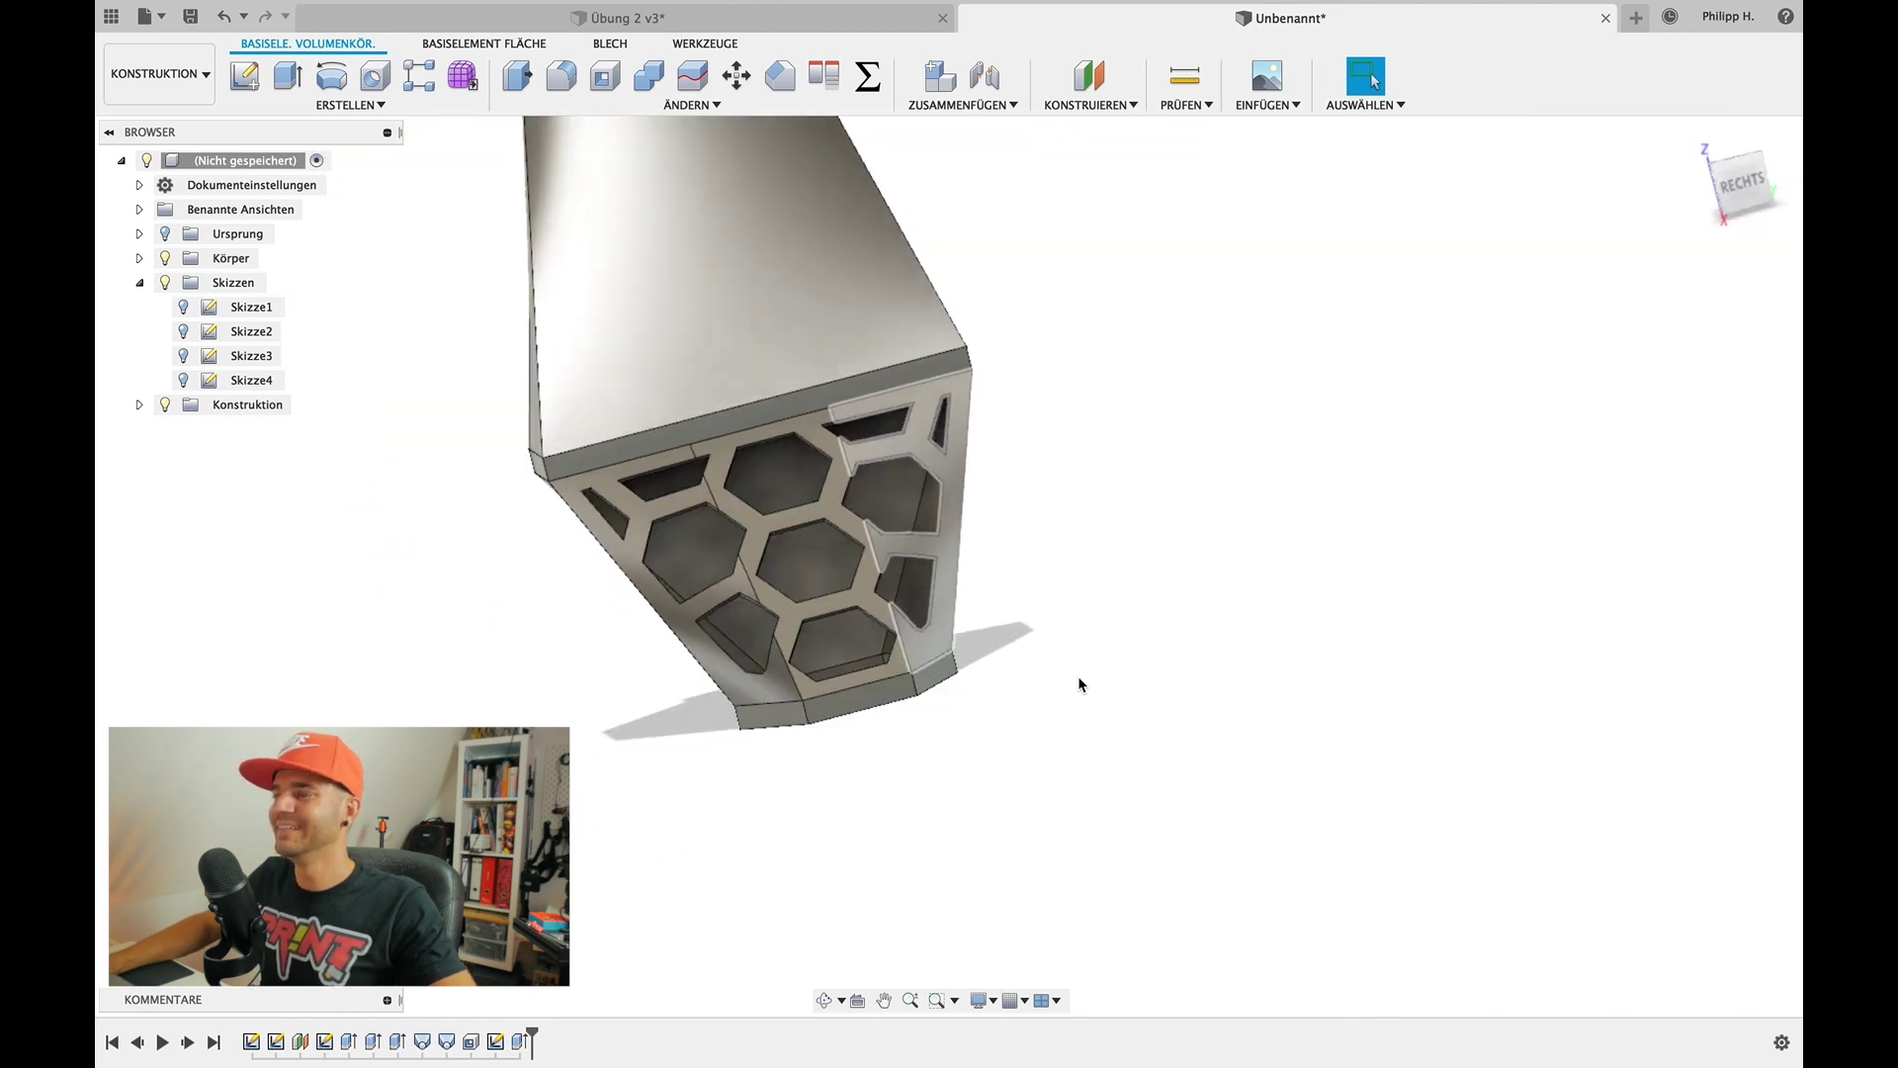
scroll(1079, 684, "down", 3, "shift")
scroll(1079, 684, "down", 3, "shift")
scroll(1079, 684, "down", 3, "shift")
scroll(1080, 684, "down", 3, "shift")
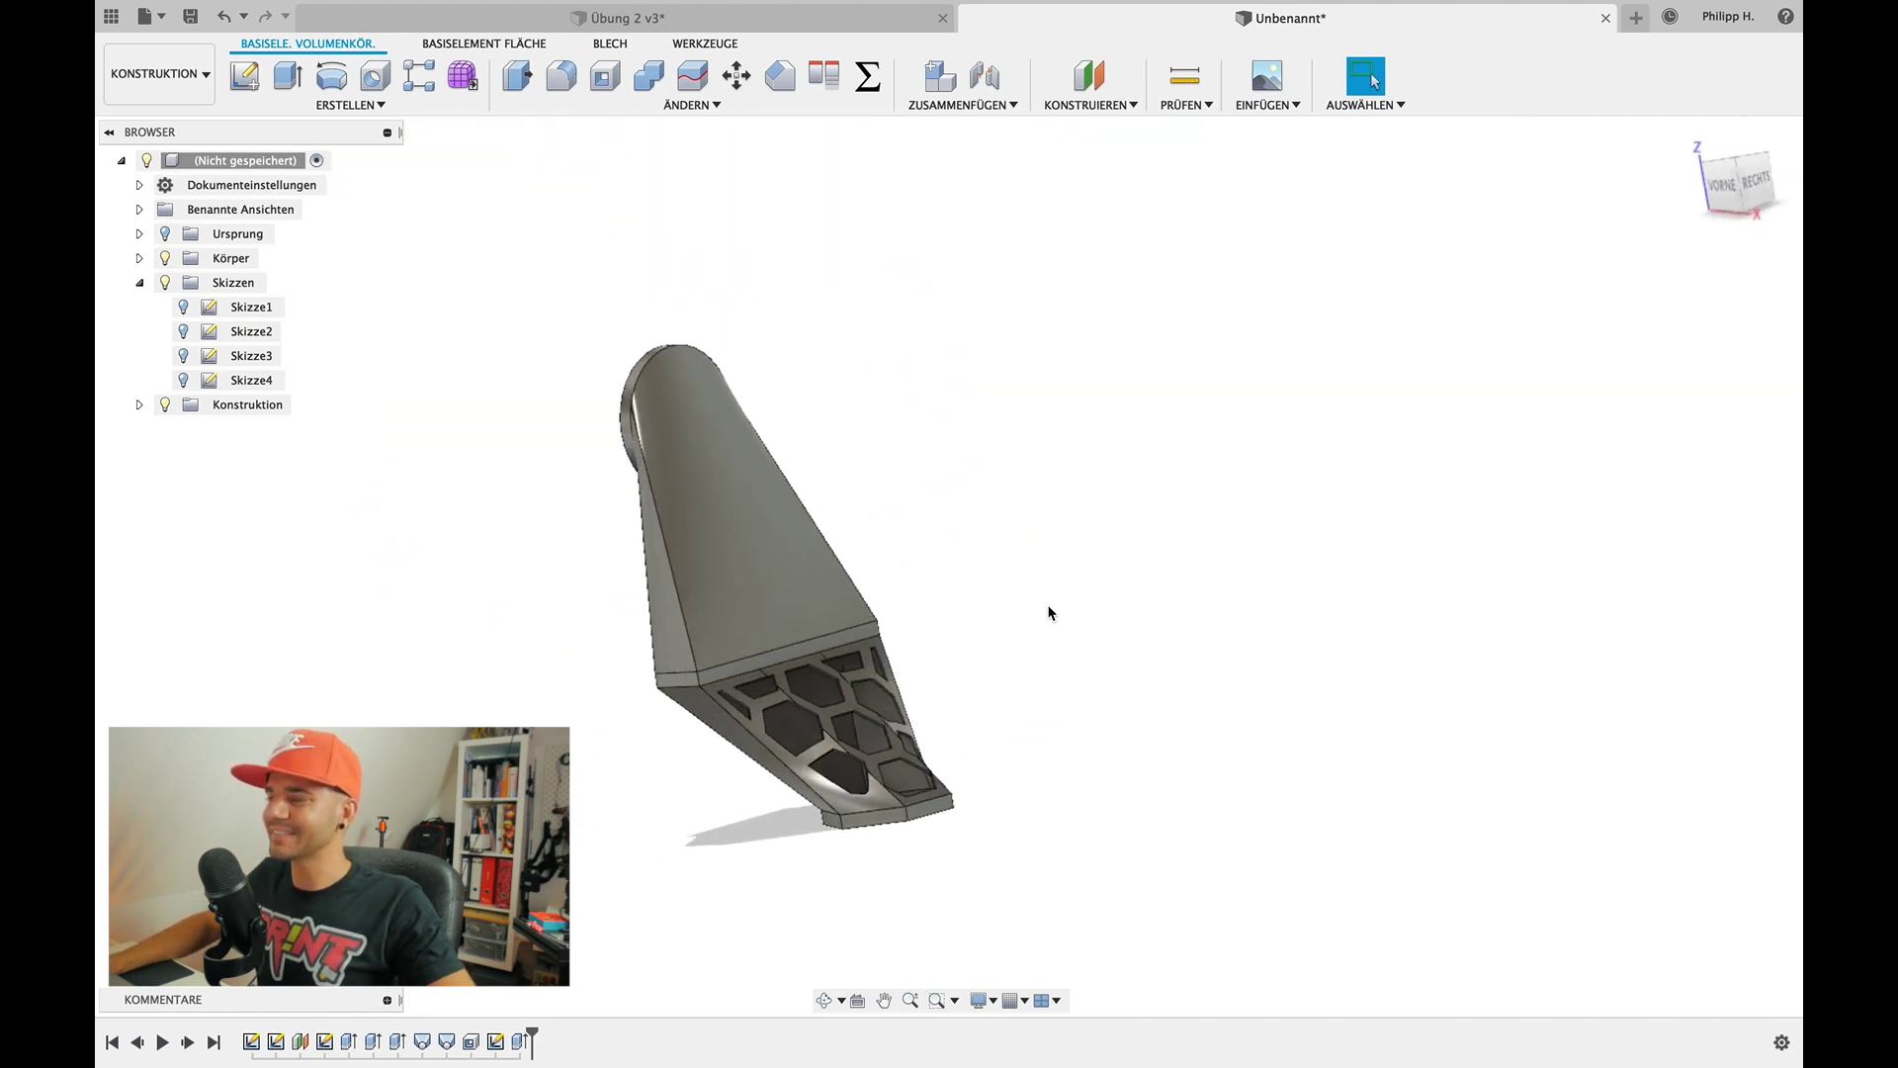
left_click(583, 20)
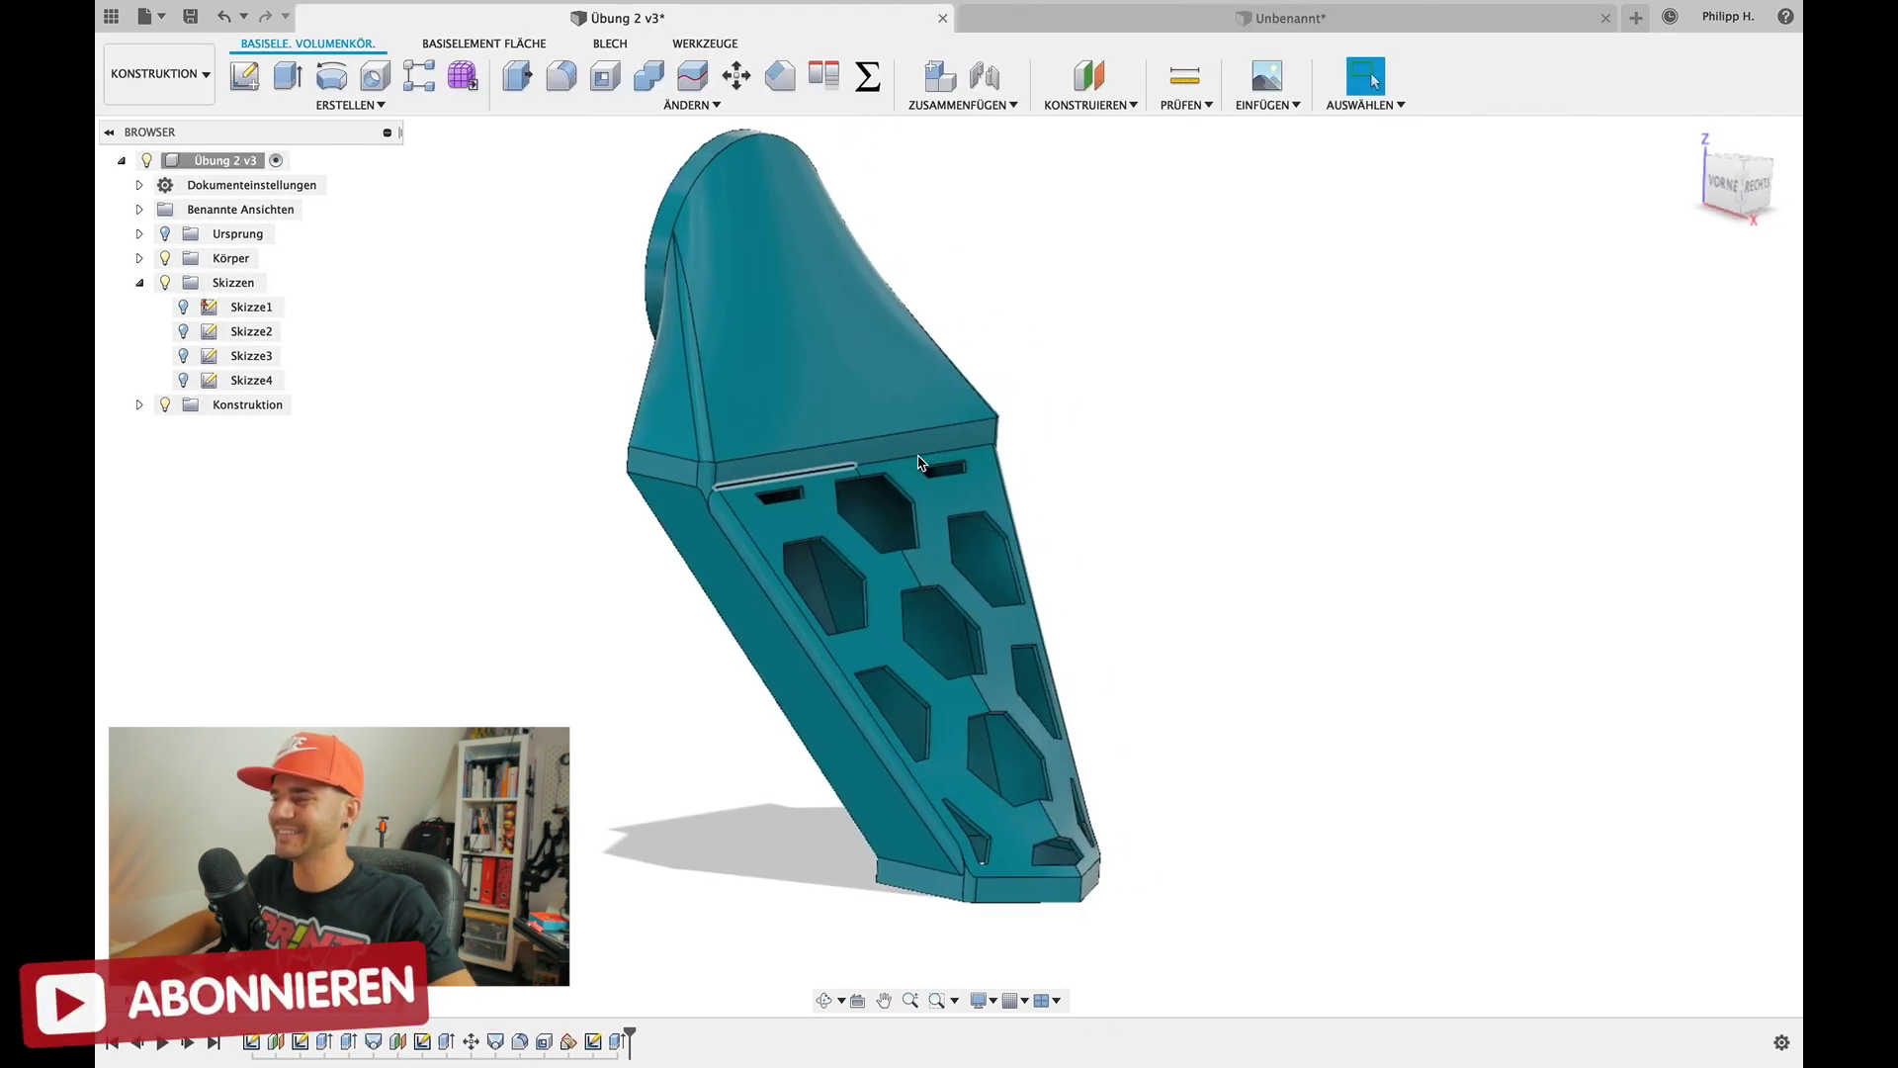
left_click(1290, 17)
scroll(1053, 627, "down", 3, "shift")
scroll(1053, 626, "up", 3)
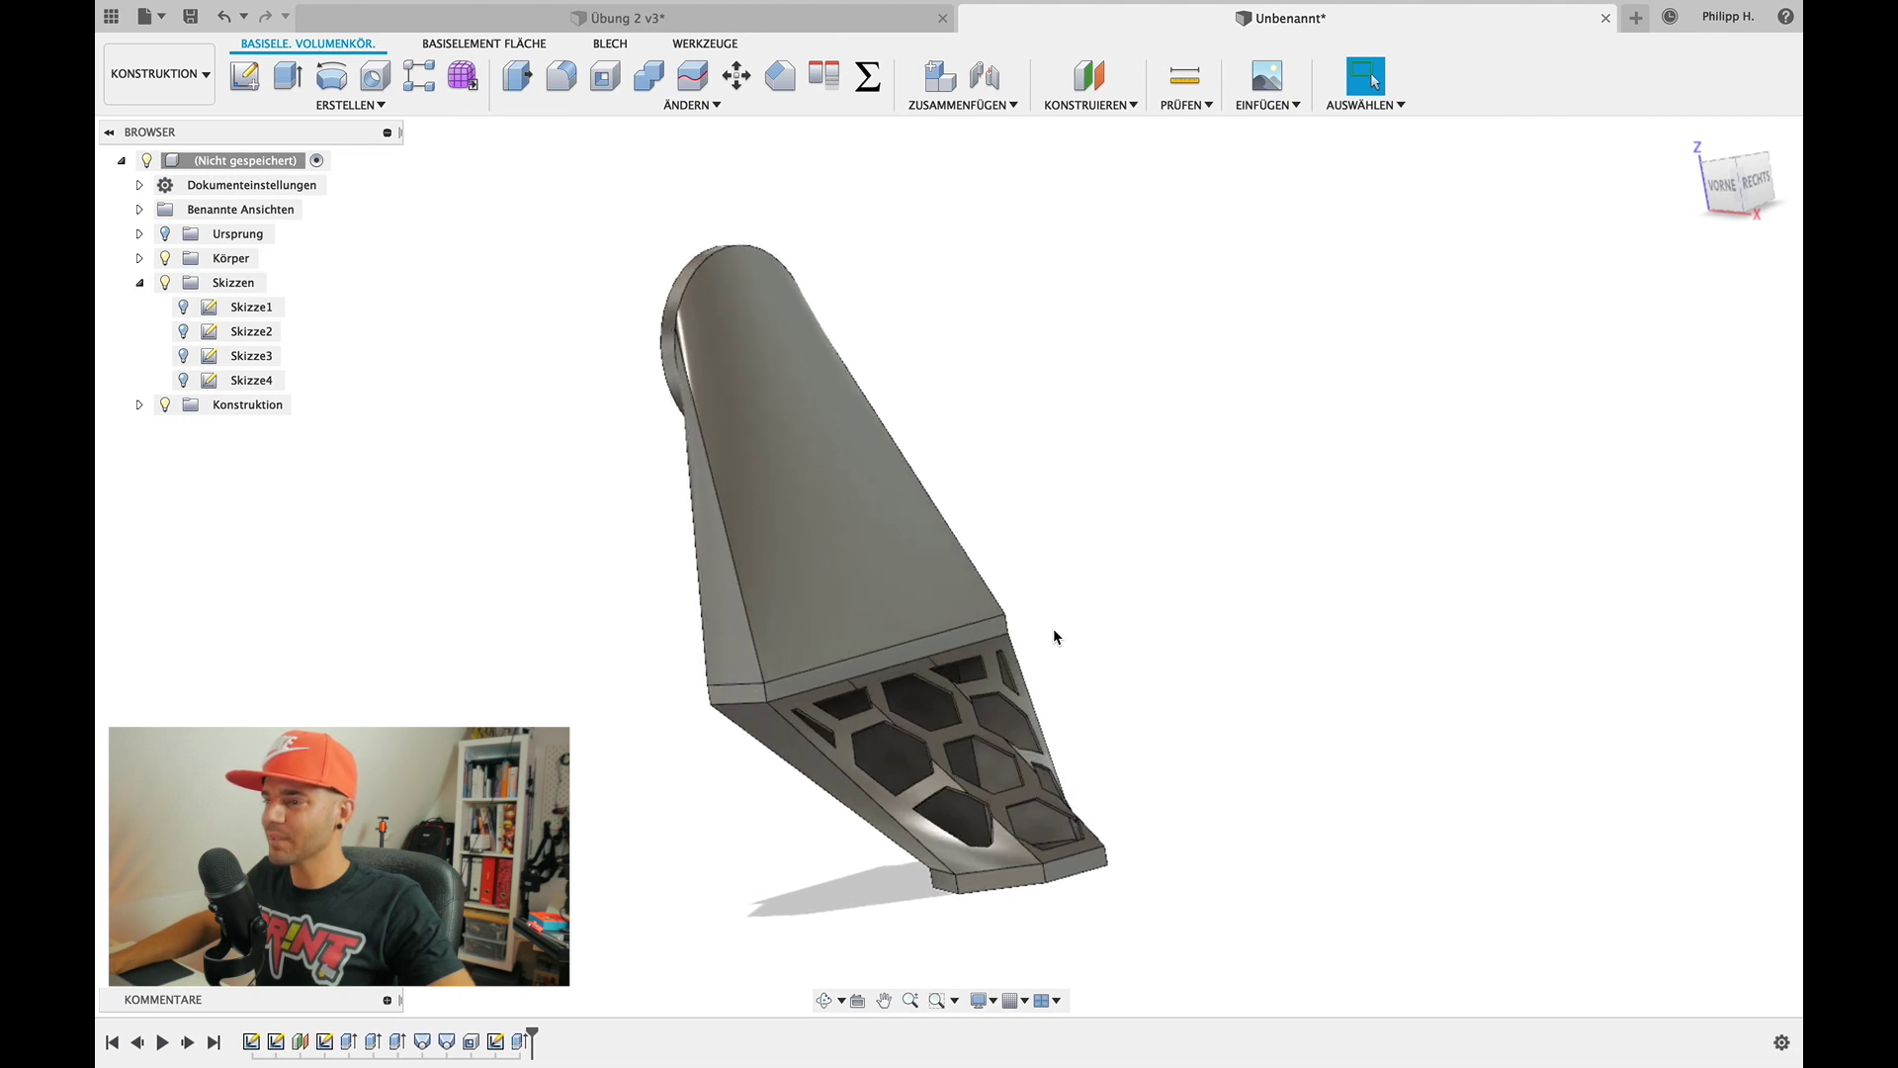
left_click(643, 21)
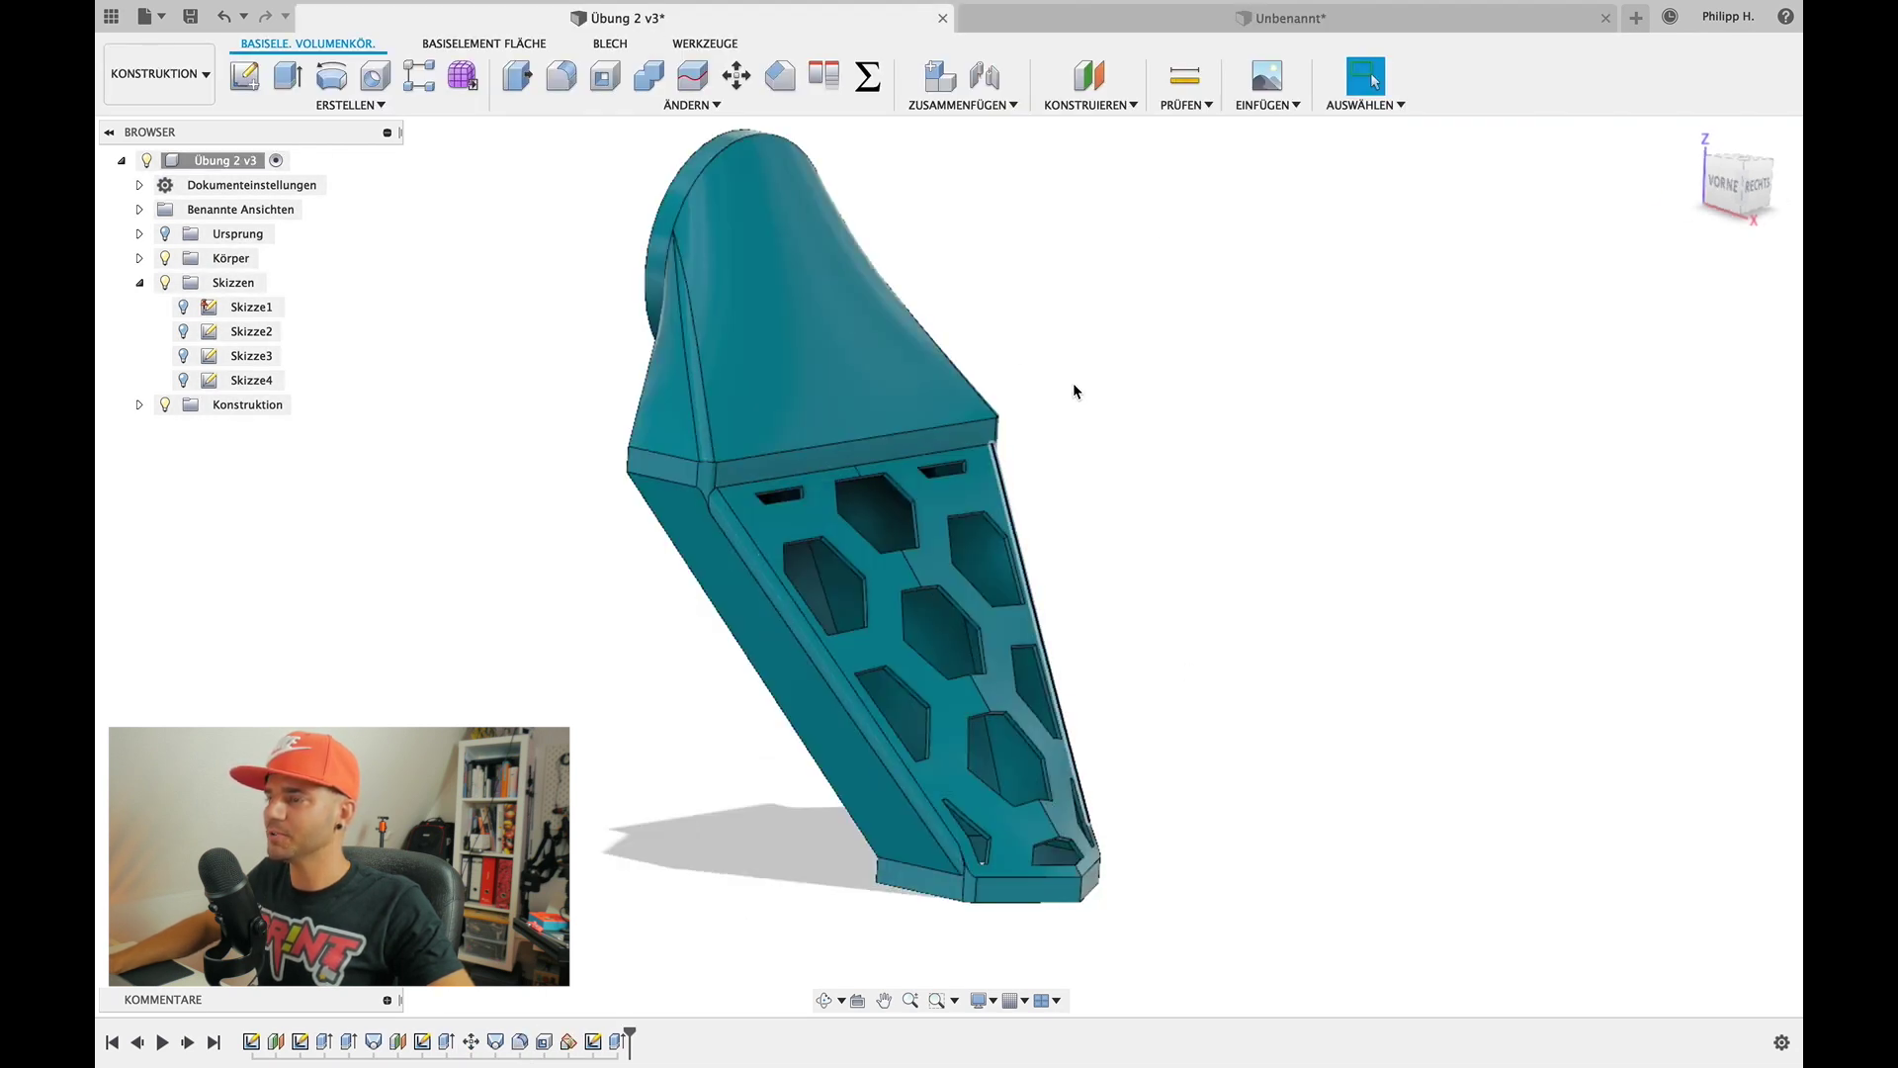
left_click(1248, 29)
scroll(1040, 434, "down", 3, "shift")
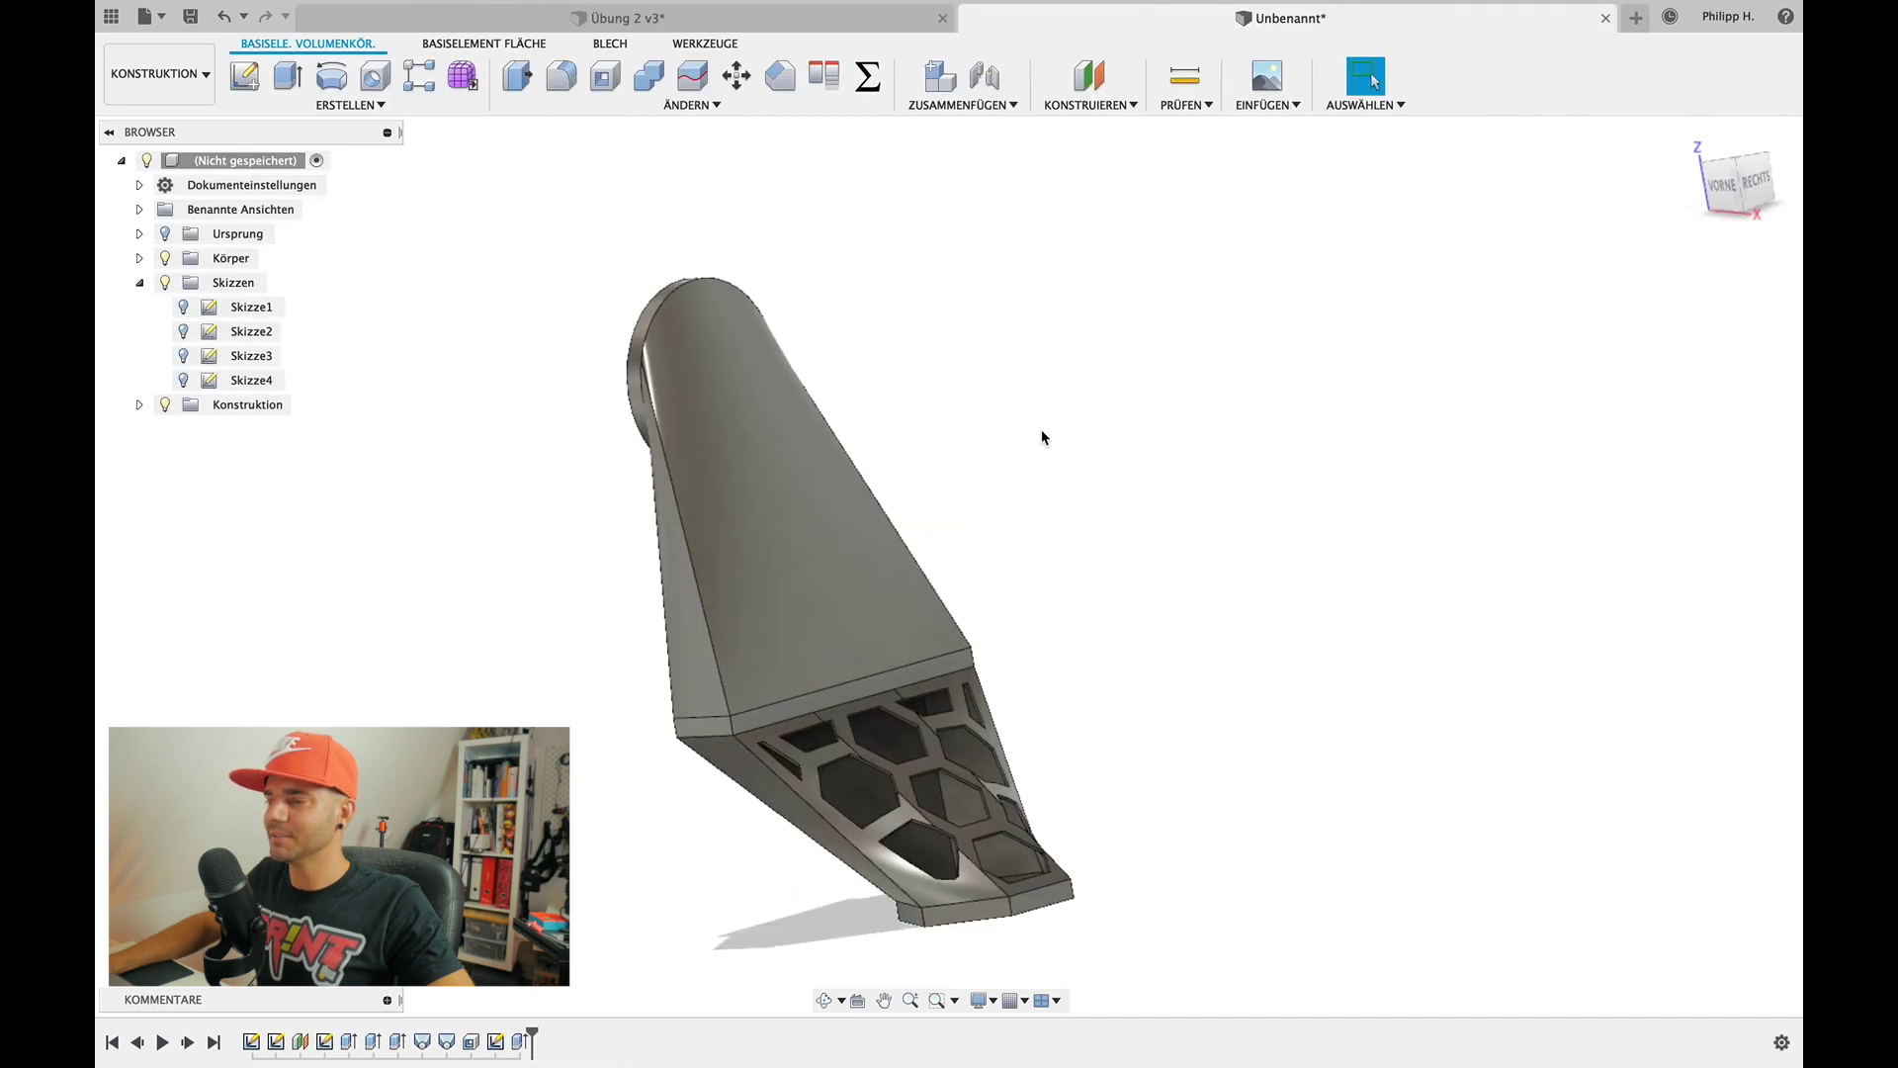
scroll(1041, 429, "down", 3, "shift")
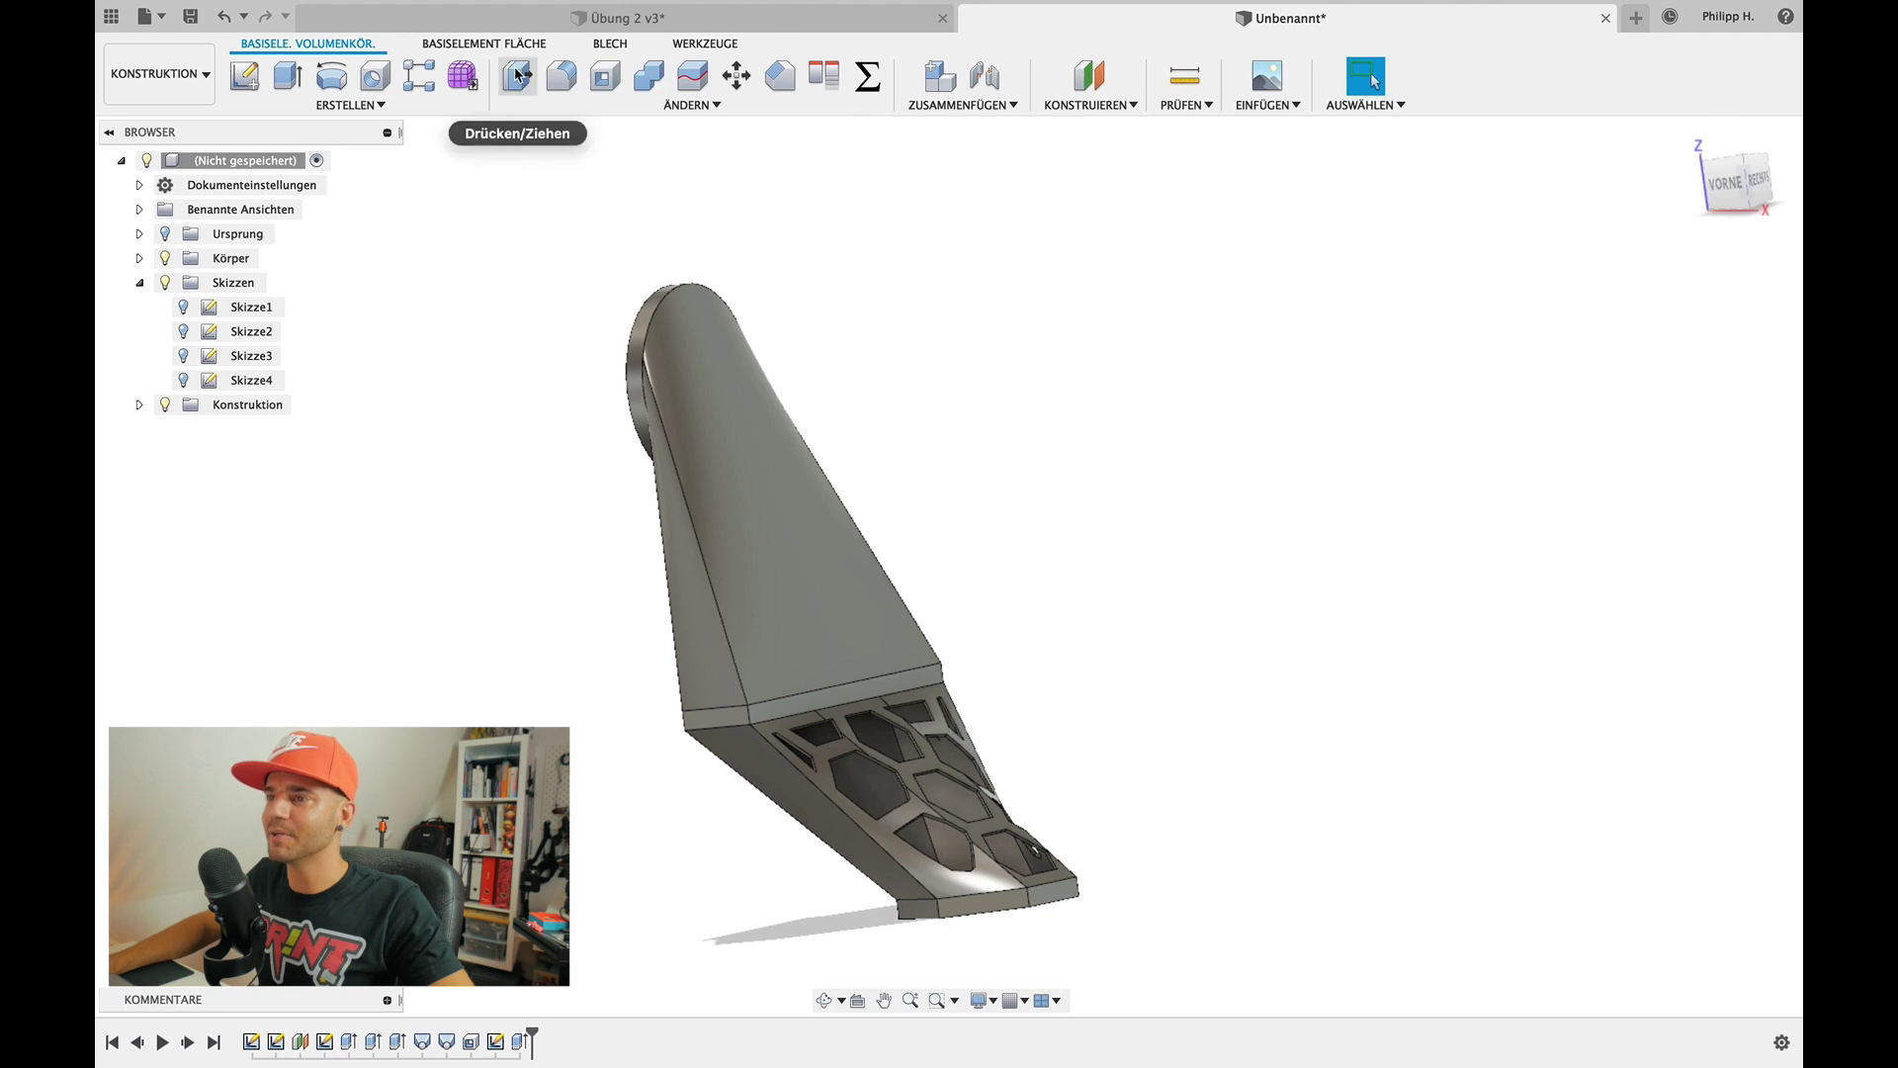
Start a fillet on the leg's two long side edges
left_click(561, 75)
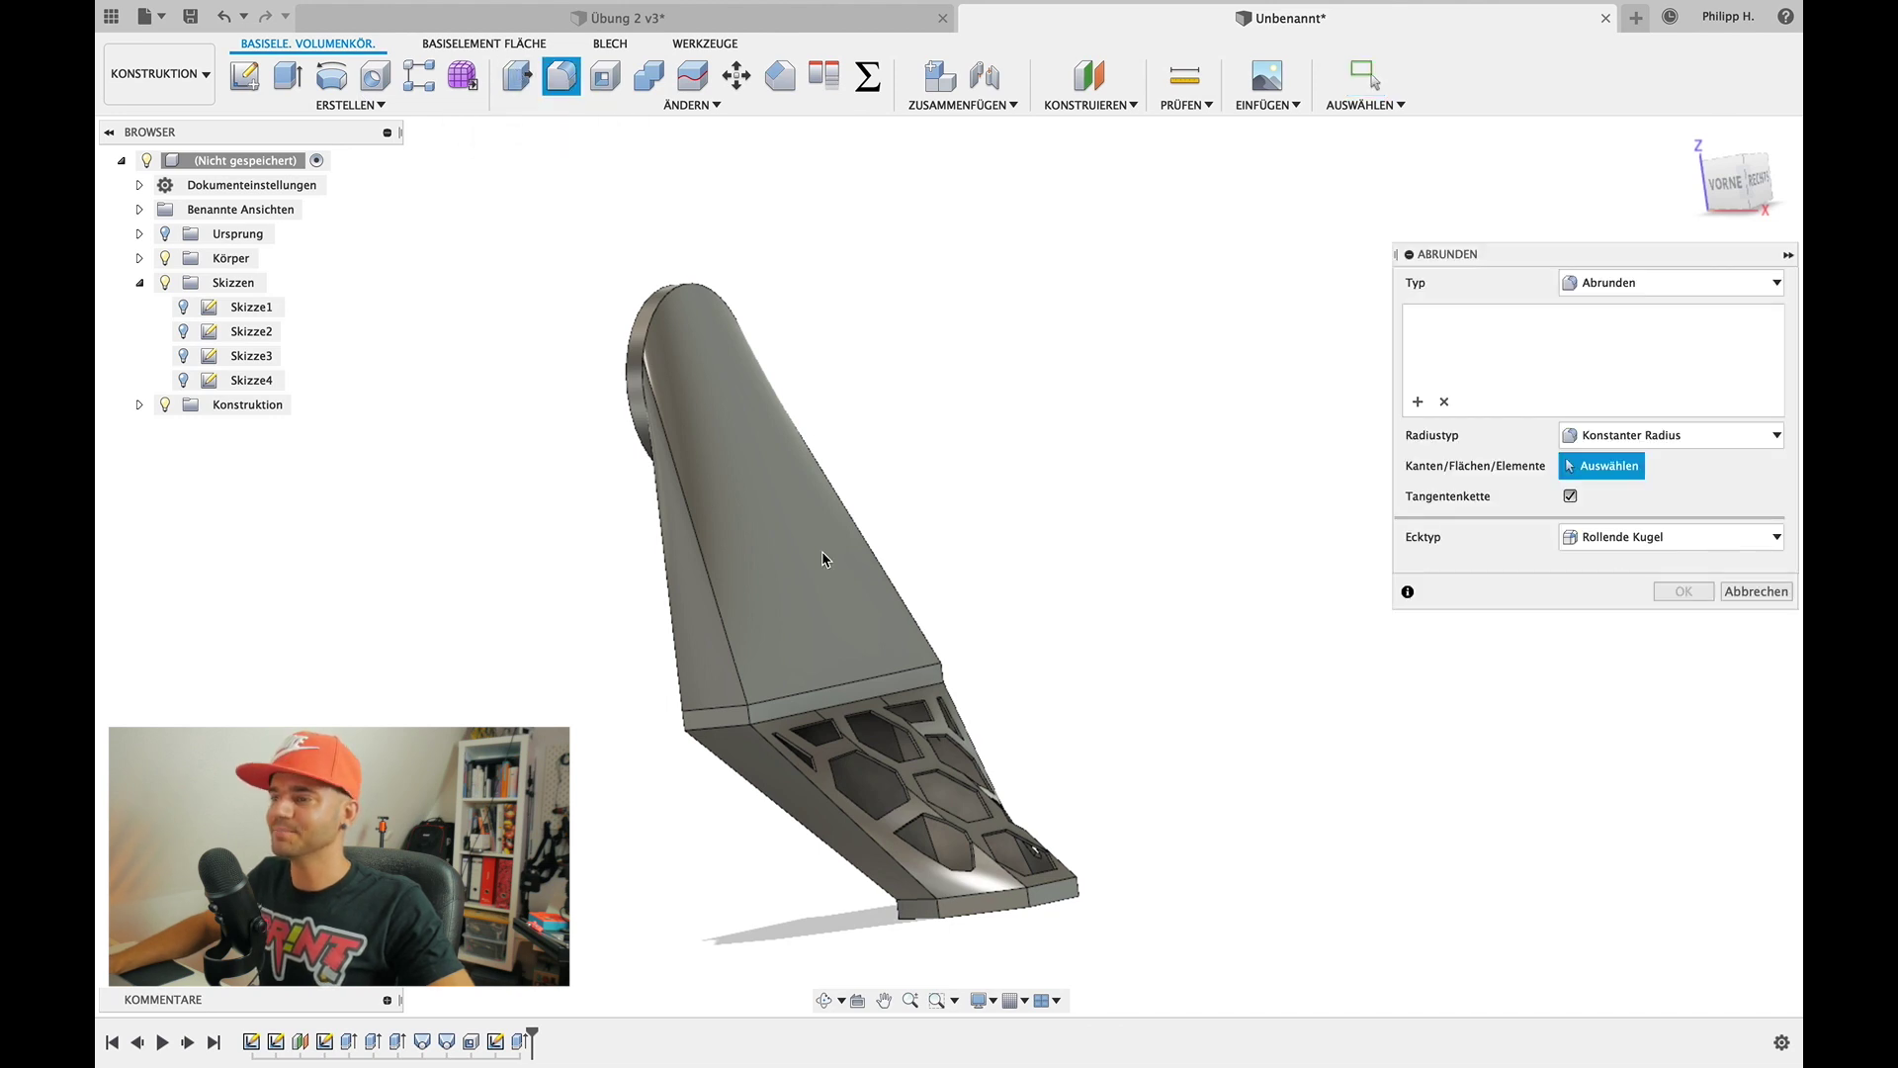
left_click(729, 581)
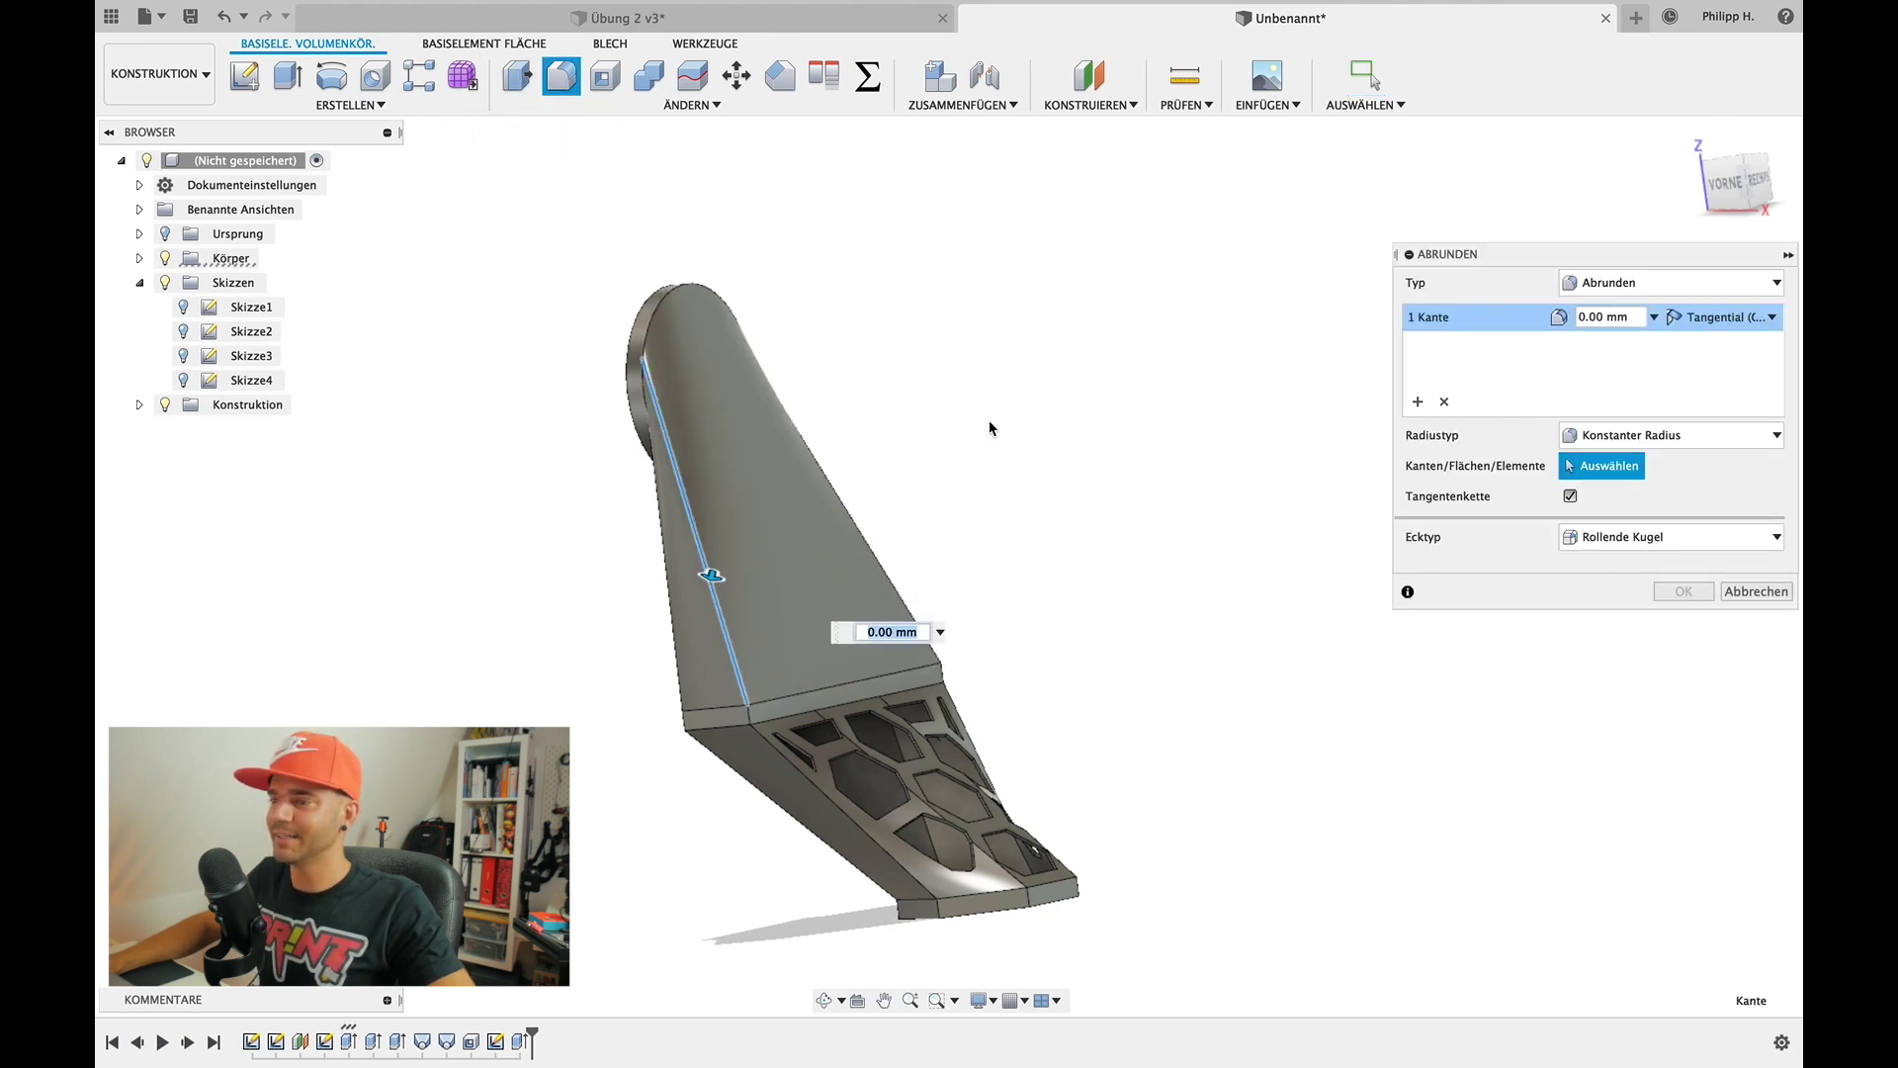
middle_click_drag(988, 423, 989, 420, "shift")
left_click(990, 501)
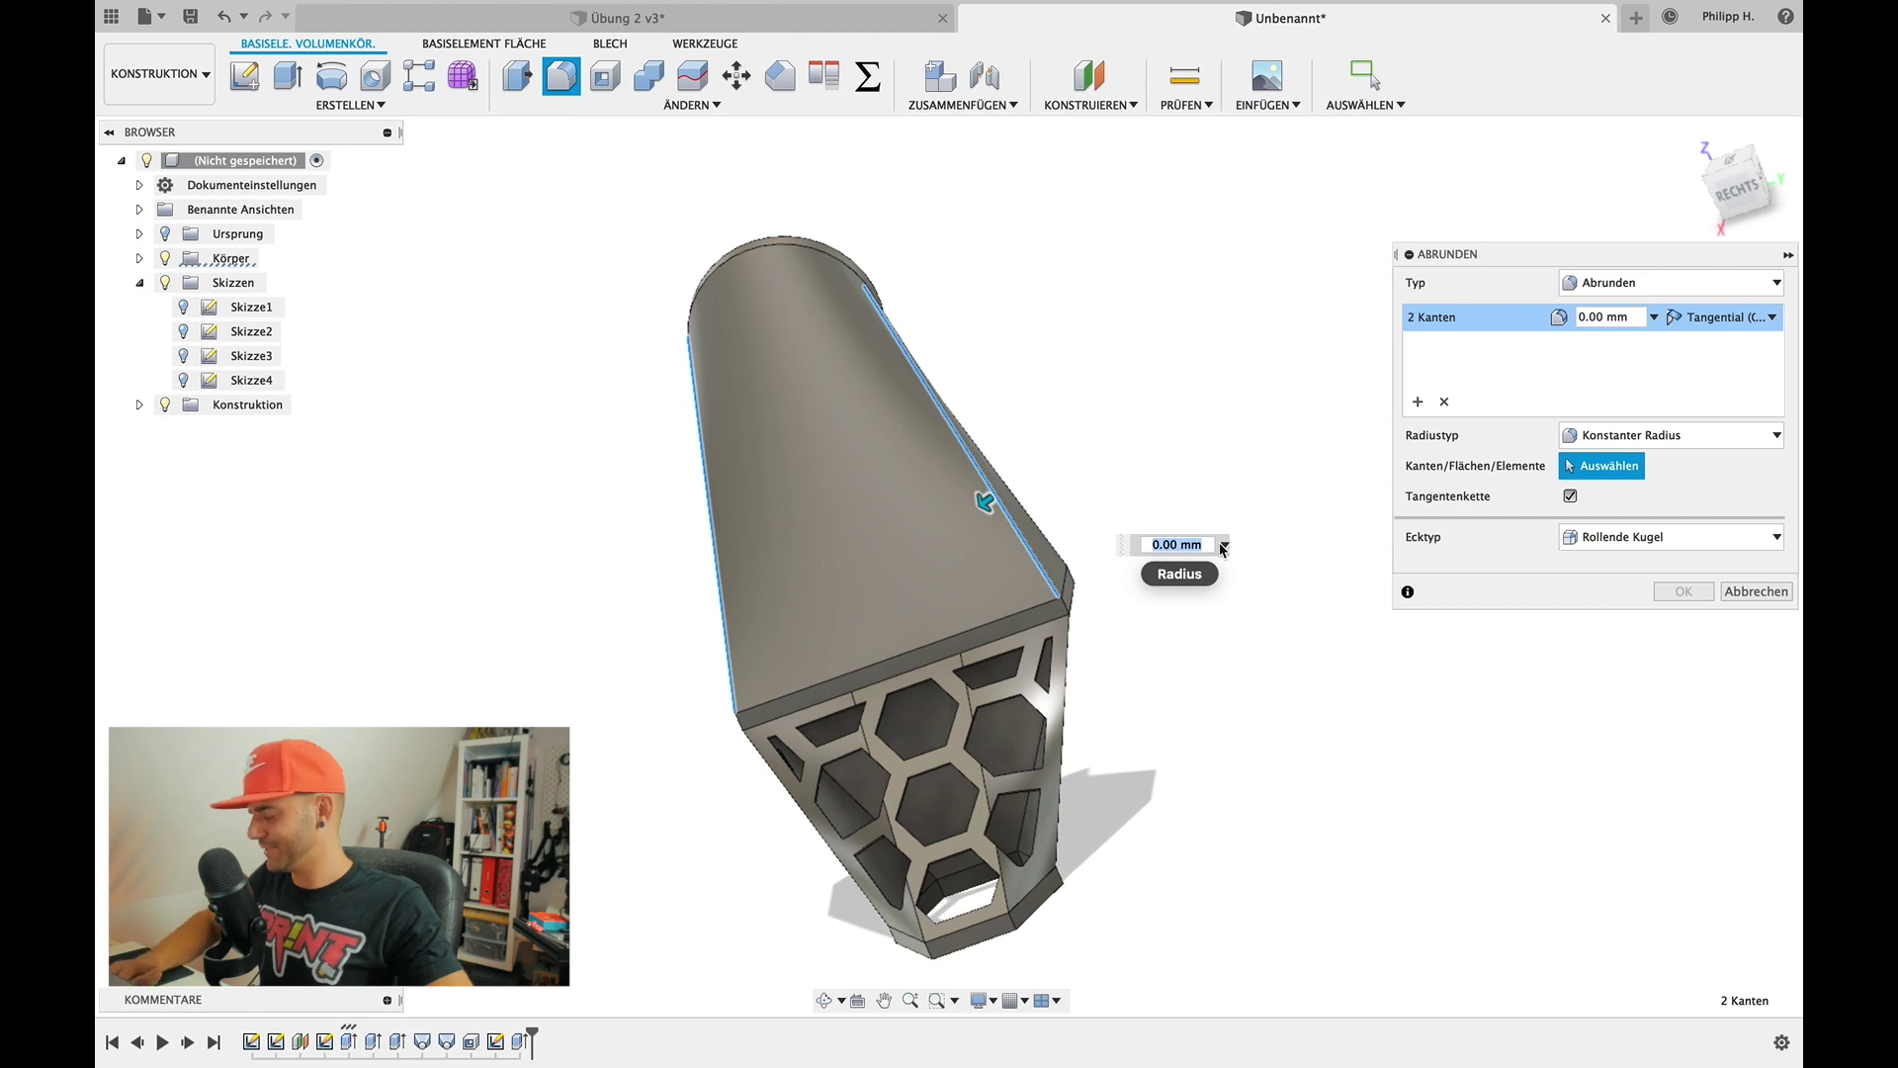
type("1")
Adjust the fillet radius for the two side edges, entering 2 then 3 mm
key("Return")
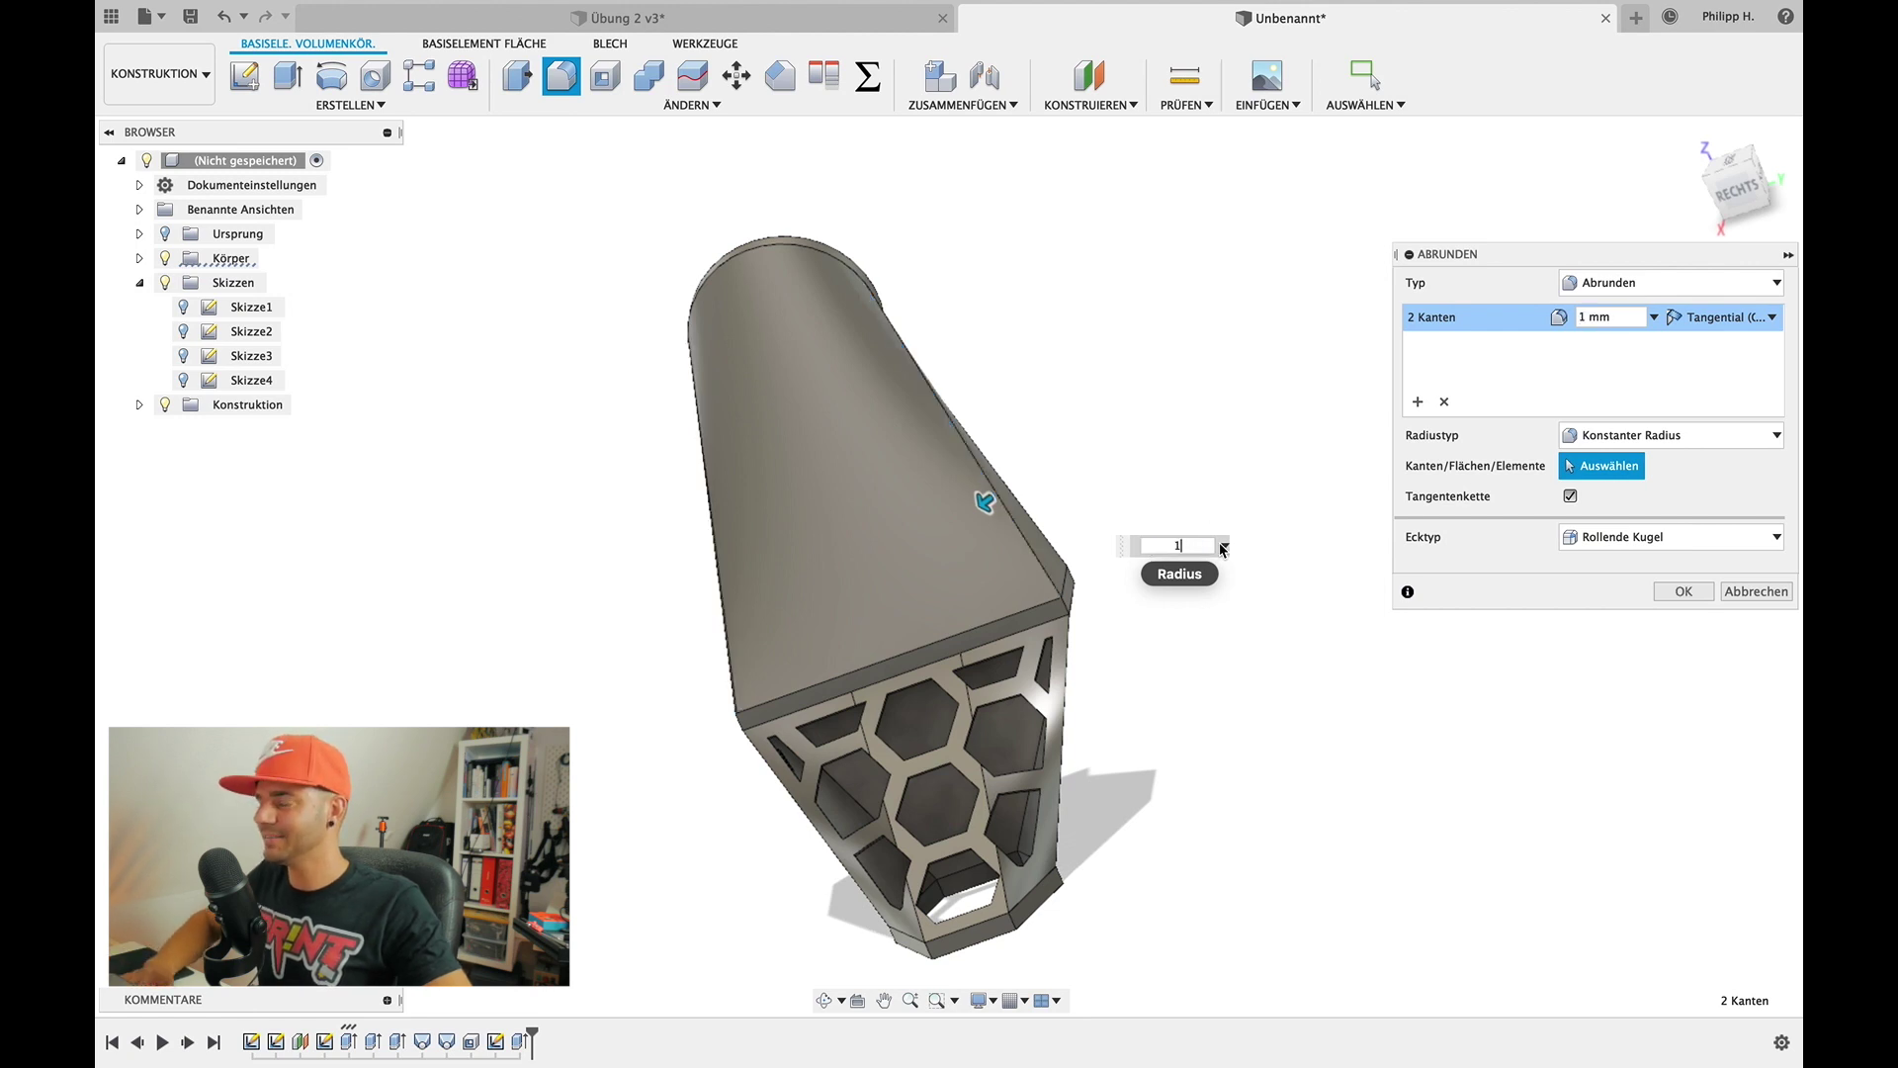
type("2")
middle_click_drag(993, 501, 1001, 506, "shift")
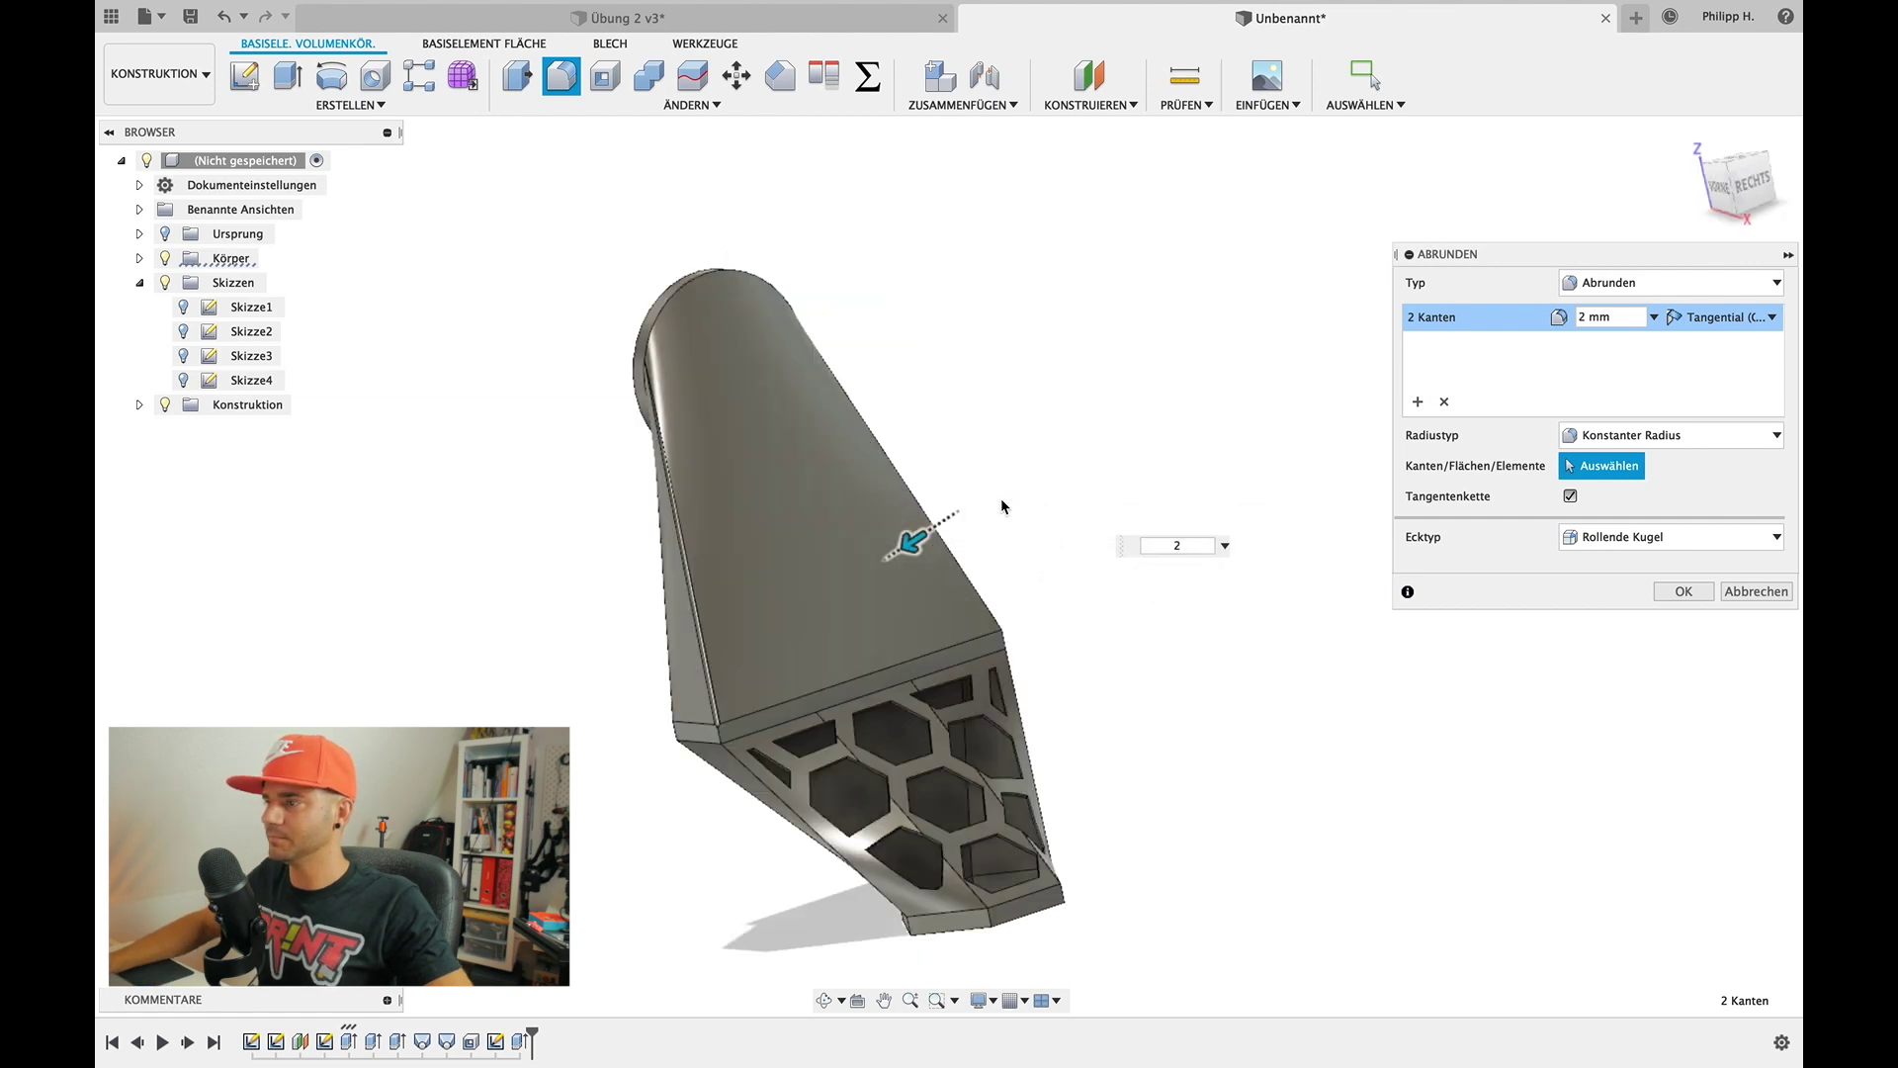
scroll(1038, 486, "up", 3)
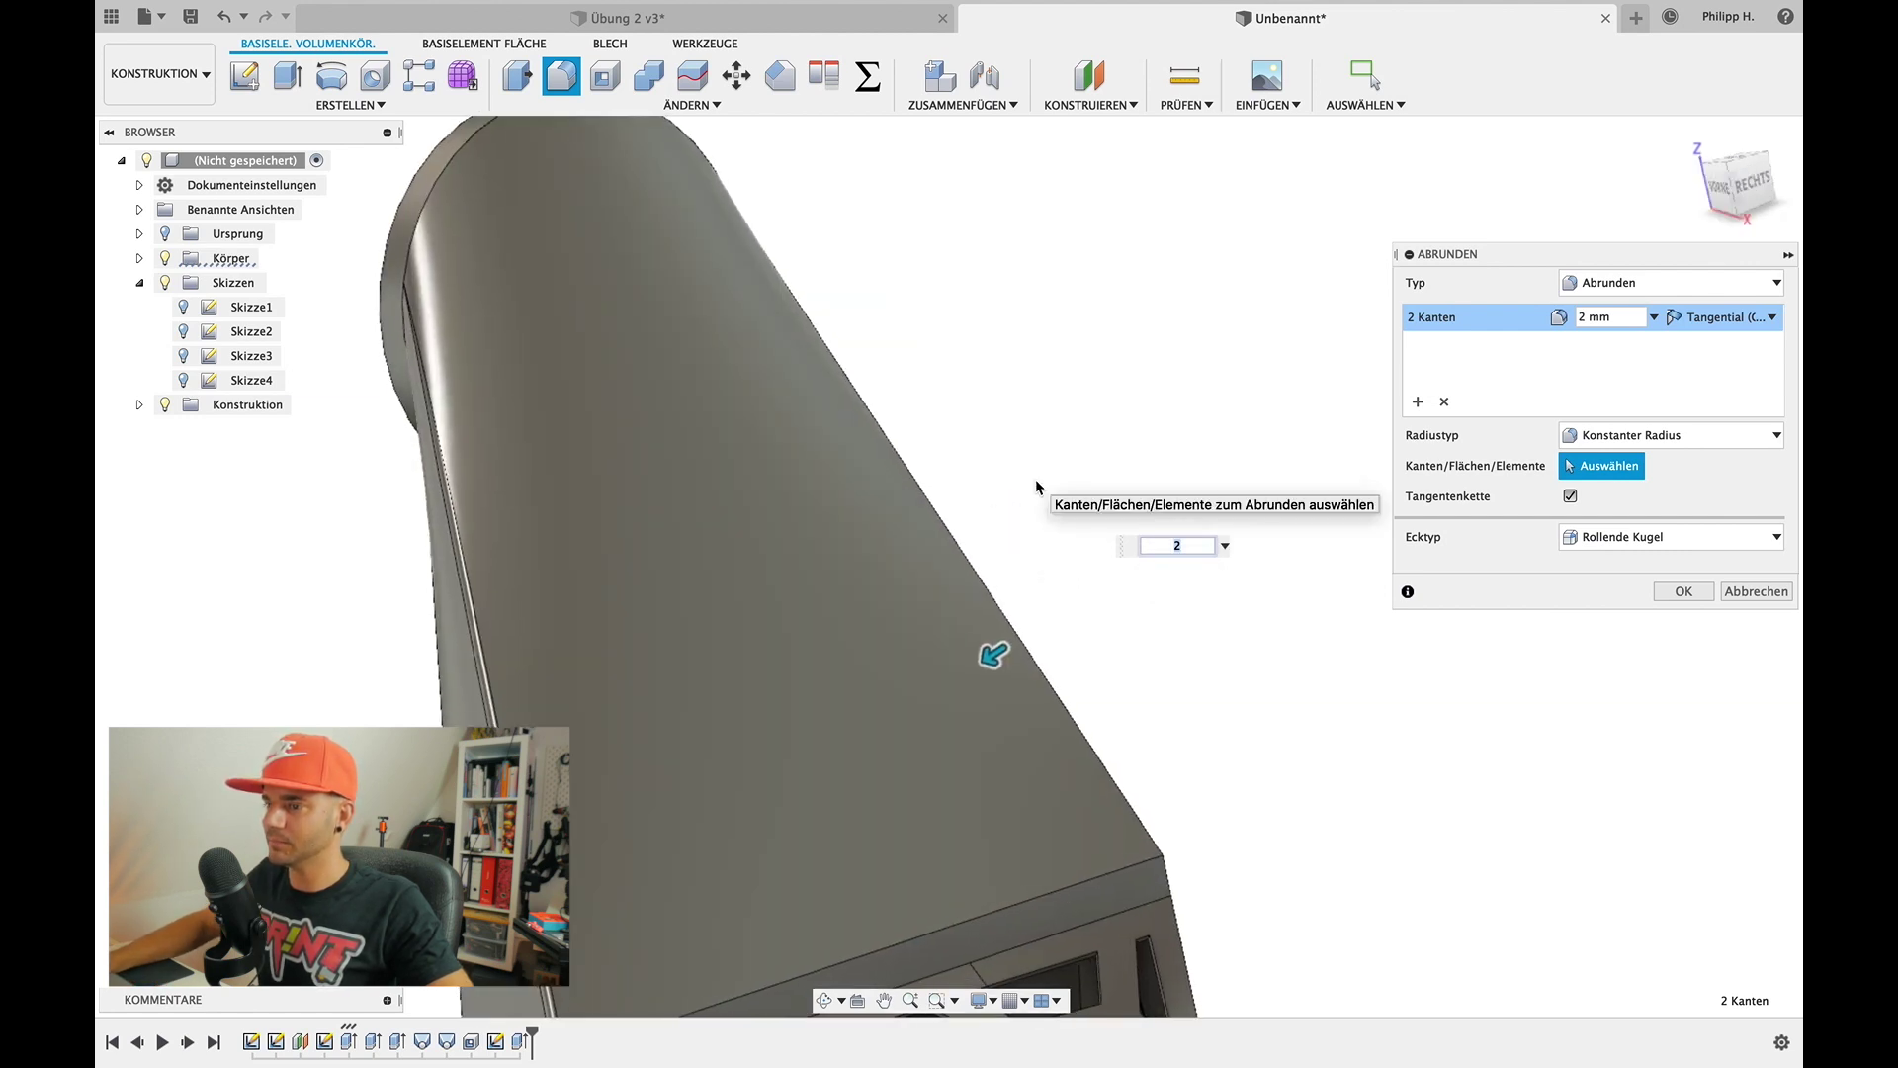
scroll(1038, 486, "up", 2)
scroll(1062, 489, "down", 2)
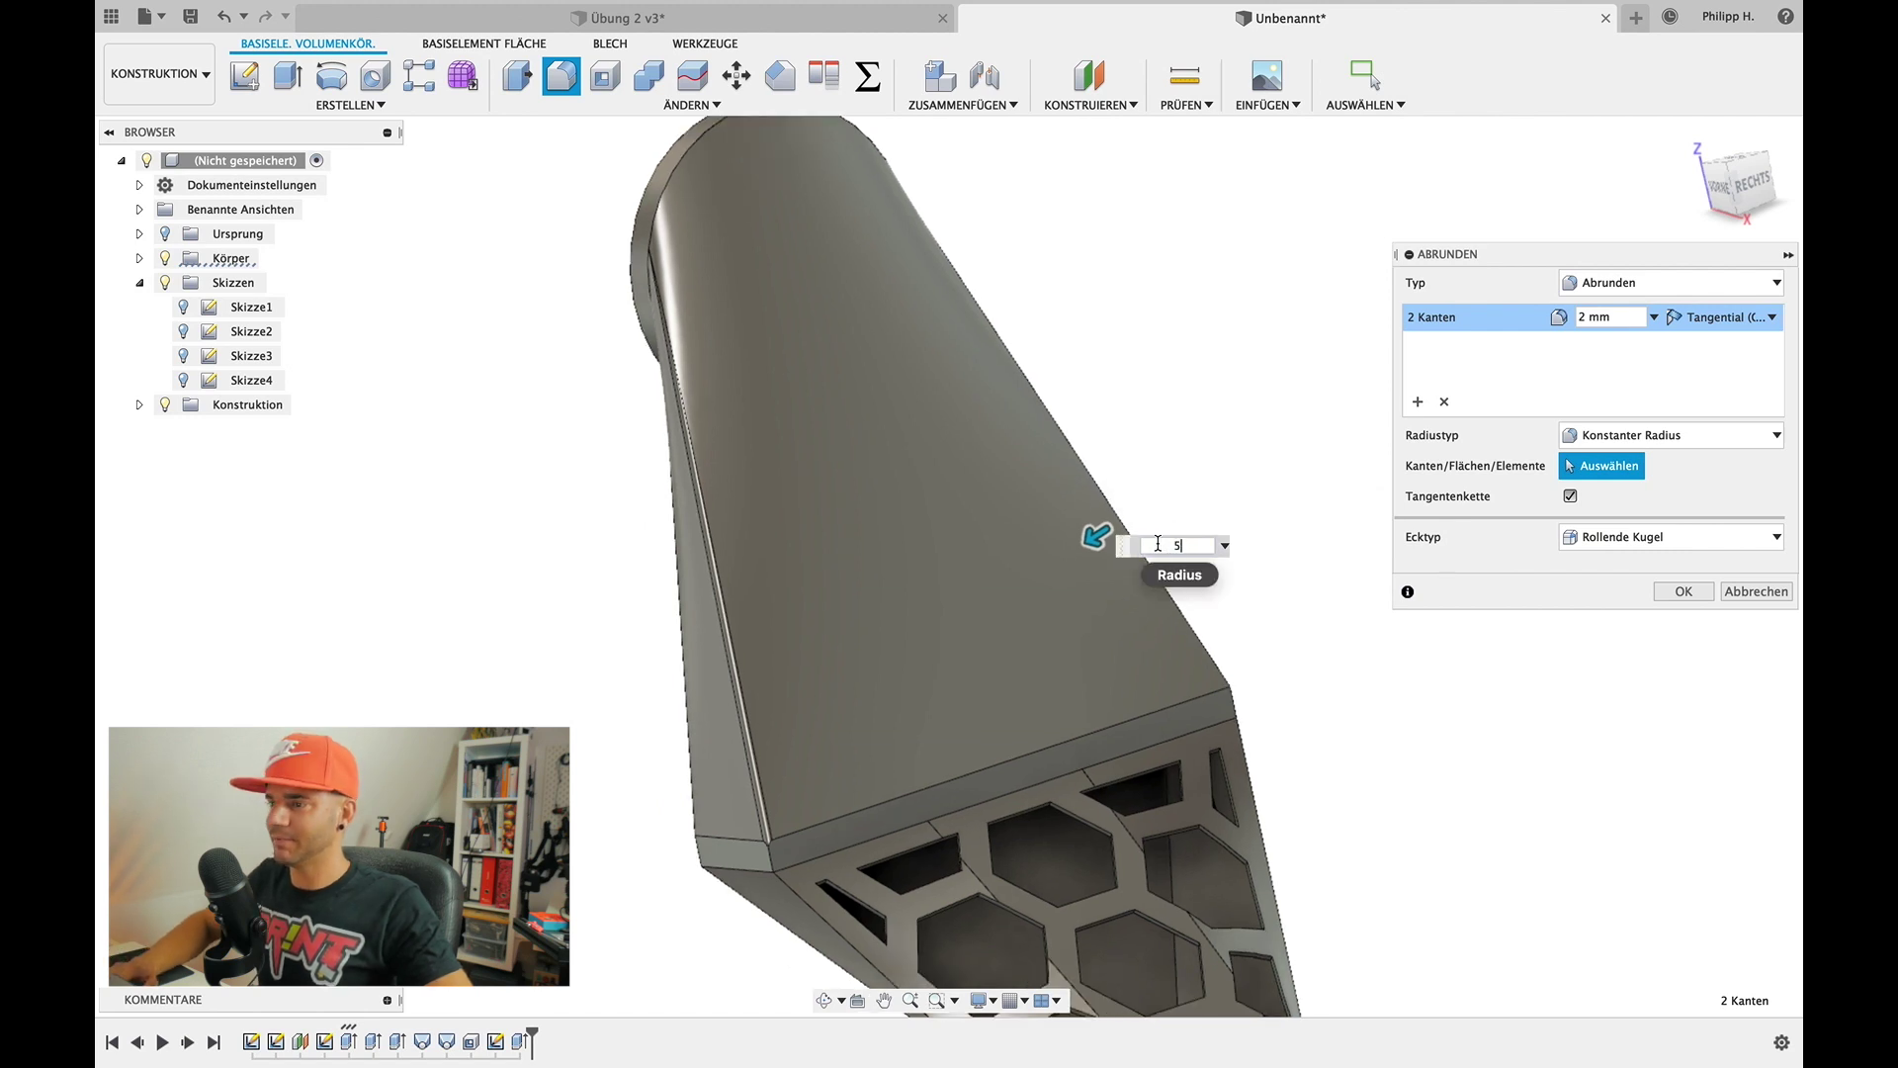
key("Return")
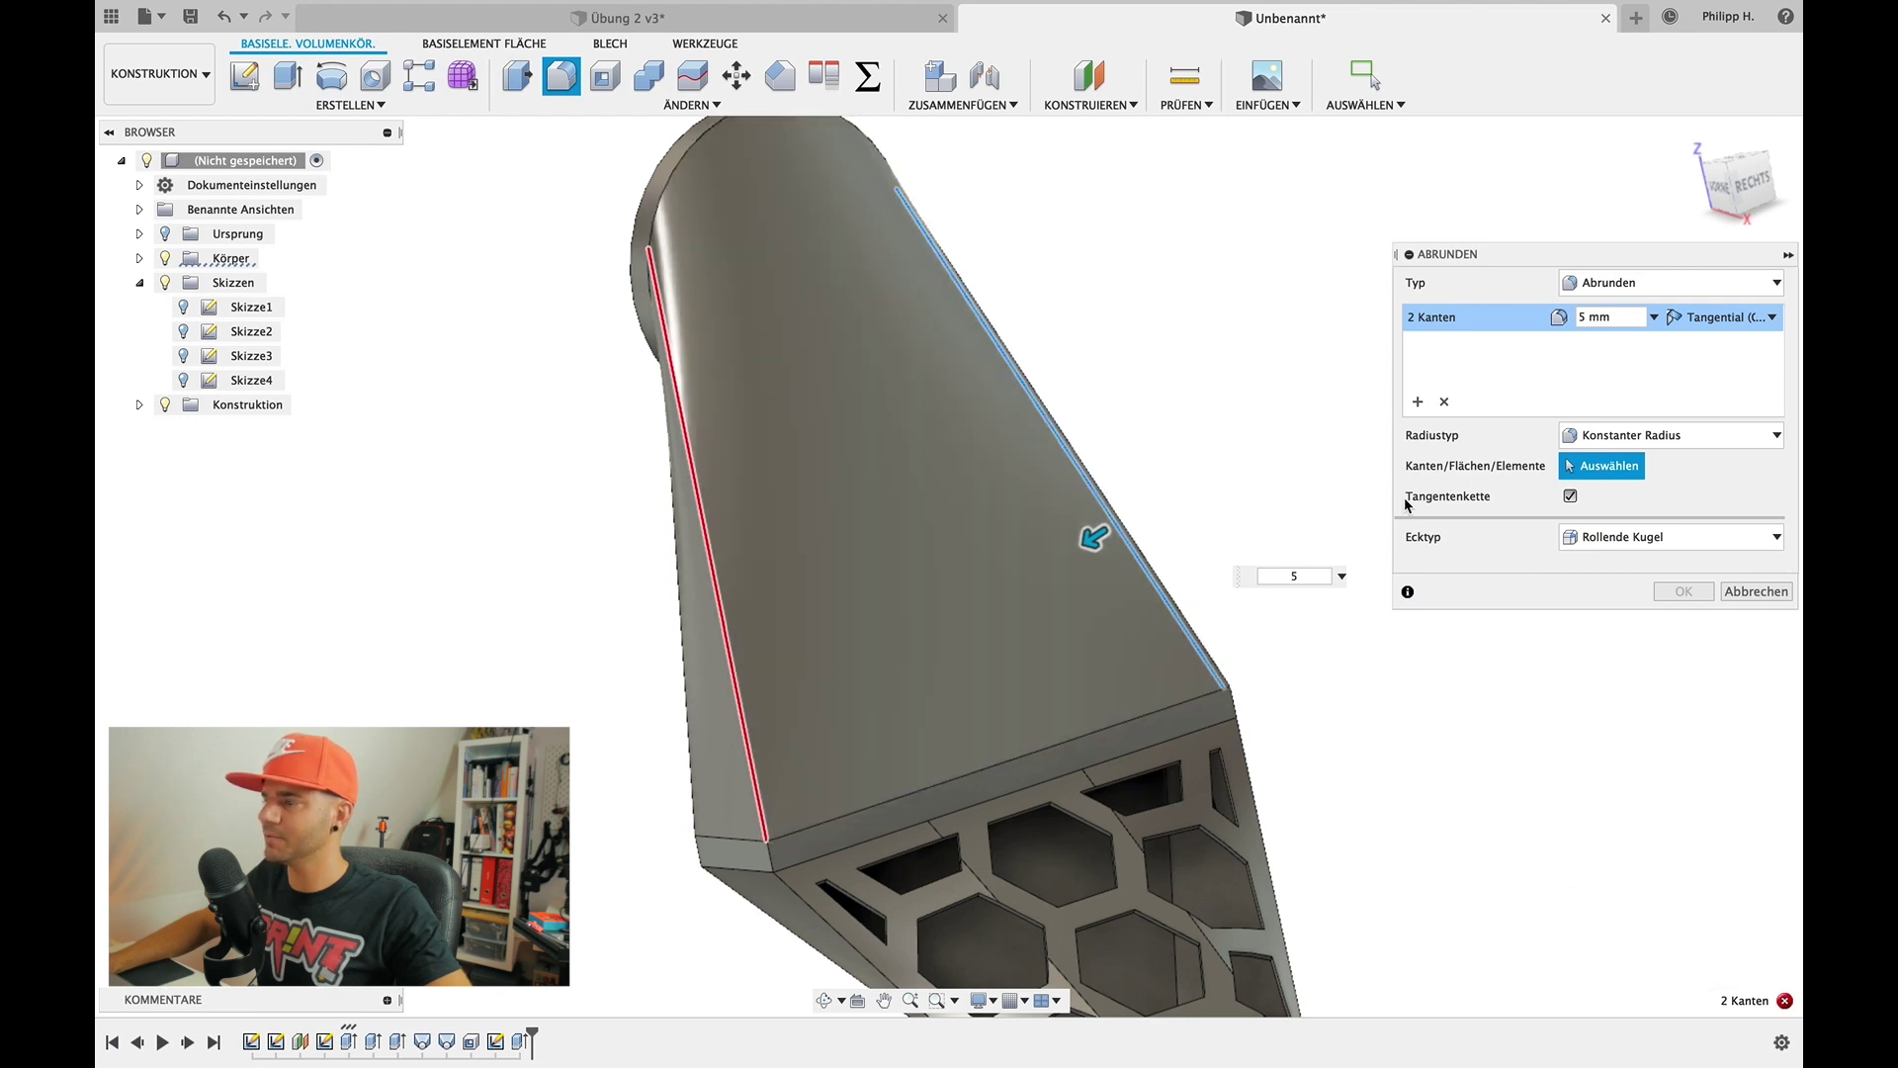
left_click(1303, 580)
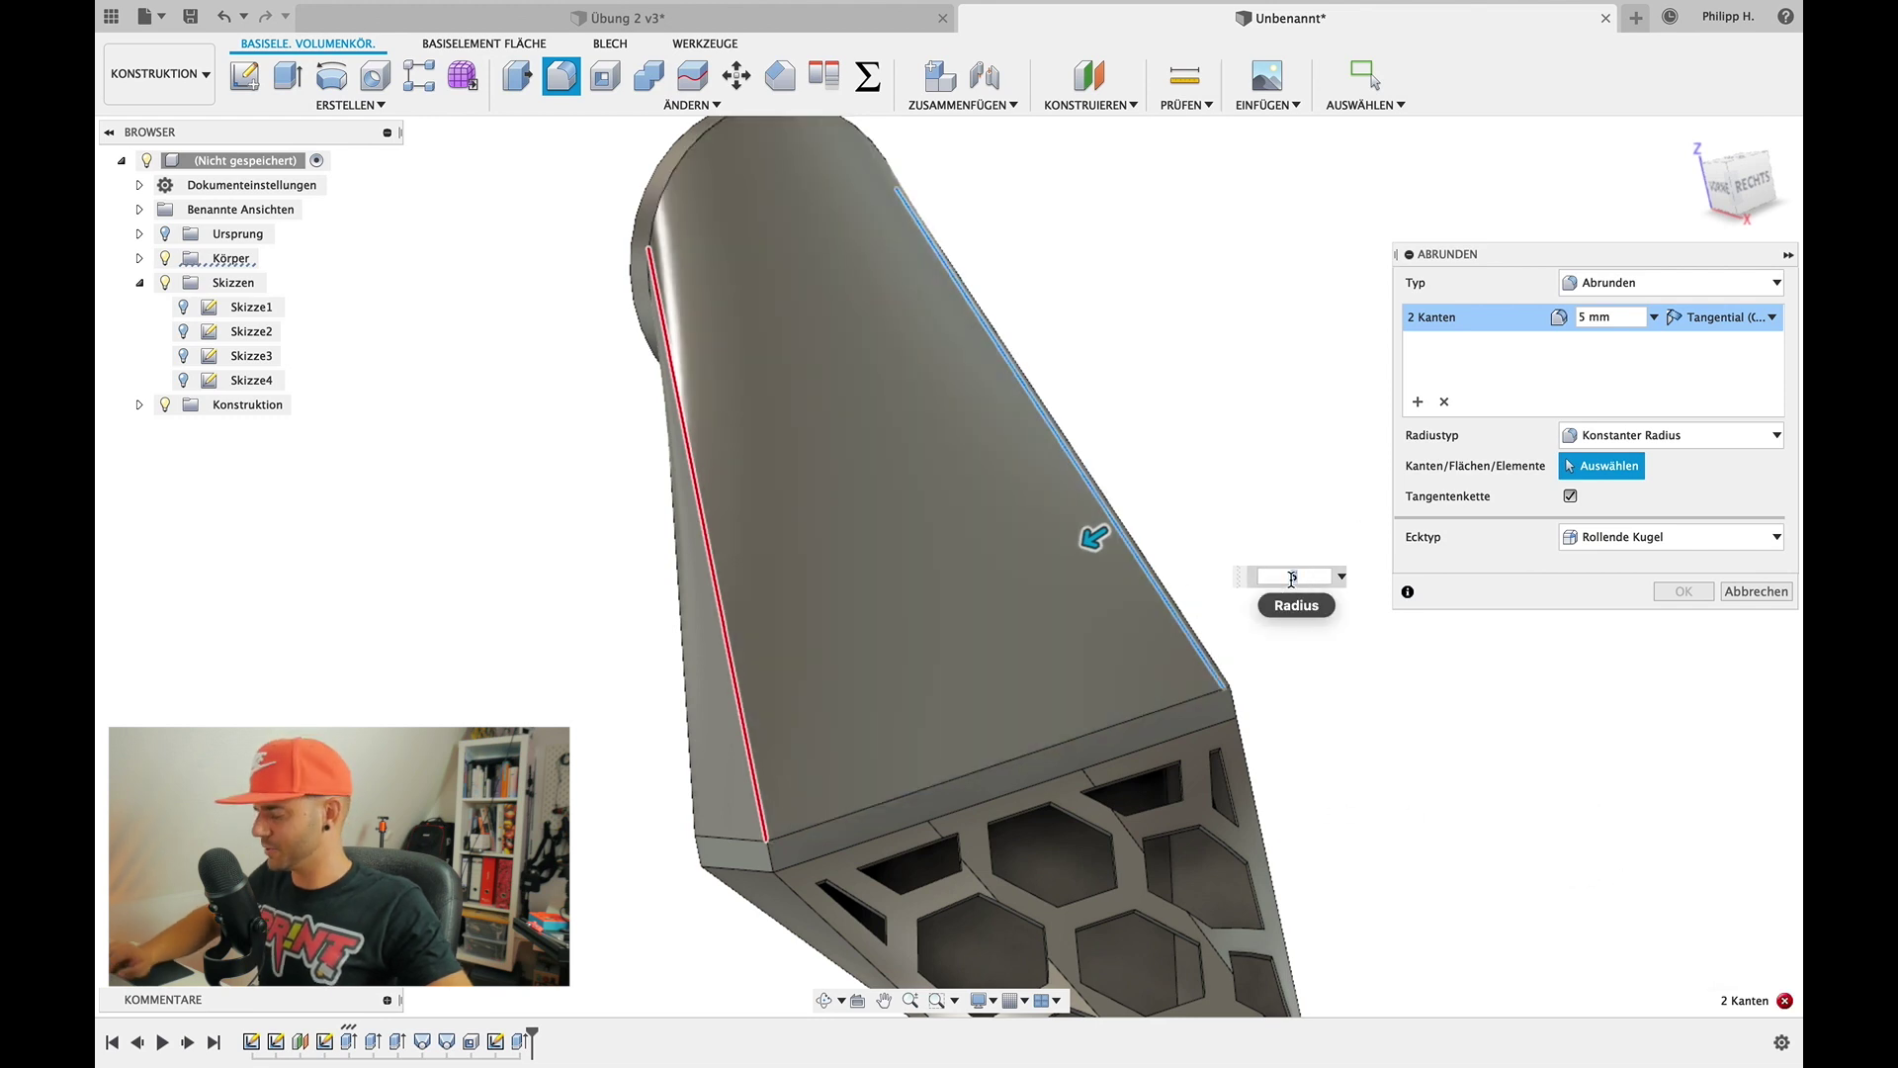
key("BackSpace")
type("3")
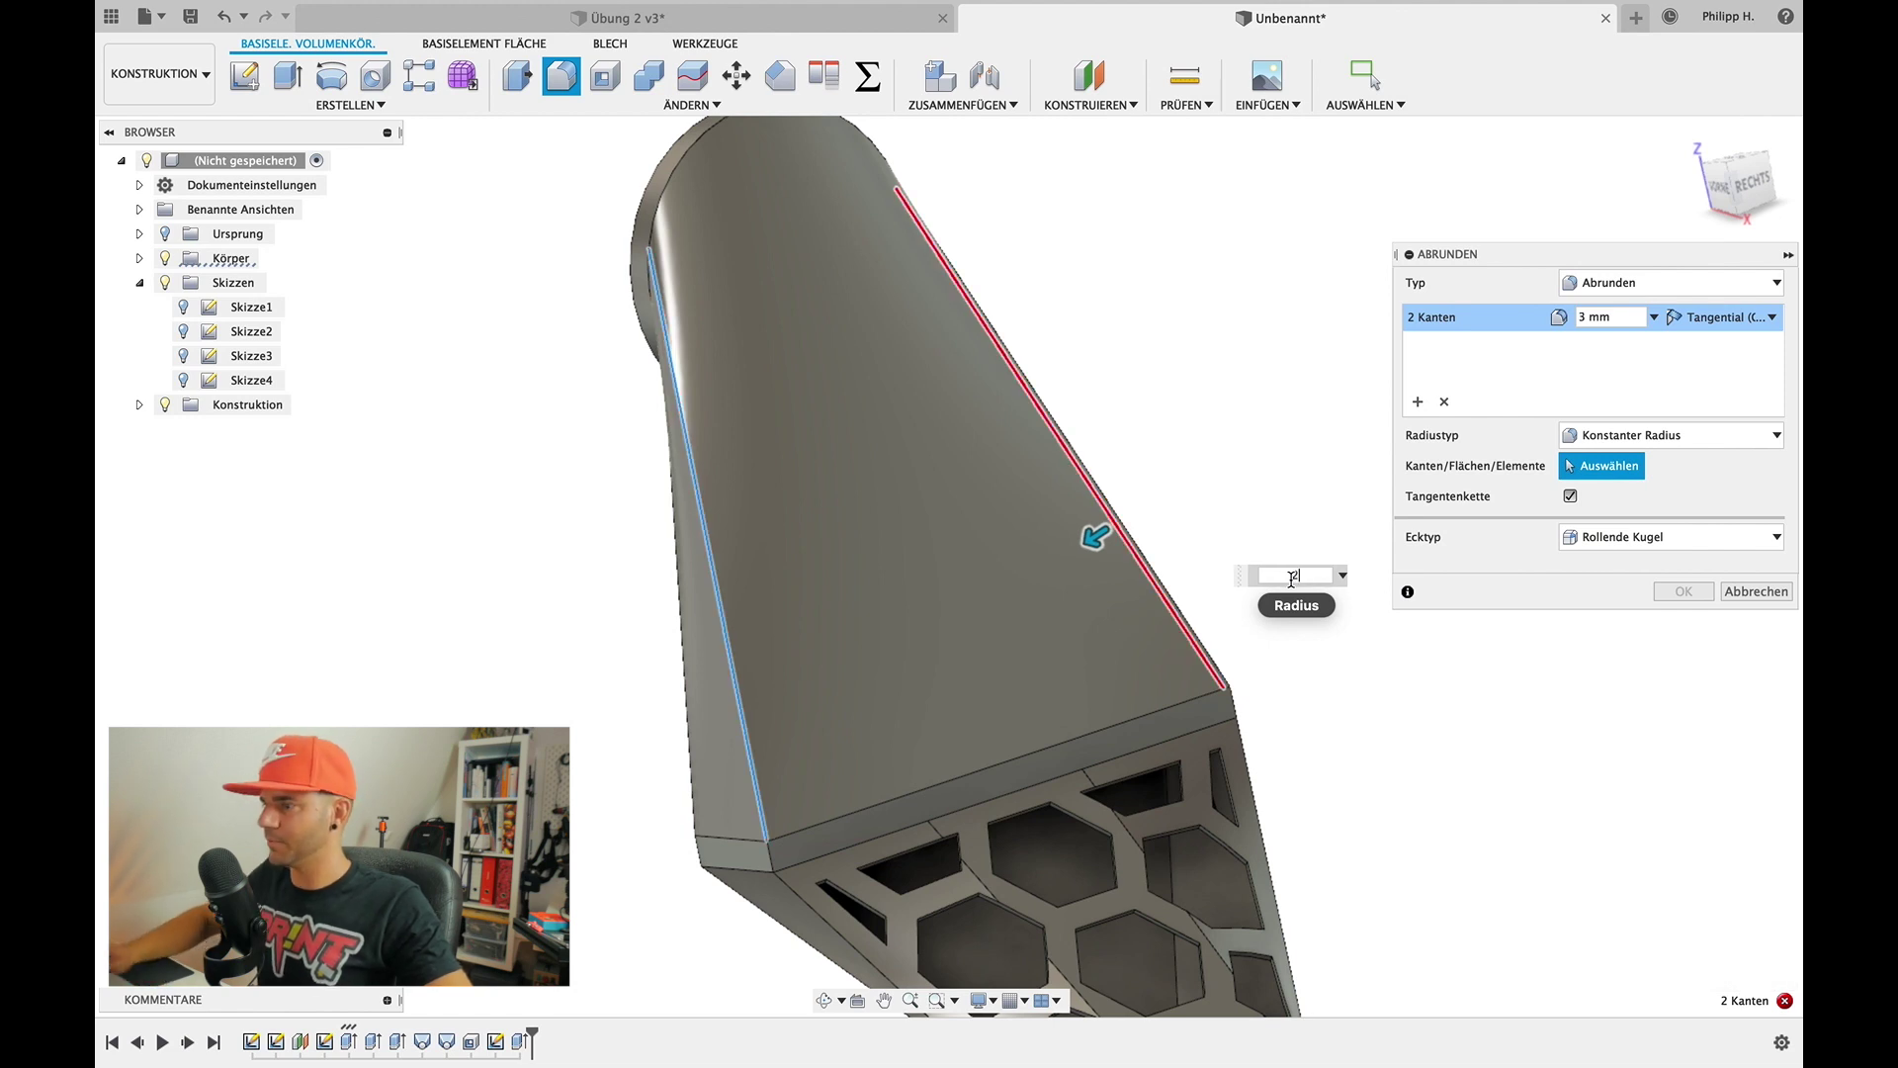
key("Return")
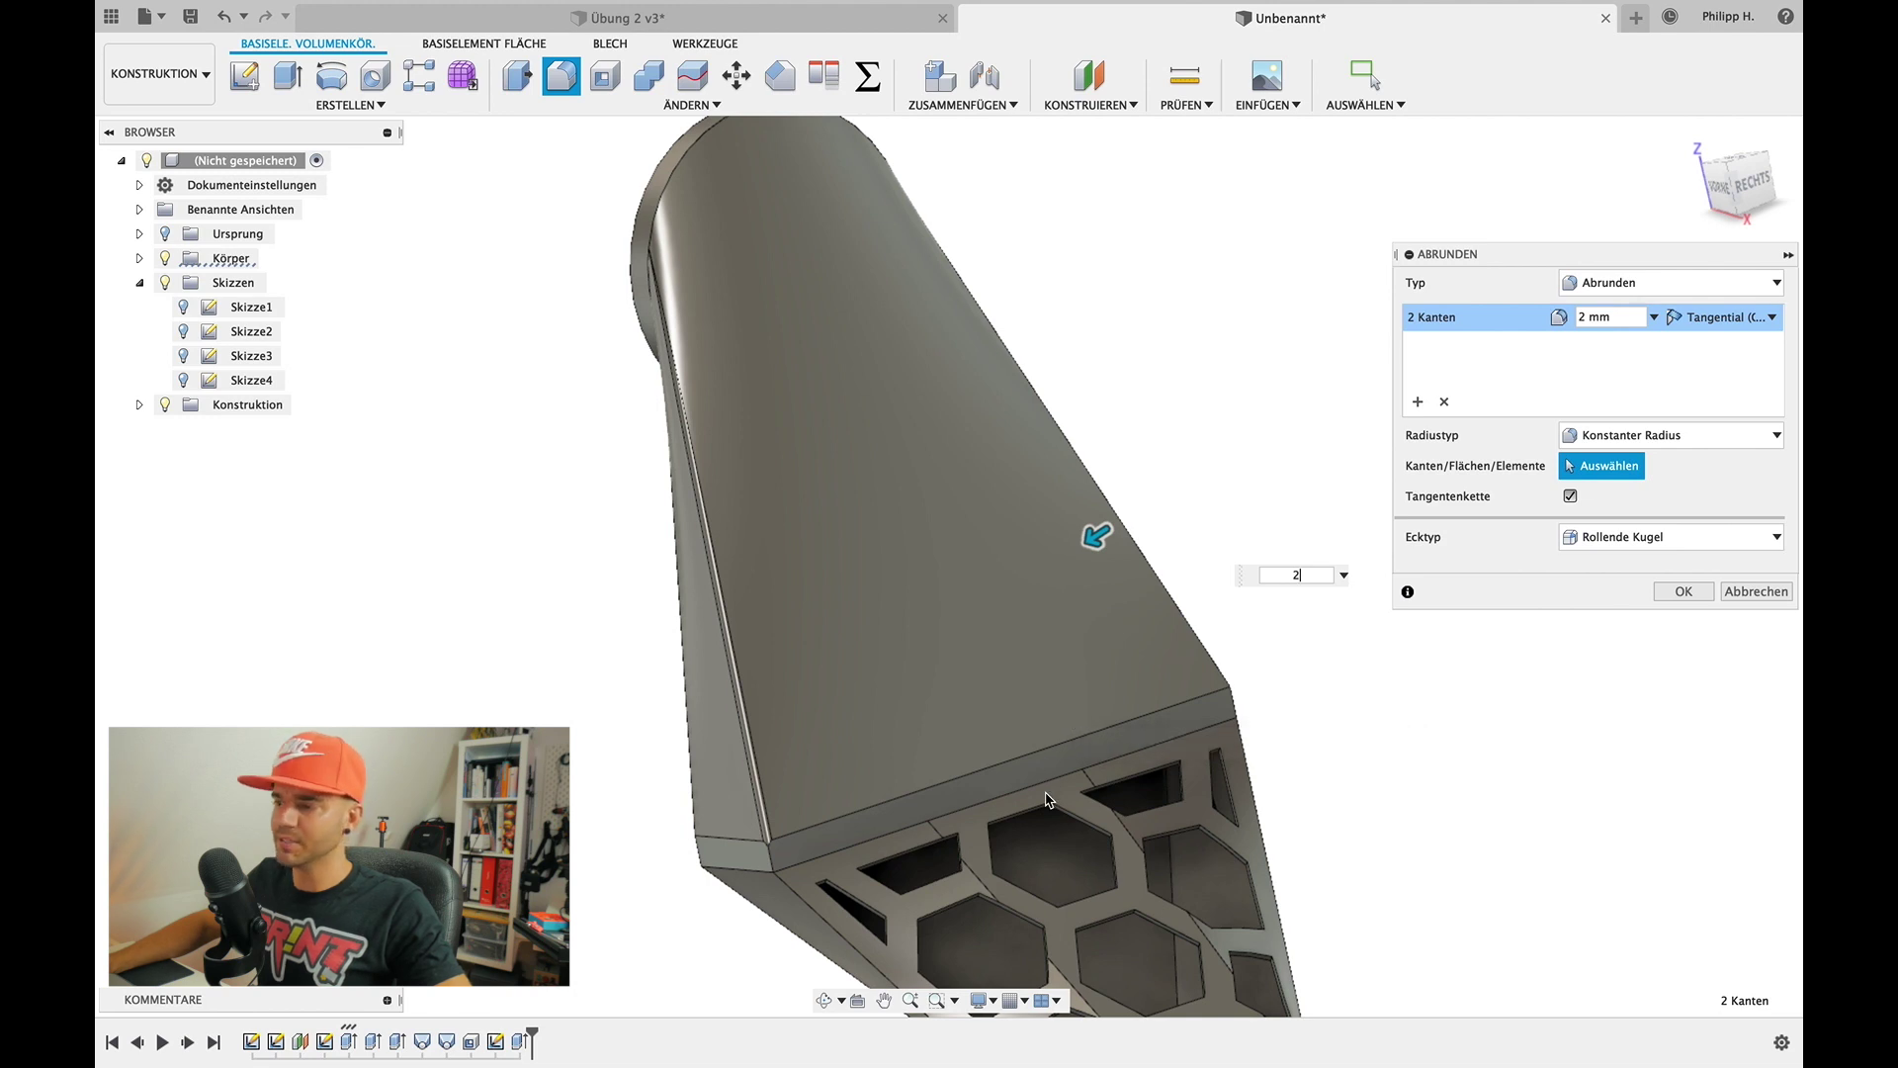
Add the bottom front, short corner, long vertical and bottom edges to the fillet
left_click(1073, 736)
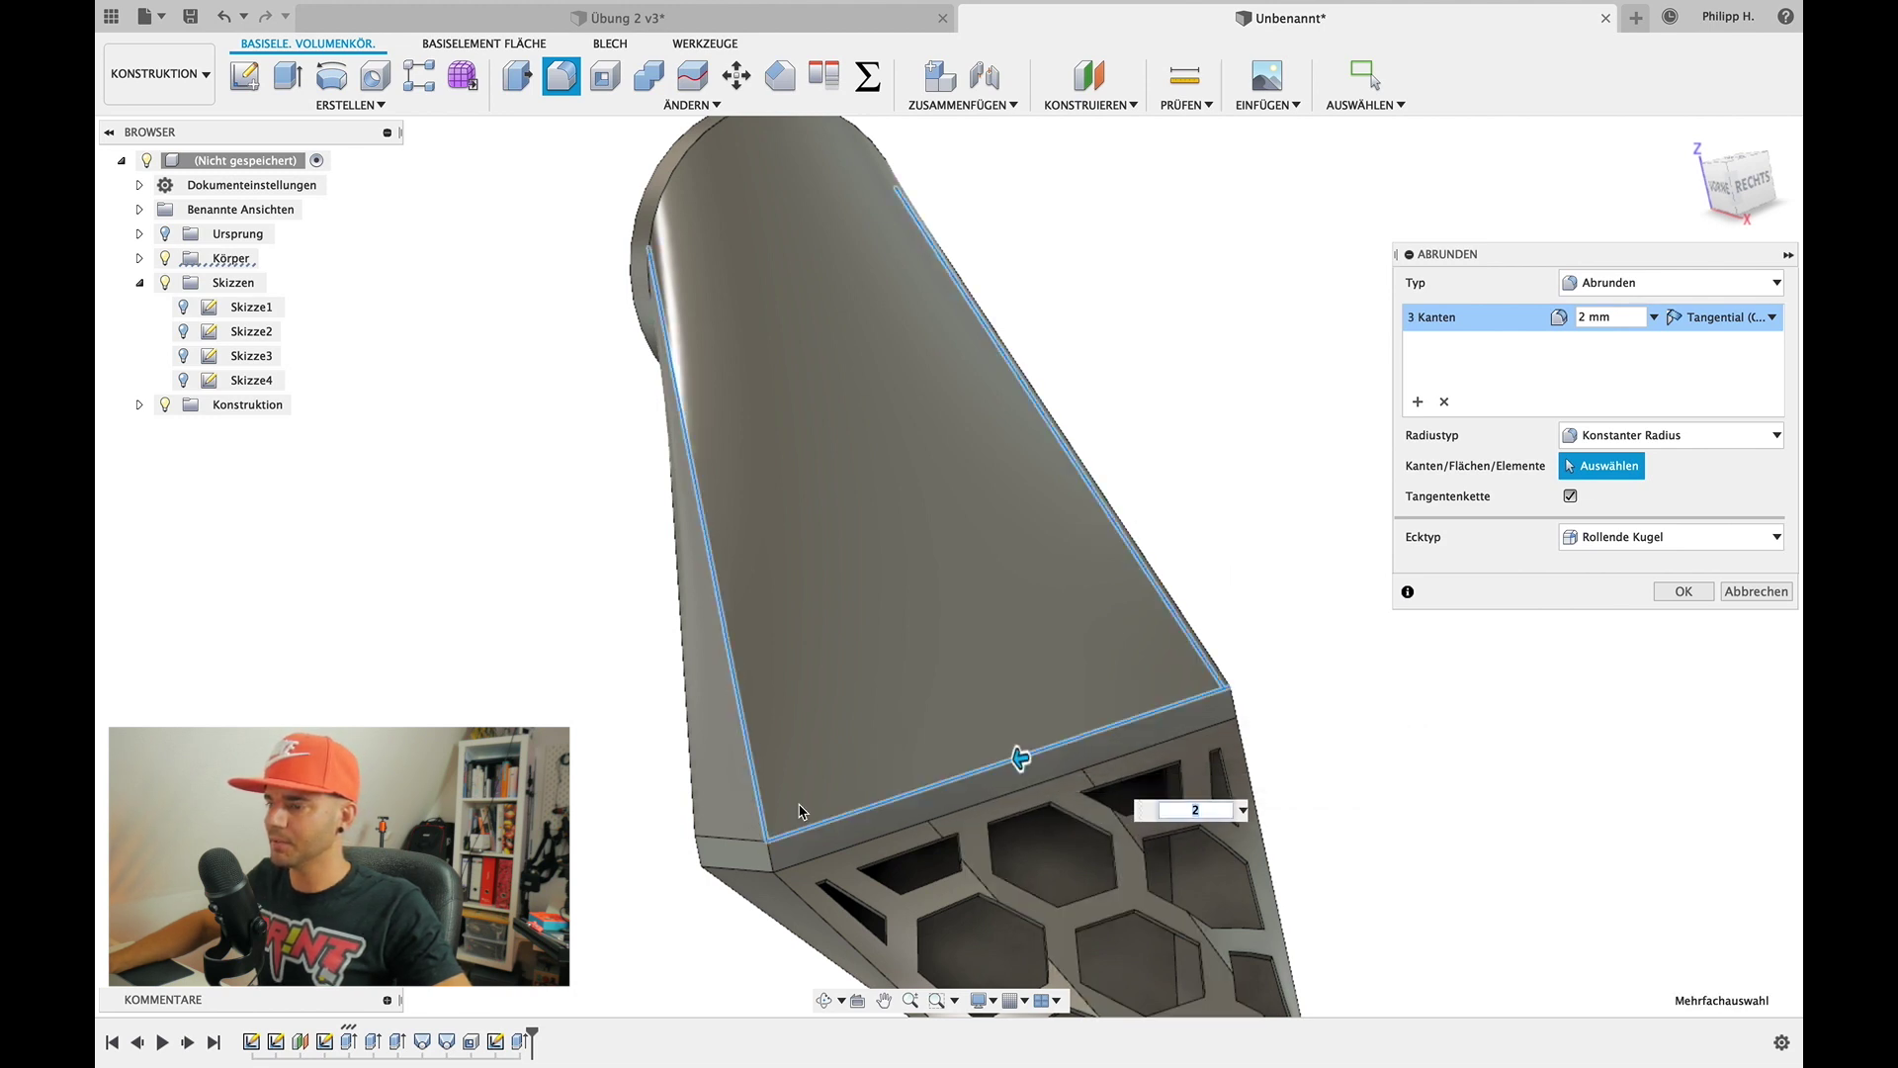
left_click(764, 862)
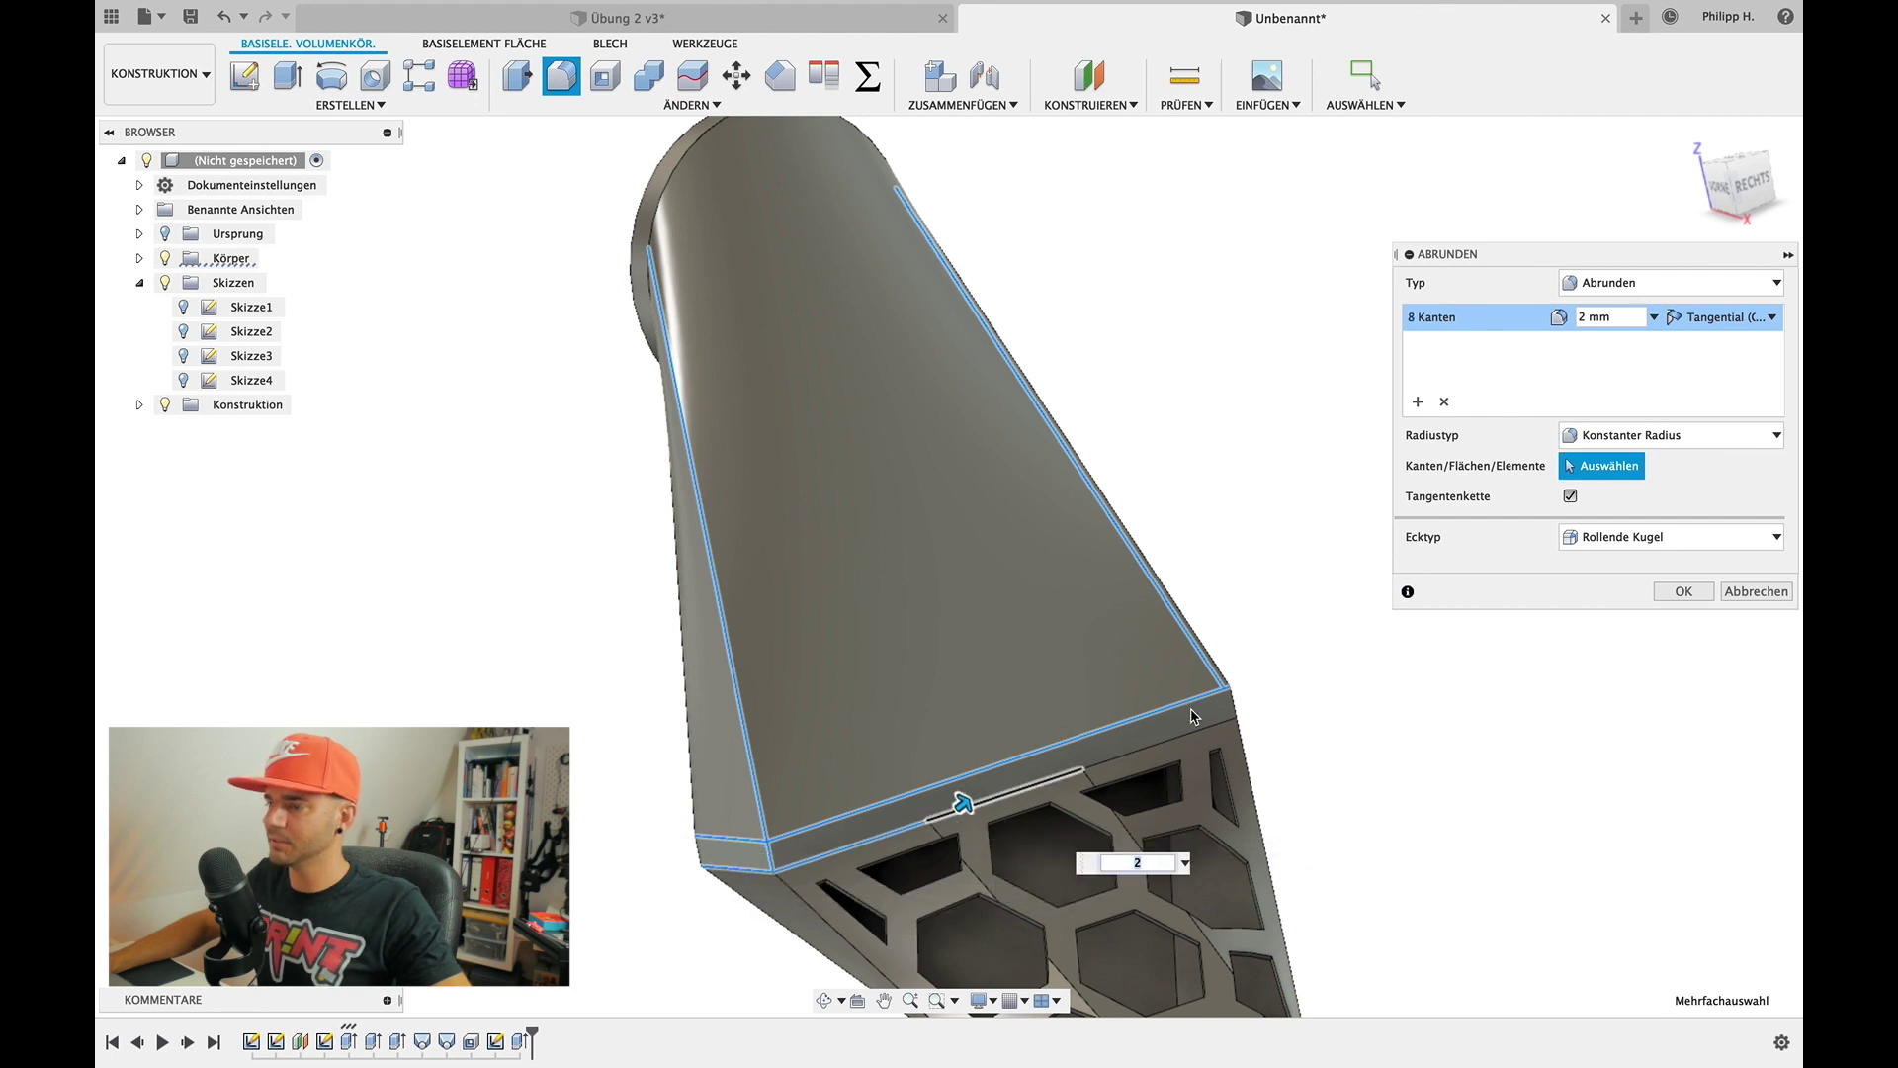
left_click(1236, 704)
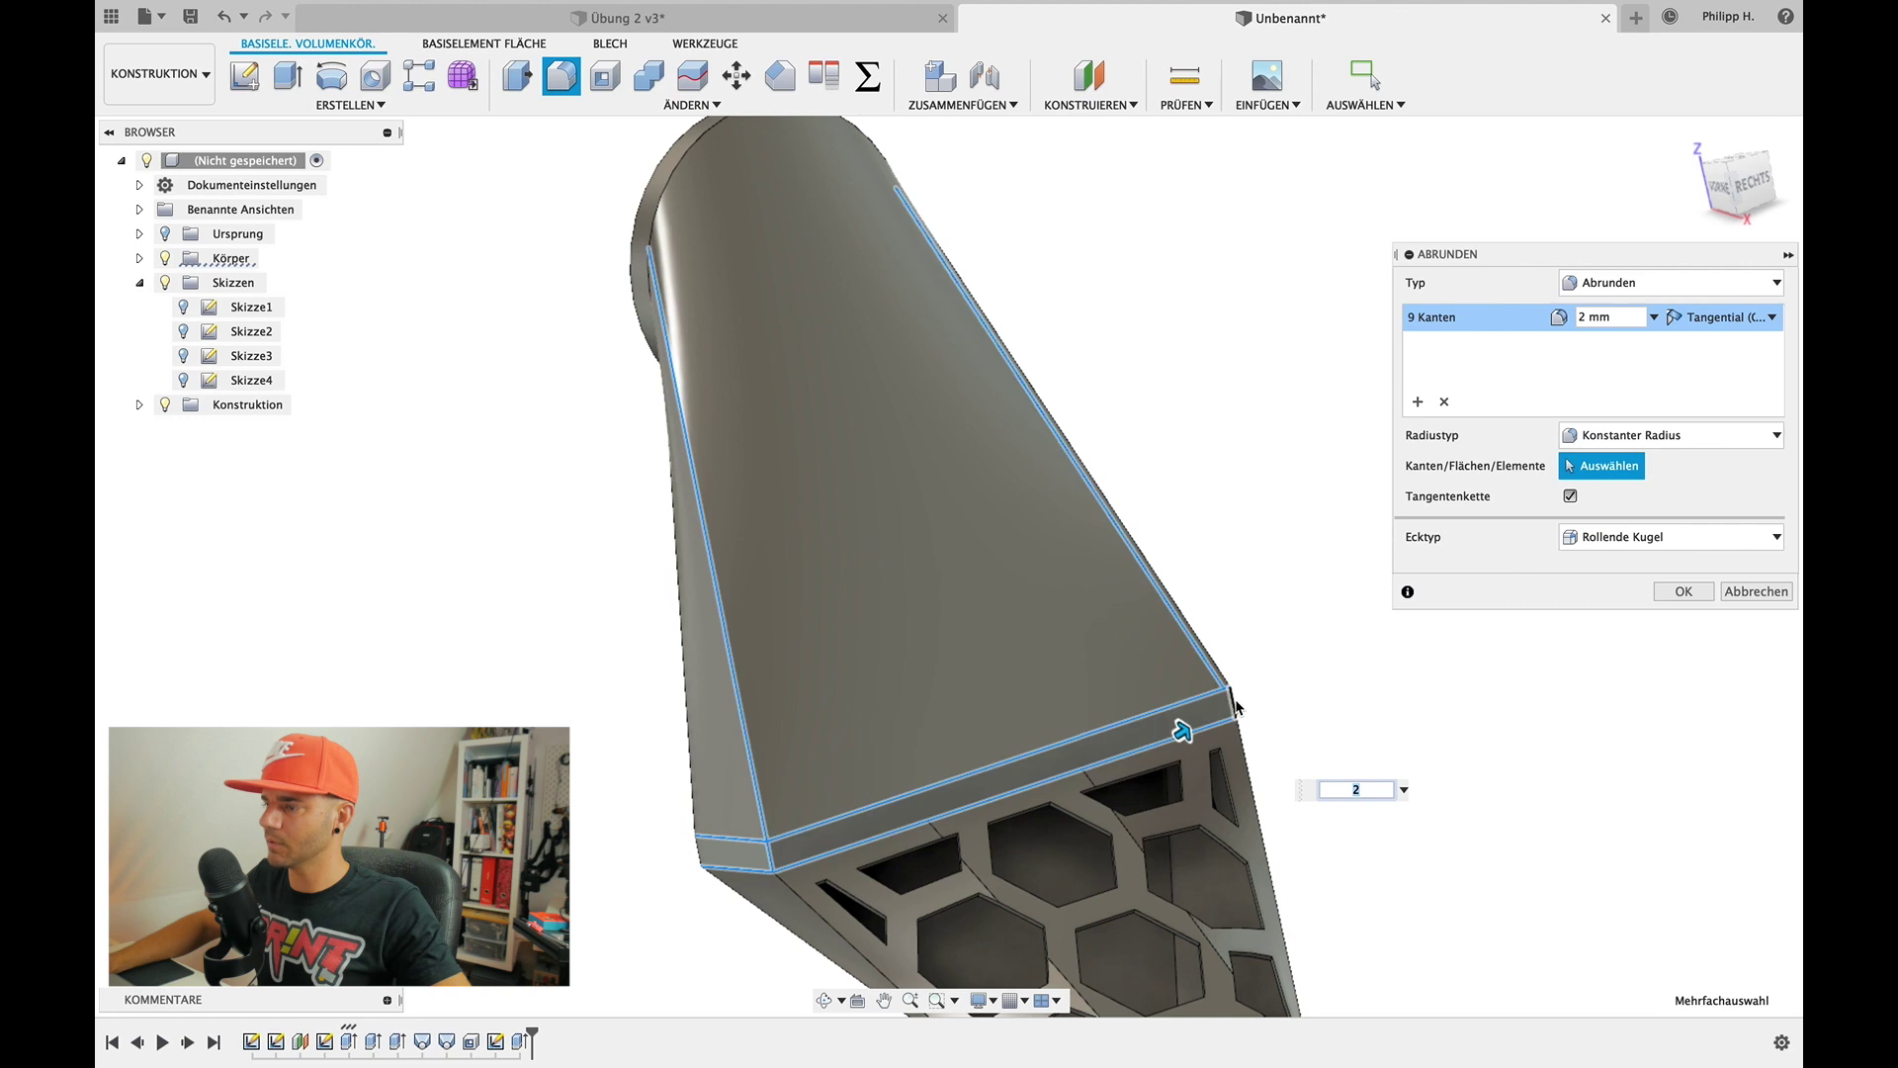
left_click(1105, 482)
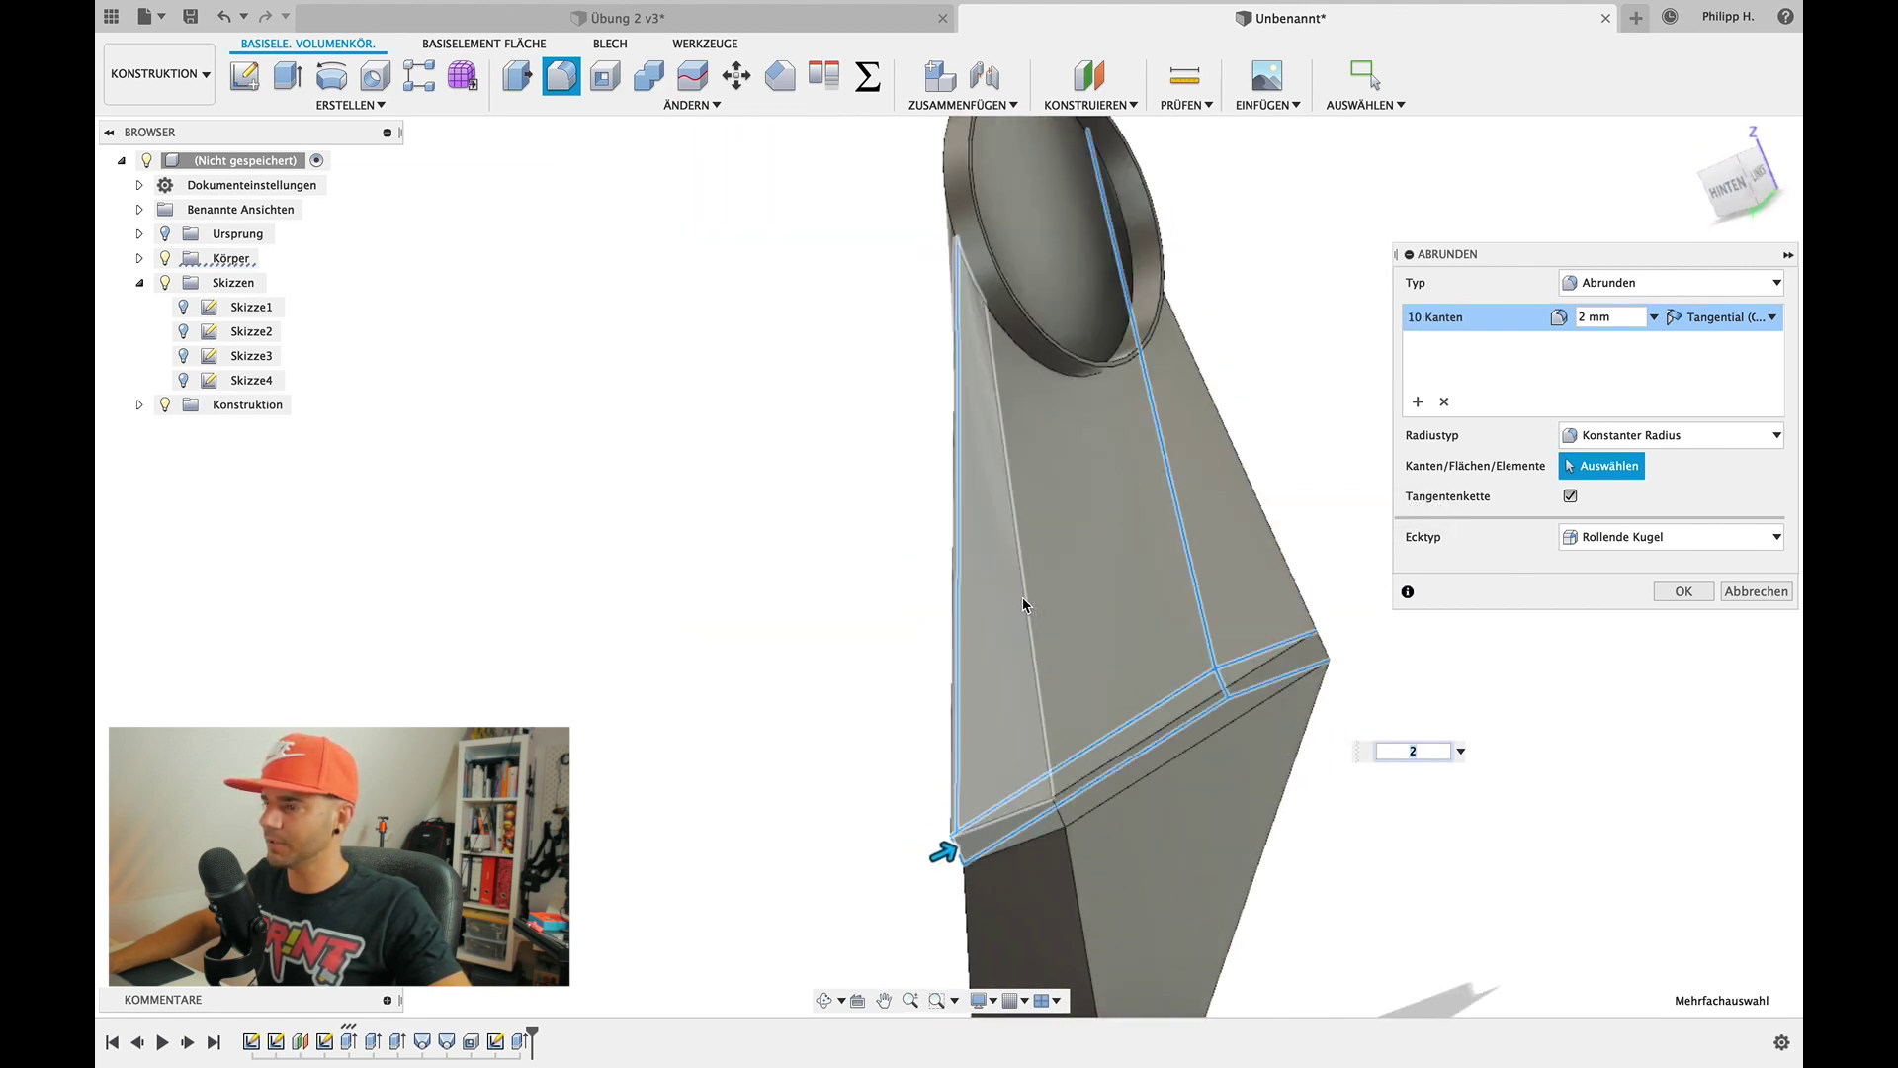
left_click(1023, 608)
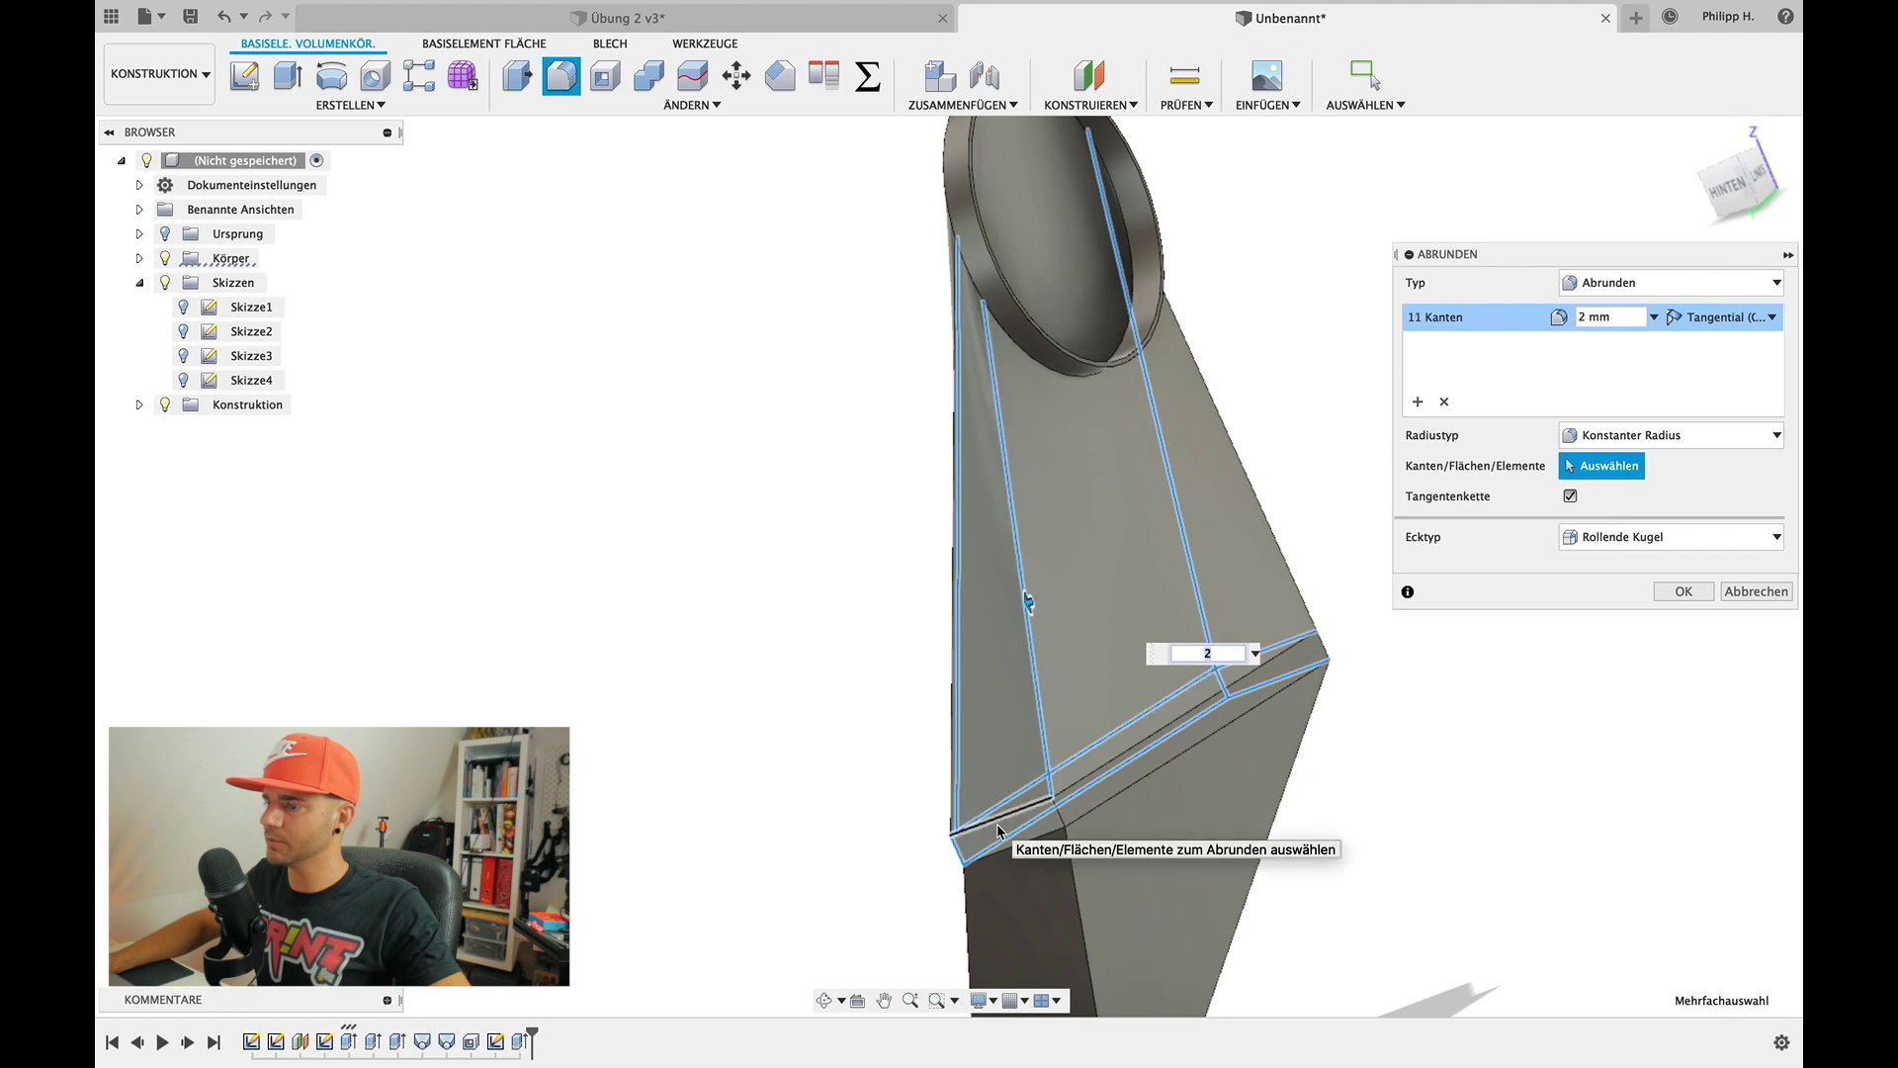
left_click(1028, 840)
left_click(1167, 755)
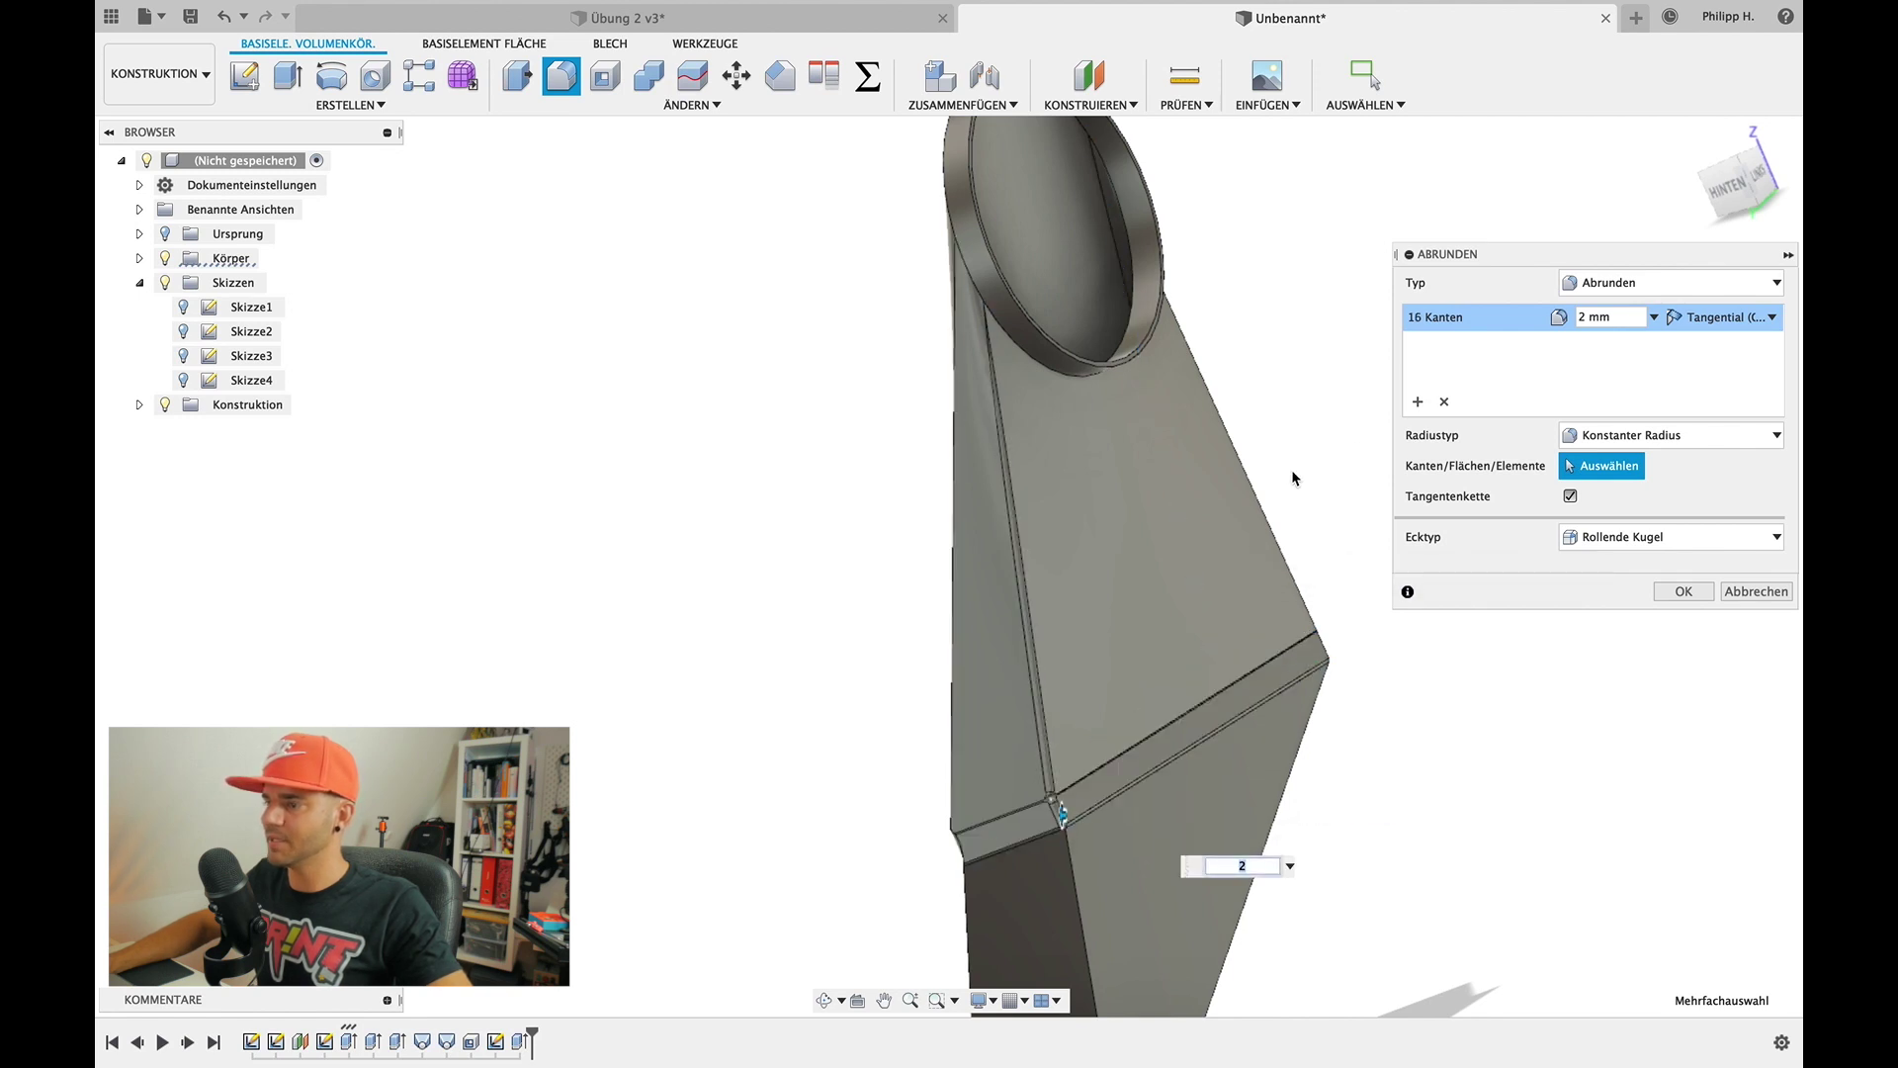
Add the remaining edges on the other side, reaching 18, and apply the 2 mm fillet
middle_click_drag(1292, 478, 1292, 478, "shift")
scroll(1292, 478, "up", 1)
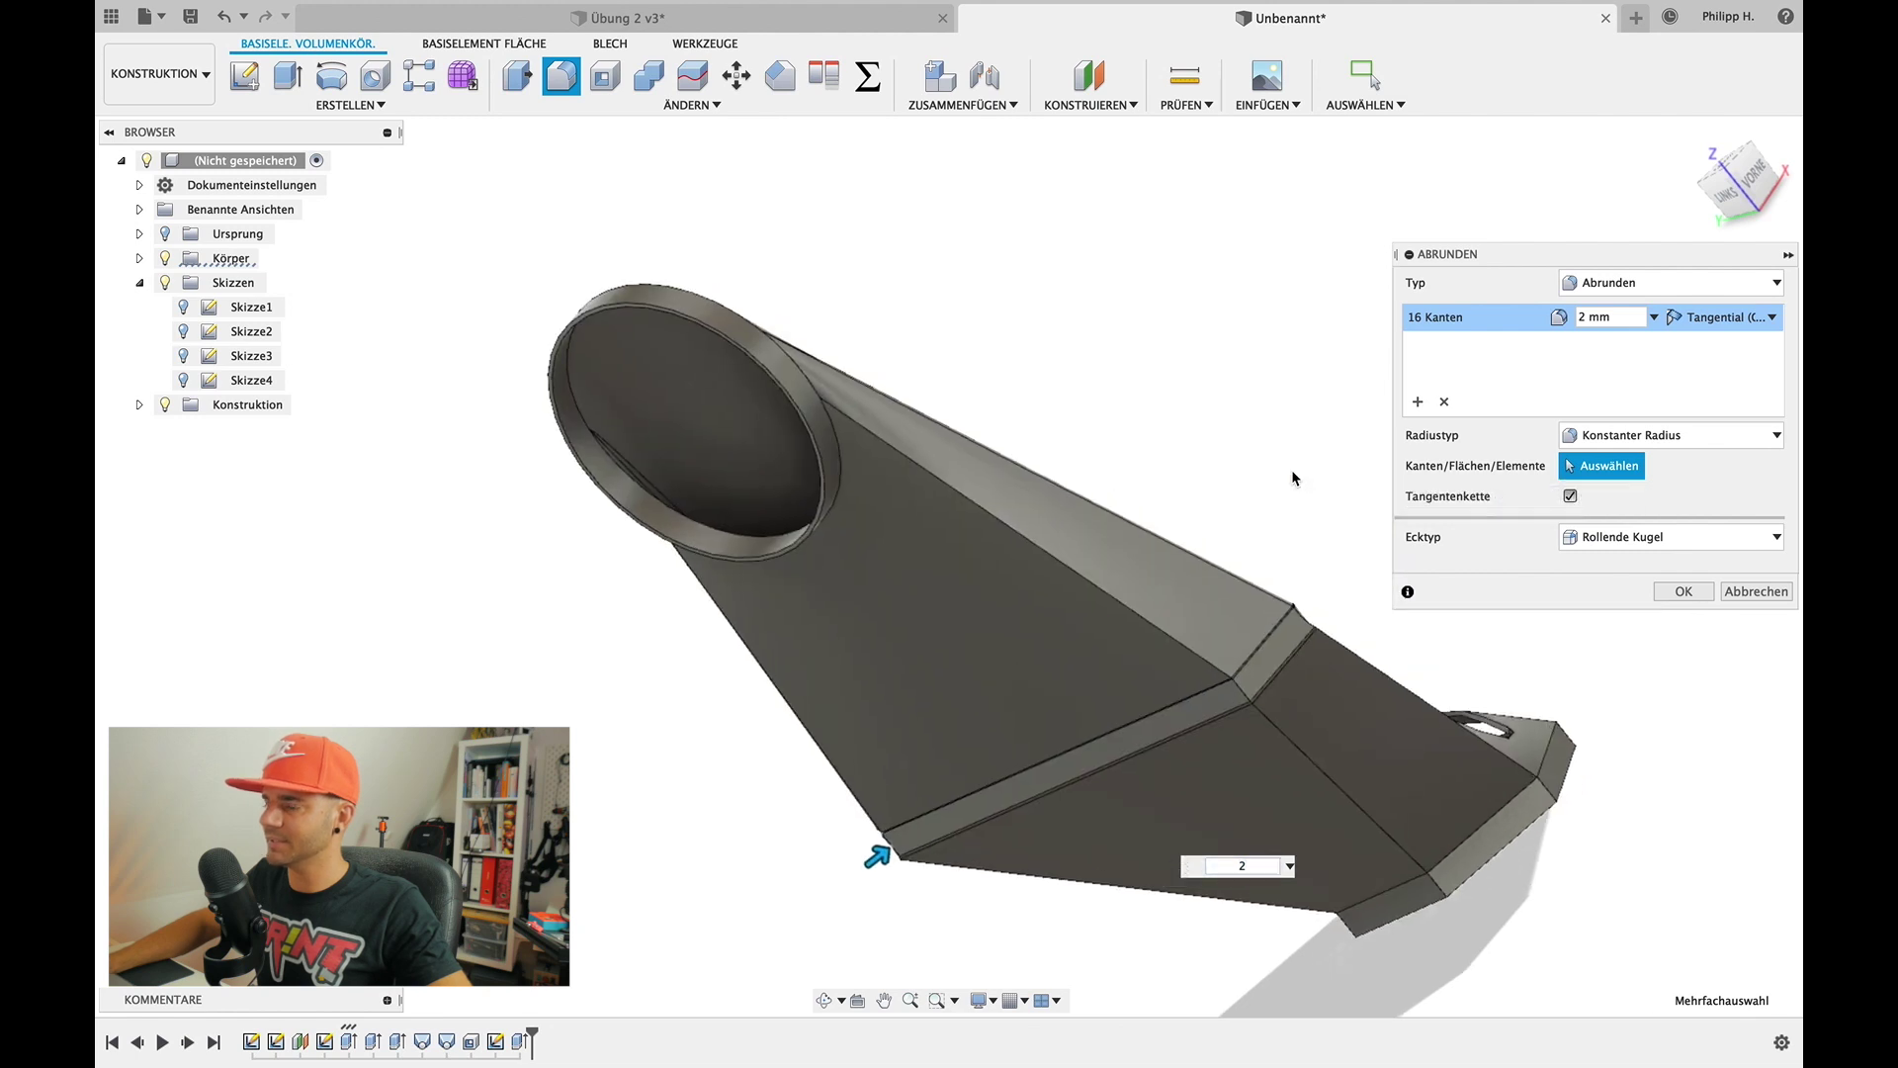
scroll(1293, 476, "up", 1)
scroll(1293, 476, "up", 3)
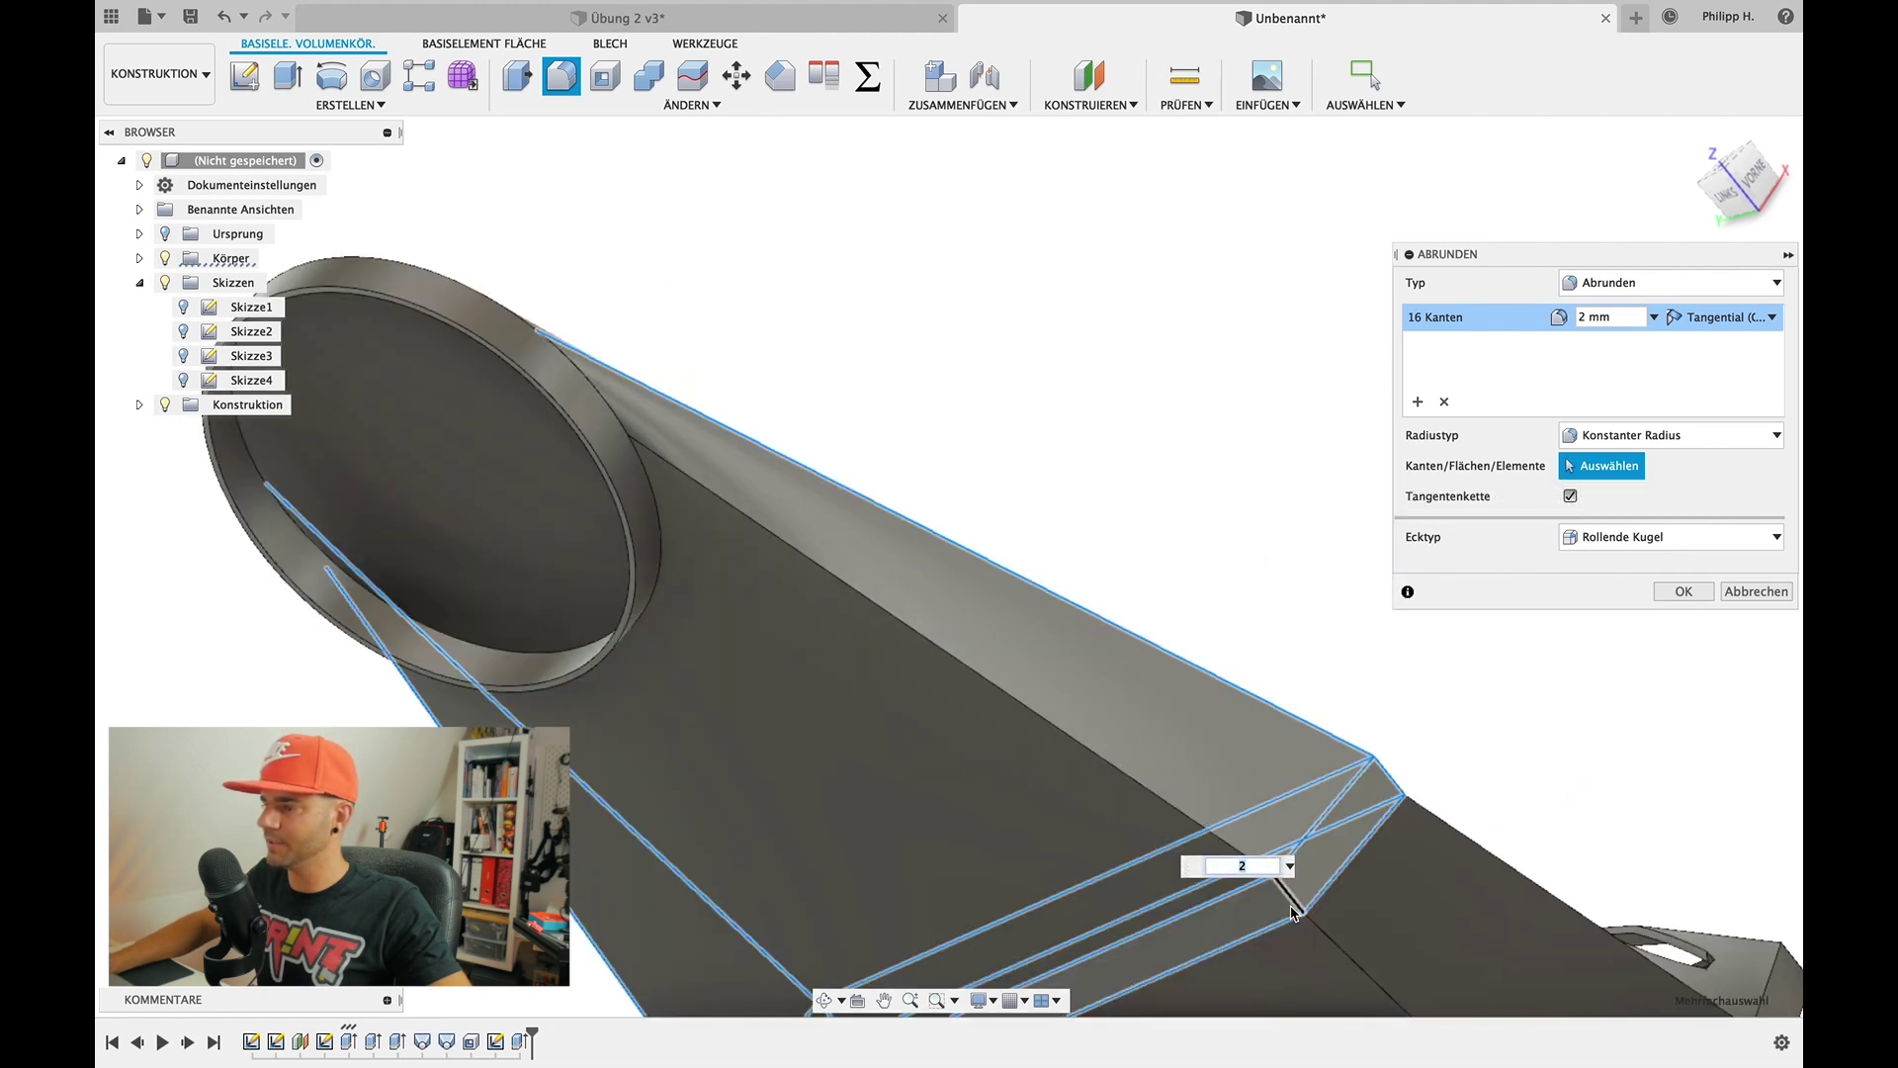
left_click(1166, 813)
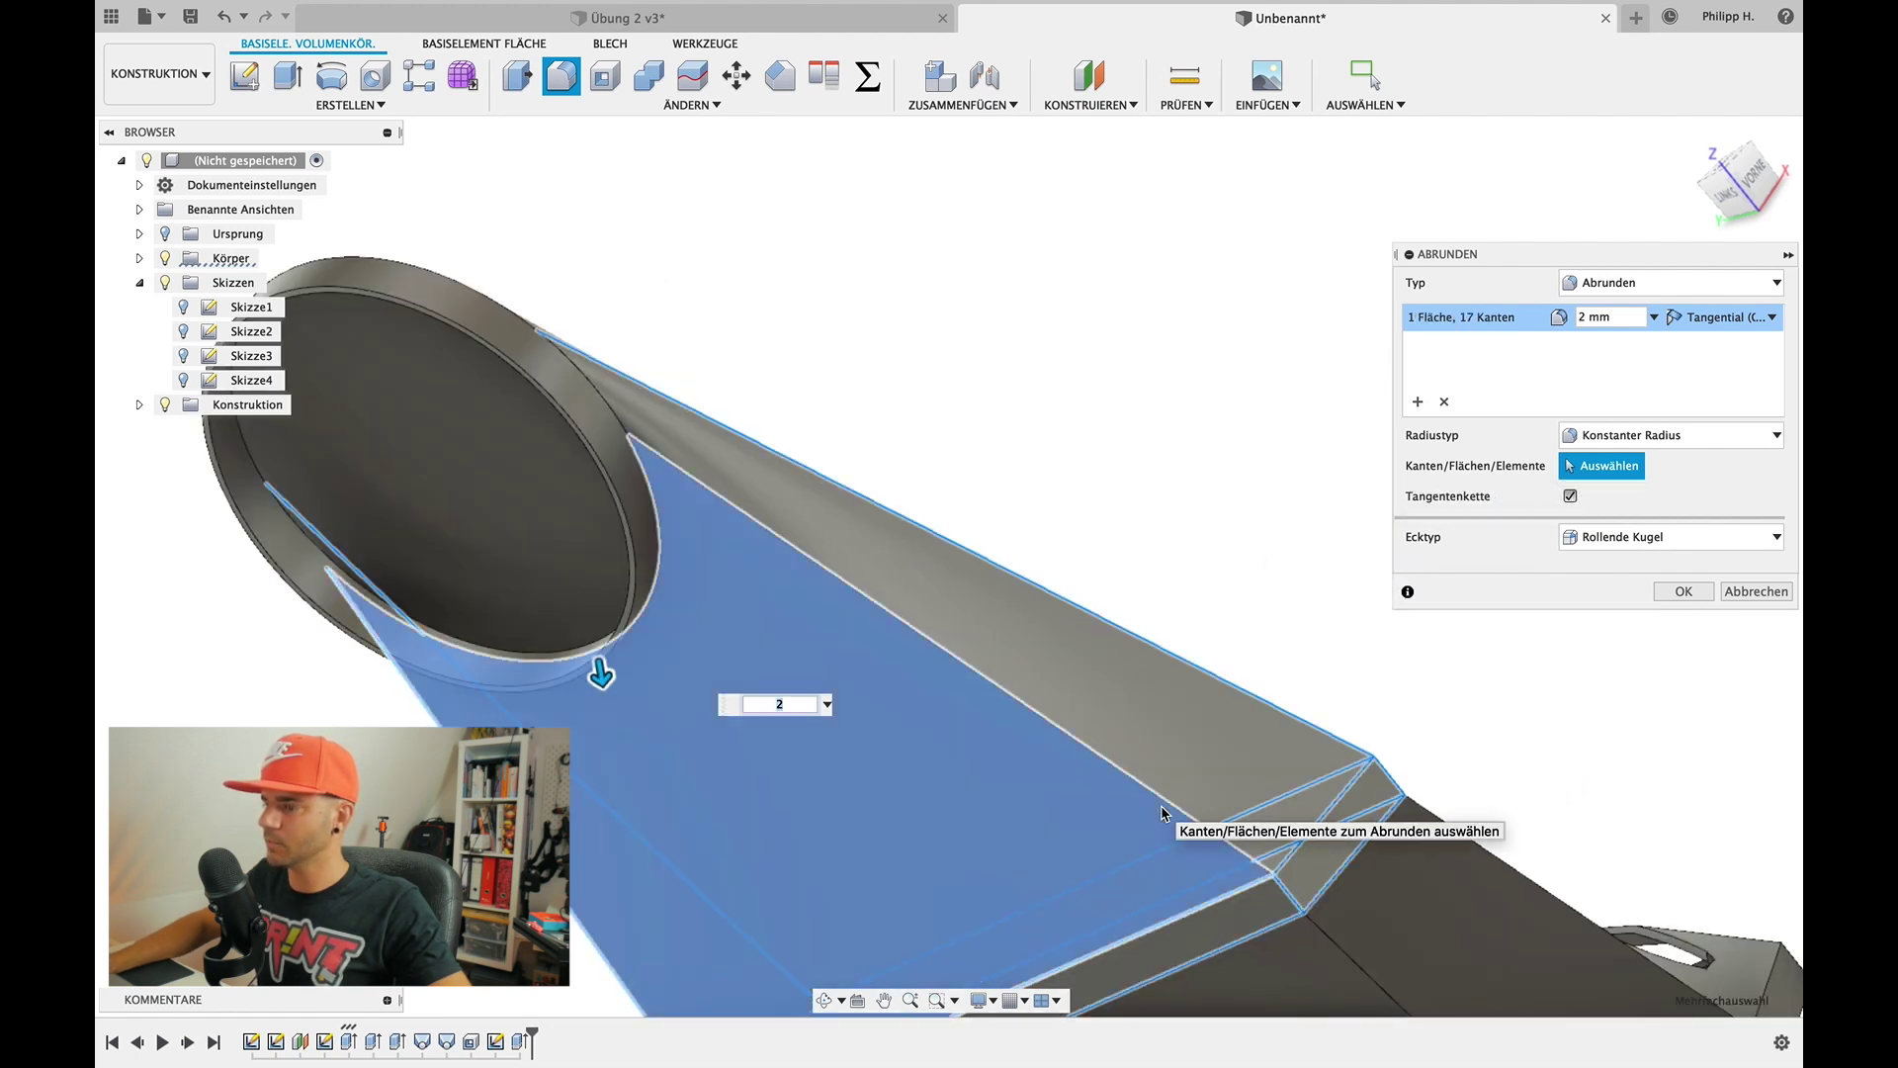
left_click(1023, 761)
left_click(1082, 748)
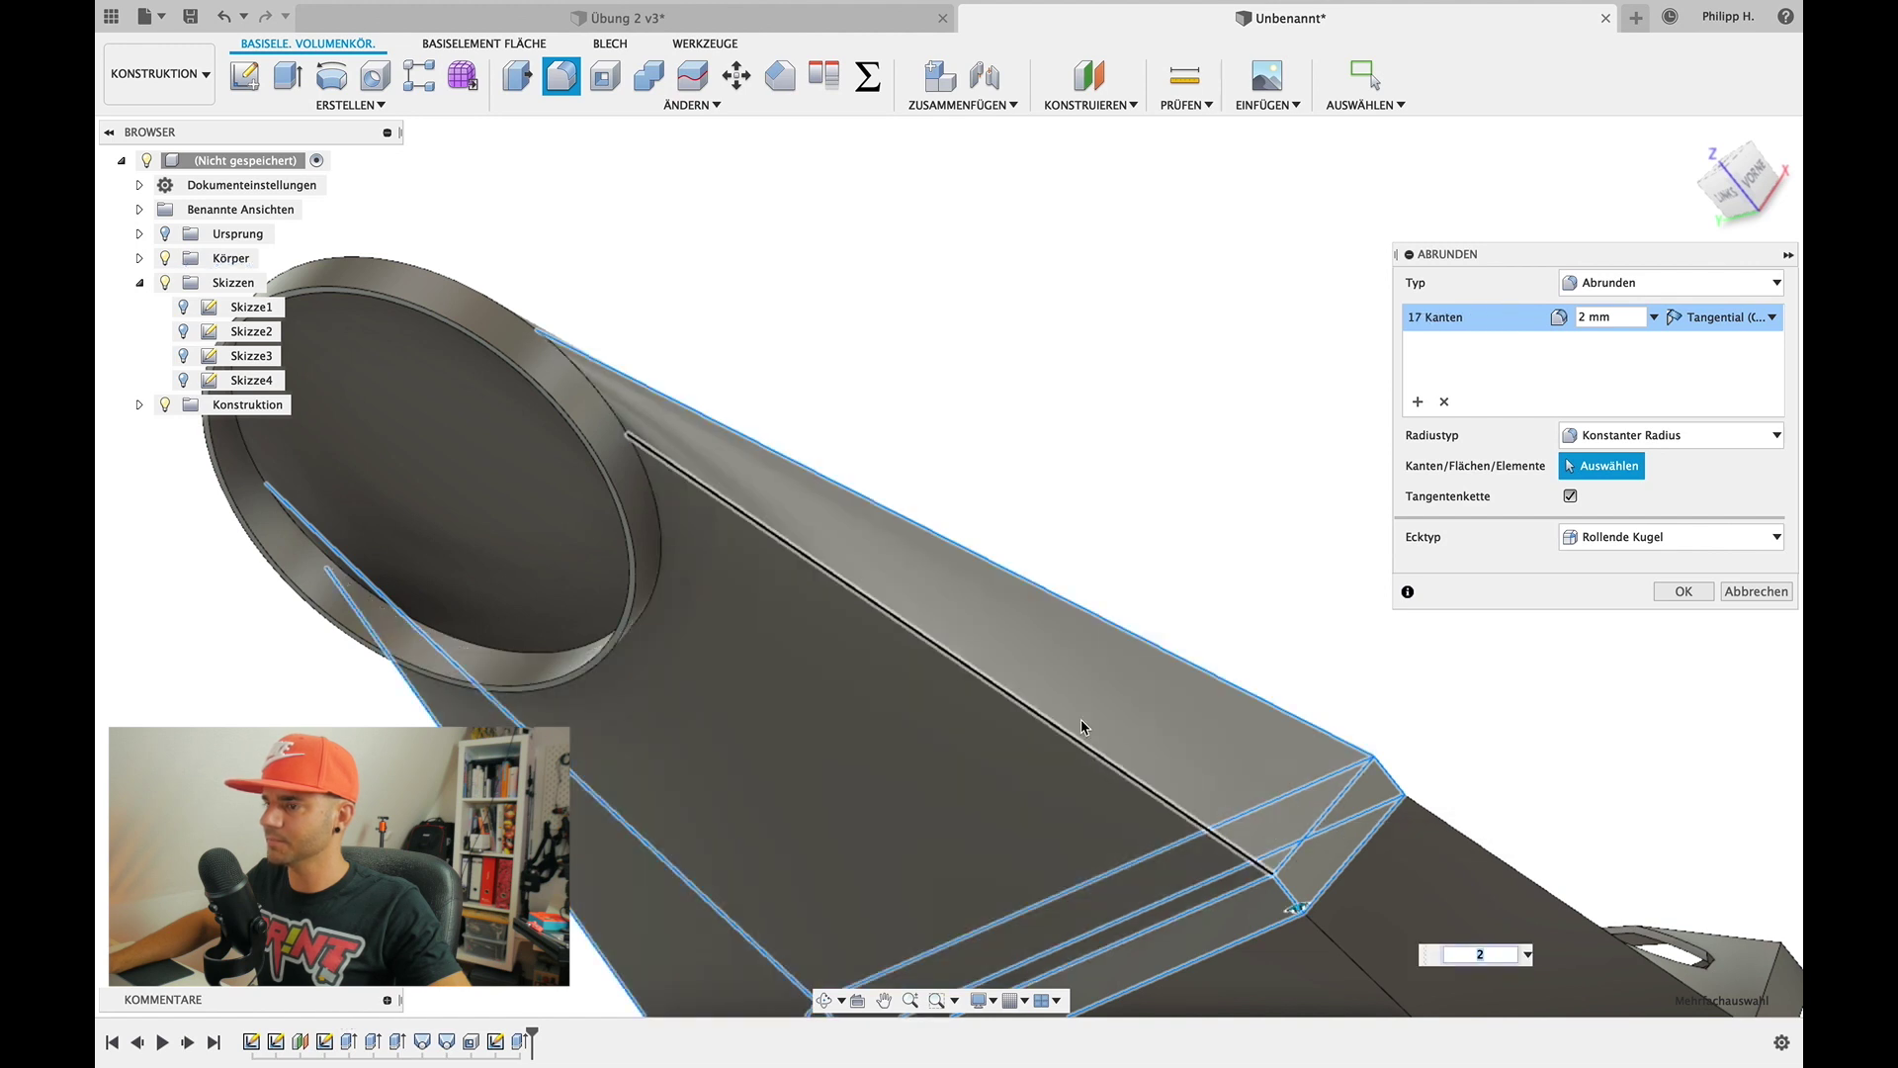
scroll(1101, 364, "down", 2)
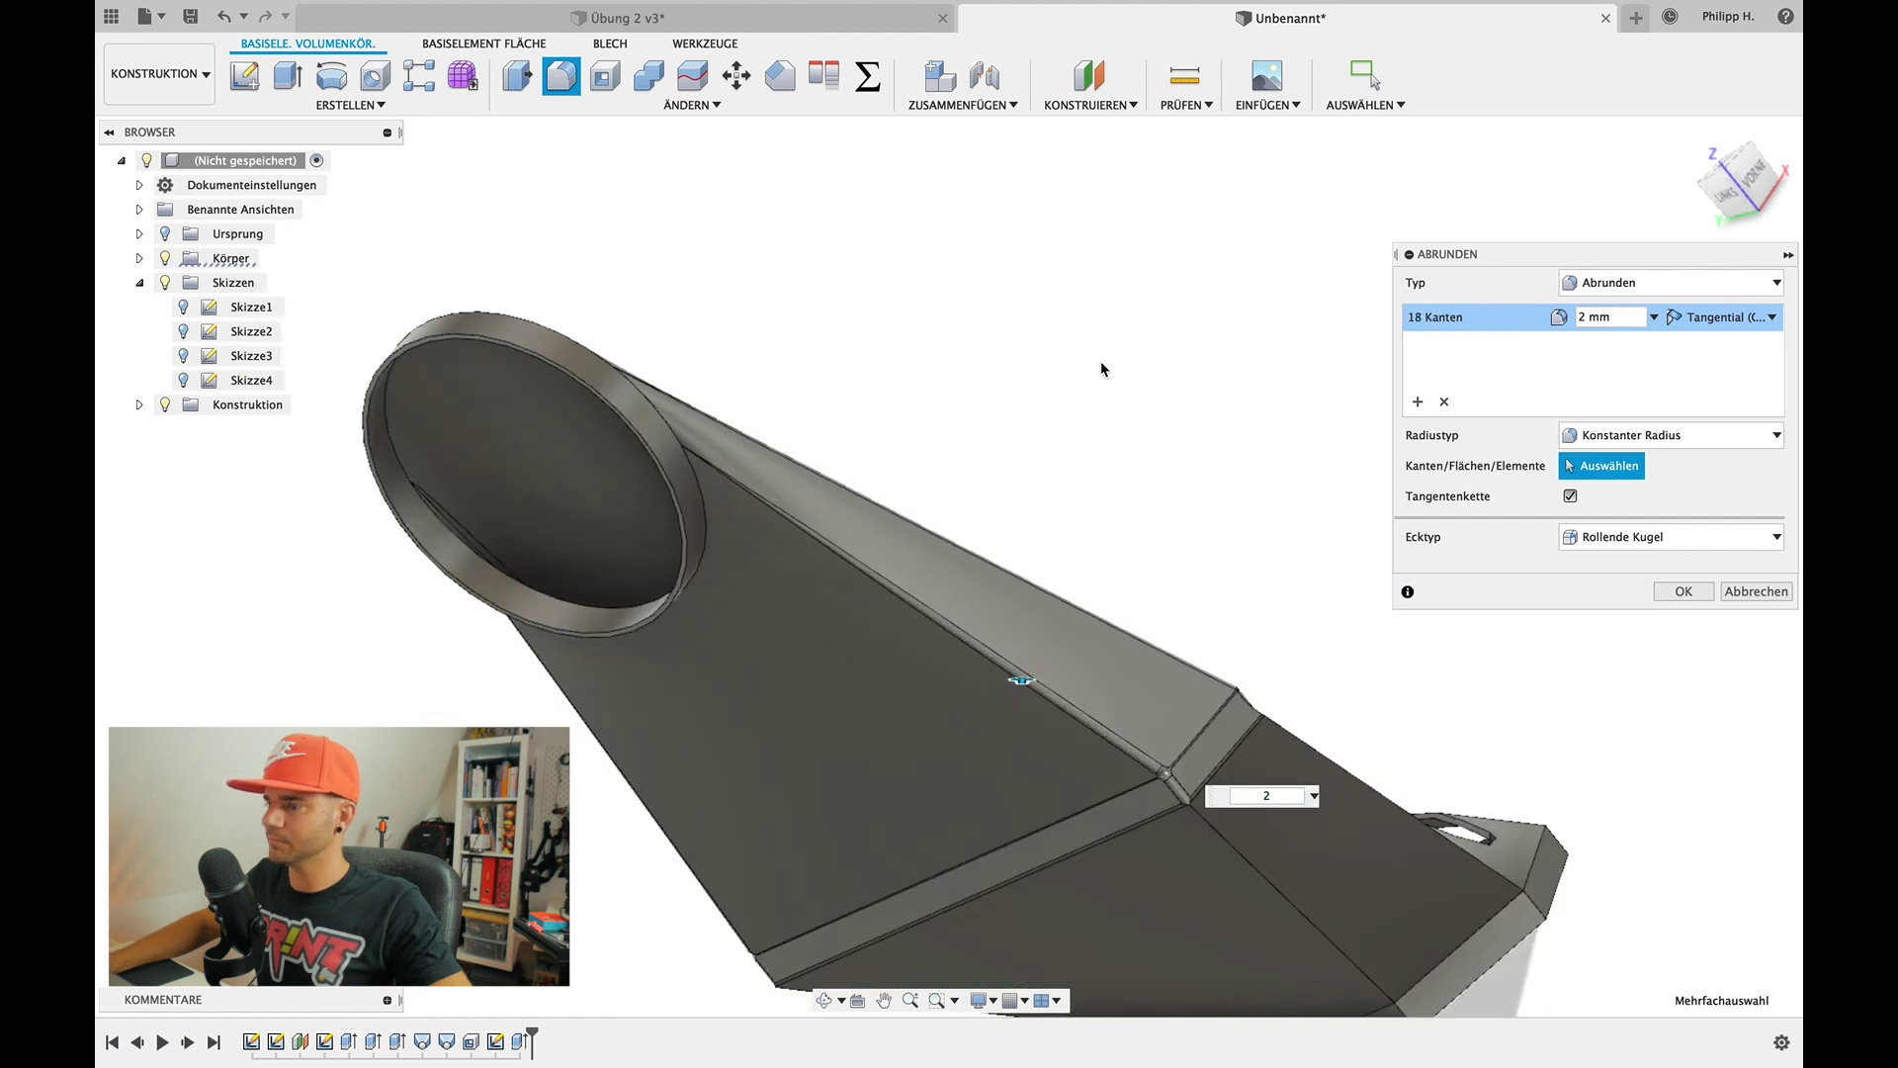
scroll(1100, 364, "down", 2)
scroll(1100, 368, "right", 5, "shift")
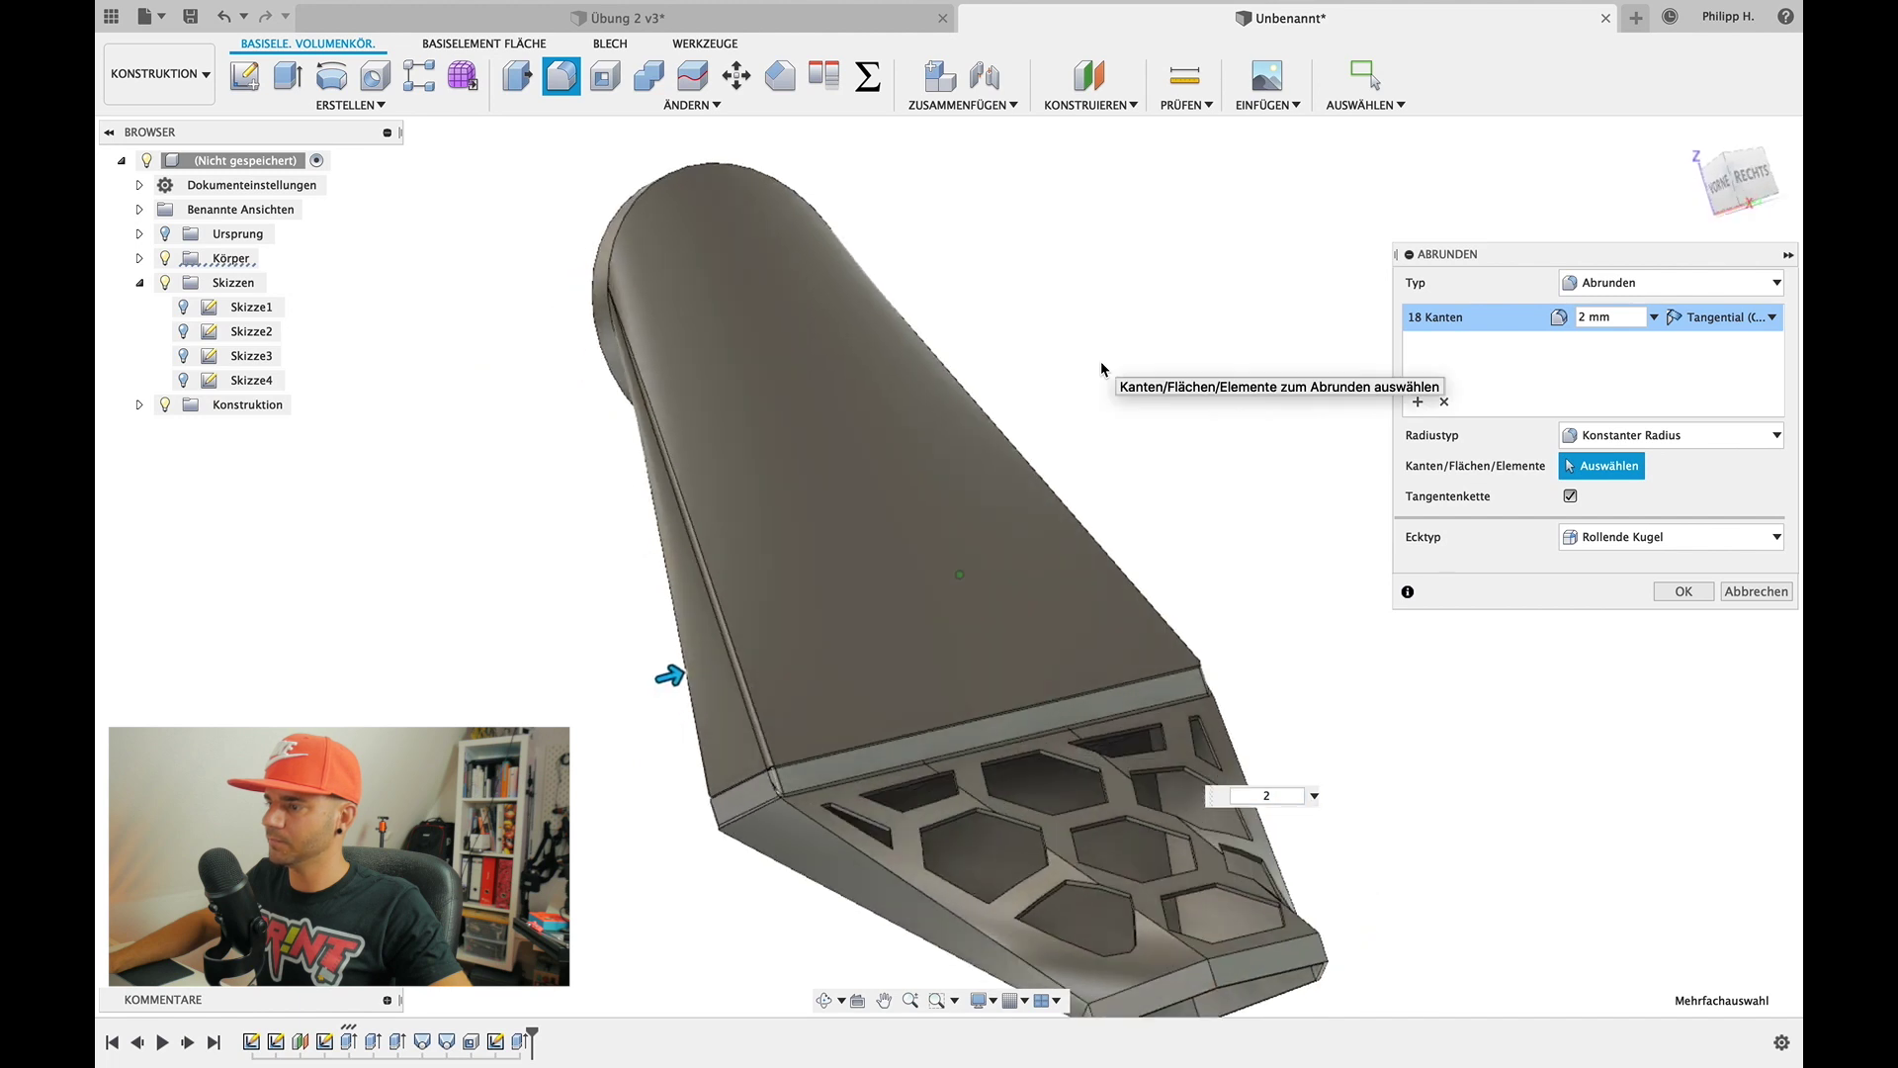
scroll(1100, 368, "right", 3, "shift")
scroll(1100, 360, "down", 2)
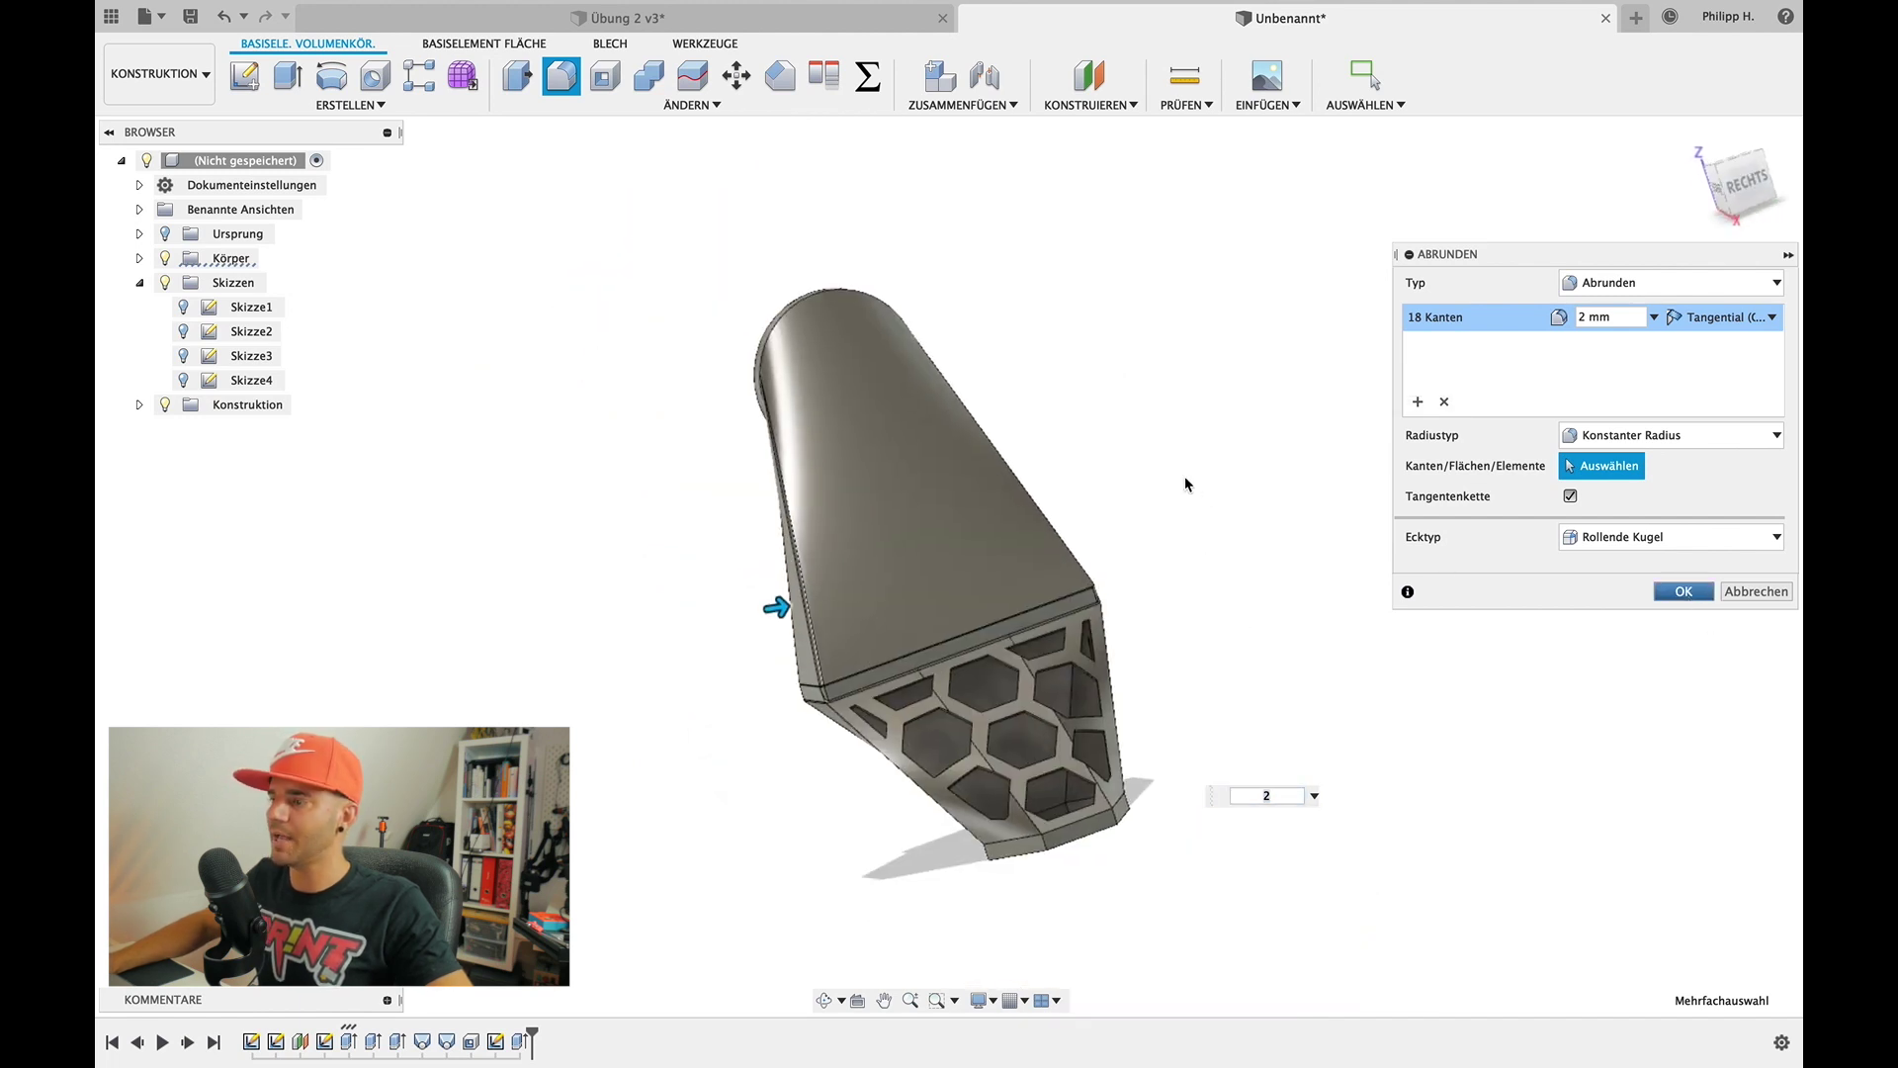
key("Return")
Apply a trial green glossy enamel appearance to the leg body
middle_click_drag(1184, 477, 1098, 452, "shift")
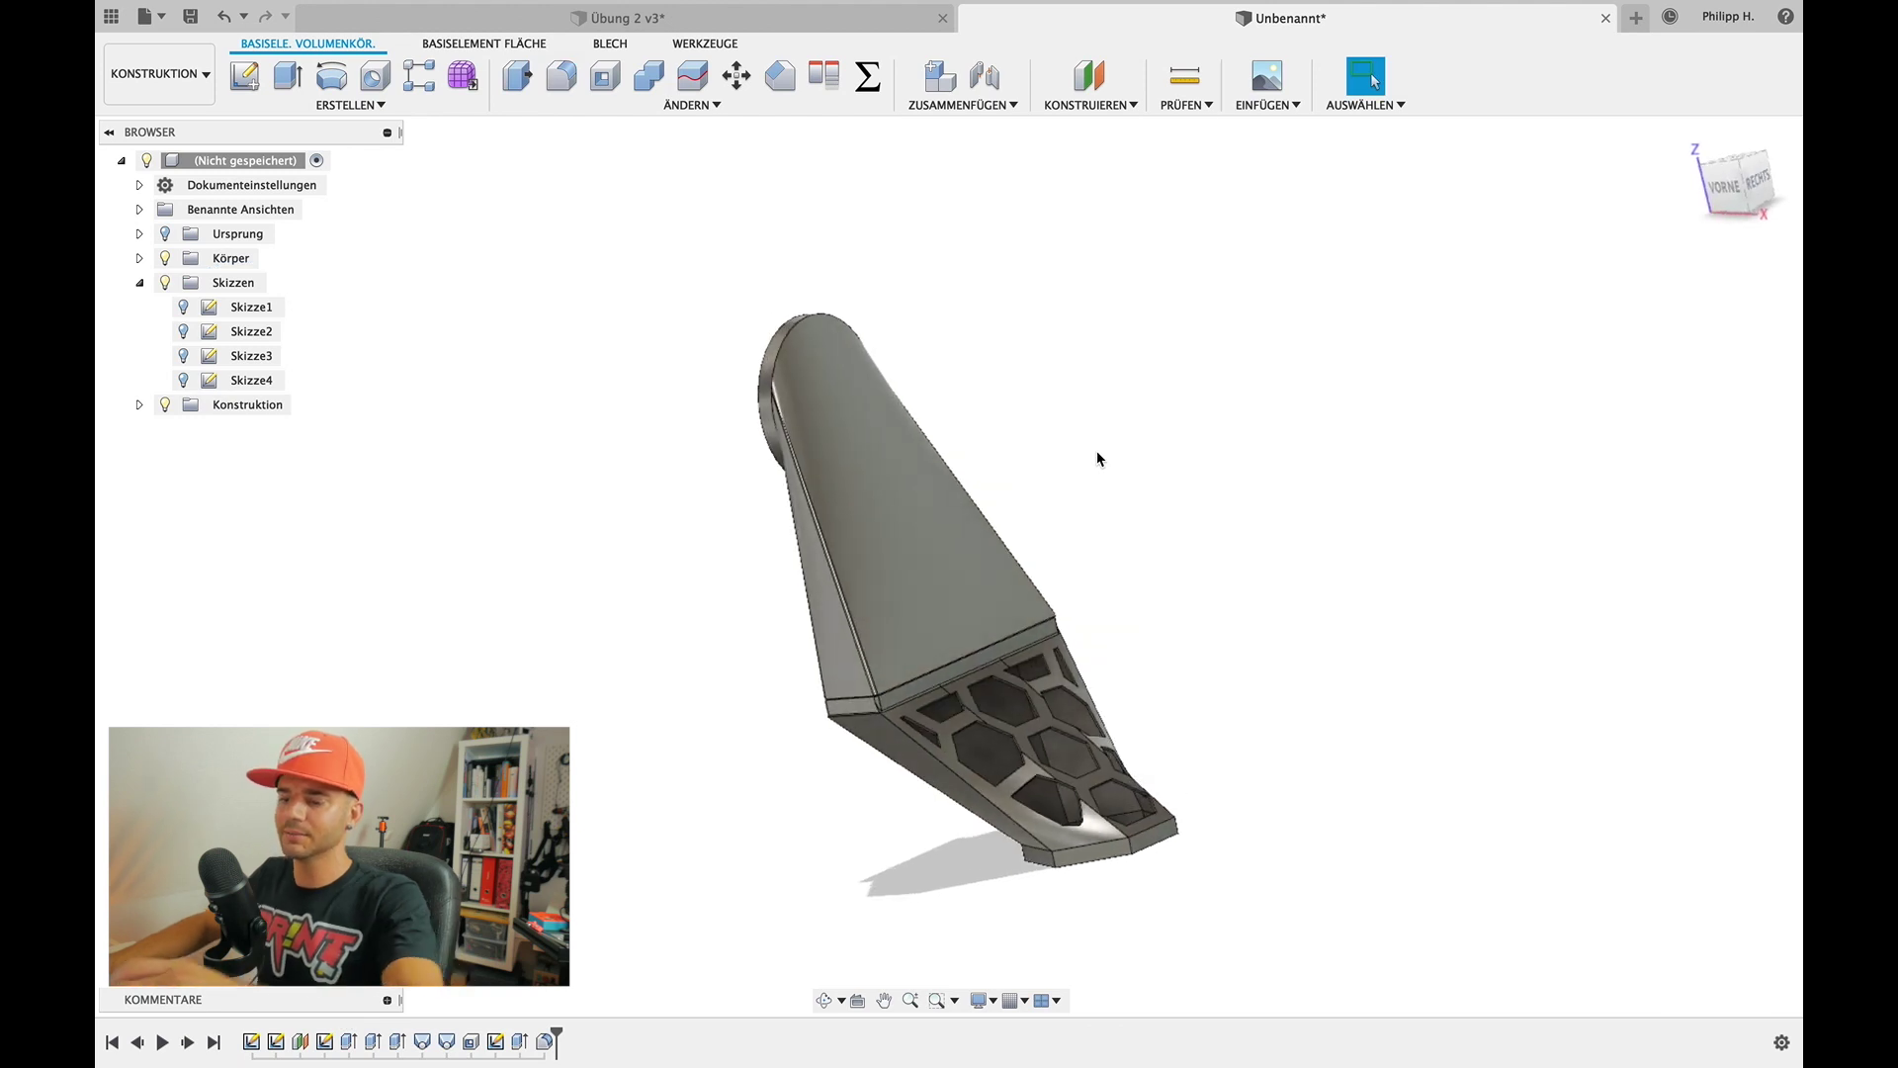
key("a")
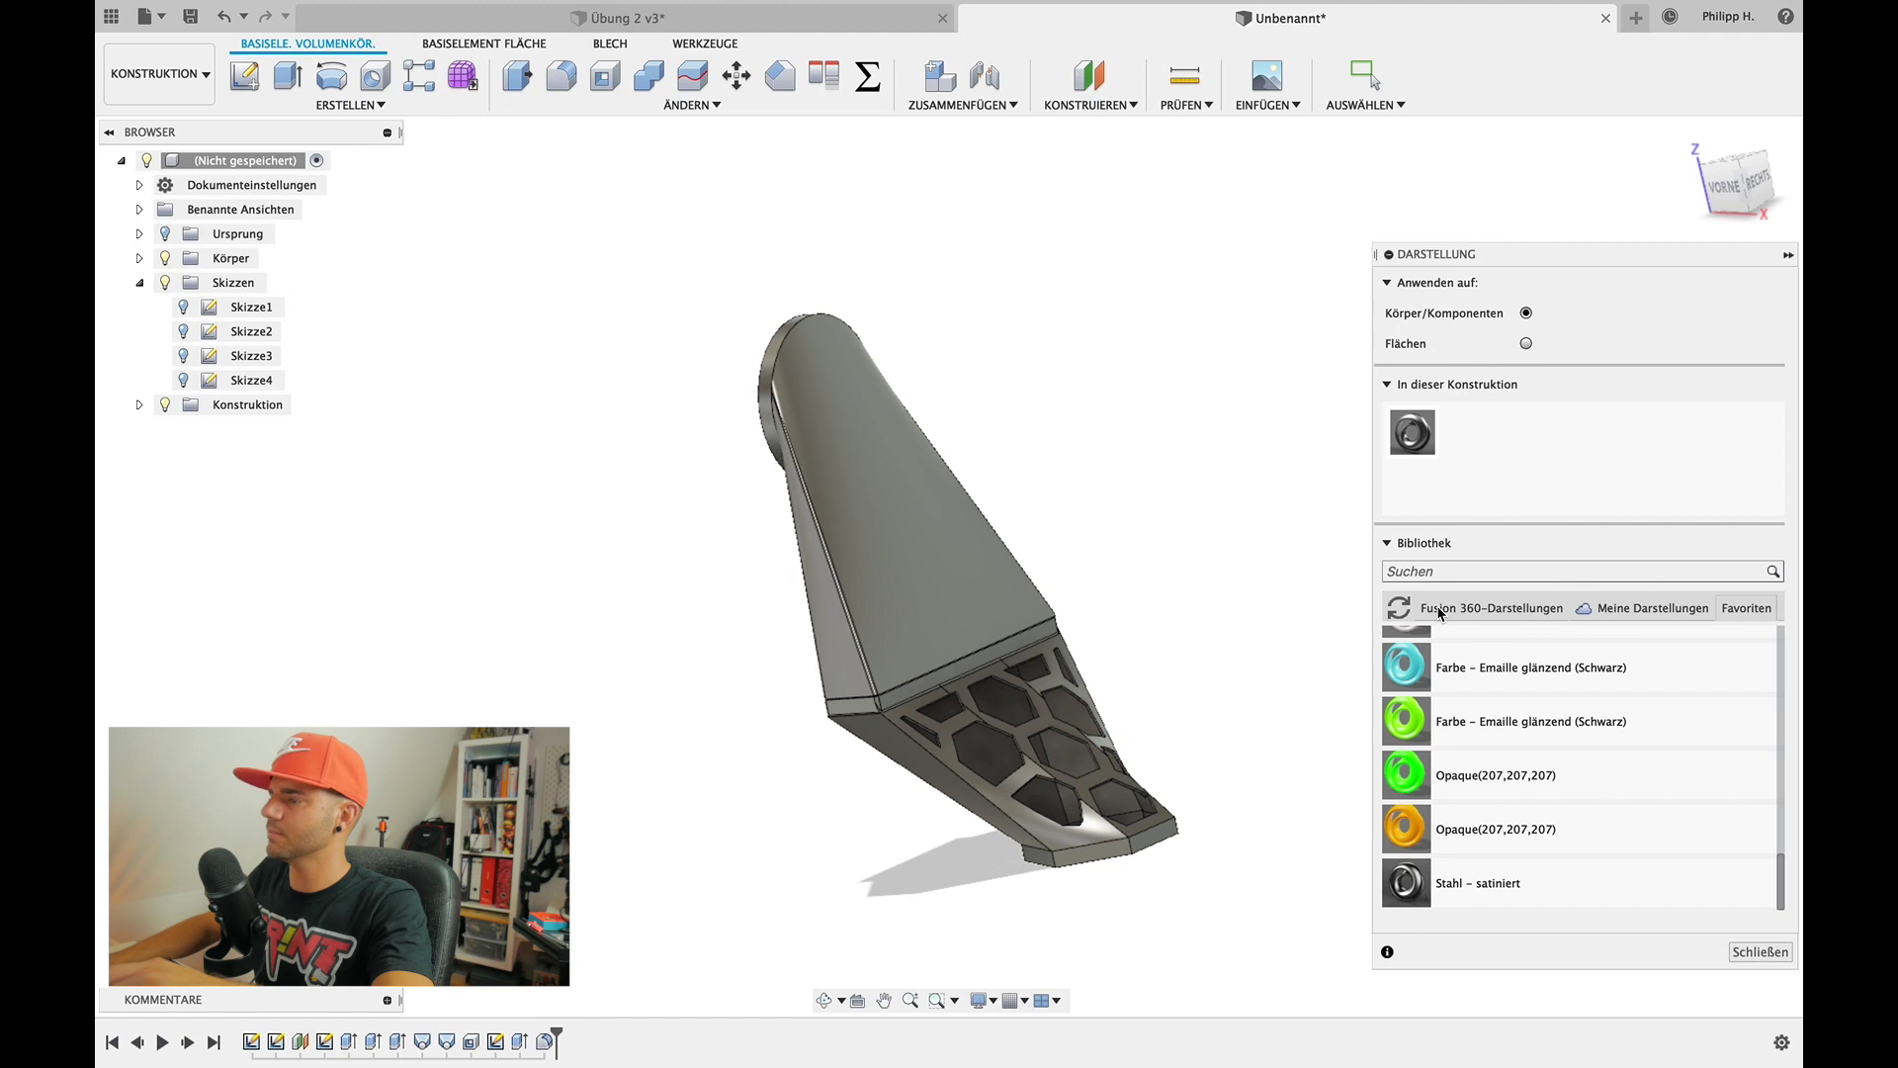
left_click_drag(1532, 730, 957, 638)
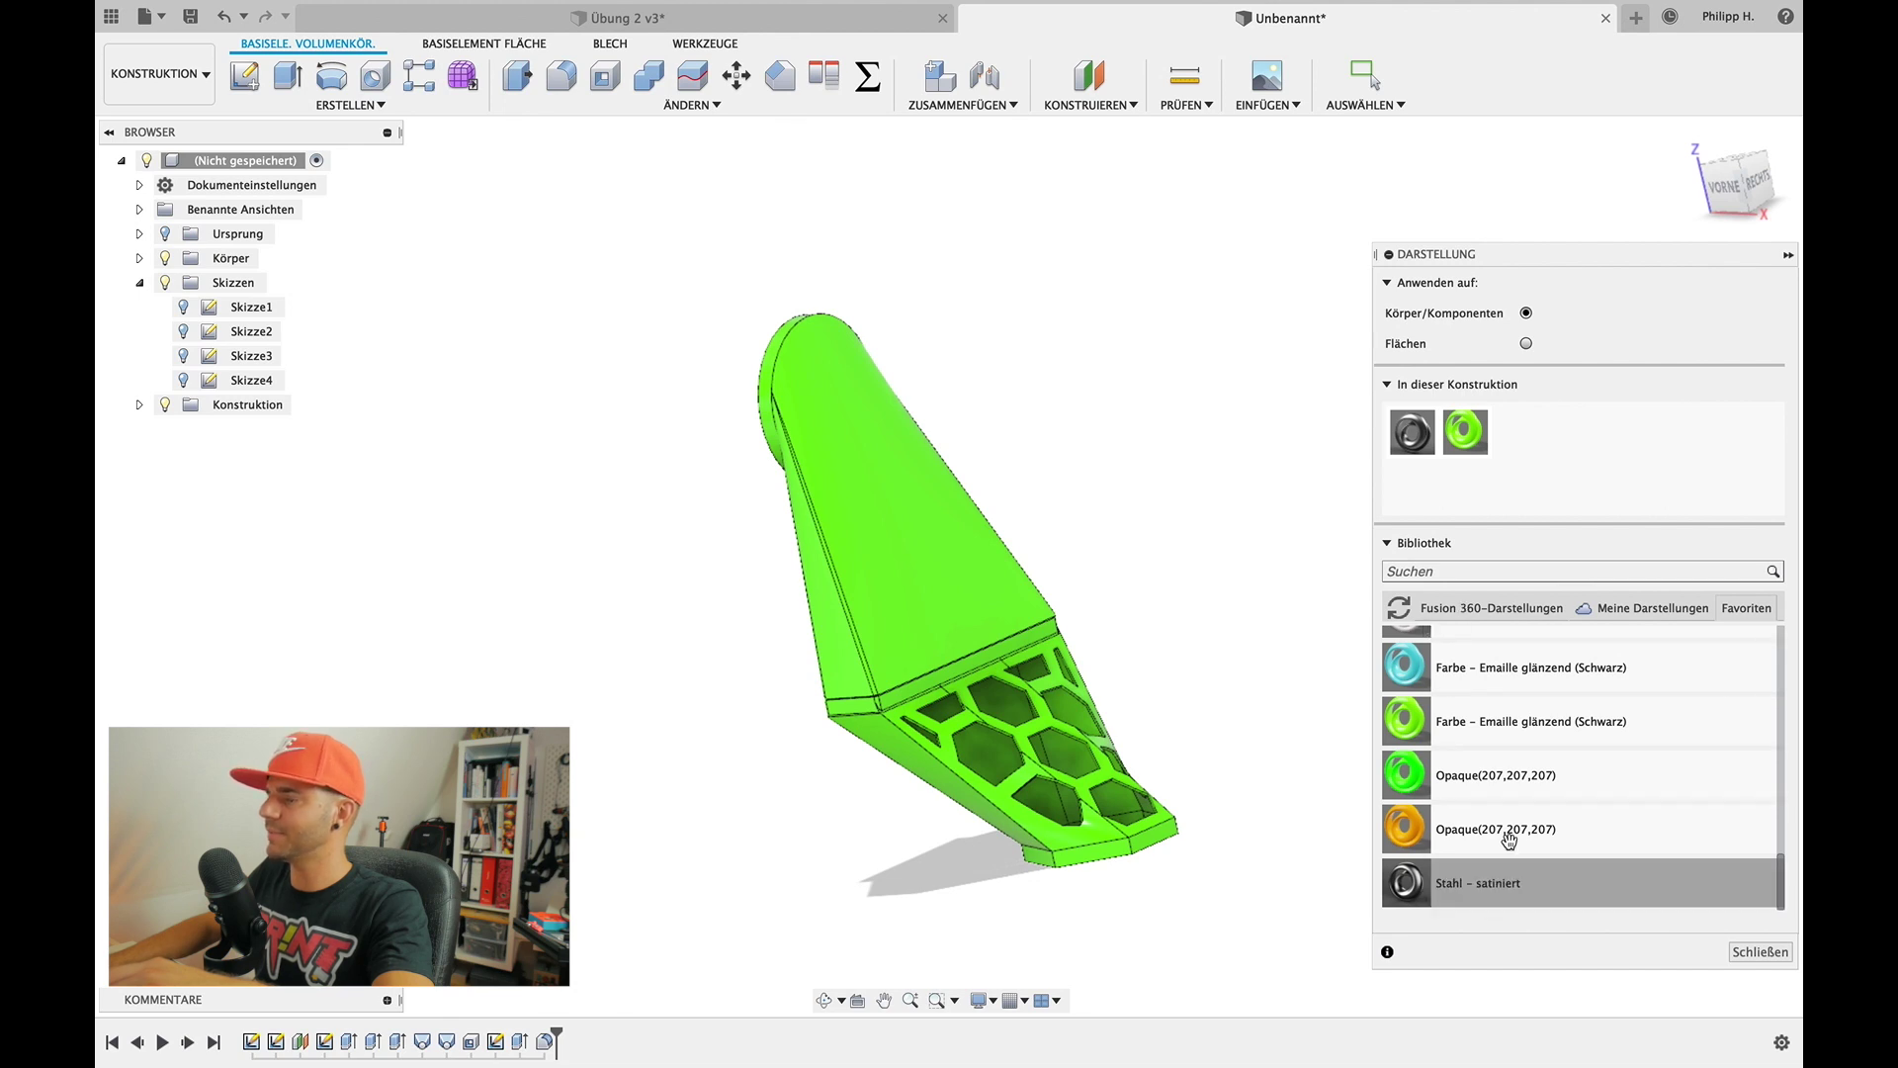
Replace it with 'Aluminium – eloxiert, glänzend (Blau)' from Metall > Aluminium
left_click(1453, 608)
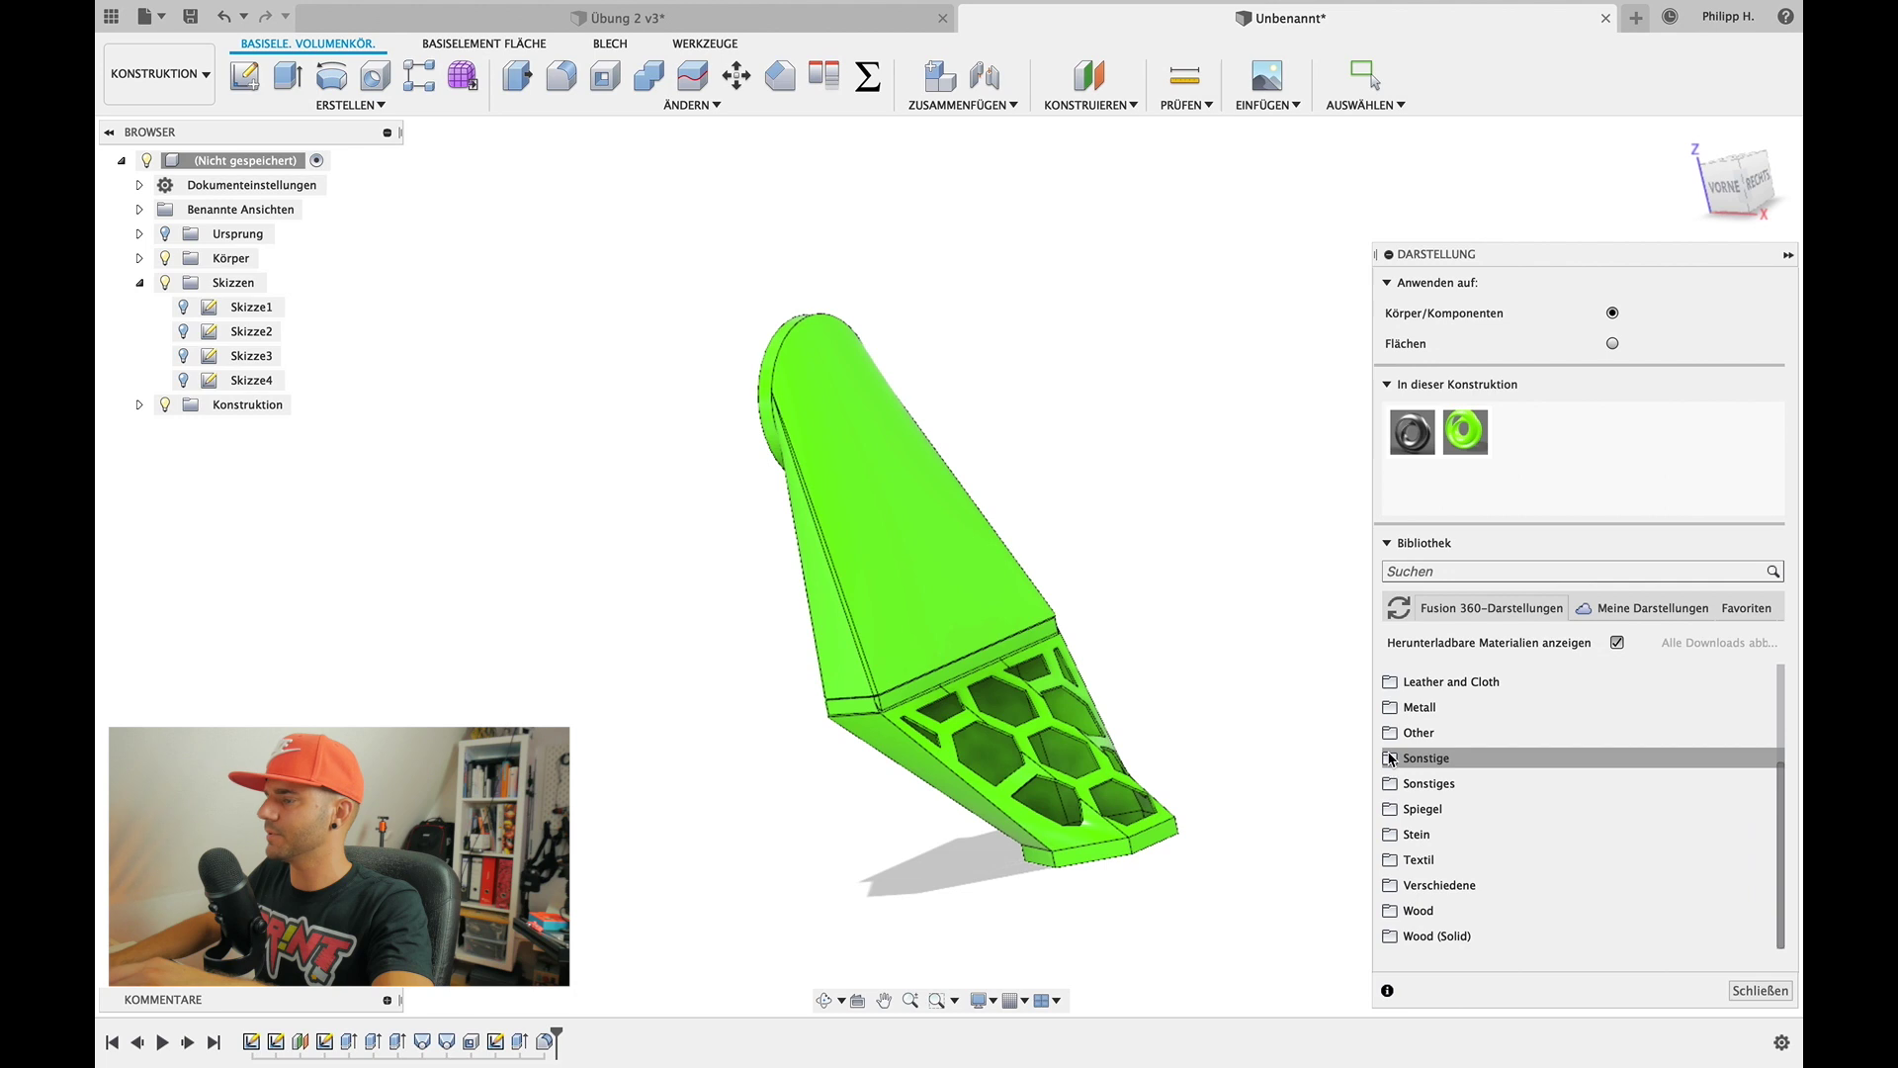
left_click(1386, 709)
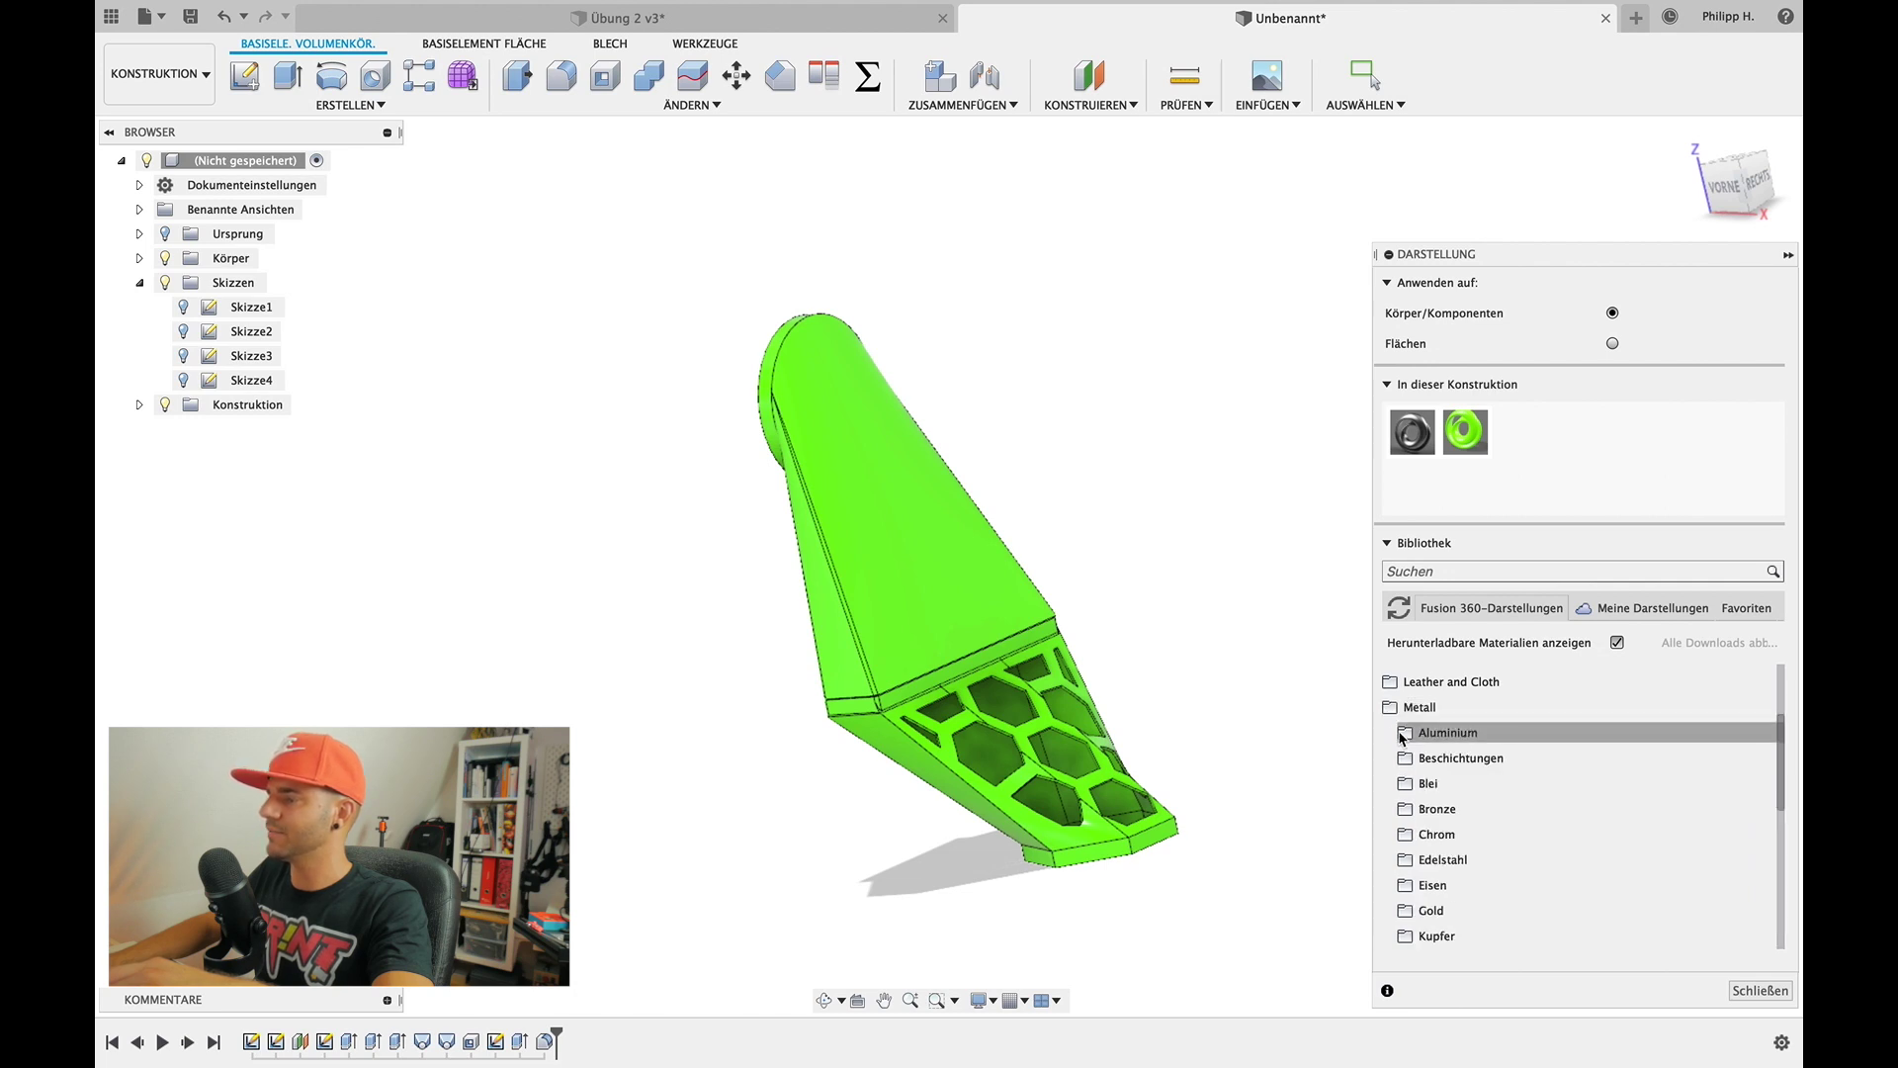
left_click(1409, 735)
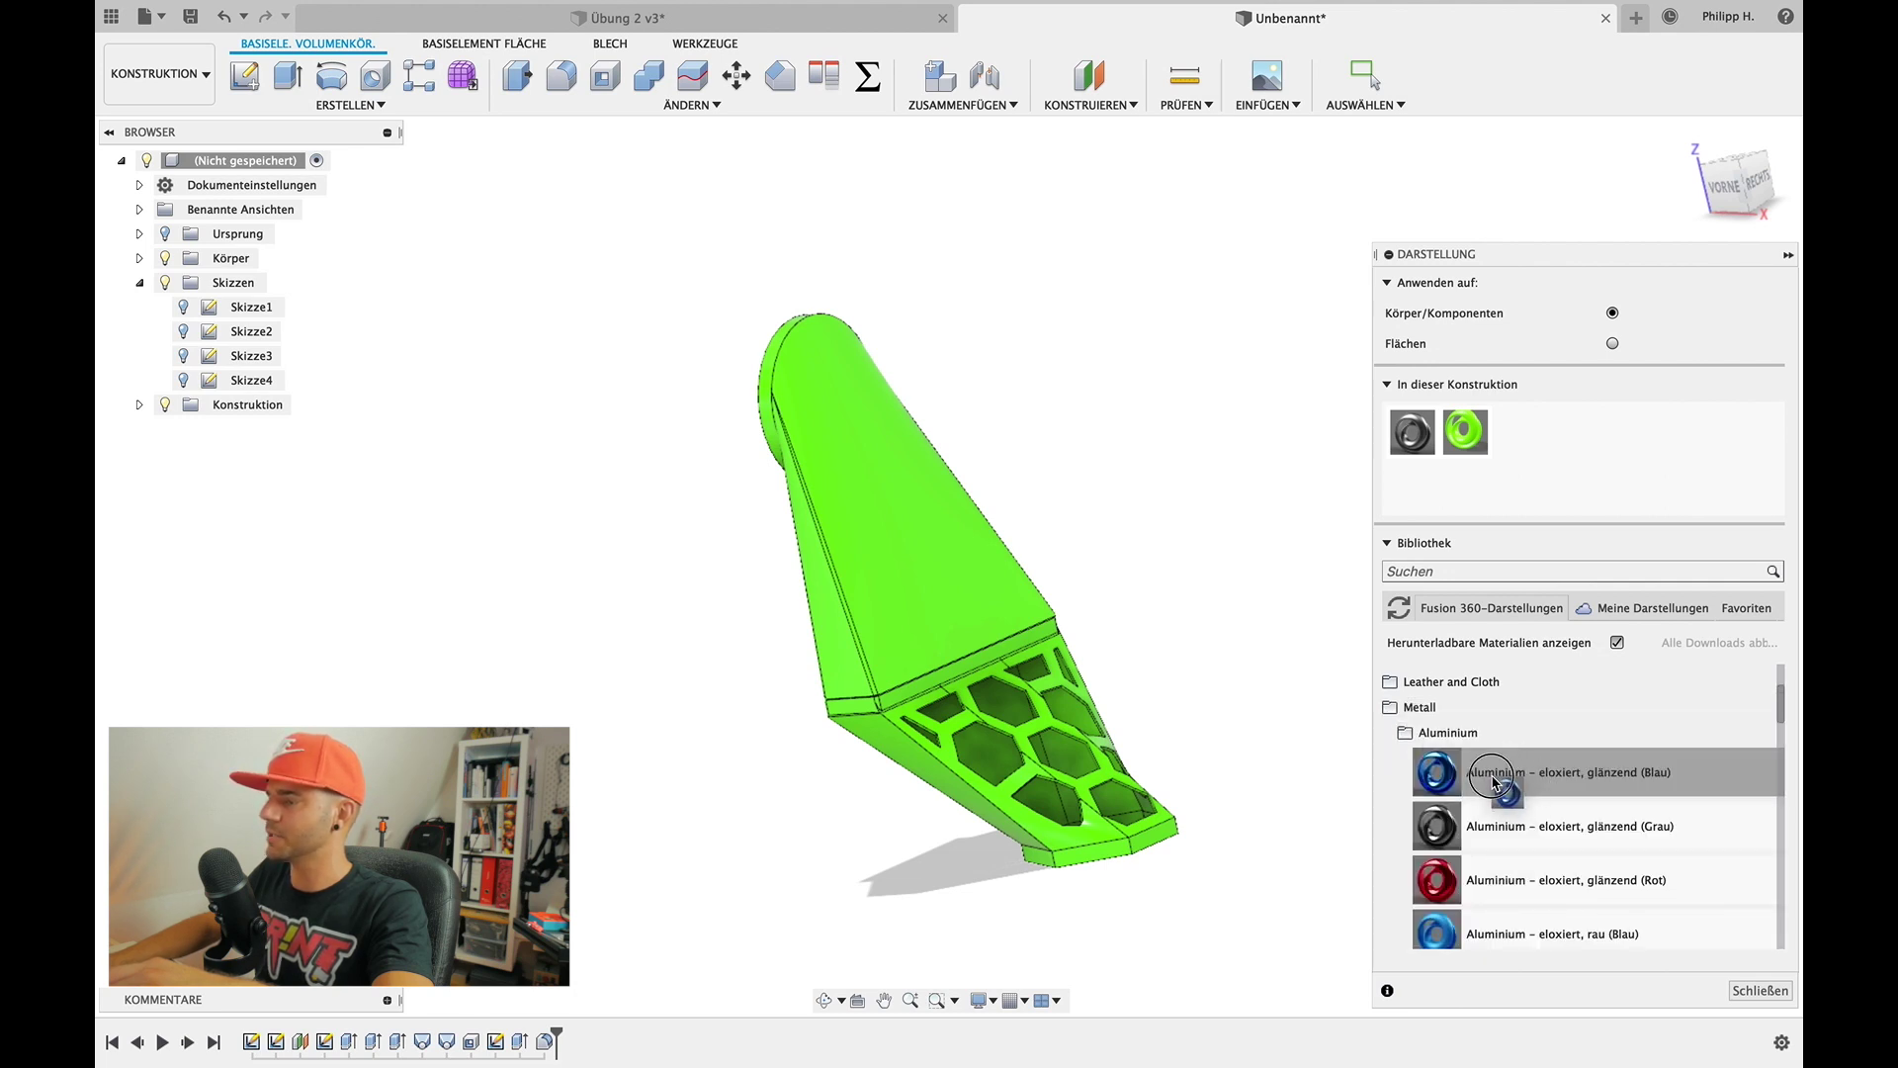
left_click_drag(1492, 781, 944, 613)
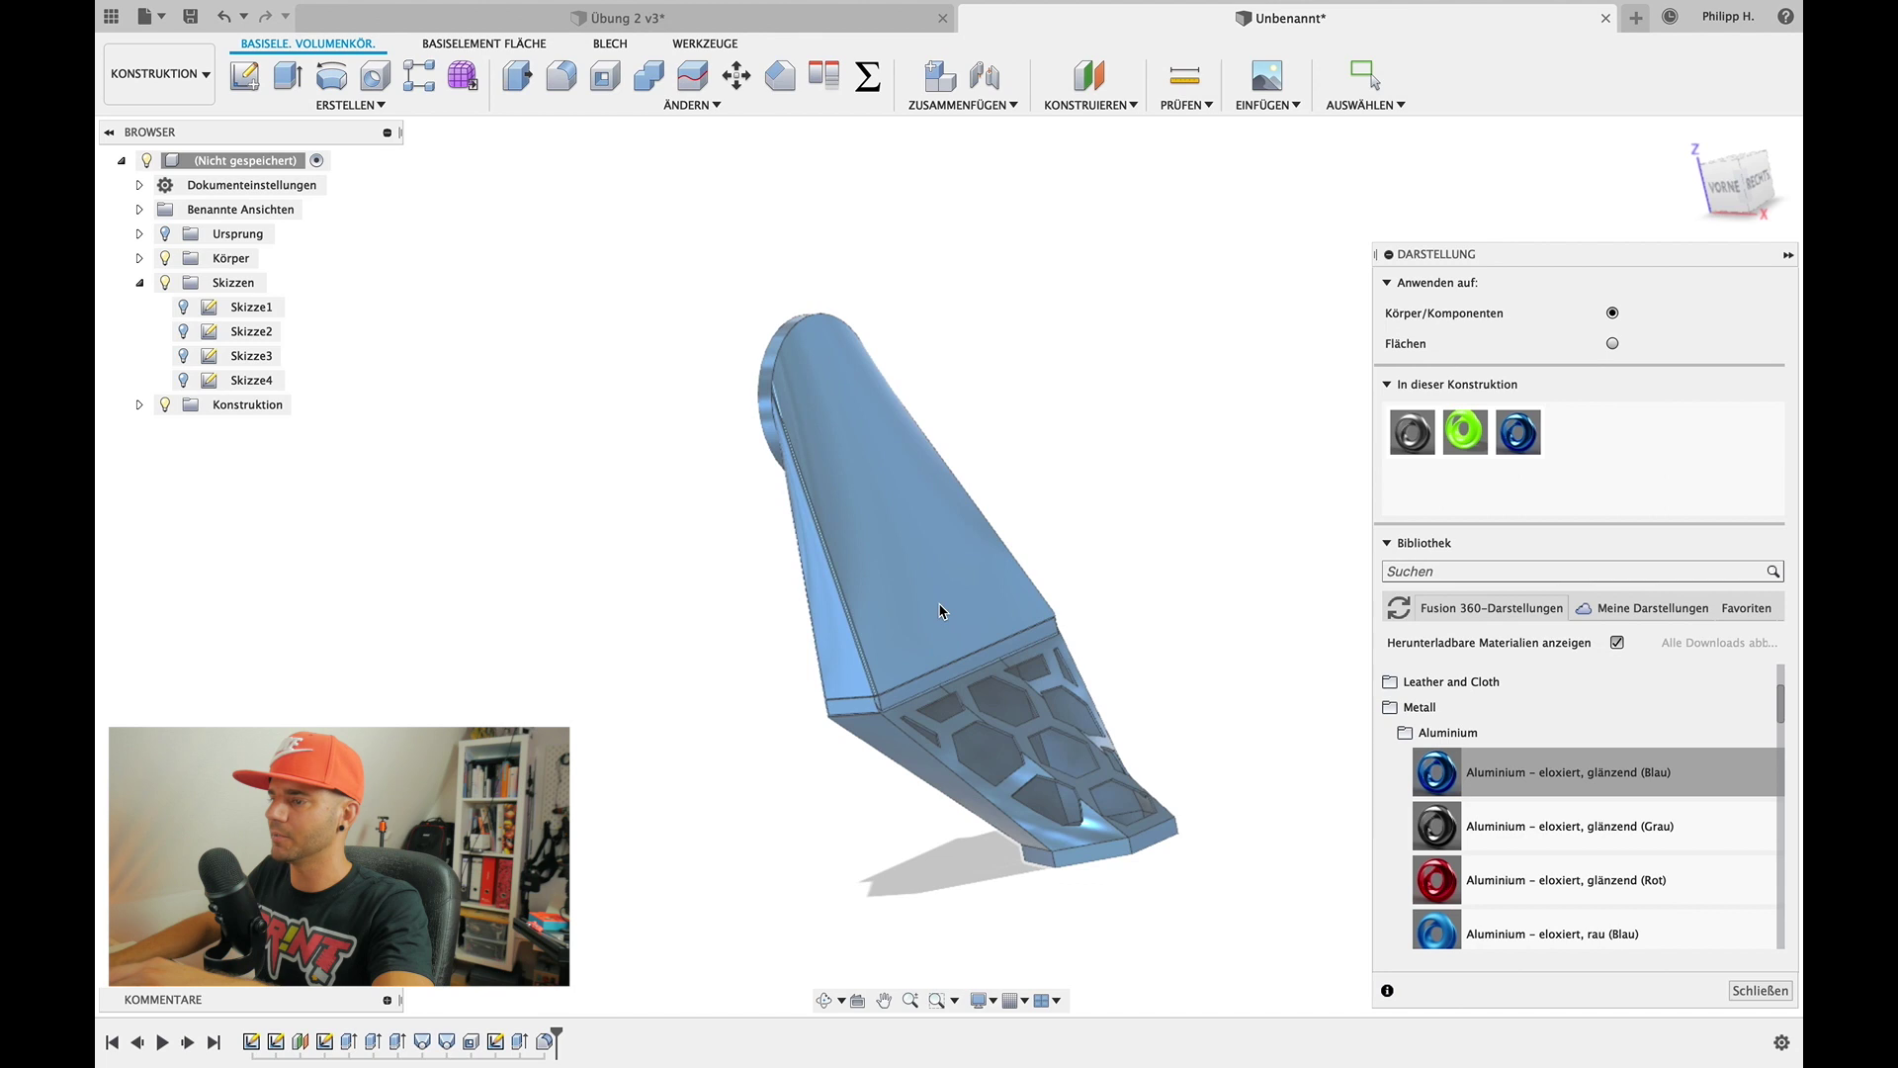
left_click(1744, 990)
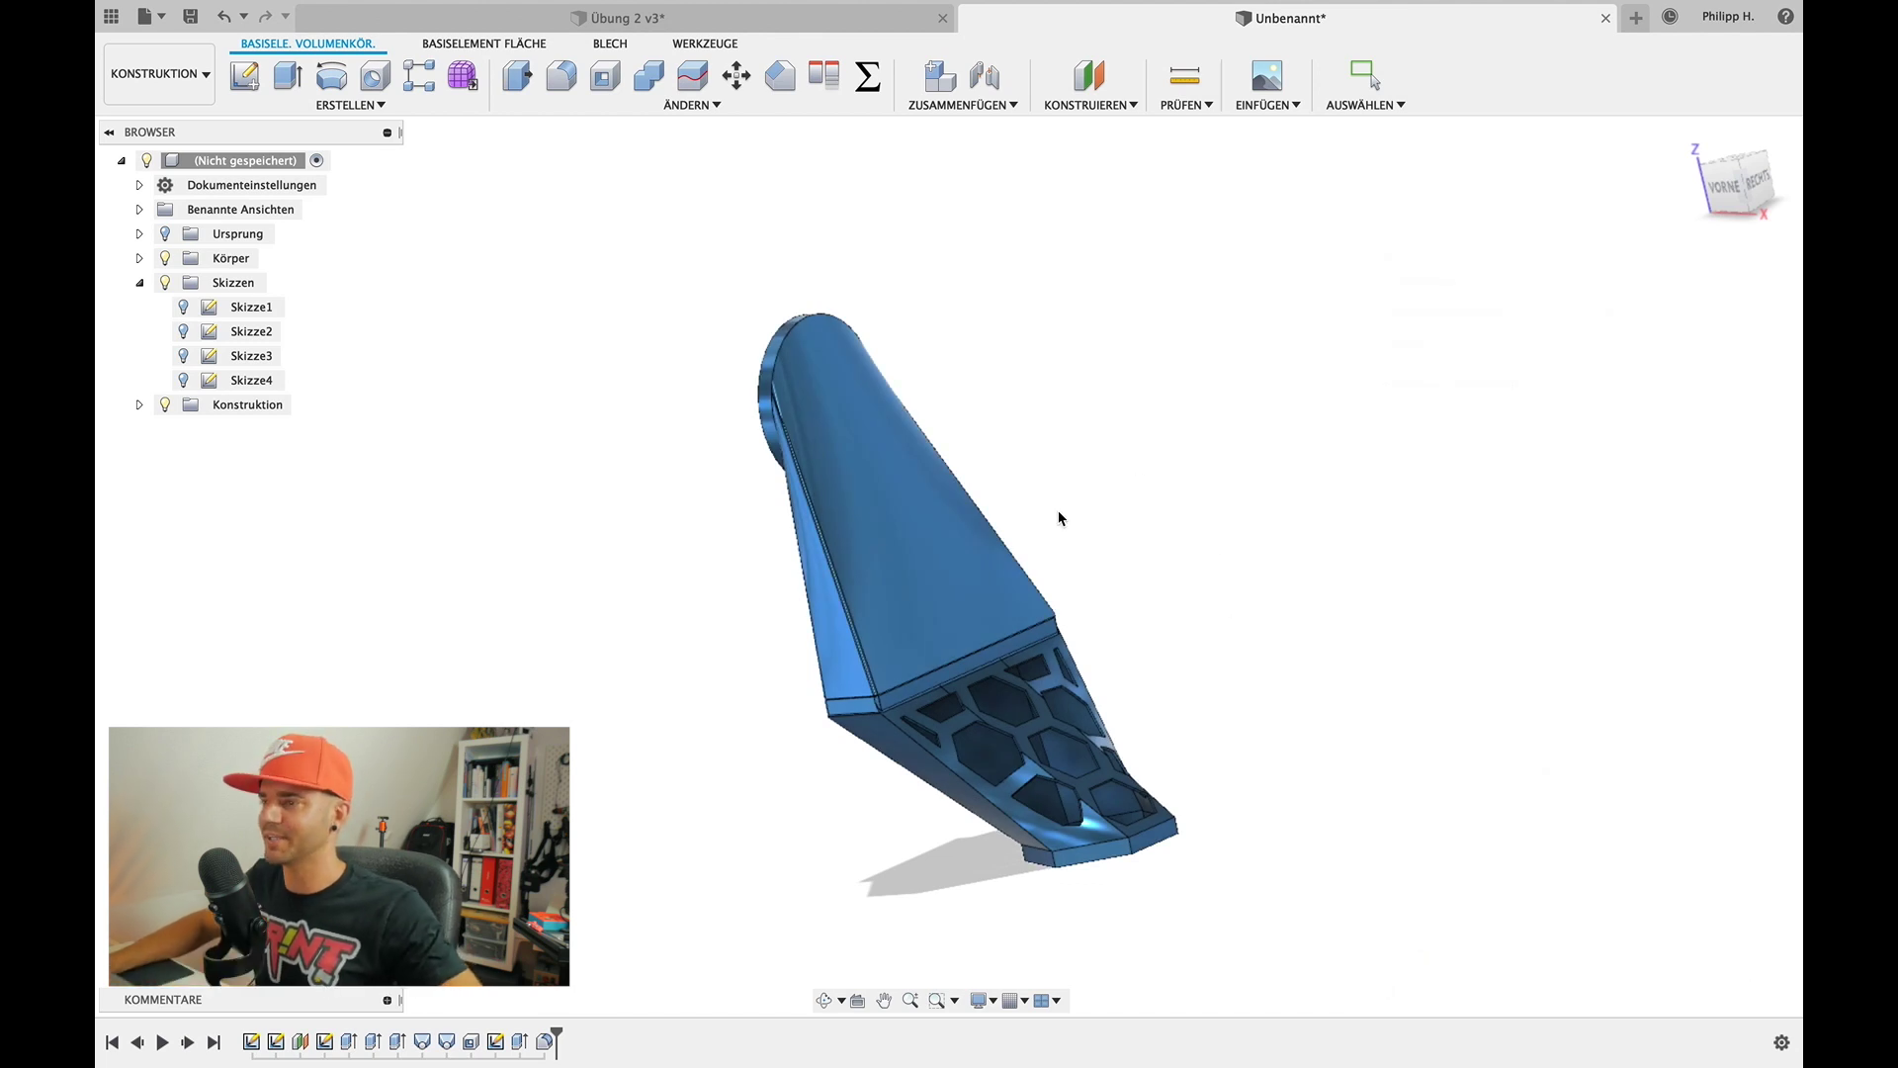
Compare against the Übung 2 v3 design, then begin filleting the honeycomb-end edge chain
middle_click_drag(1059, 518, 1059, 518, "shift")
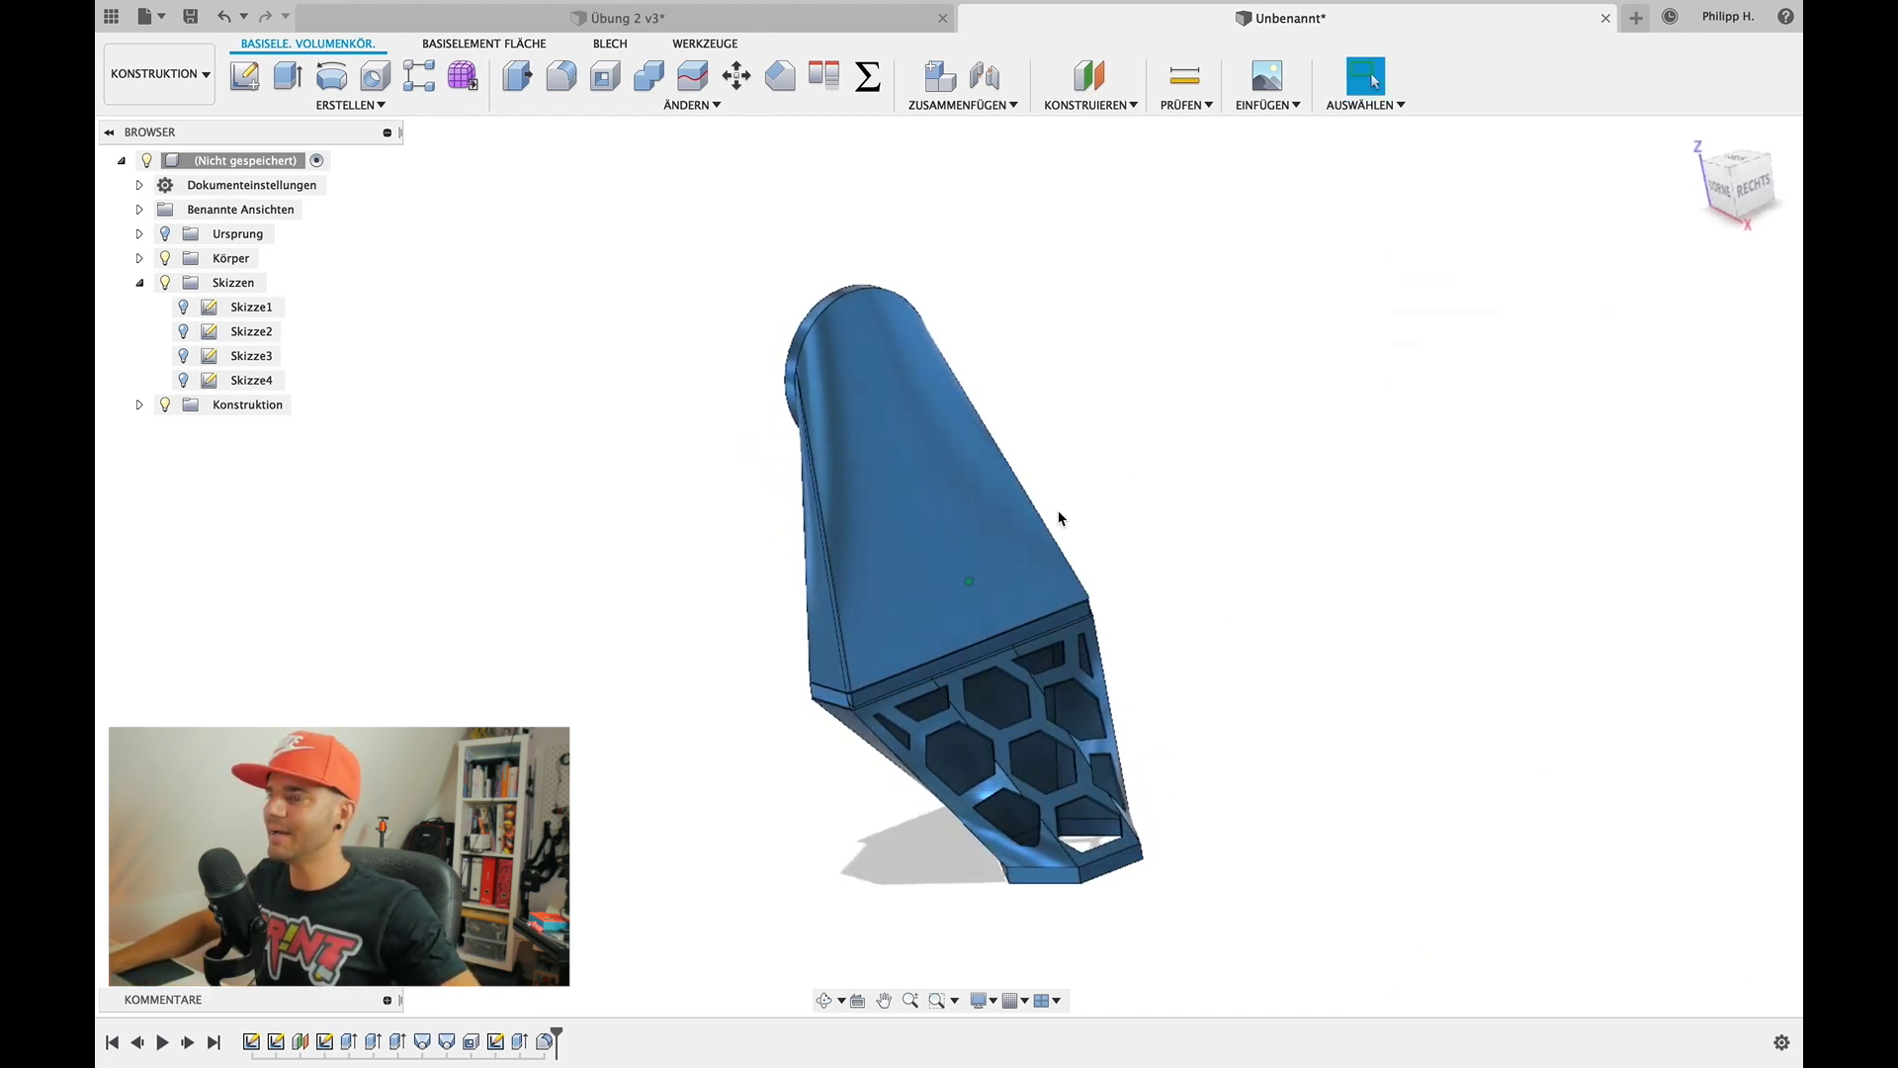
left_click(623, 18)
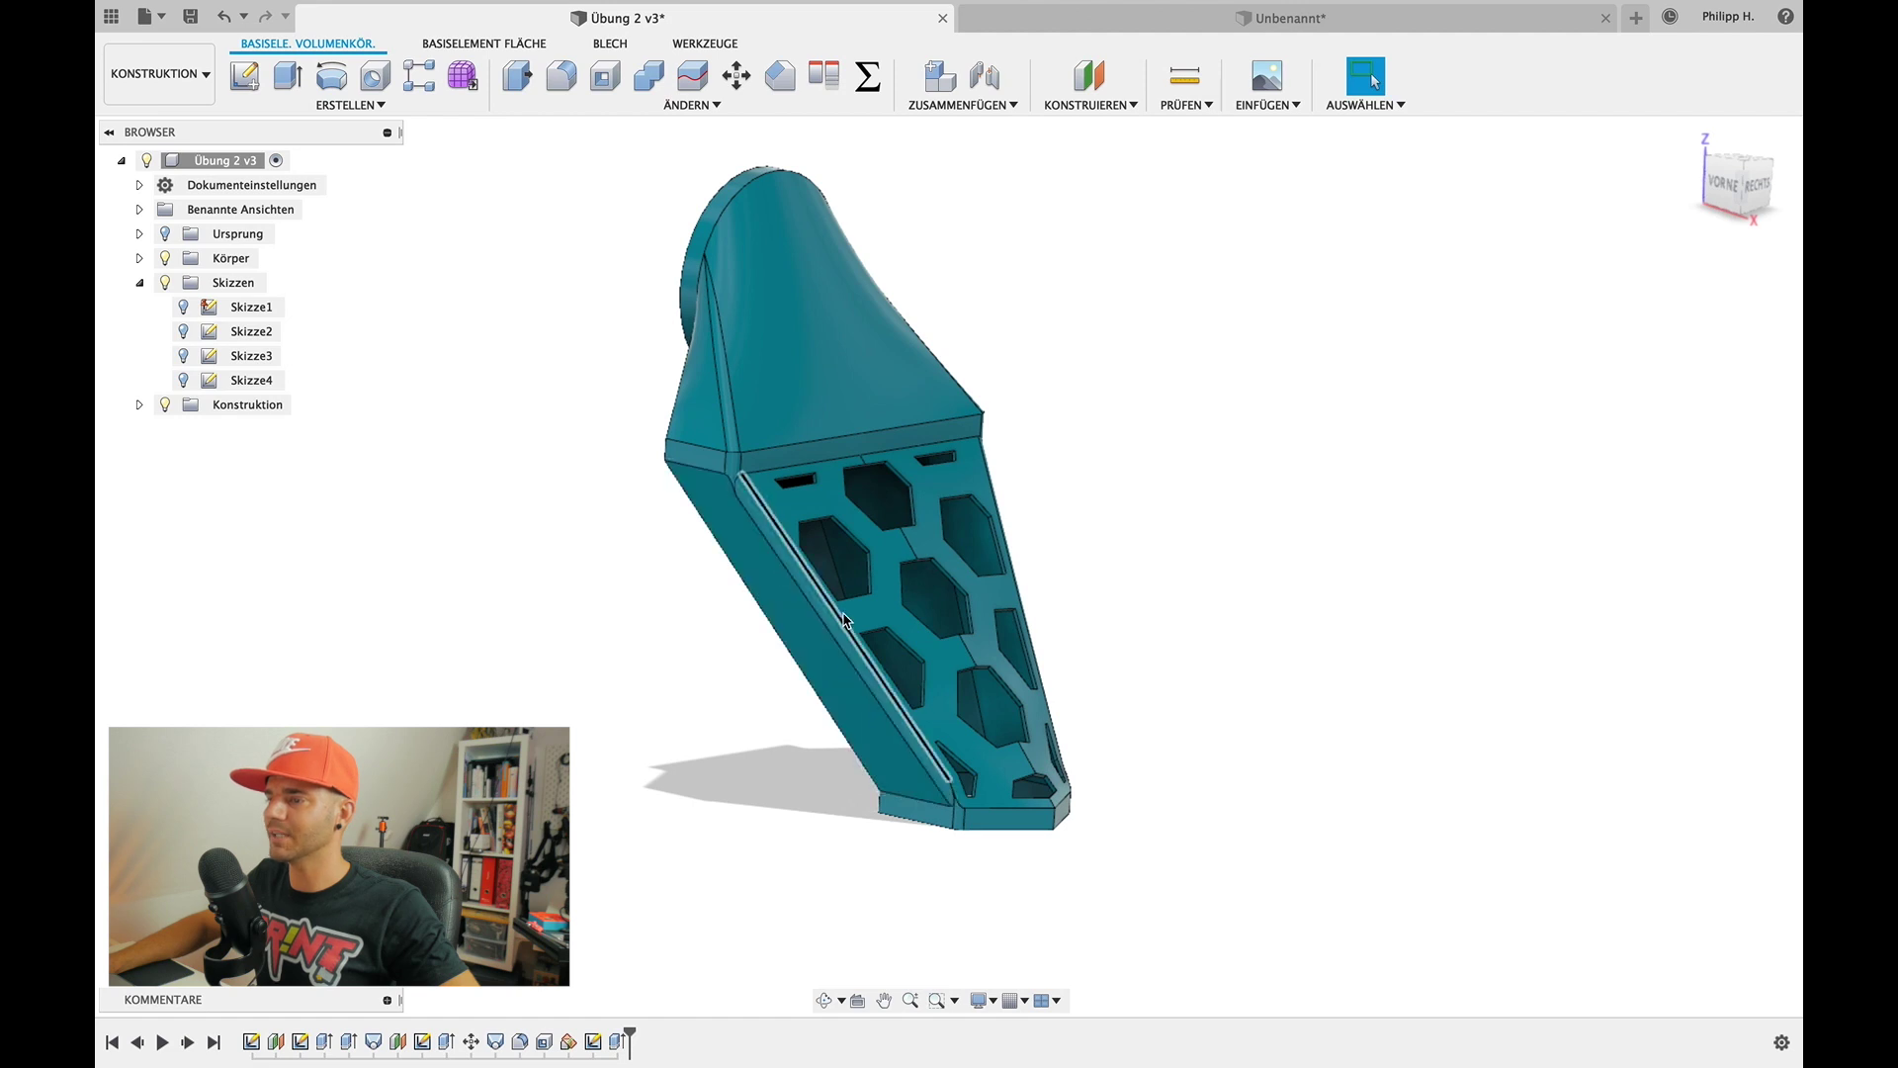
left_click(1325, 18)
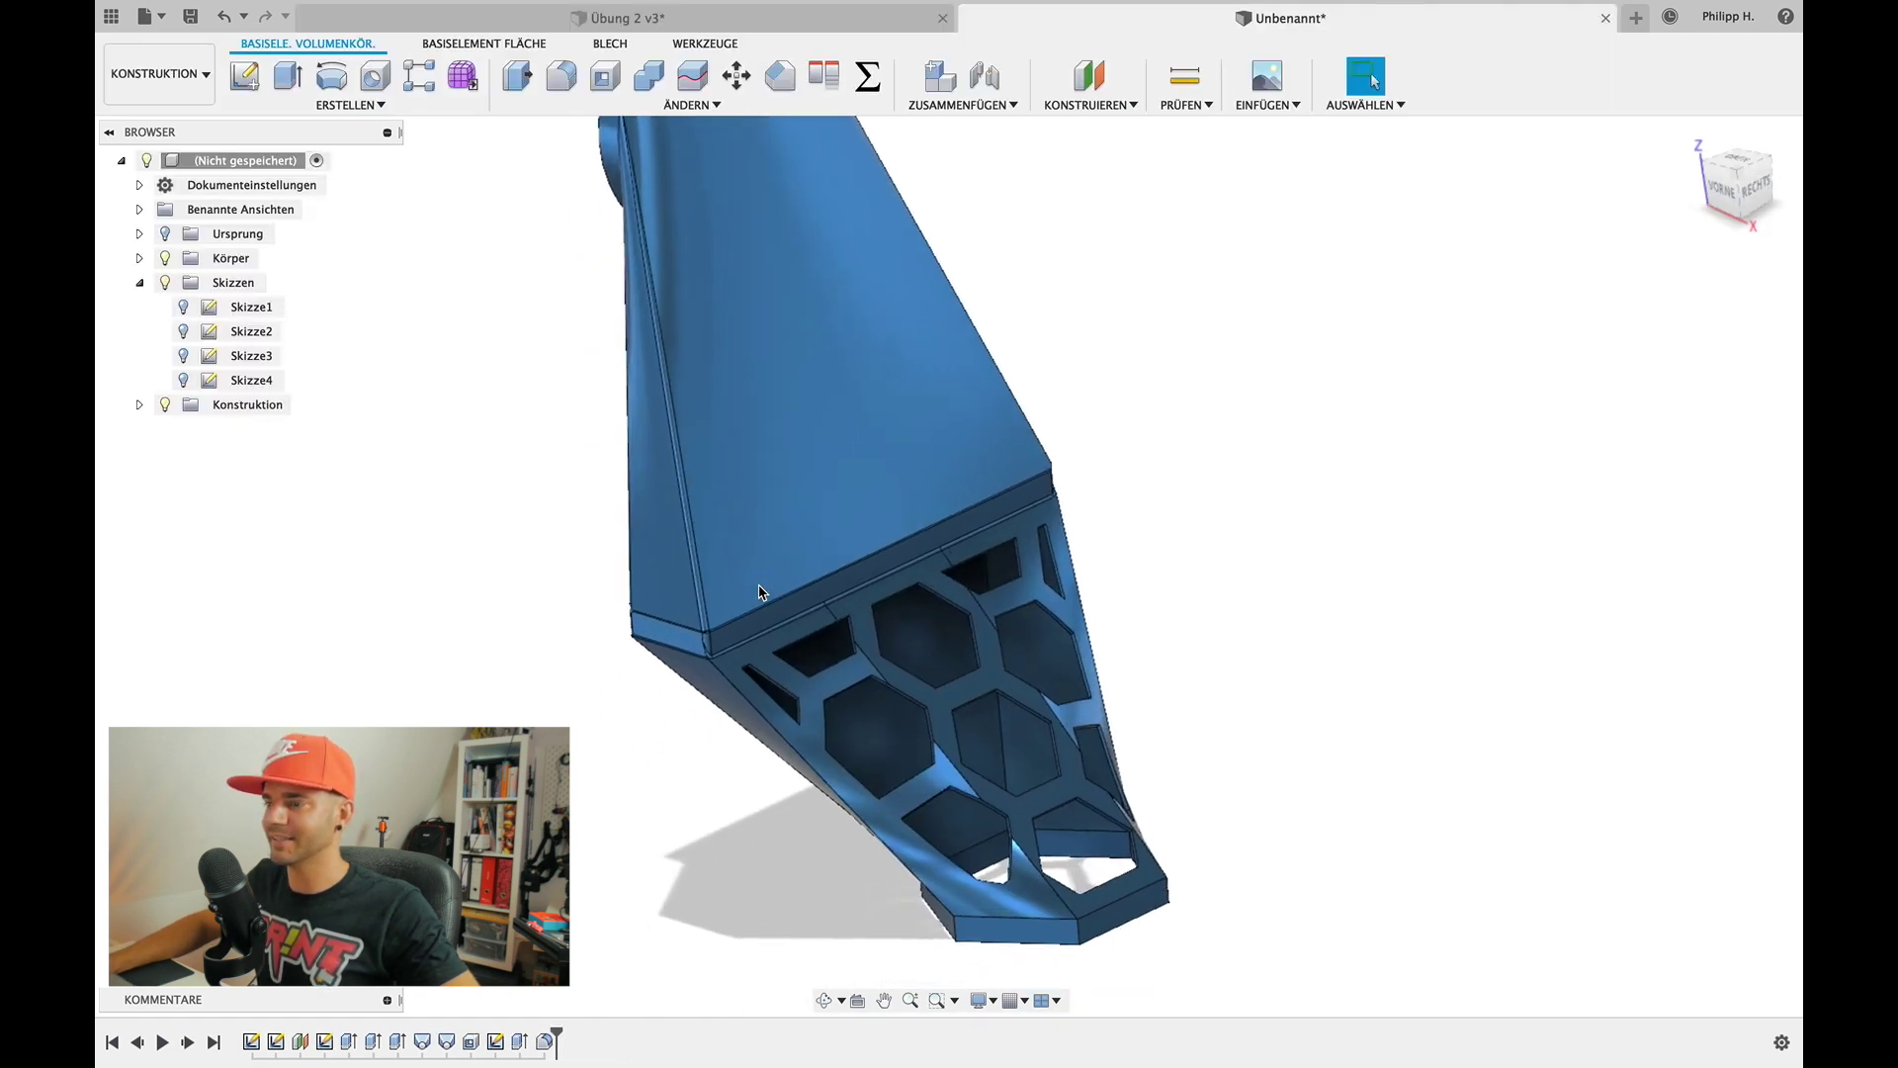
left_click(561, 78)
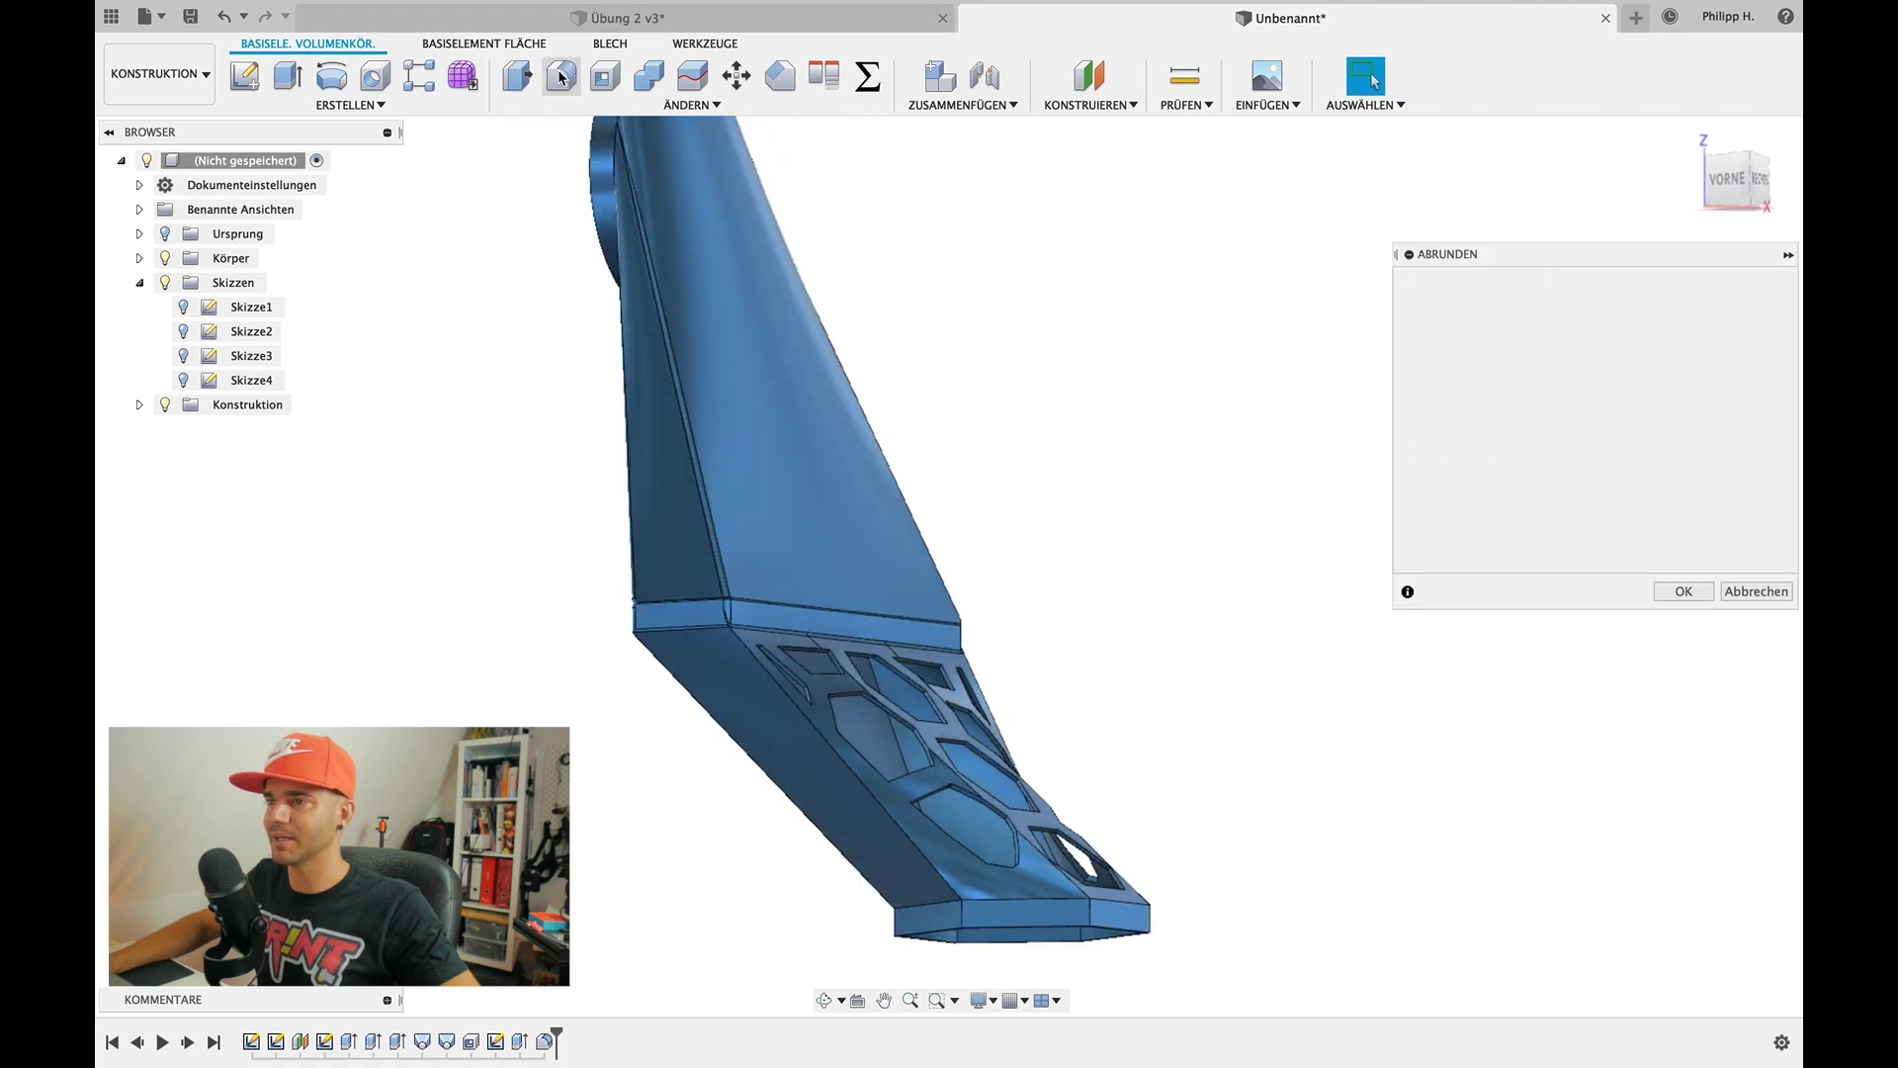
left_click(860, 788)
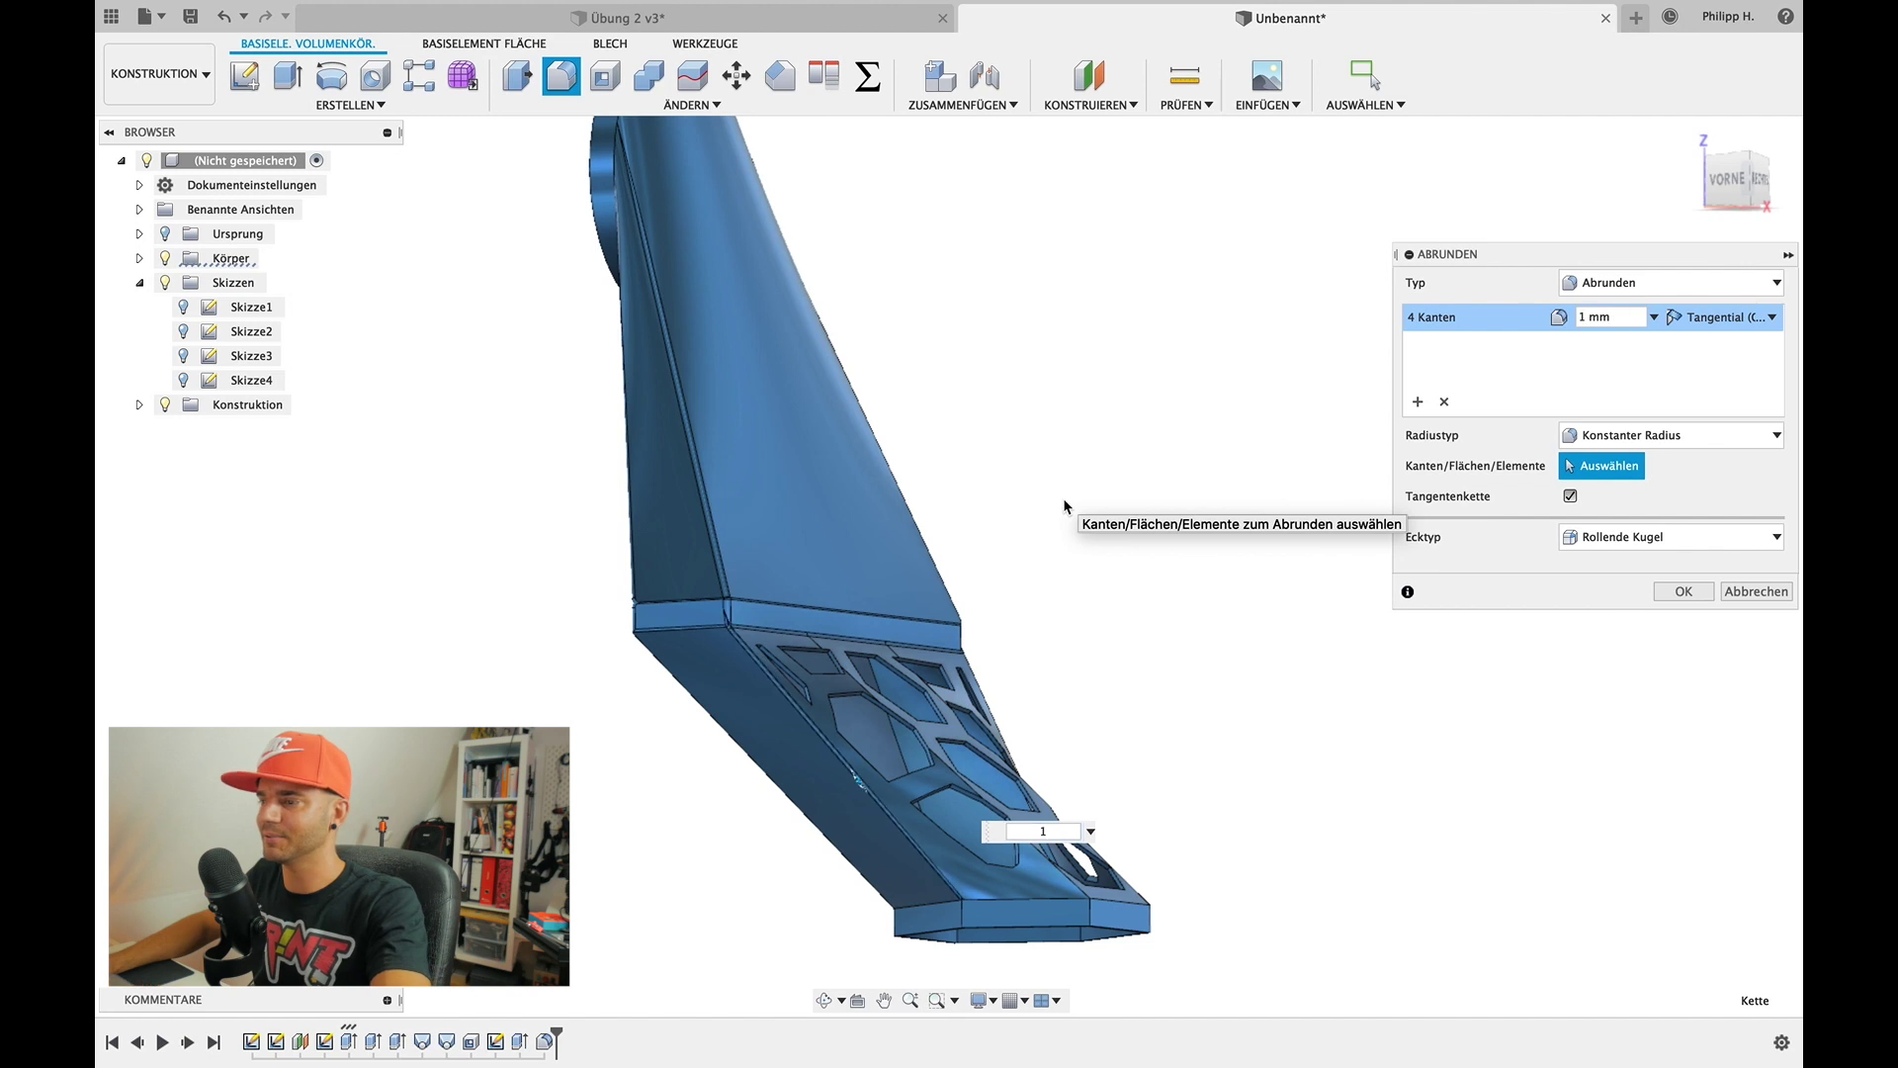